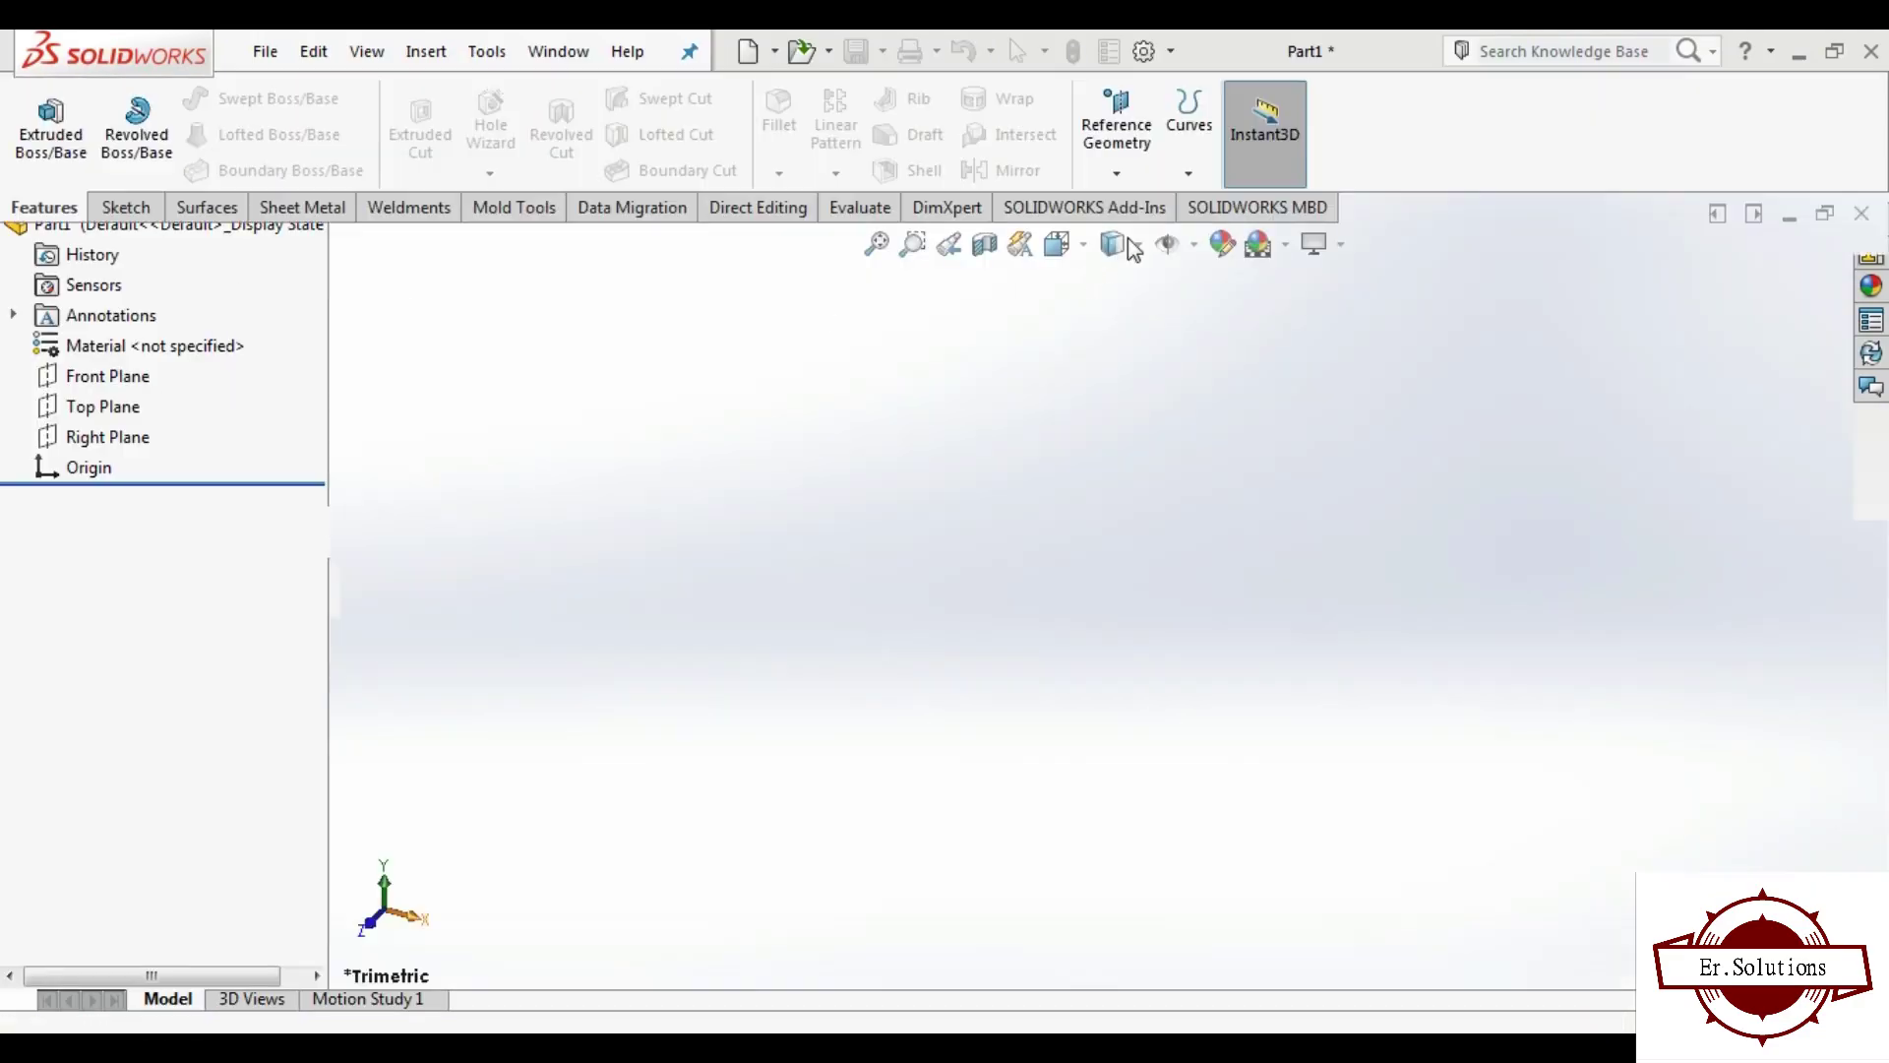
Step: Switch the scene to a Plain White background and begin a sketch on the Front Plane
click(1286, 246)
click(1298, 313)
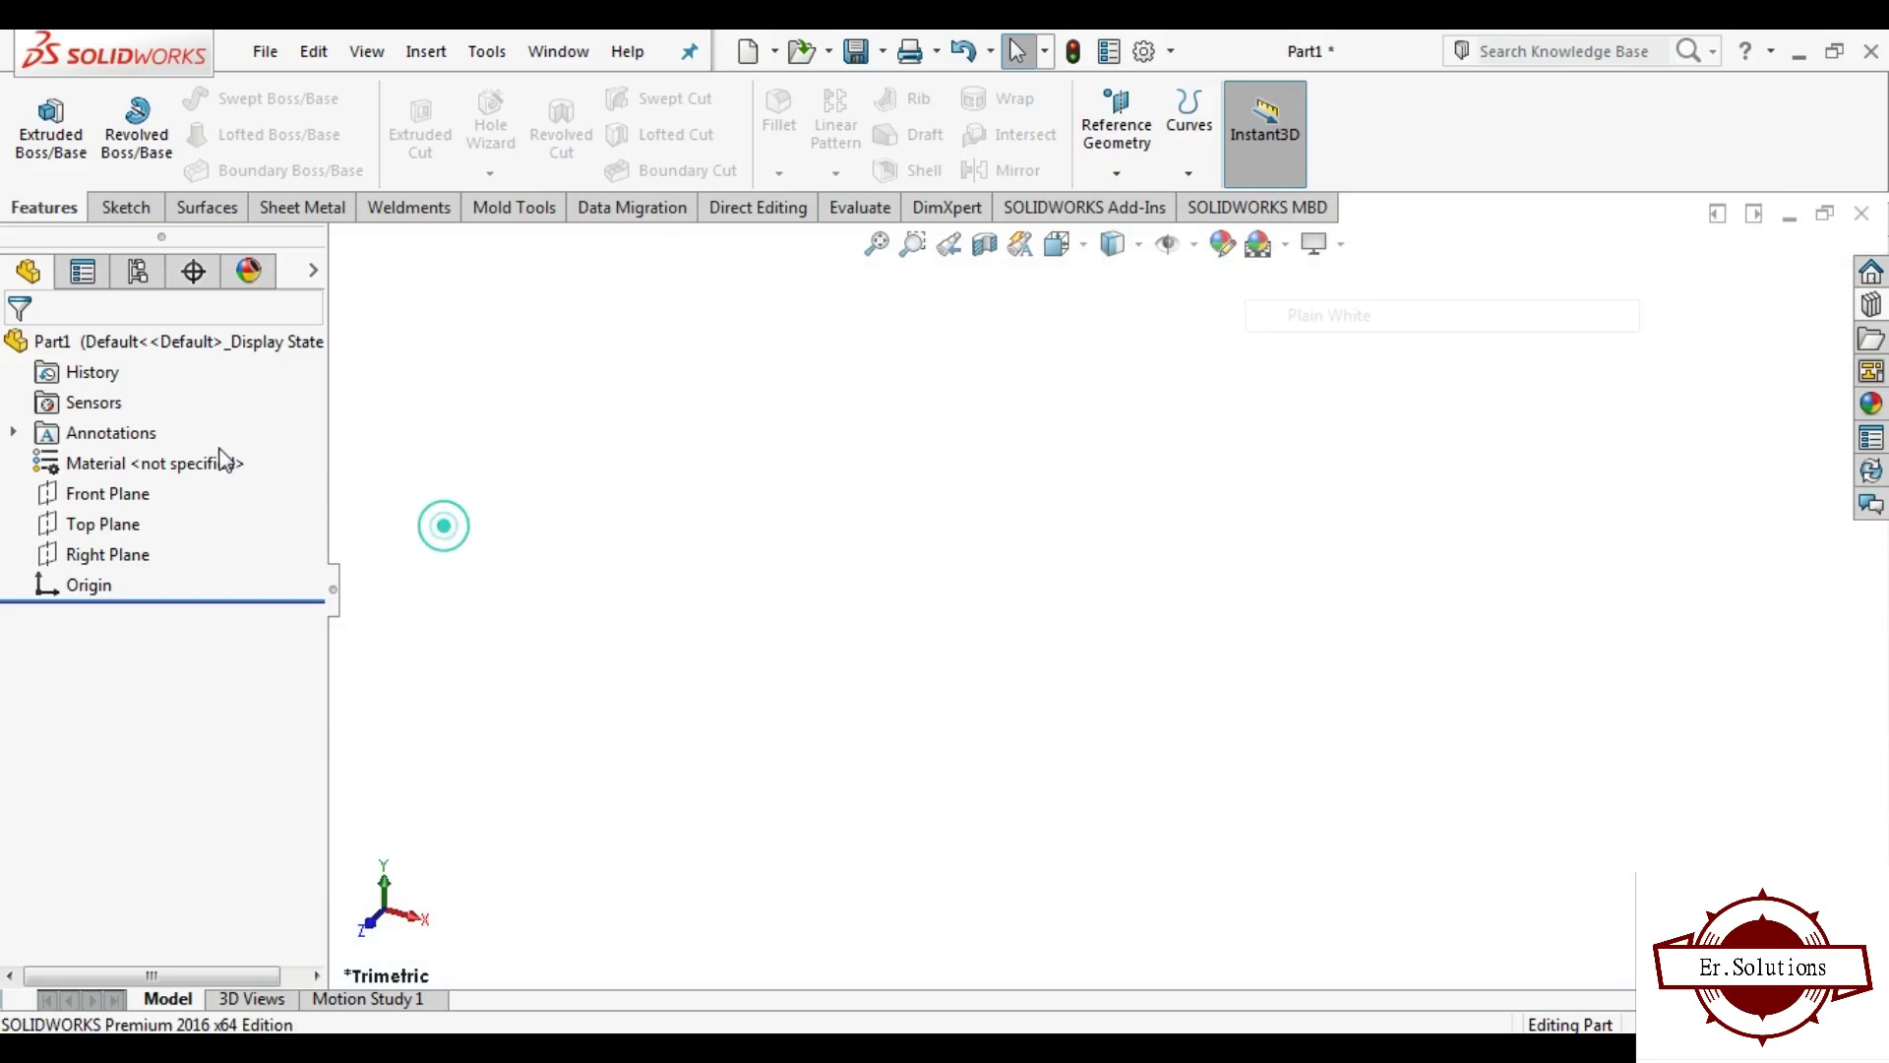
click(108, 493)
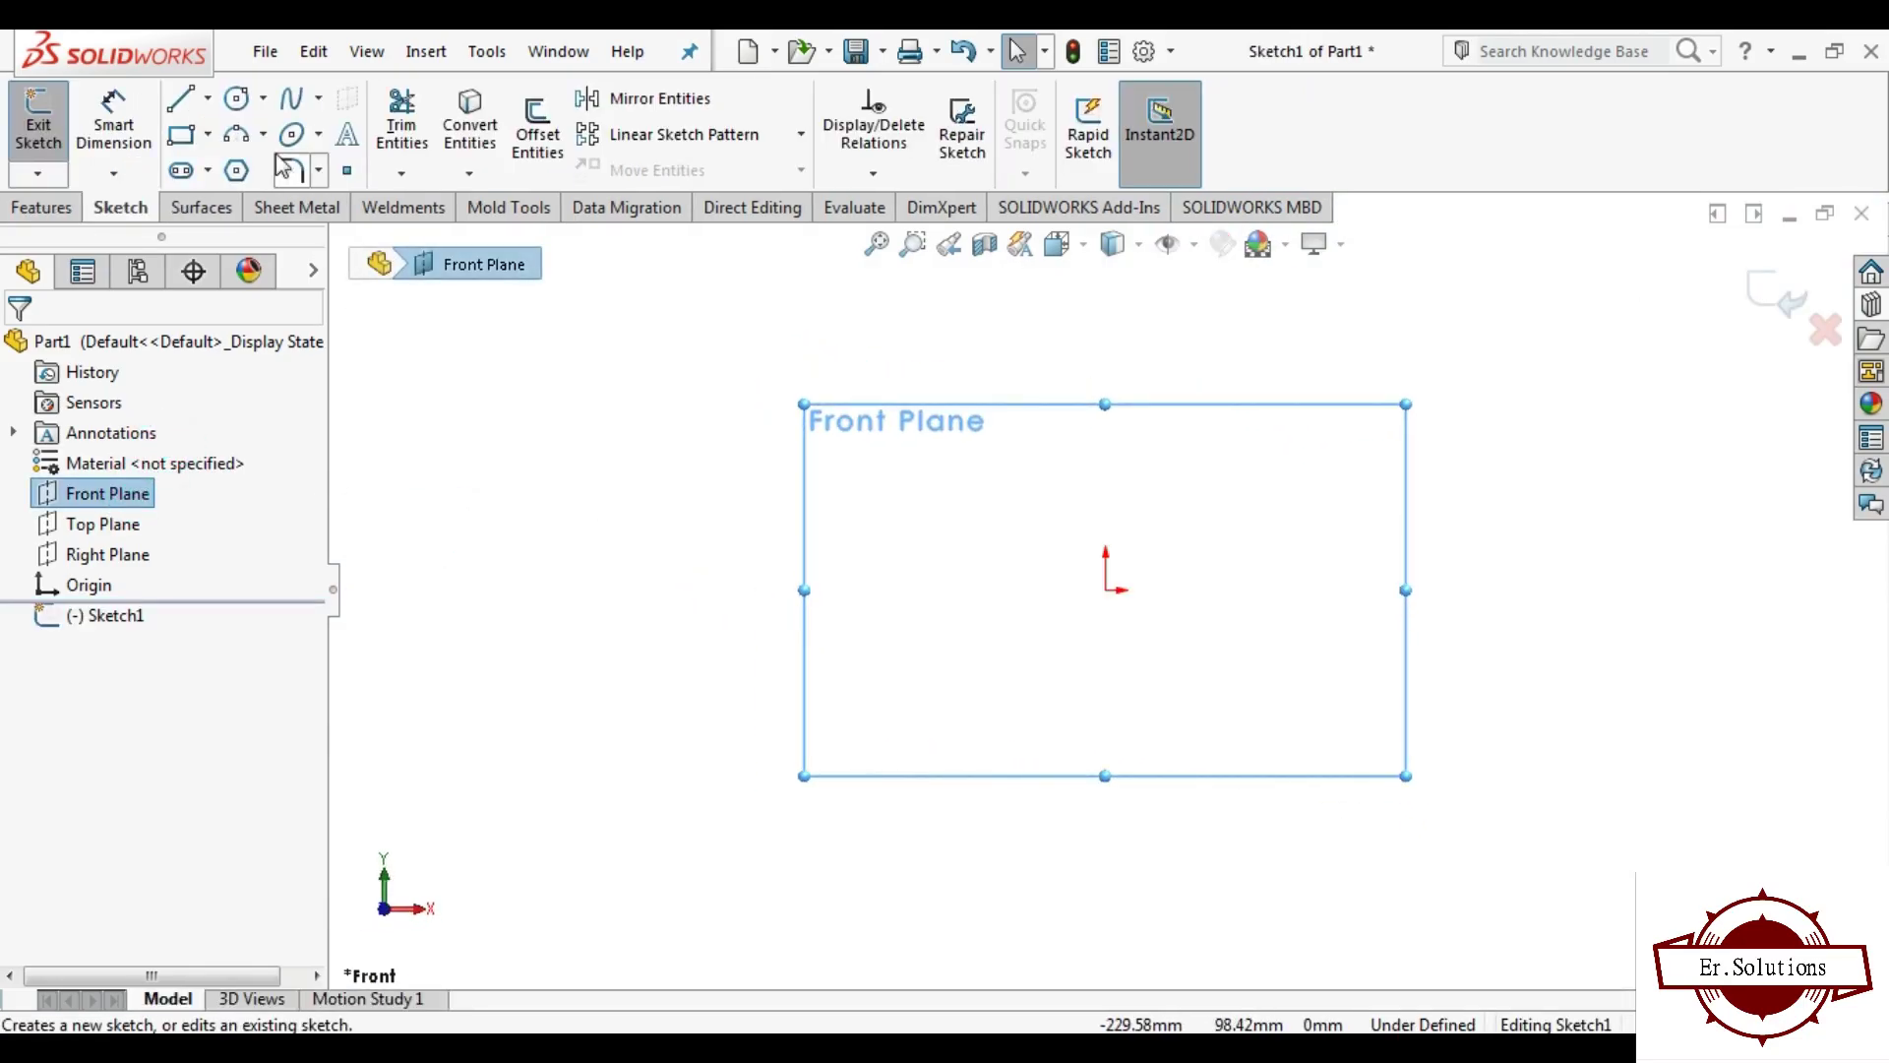
Step: Draw the bottom line, slanted segment, long top line and short right end from the origin
click(208, 97)
click(219, 127)
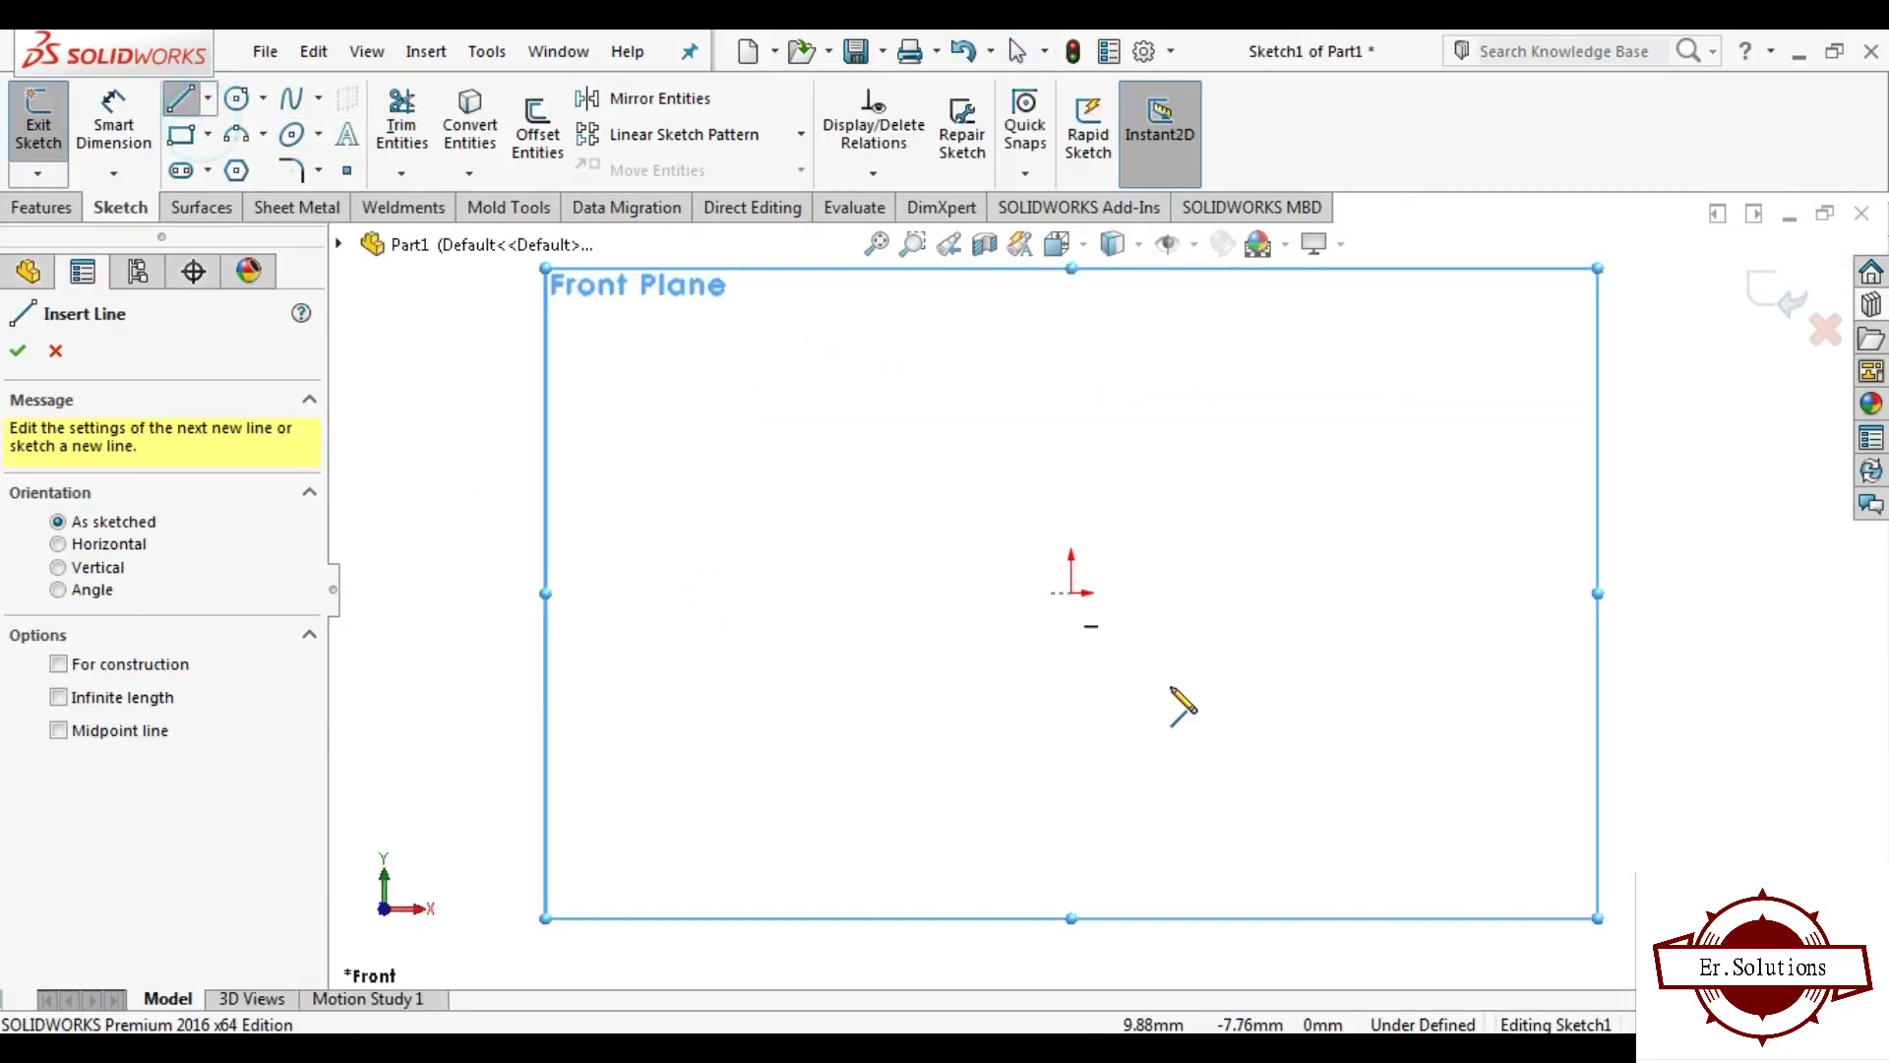
click(1071, 594)
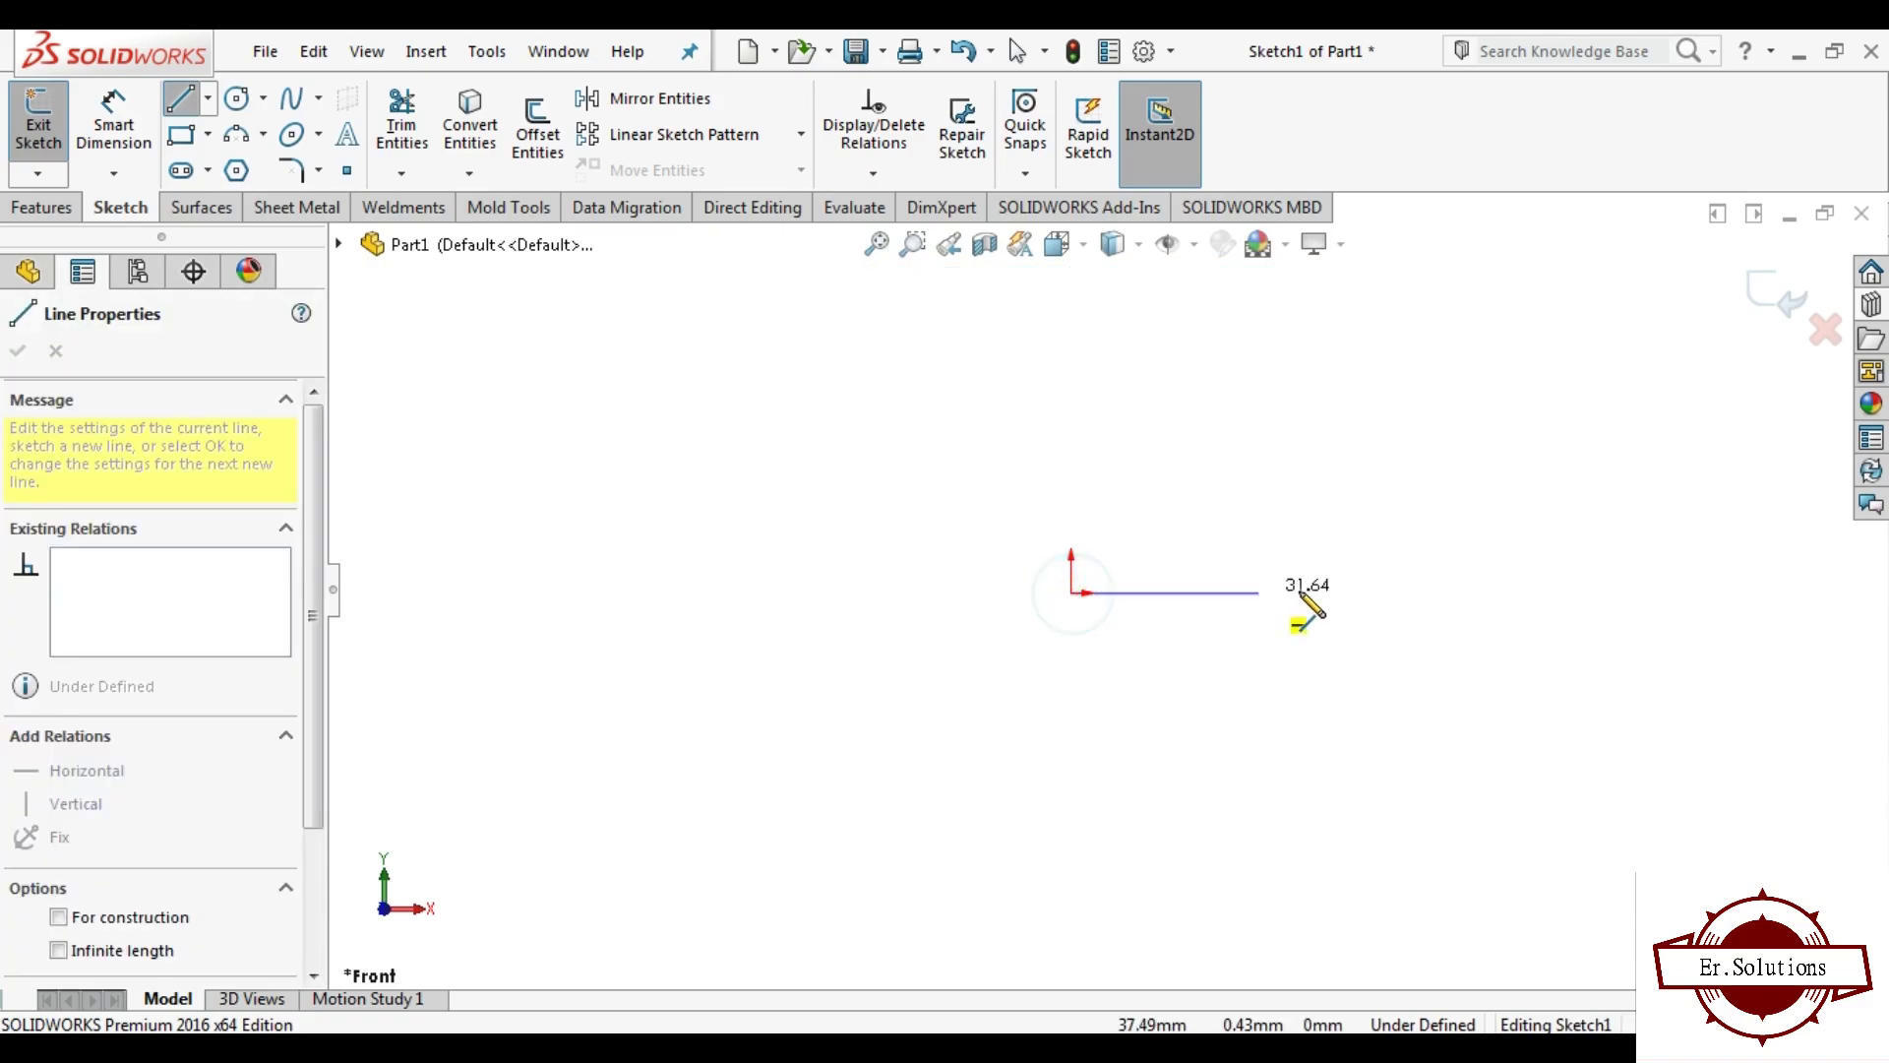
click(1234, 593)
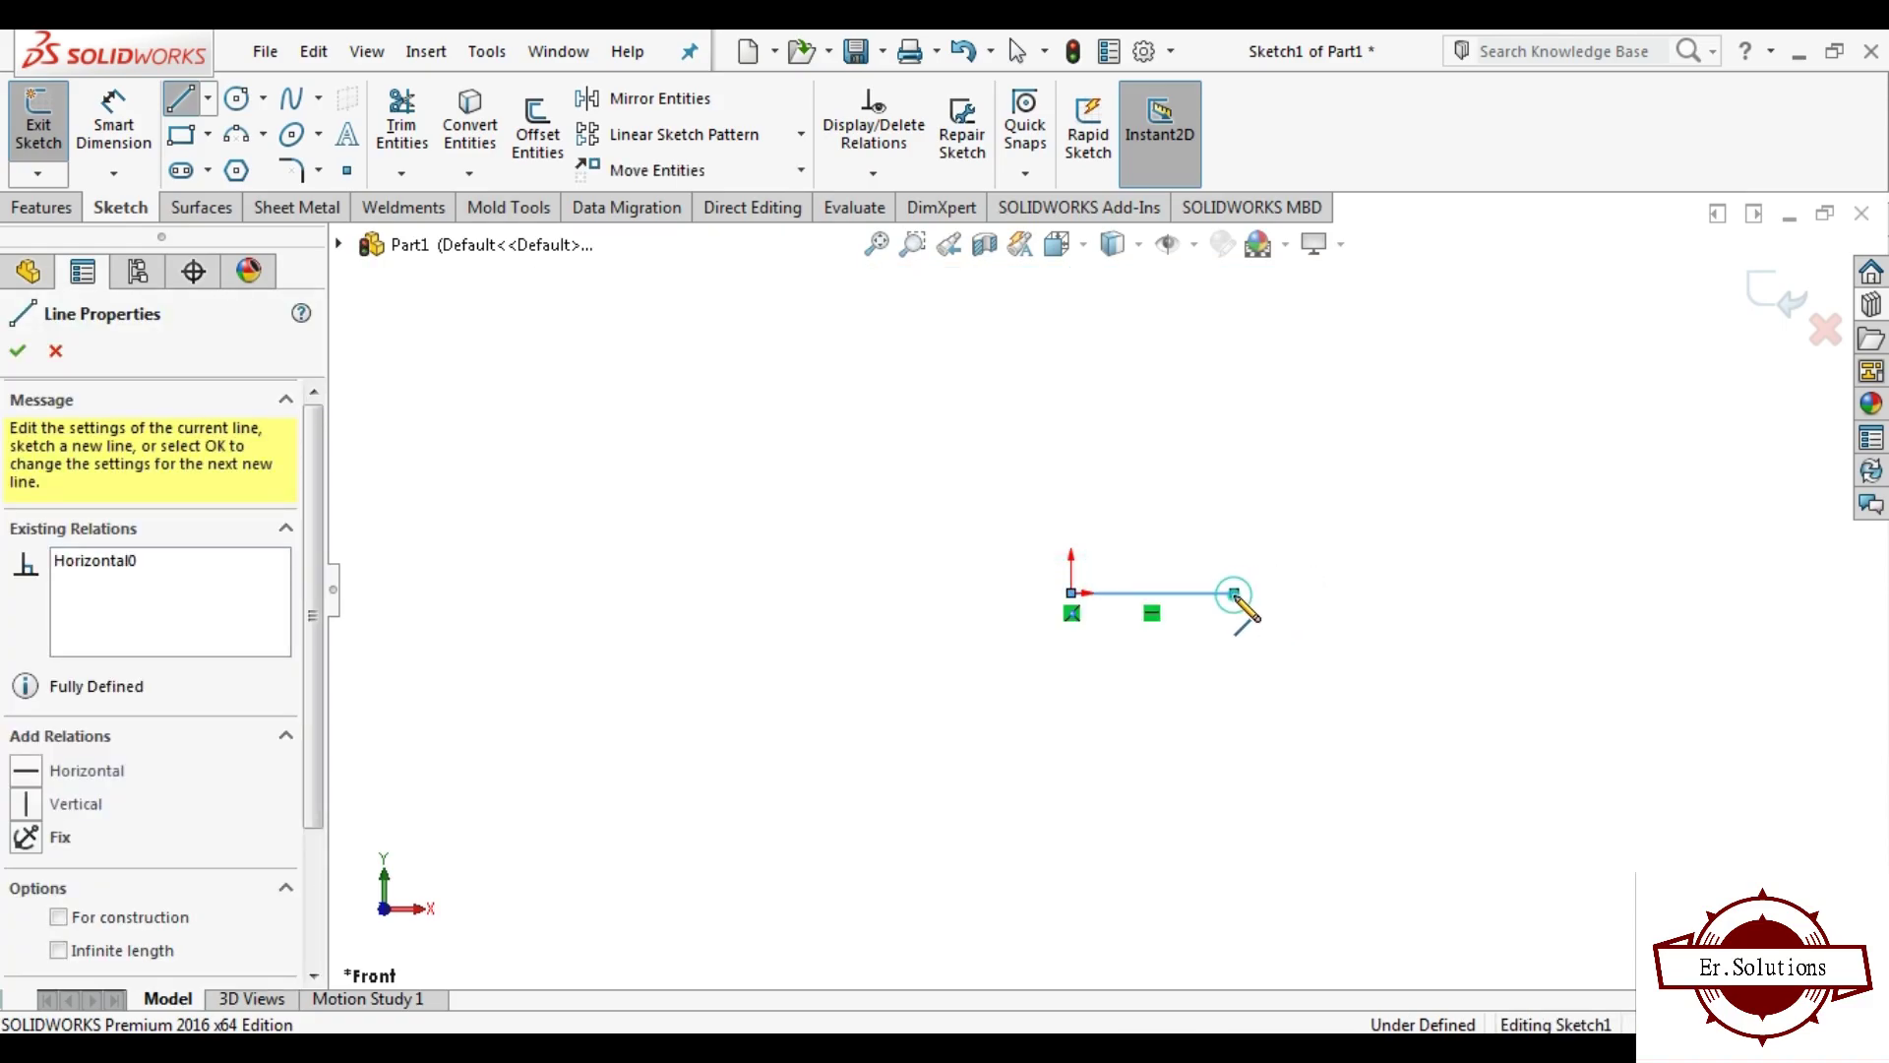
click(1309, 489)
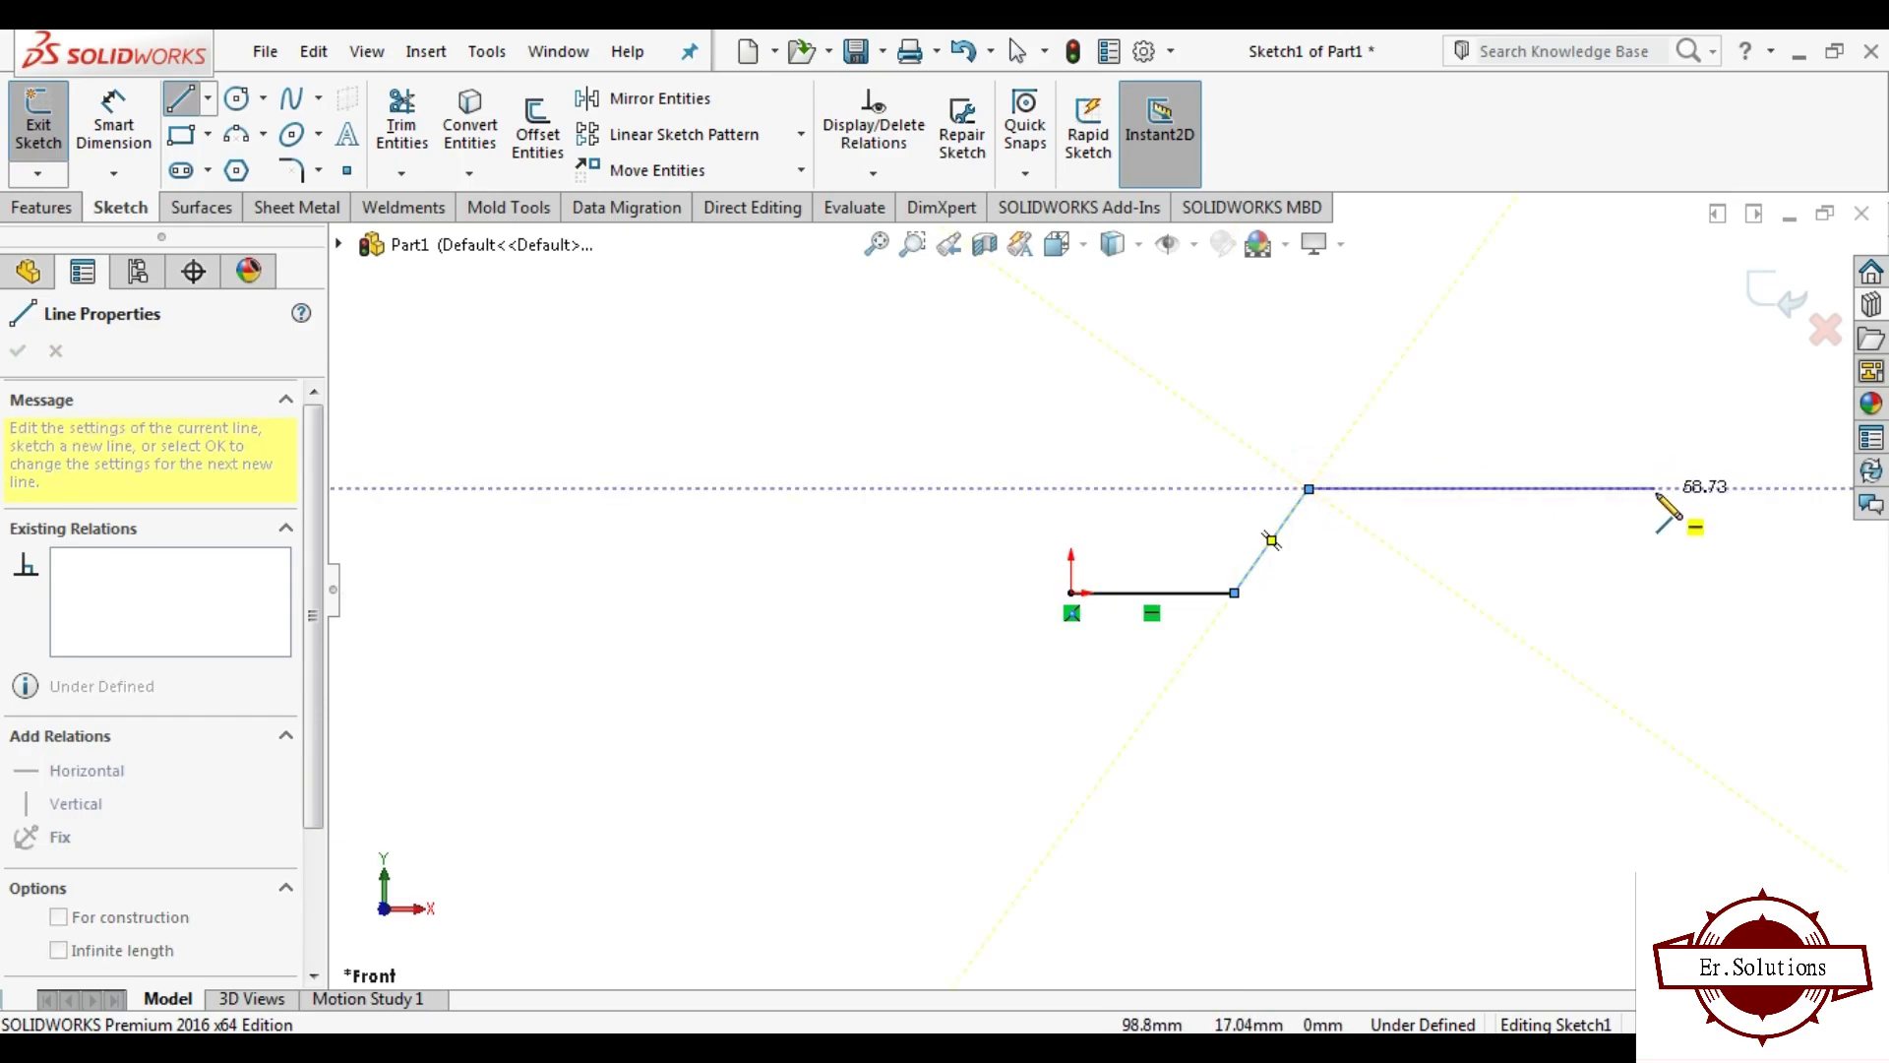
click(1656, 489)
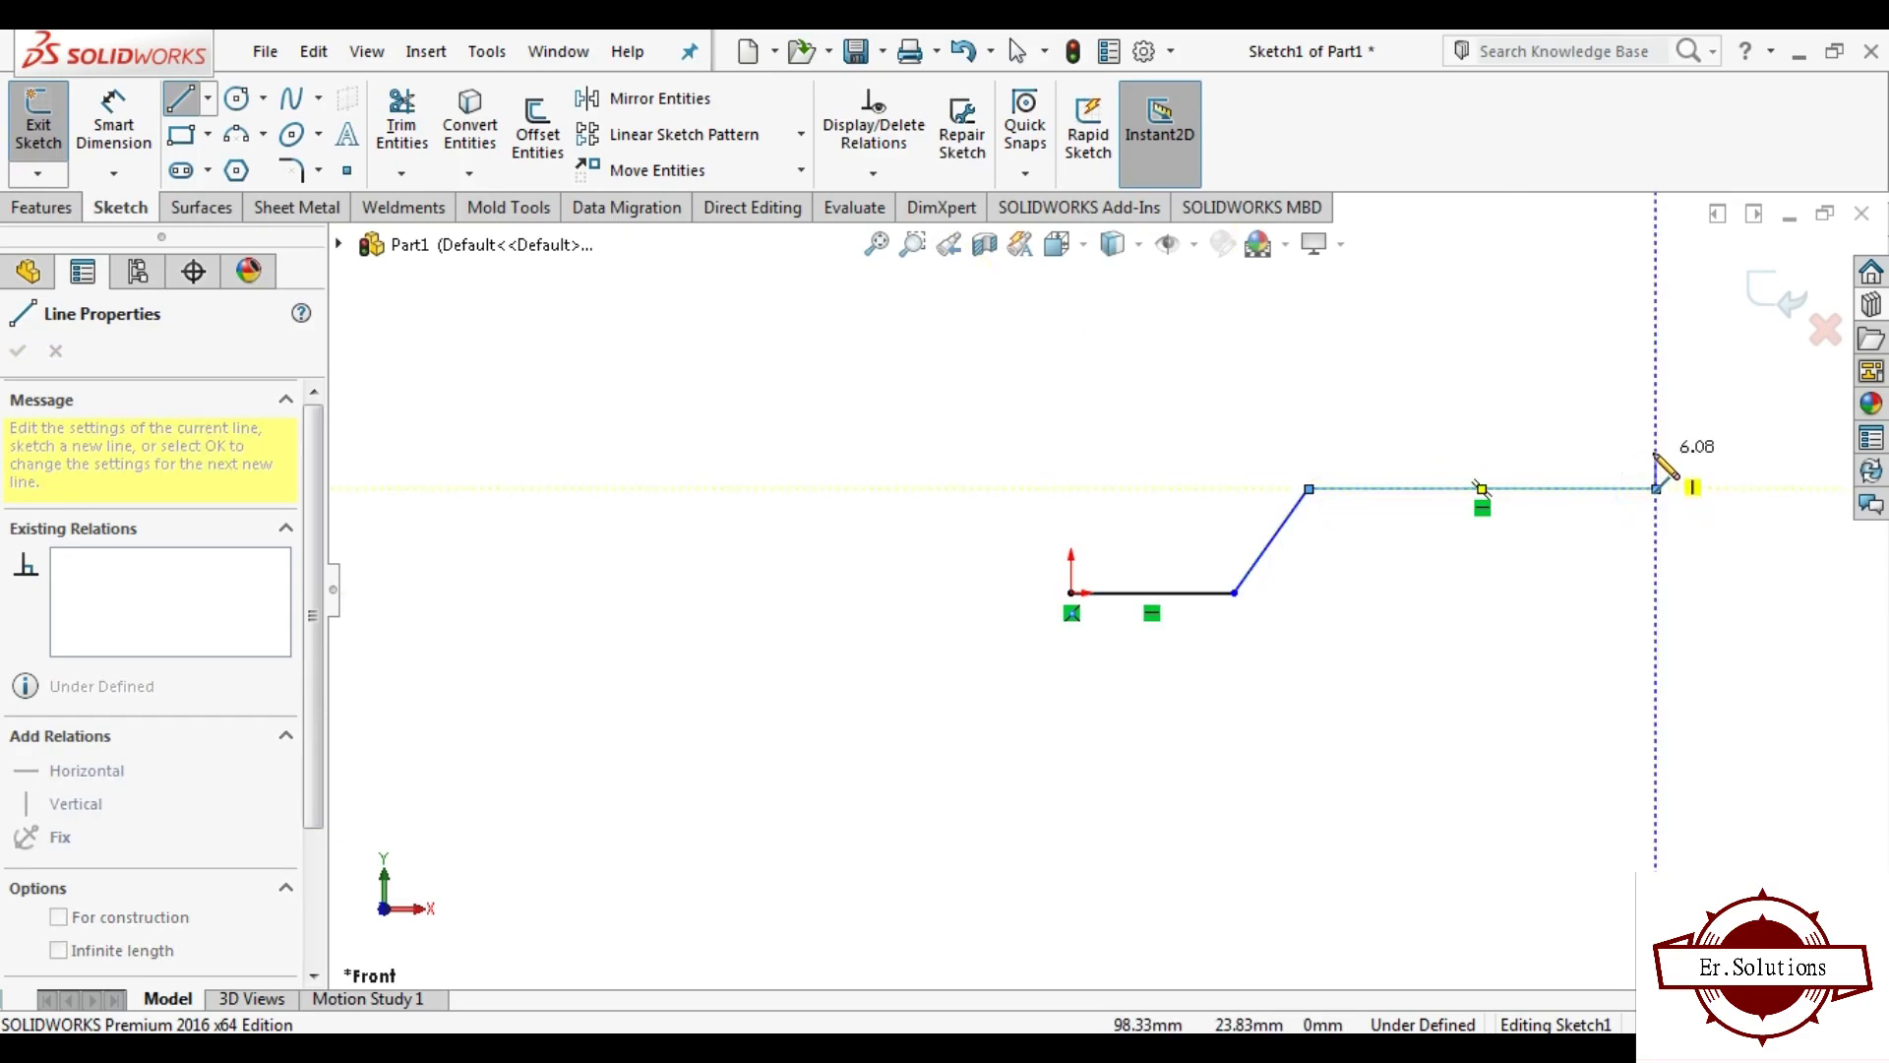
click(1656, 453)
key(Escape)
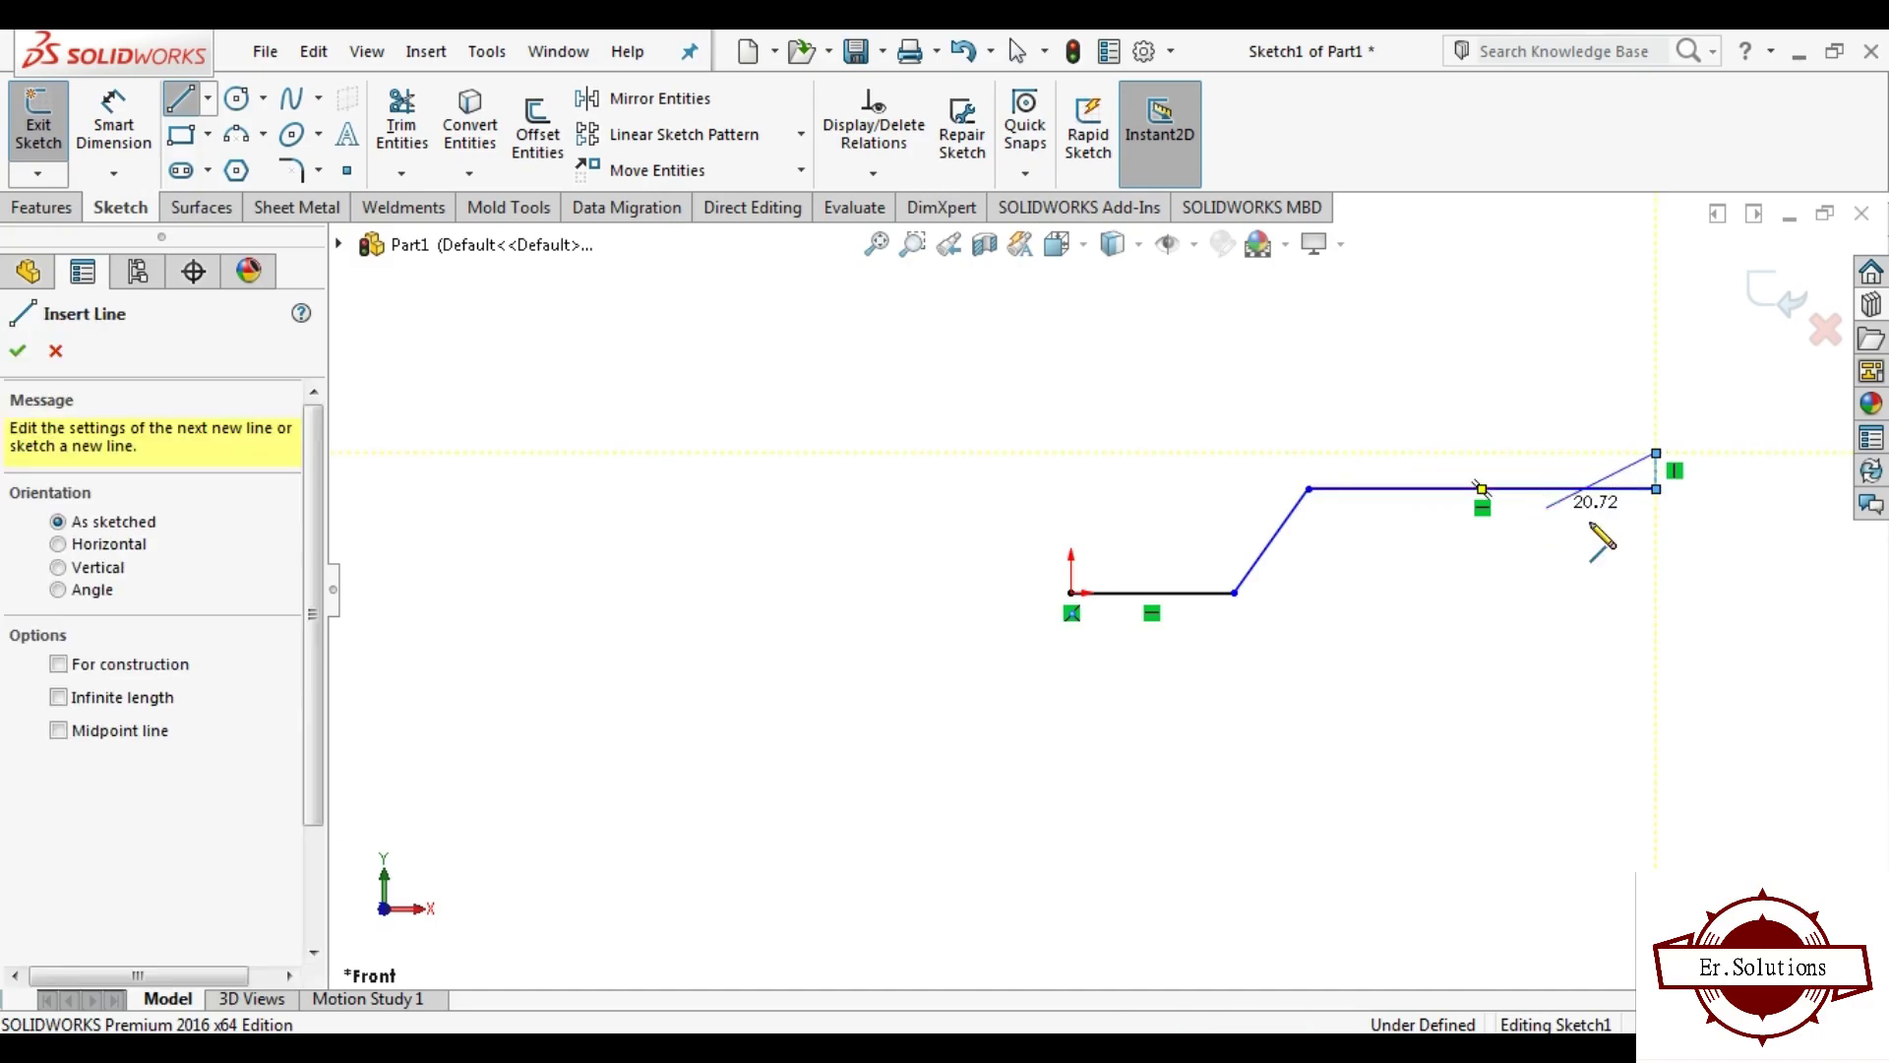
key(Escape)
Step: Dimension the short right-end vertical line to 3.70 mm and fit the sketch in view
click(113, 123)
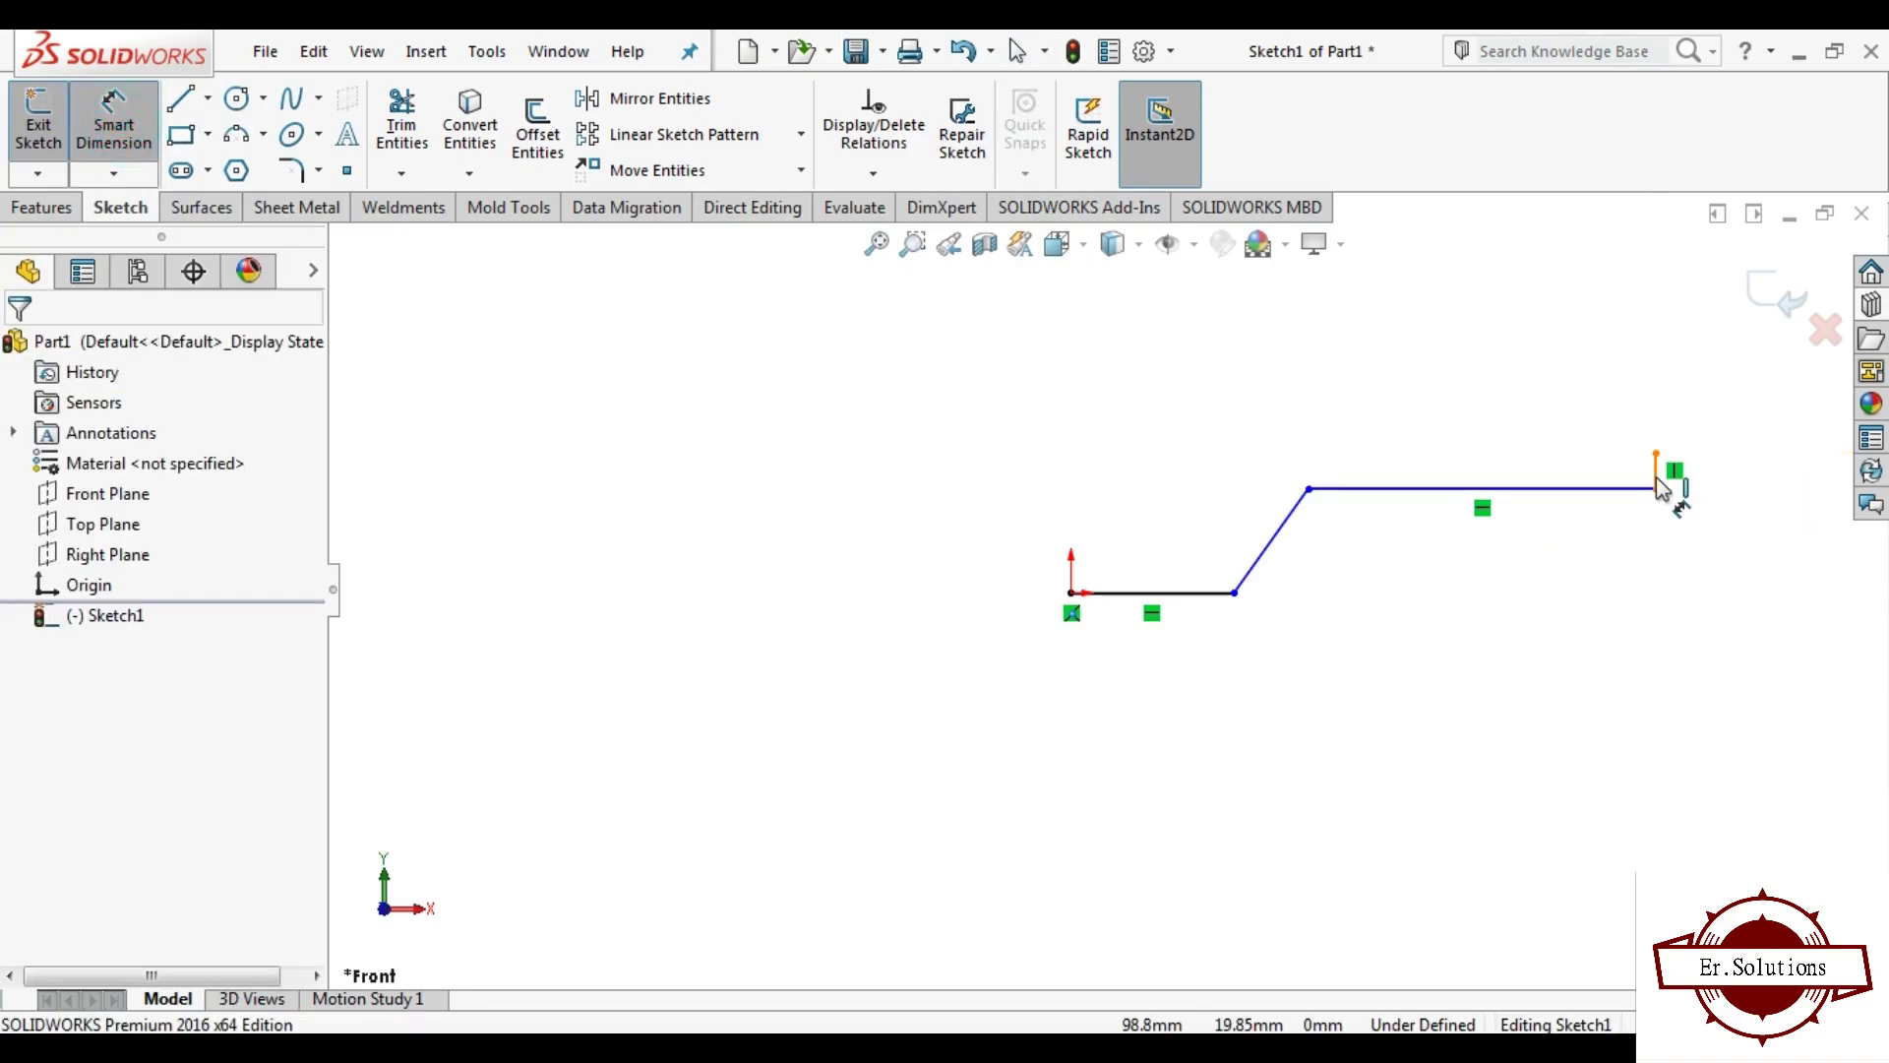
click(1656, 470)
click(1726, 466)
text(3.7)
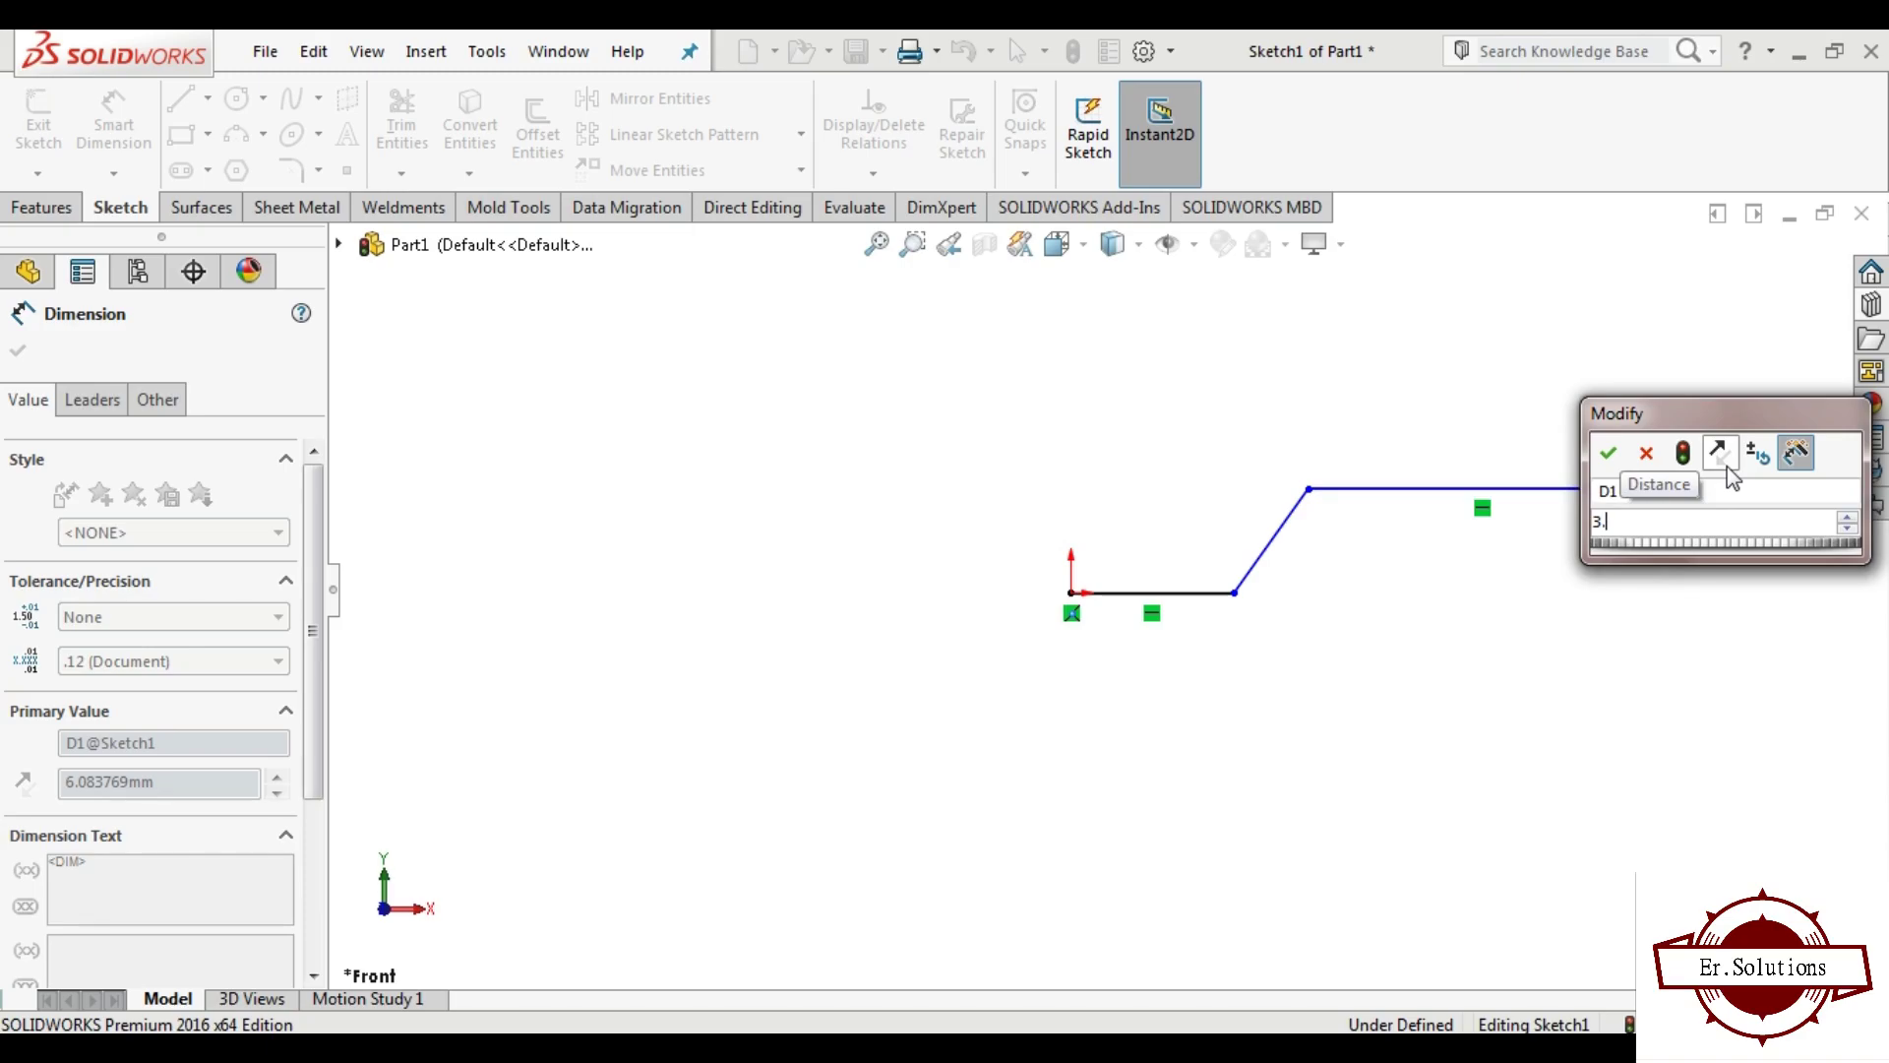
key(Return)
key(Escape)
key(f)
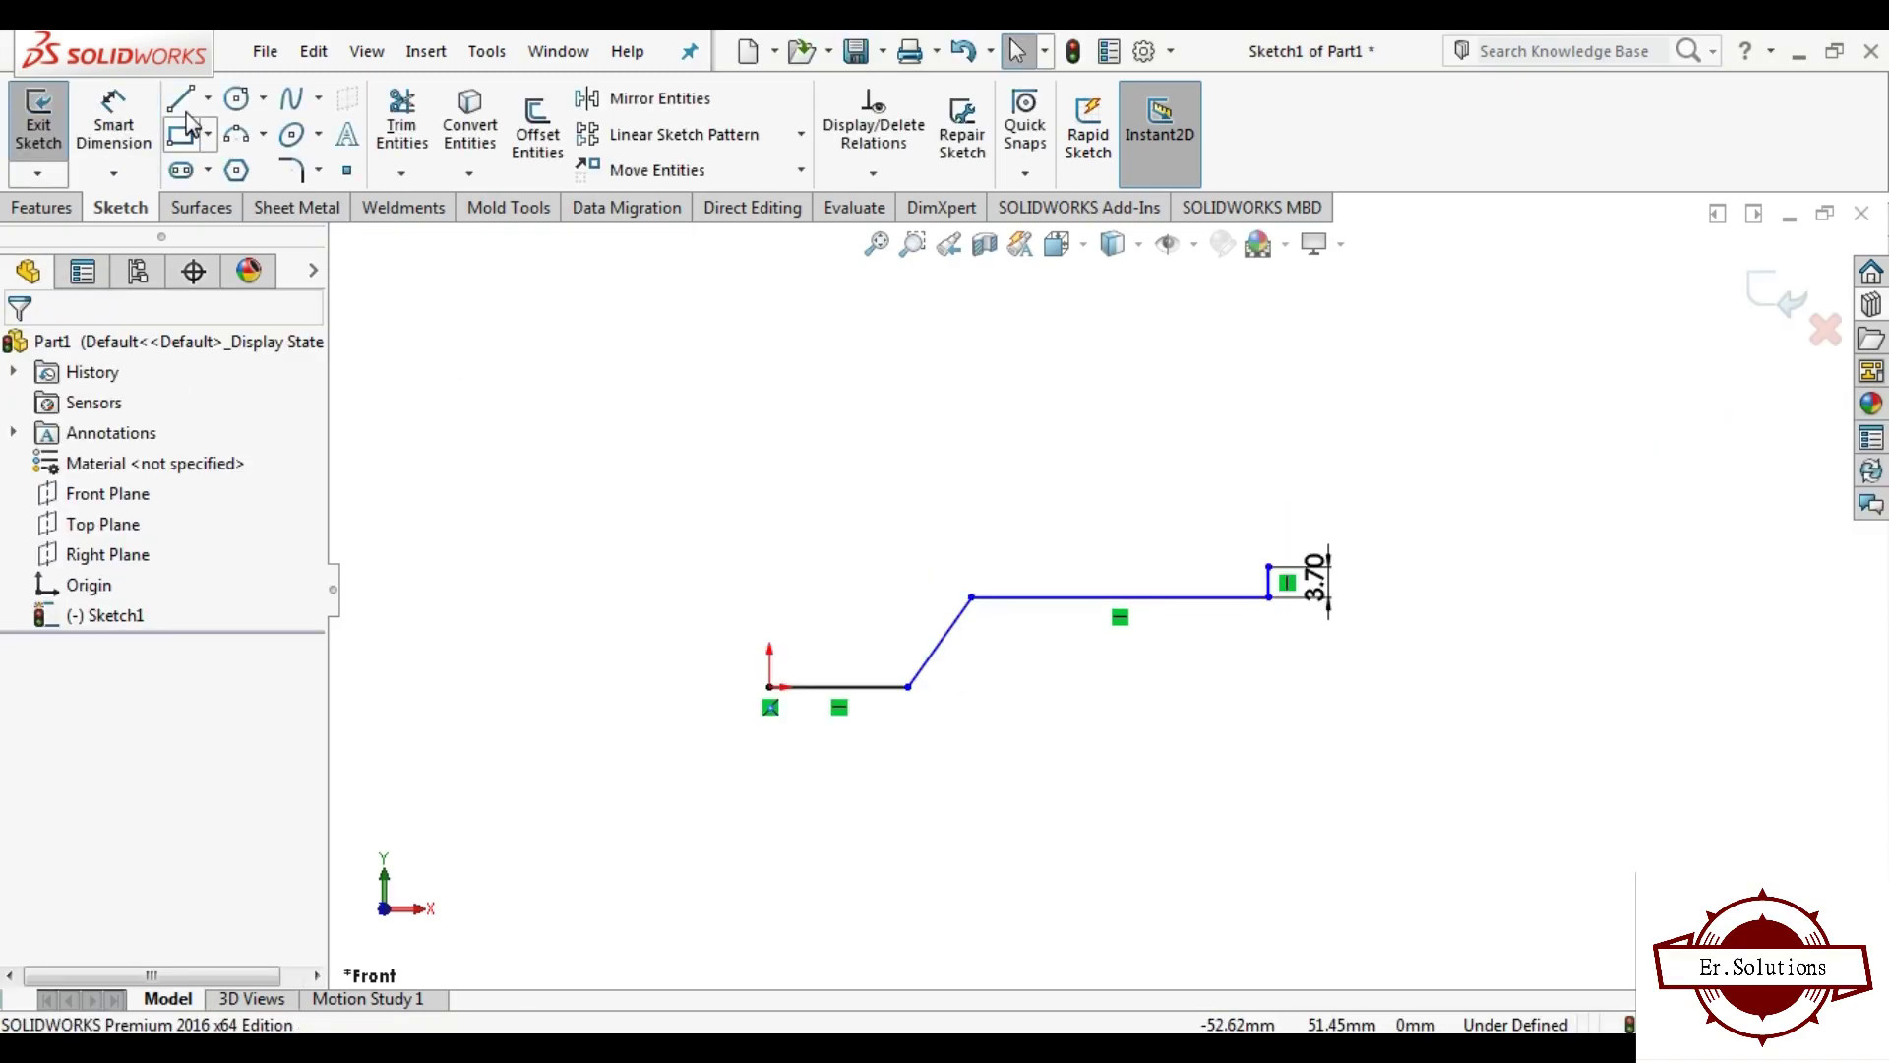
Step: Draw the second line chain from the origin, with a second slant, closing the outline at the right end
click(180, 98)
click(769, 685)
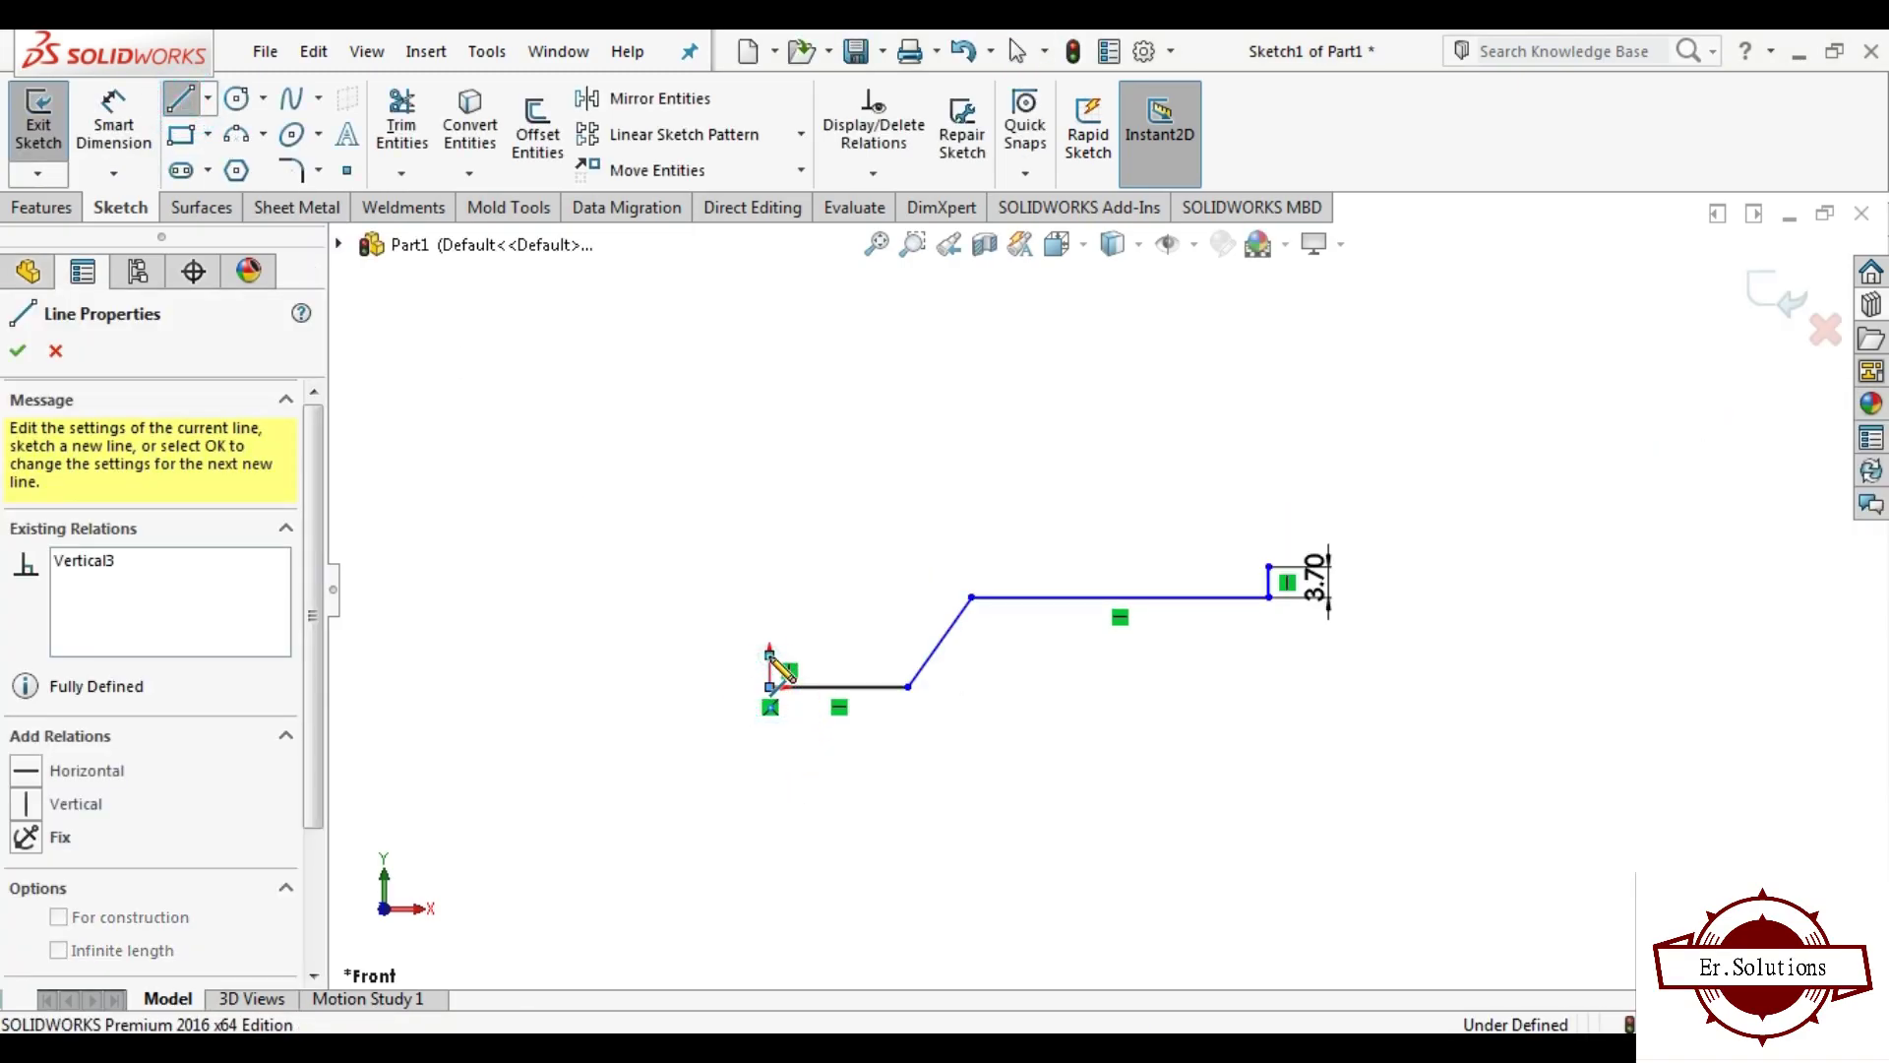
click(769, 654)
click(892, 654)
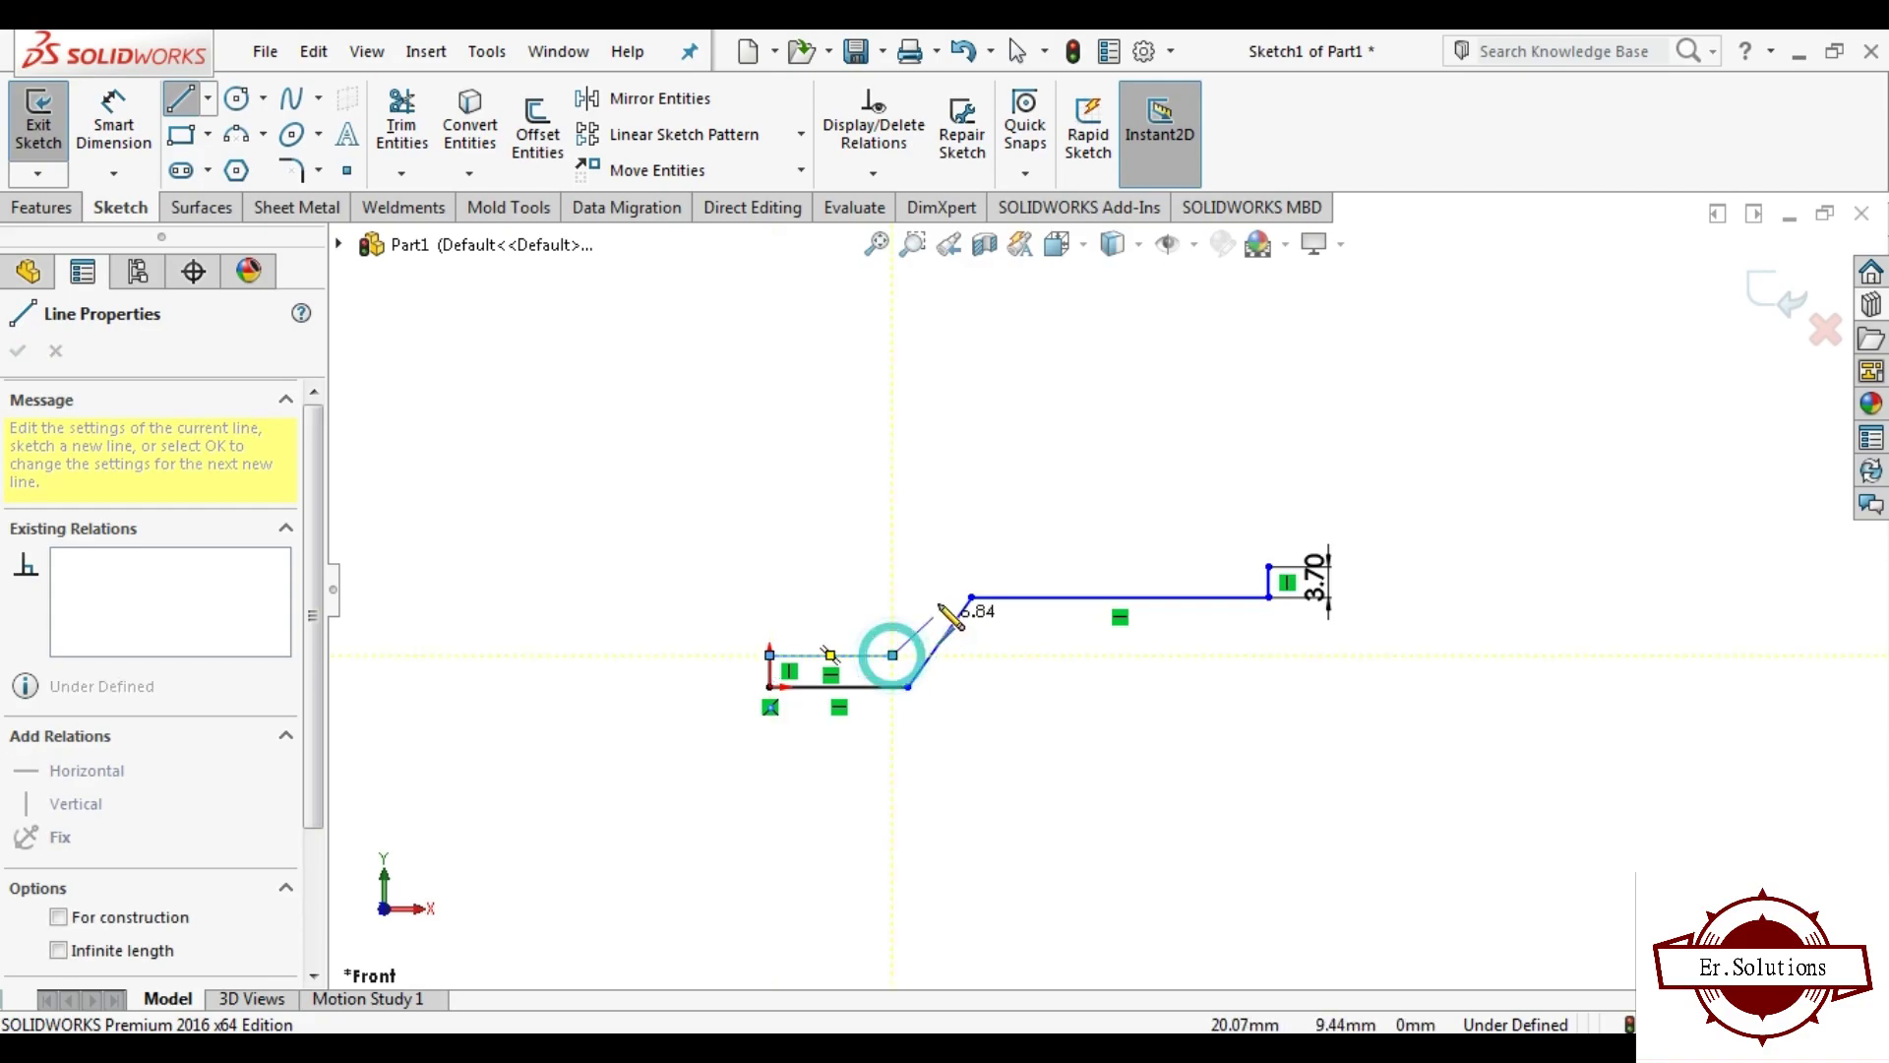
click(959, 566)
click(1269, 566)
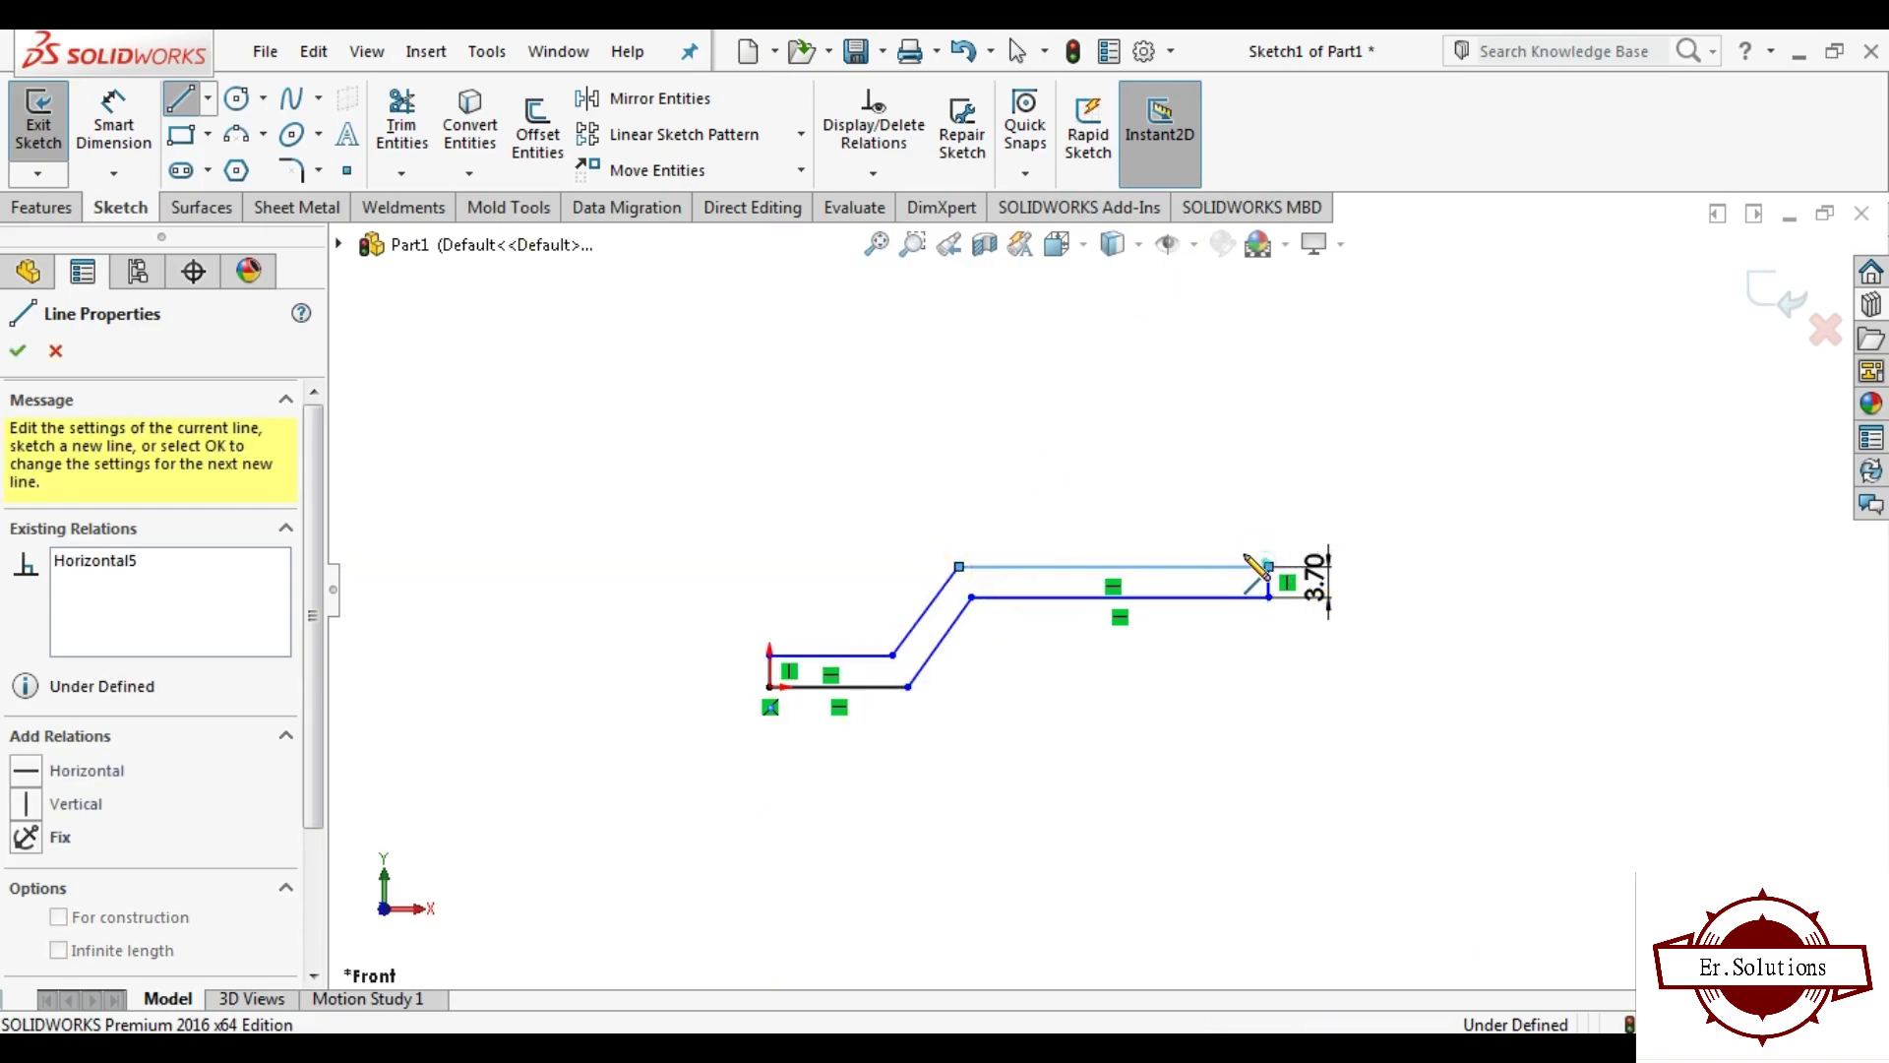
right_click(1045, 458)
click(1090, 480)
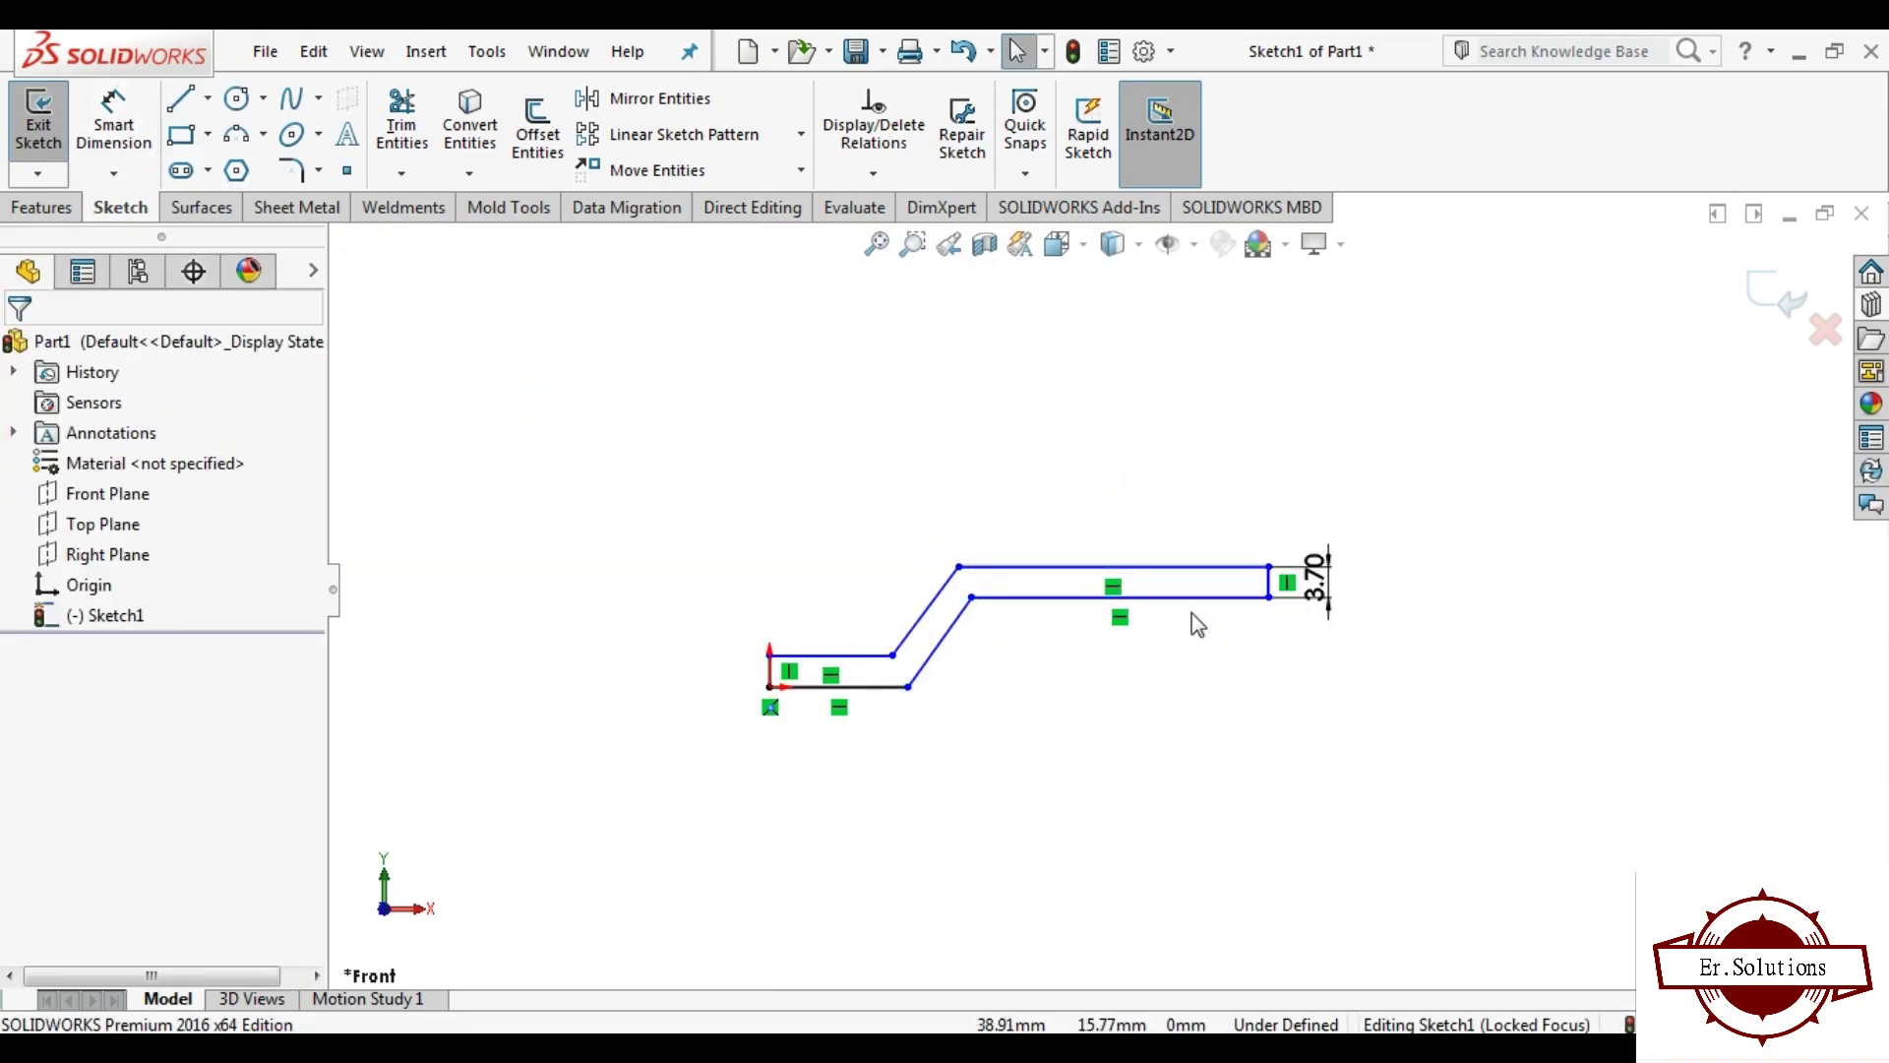
Step: Make the two slanted lines parallel
scroll(1044, 621, down, 1)
click(926, 637)
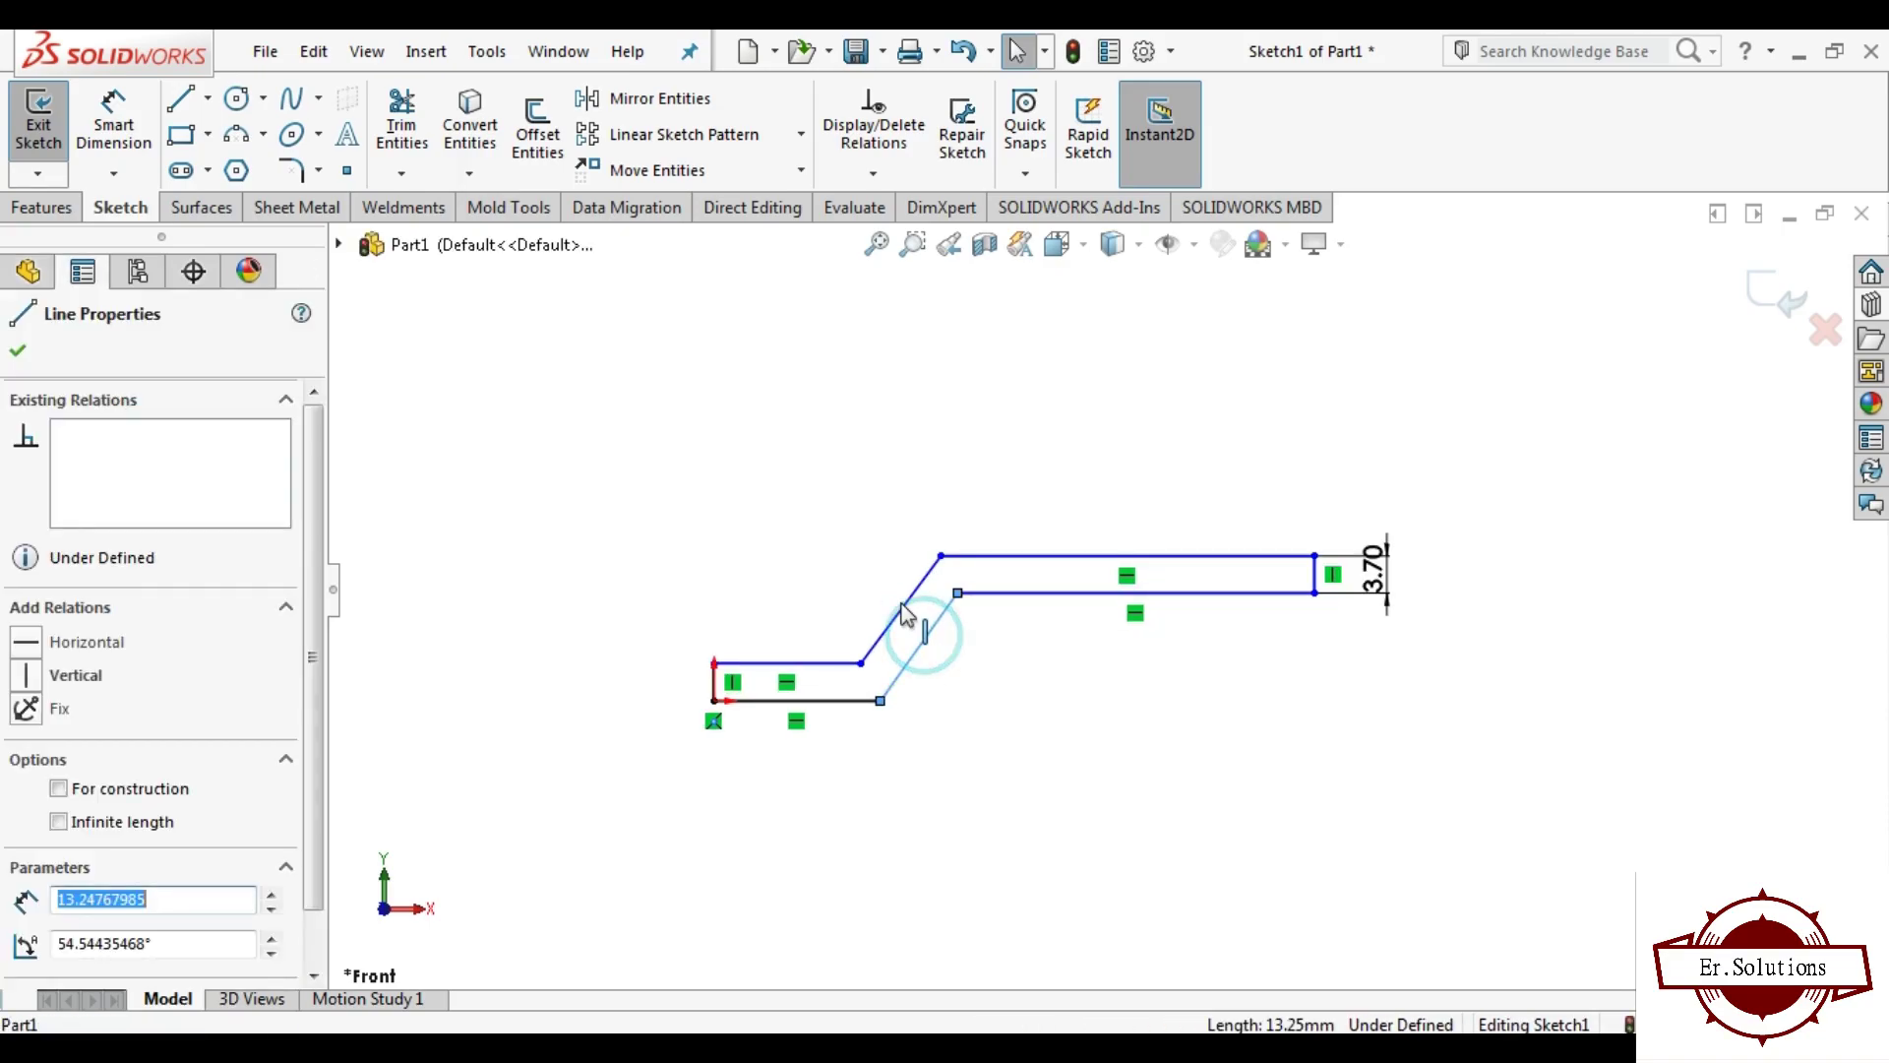
click(30, 930)
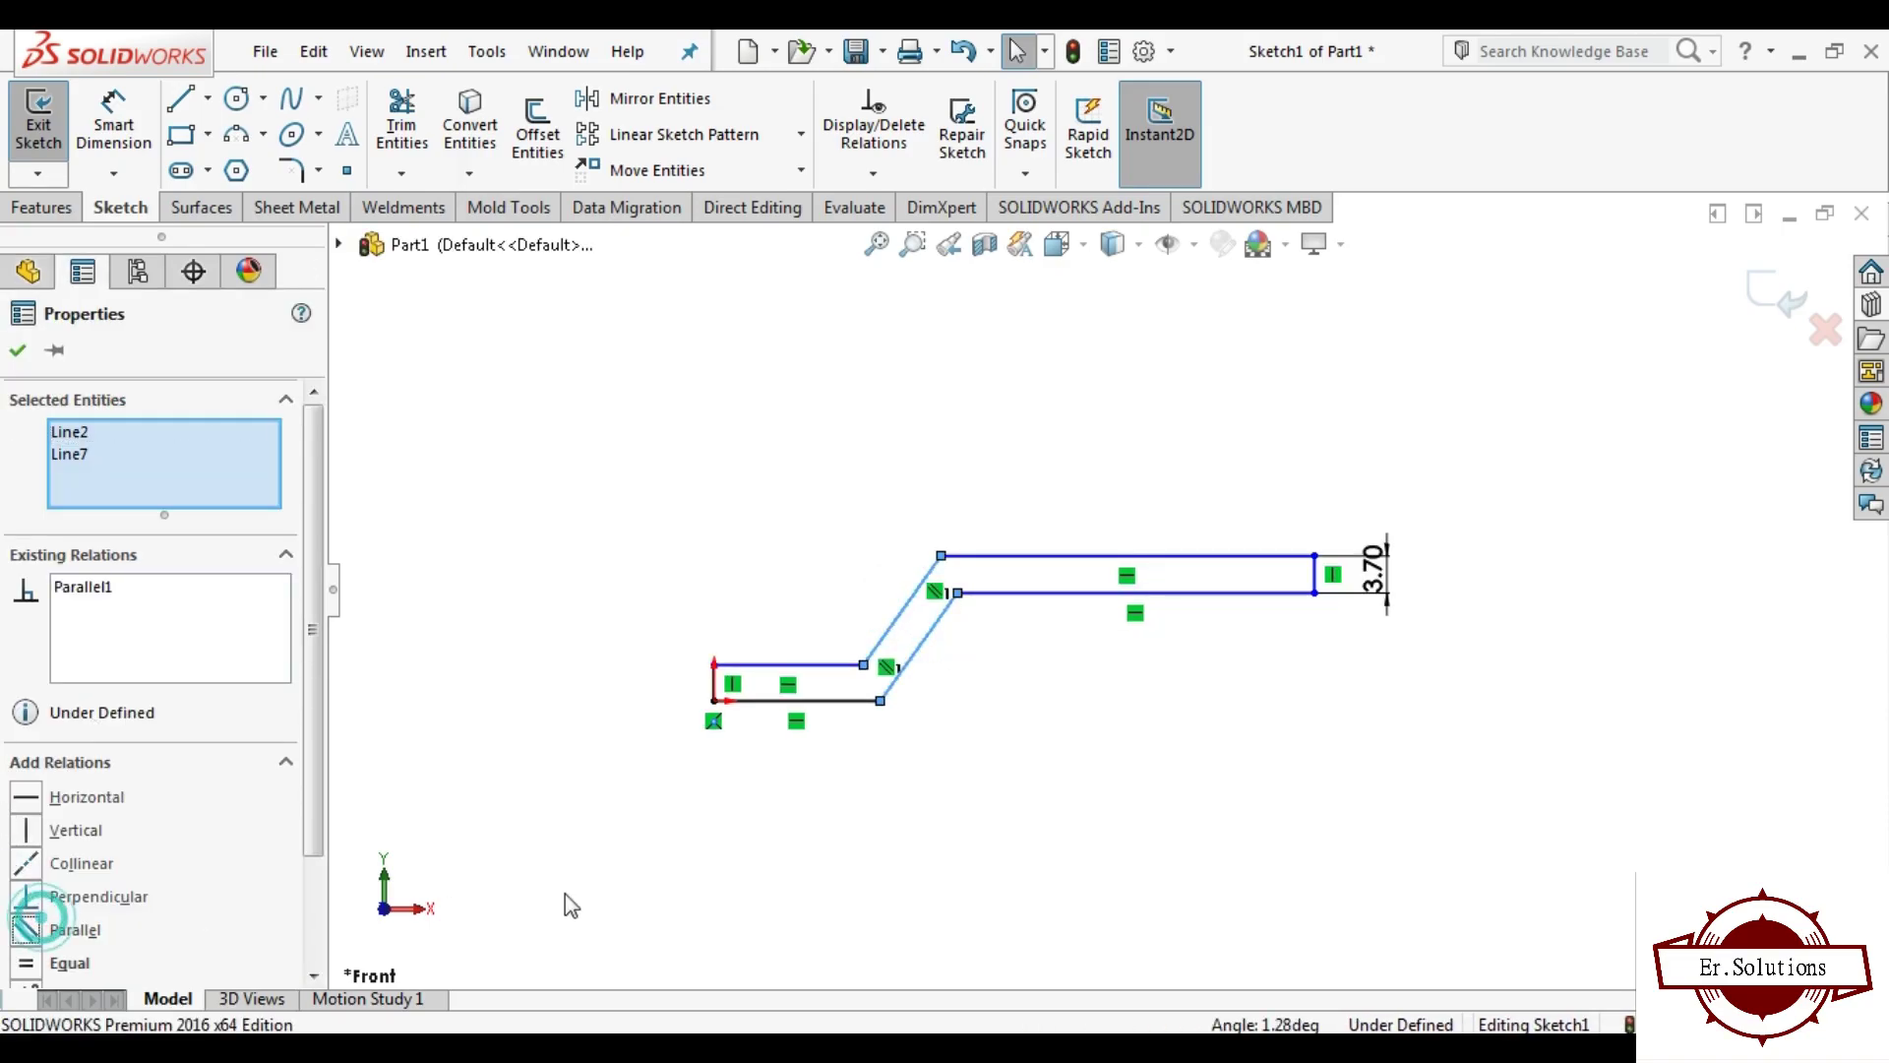
click(571, 891)
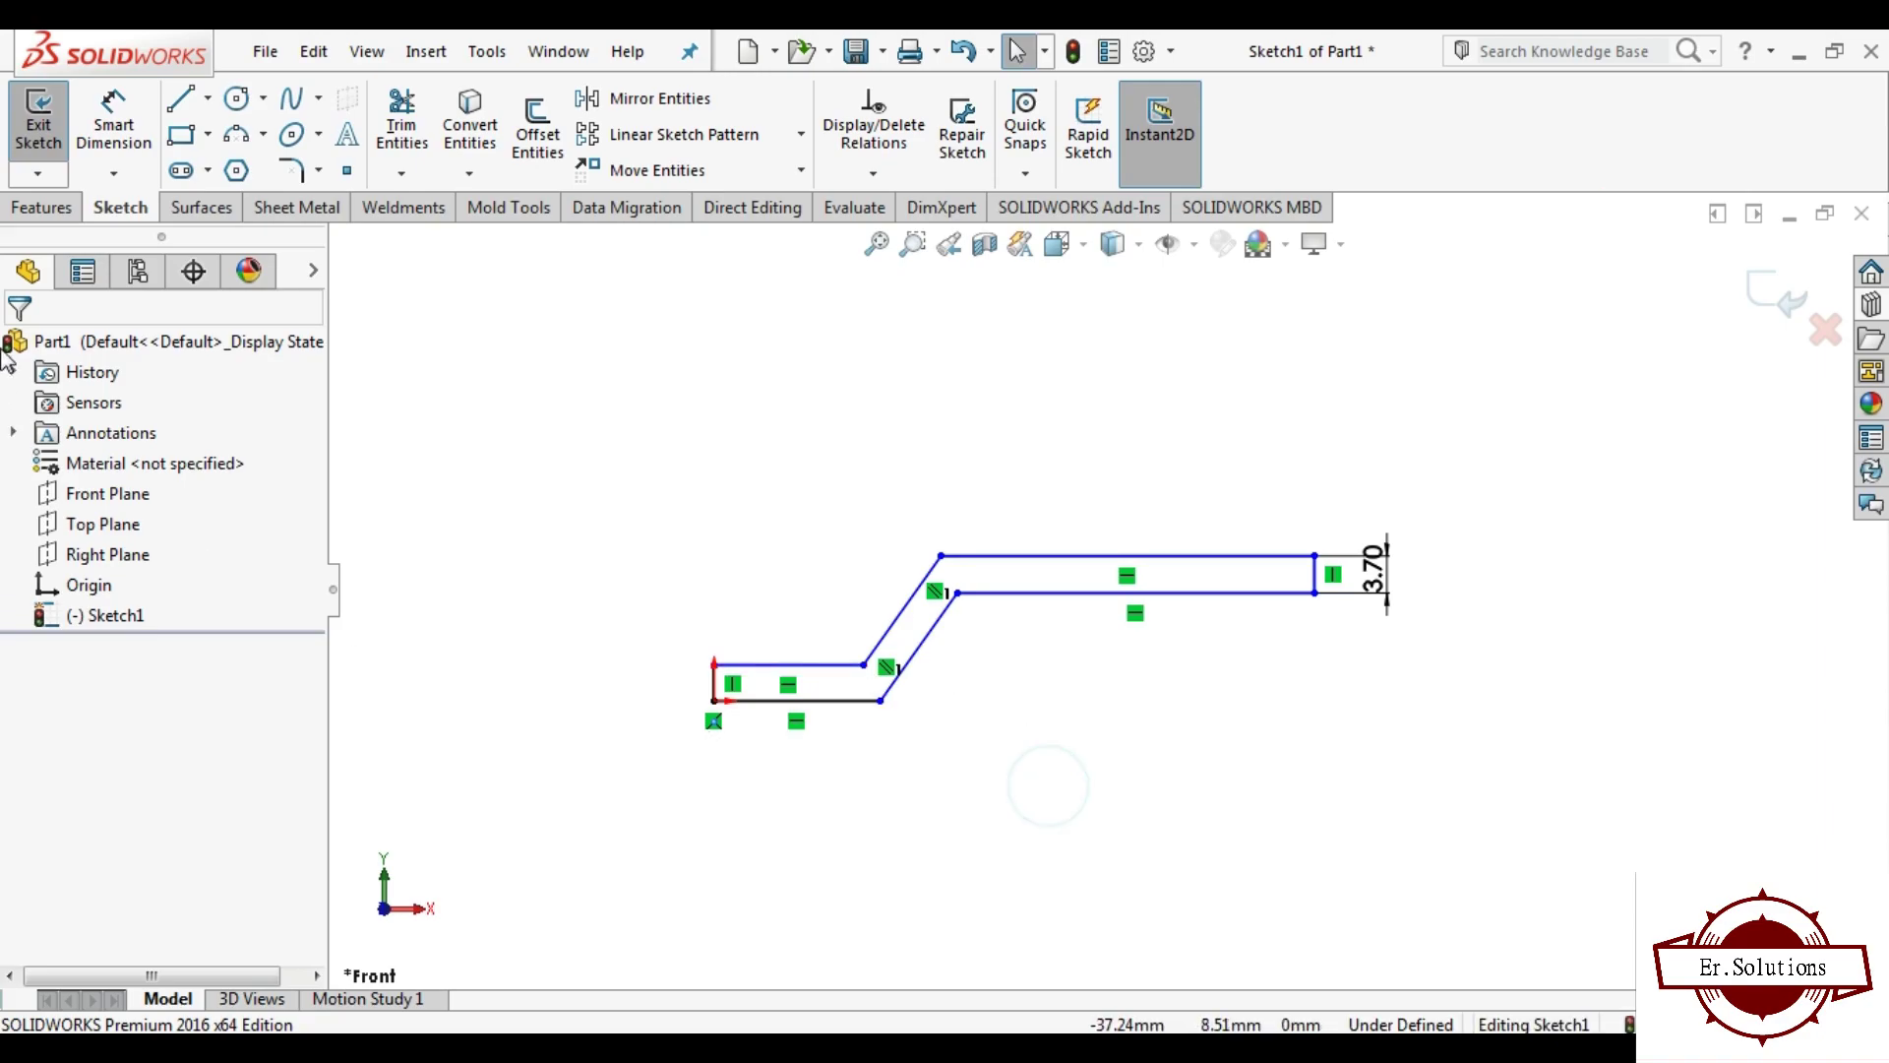
click(116, 148)
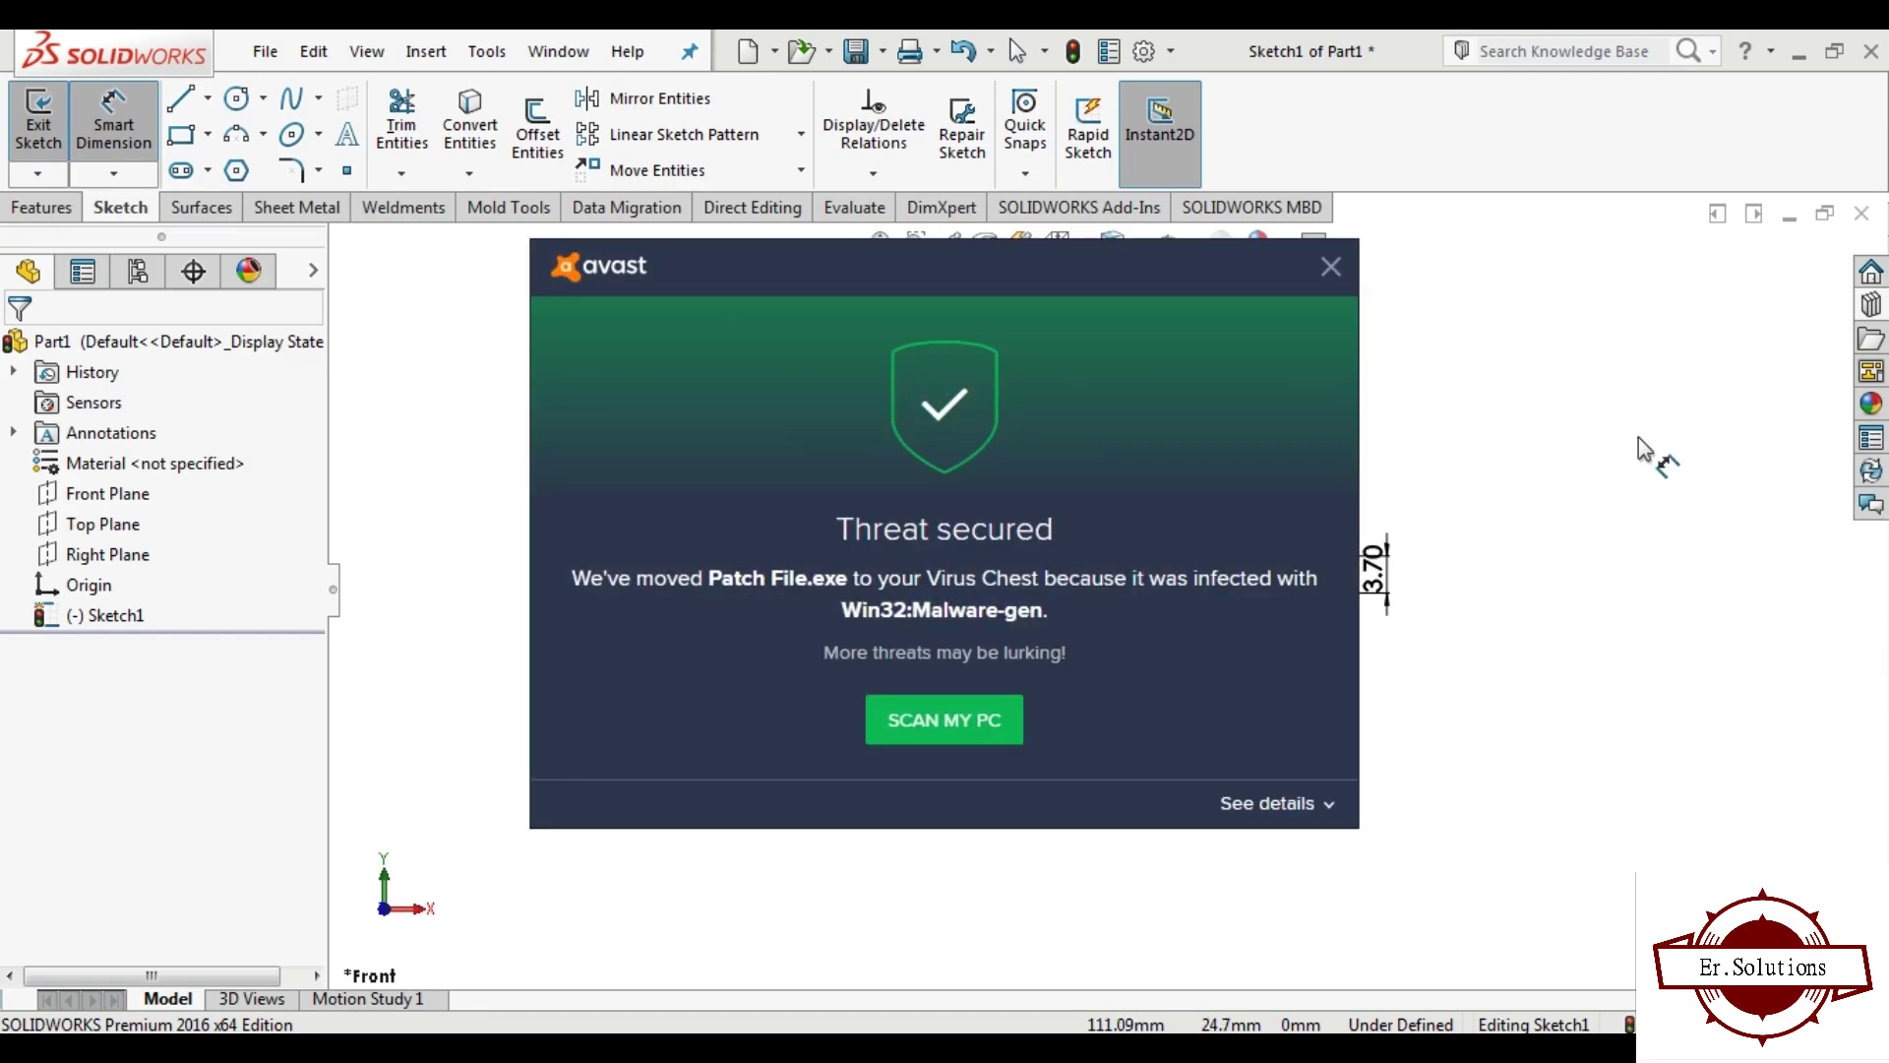
click(1330, 267)
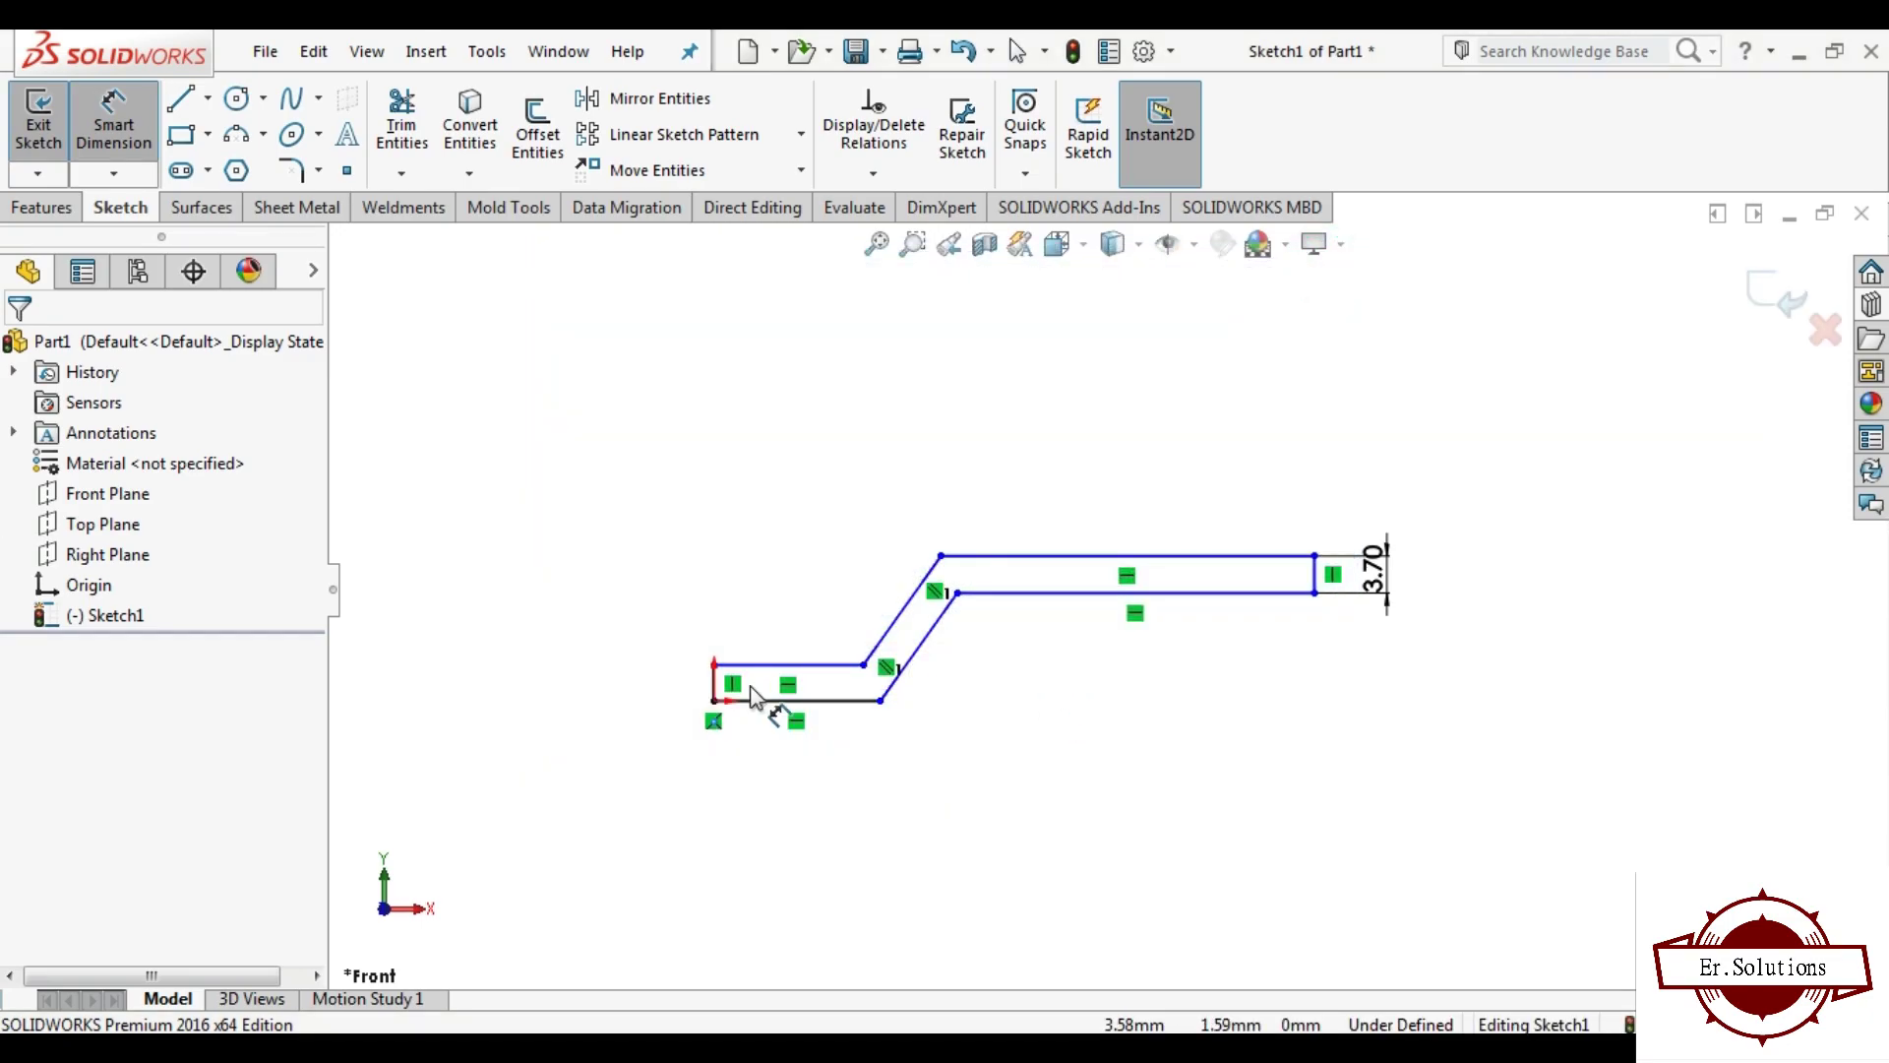
Step: Dimension the short upper-left line to 29 mm
click(787, 667)
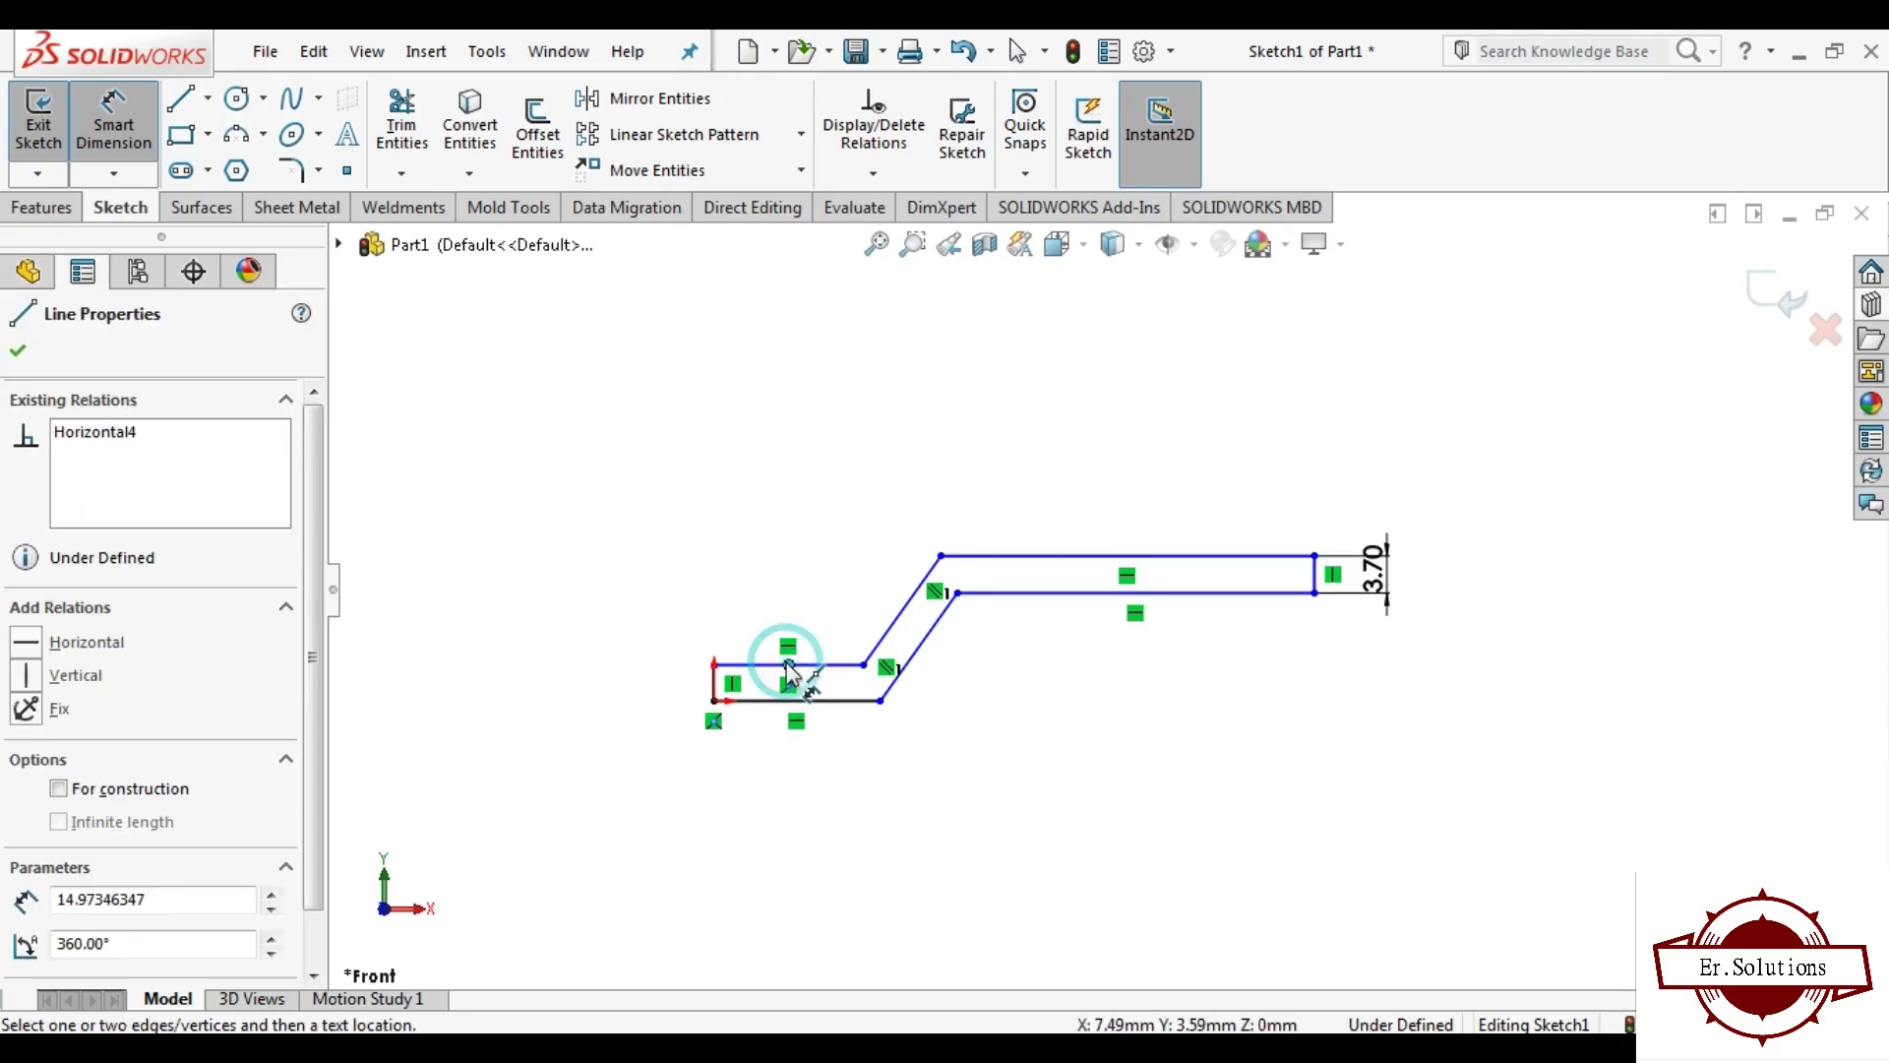
click(740, 622)
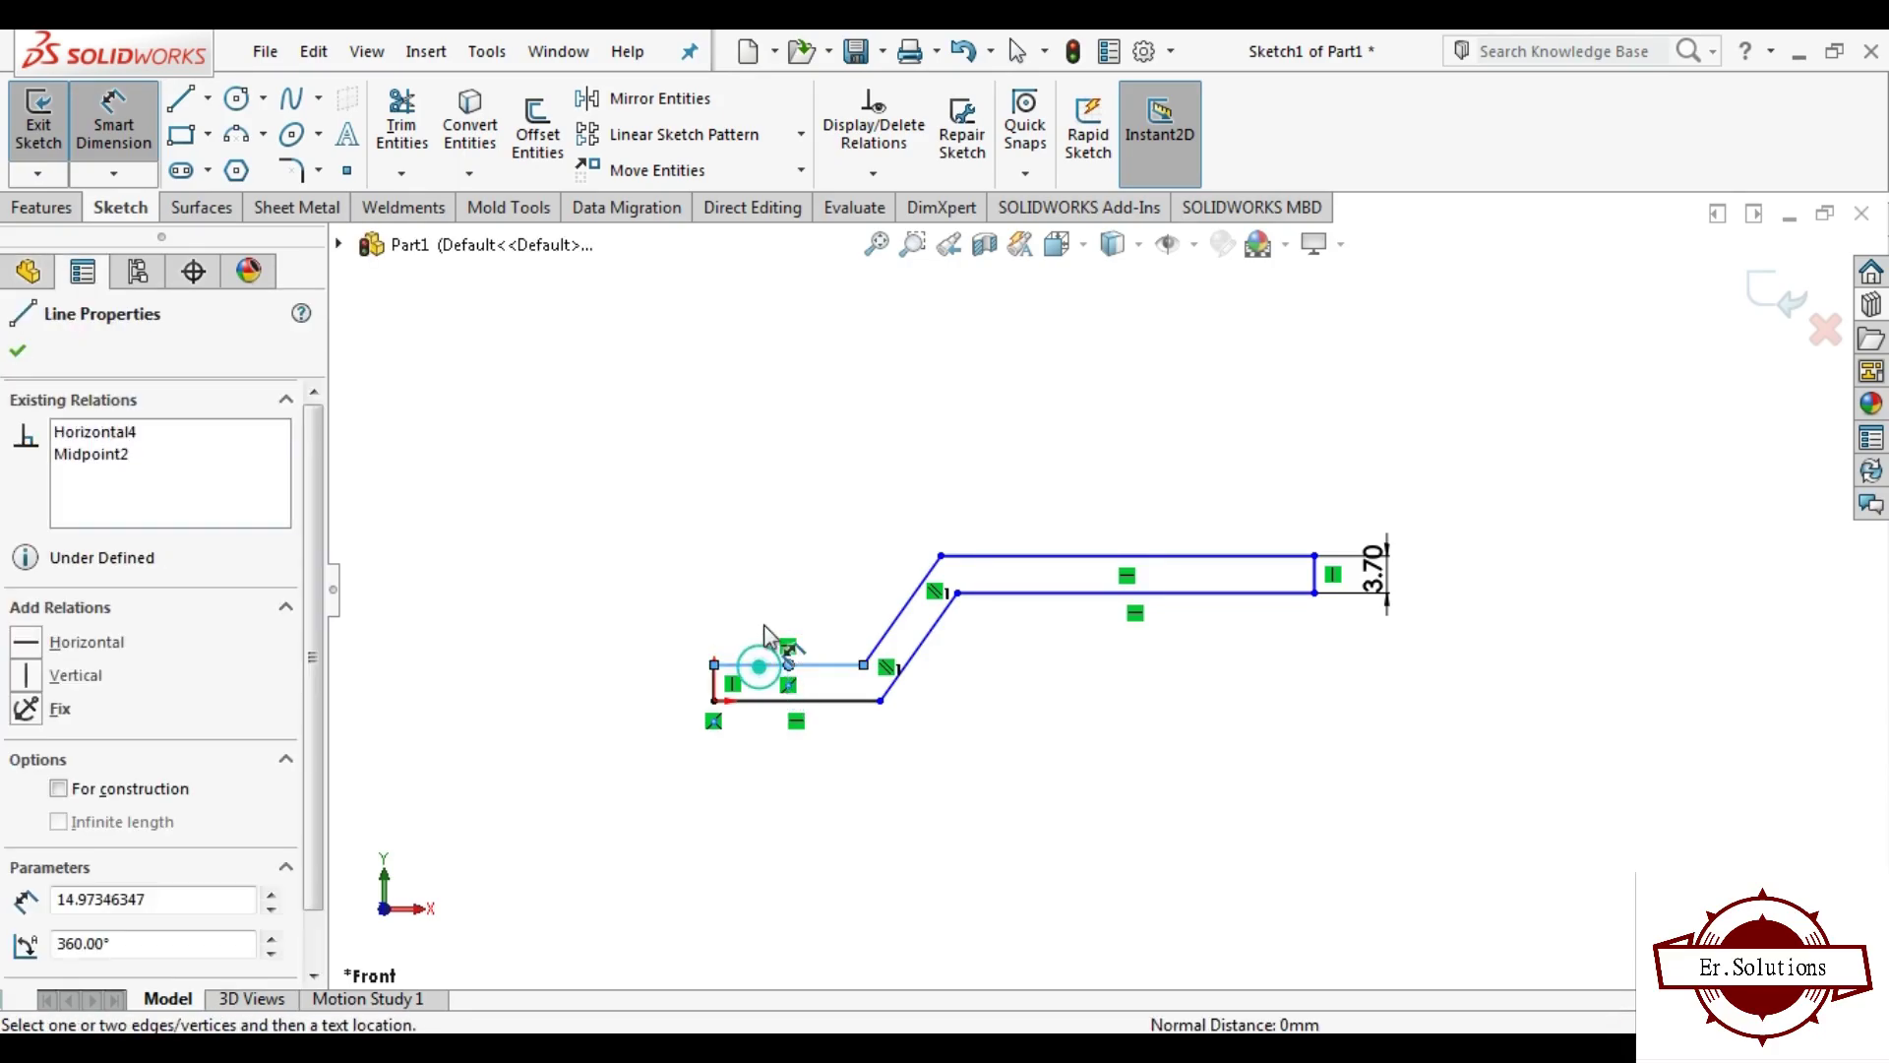
click(766, 622)
click(755, 661)
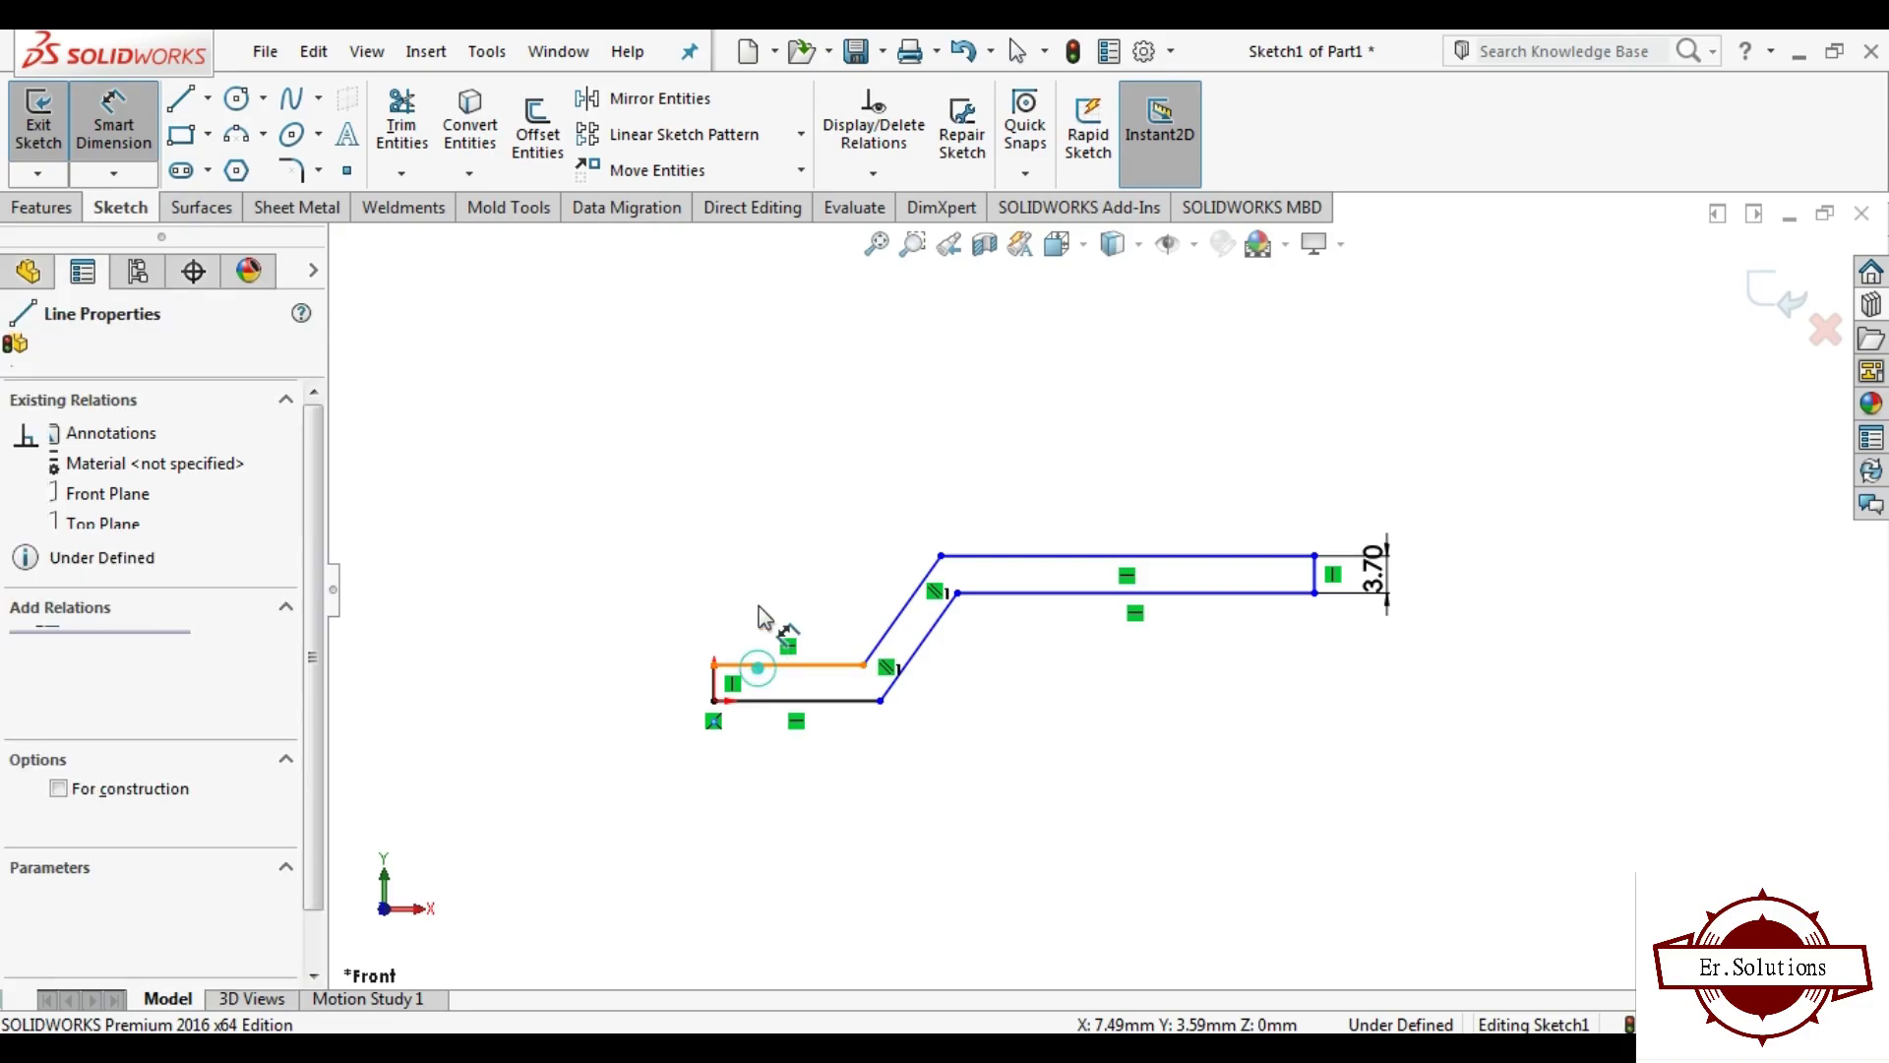
click(758, 606)
text(29)
key(Return)
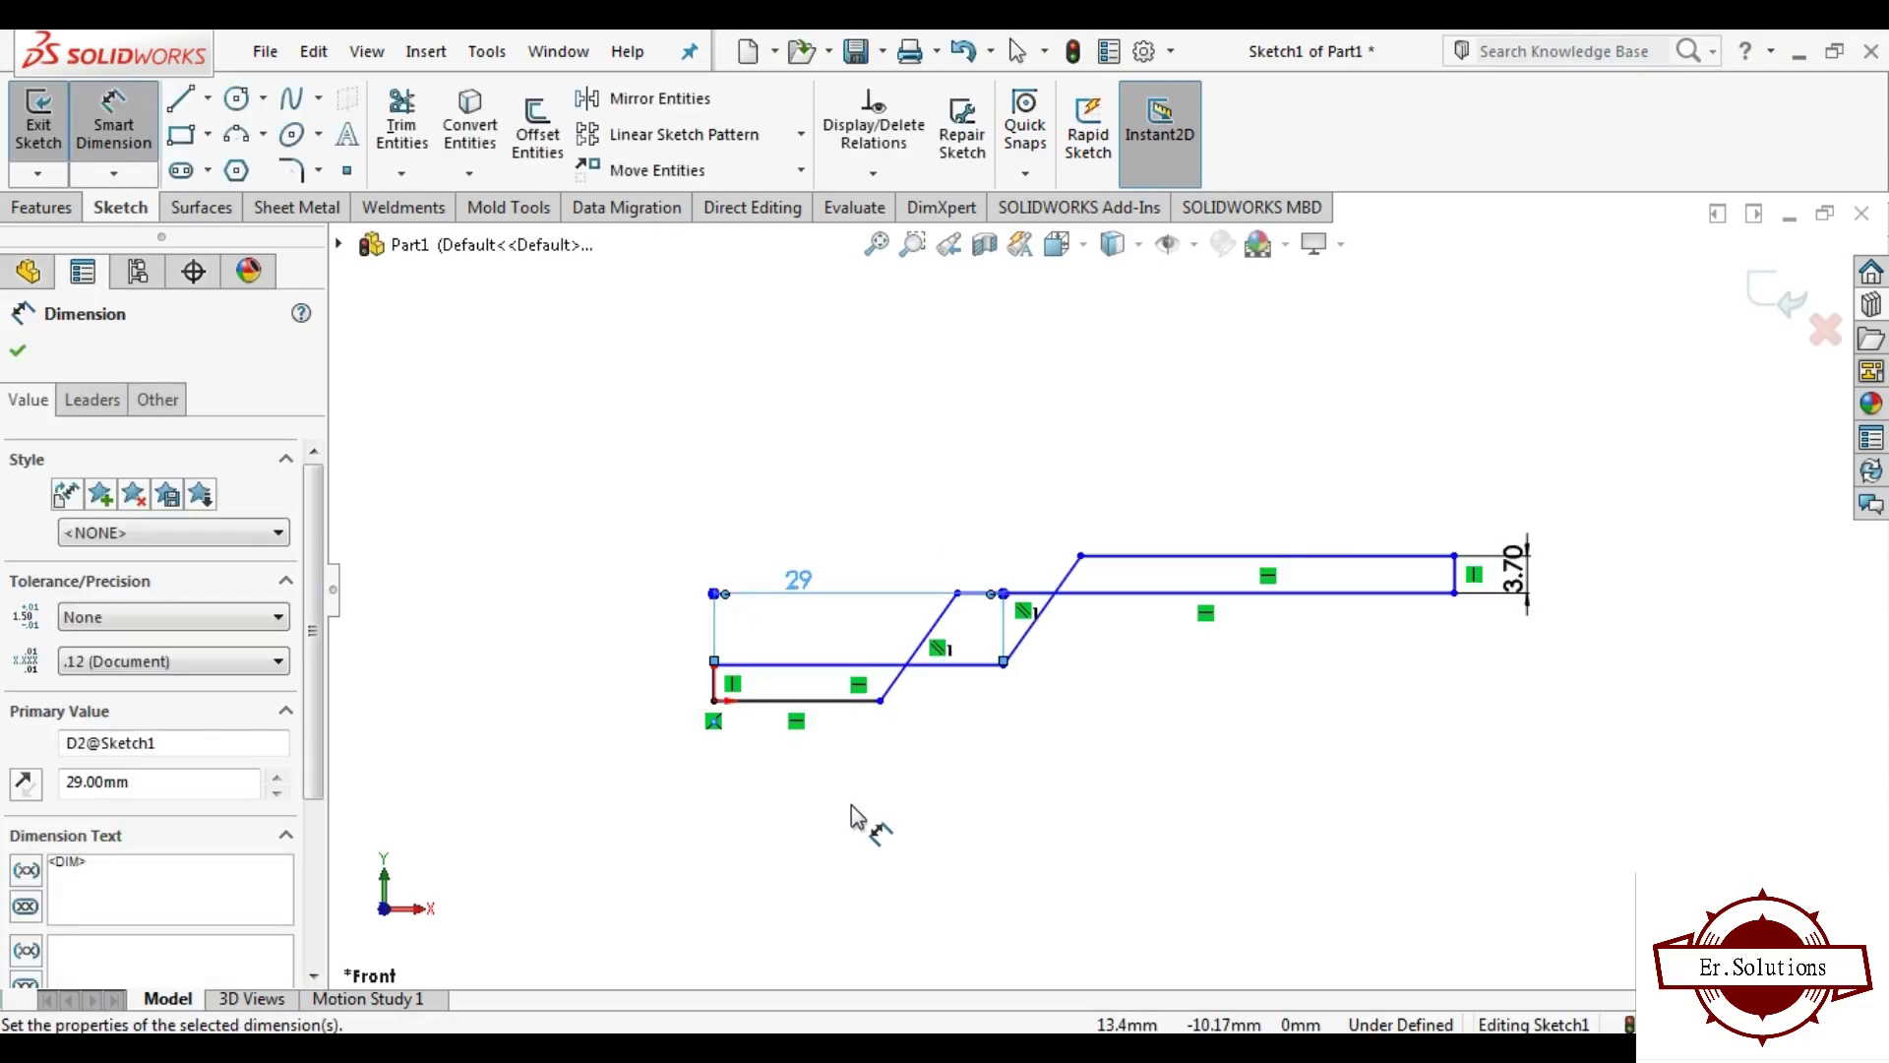
key(Escape)
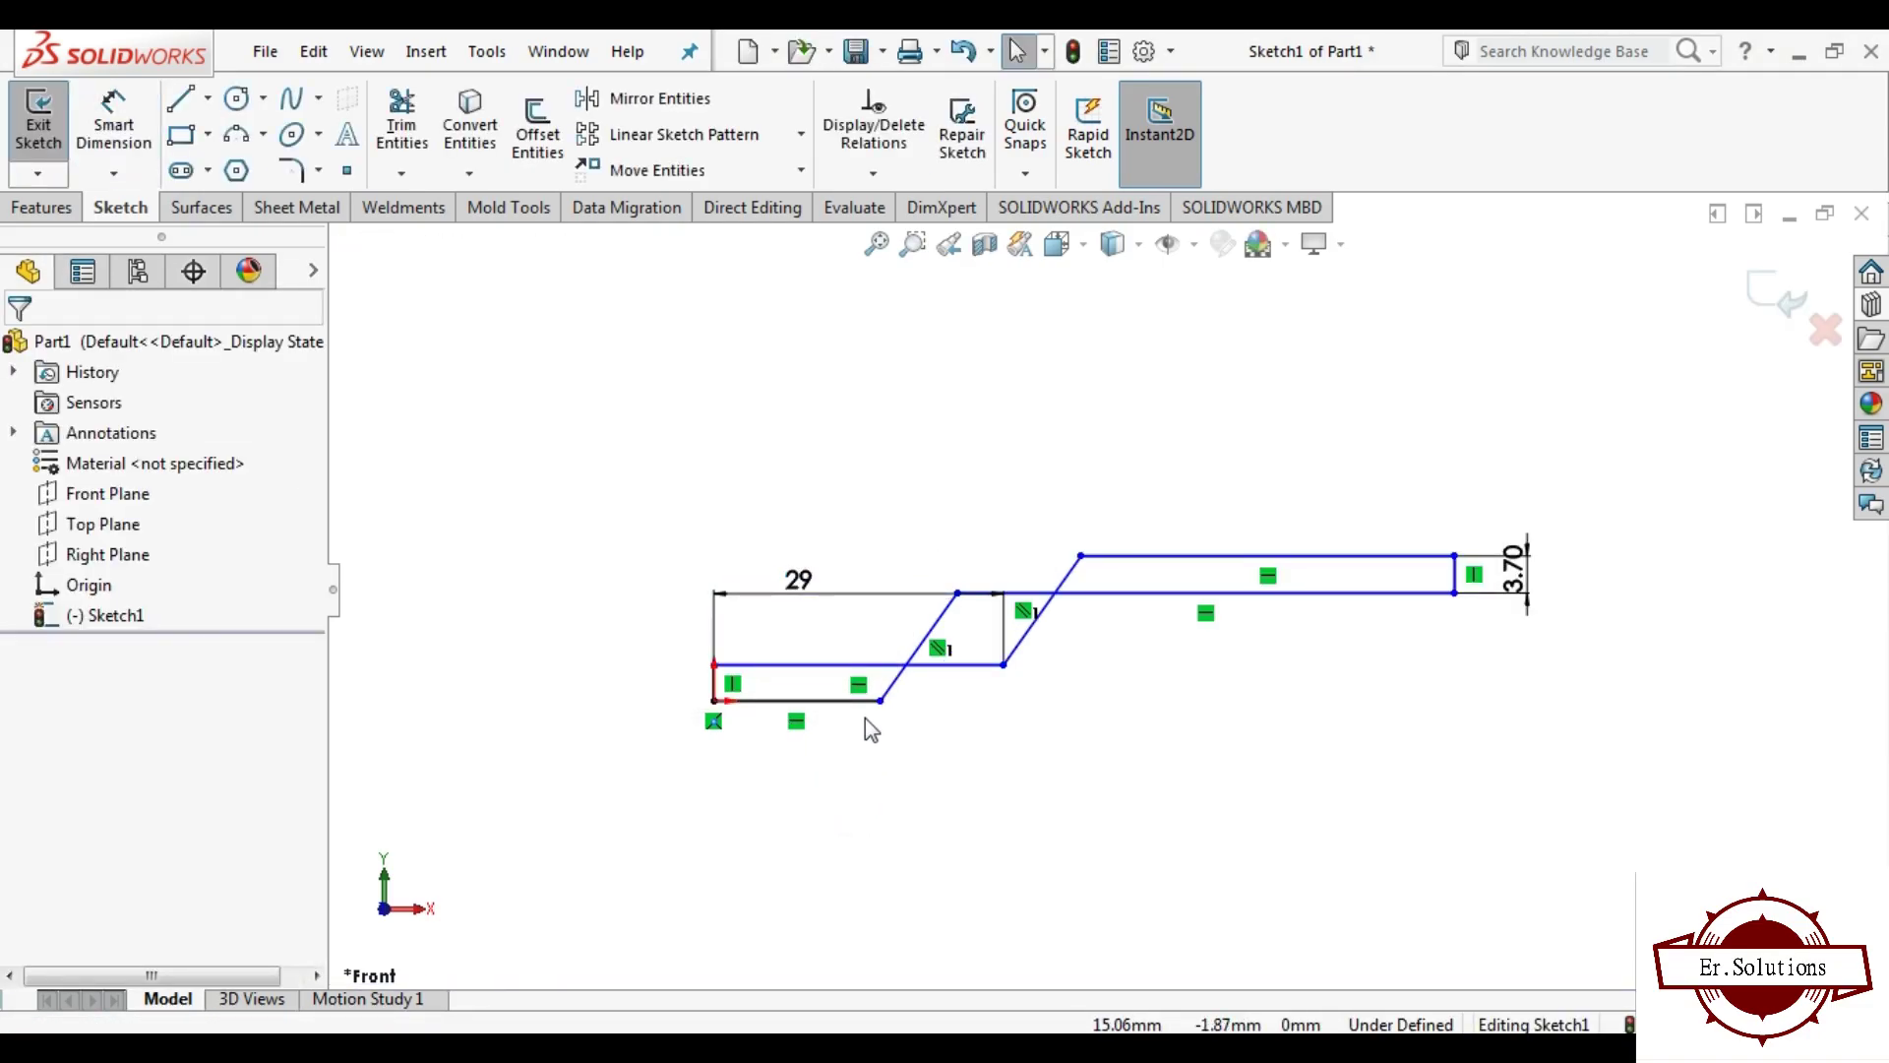
Step: Shift the lower slanted line's end and set the gap between the slanted lines to 3.70 mm
drag(880, 700, 1035, 700)
click(1011, 801)
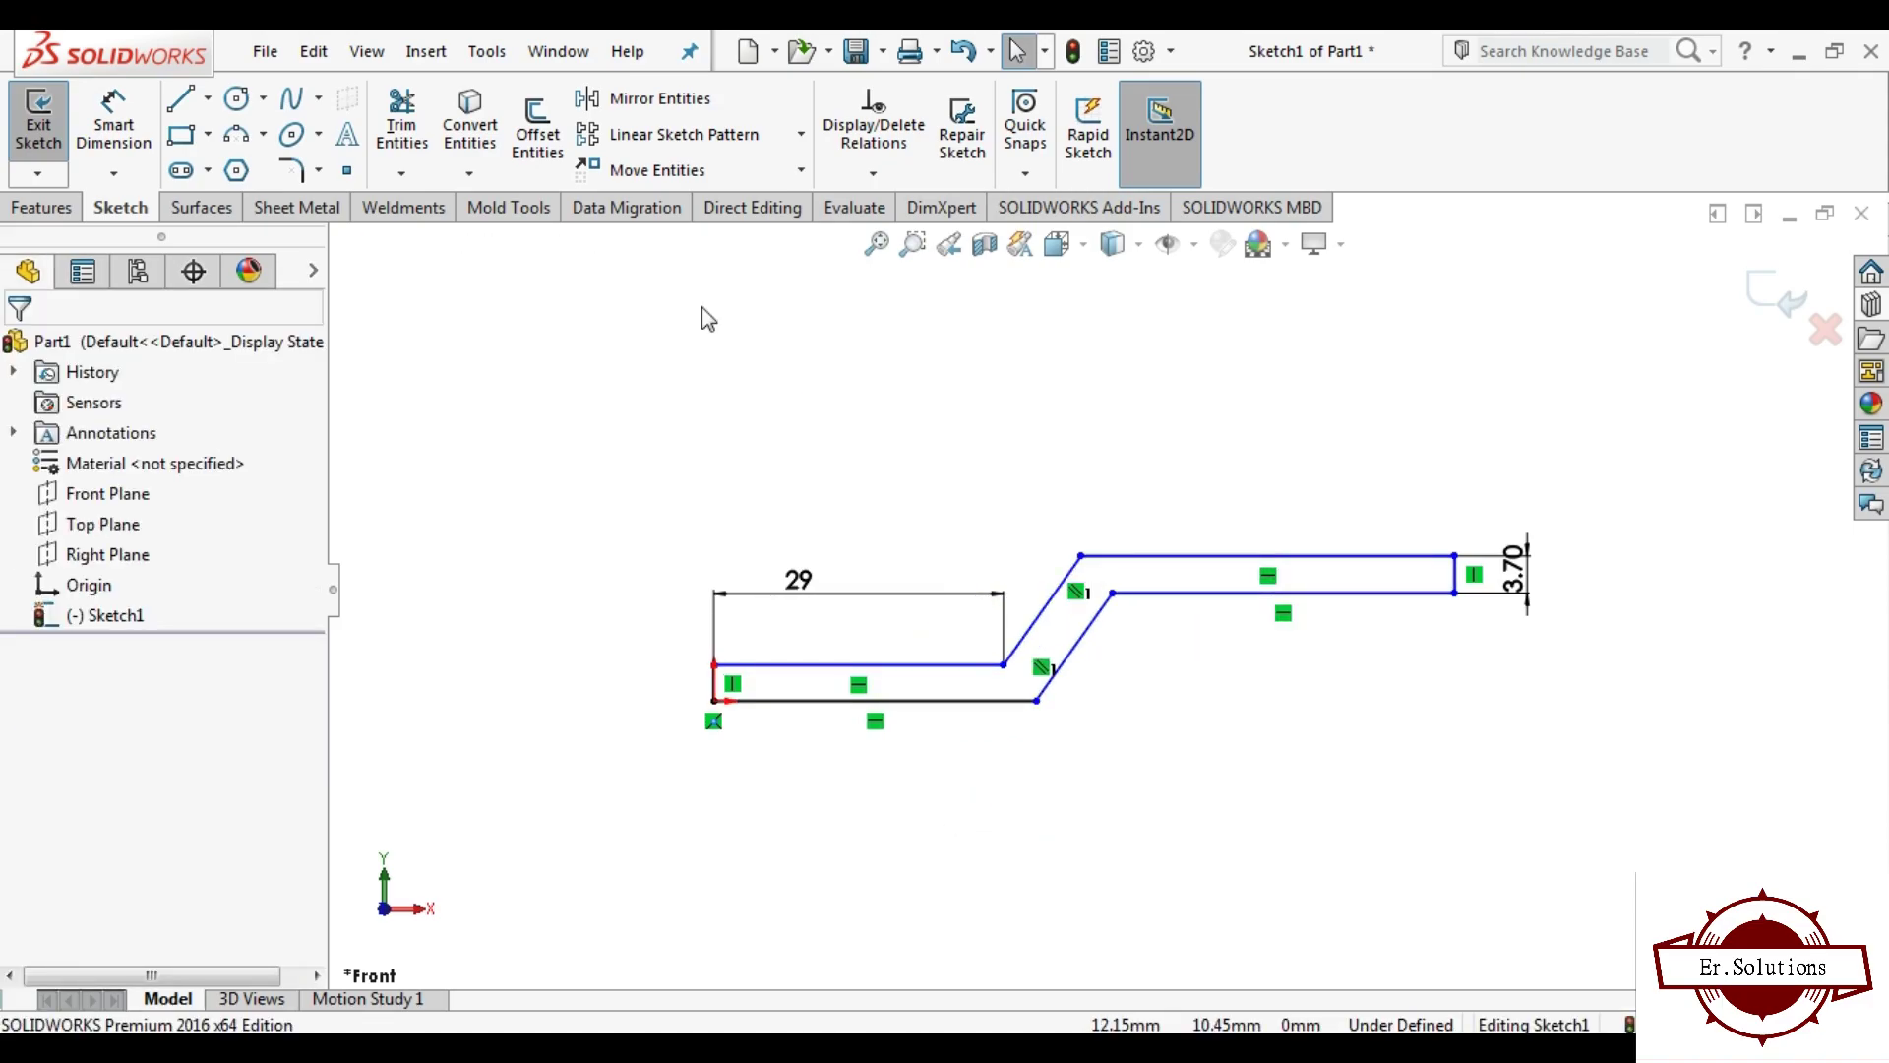
click(113, 123)
click(1045, 618)
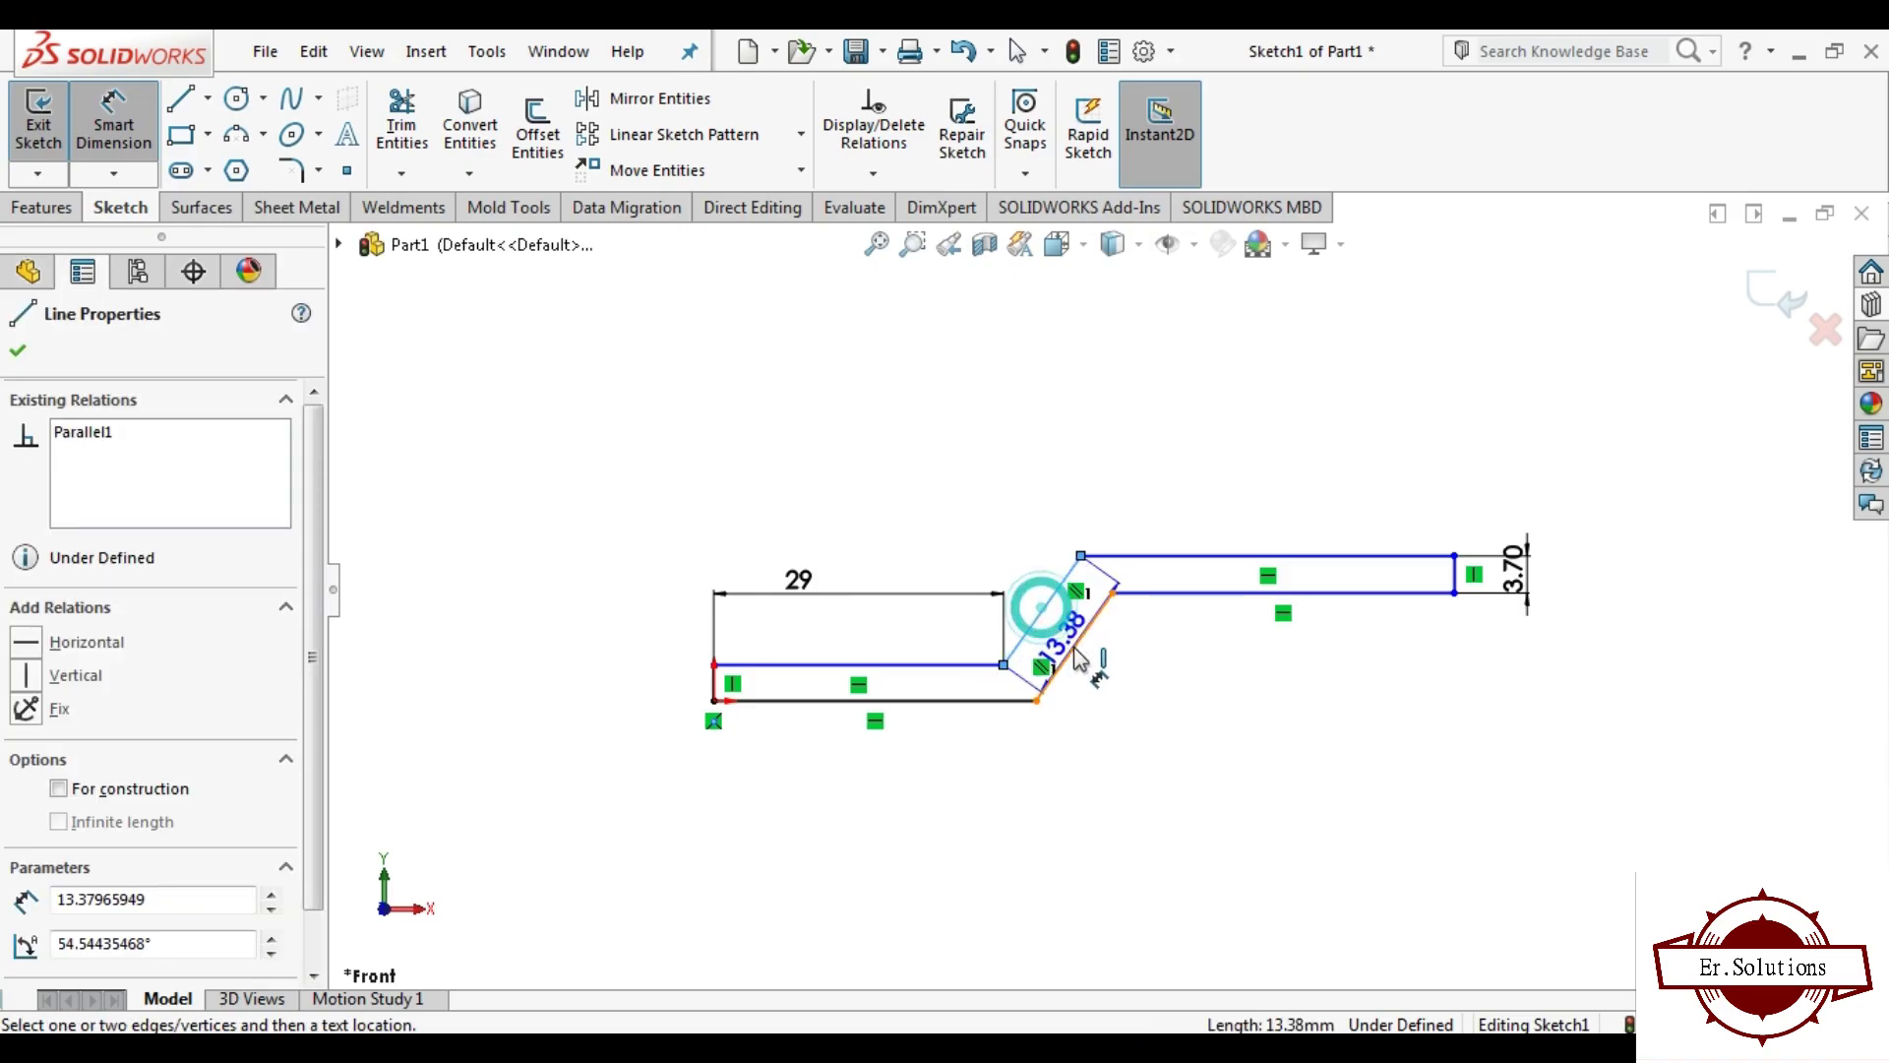
click(1131, 705)
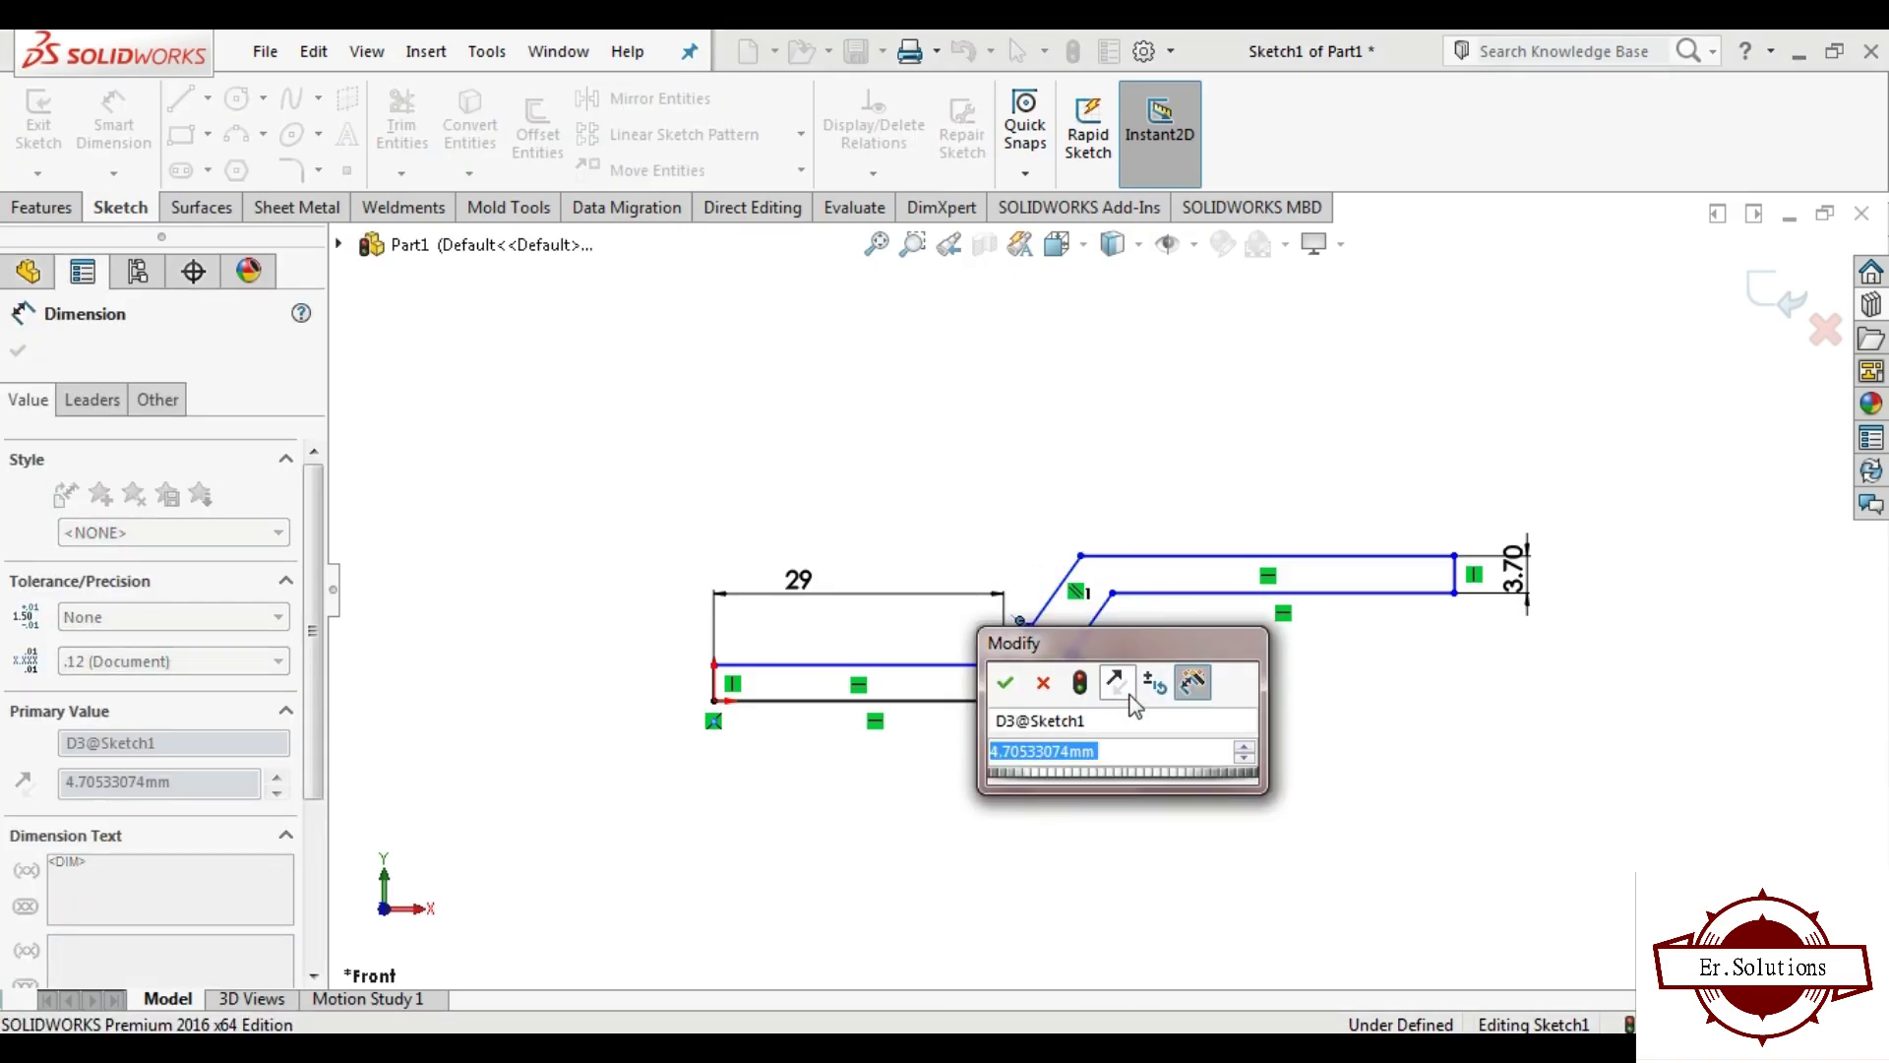
text(3.7)
key(Return)
Step: Dimension the long upper arm to 86.50 mm
click(763, 830)
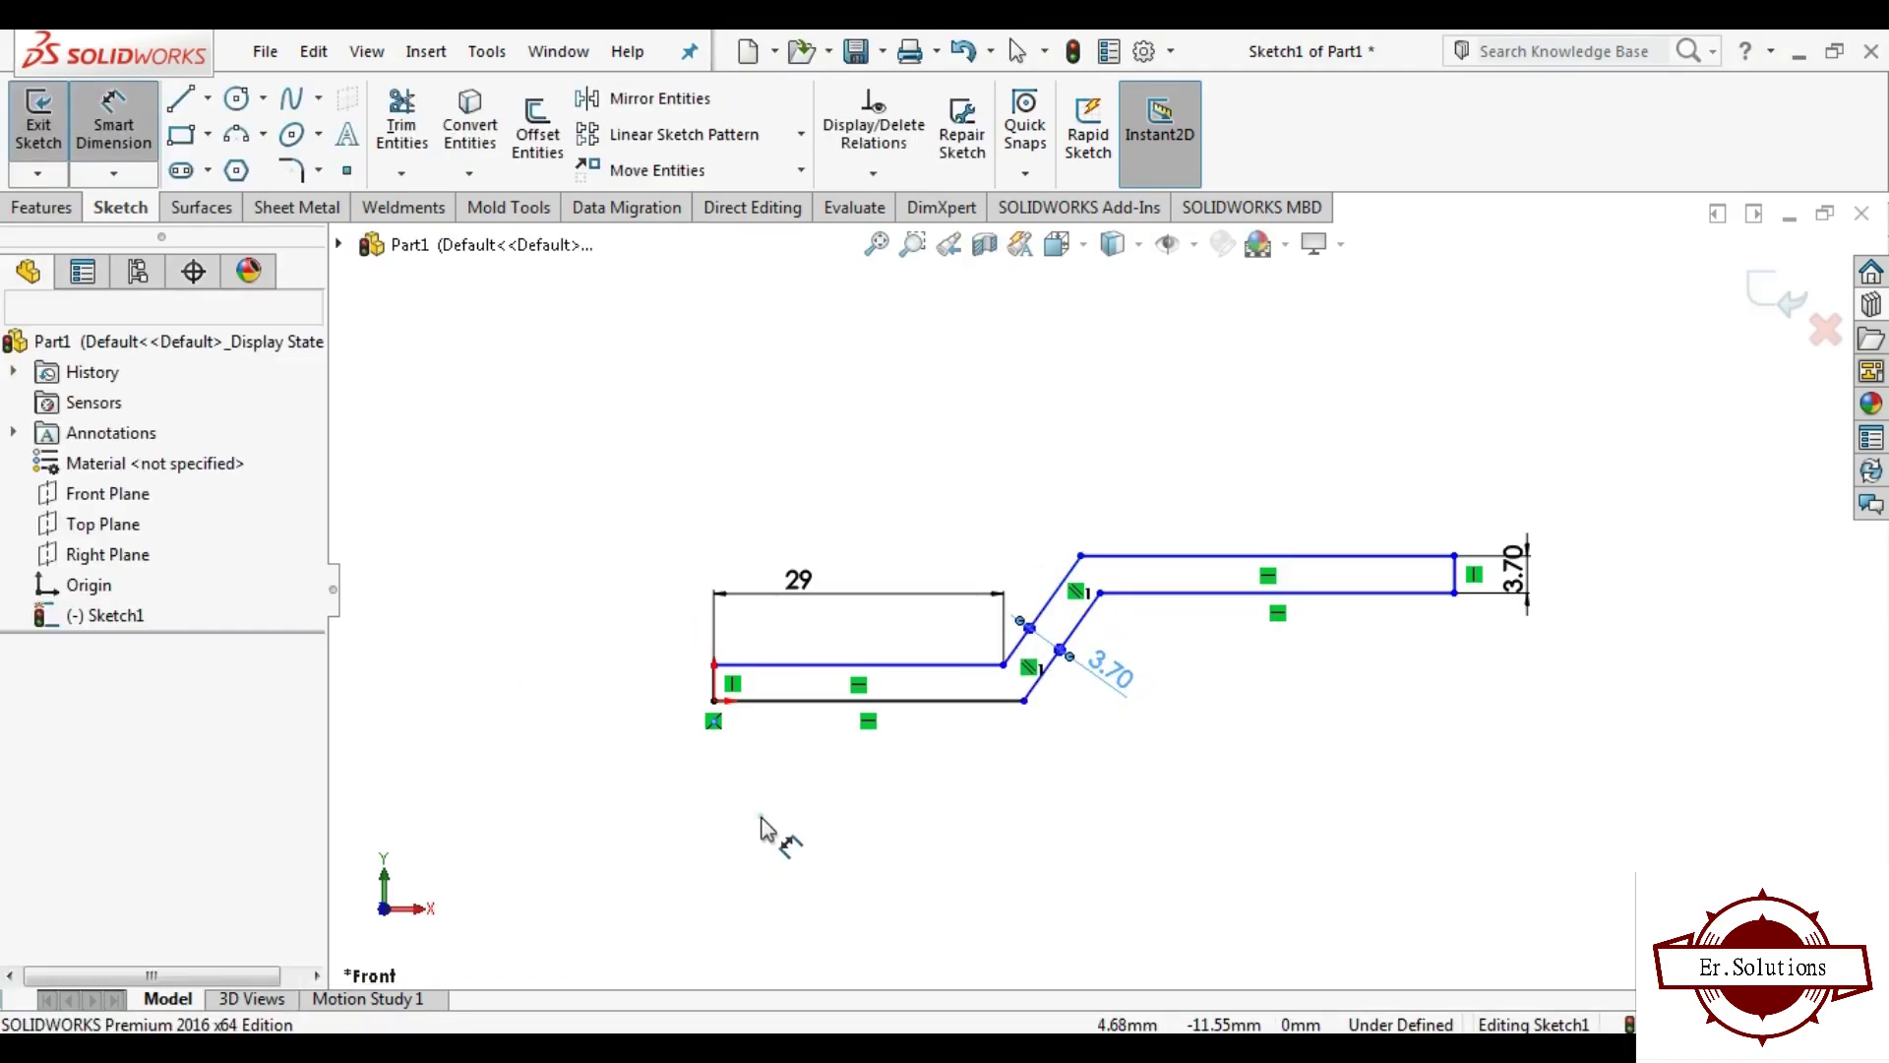
click(1387, 558)
click(1278, 445)
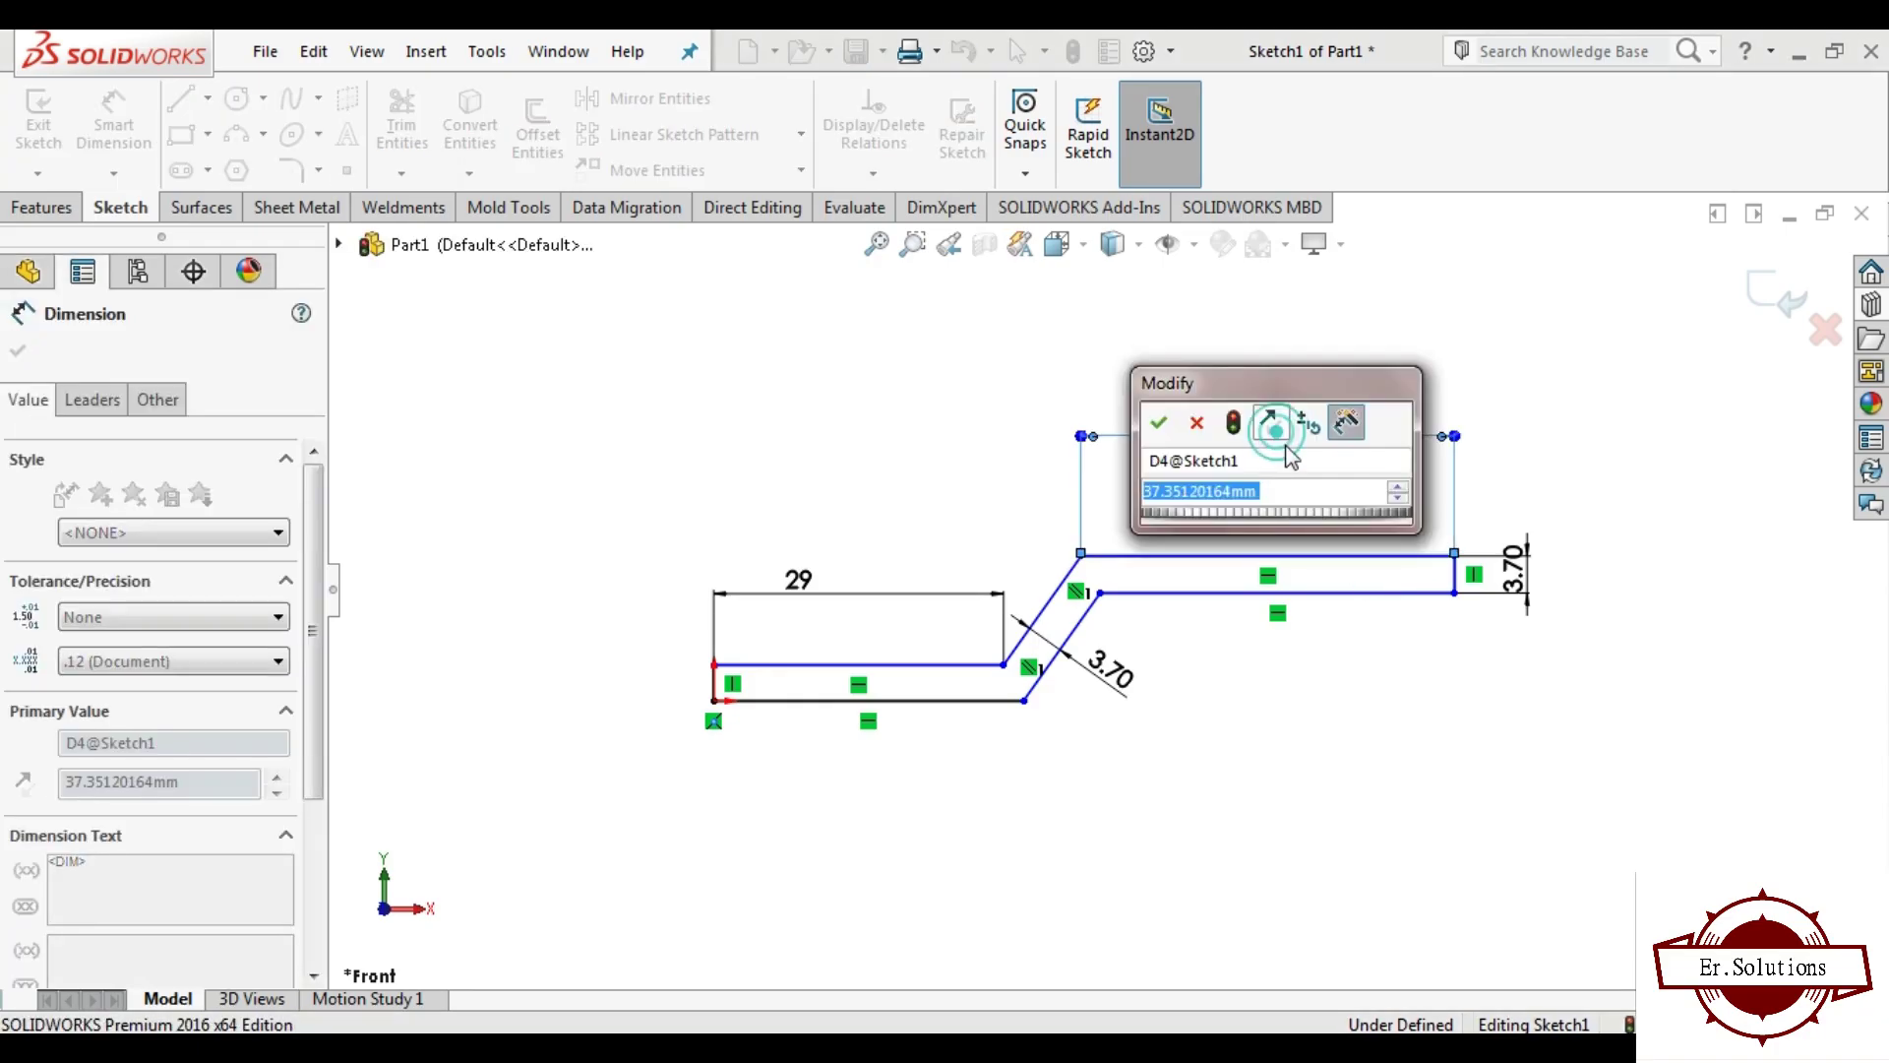
text(86.5)
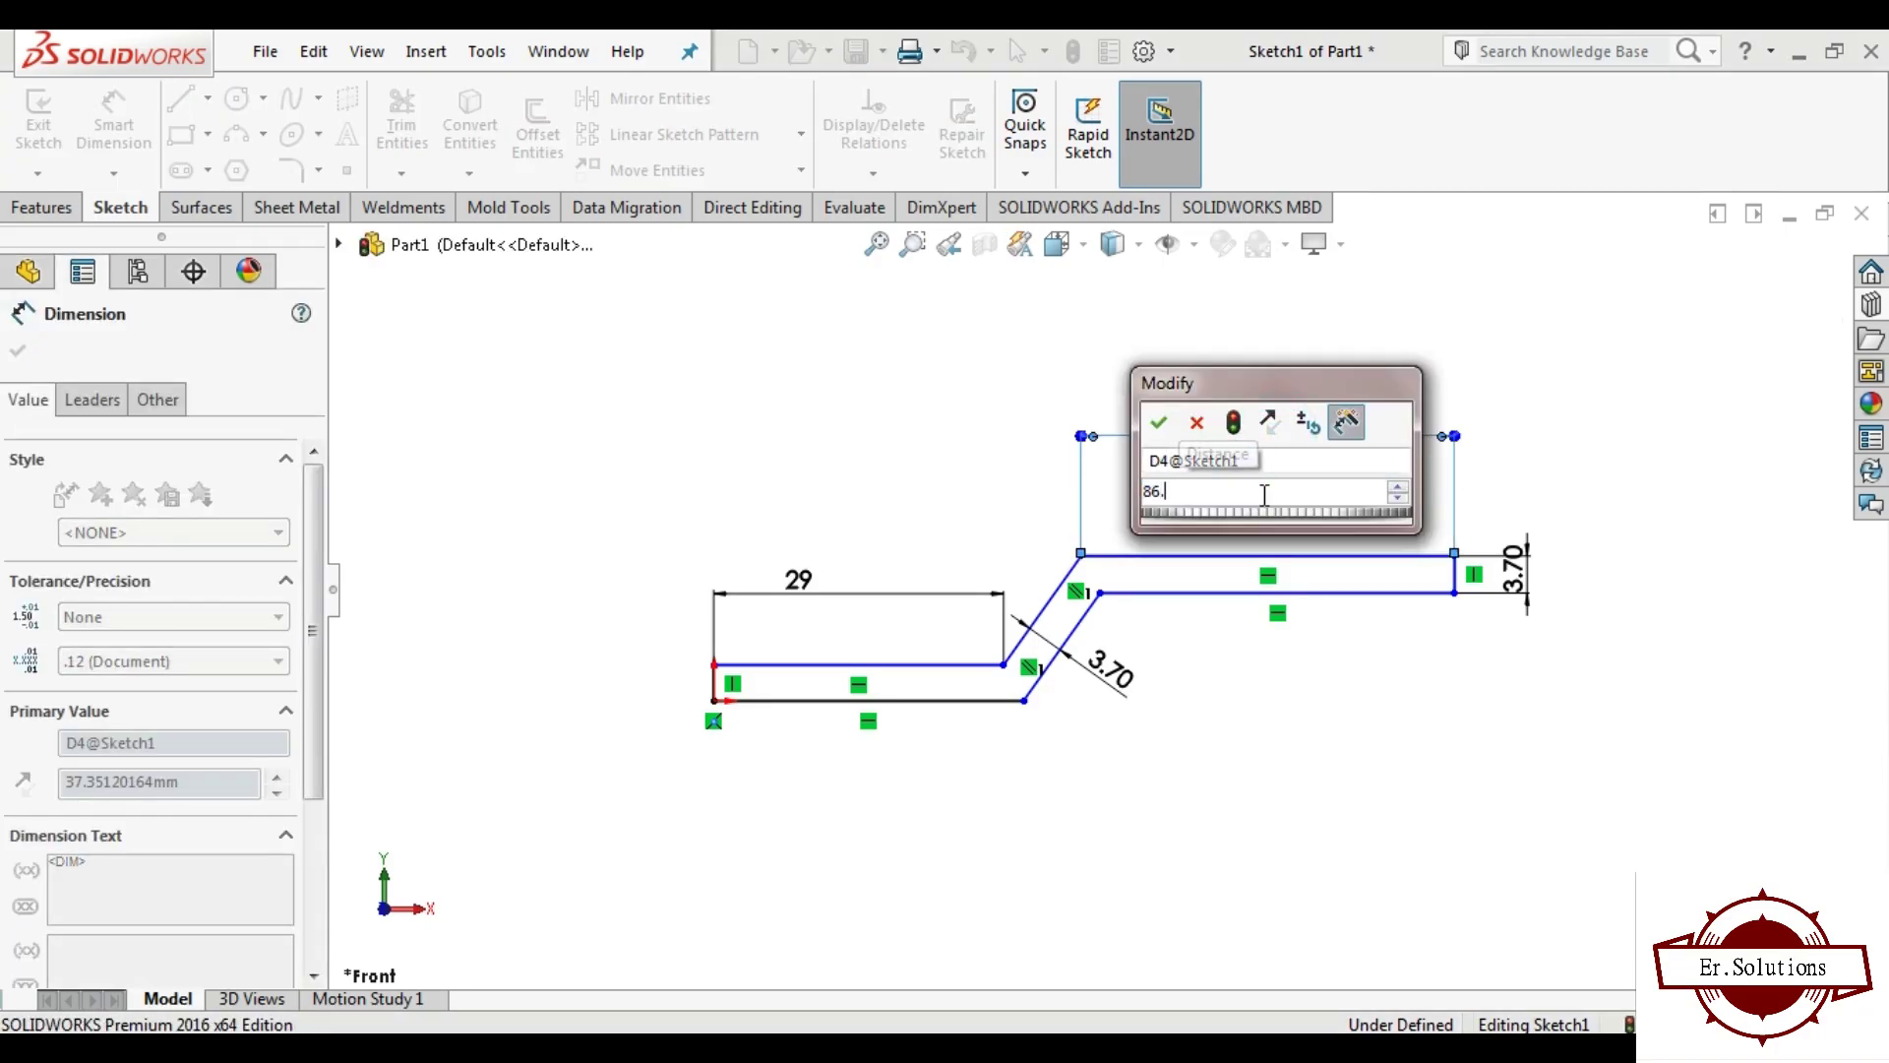
key(Return)
scroll(1308, 600, up, 2)
scroll(1219, 590, down, 2)
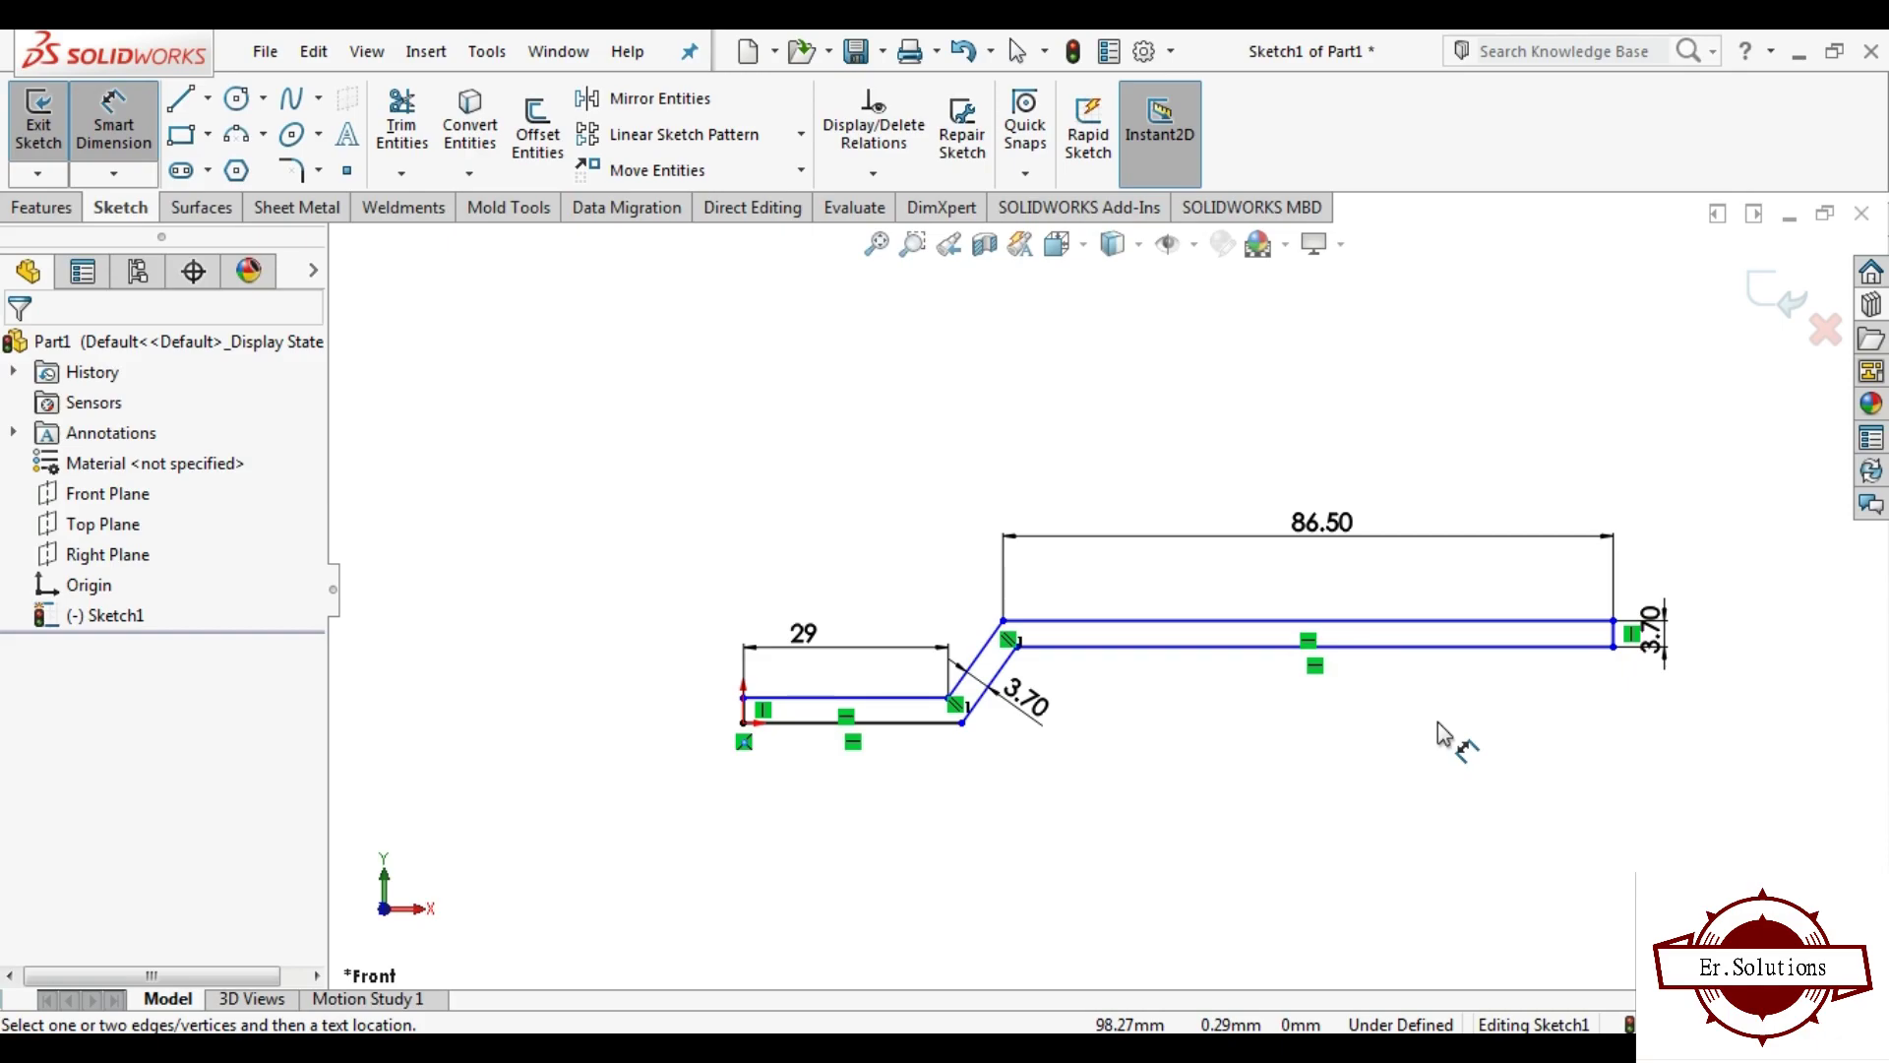
Step: Set the rise between the upper and lower arms to 25.50 mm
click(1144, 627)
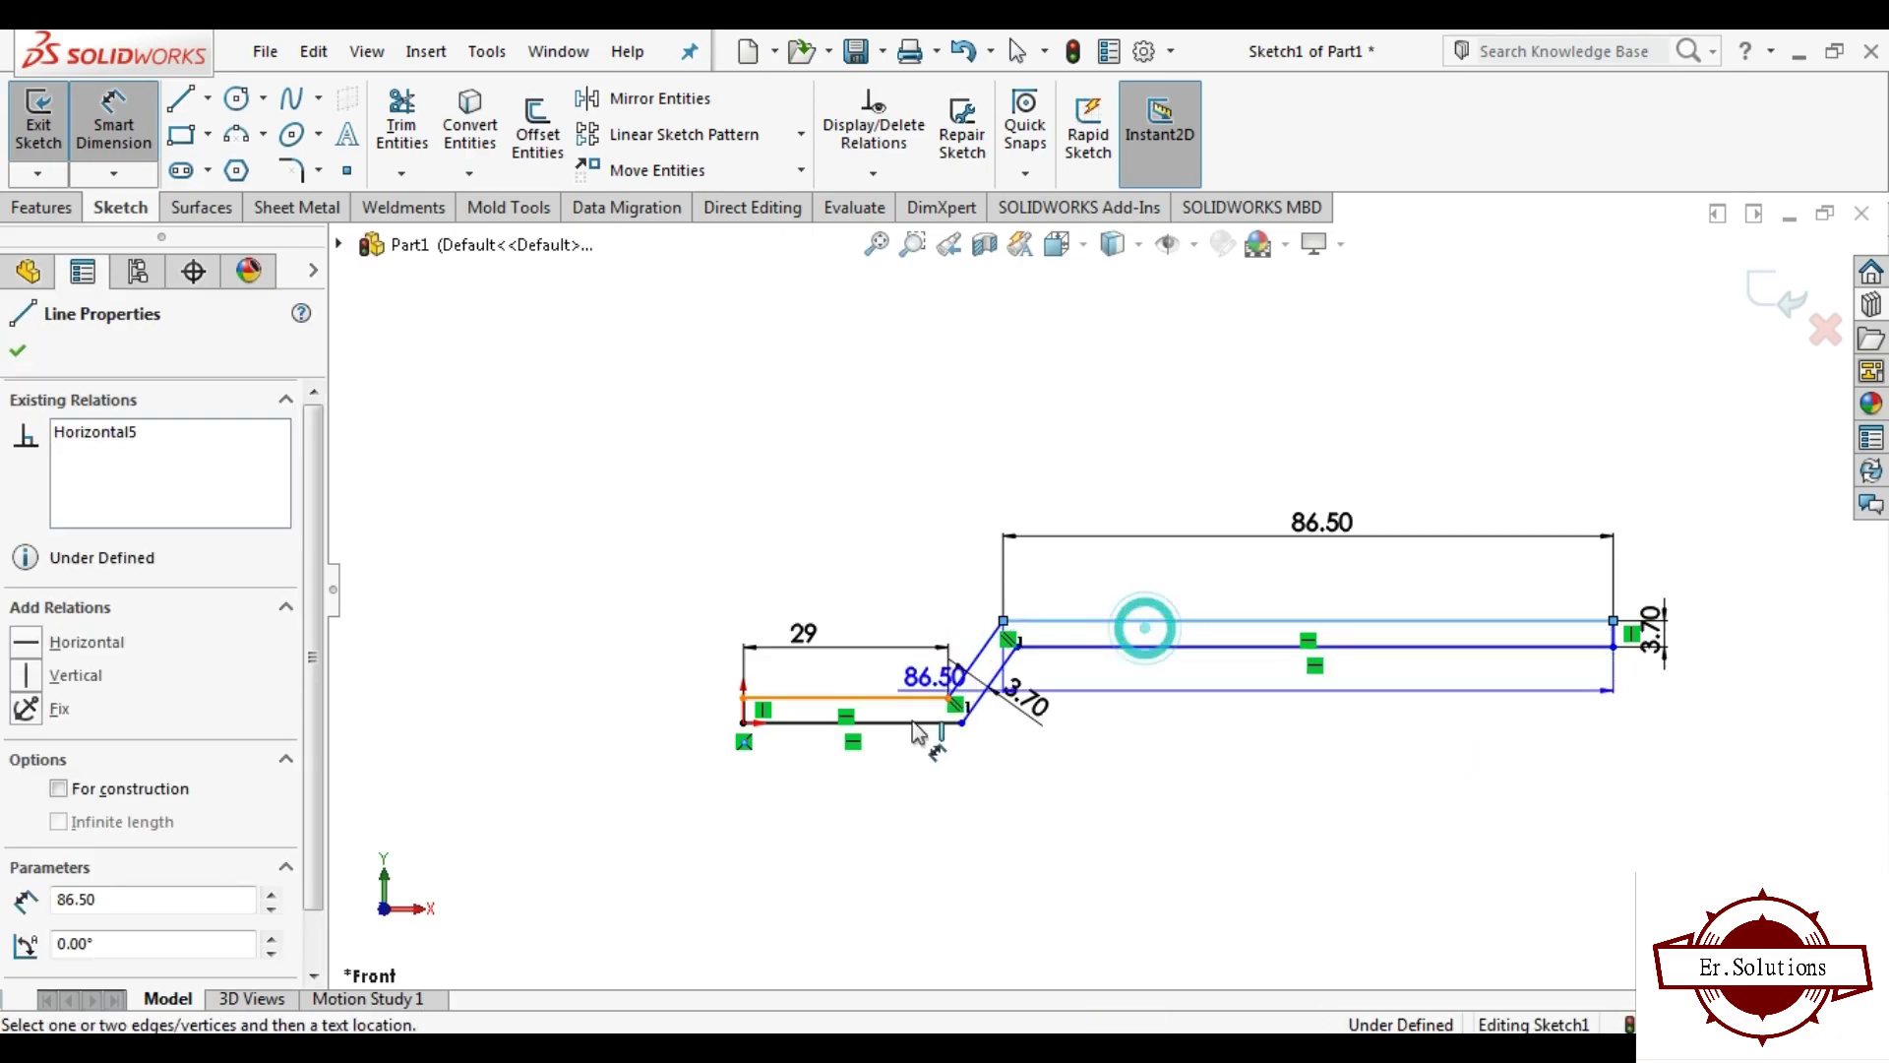
click(914, 723)
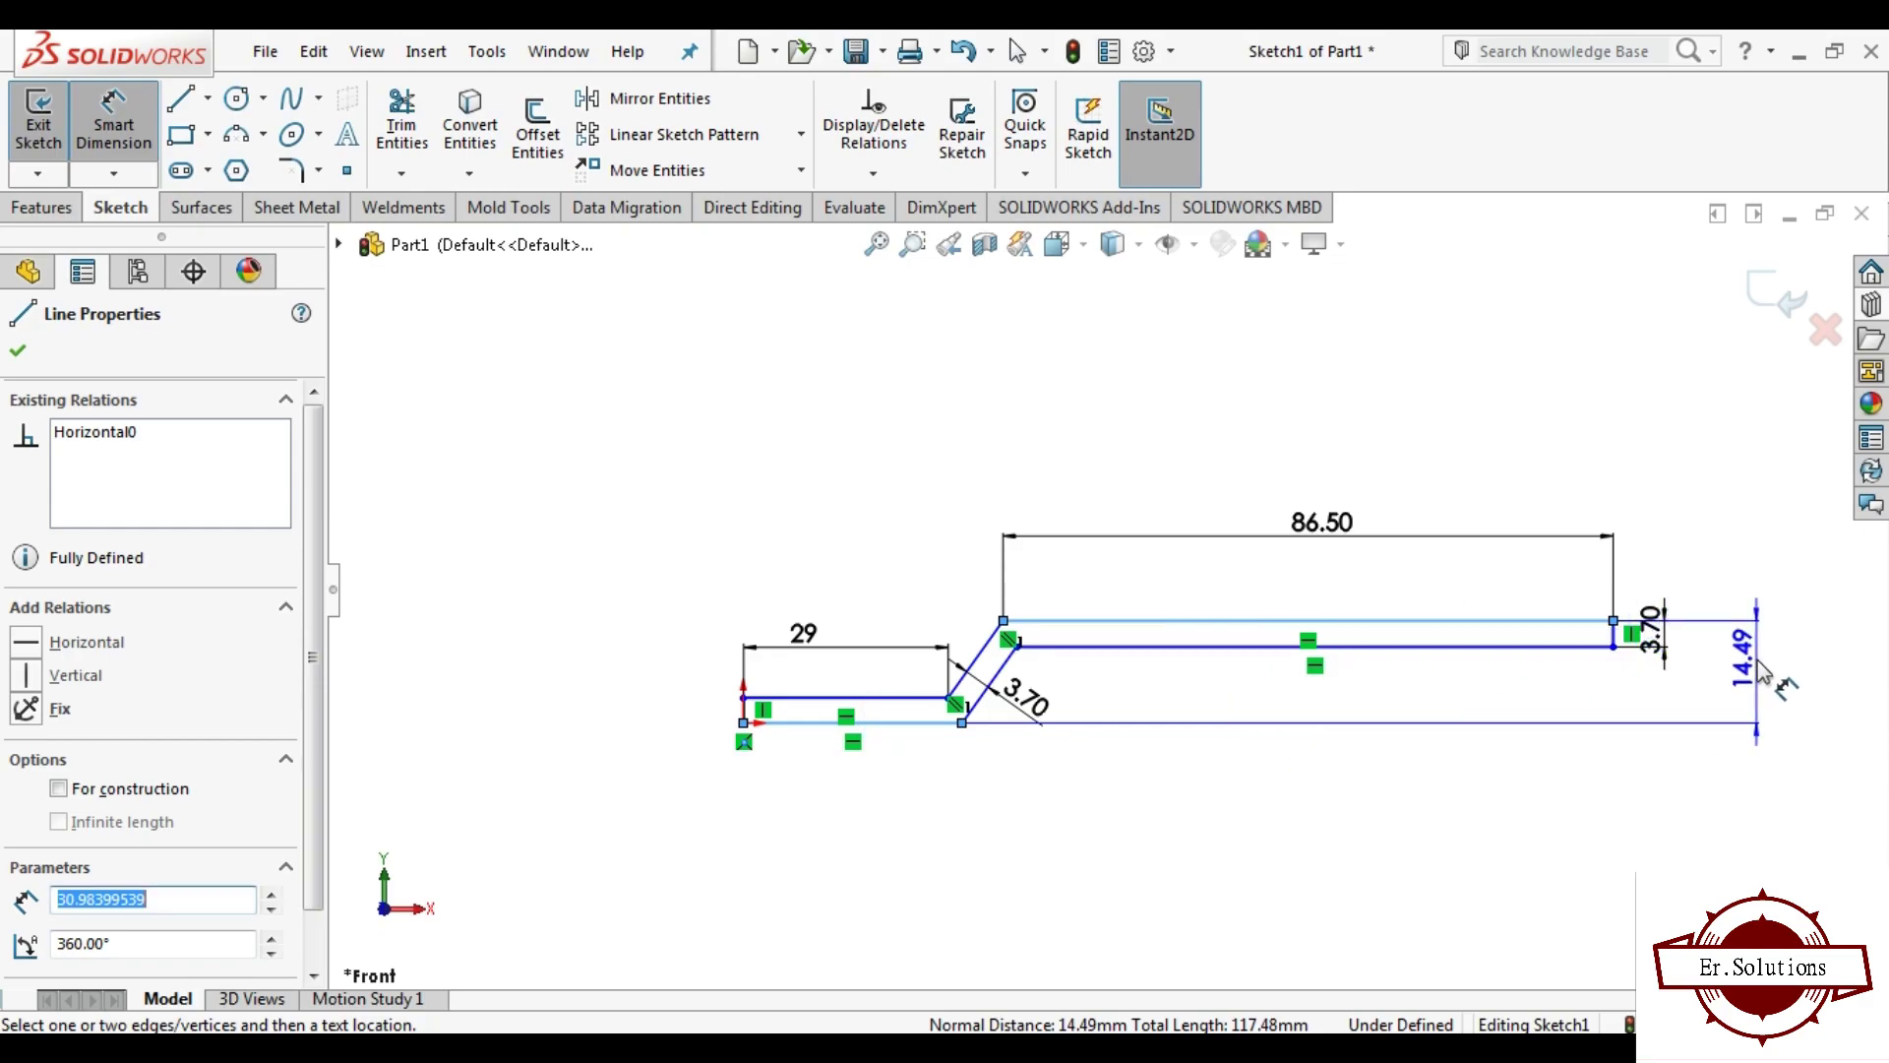
click(1761, 672)
text(25.)
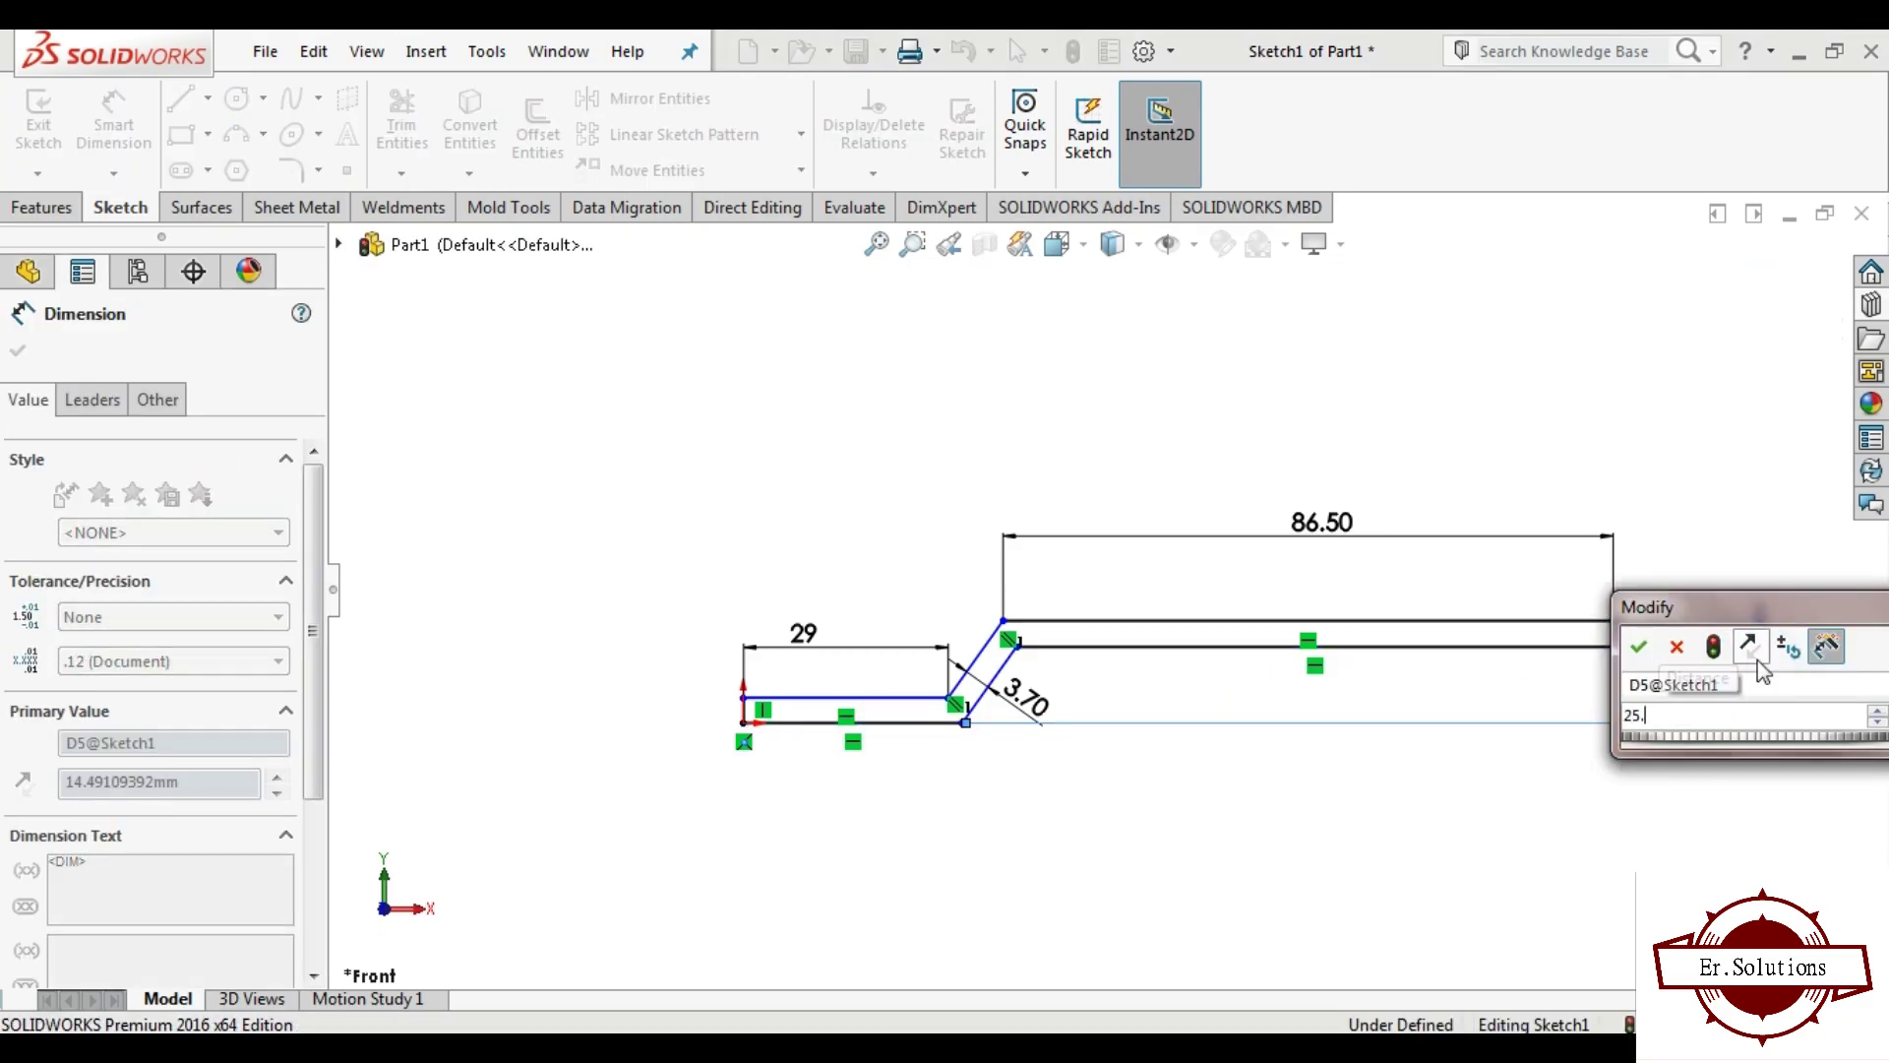
text(5)
key(Return)
scroll(1082, 659, up, 2)
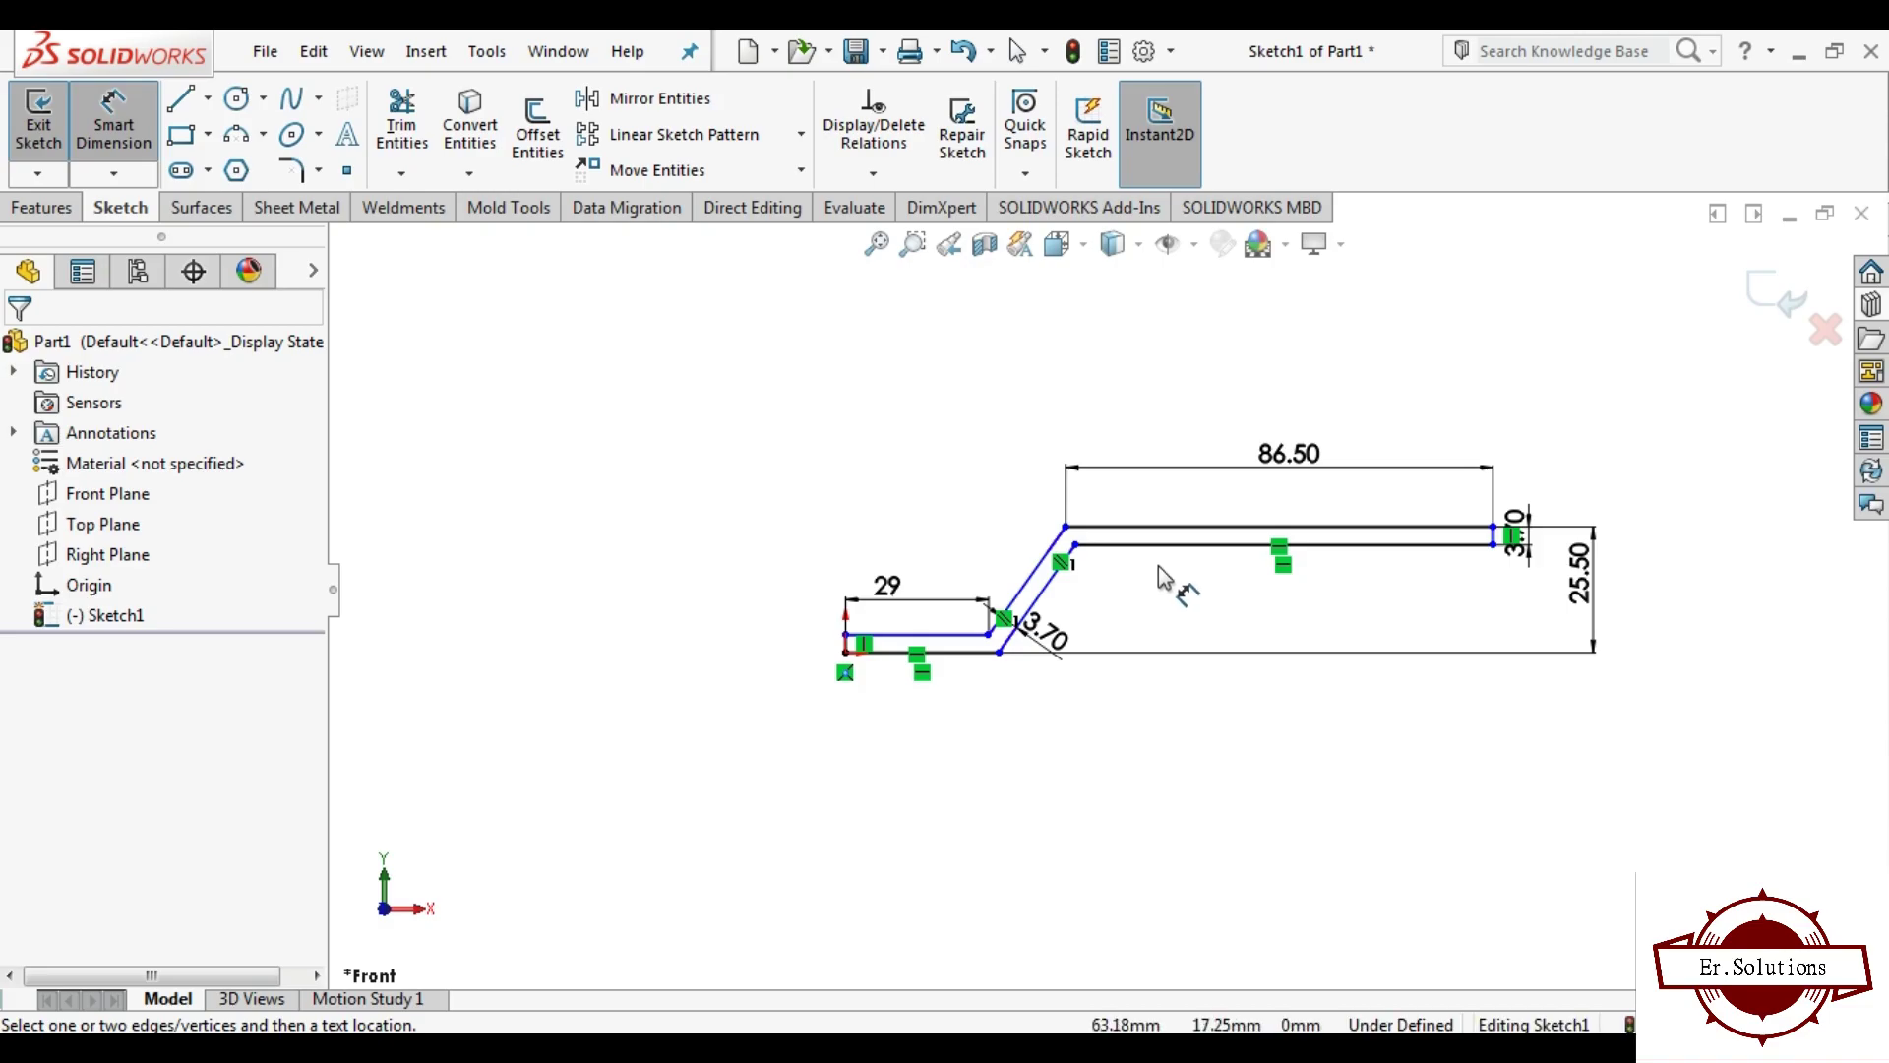
Step: Set the overall length from the origin to the right end to 133.50 mm
click(845, 652)
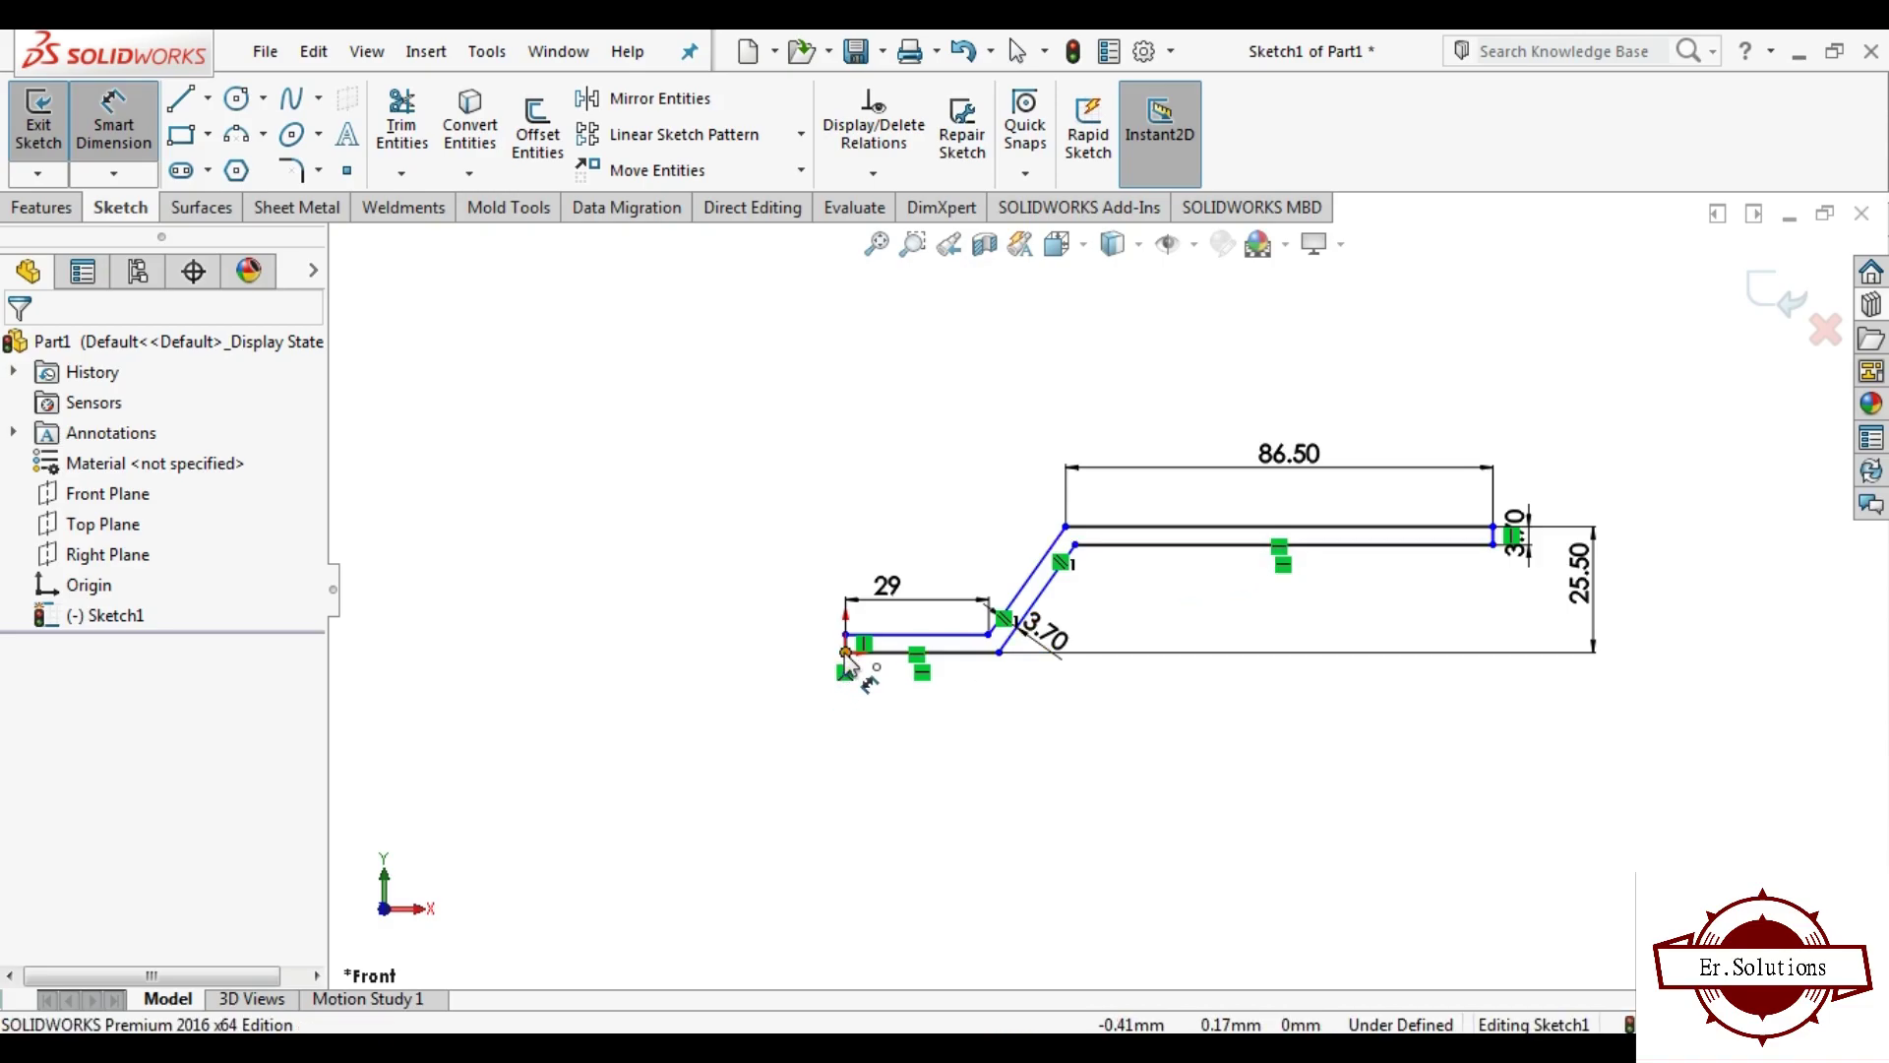
click(1492, 544)
click(1158, 777)
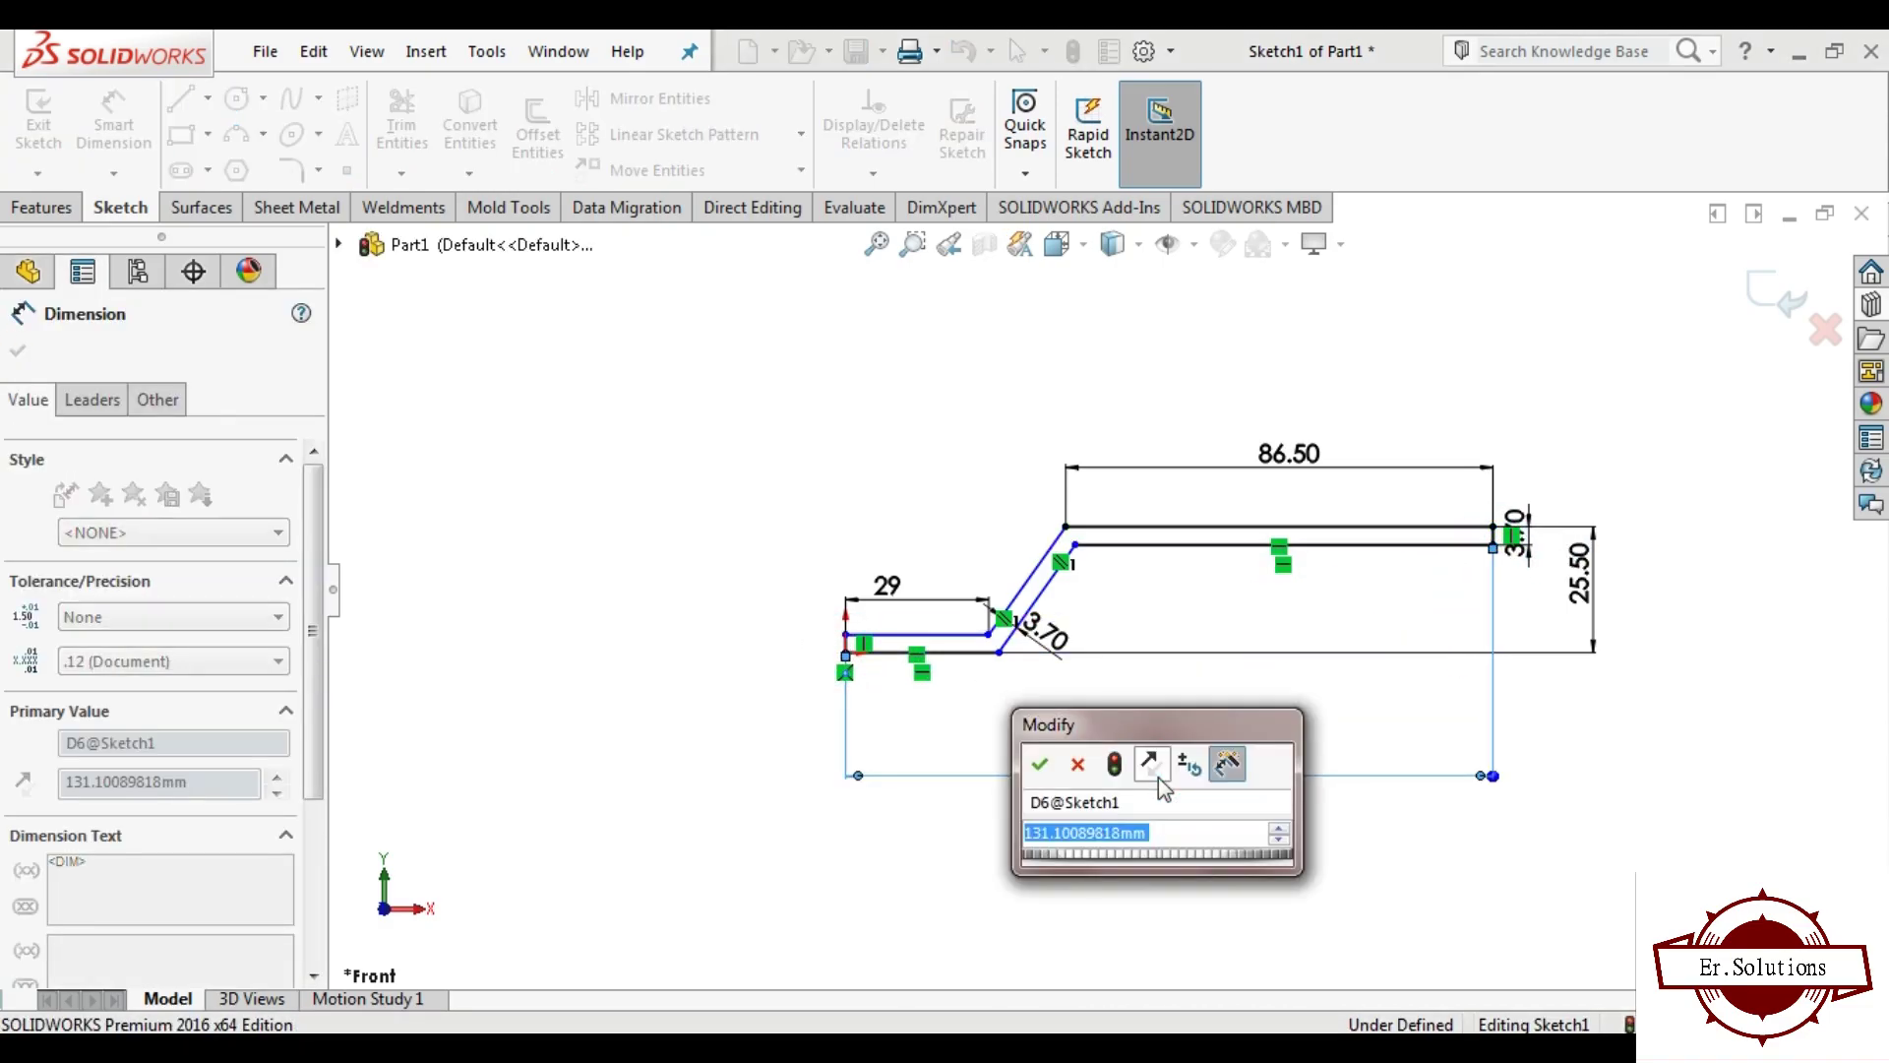
text(133.)
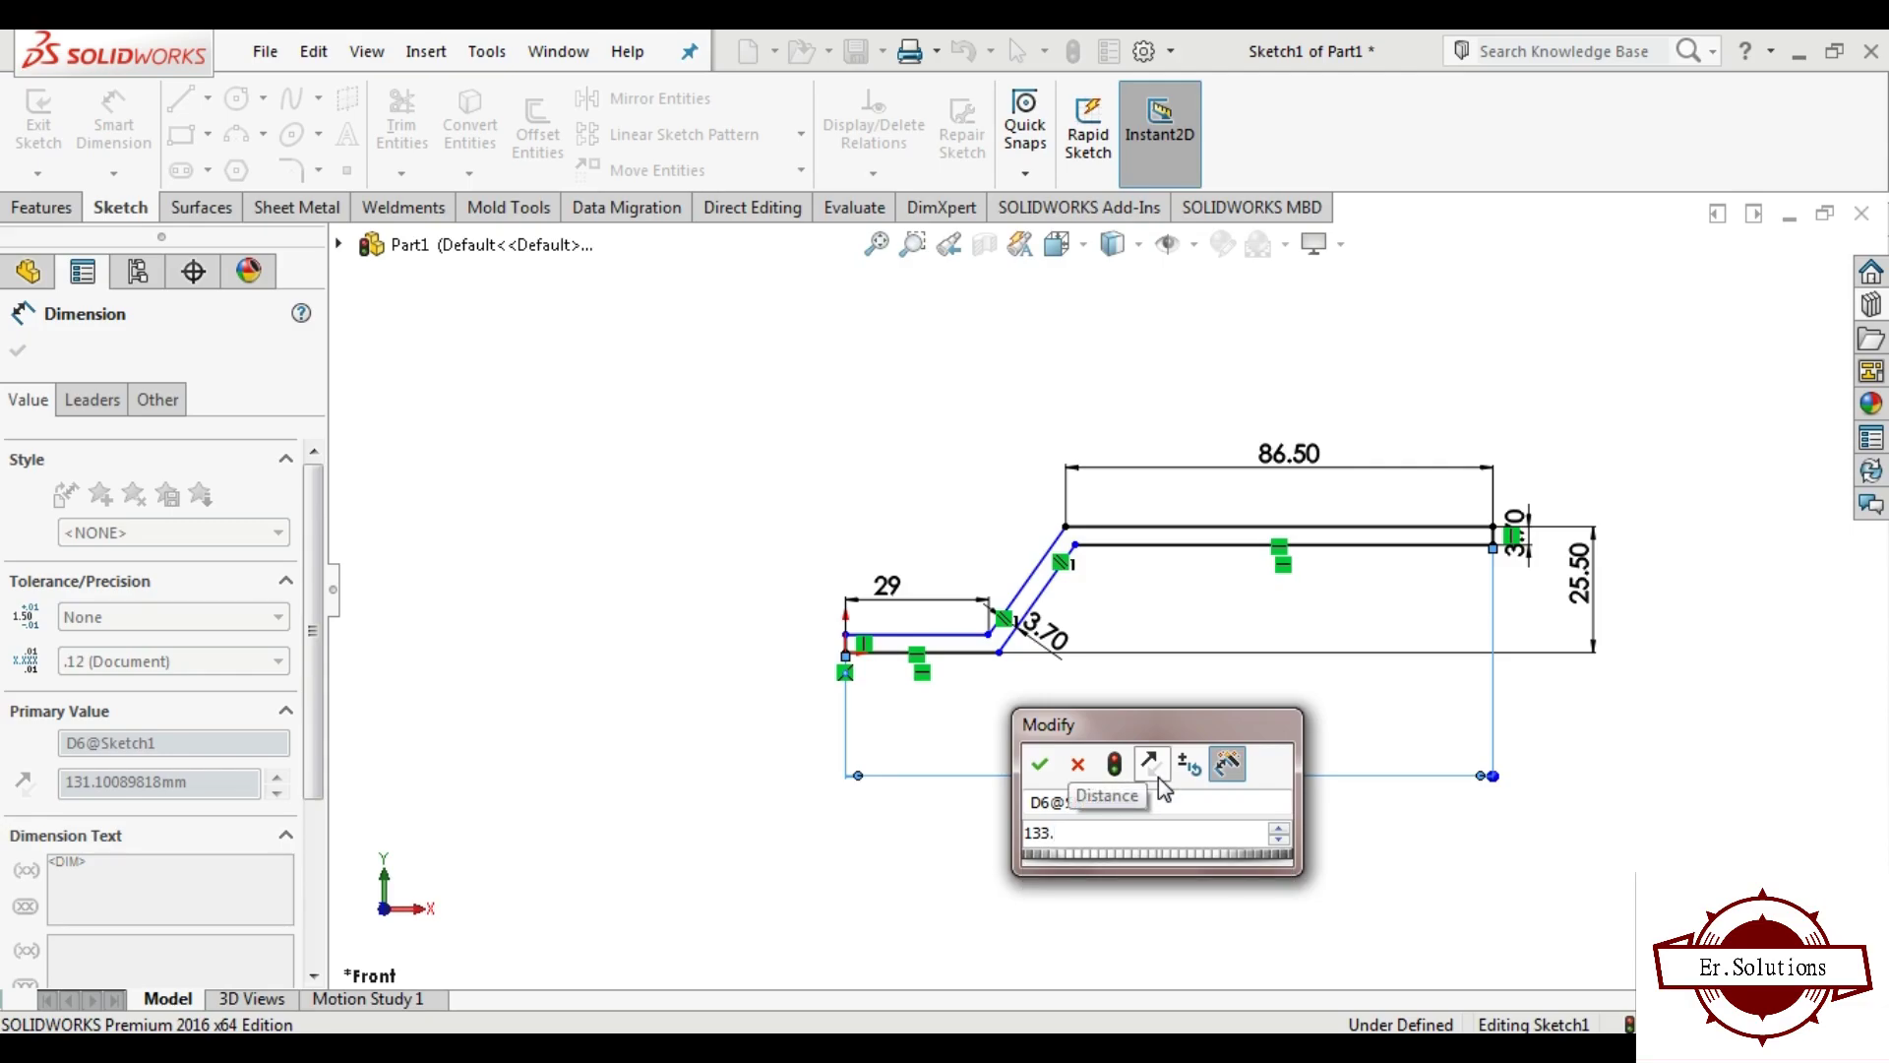
text(50)
key(Return)
click(1112, 856)
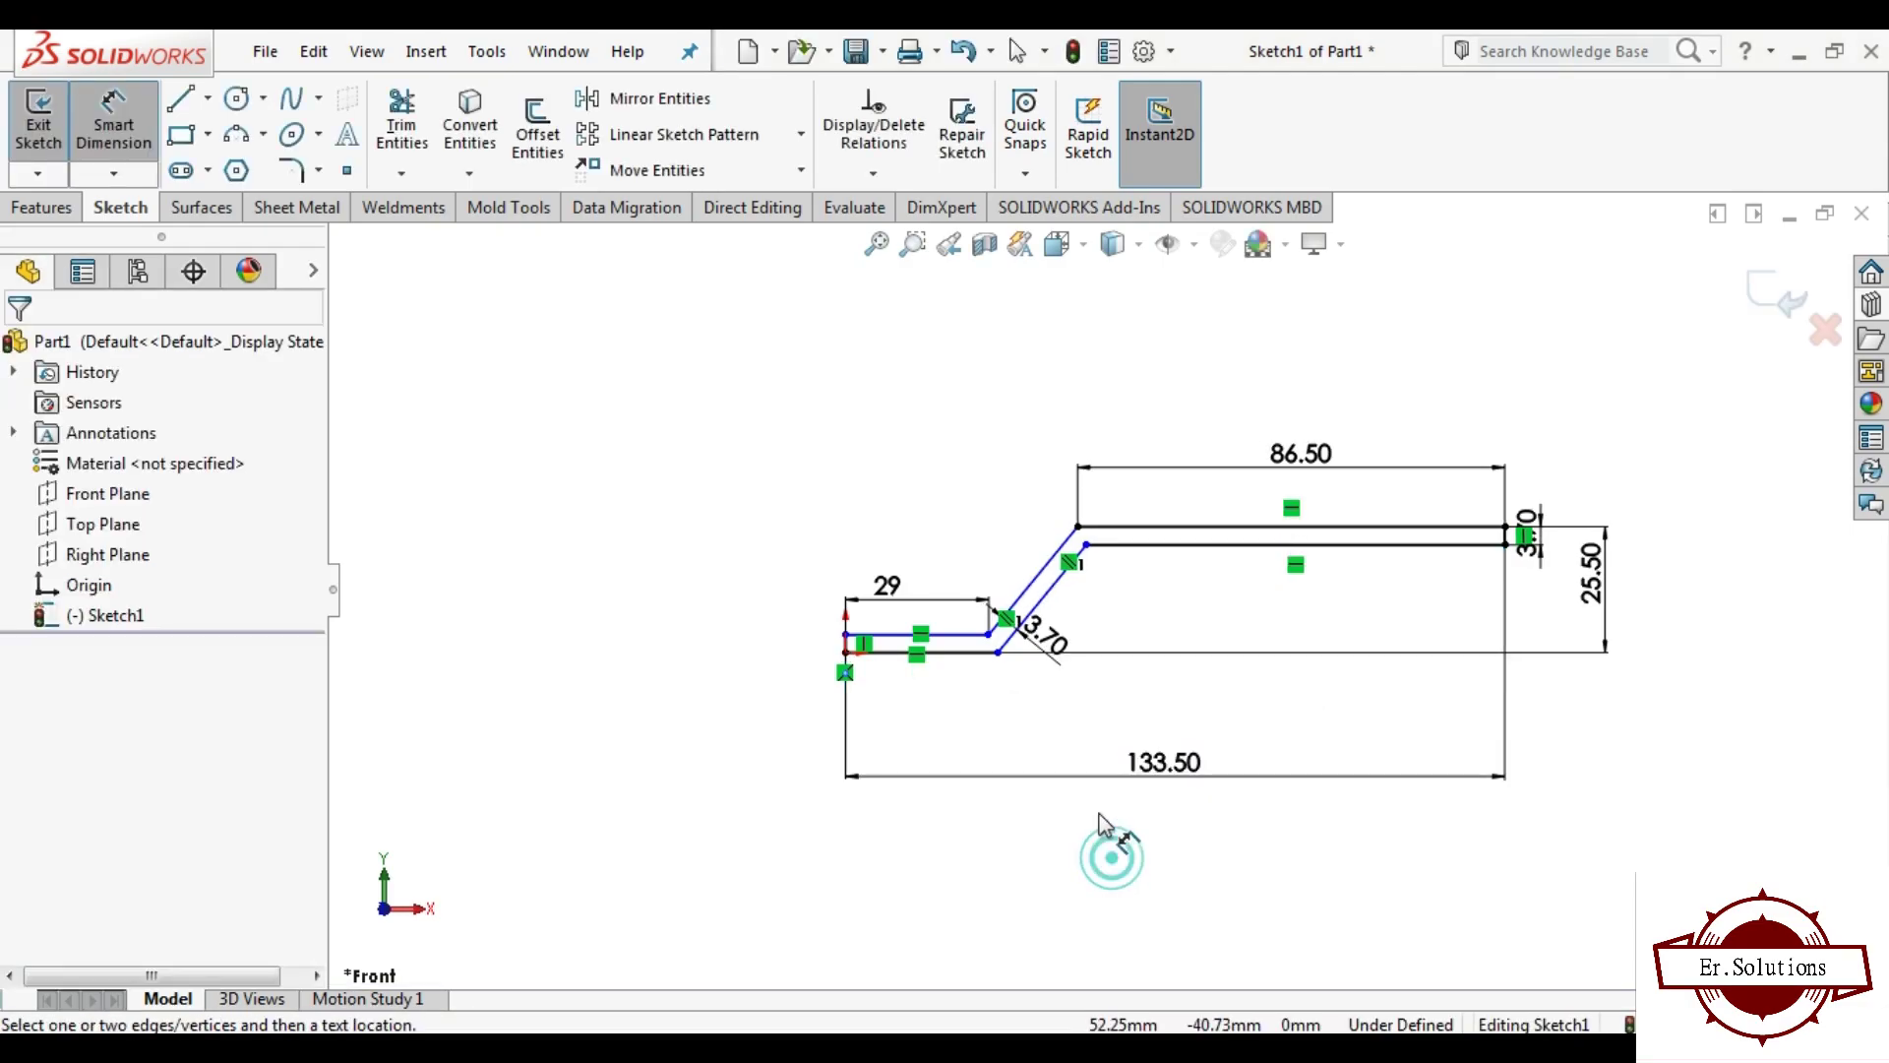
Step: Dimension the short arm's thickness to 3.70 mm
scroll(905, 655, down, 2)
scroll(905, 656, down, 2)
click(870, 649)
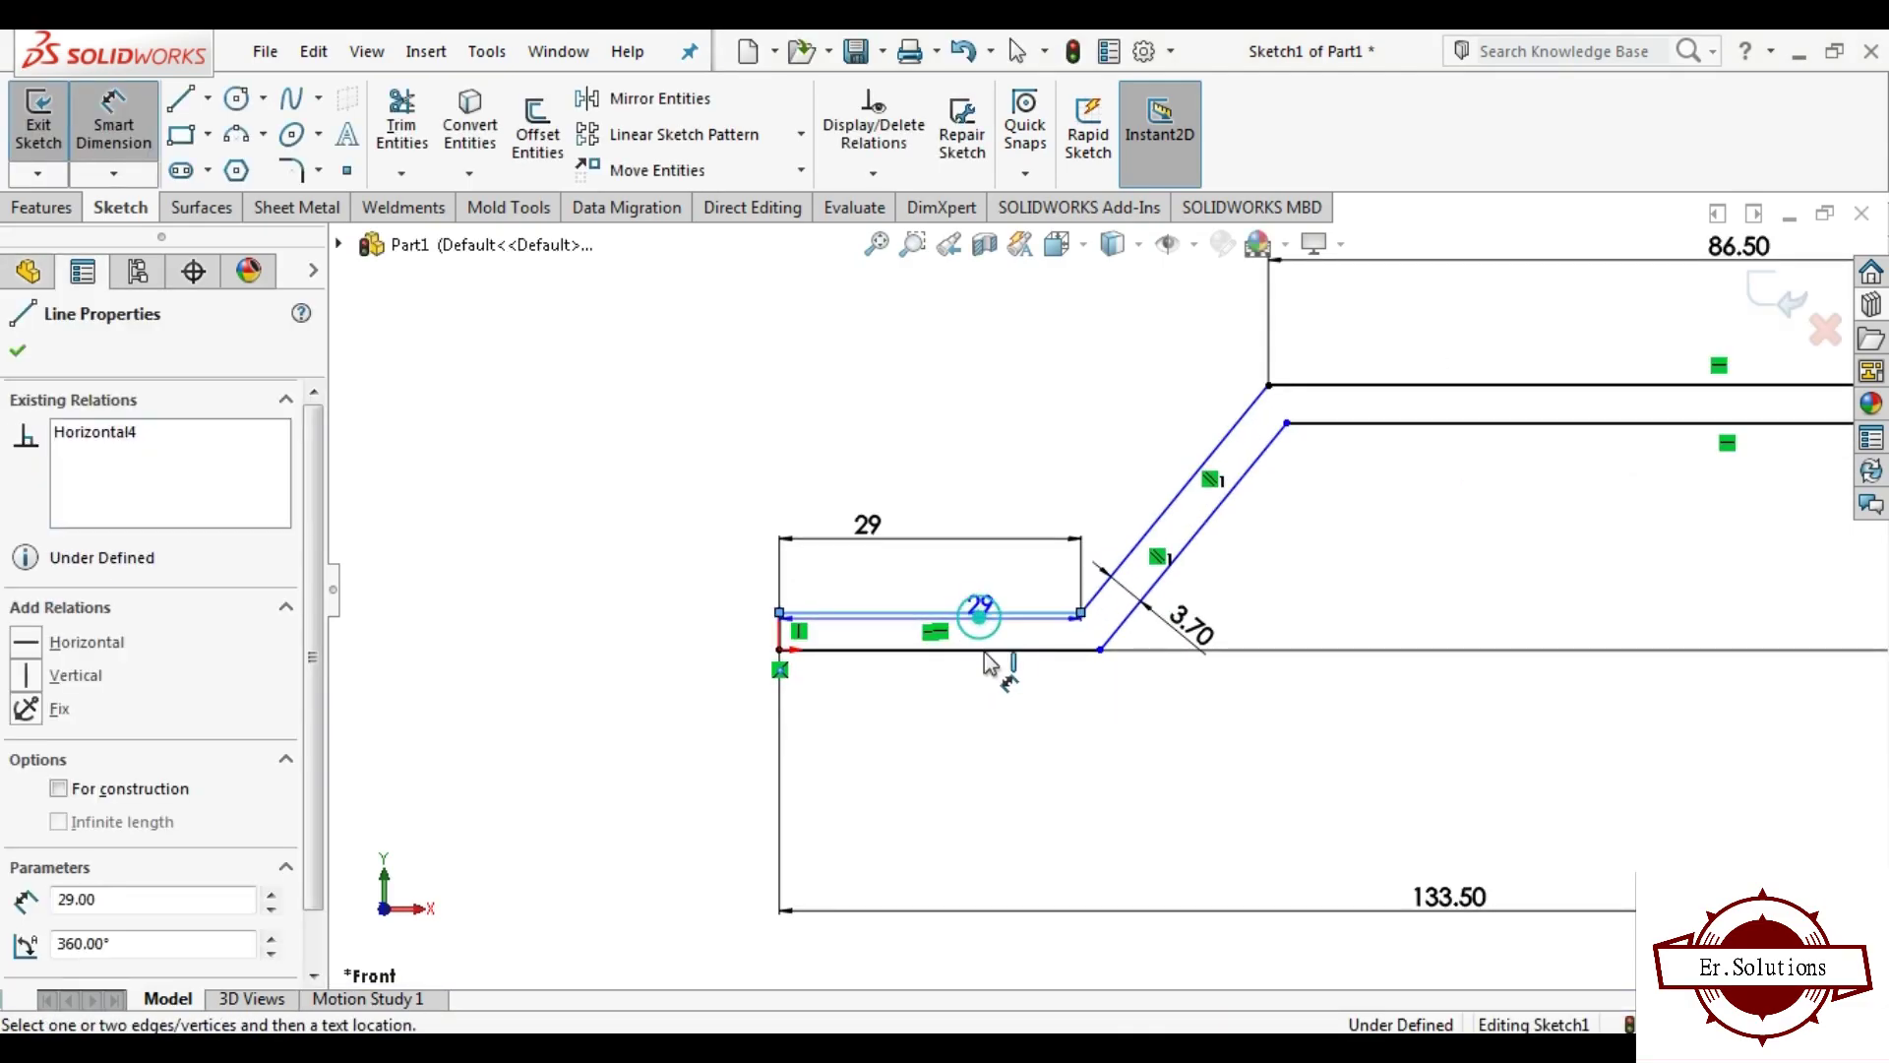
click(698, 622)
text(3.)
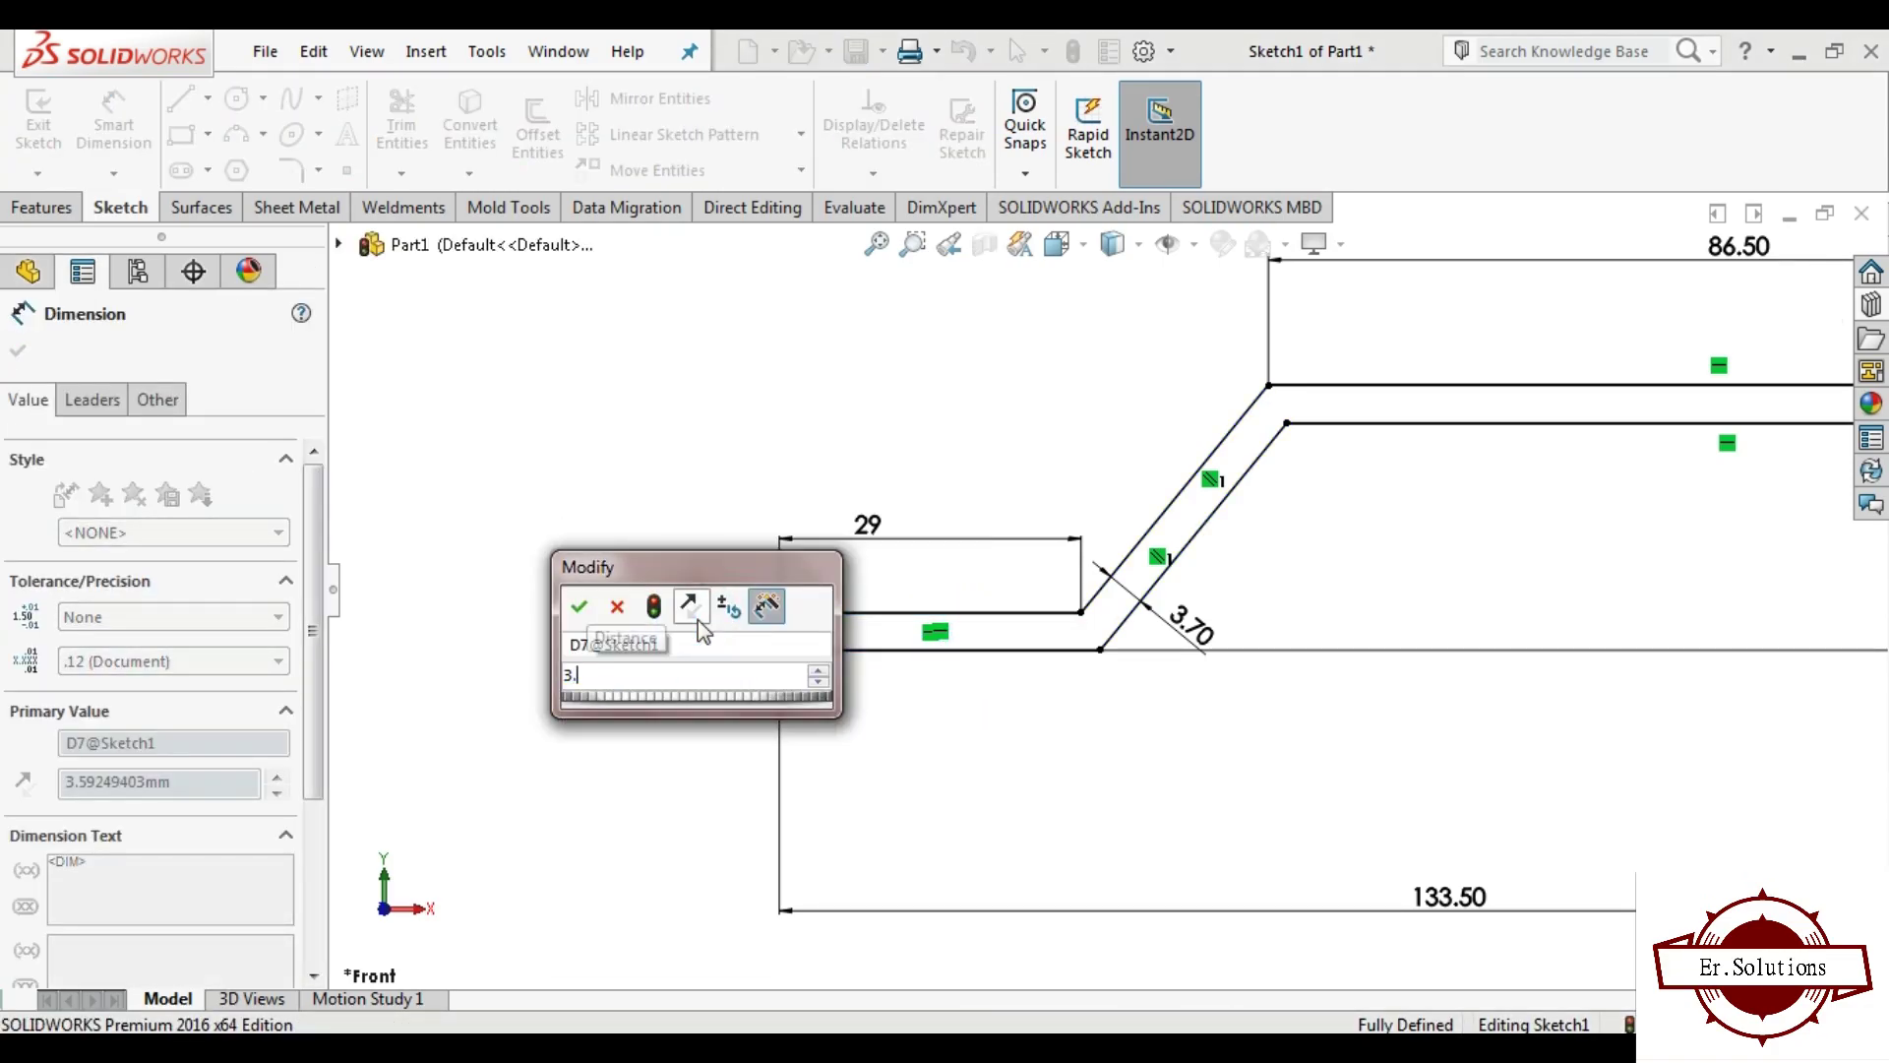
text(7)
key(Return)
scroll(1023, 758, up, 2)
Step: Extrude the lever sketch Mid Plane to 21.5 mm, creating Boss-Extrude1
click(1031, 756)
scroll(1033, 753, up, 2)
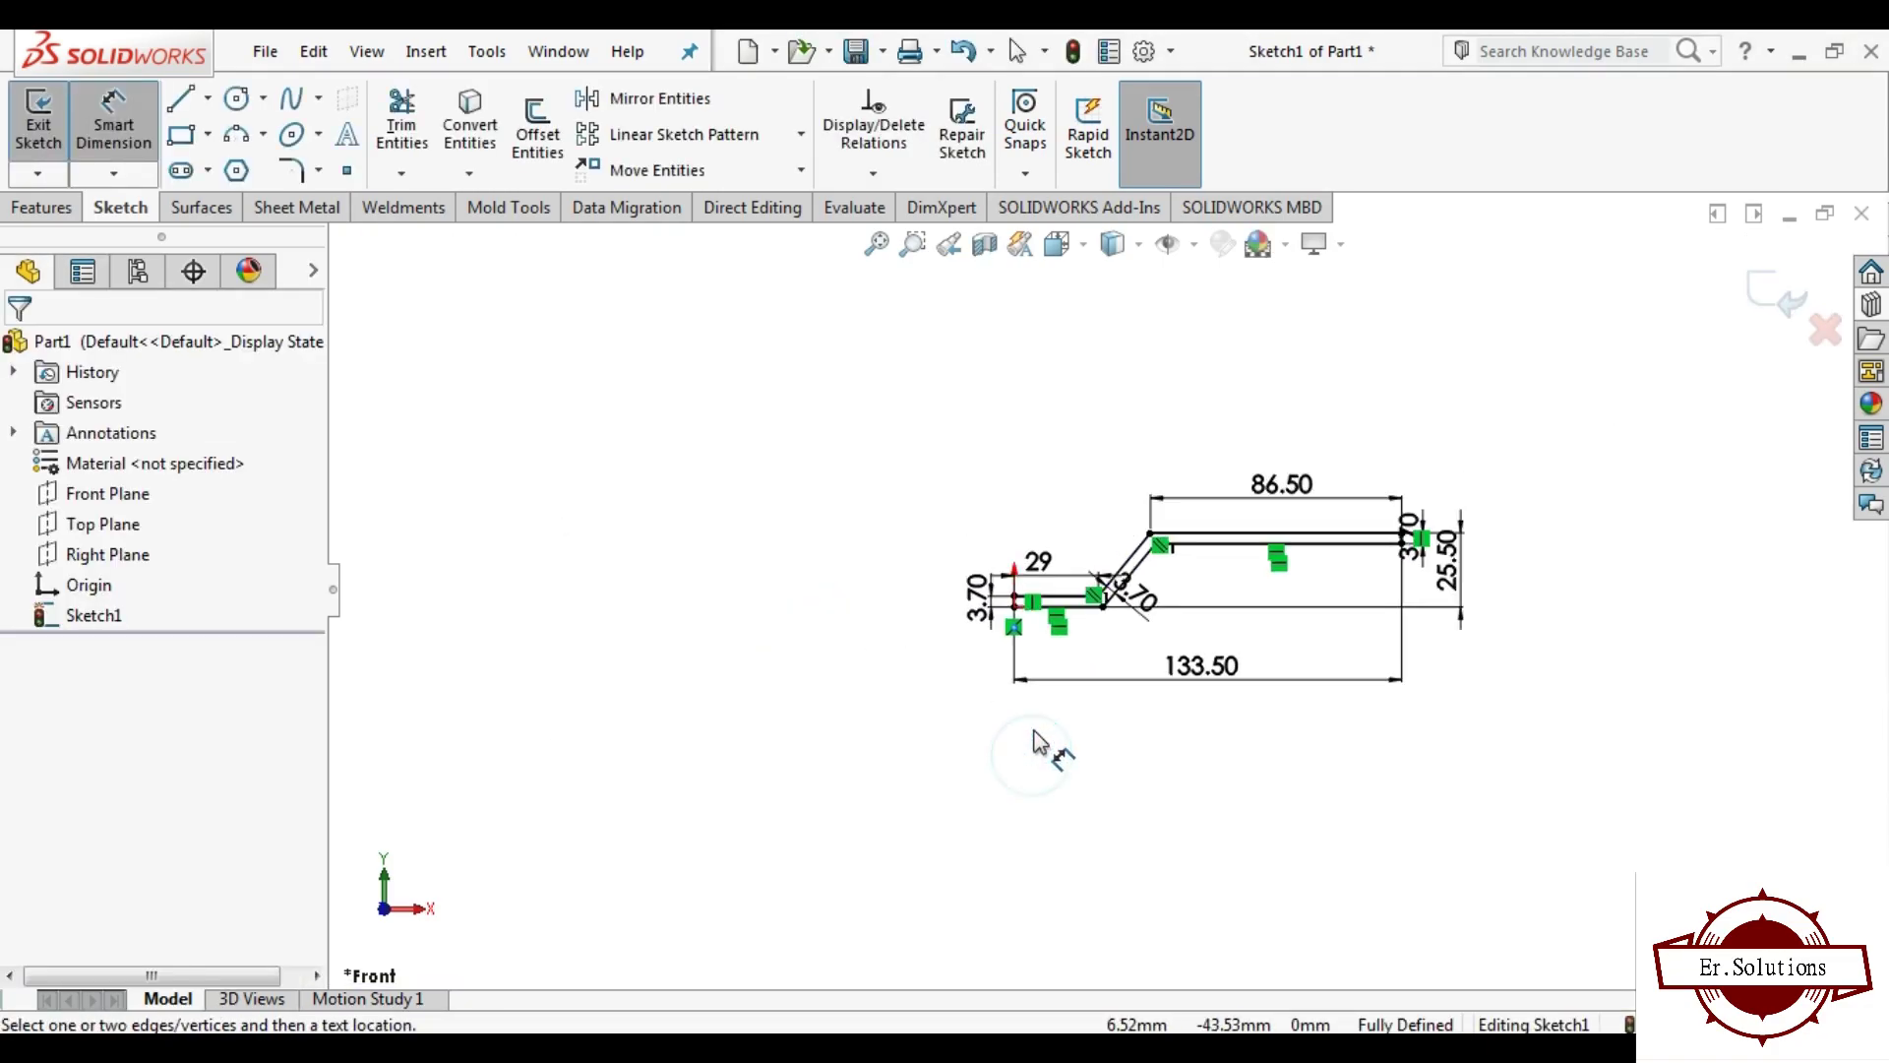
click(41, 207)
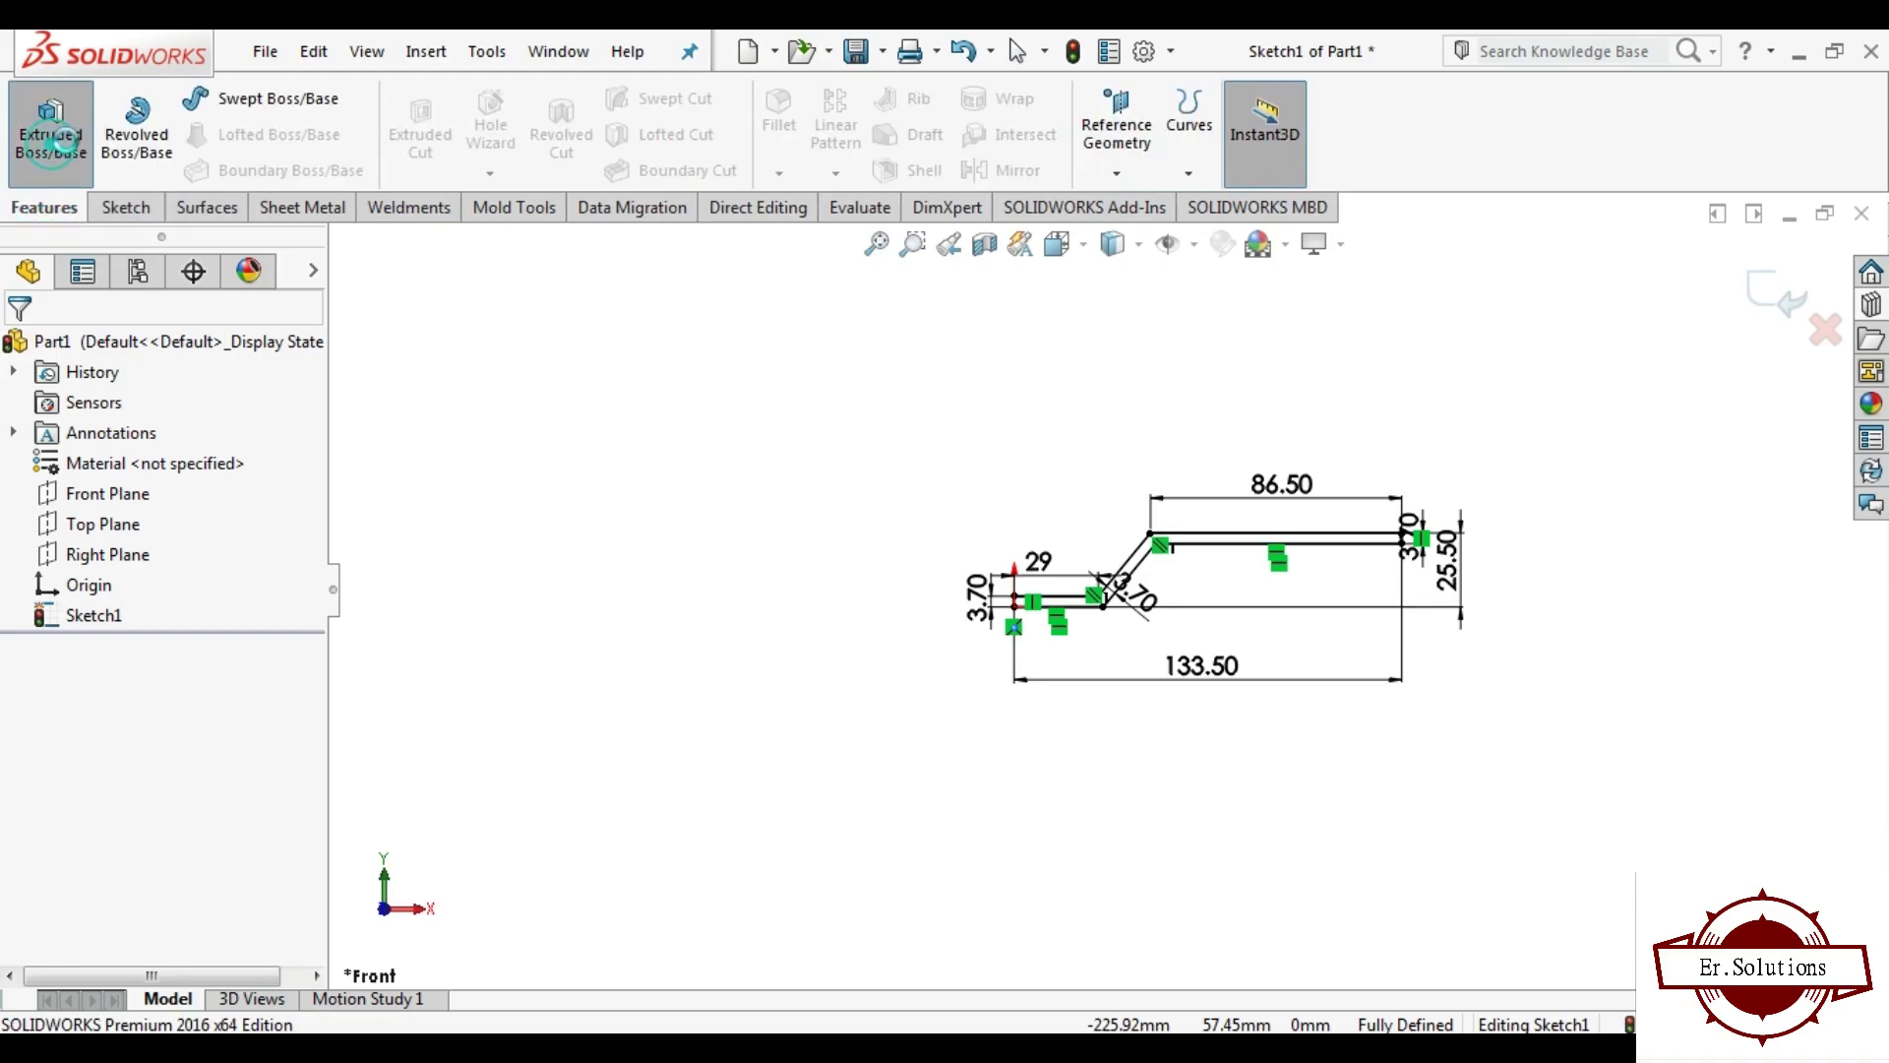
click(69, 148)
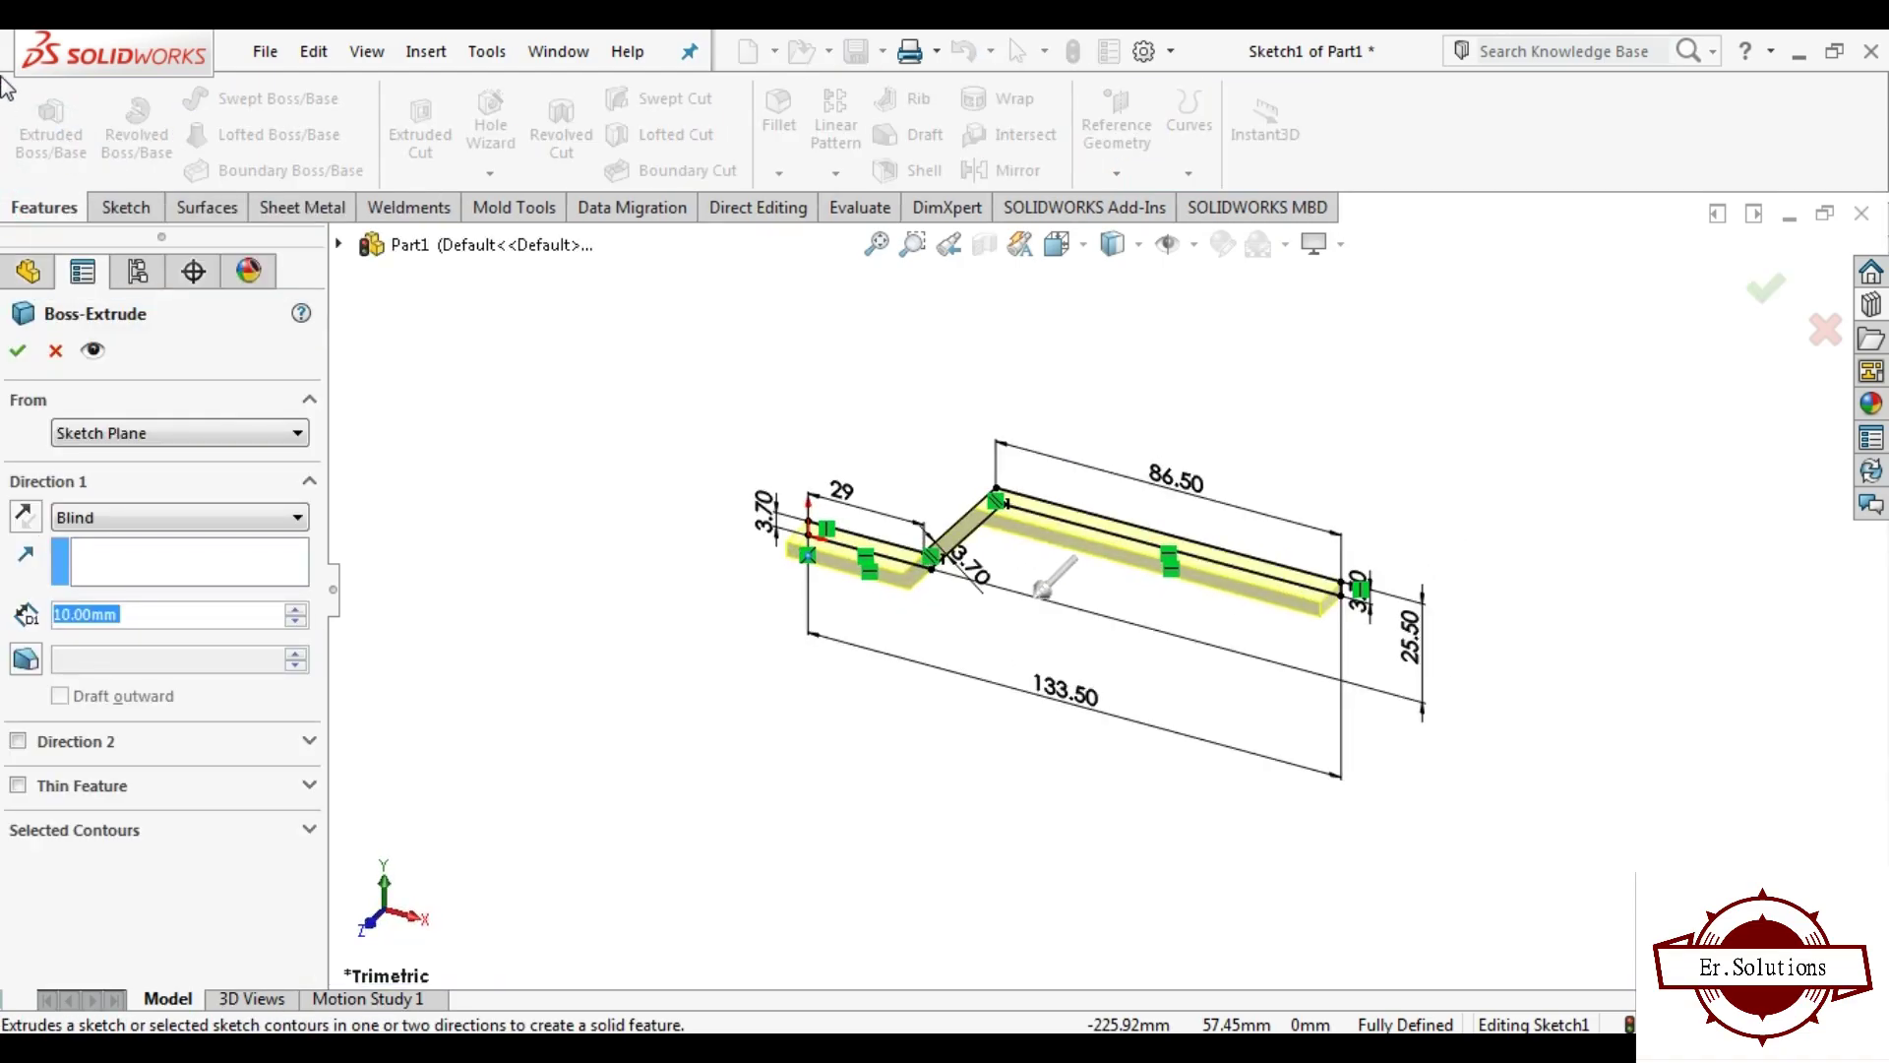
click(148, 516)
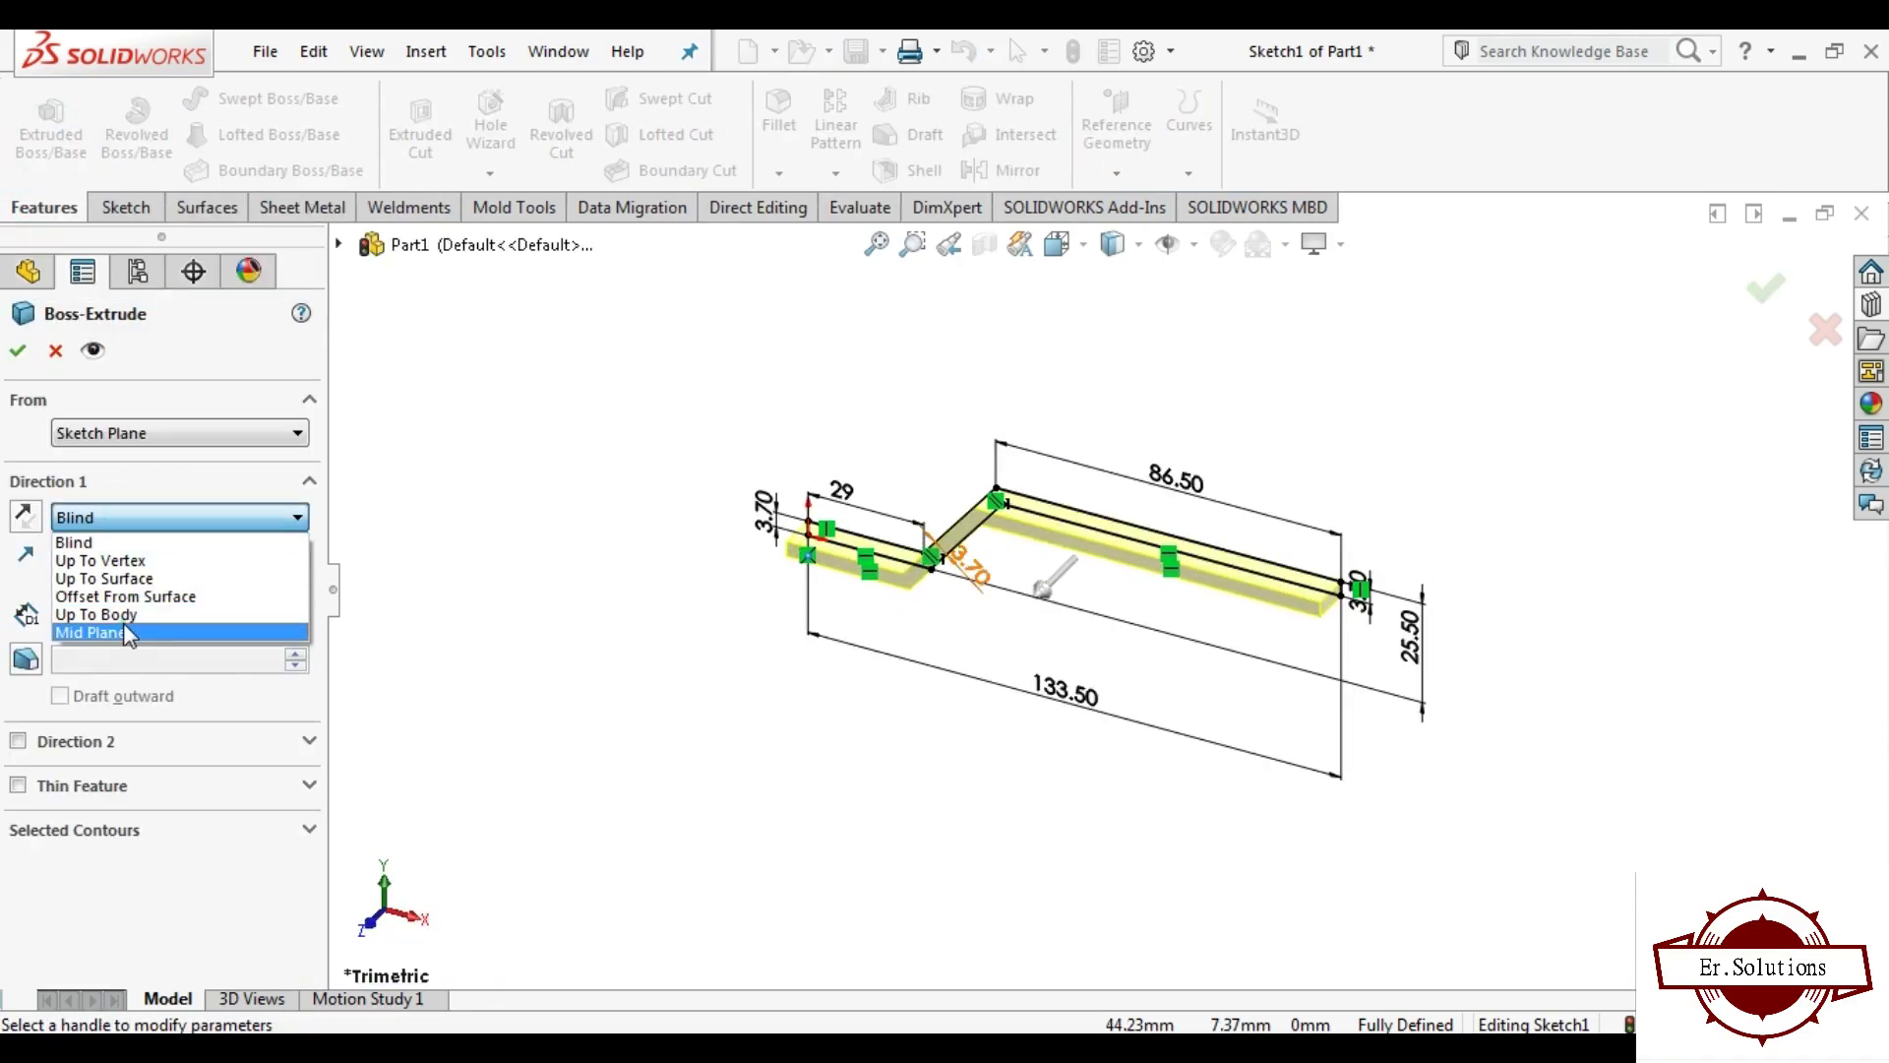
click(138, 641)
text(21.5)
key(Return)
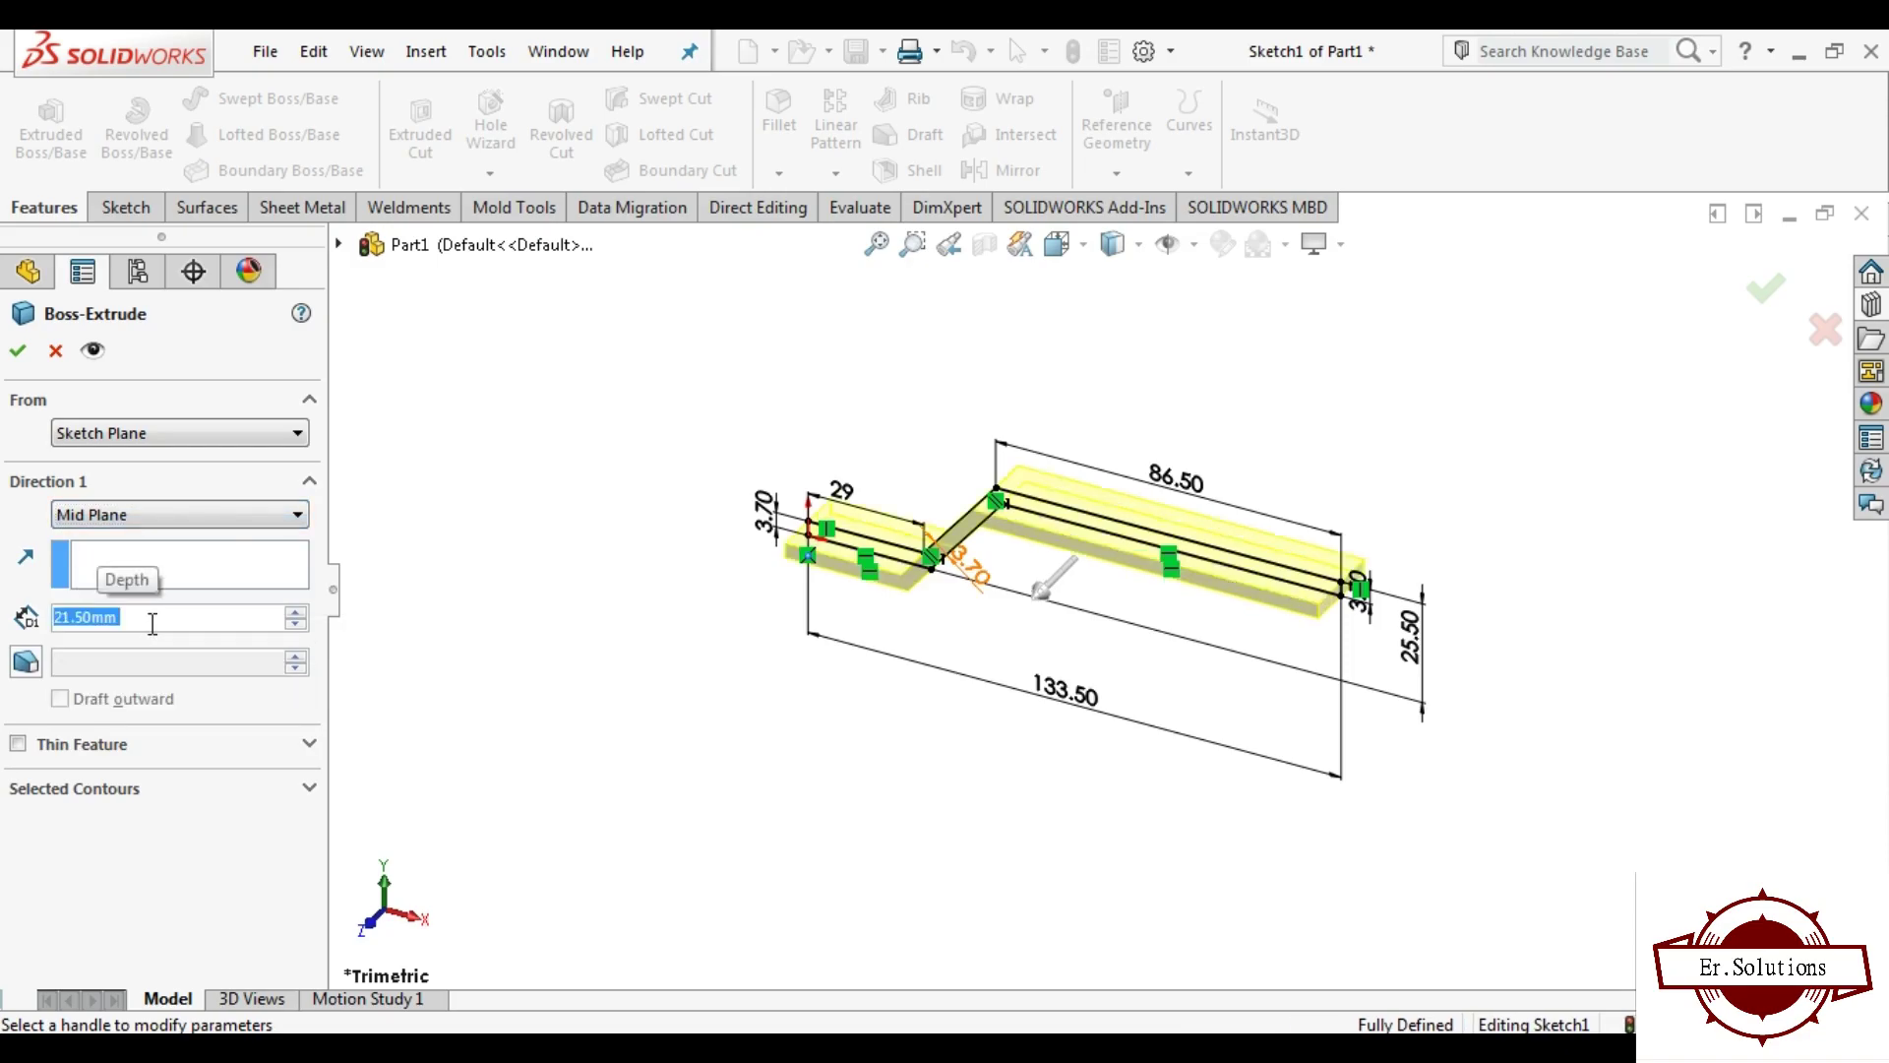
click(22, 349)
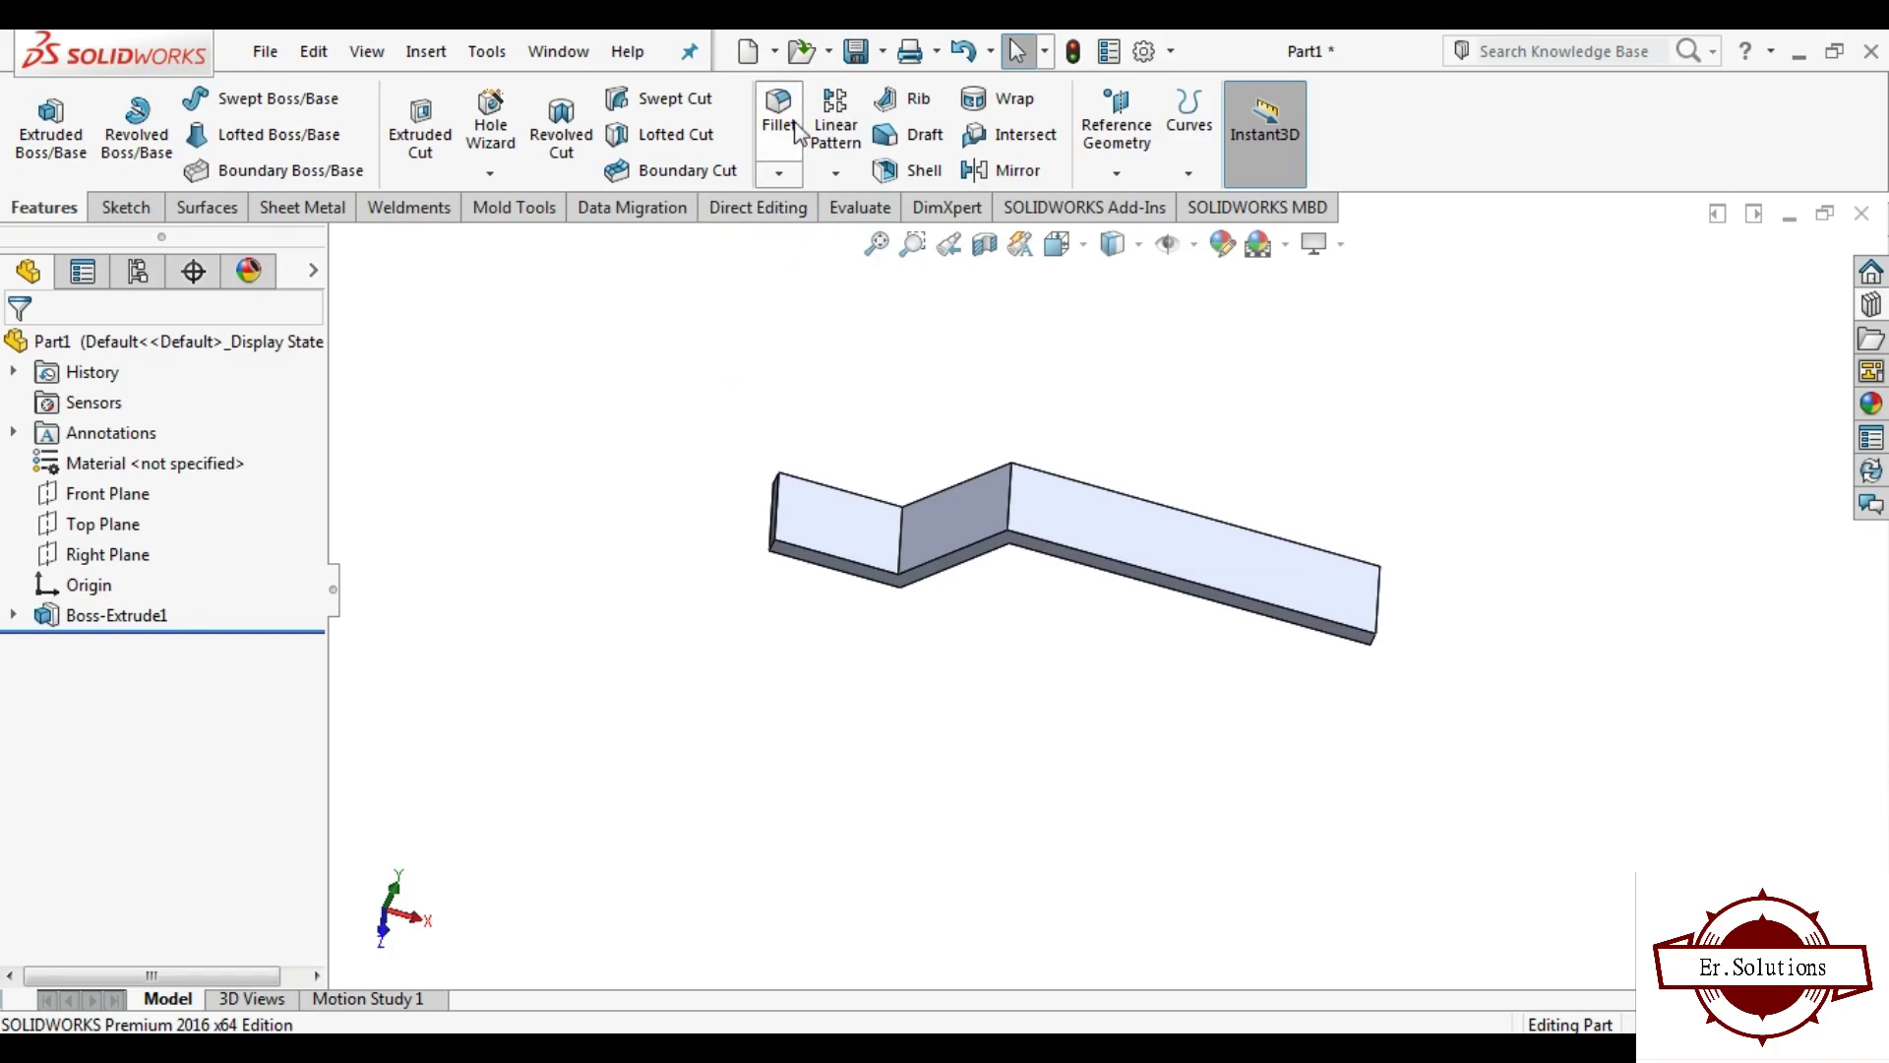
Step: Orbit to the short arm and open Sketch2 on its flat face
mouse_move(928, 598)
middle_down()
mouse_move(994, 531)
mouse_move(1044, 661)
middle_up()
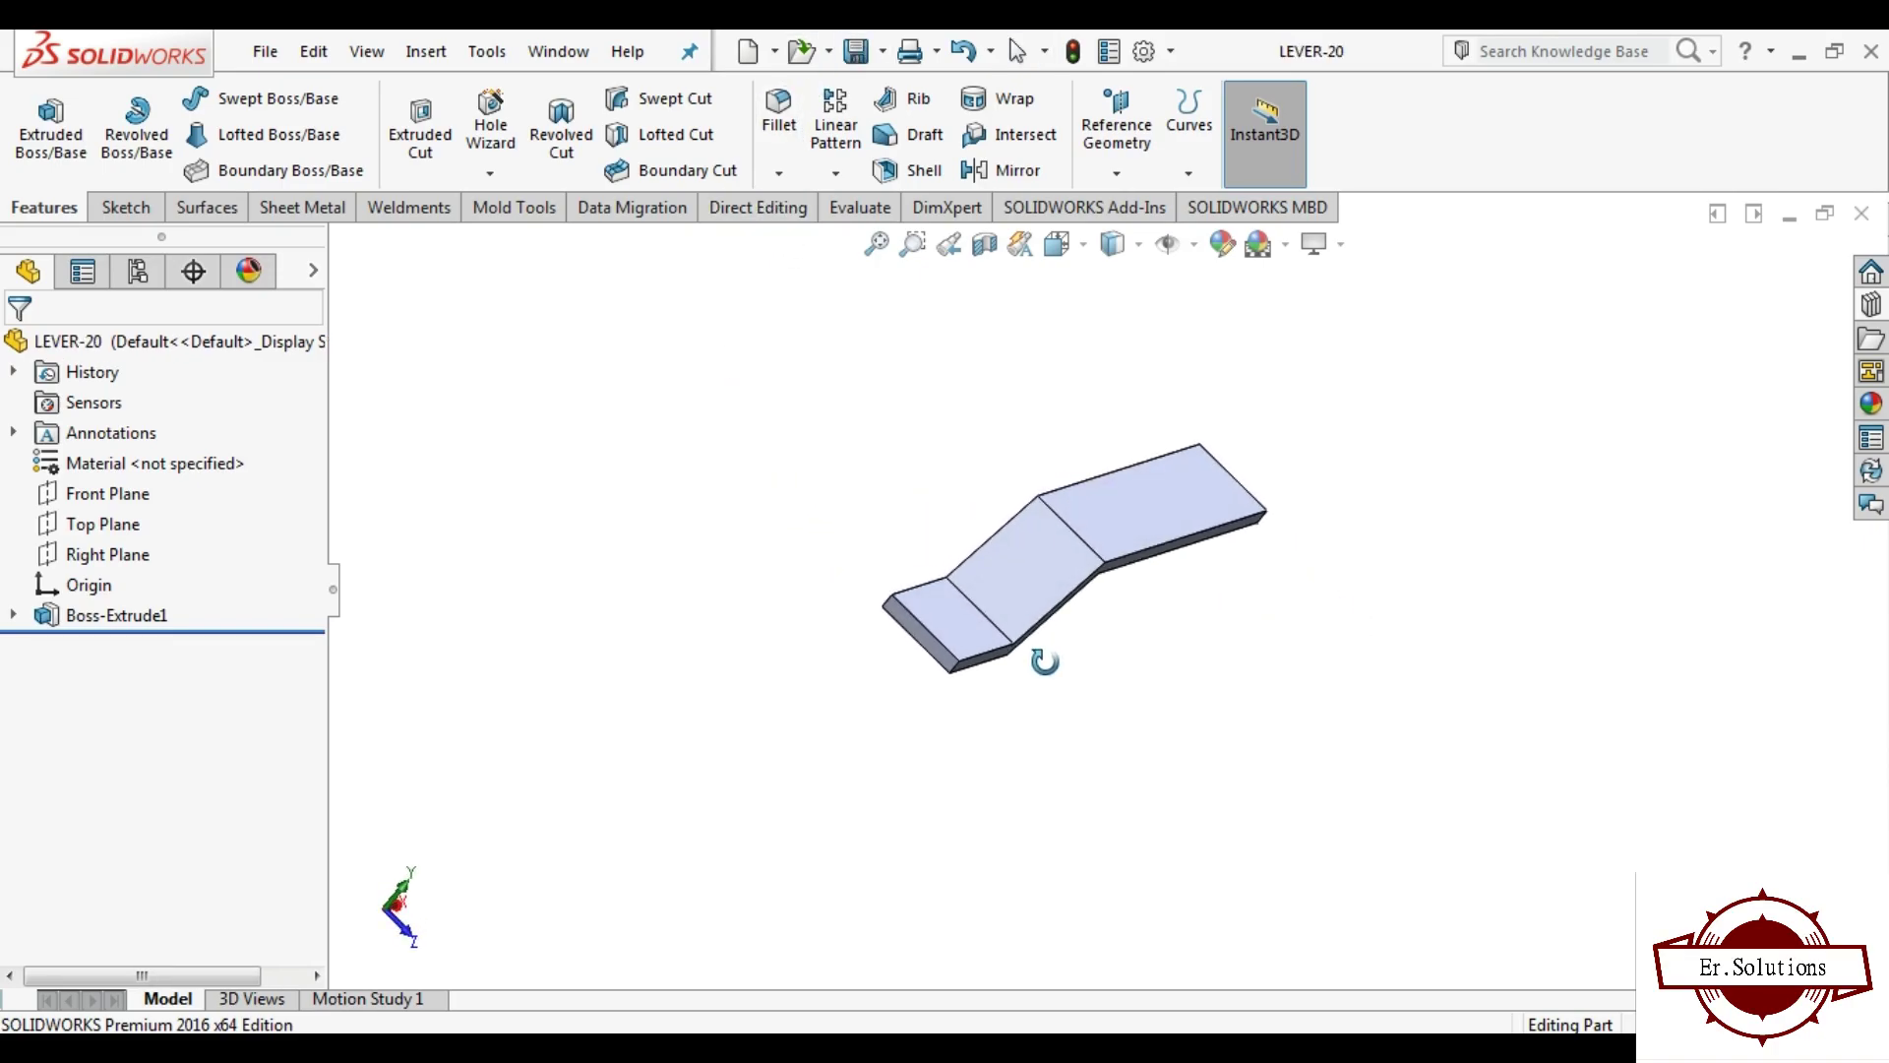
mouse_move(1044, 661)
middle_down()
mouse_move(949, 690)
mouse_move(952, 710)
middle_up()
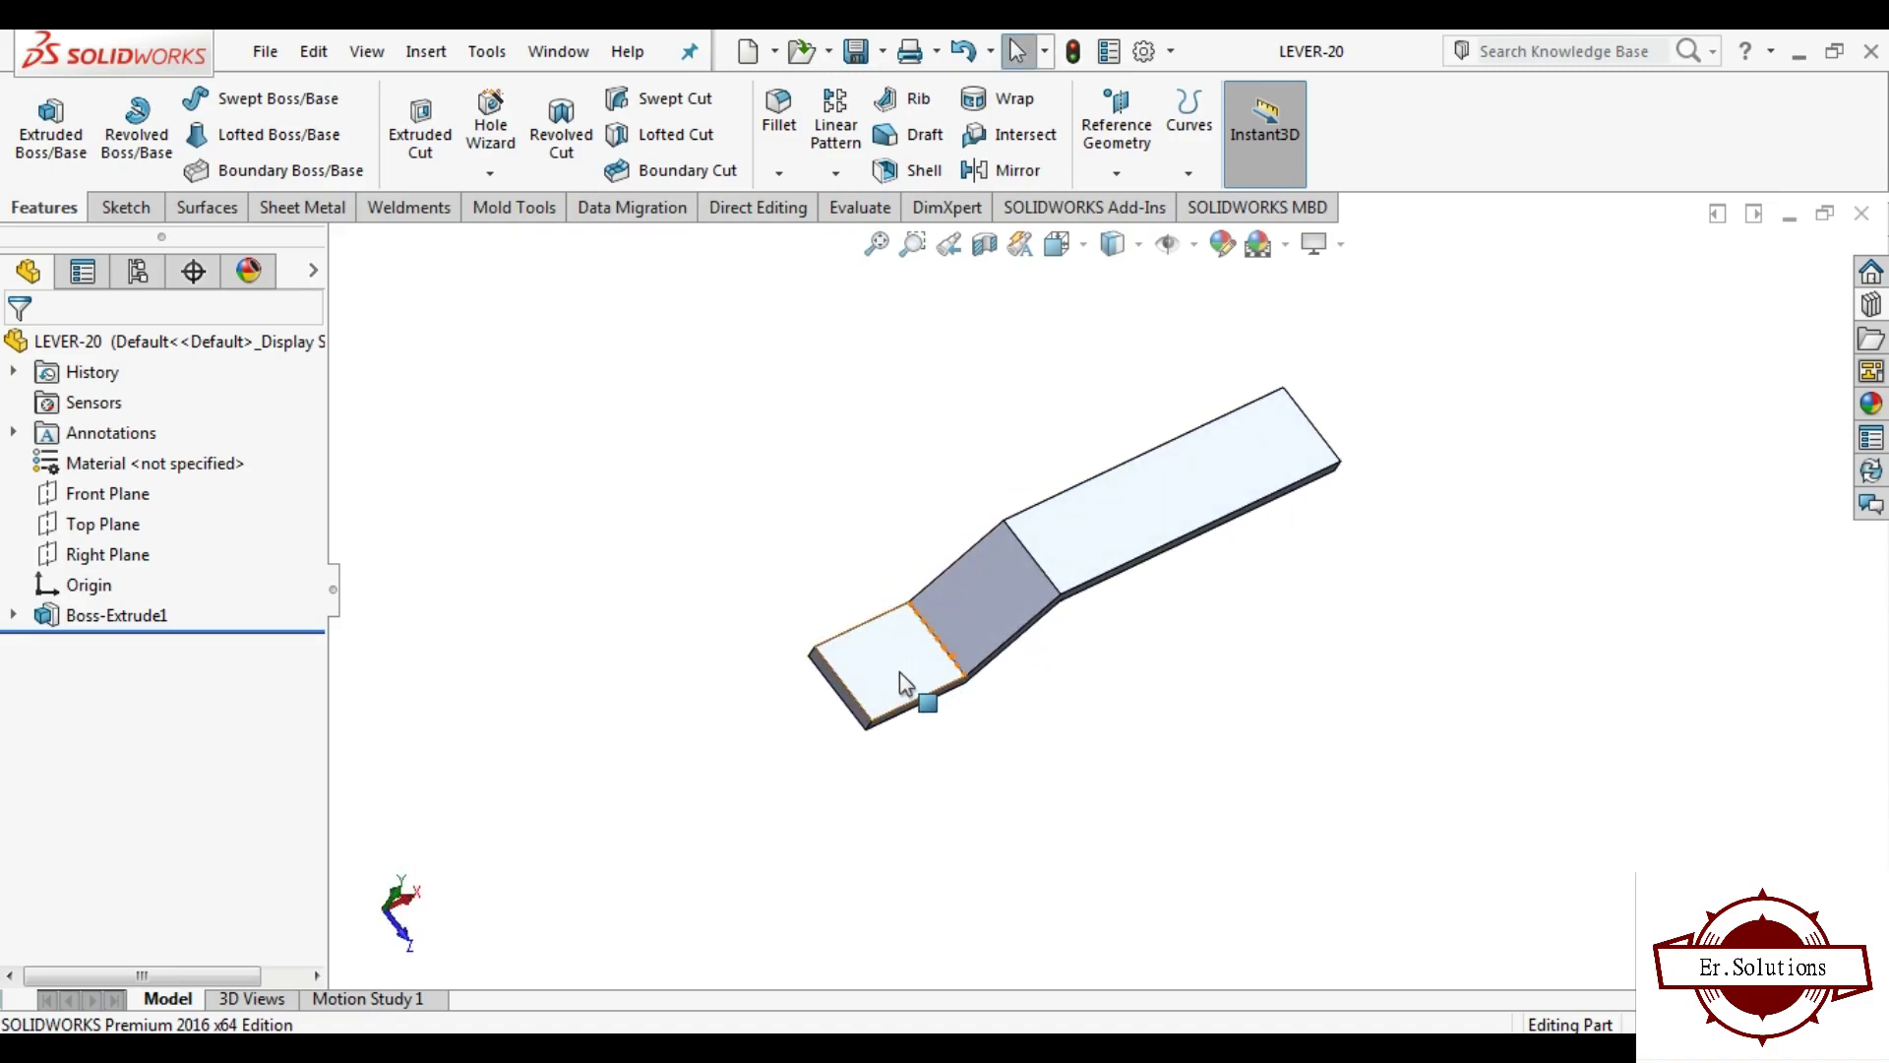
click(871, 670)
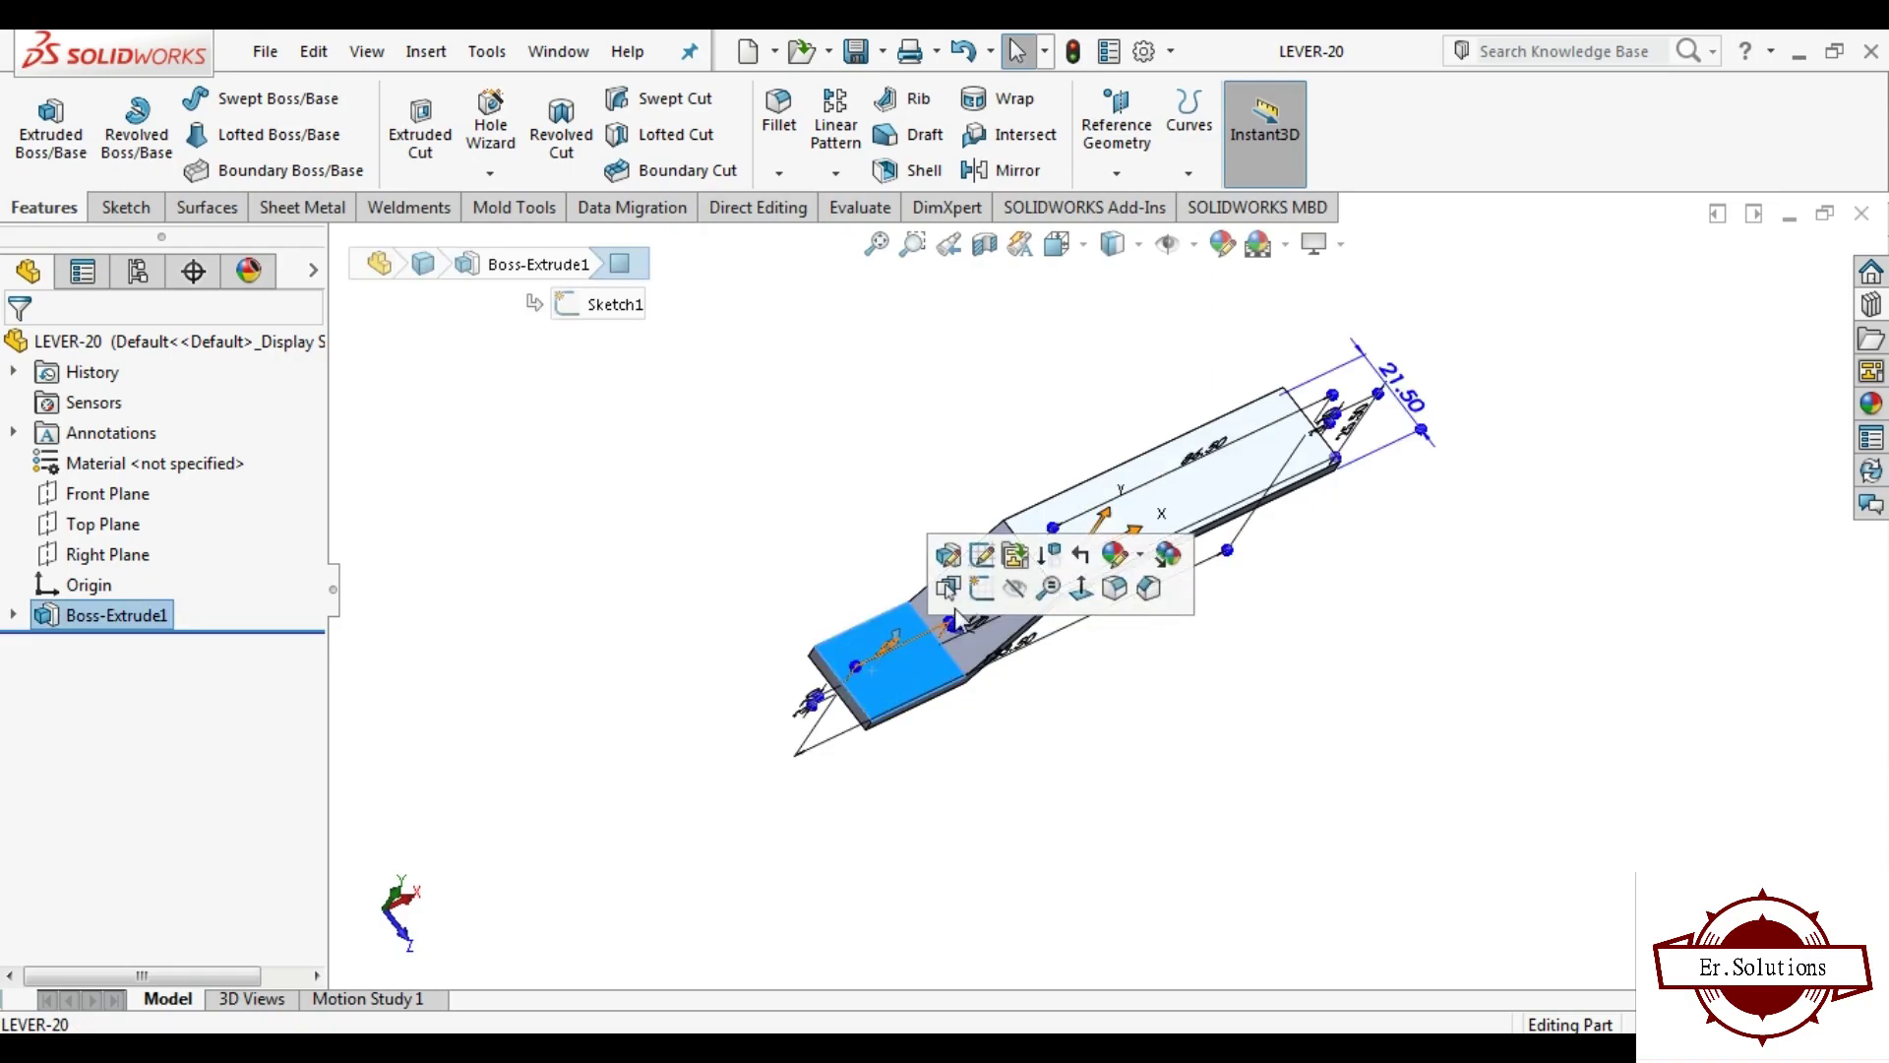
click(959, 578)
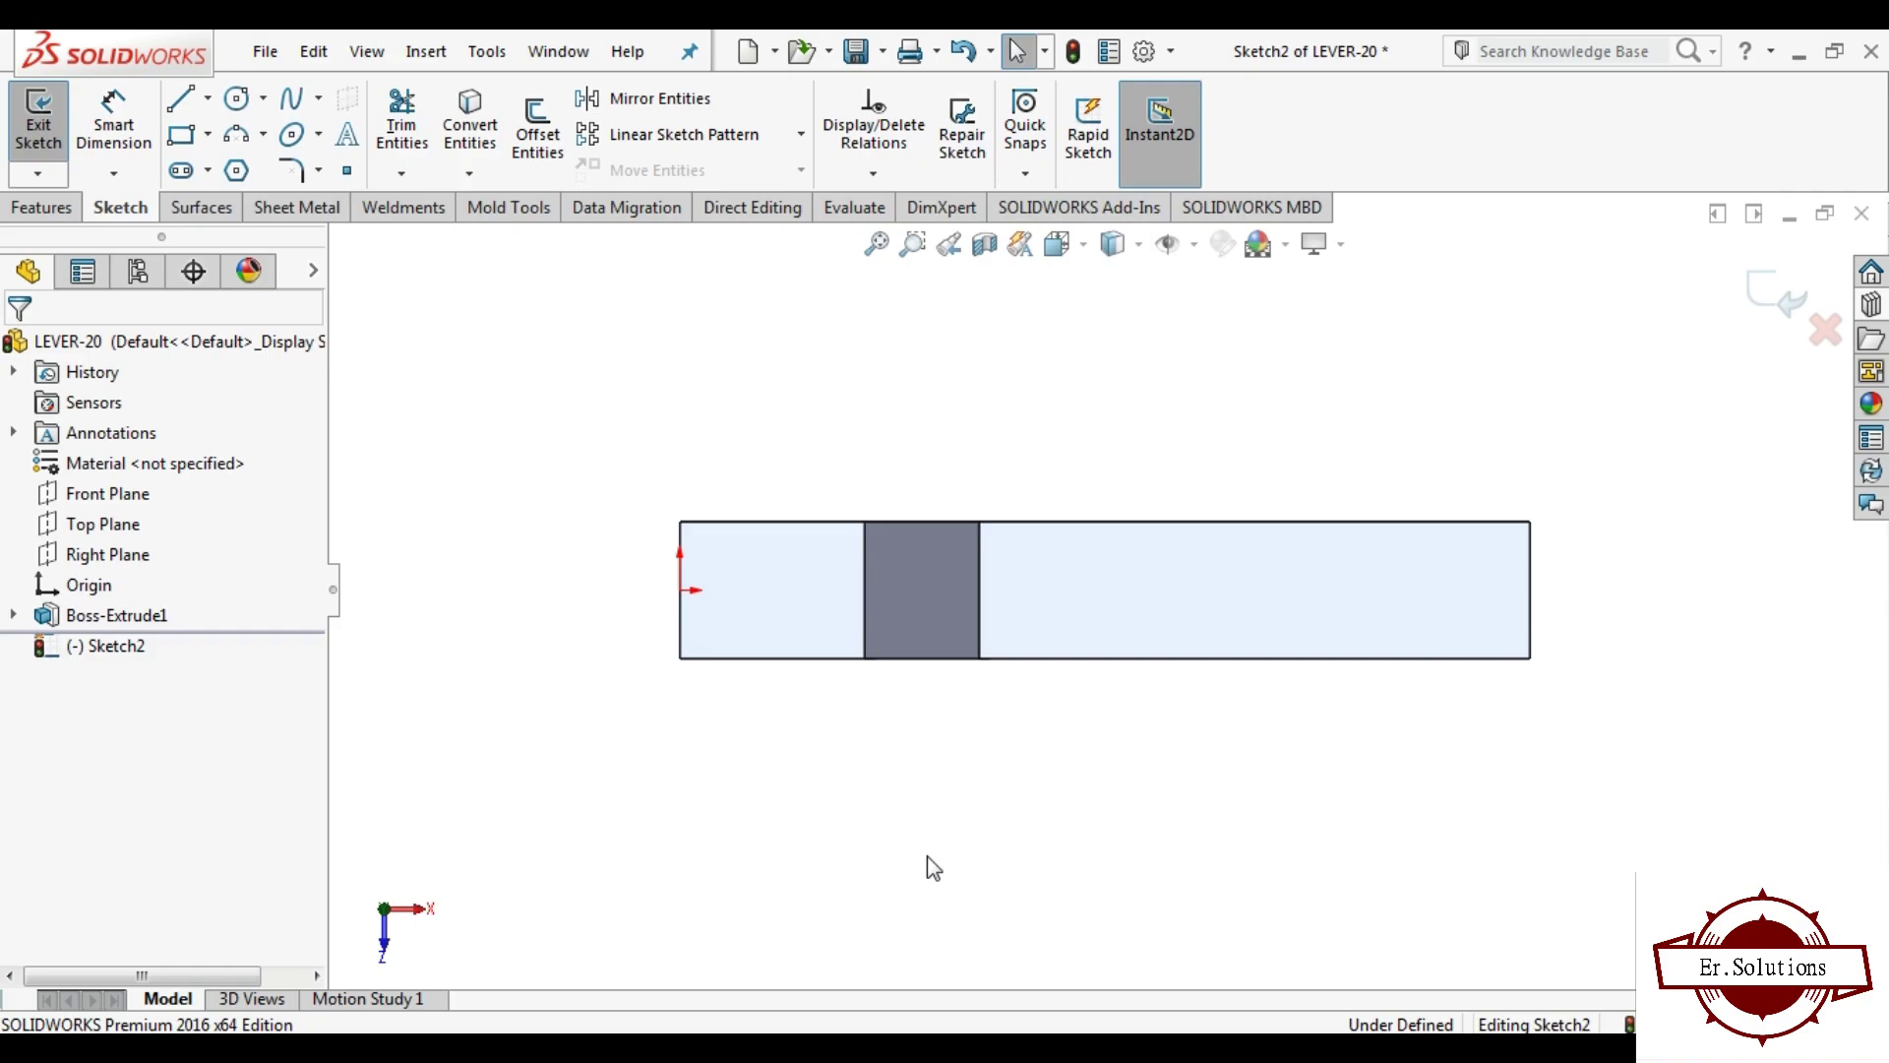
Step: Draw the lower stepped notch lines of the handle outline from the short arm's corner
click(180, 99)
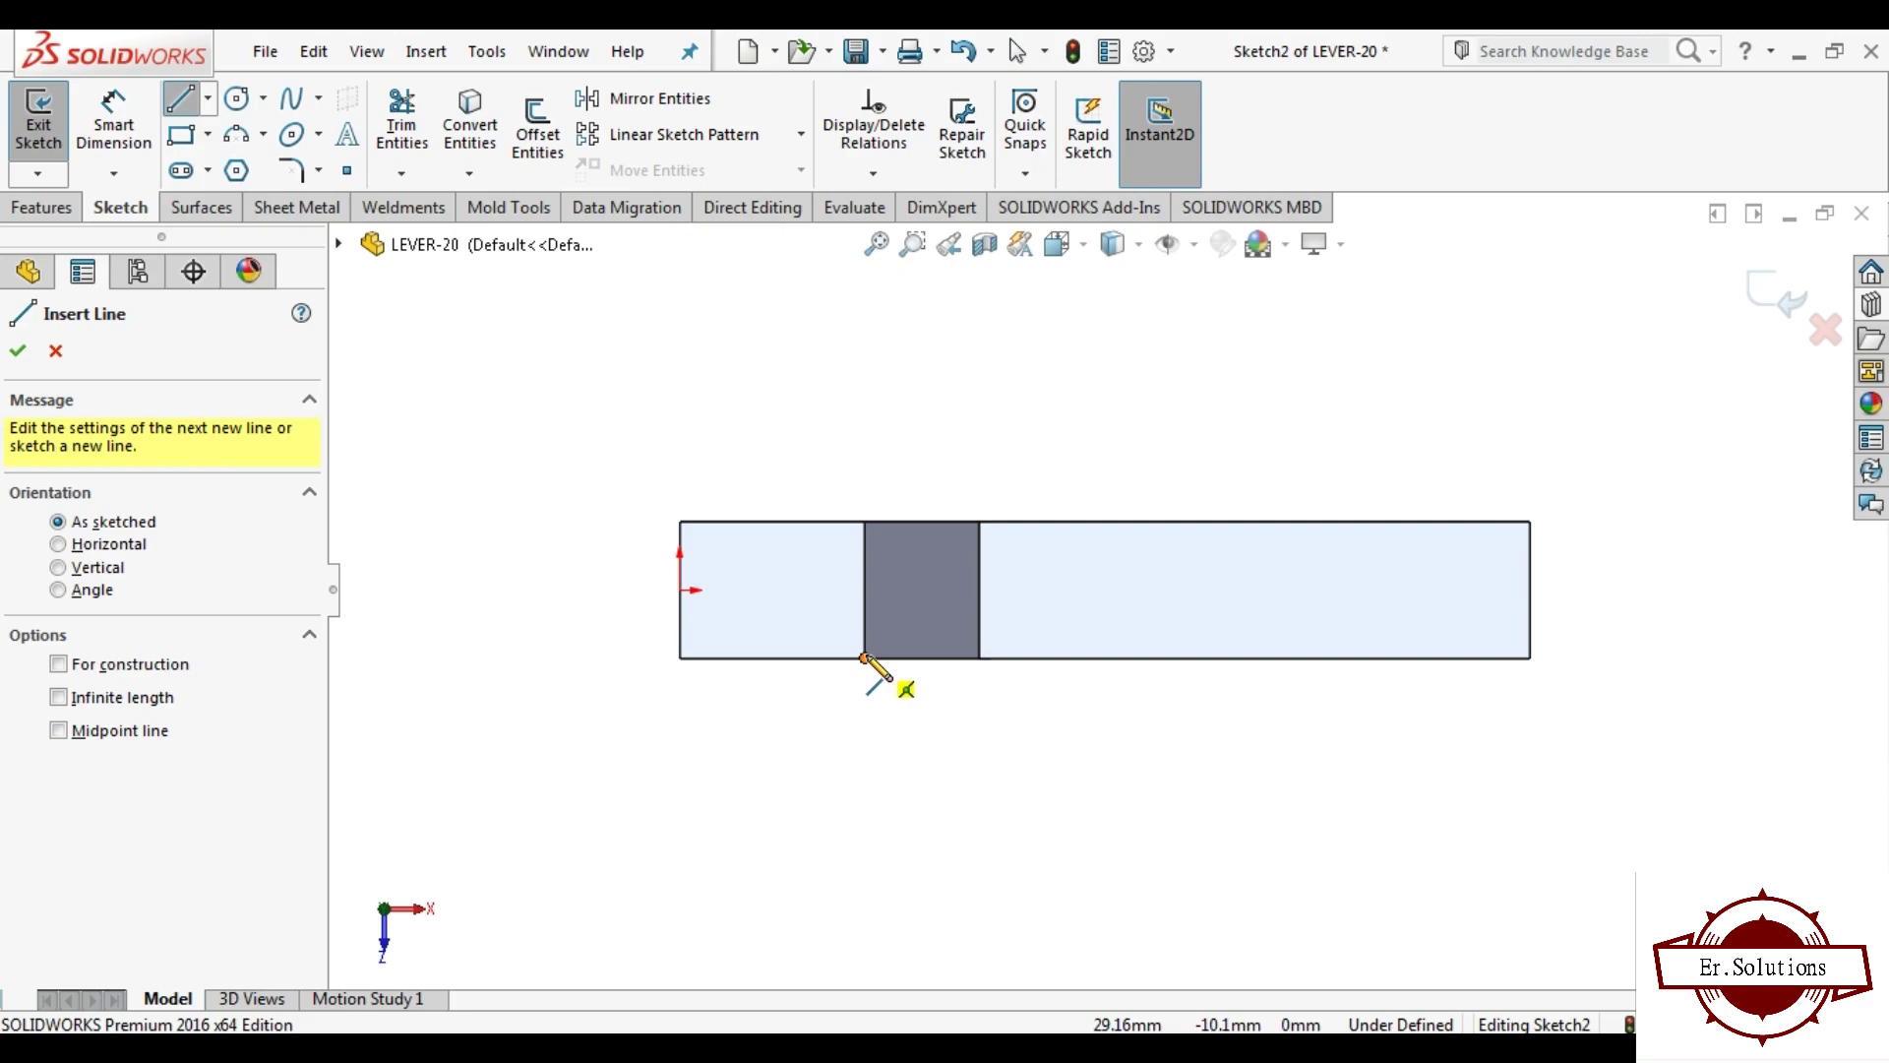
click(863, 657)
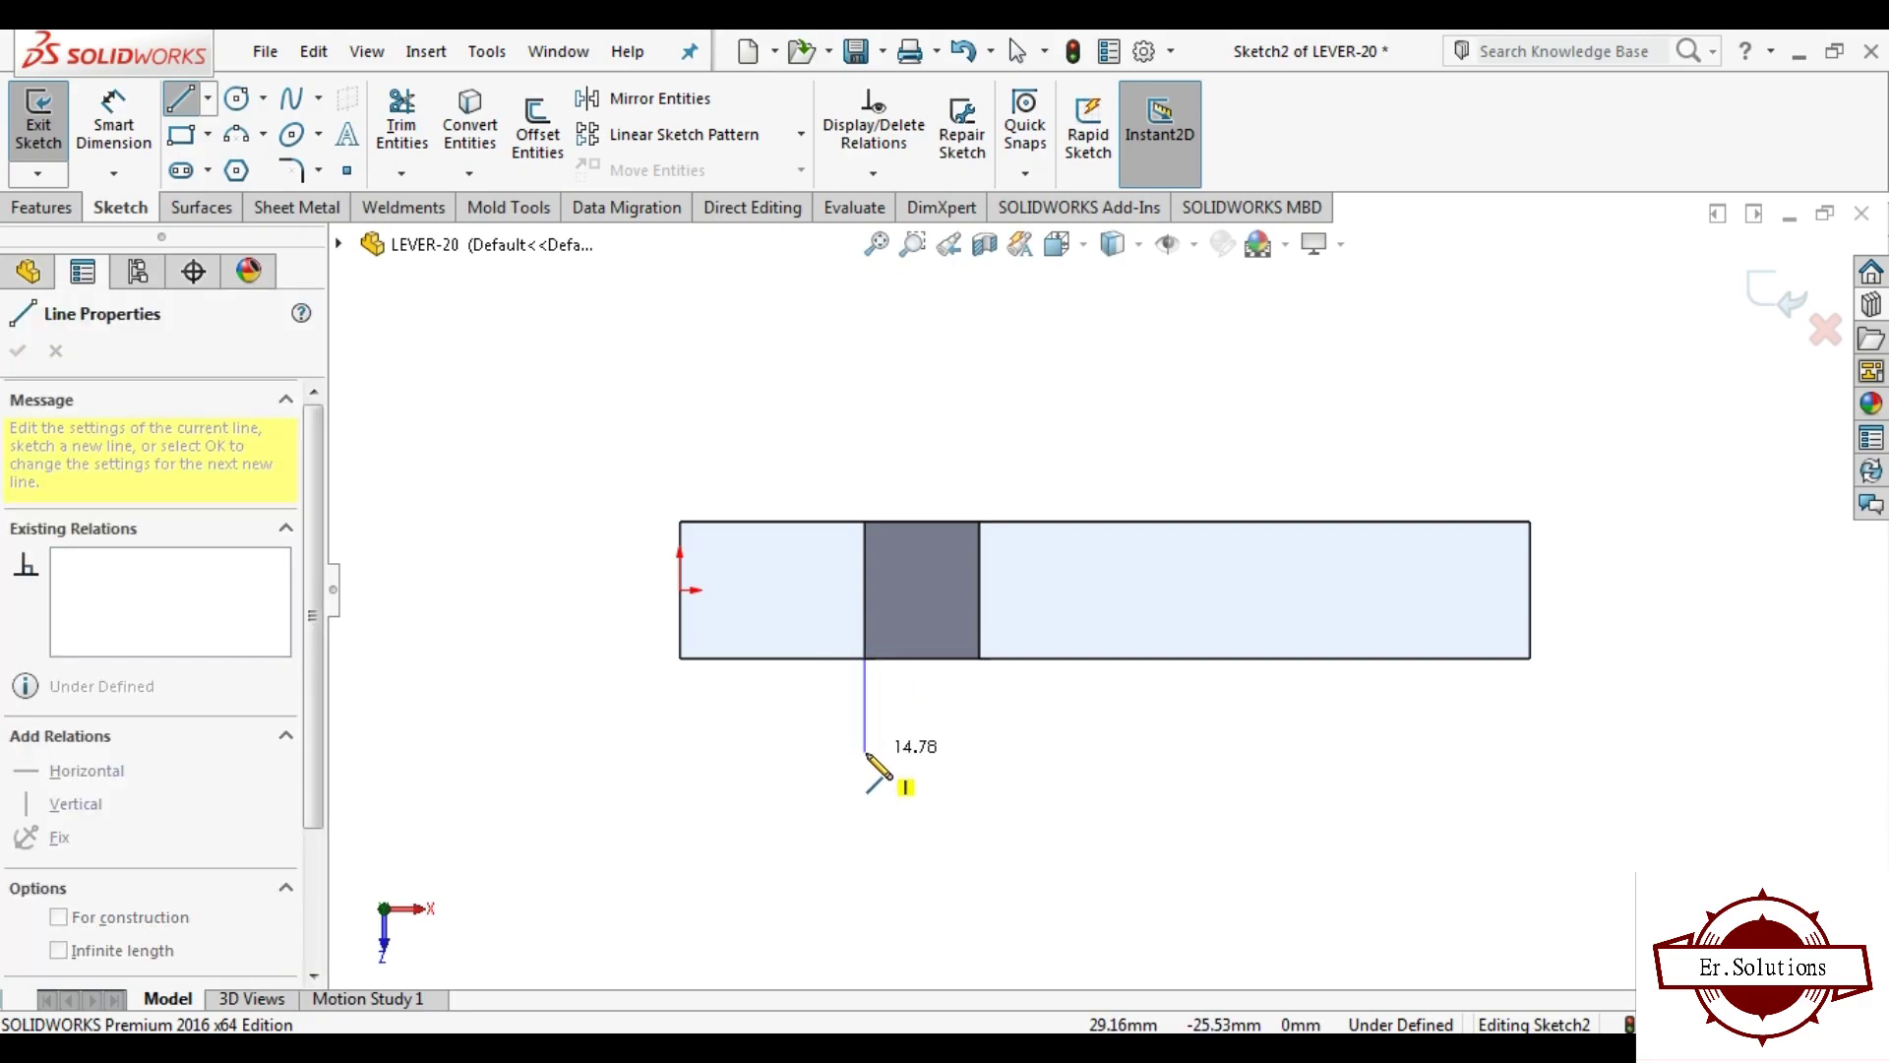
click(865, 751)
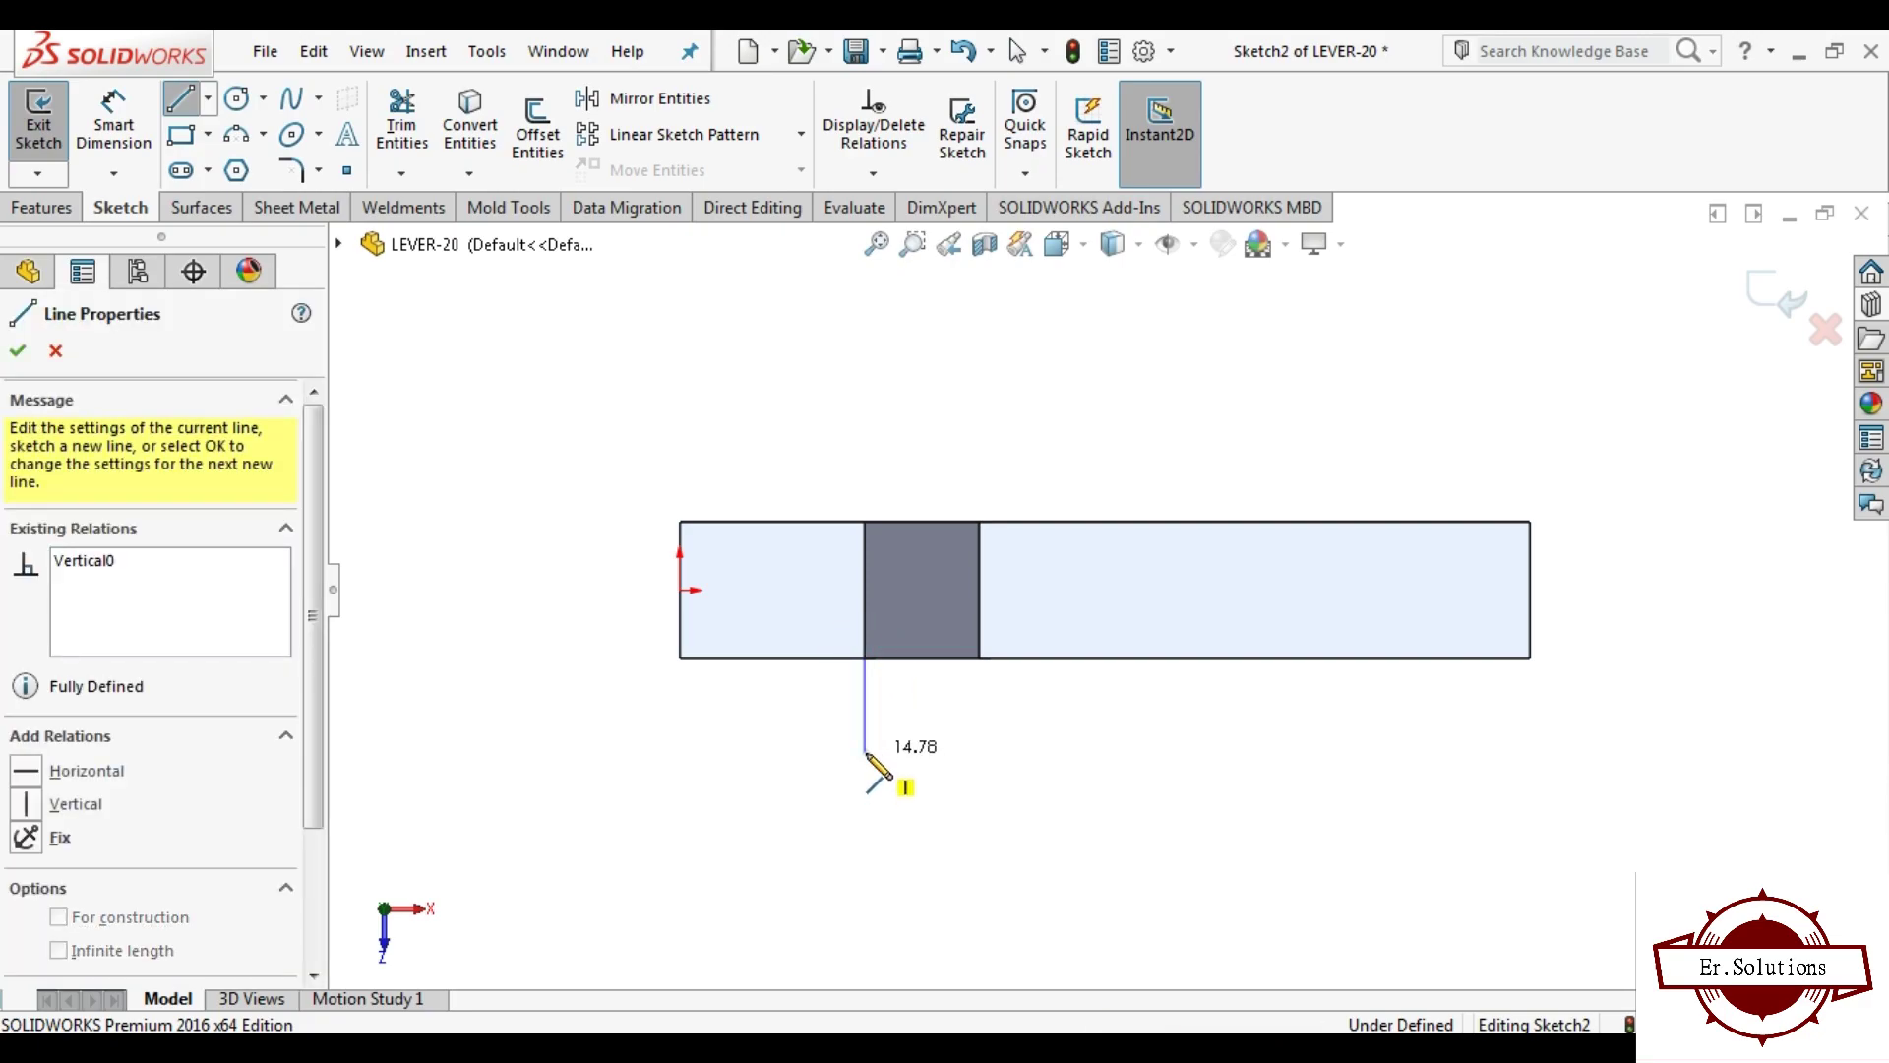
click(812, 751)
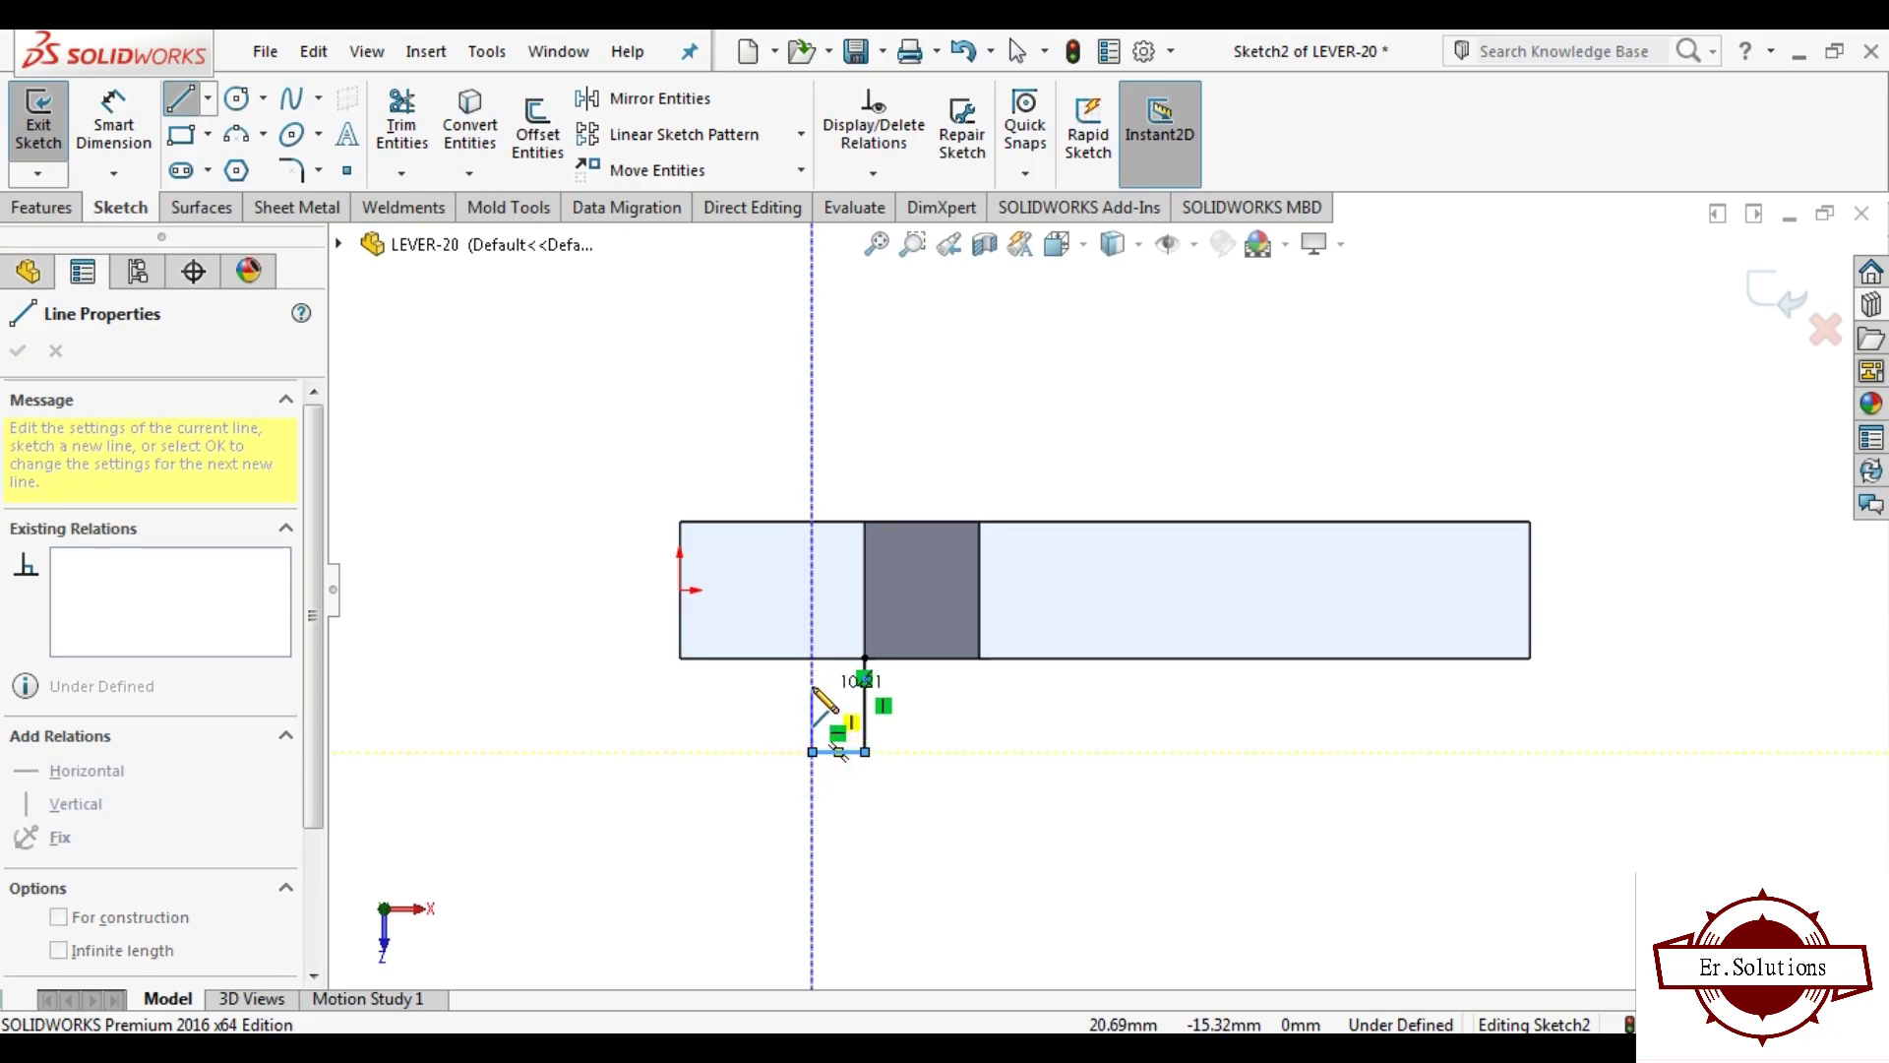
click(811, 686)
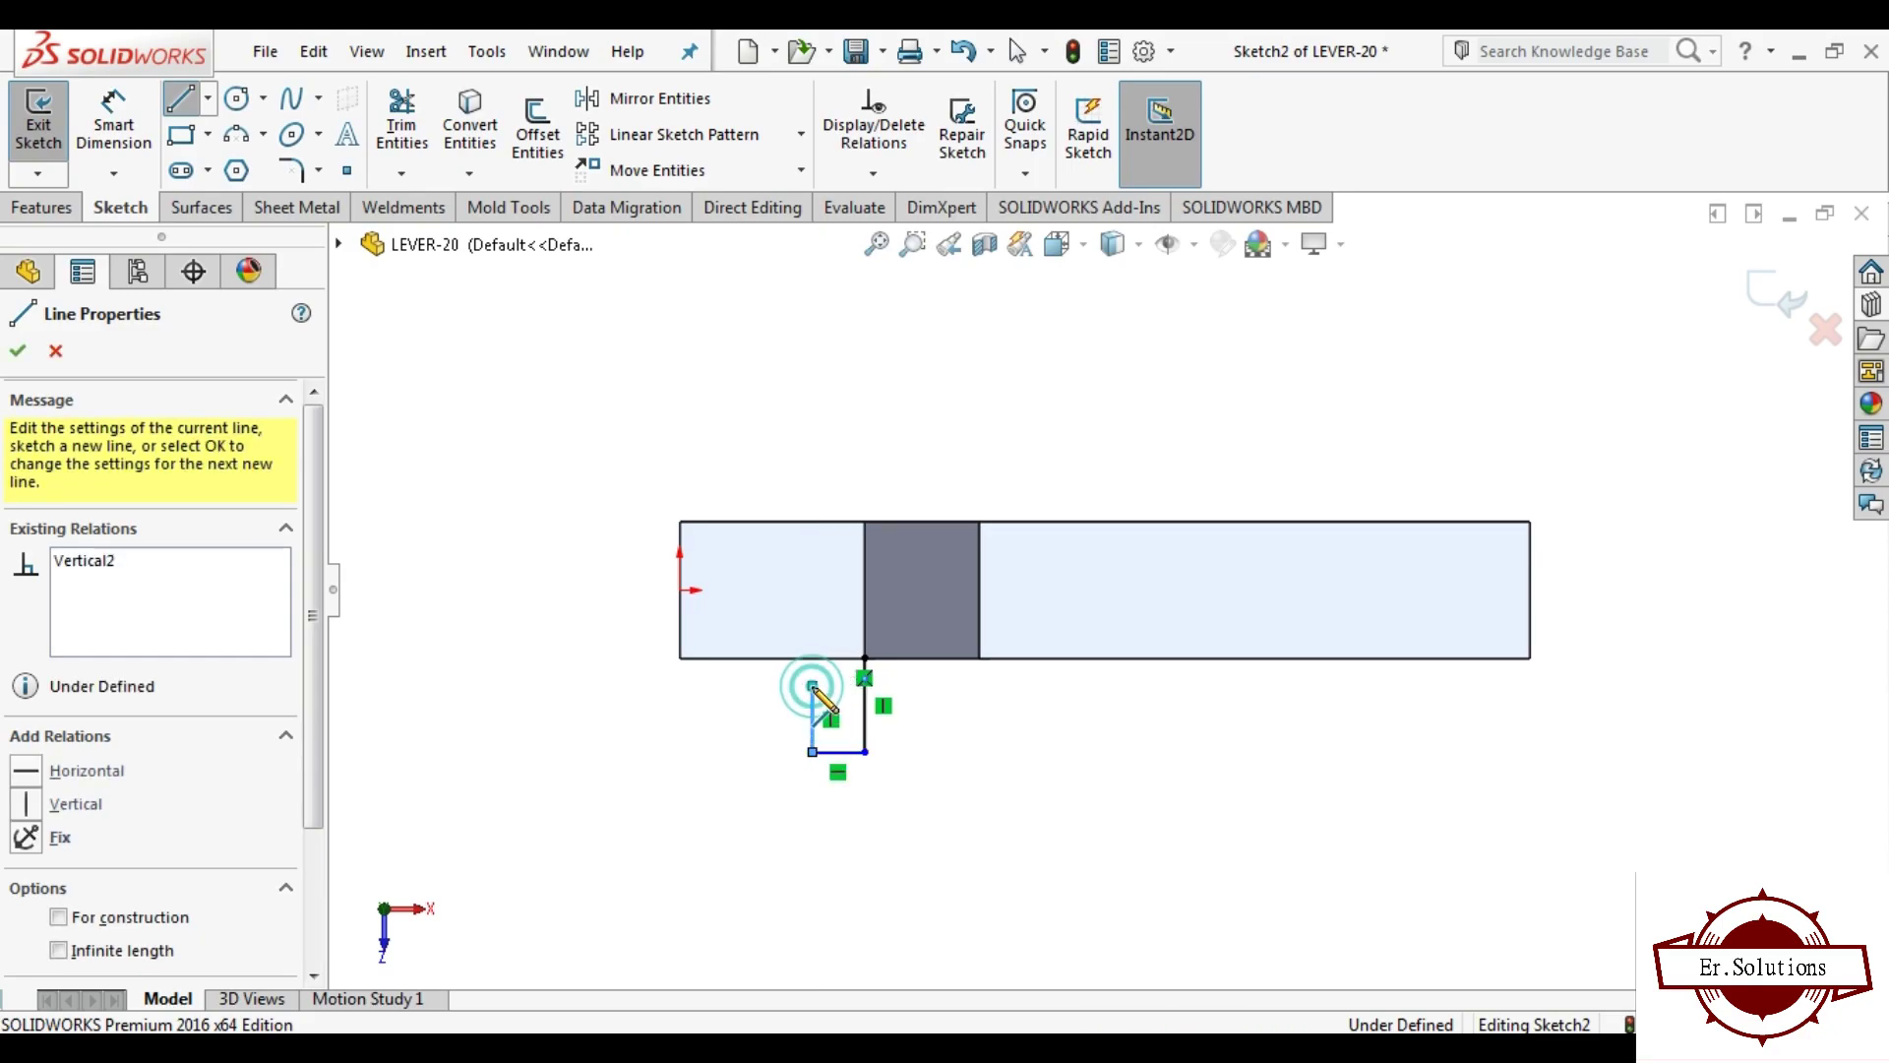
click(679, 685)
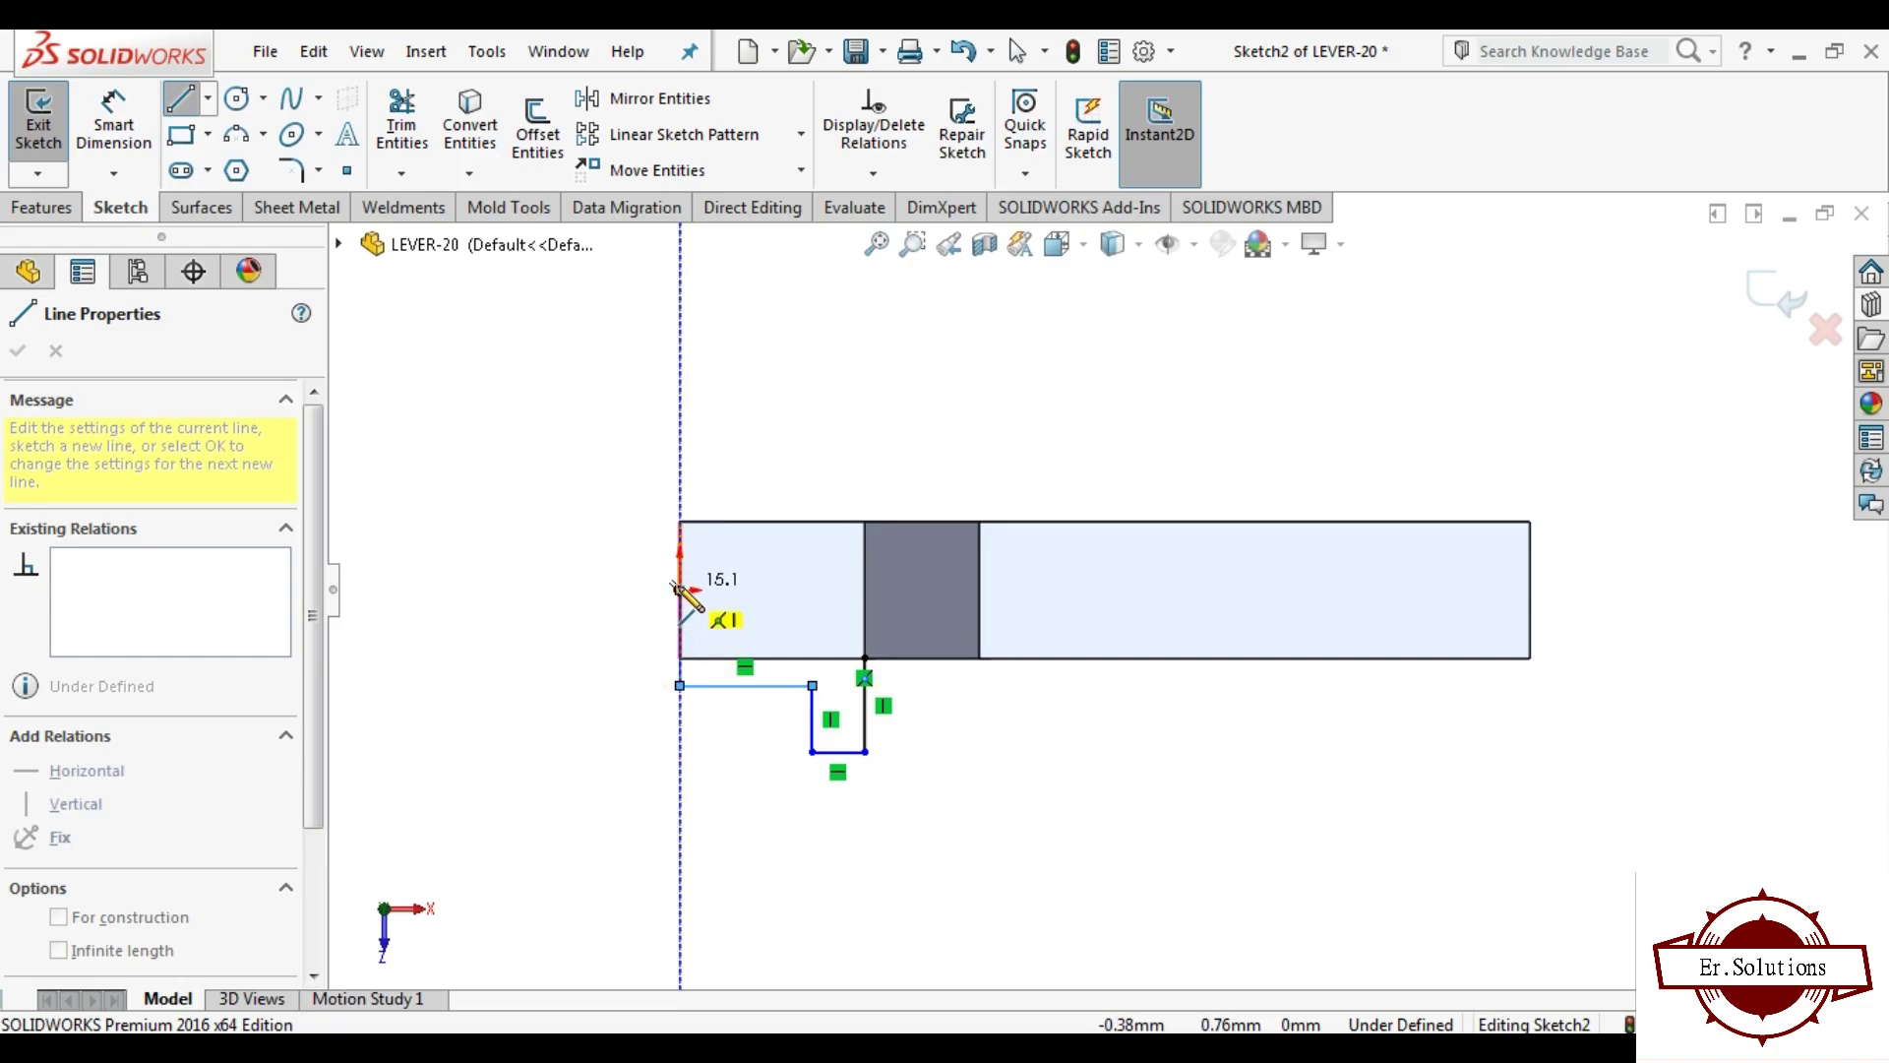
scroll(679, 588, down, 1)
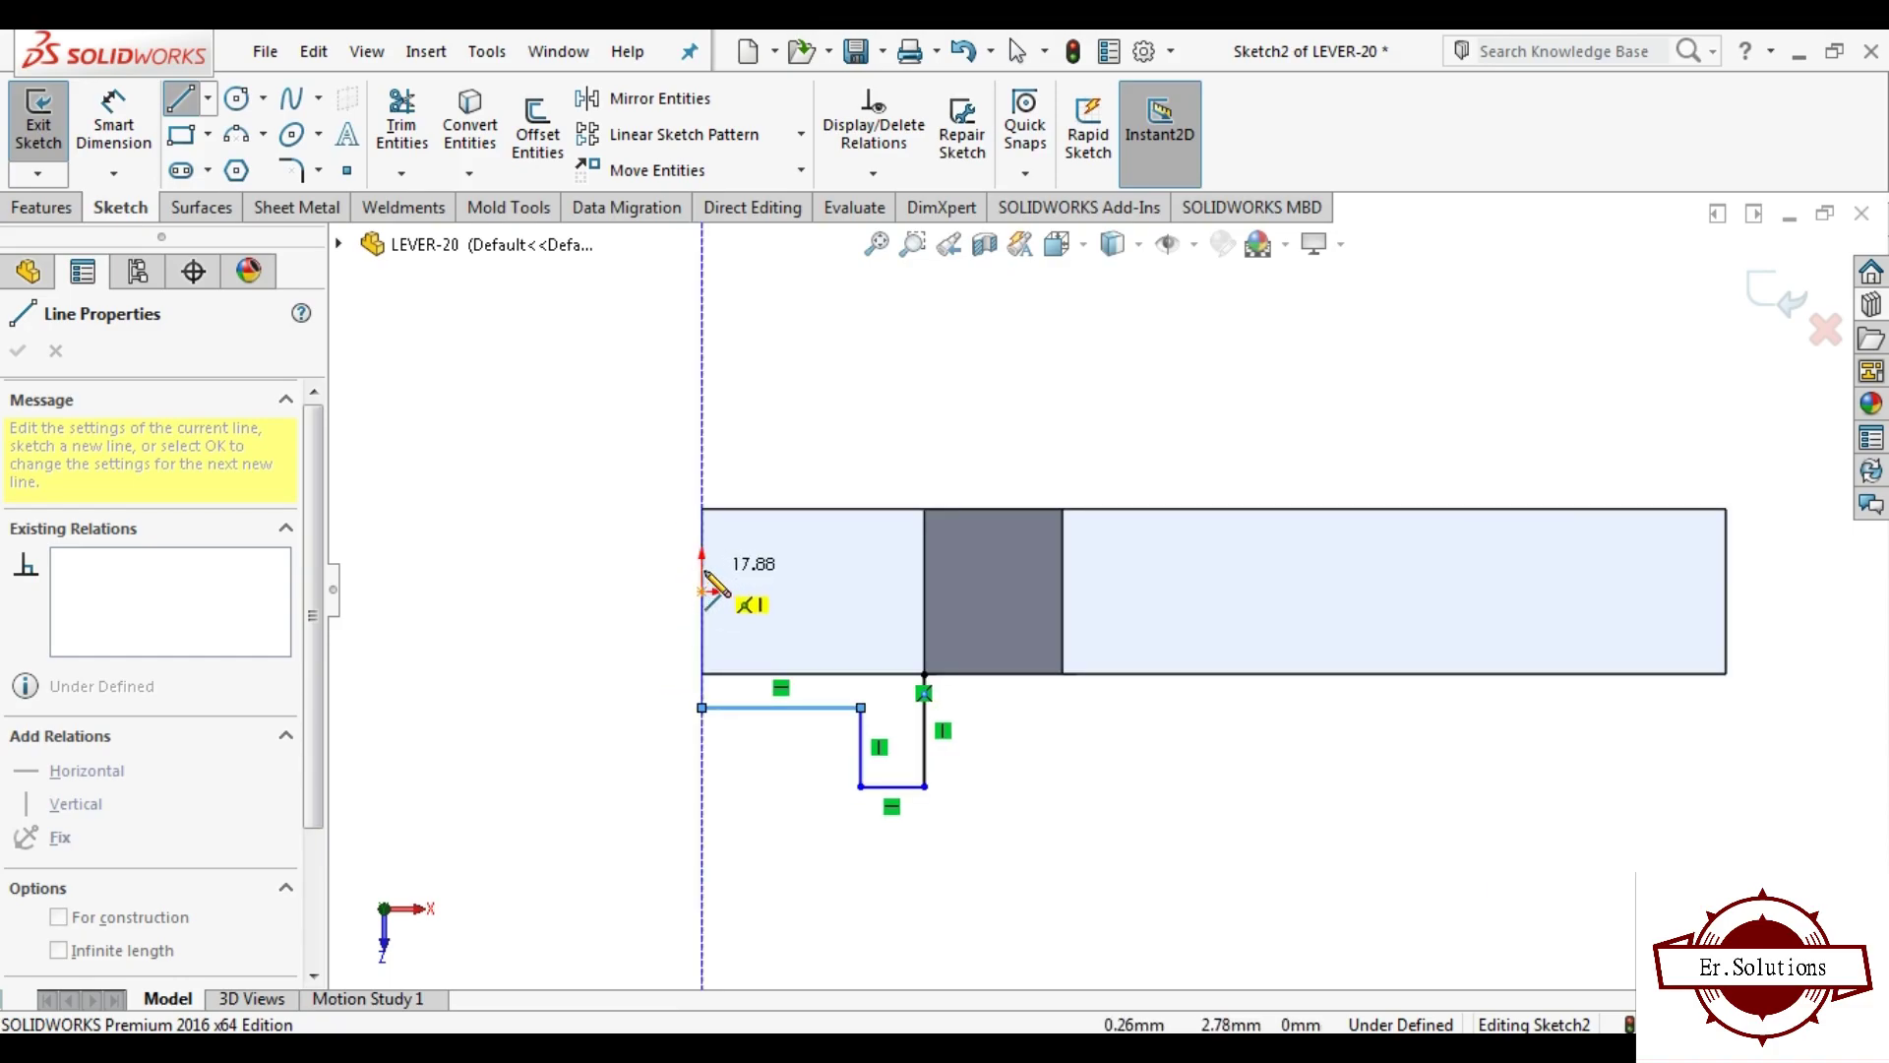
Step: Complete the outline with the left step and top edge back down to the notch
click(702, 569)
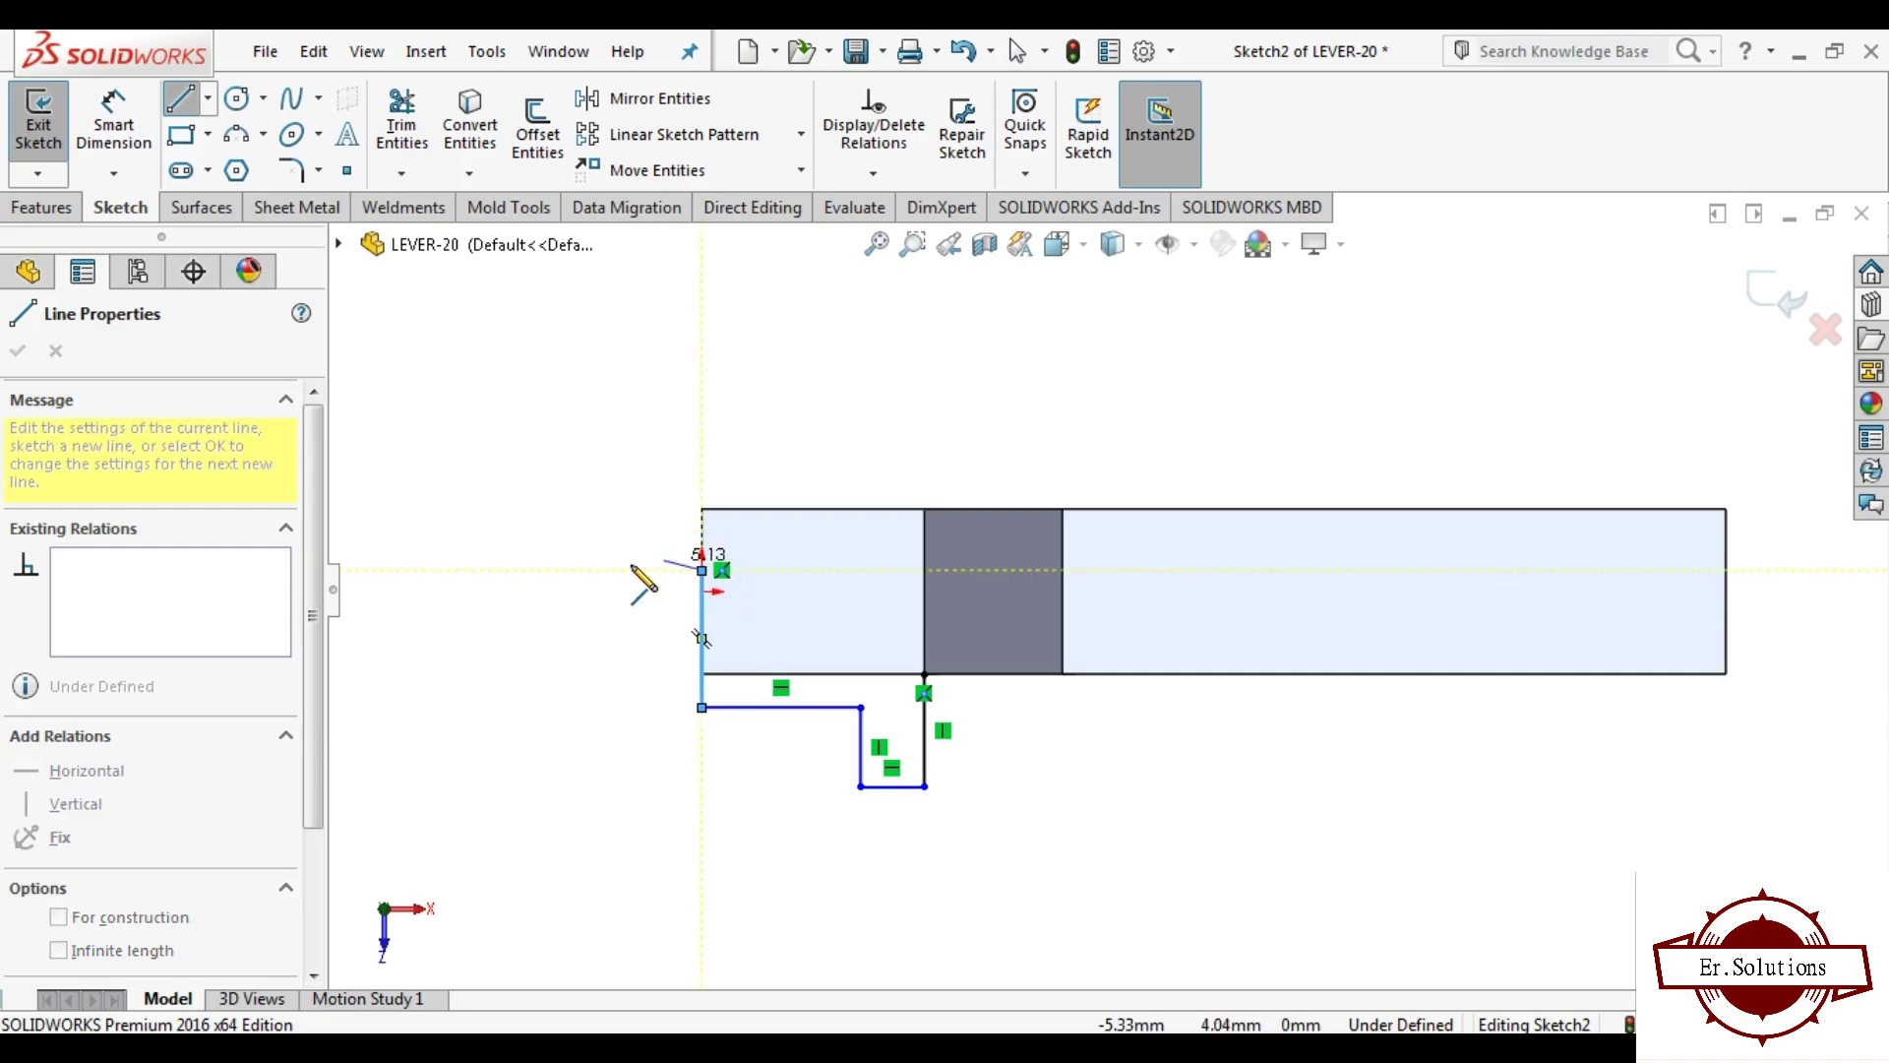
click(561, 570)
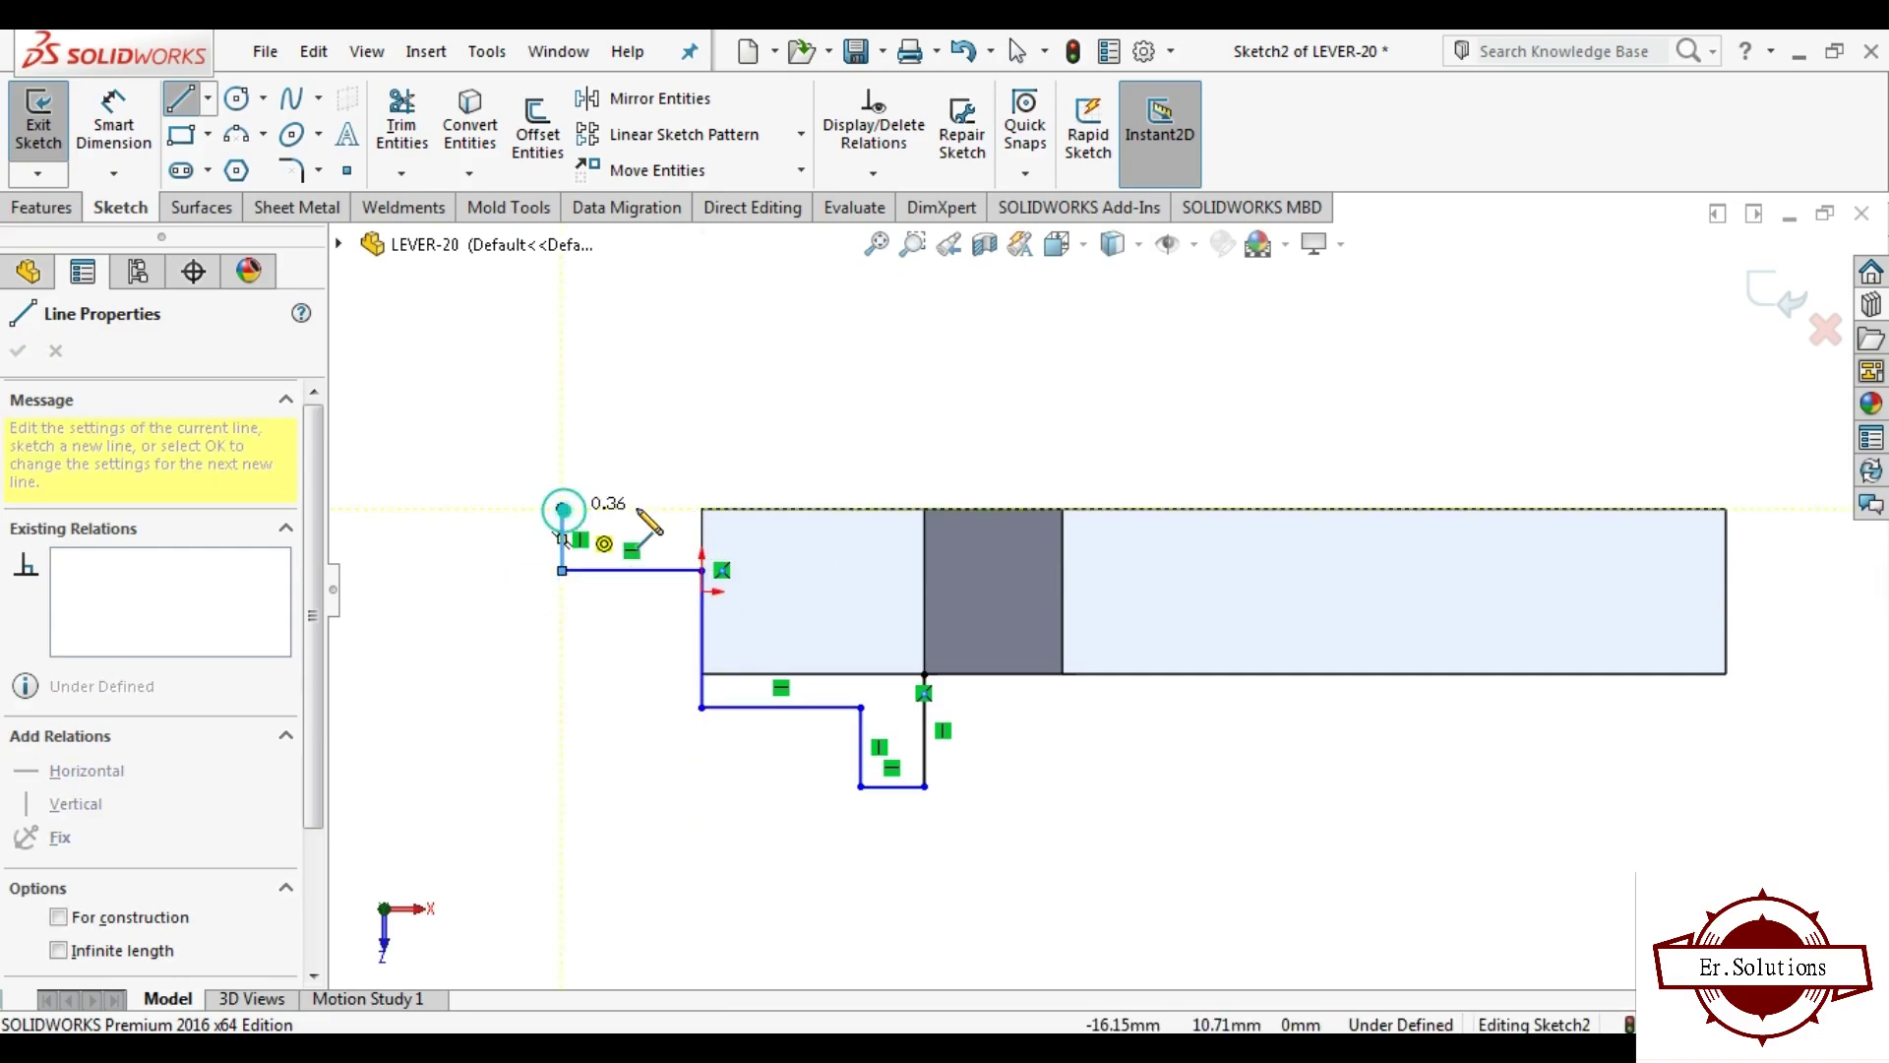
click(562, 509)
click(924, 508)
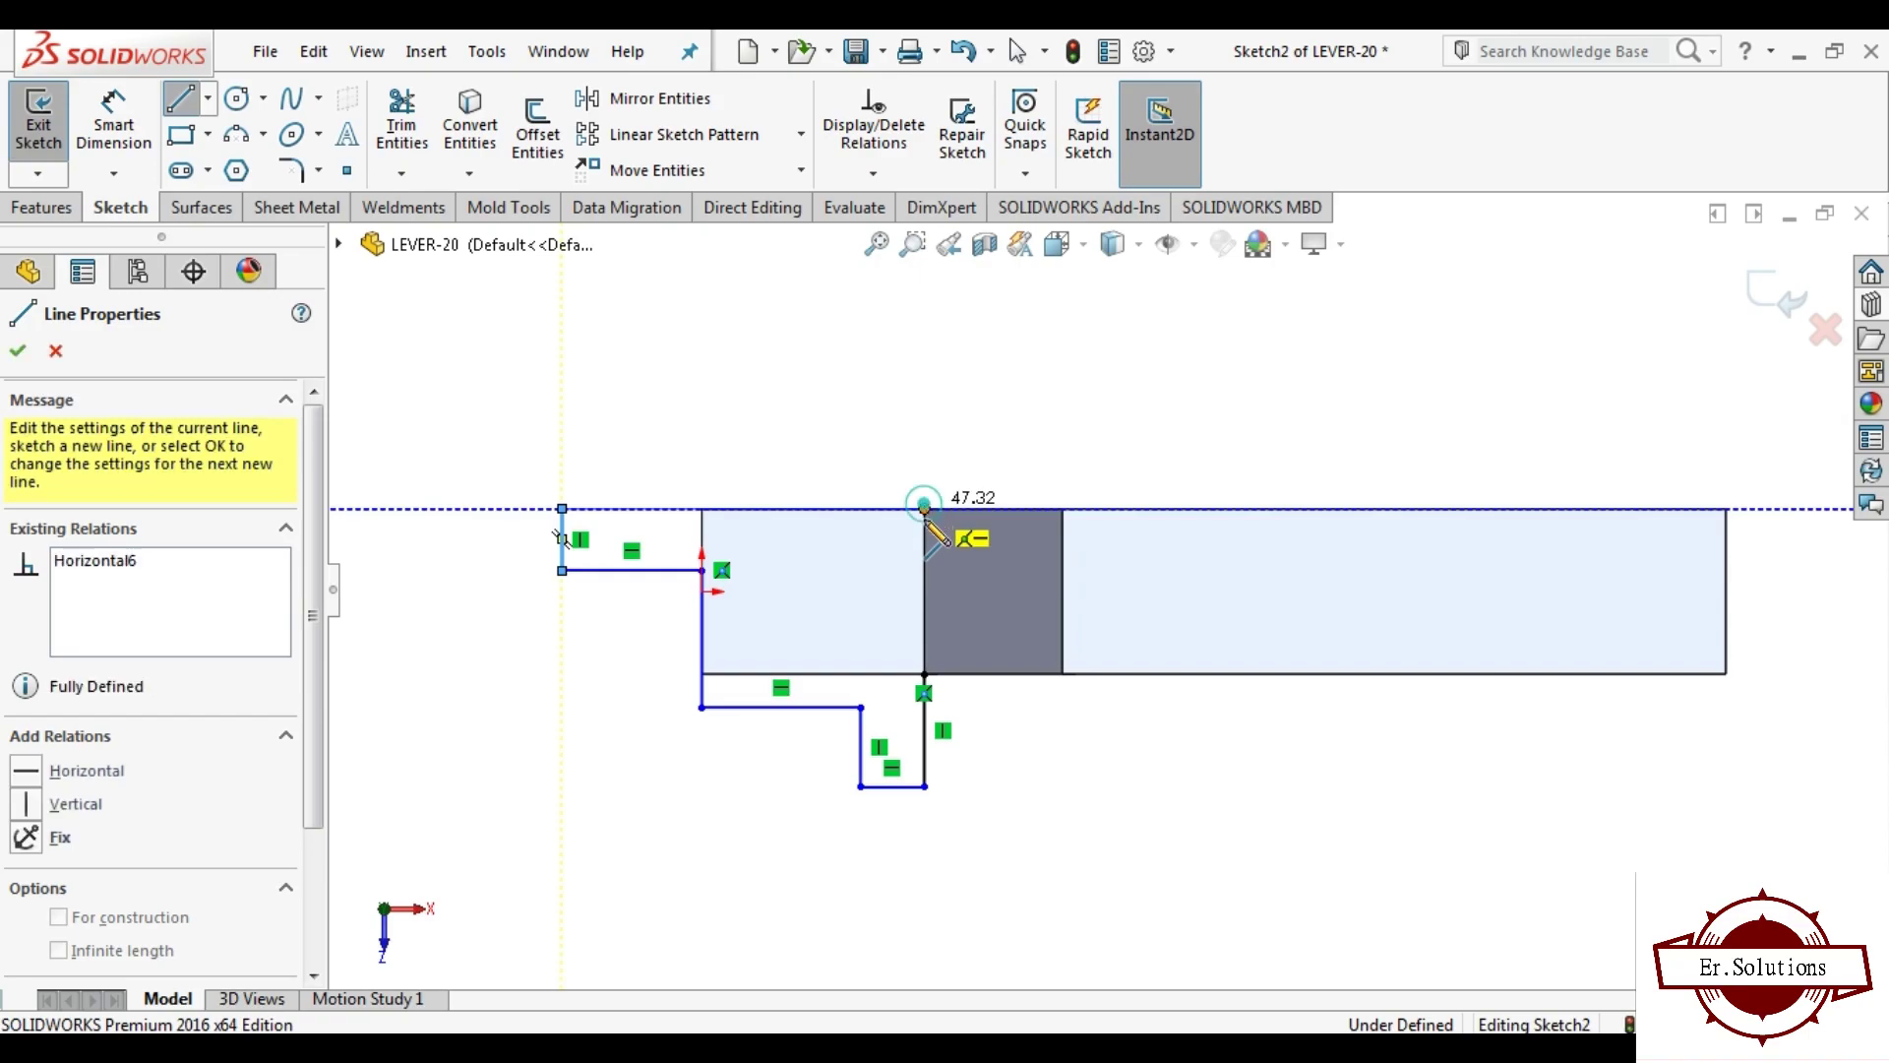
click(924, 675)
right_click(1000, 738)
click(998, 834)
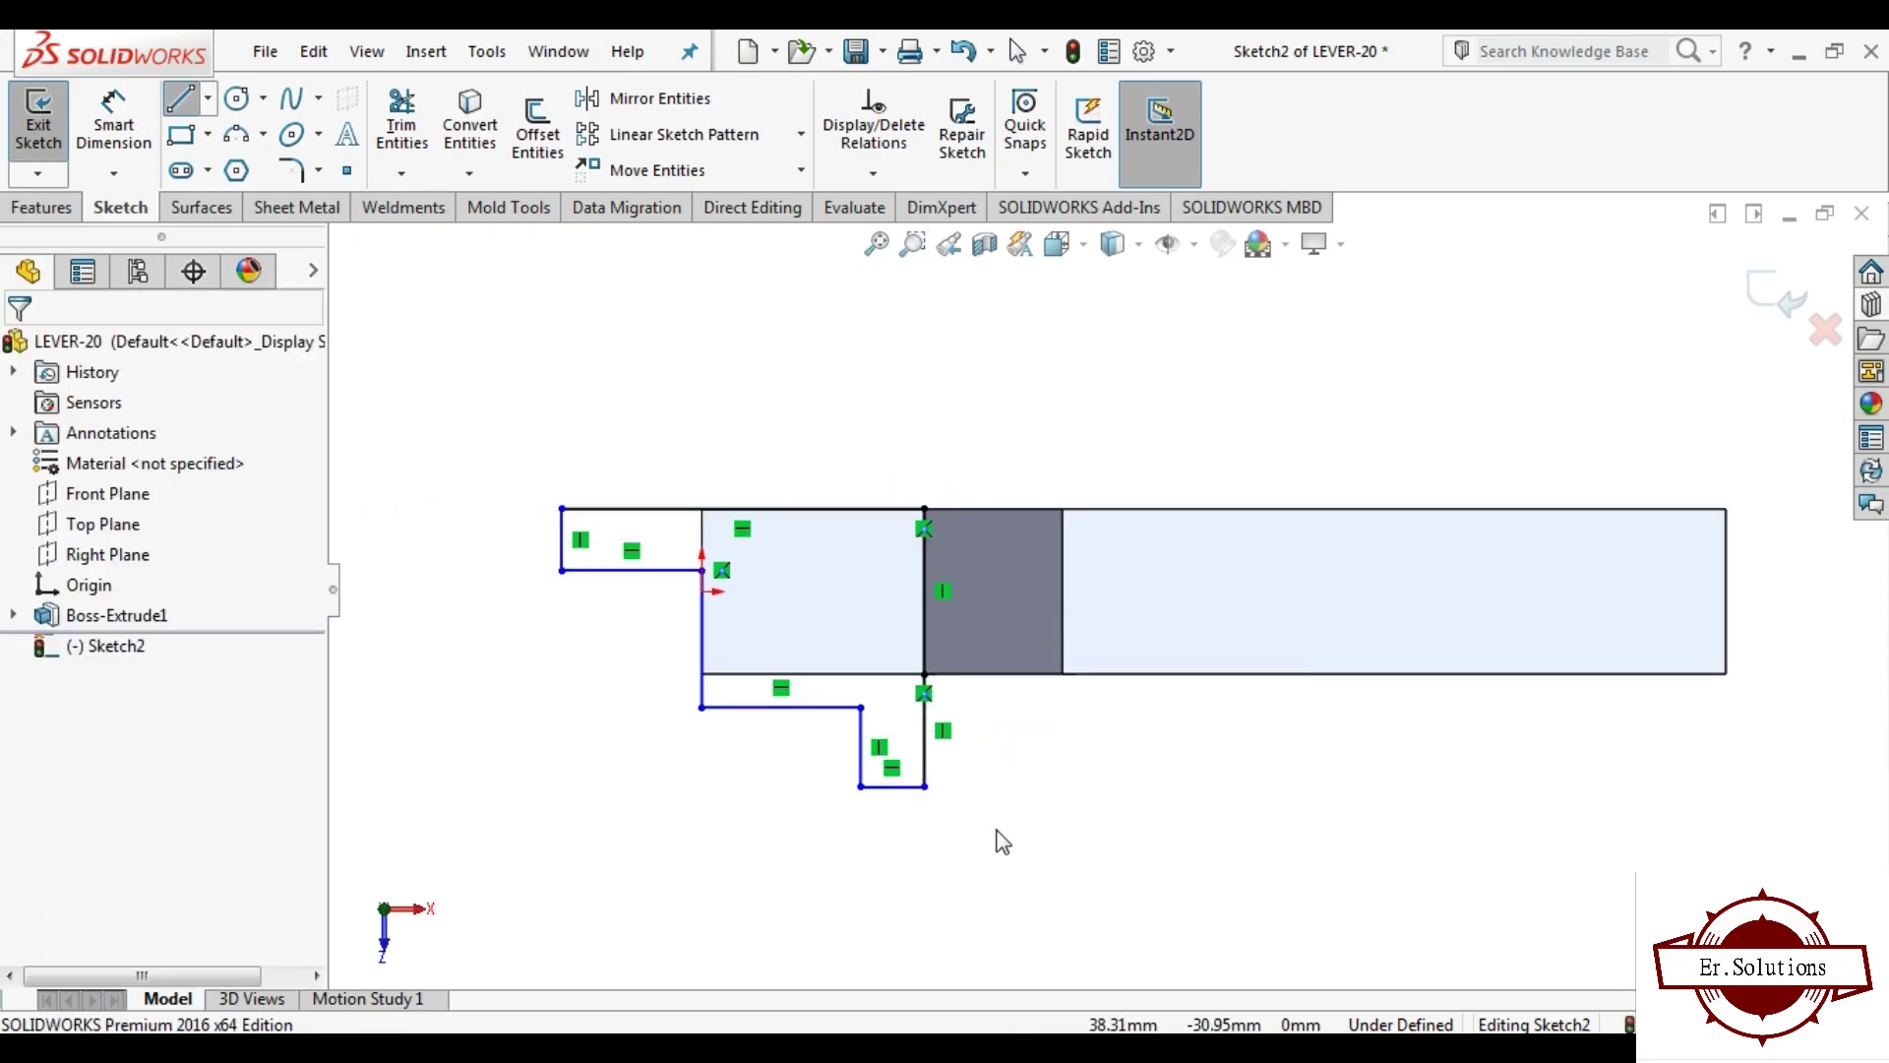
key(z)
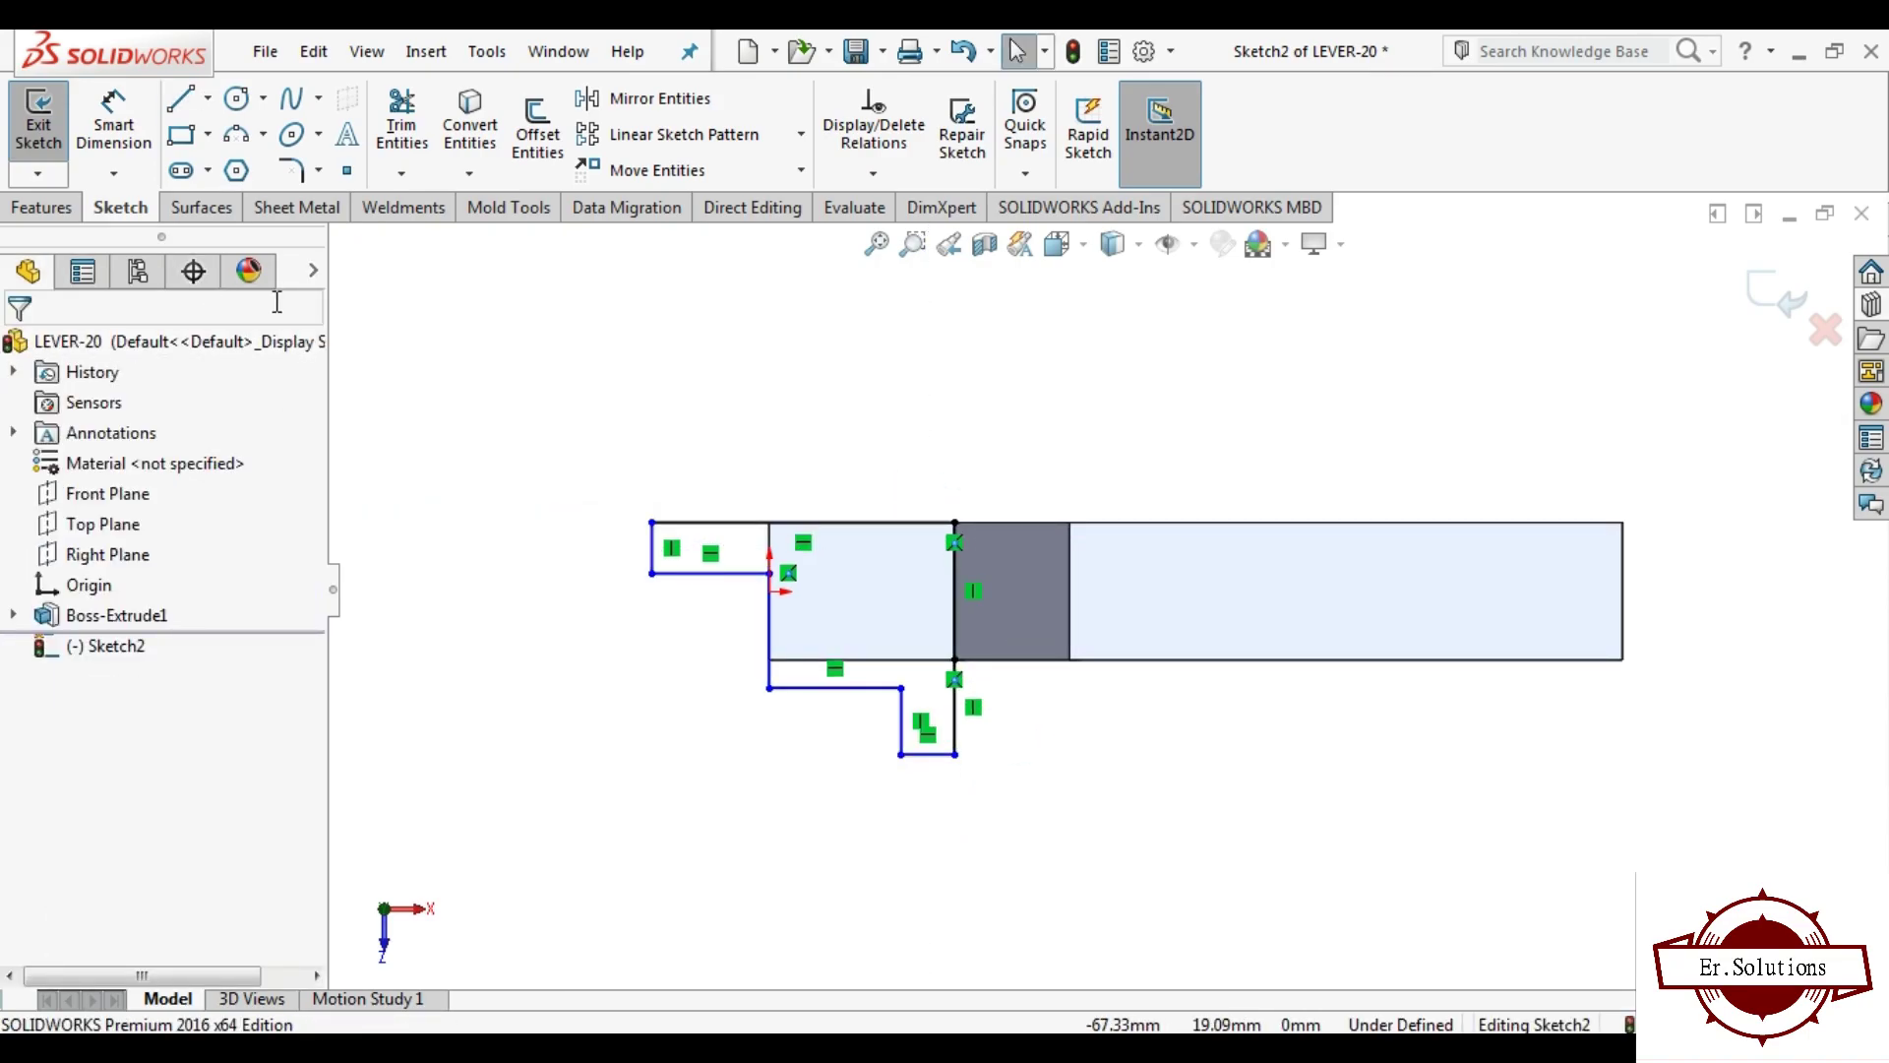
Step: Dimension the notch width to 10.25 mm
click(118, 138)
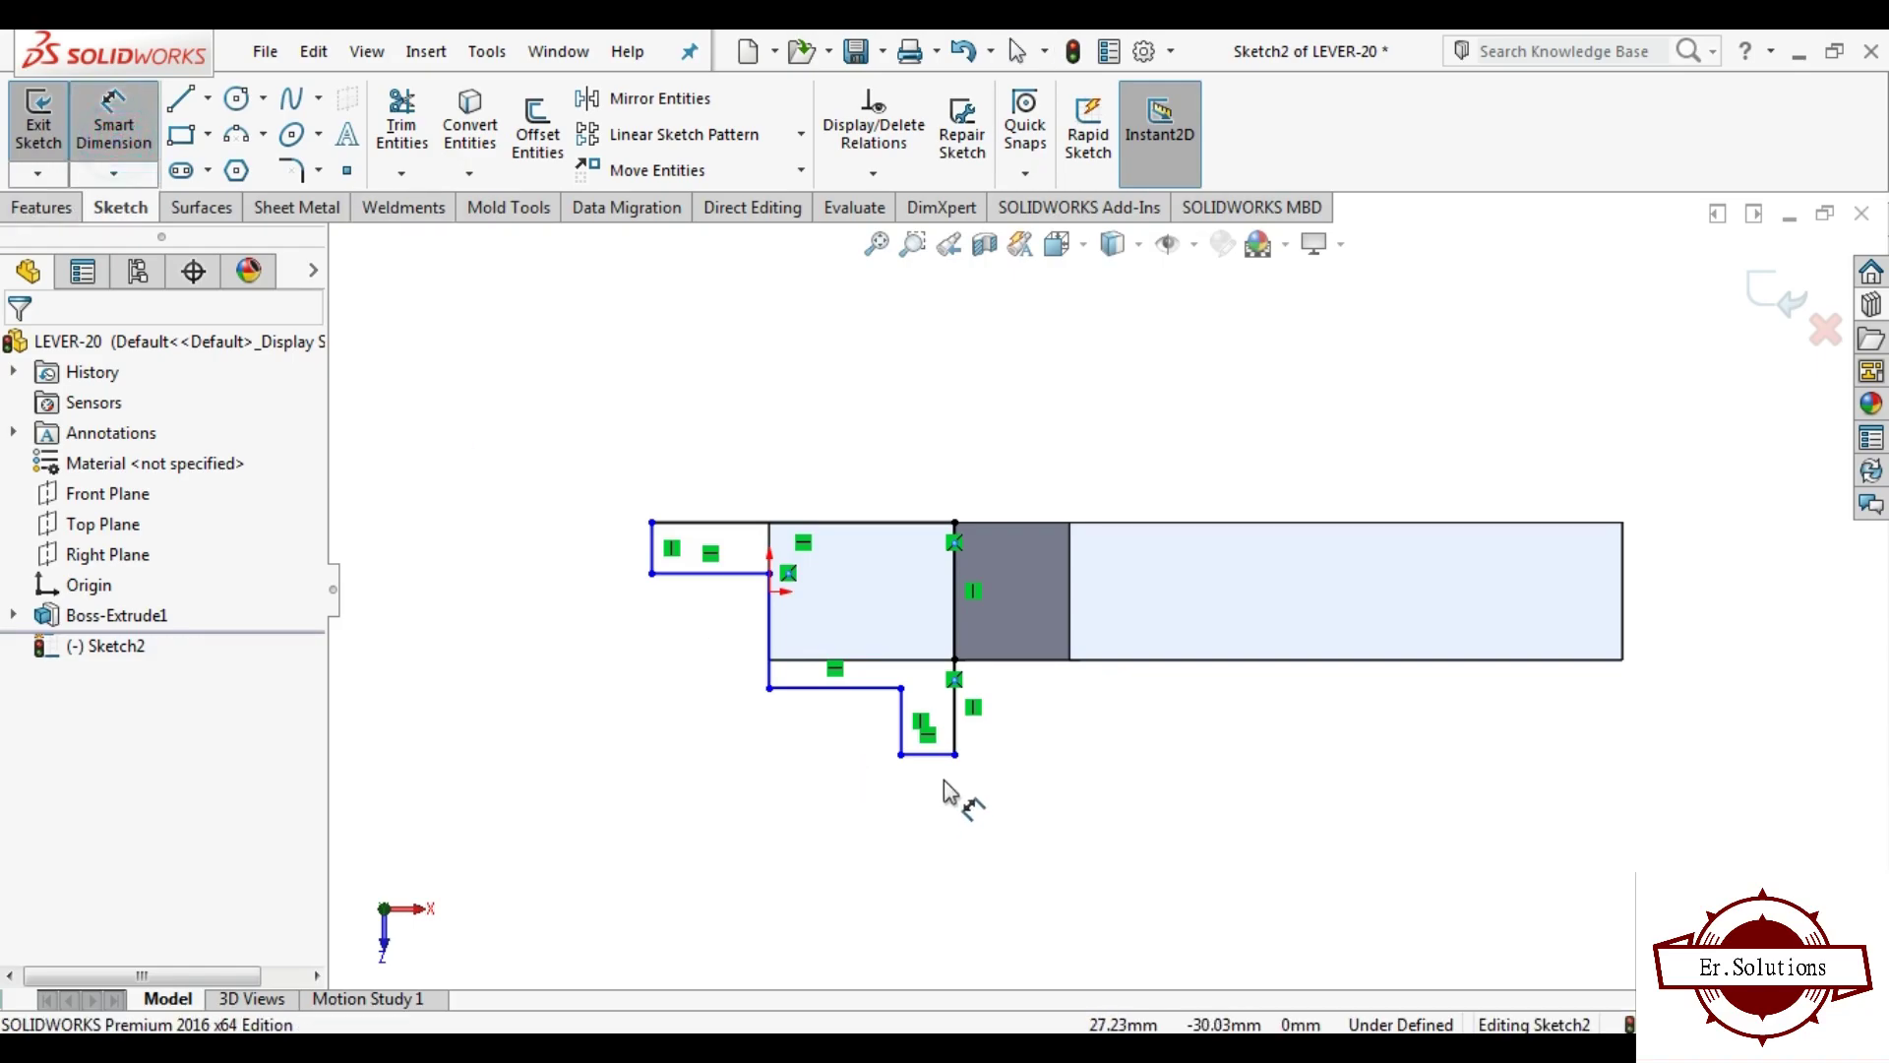
click(932, 755)
click(922, 817)
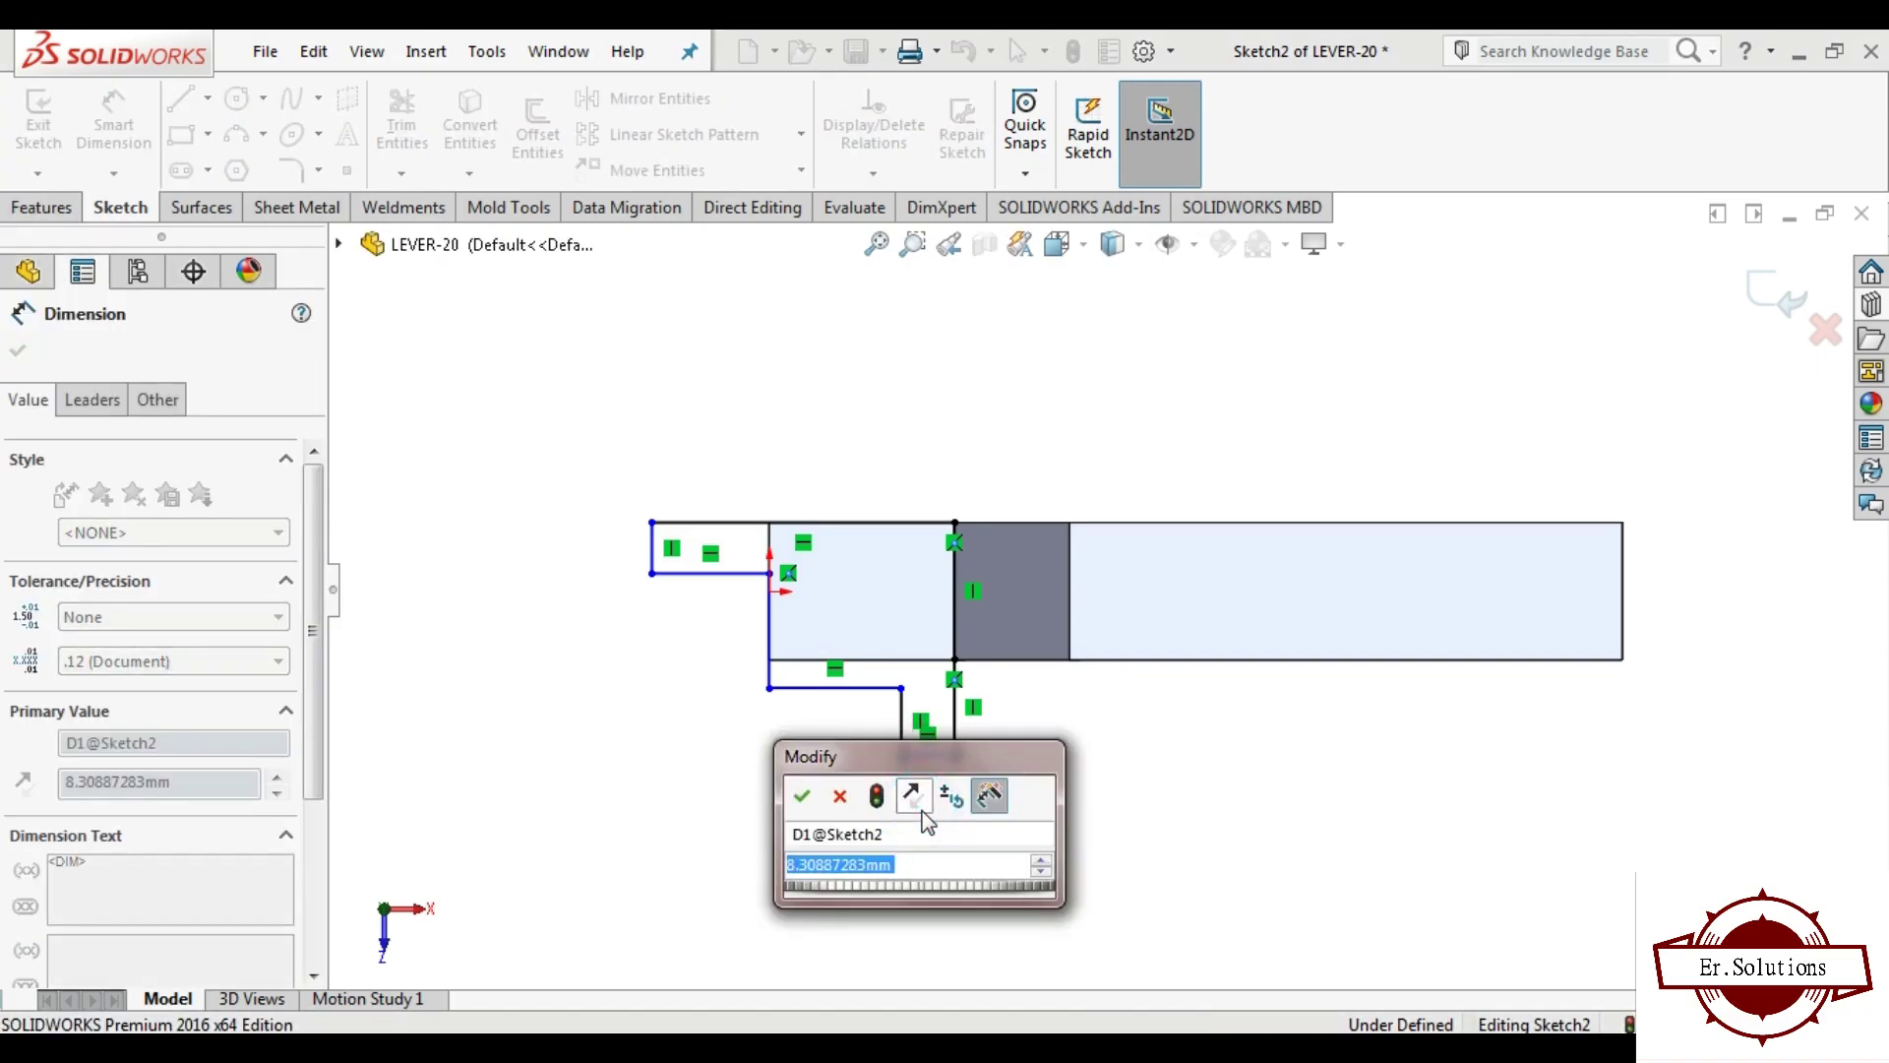
text(10.25)
key(Return)
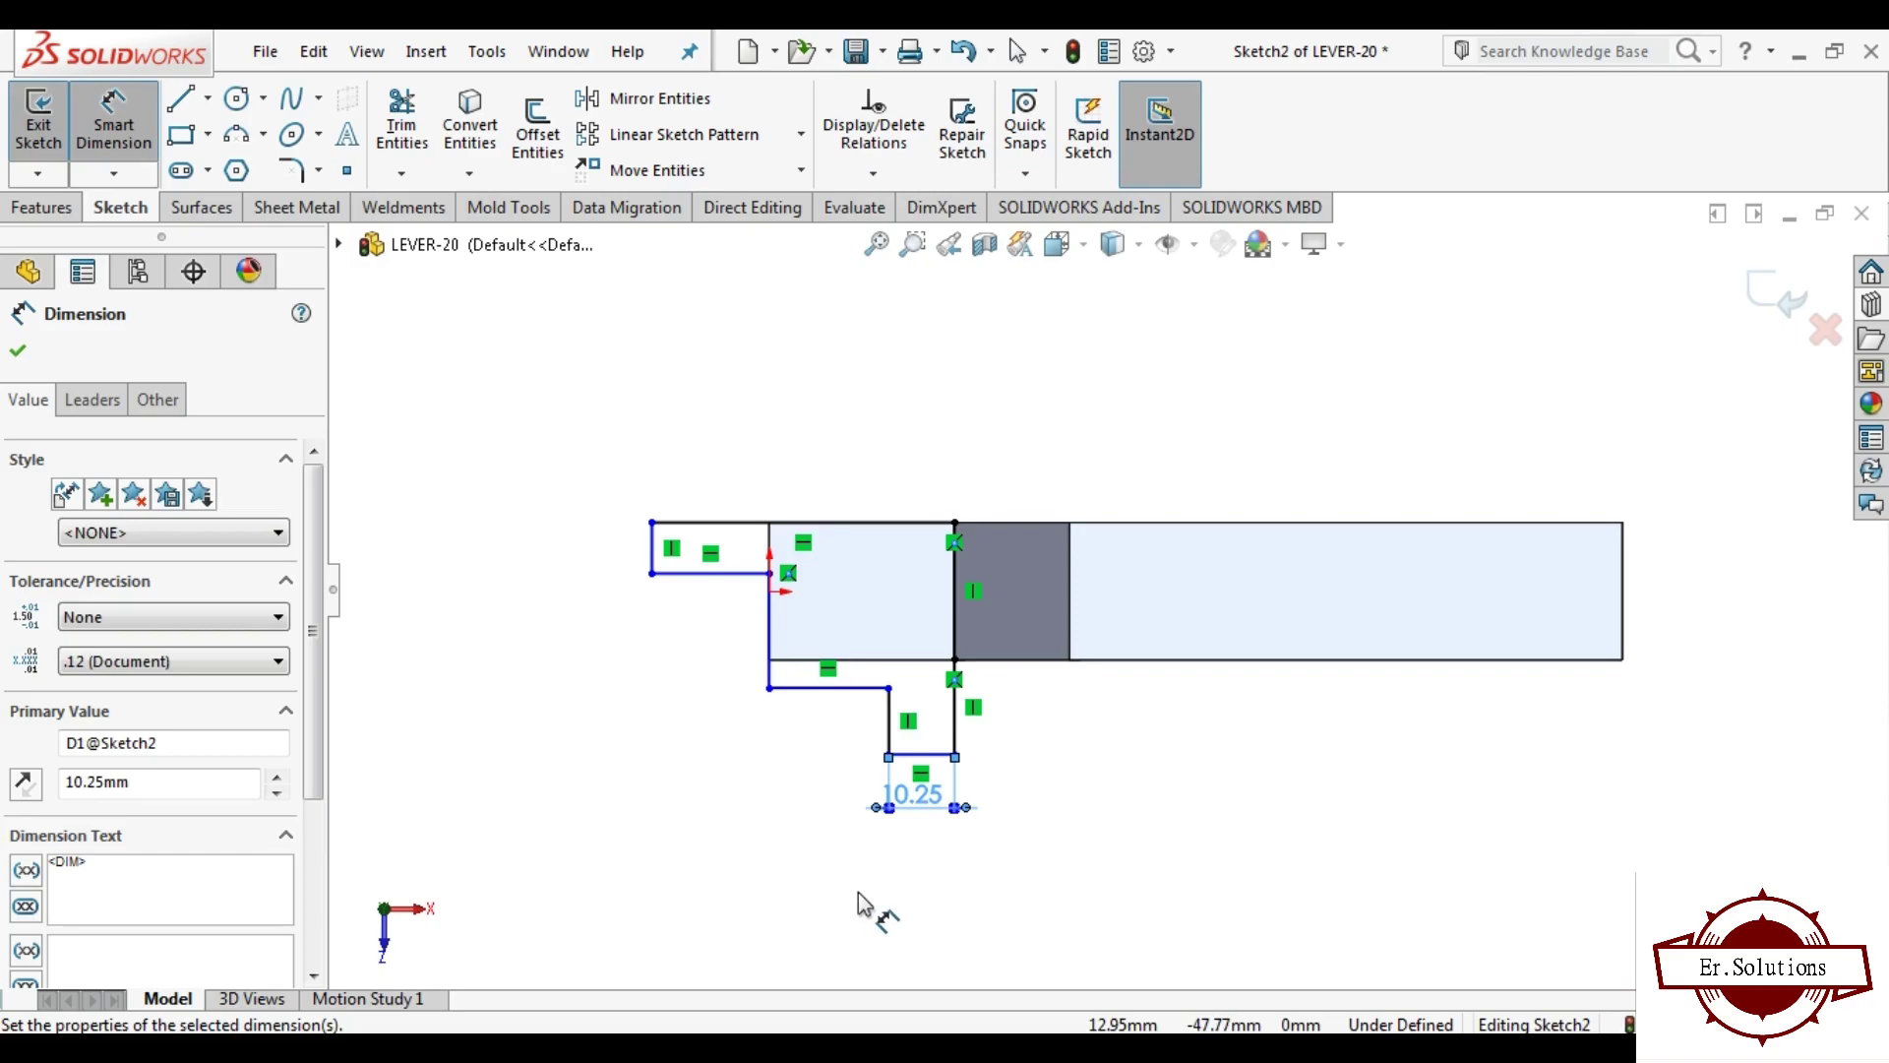
click(862, 883)
Step: Set the overall drop to 38.50 mm, correcting the initial 28.5 entry
click(938, 753)
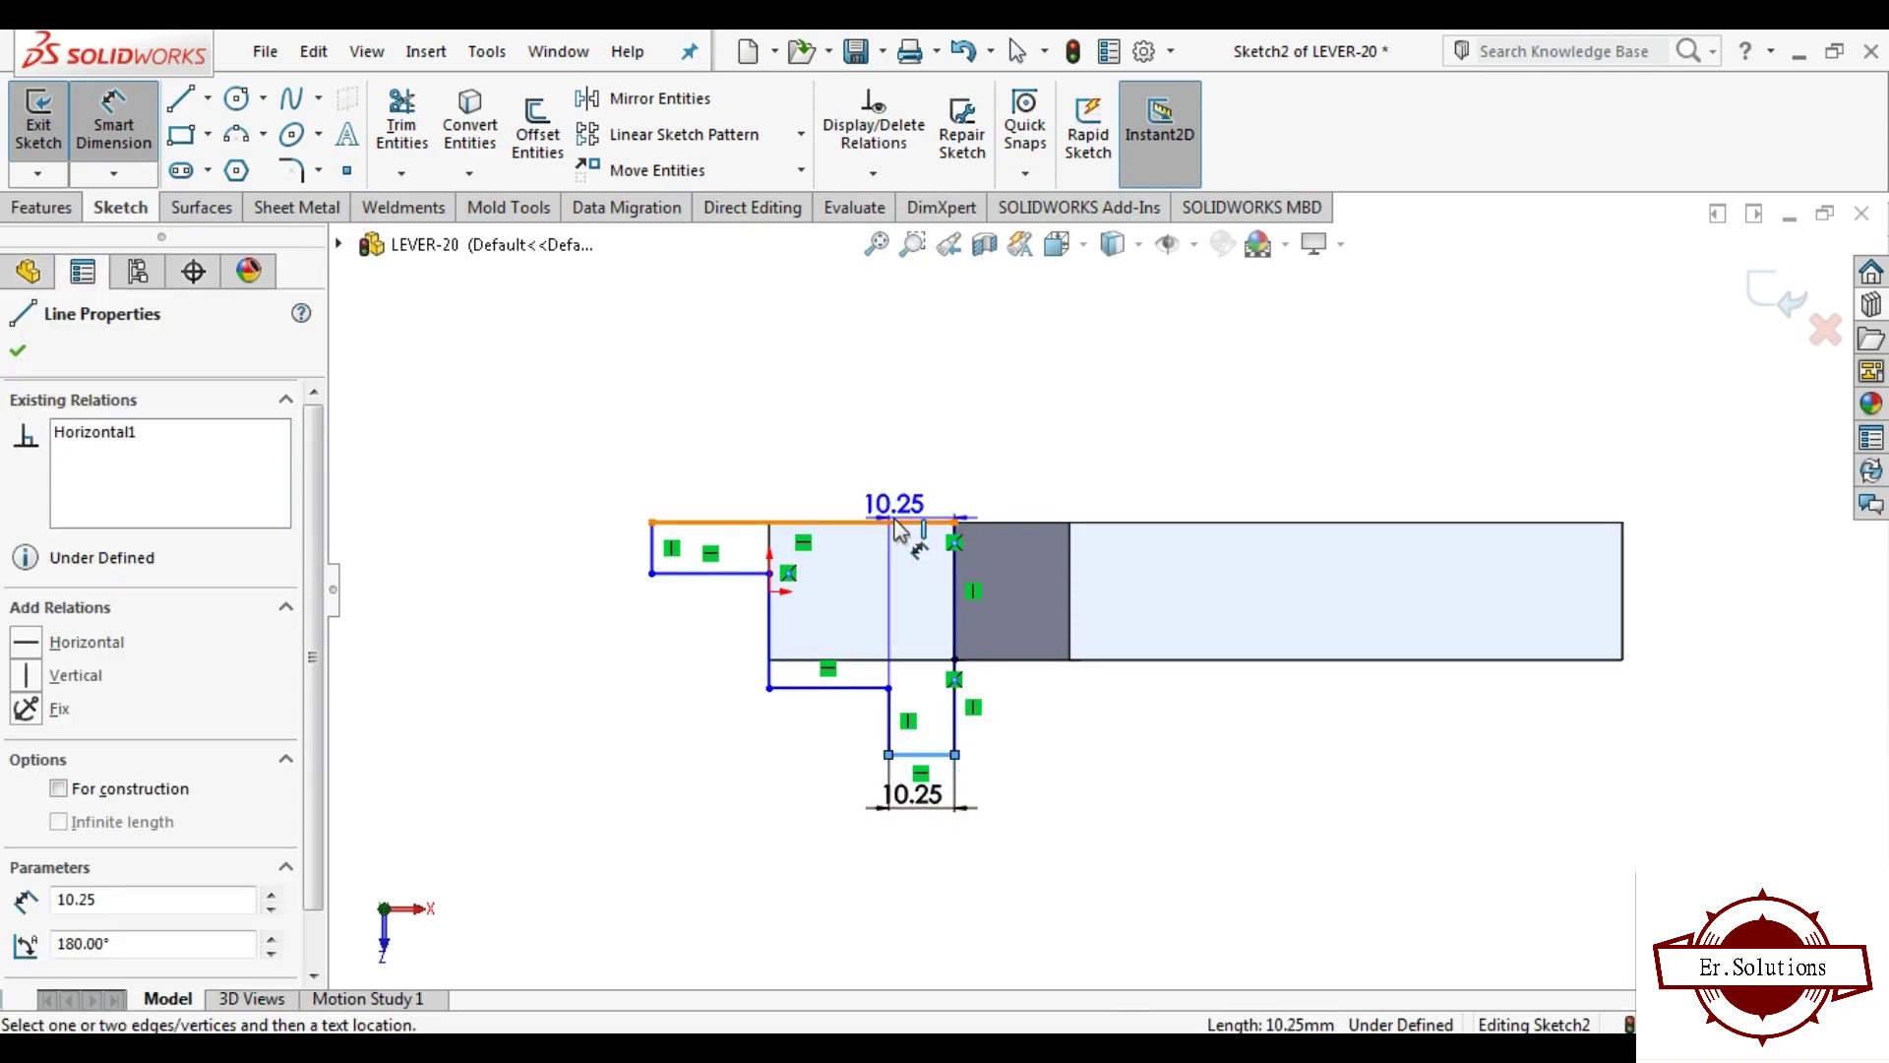
click(888, 523)
click(1061, 630)
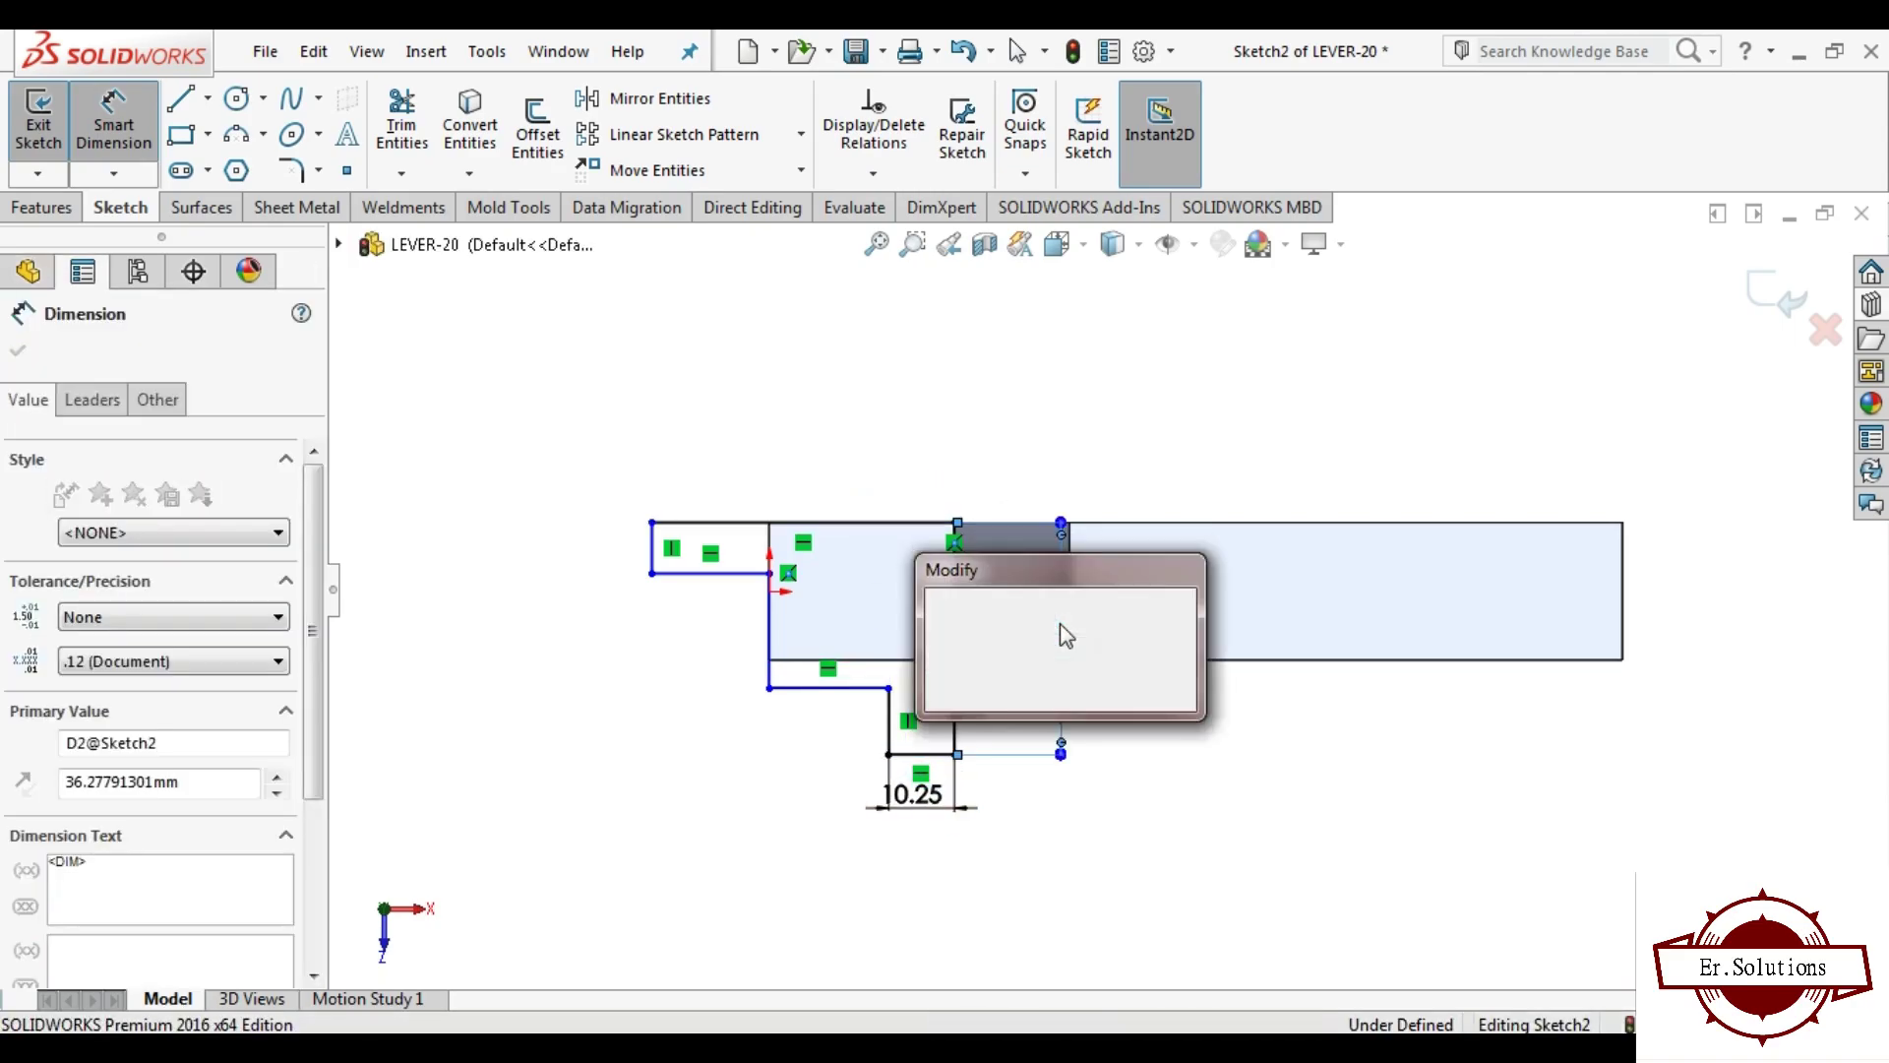
text(28.5)
key(Return)
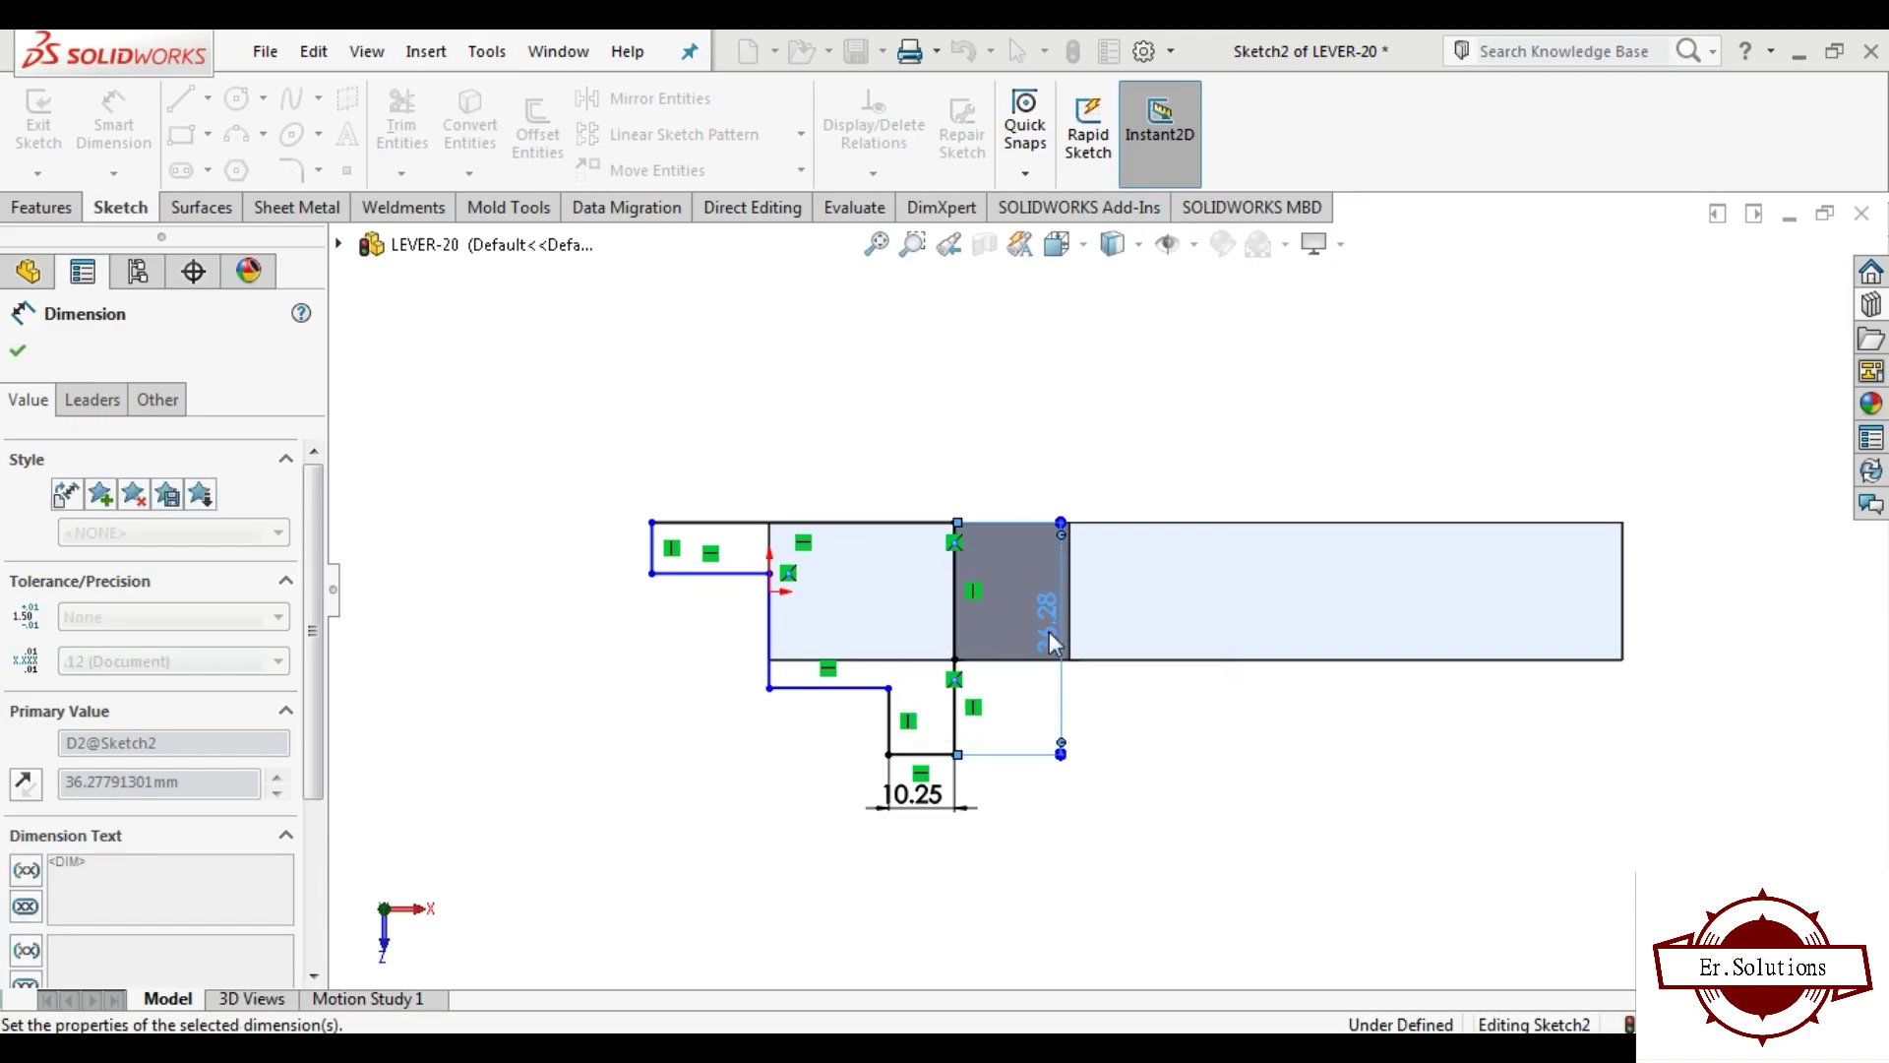
double_click(1048, 595)
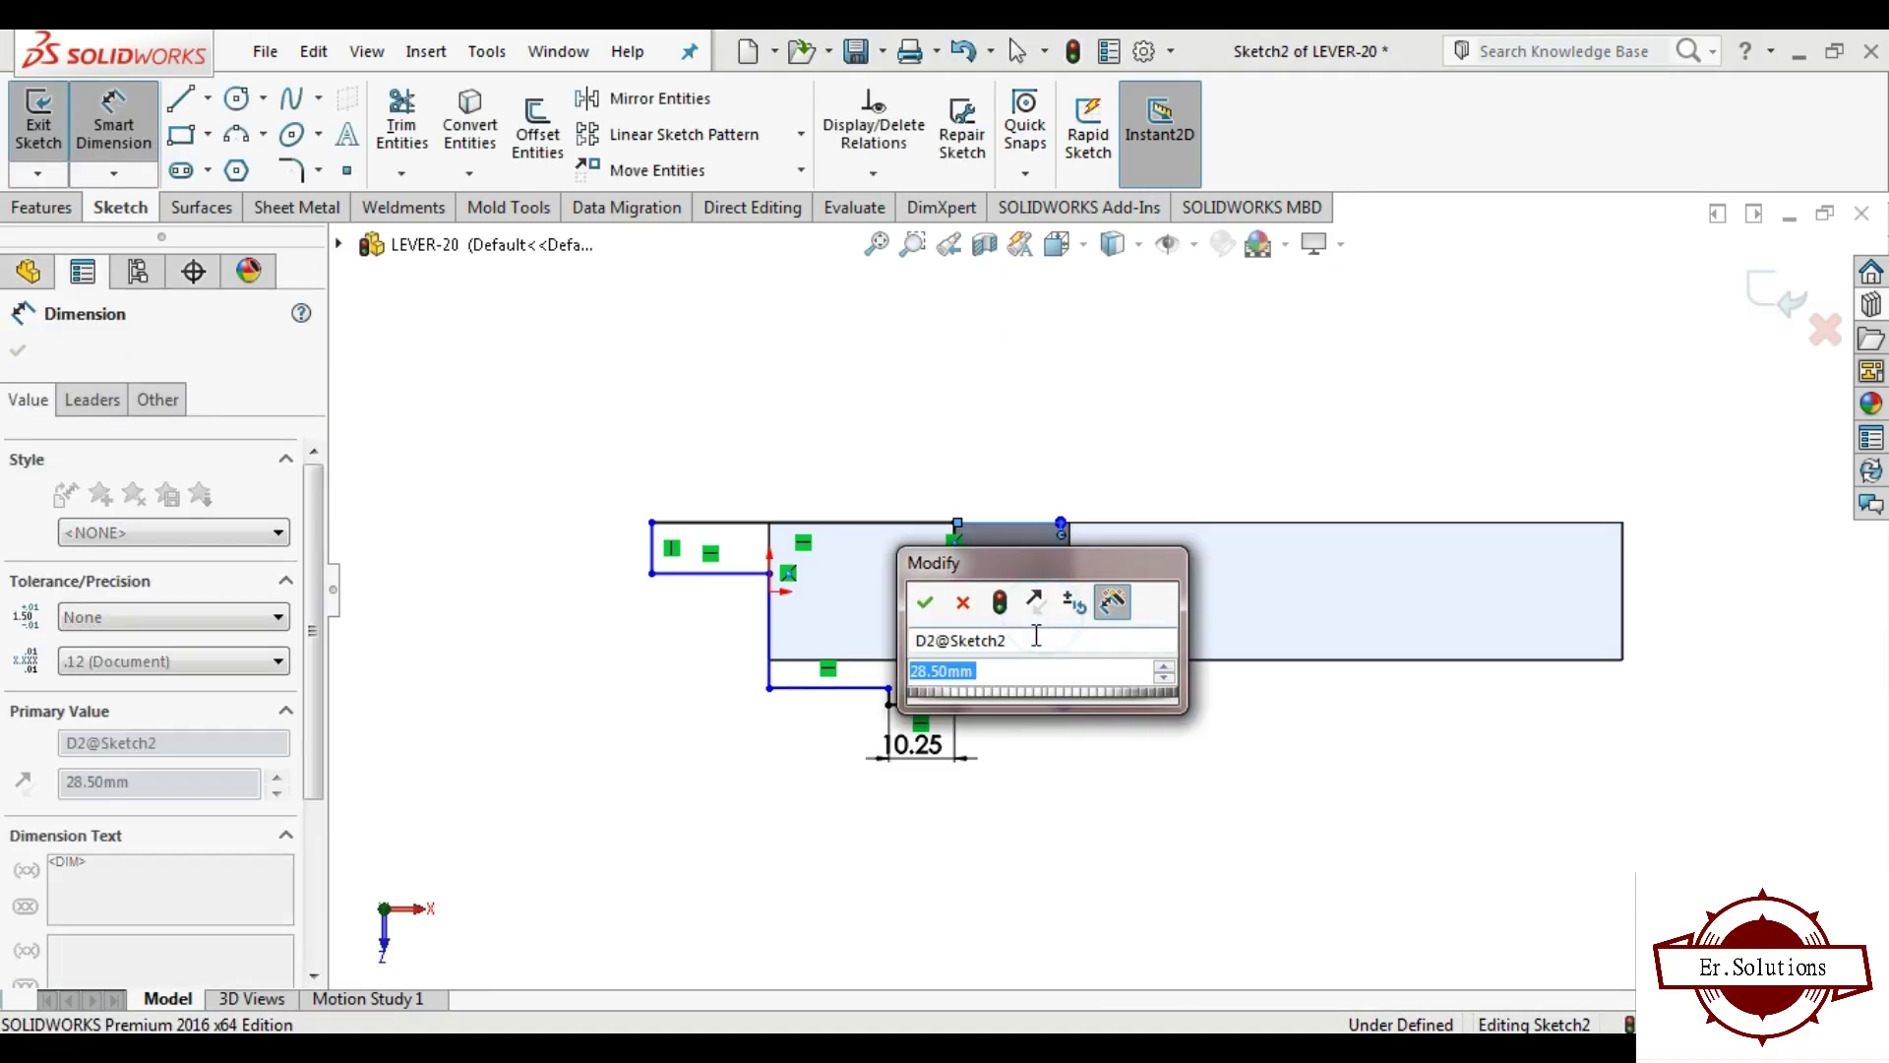
text(3)
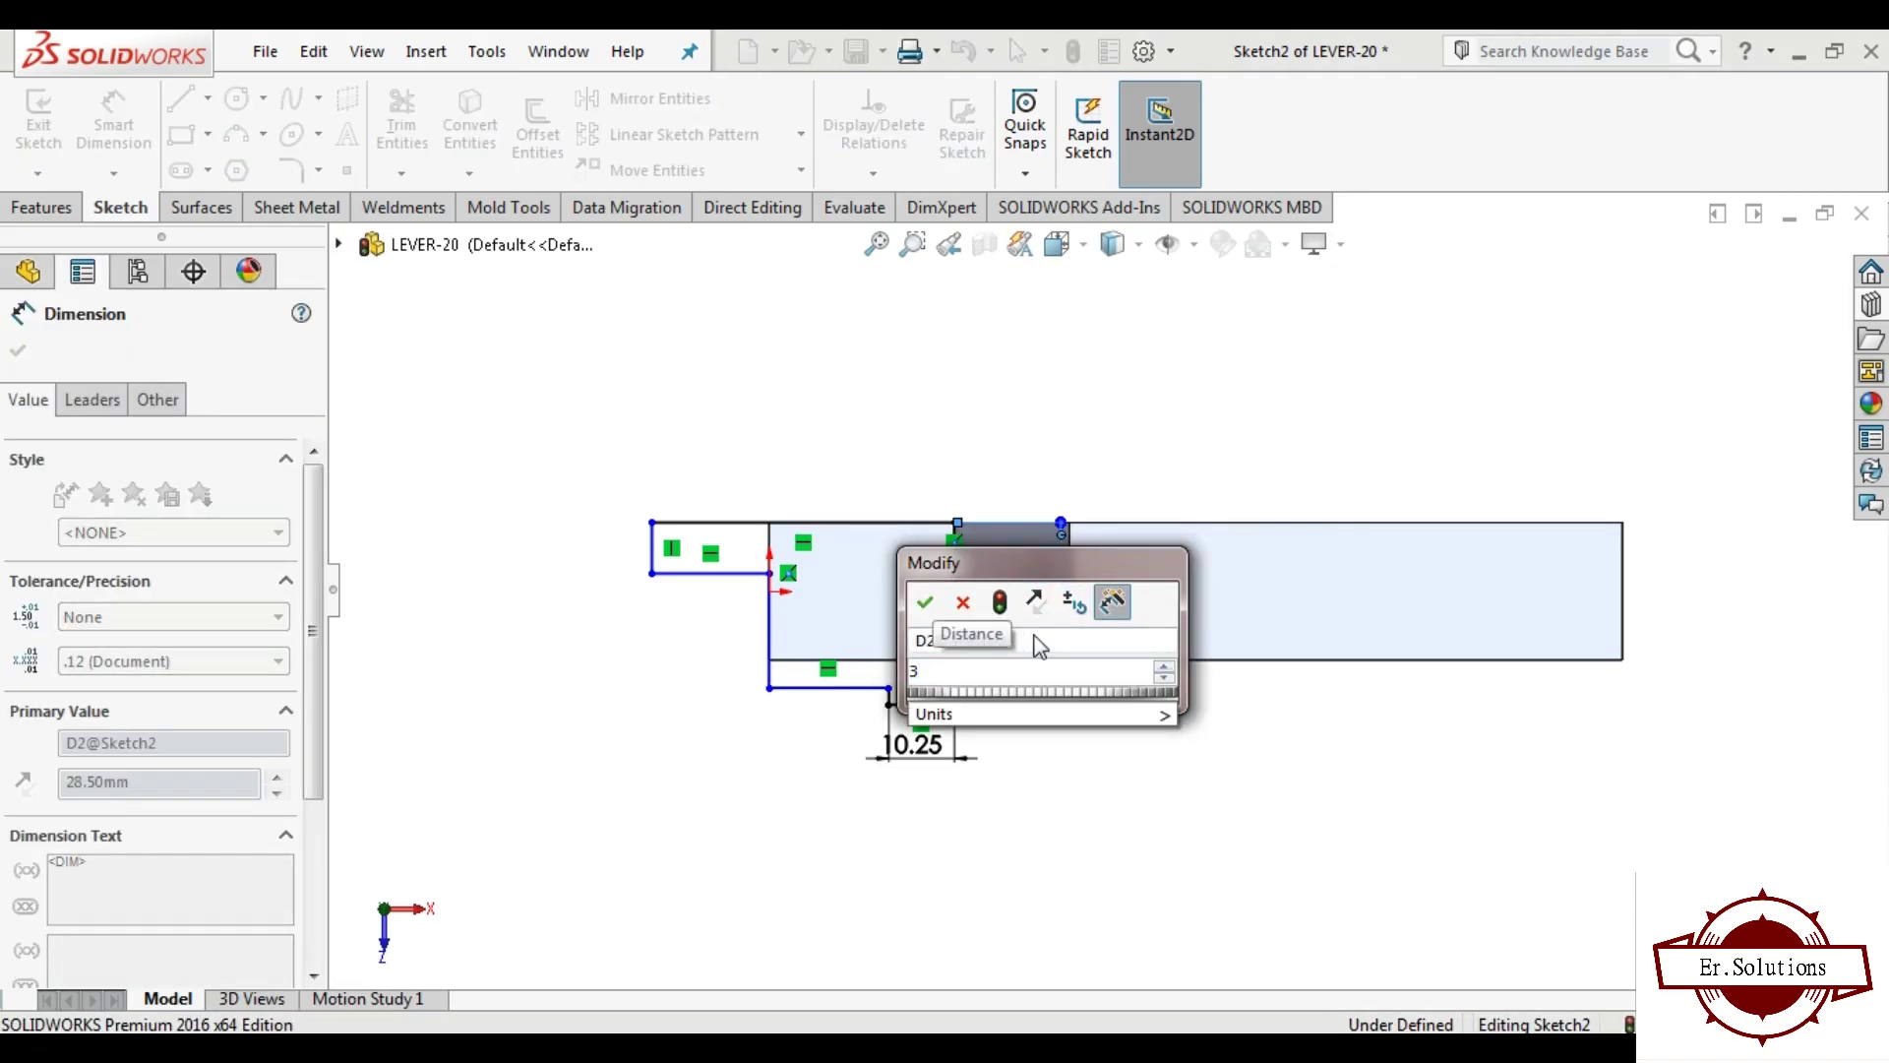
text(8.5)
key(Return)
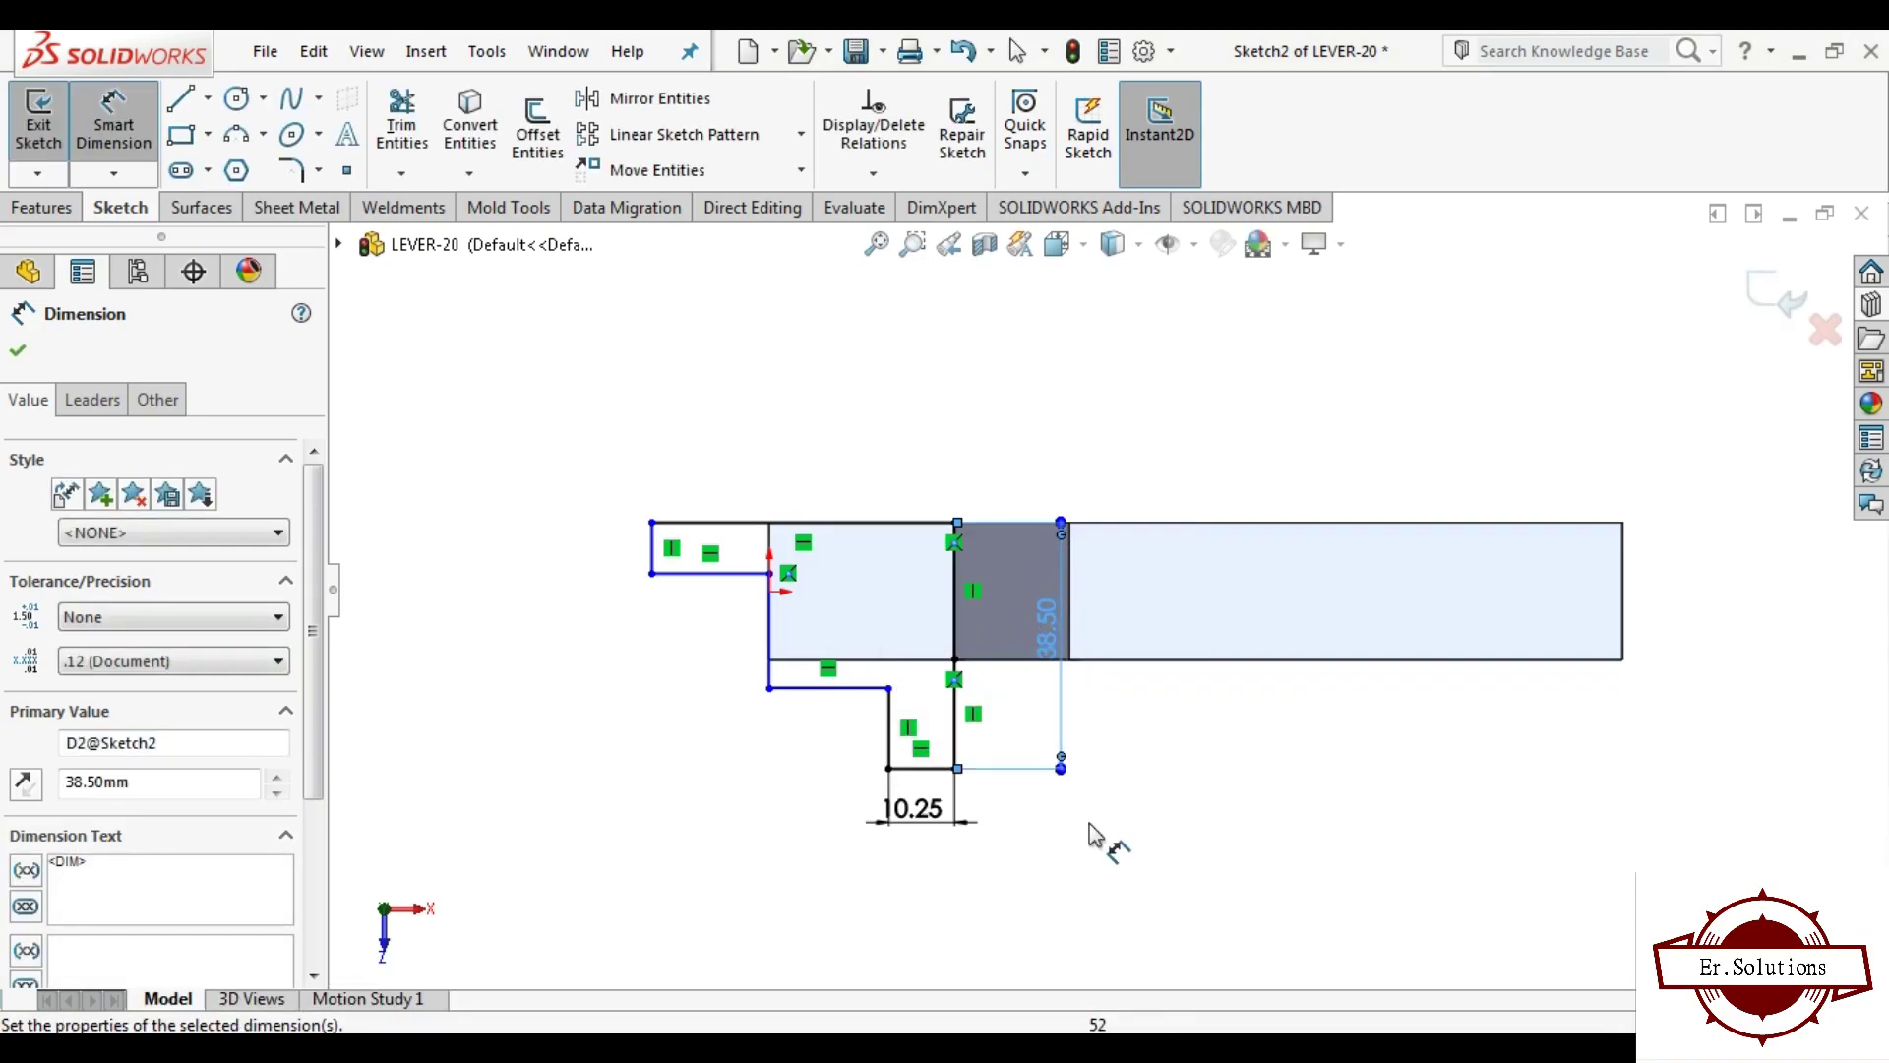
click(1094, 835)
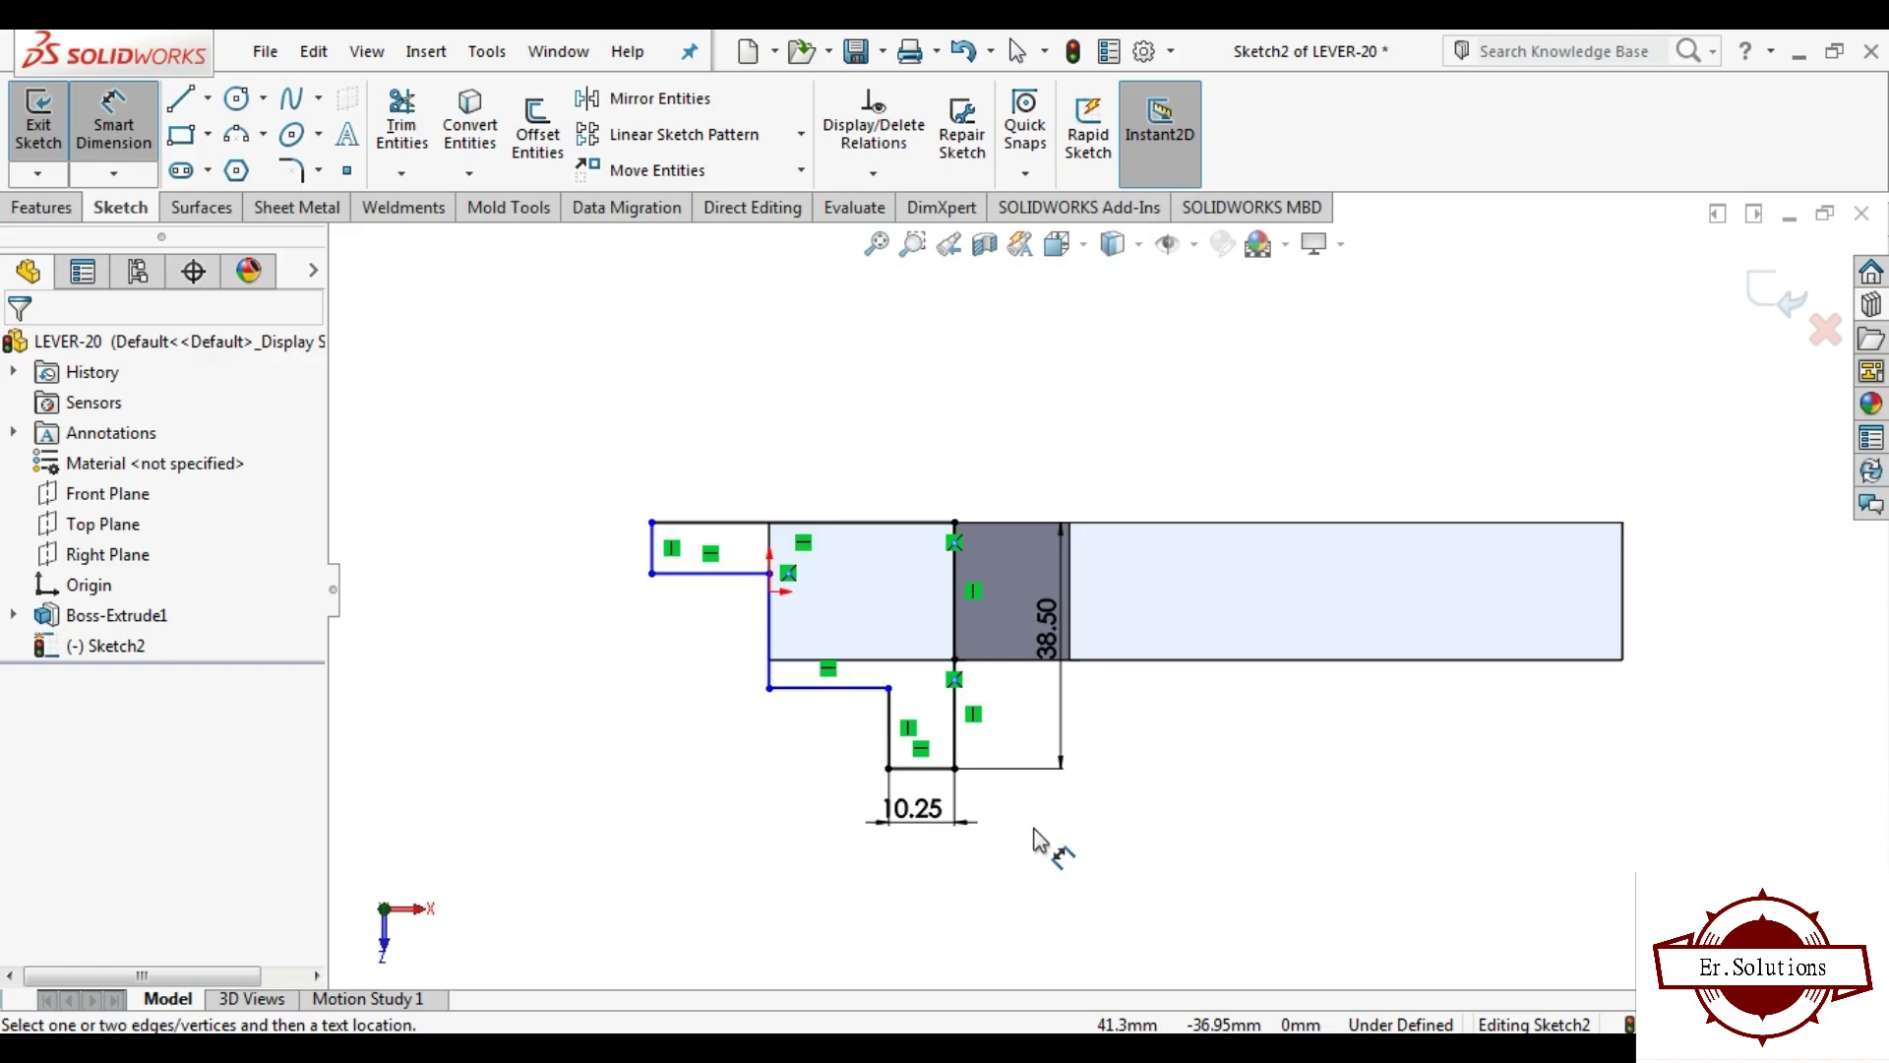
Step: Dimension the left height of the outline to 24.50 mm
click(836, 688)
click(651, 522)
click(623, 632)
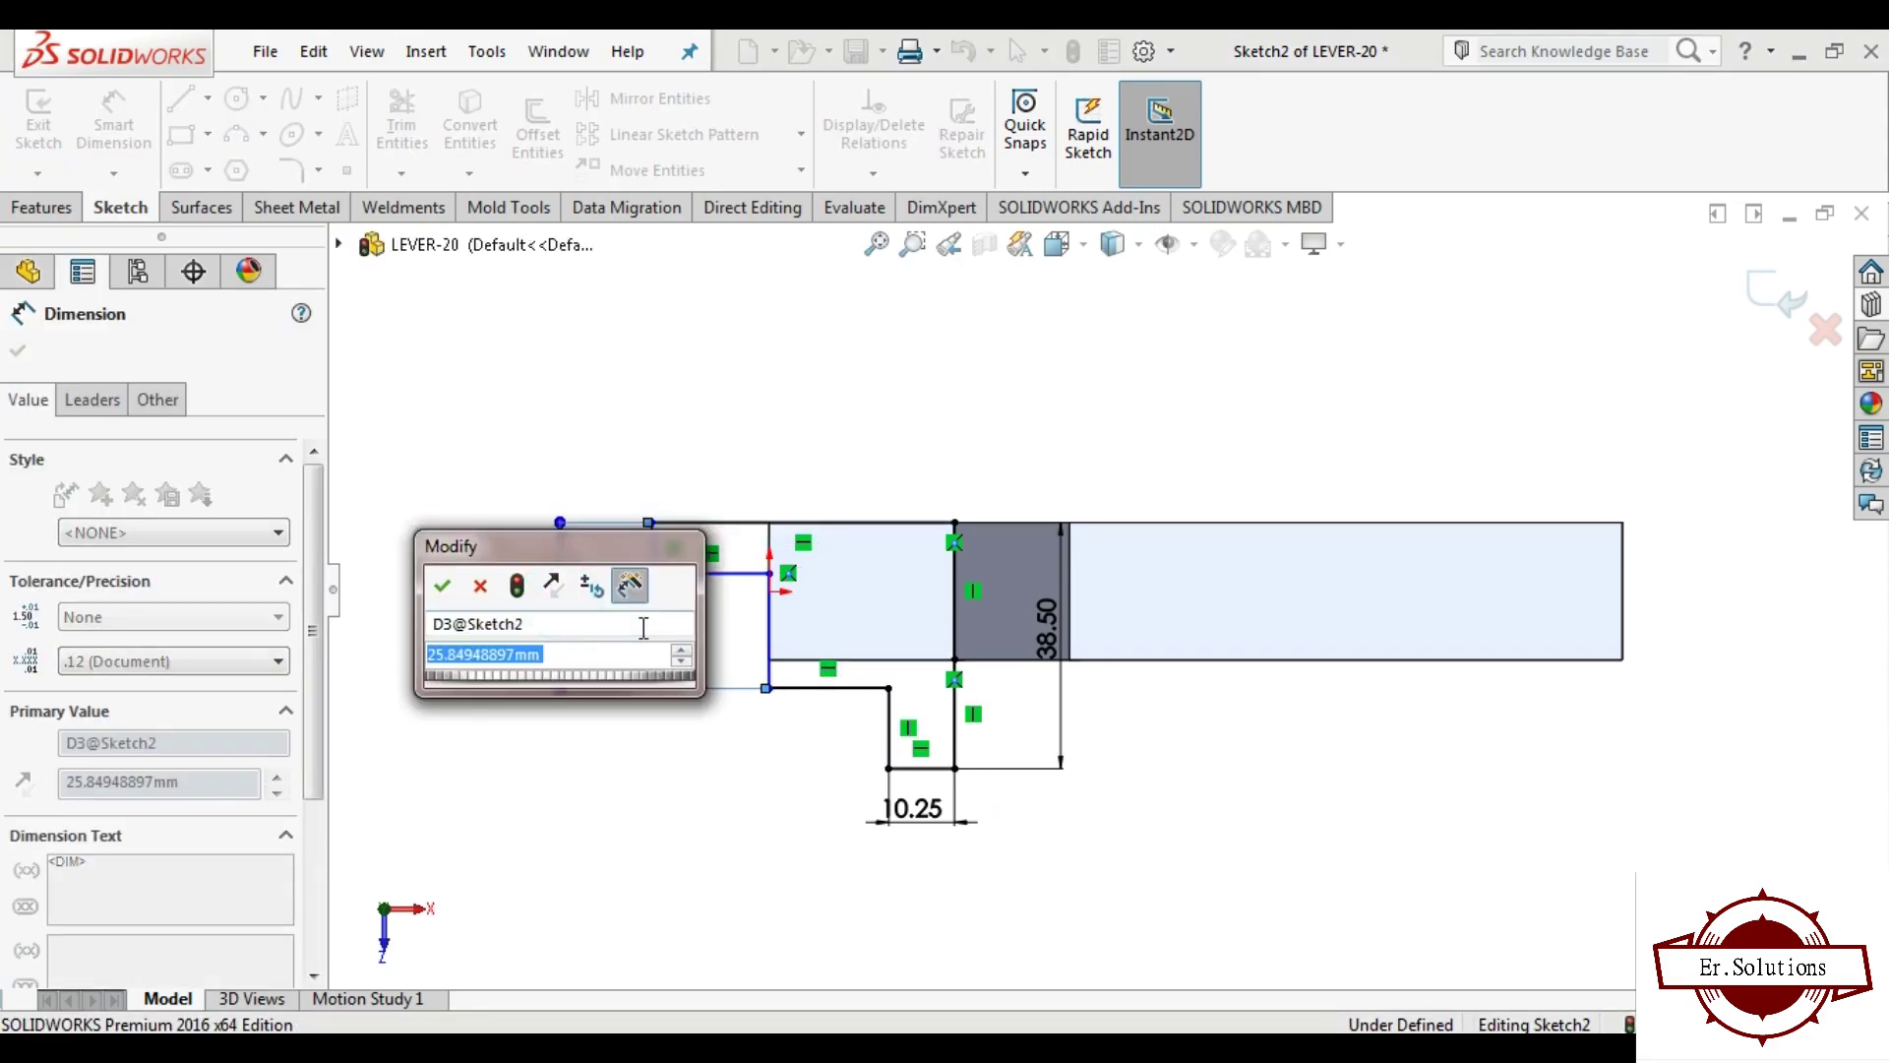
text(24.5)
key(Return)
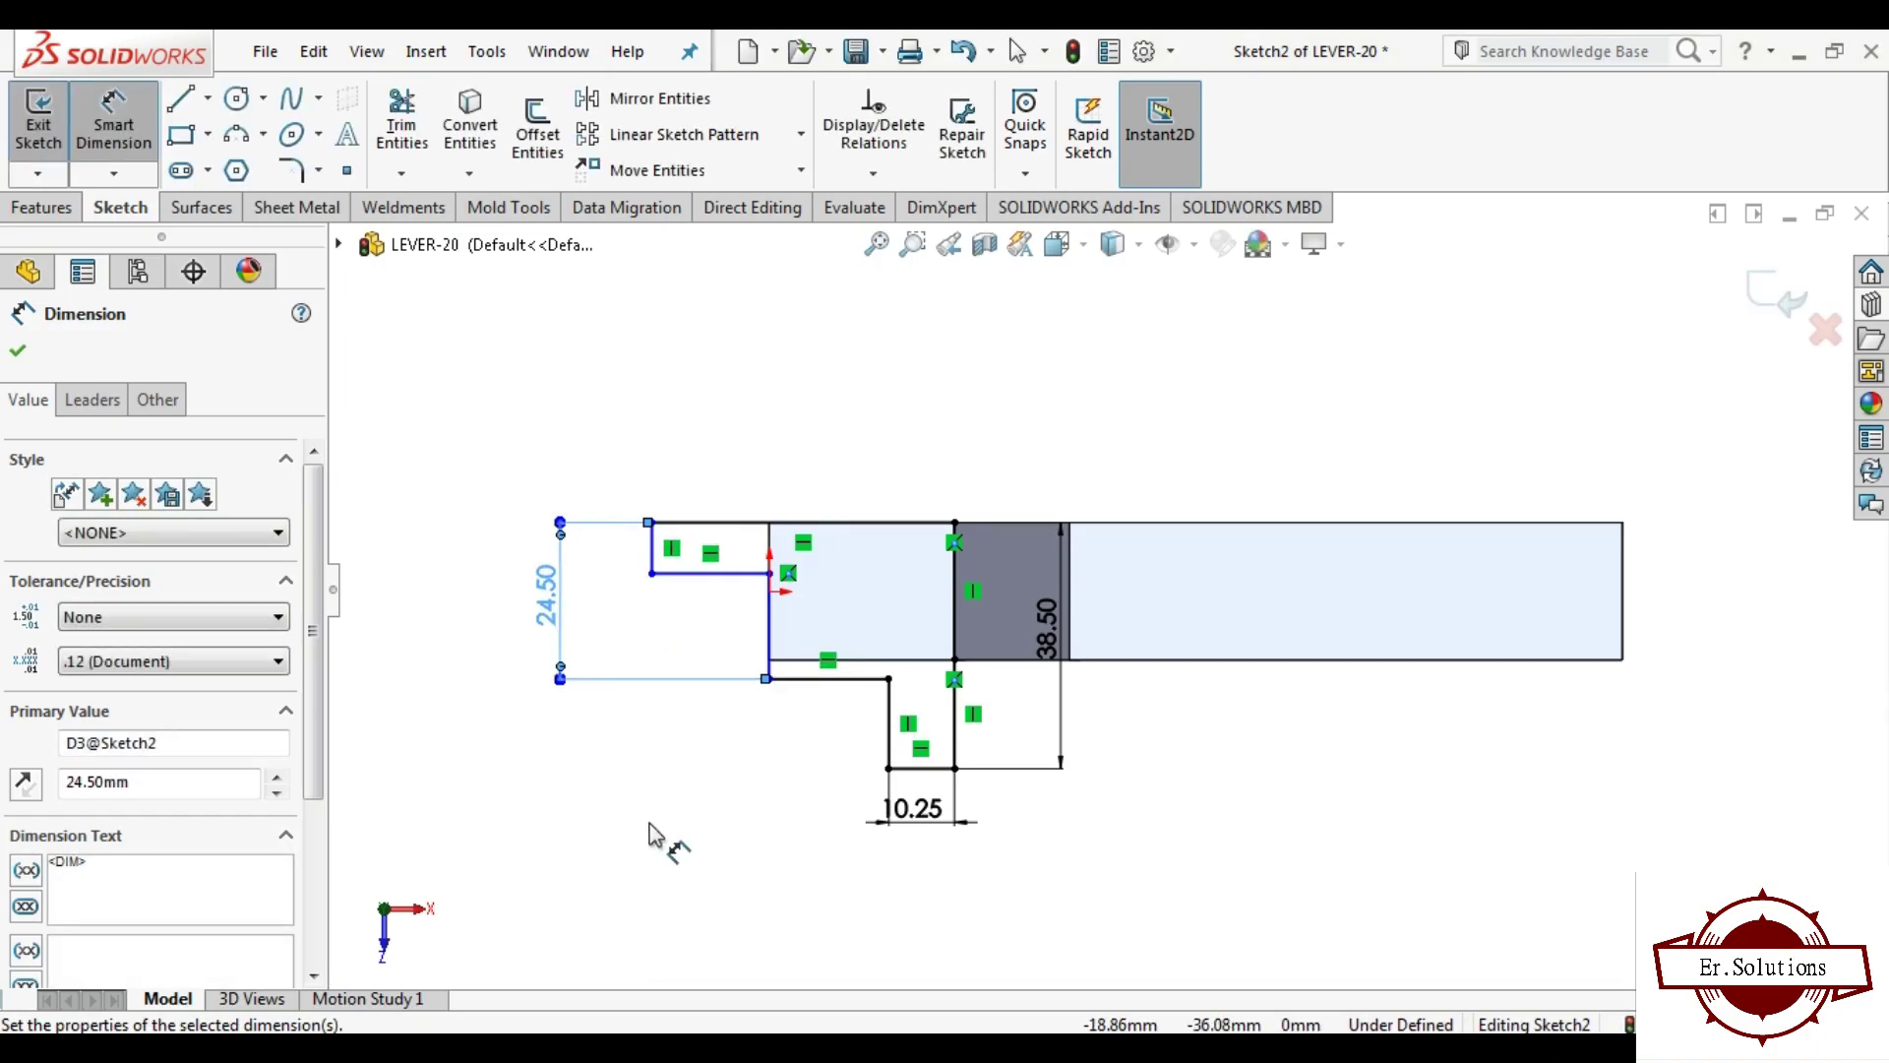
click(650, 821)
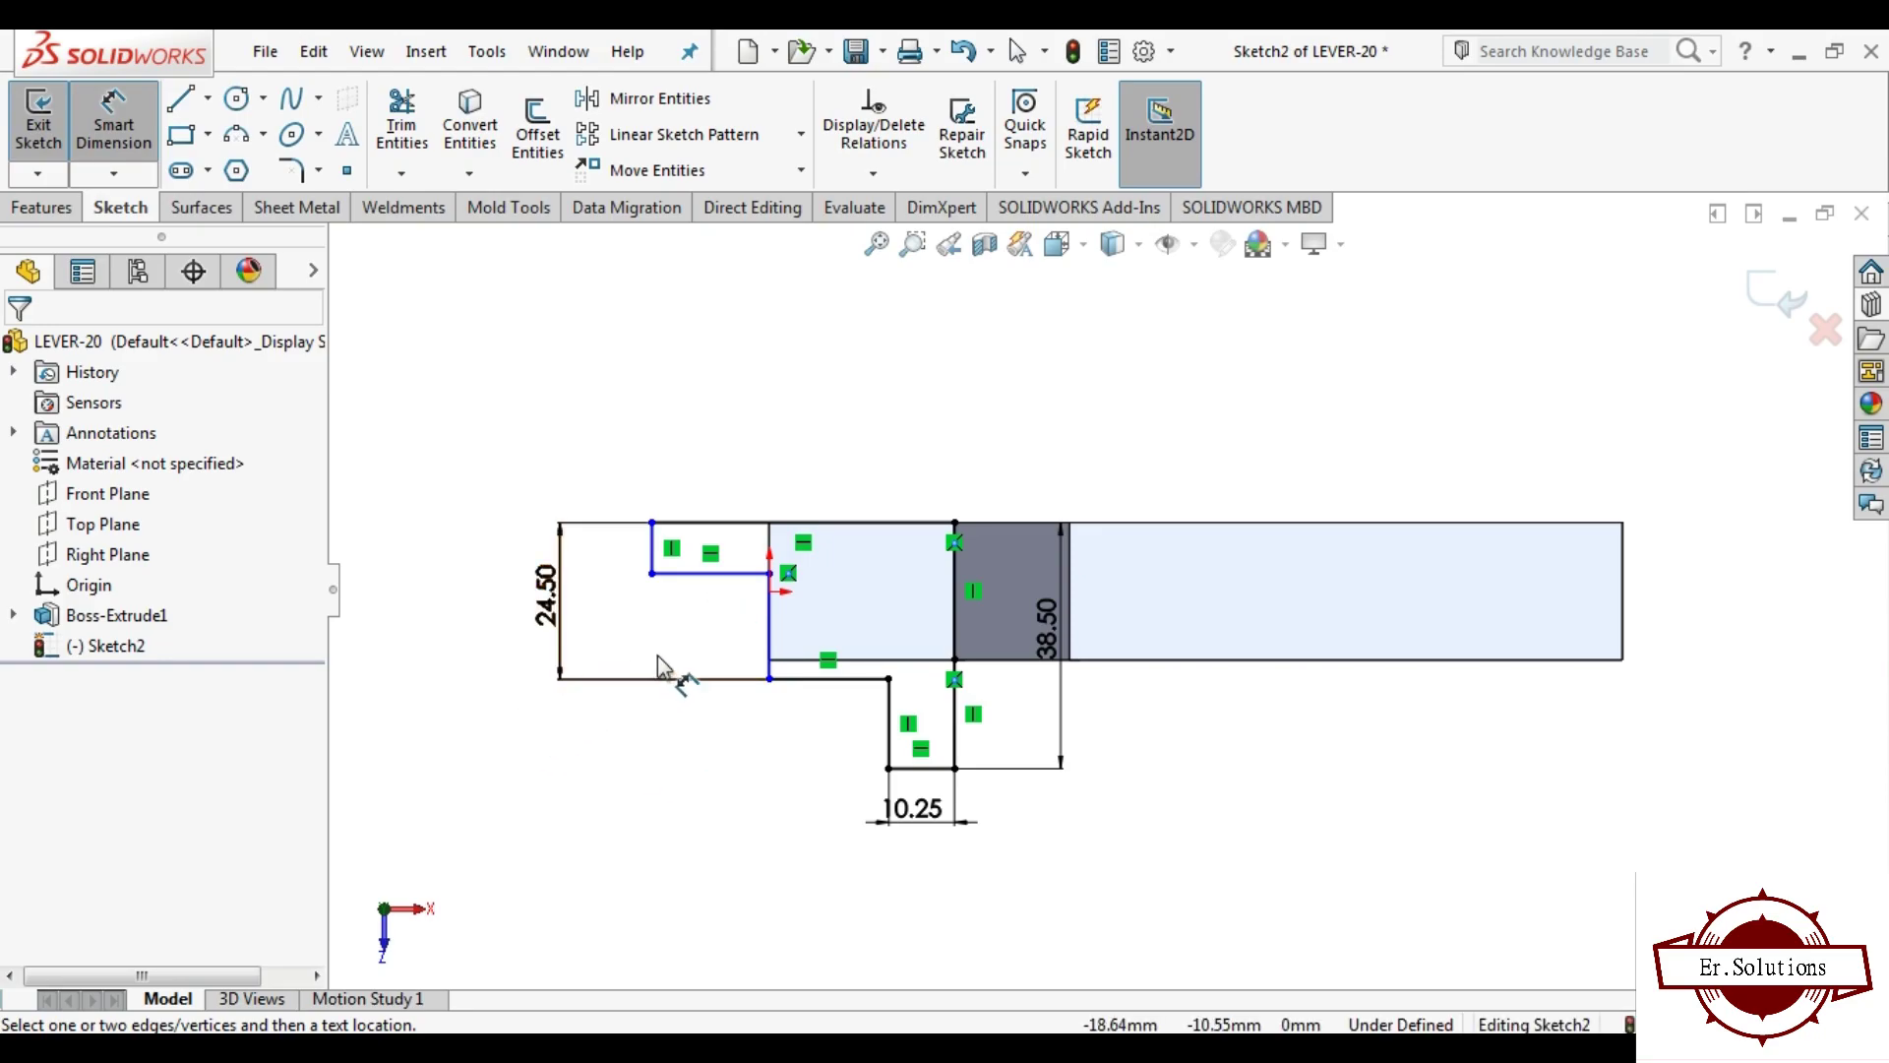
Step: Dimension the short top step width to 14 mm
click(740, 581)
click(700, 447)
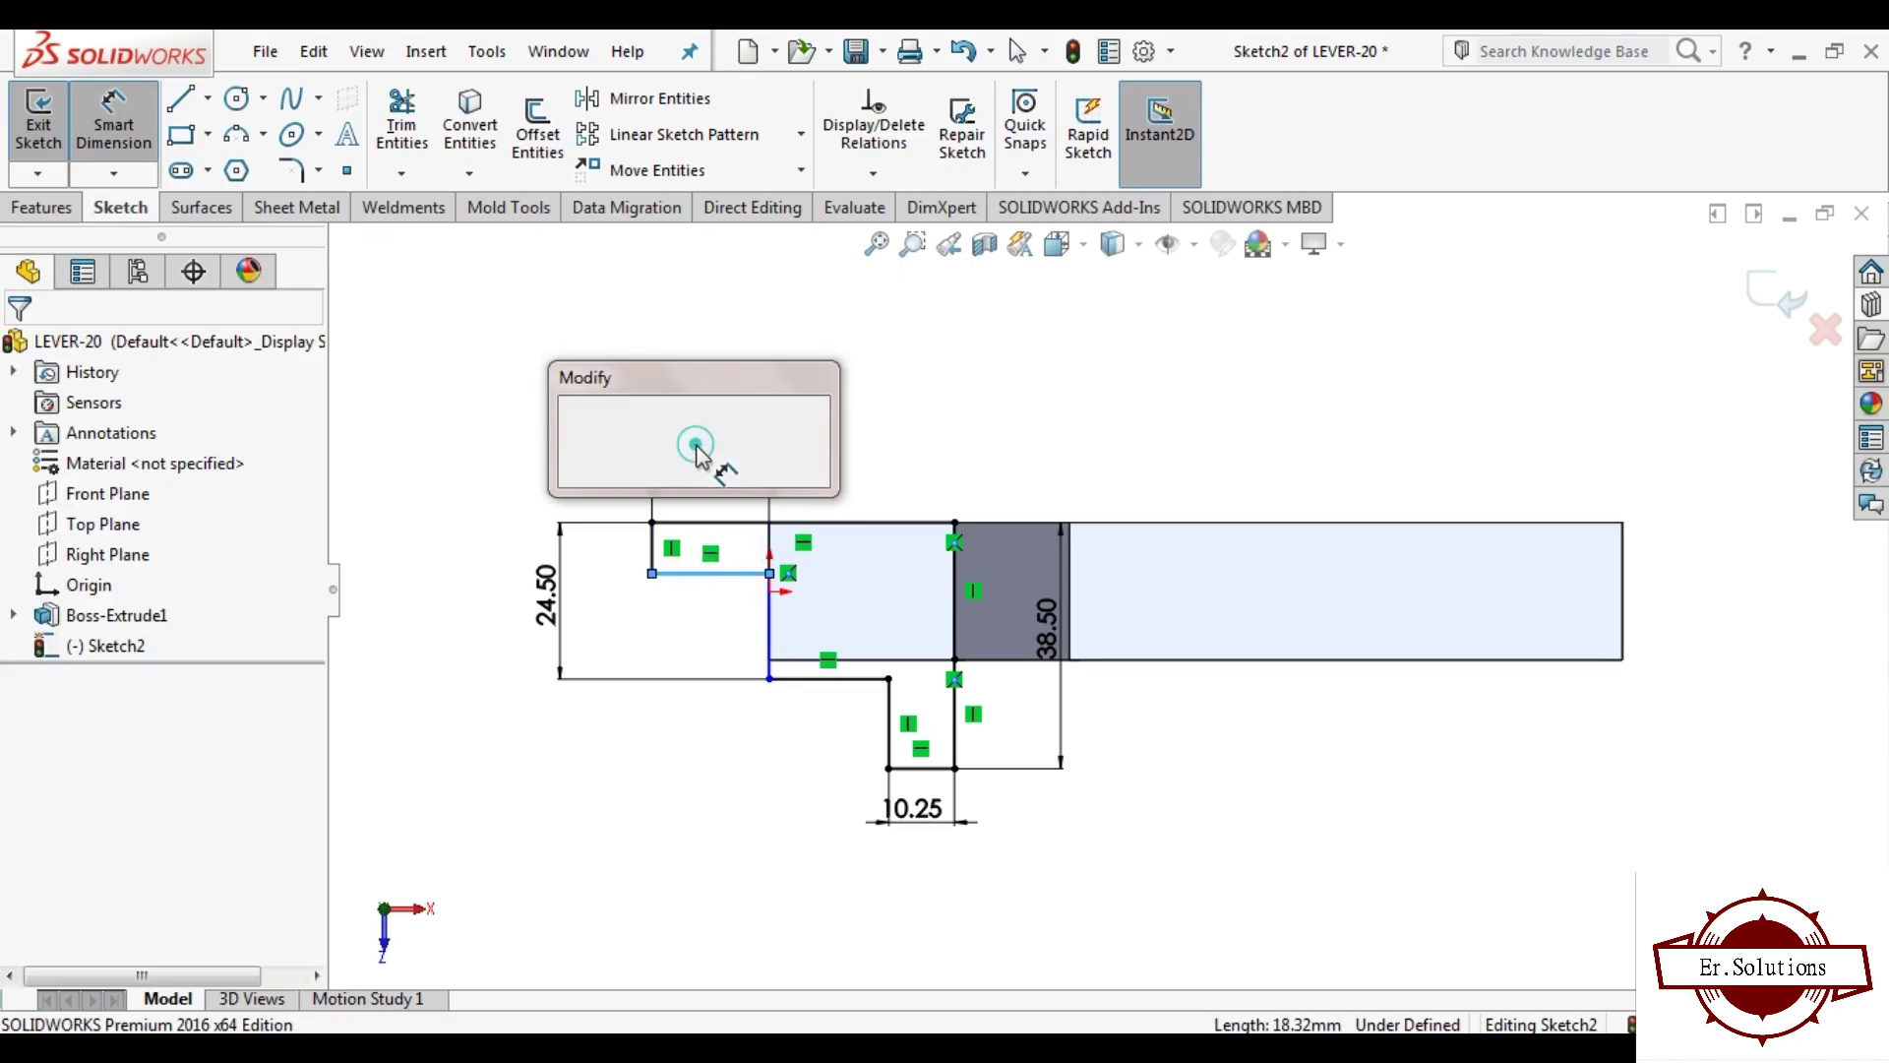
text(1)
key(Return)
key(Escape)
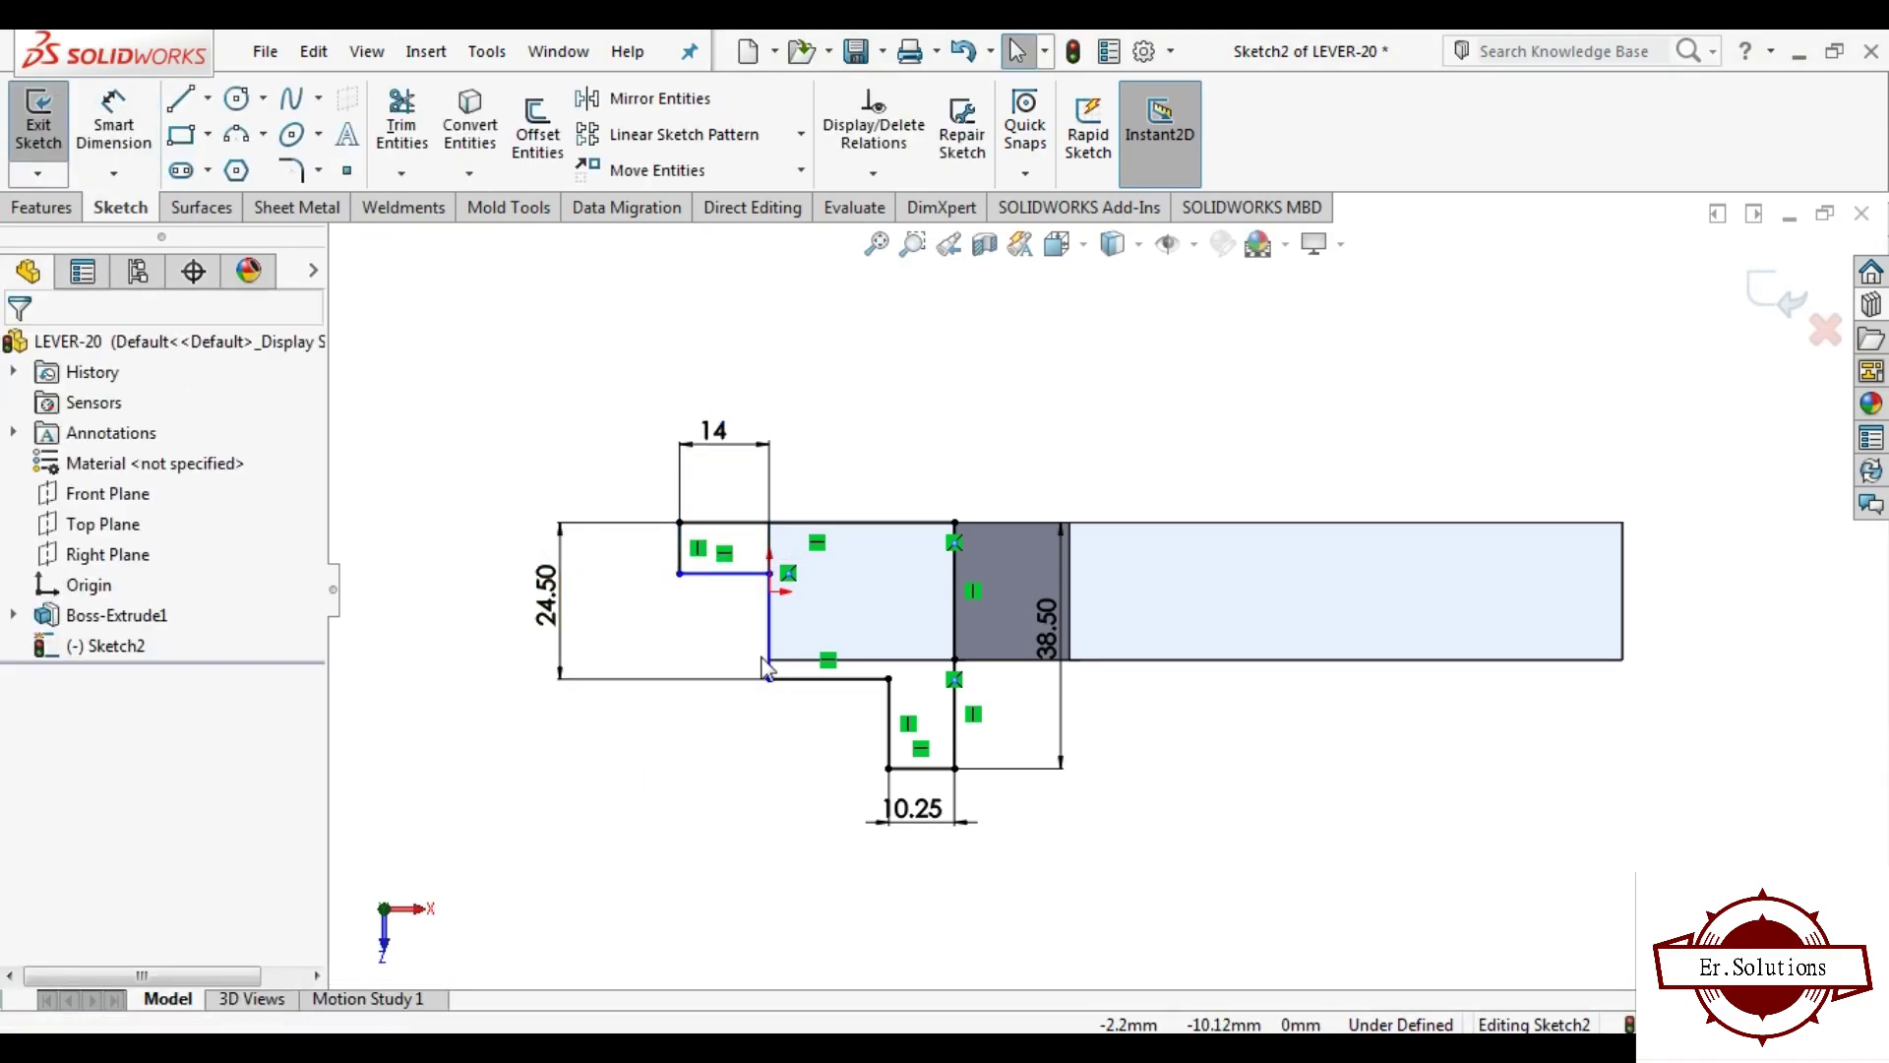
Step: Make the outline's inner vertical line collinear with the bar's vertical edge
scroll(777, 669, down, 2)
scroll(777, 669, down, 3)
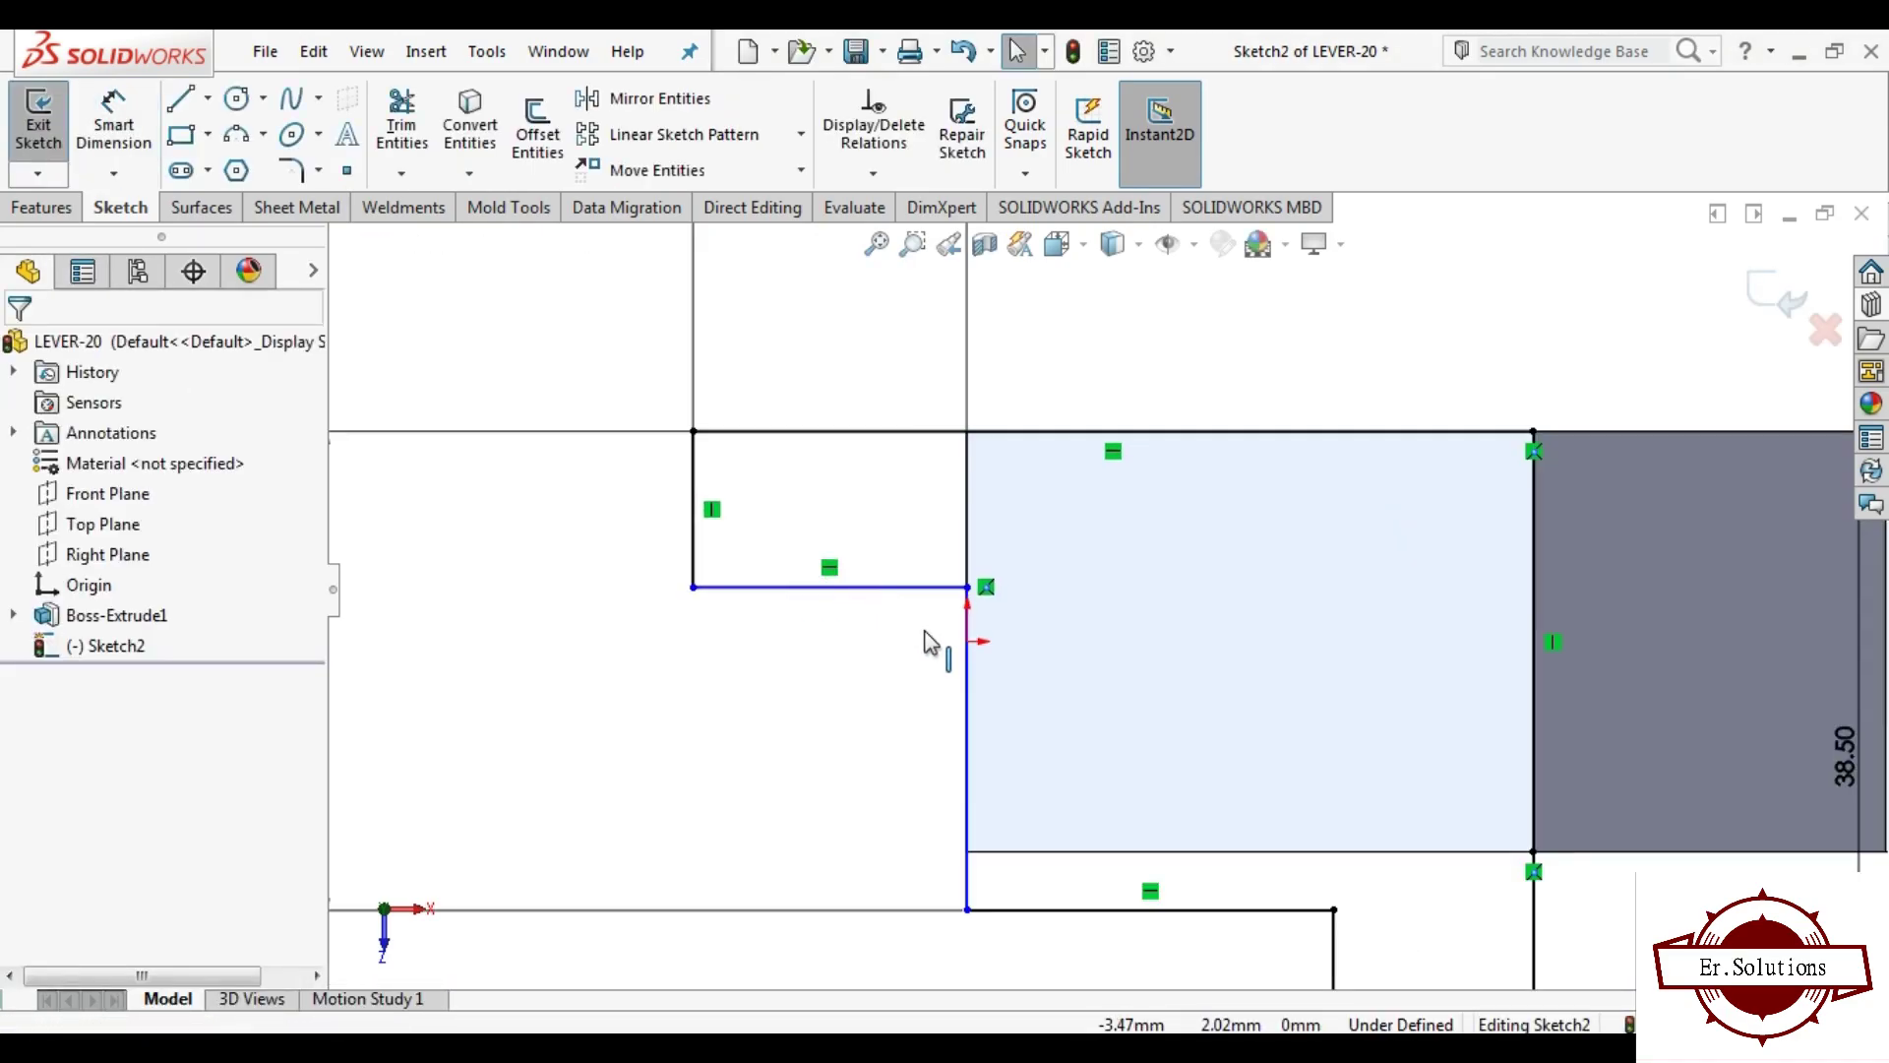
click(962, 665)
ctrl+click(967, 556)
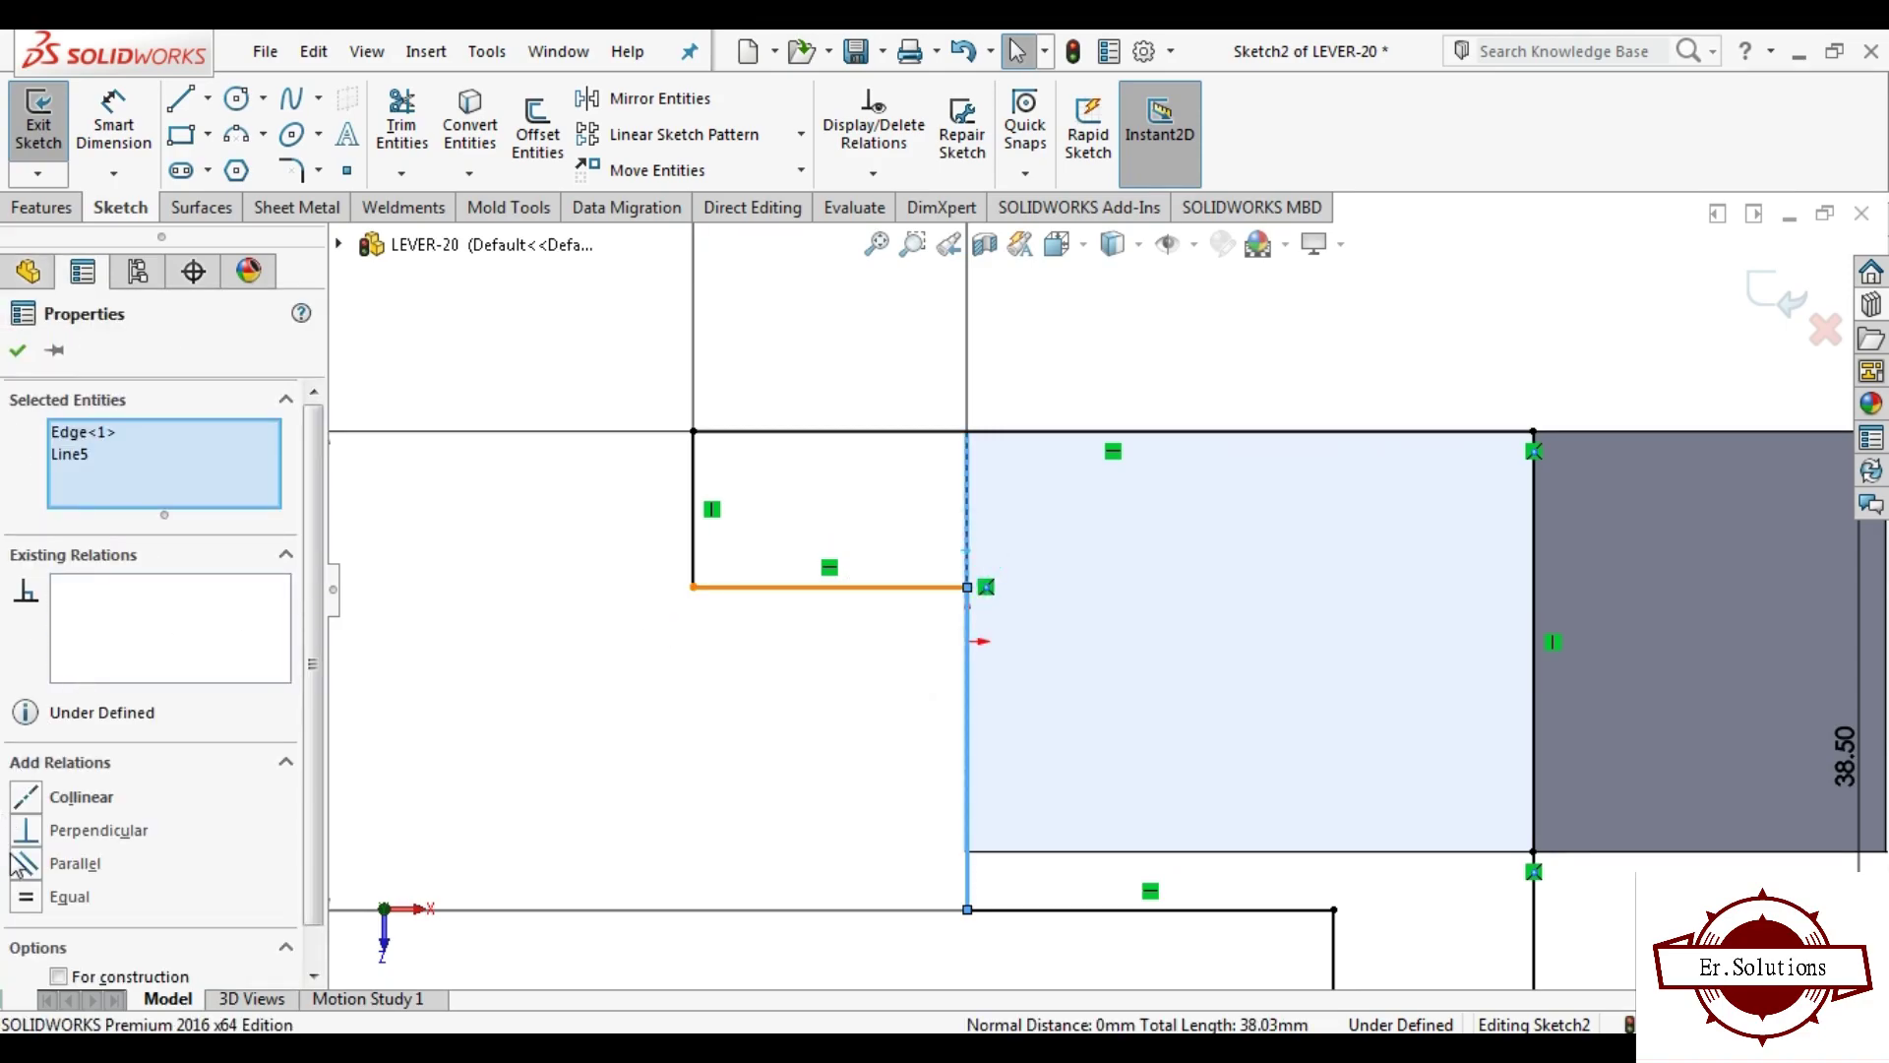
click(27, 797)
click(654, 750)
scroll(689, 753, up, 3)
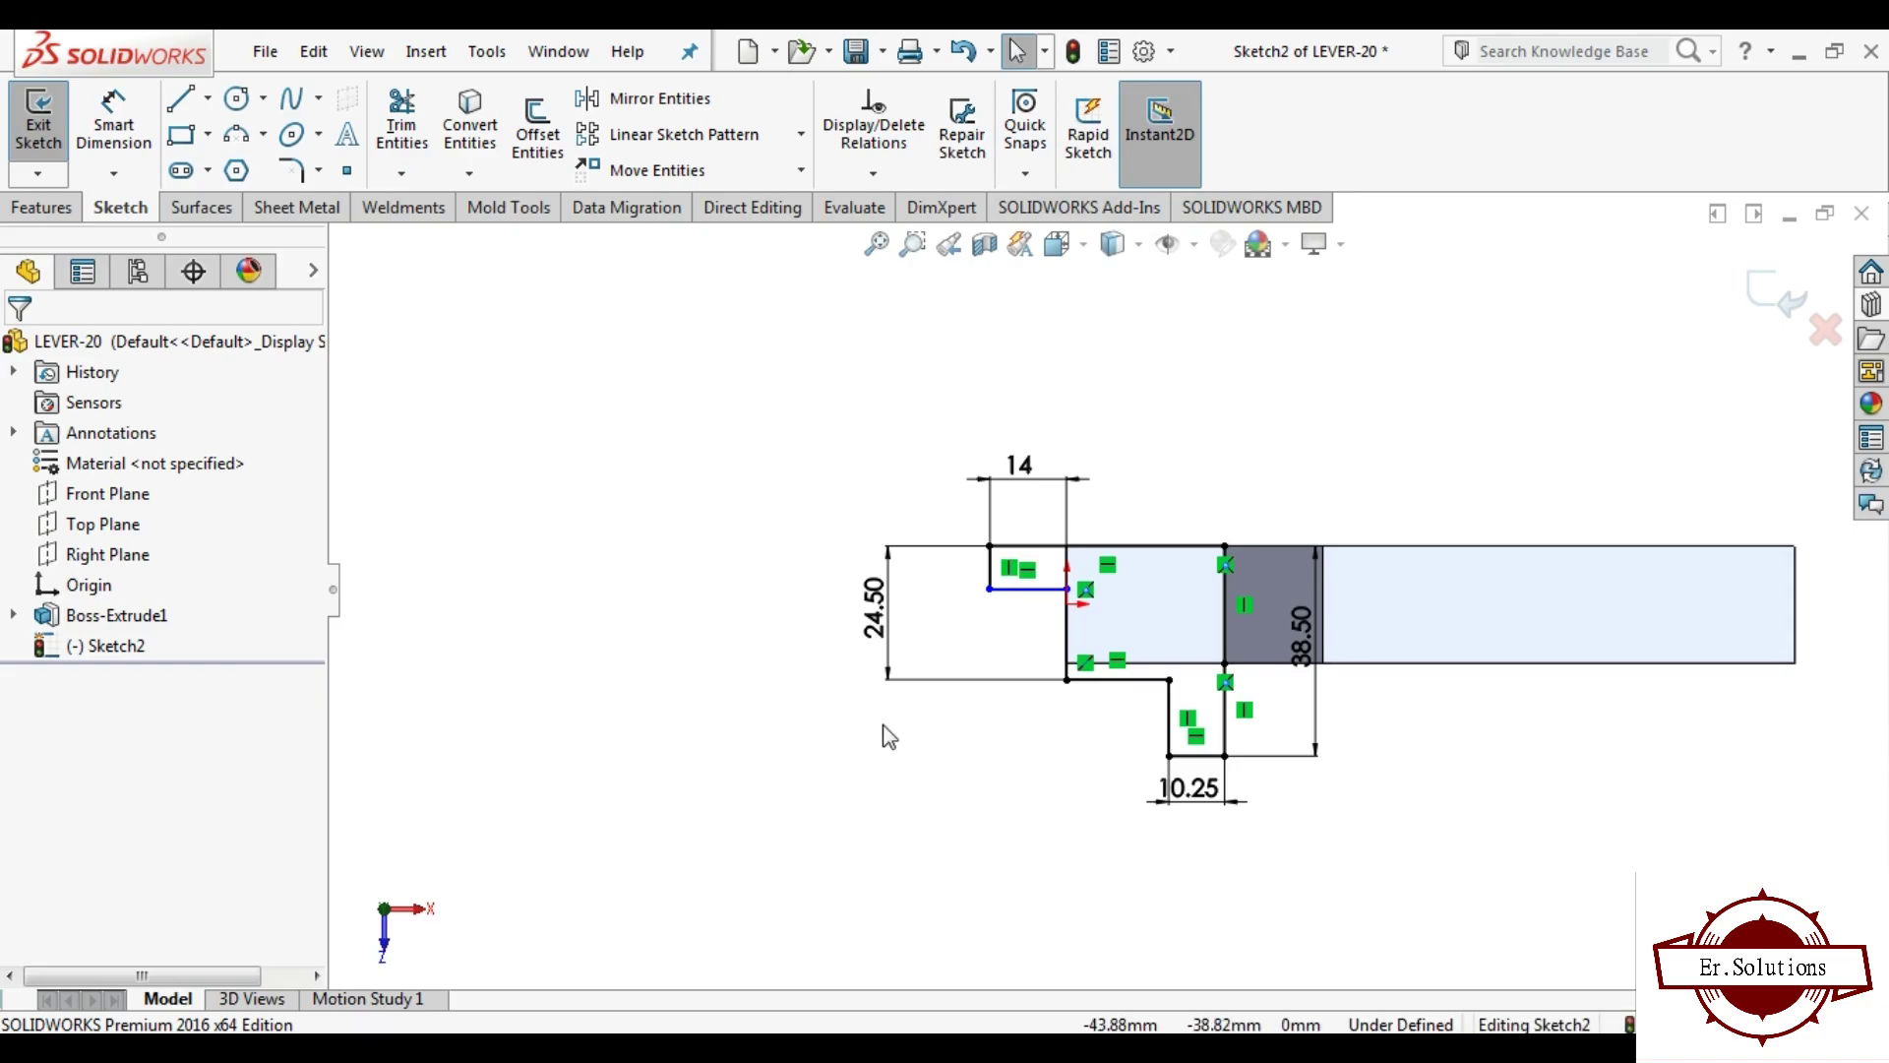
Step: Dimension the short step's vertical line to 9.50 mm
click(114, 133)
scroll(887, 545, down, 3)
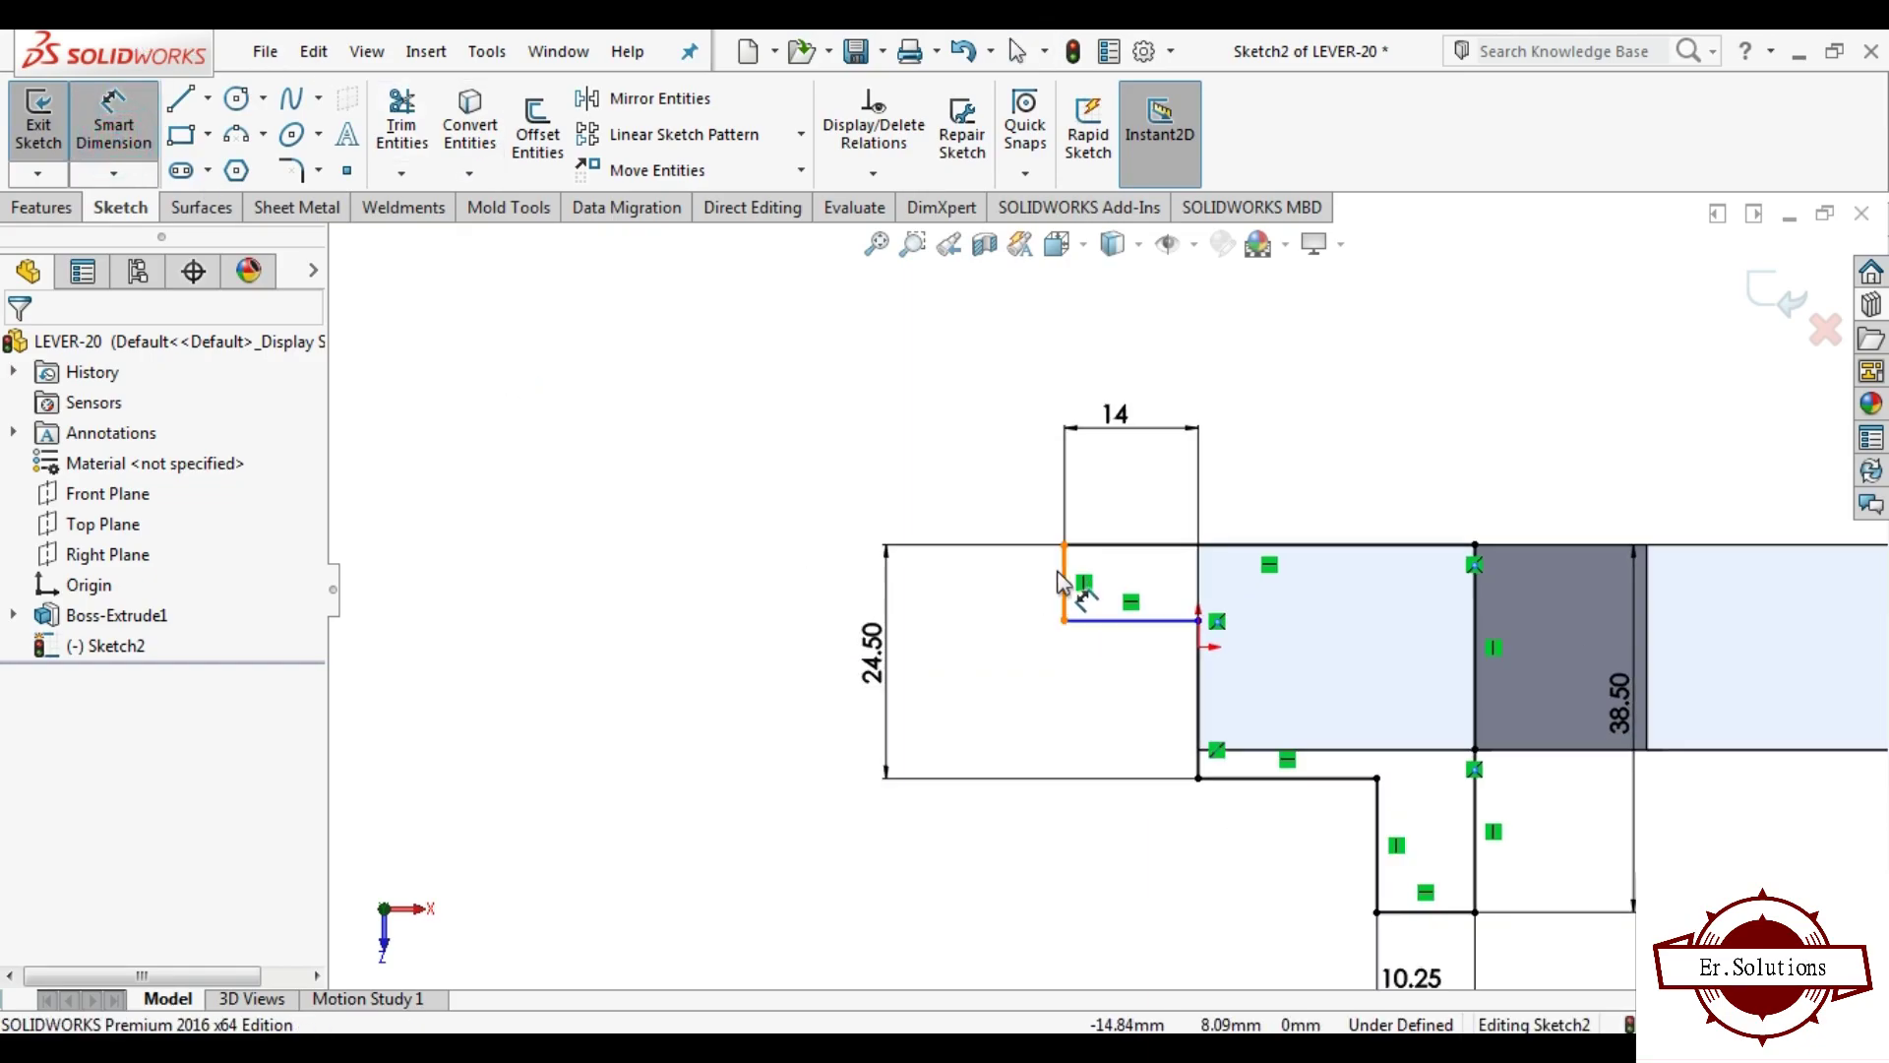
click(1063, 581)
click(1000, 590)
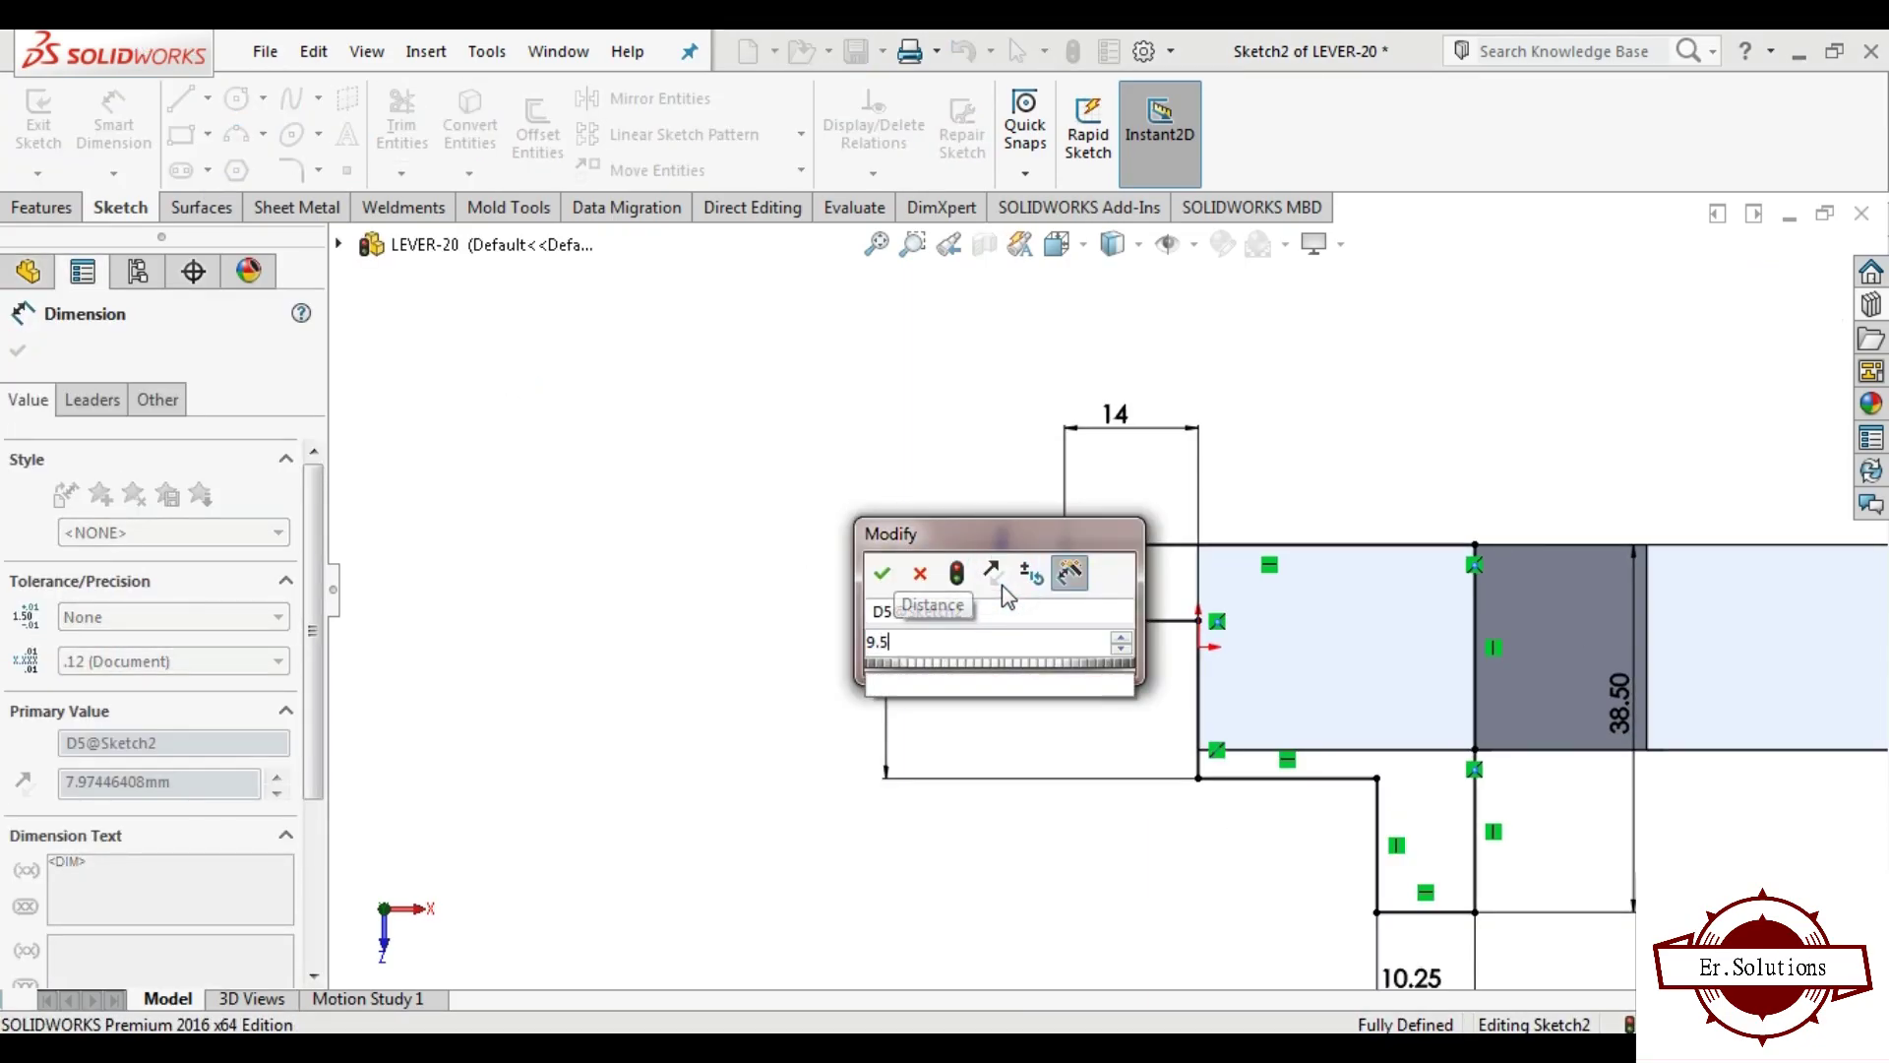
text(9.5)
key(Return)
scroll(994, 708, up, 3)
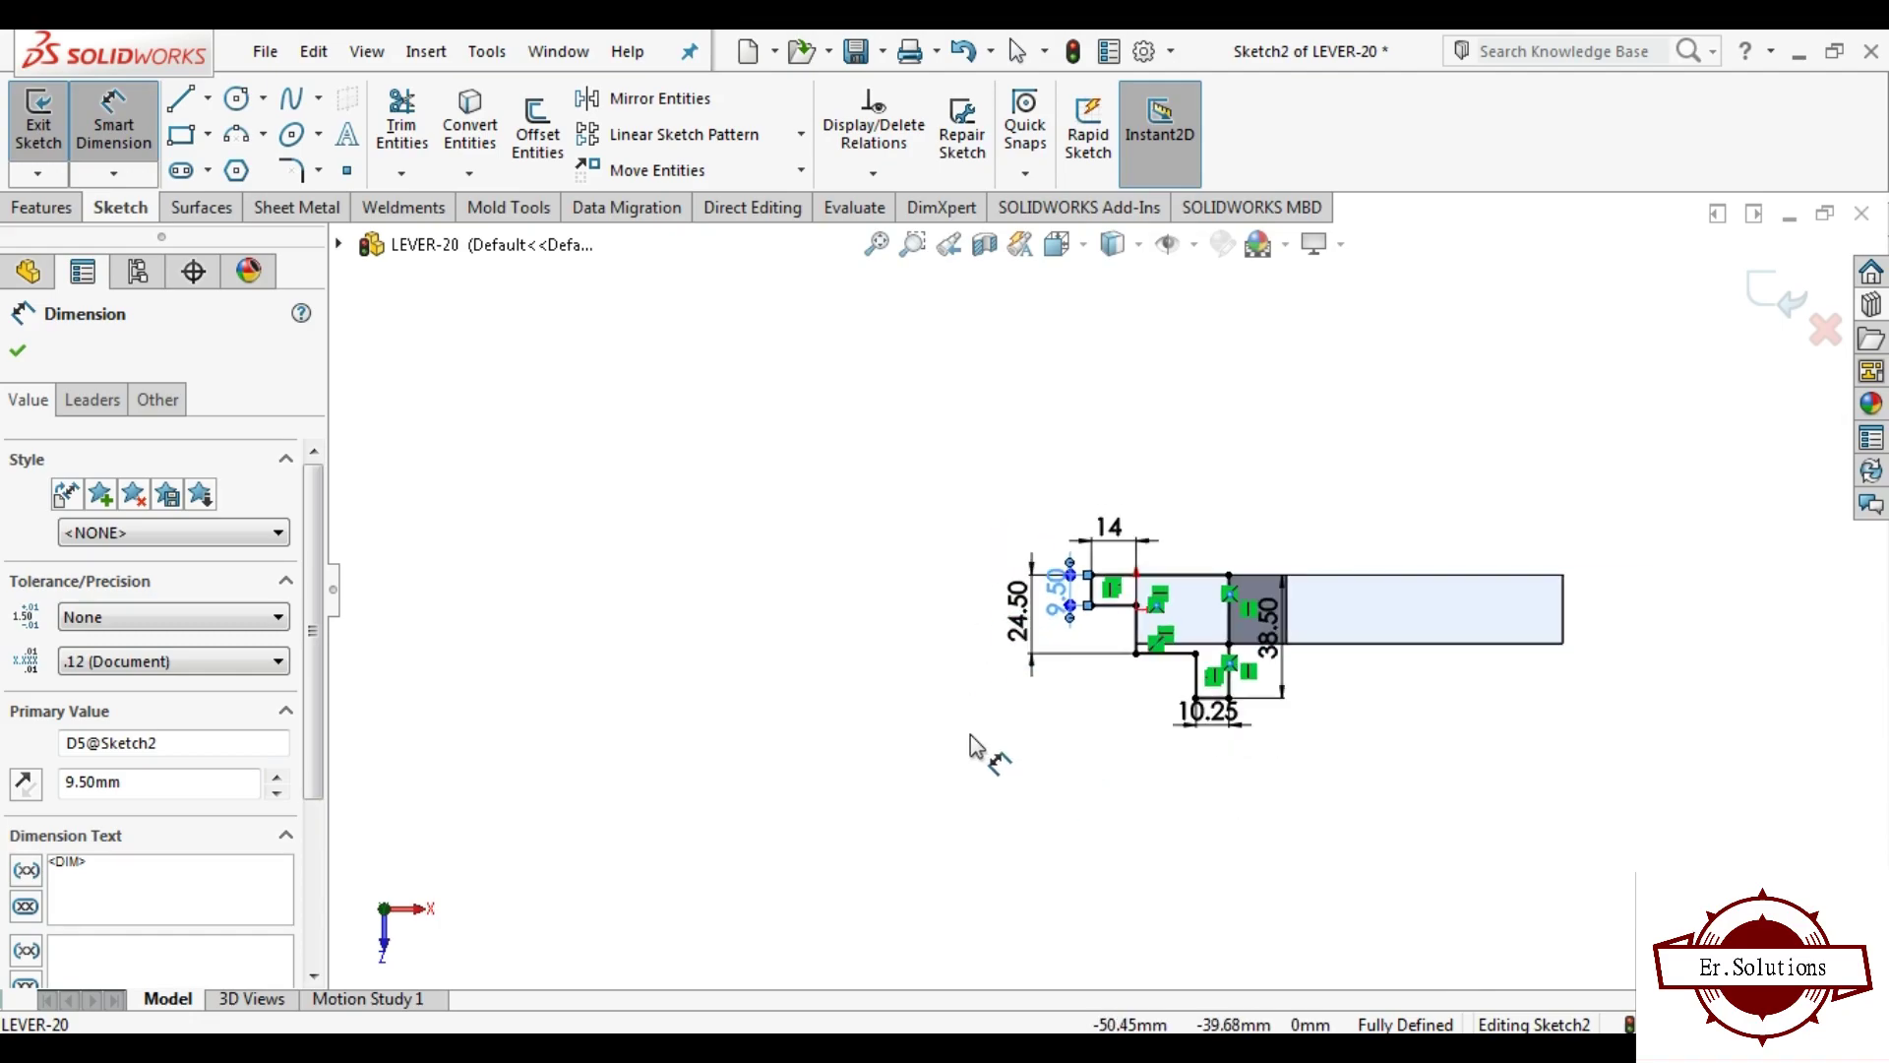
Step: Extrude the handle sketch Up To Surface on the bar's face, merged into one lever body
mouse_move(1179, 679)
middle_down()
mouse_move(1232, 413)
mouse_move(675, 506)
middle_up()
click(45, 207)
click(58, 157)
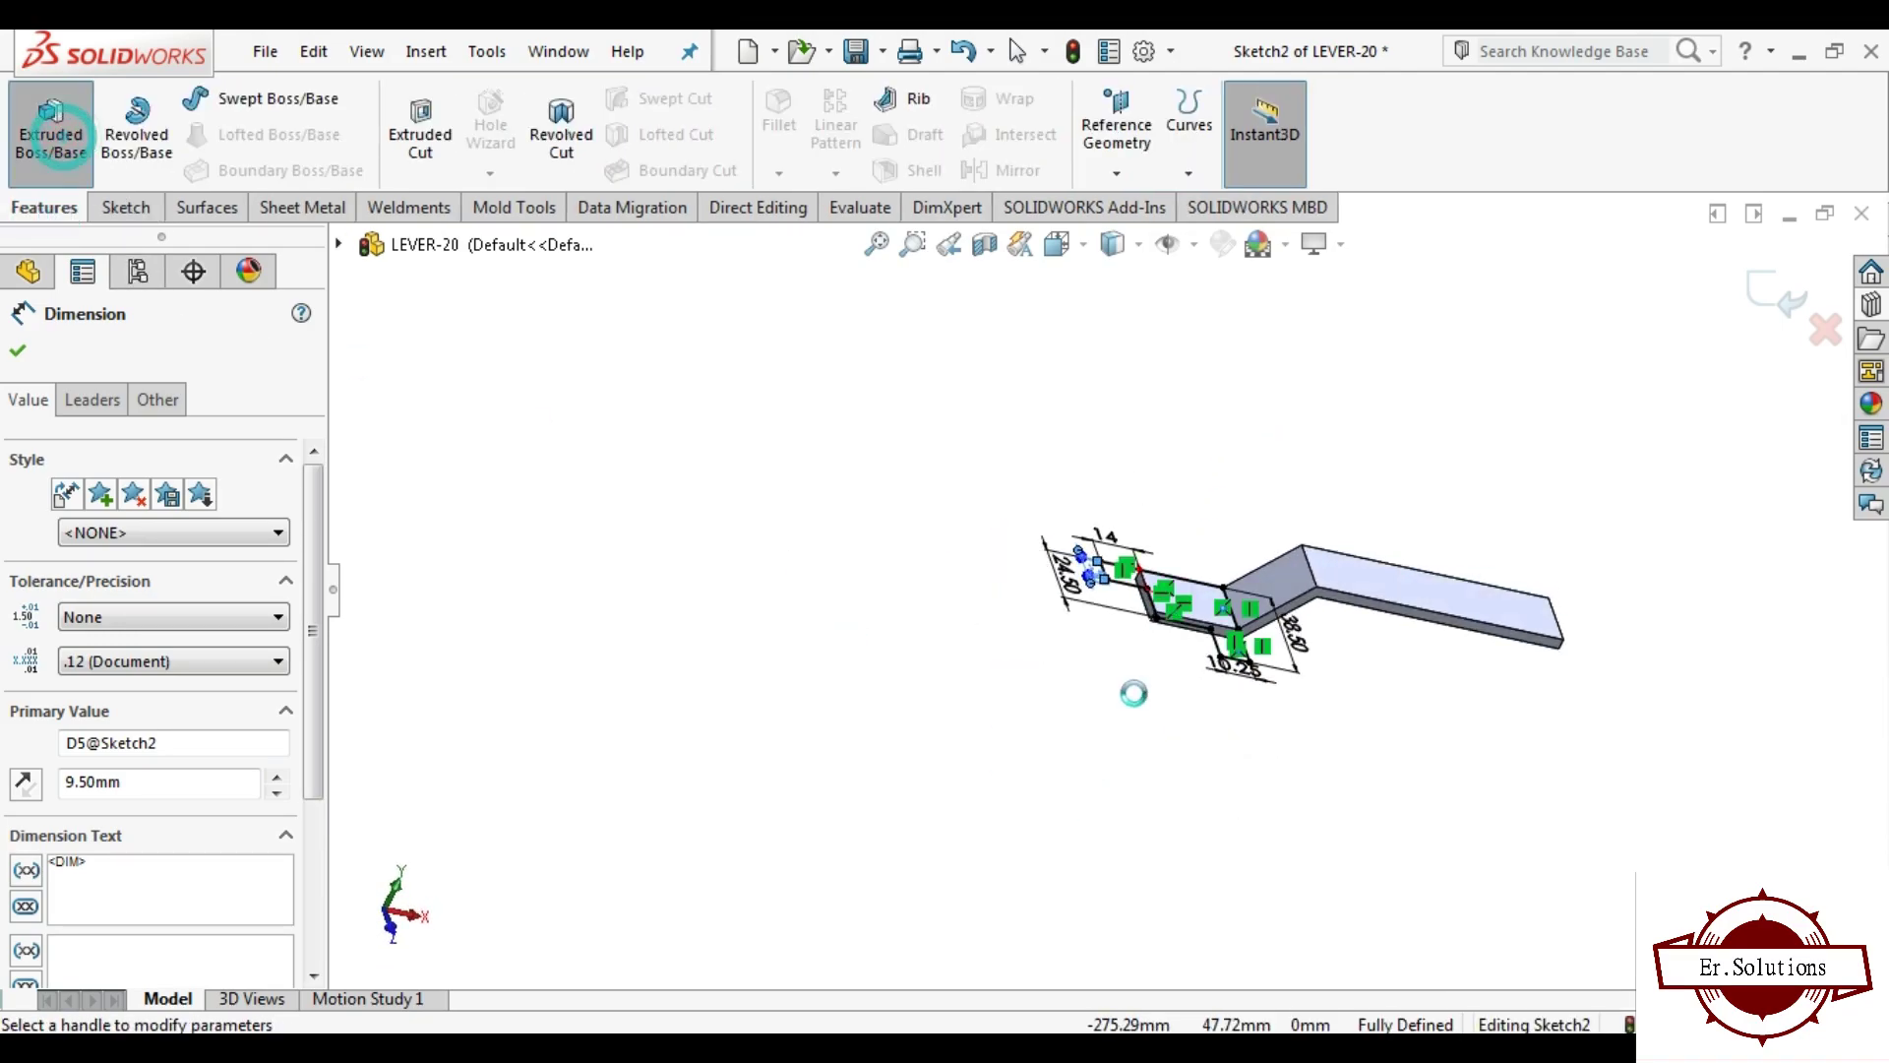
mouse_move(679, 435)
middle_down()
mouse_move(935, 203)
mouse_move(1006, 429)
mouse_move(919, 696)
middle_up()
click(1005, 429)
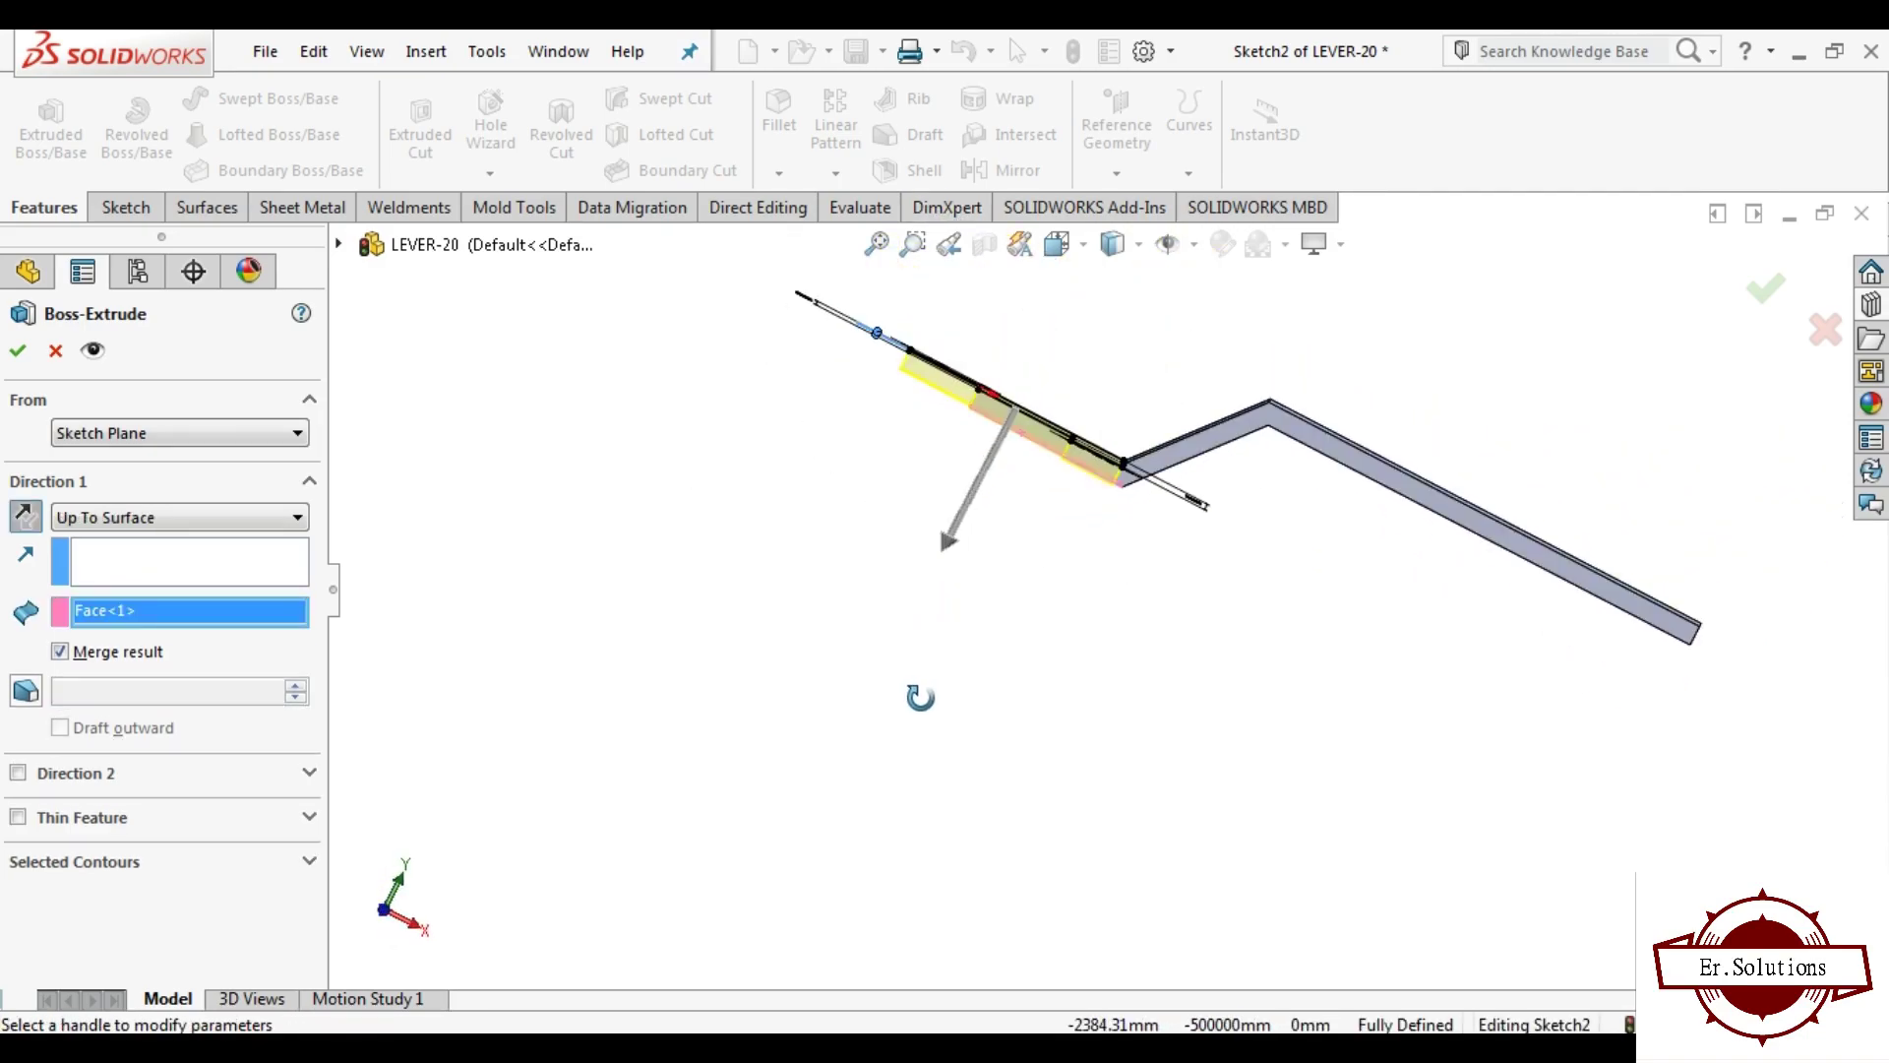
click(18, 351)
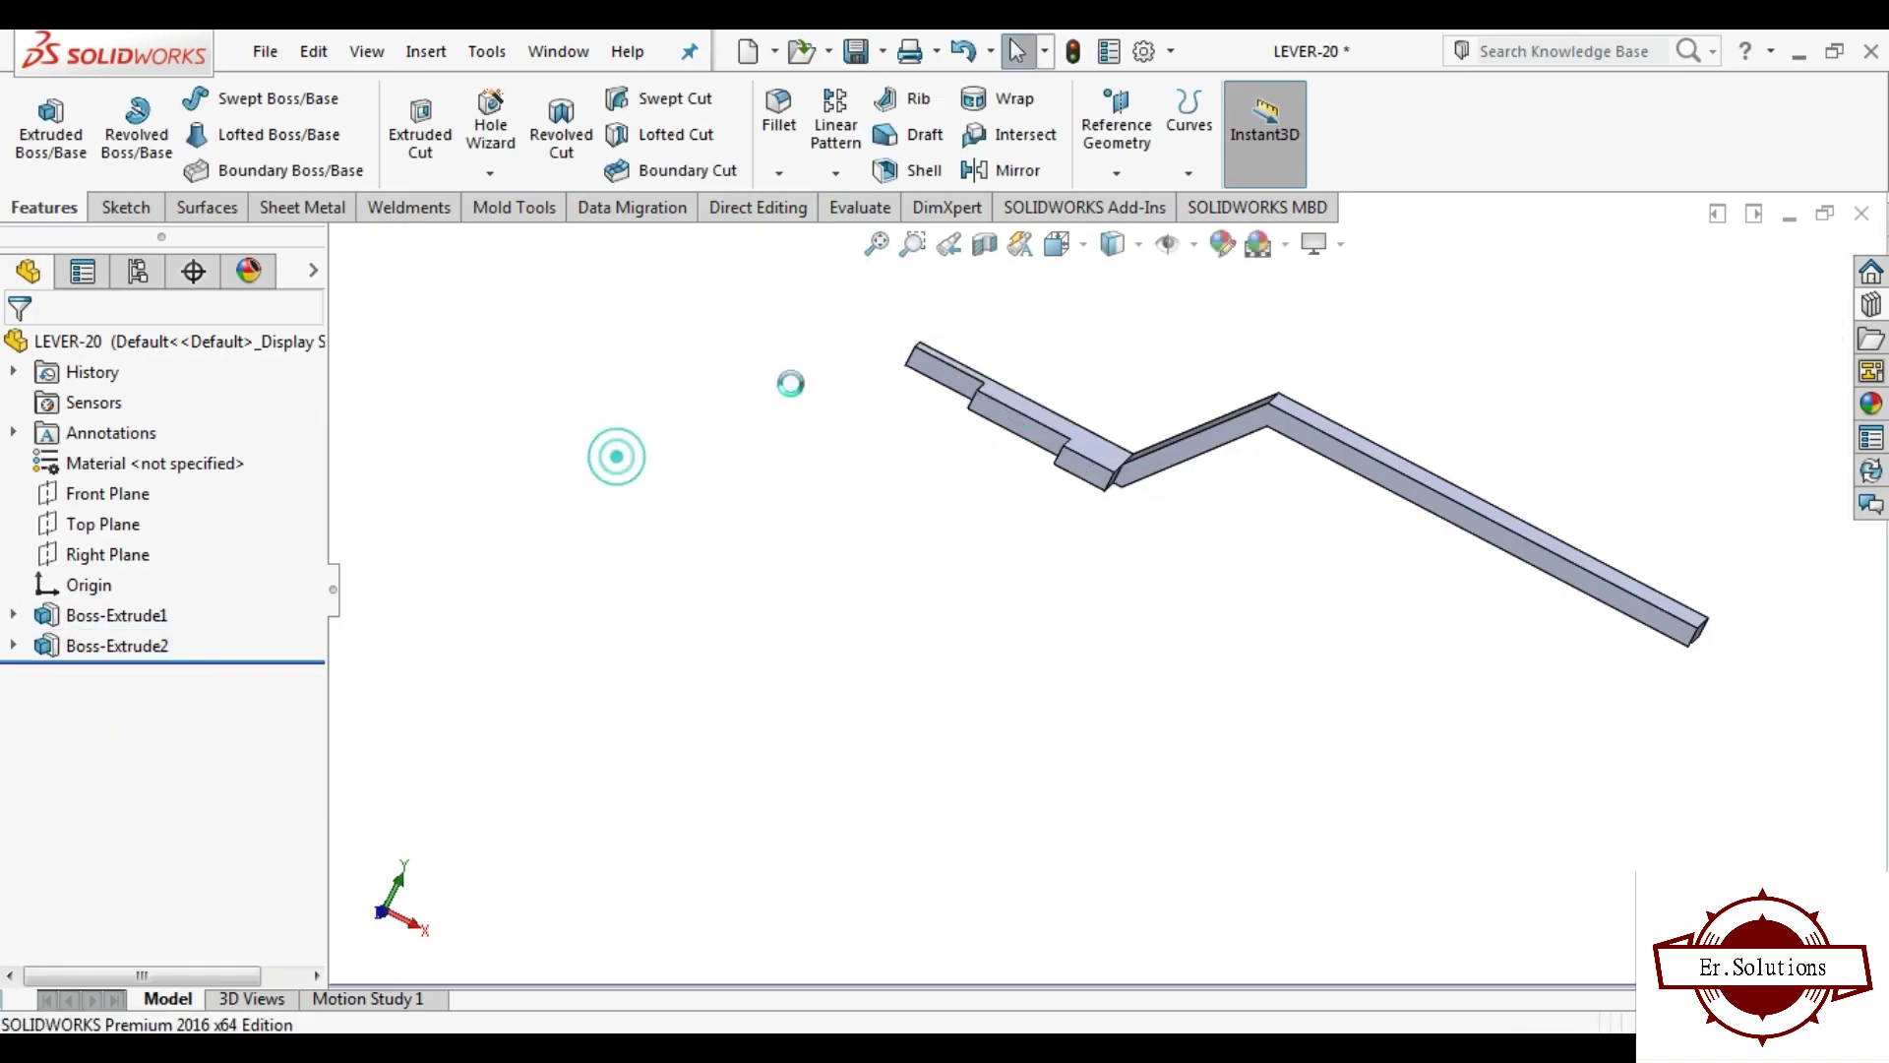
middle_drag(611, 451, 754, 473)
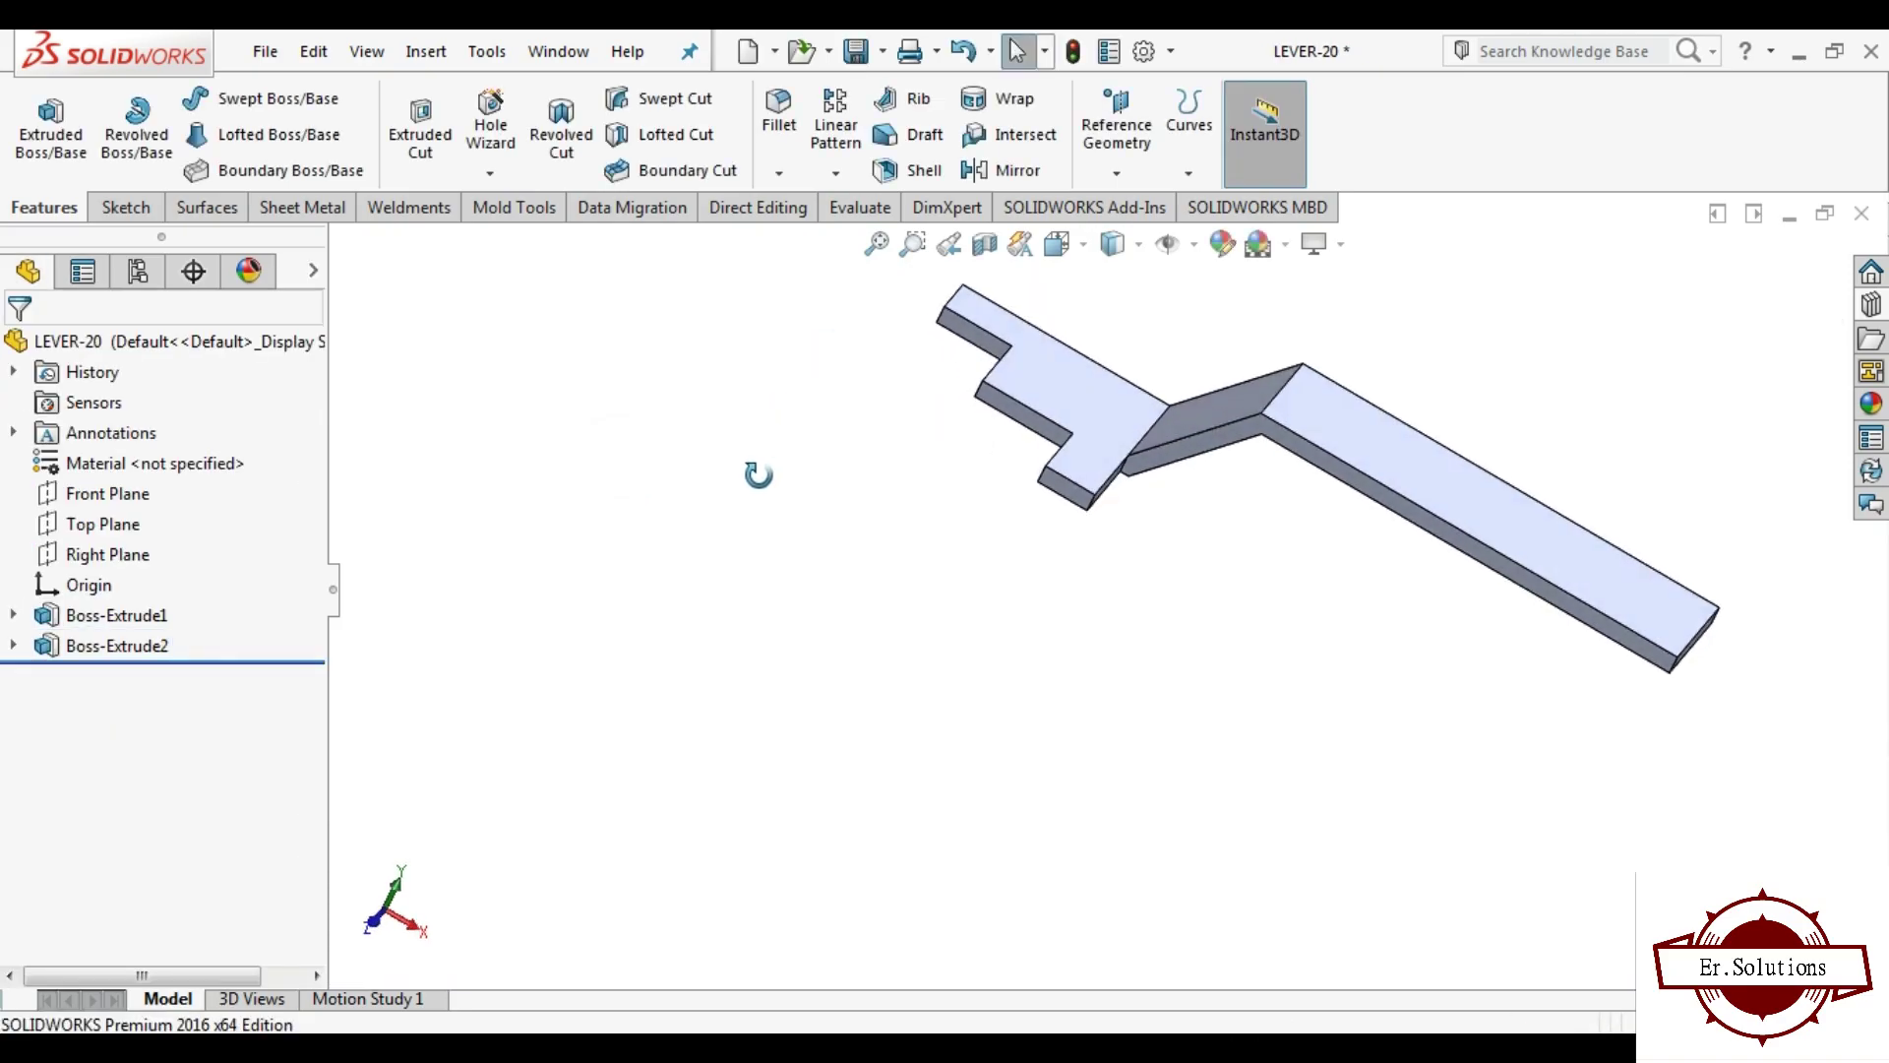
Step: Start an 8 mm fillet on the first outer corner edge of the handle end
click(778, 110)
scroll(1072, 520, down, 3)
click(1075, 489)
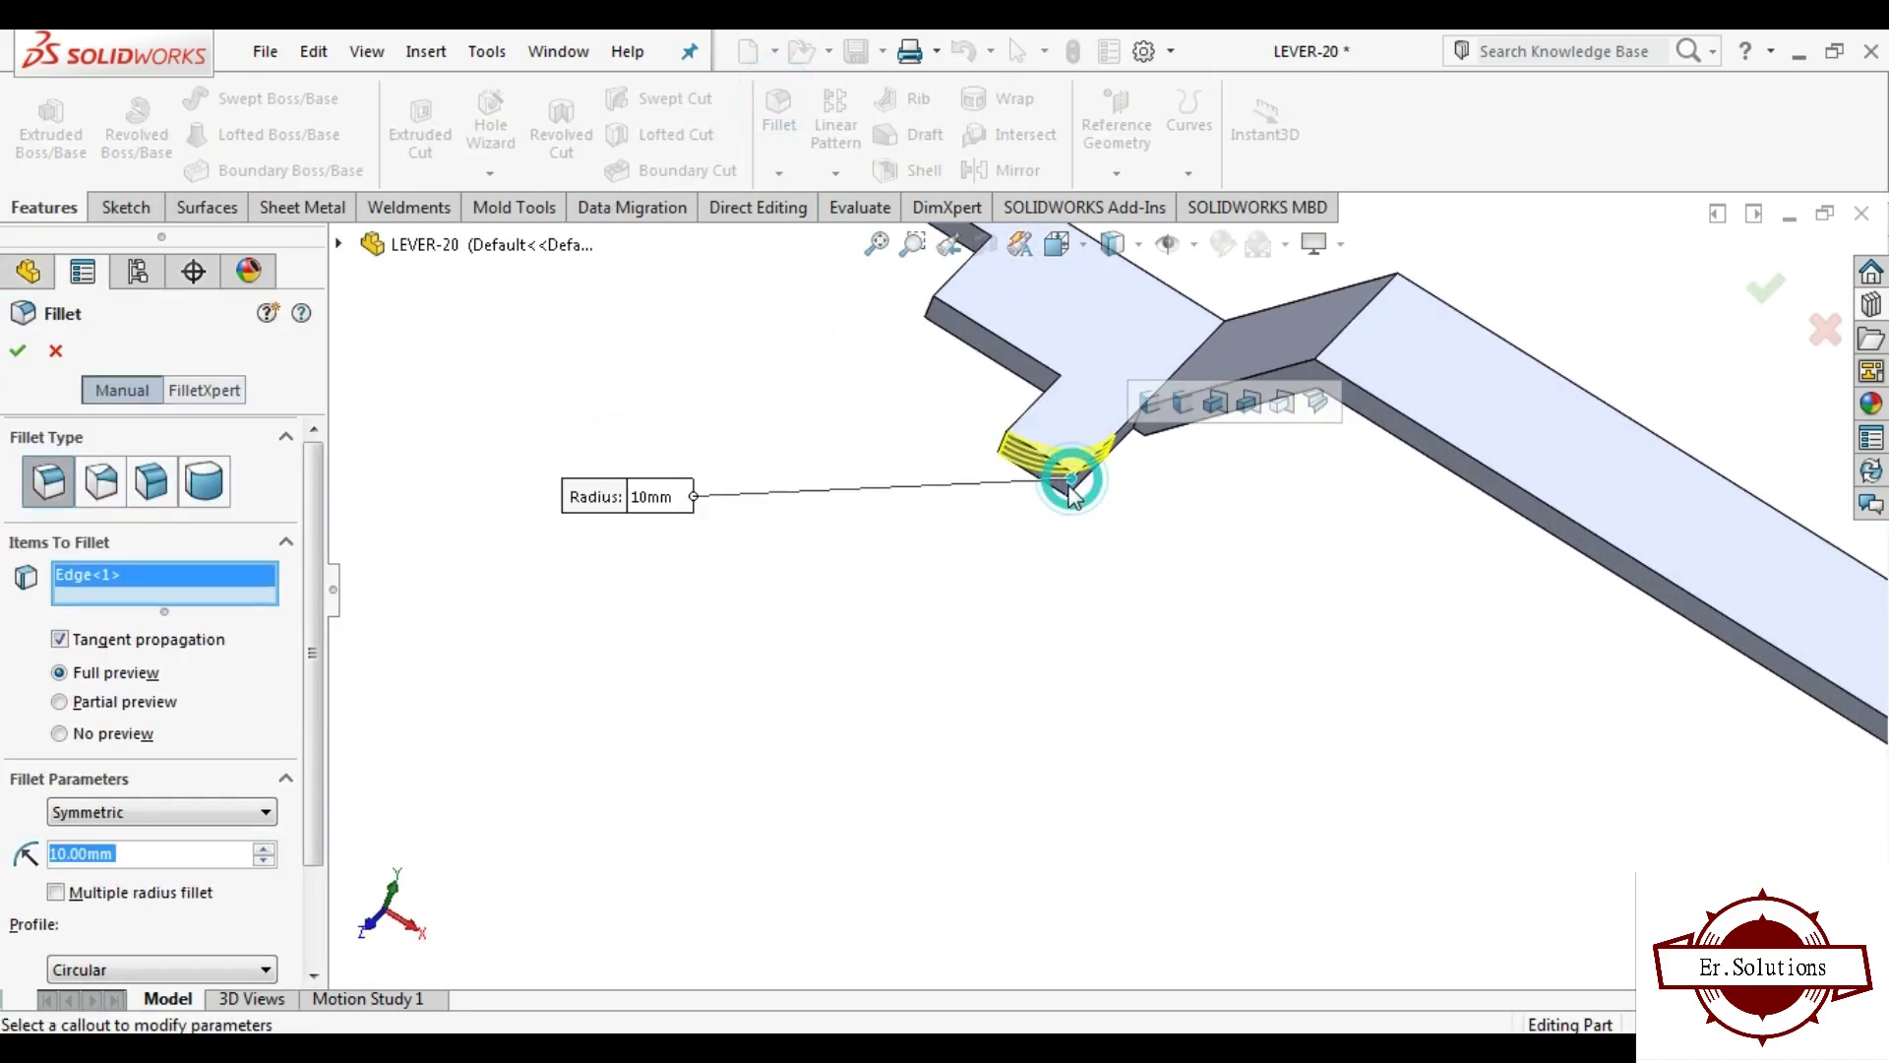
mouse_move(1070, 481)
middle_down()
mouse_move(978, 603)
mouse_move(932, 569)
middle_up()
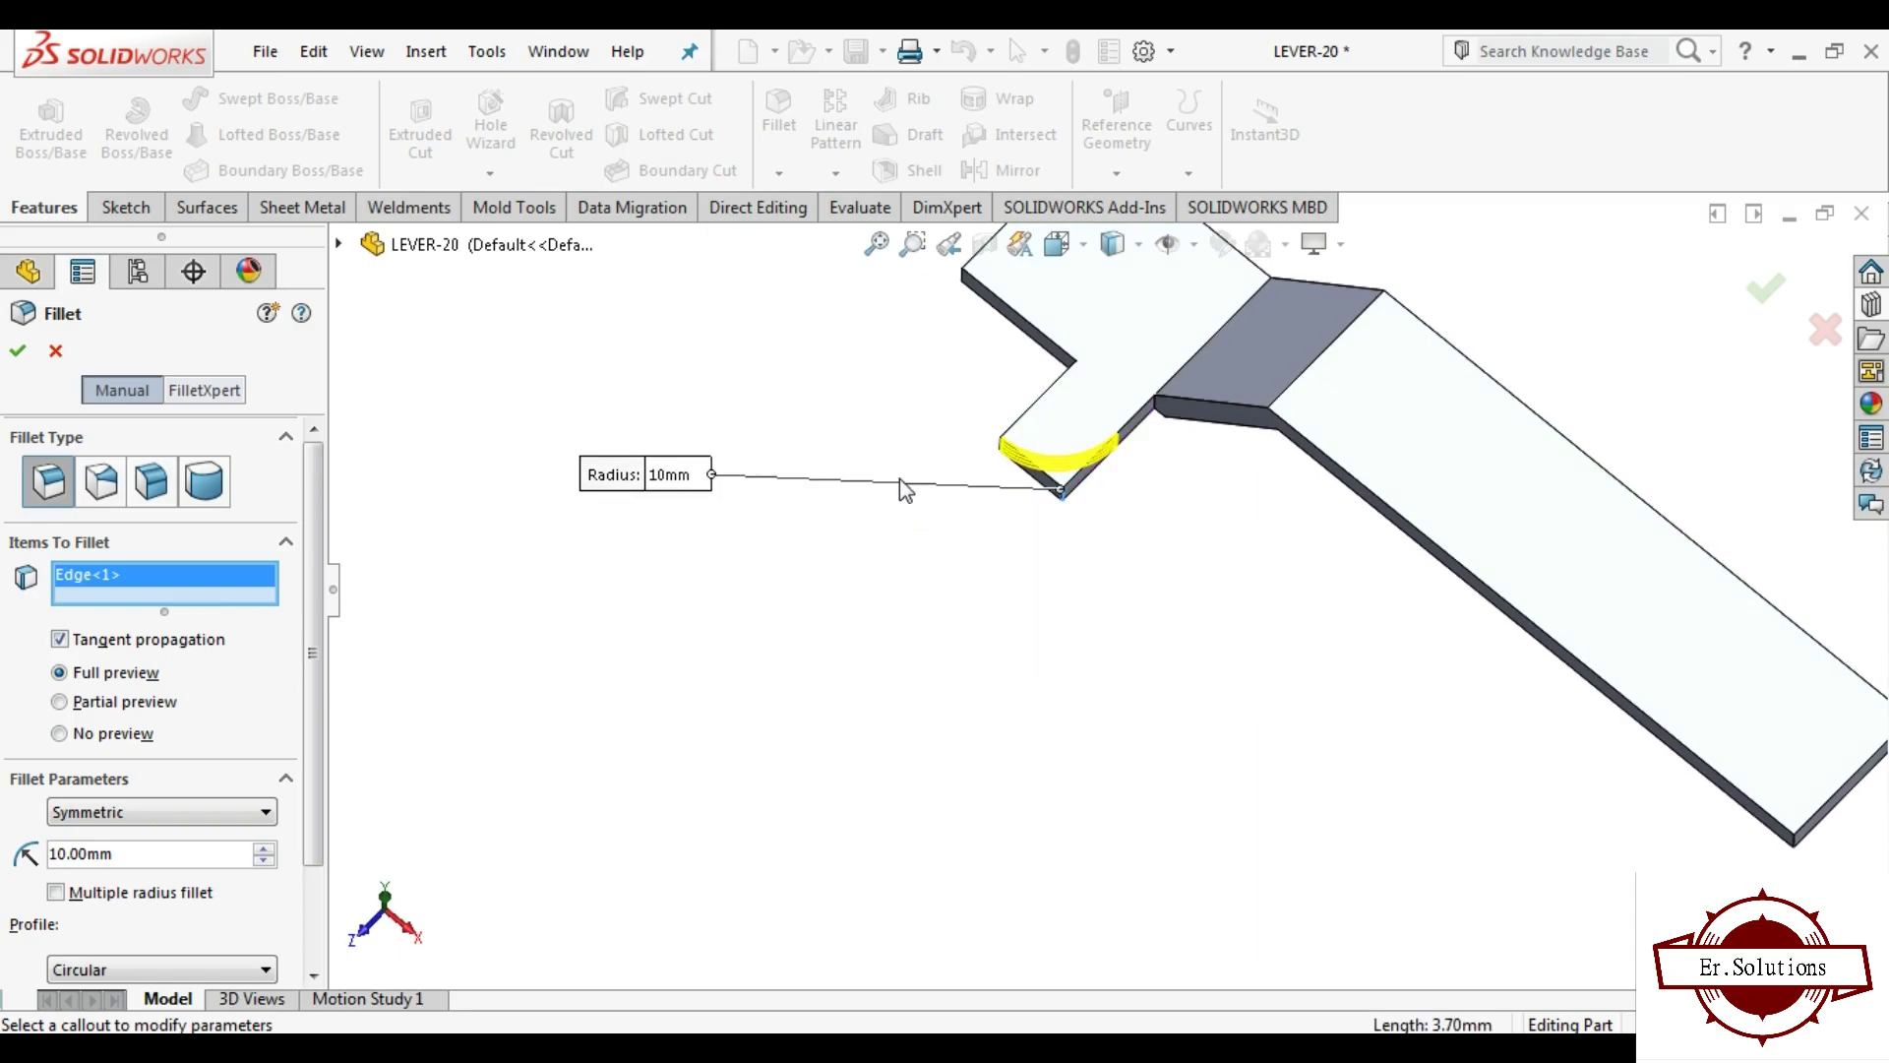
double_click(161, 855)
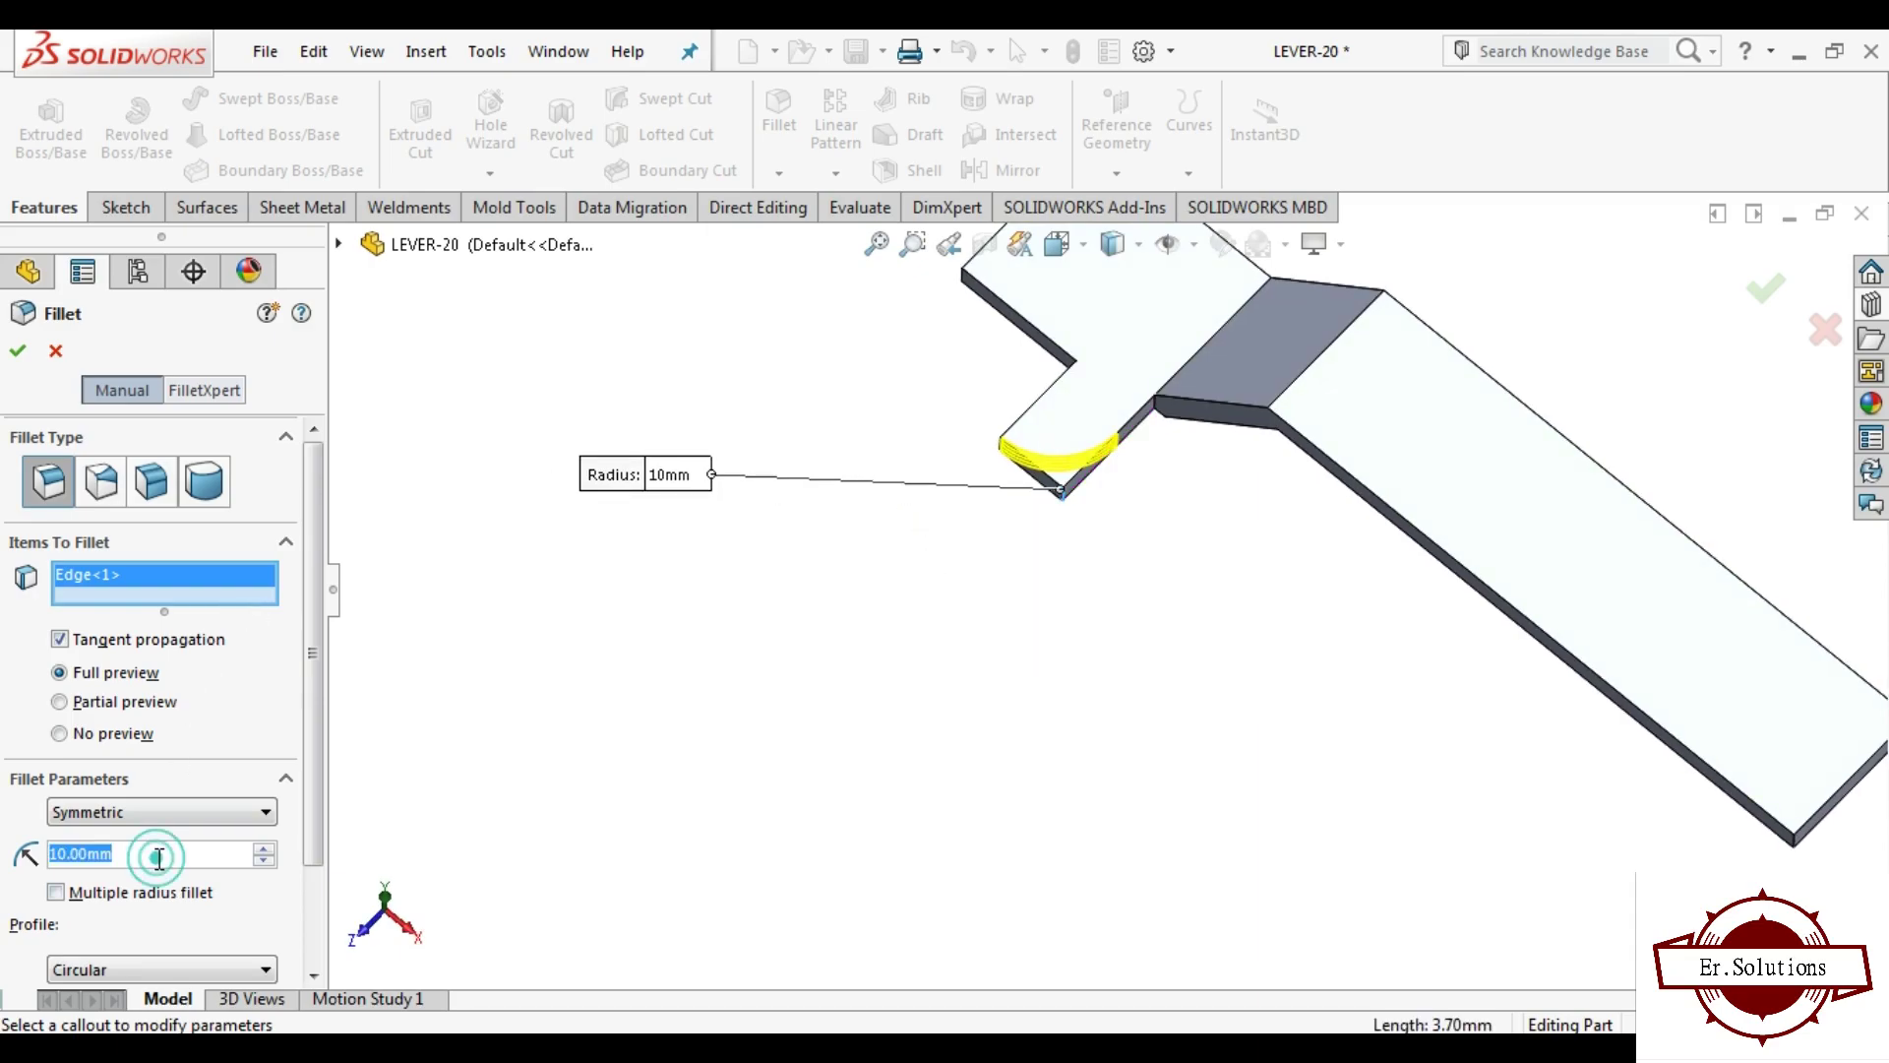
text(8)
key(Return)
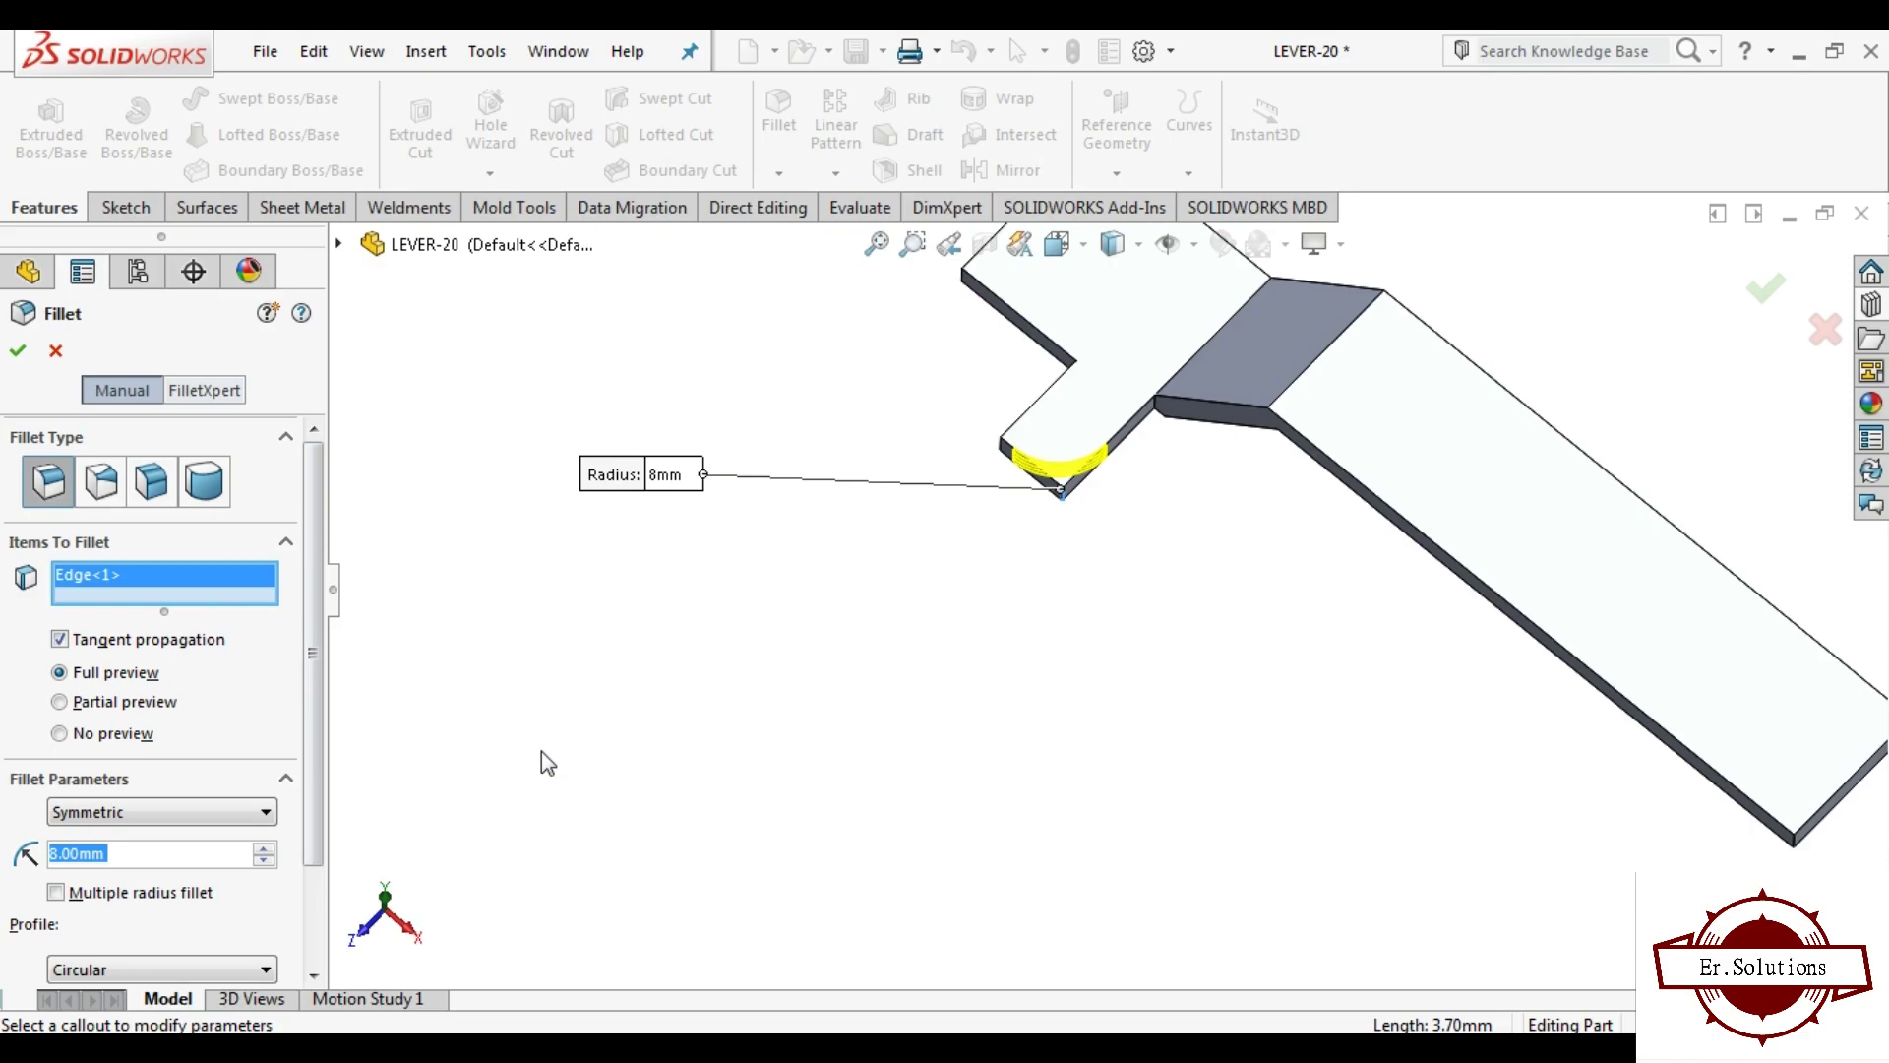
Step: Add the top outer corner edge to the 8 mm fillet, leave out the inner edges, and accept it
mouse_move(773, 759)
middle_down()
mouse_move(785, 780)
mouse_move(967, 335)
middle_up()
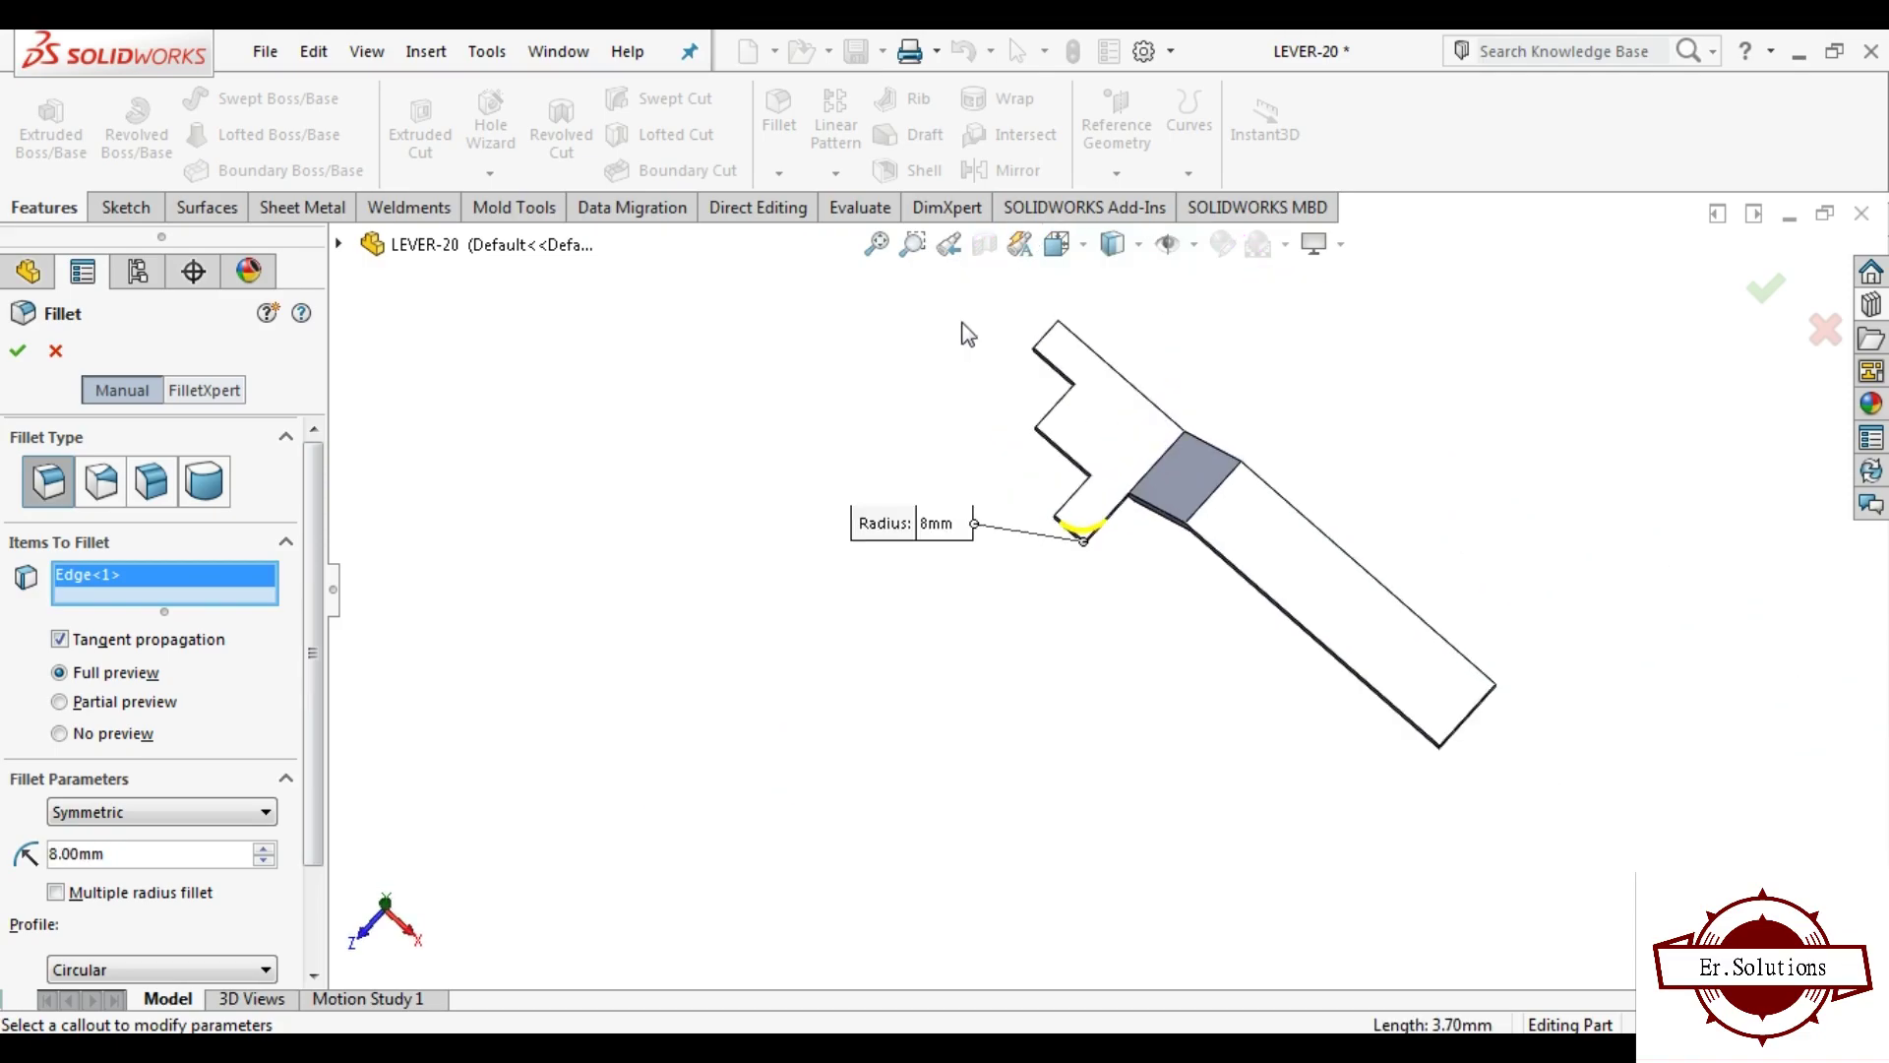
scroll(1059, 337, down, 3)
mouse_move(1064, 433)
middle_down()
mouse_move(1109, 388)
mouse_move(1139, 495)
mouse_move(1135, 287)
mouse_move(1158, 699)
middle_up()
click(1132, 499)
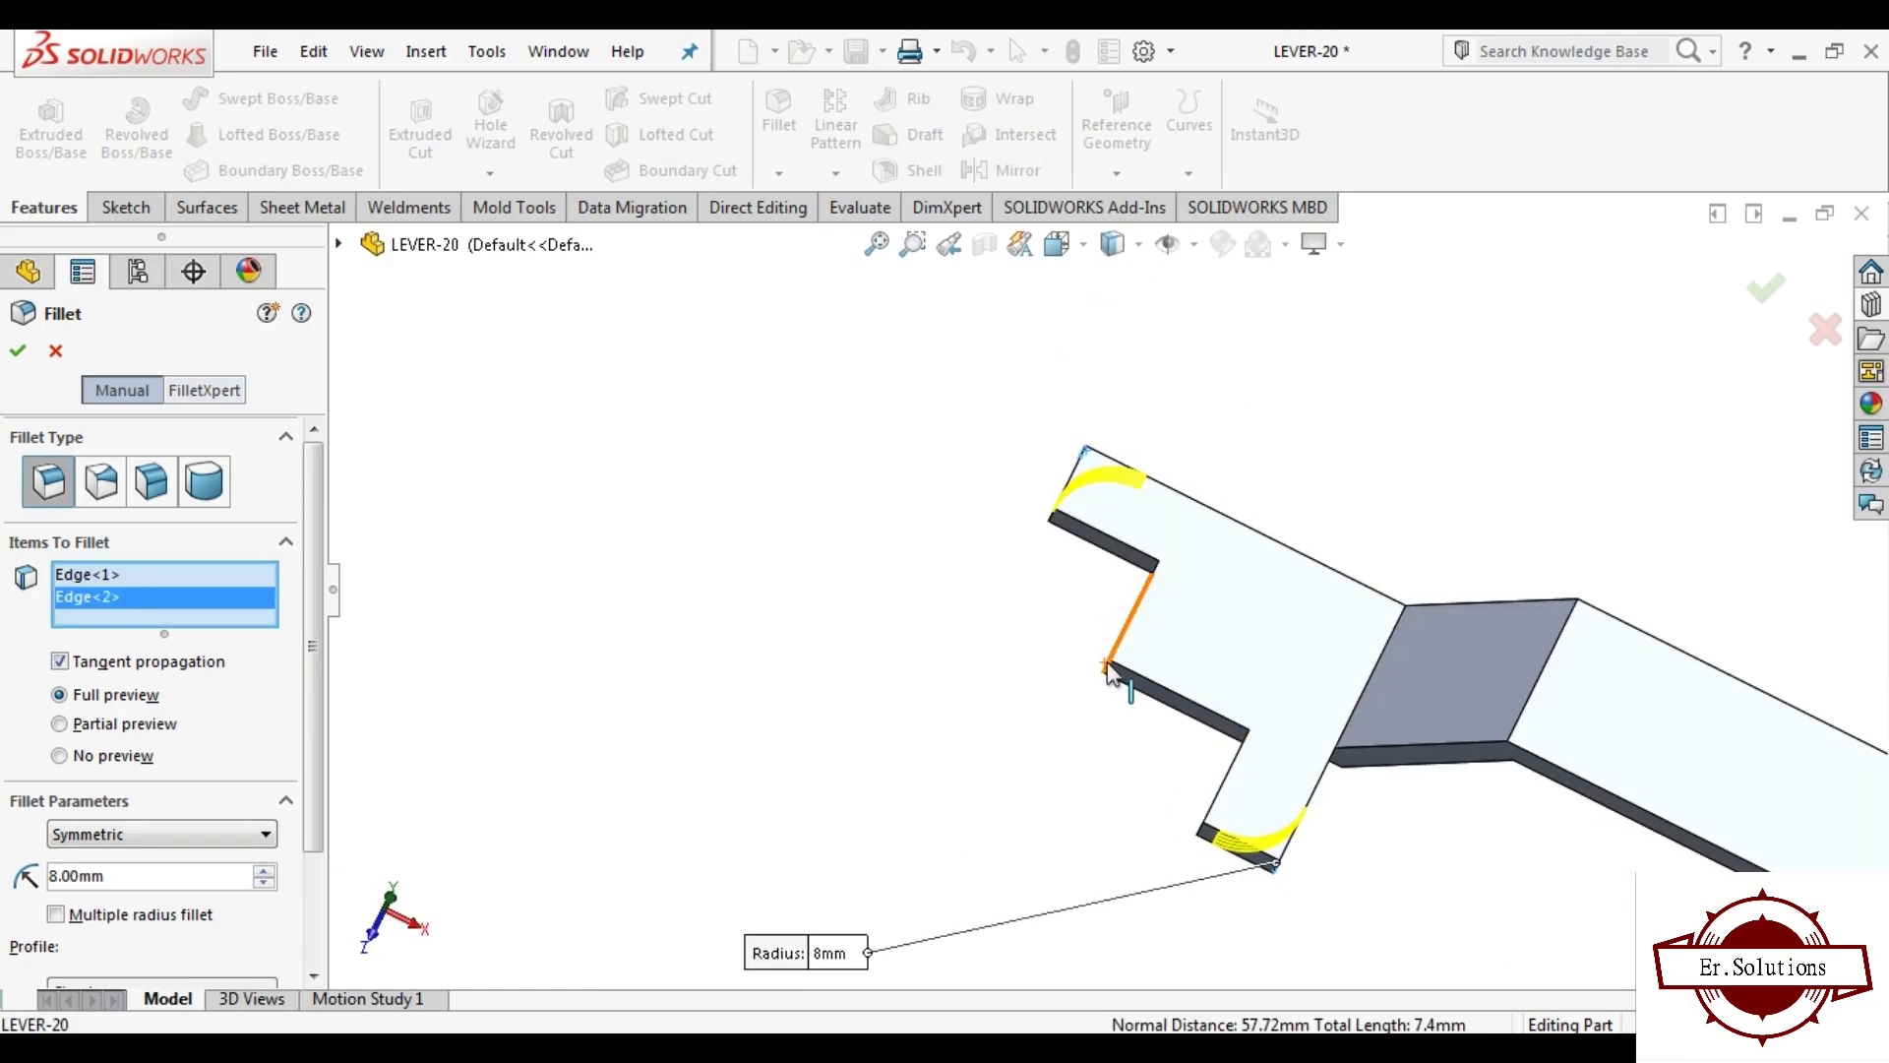
click(1109, 672)
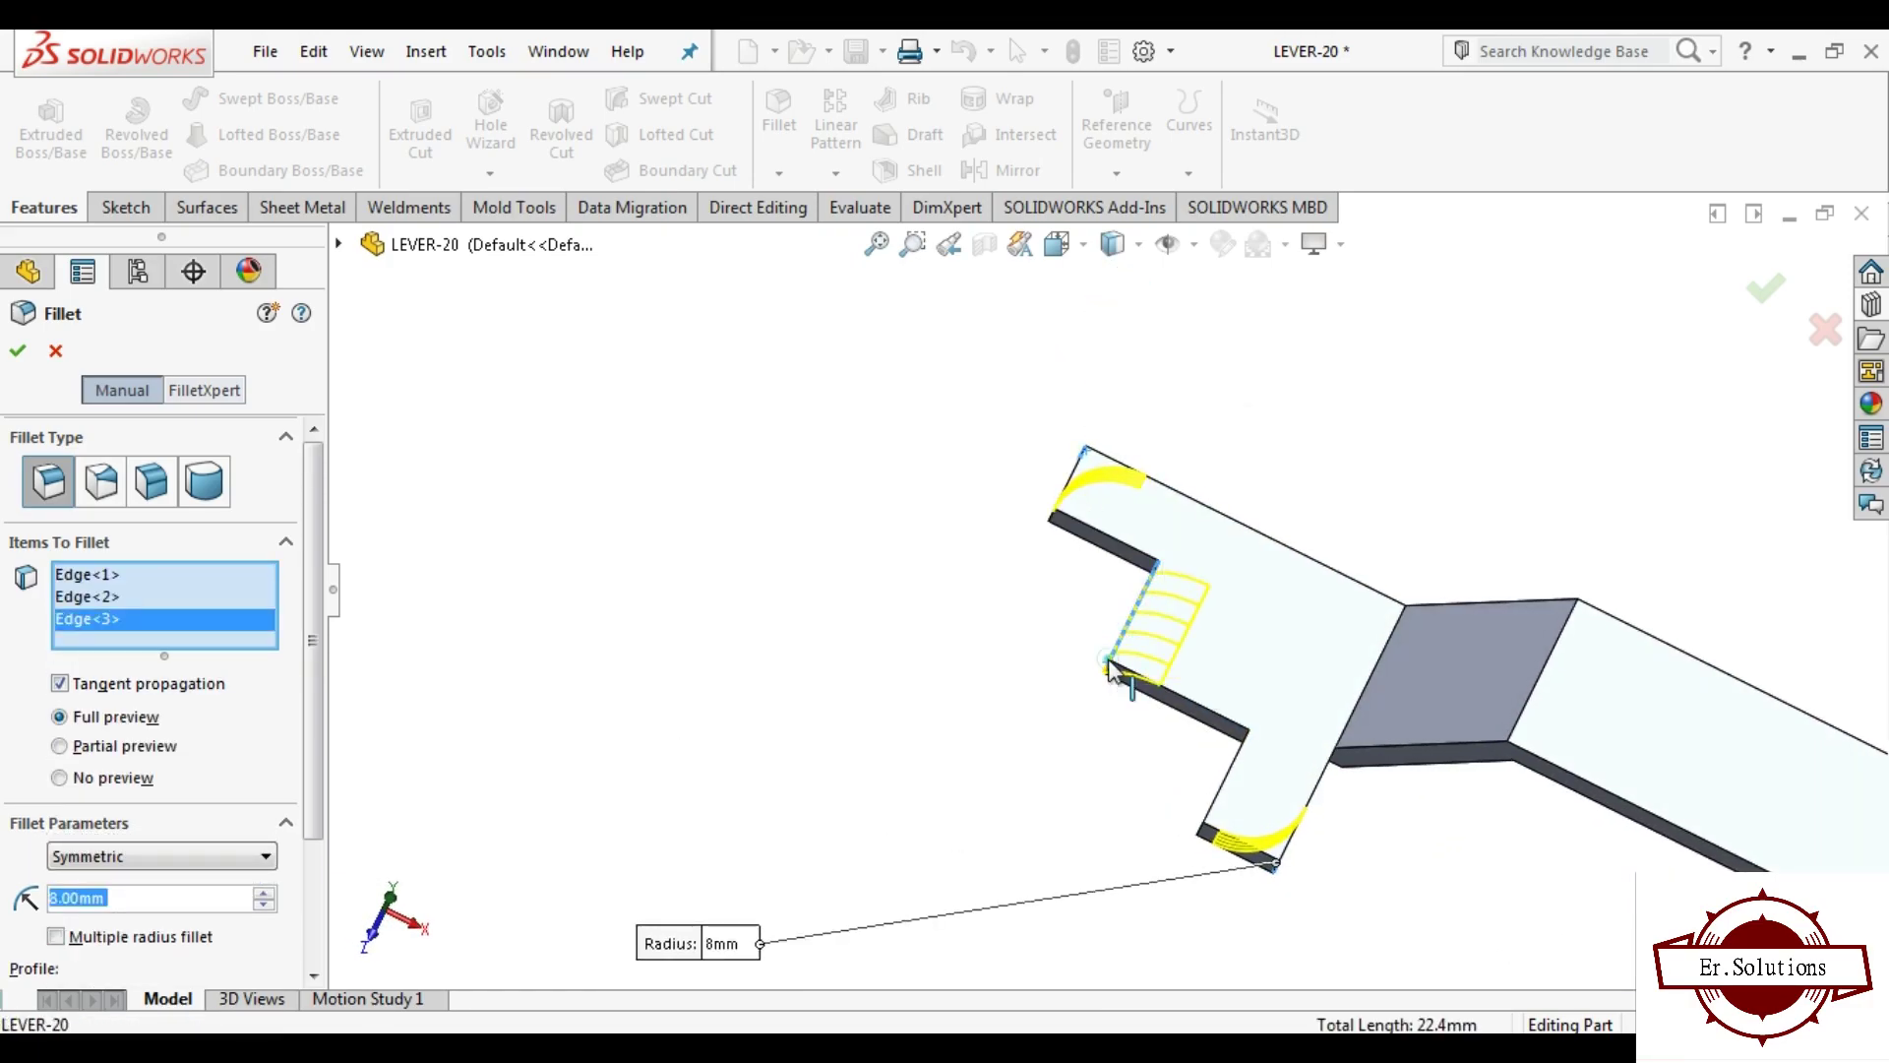
click(1130, 688)
scroll(1130, 688, down, 2)
scroll(1130, 688, down, 3)
right_click(138, 648)
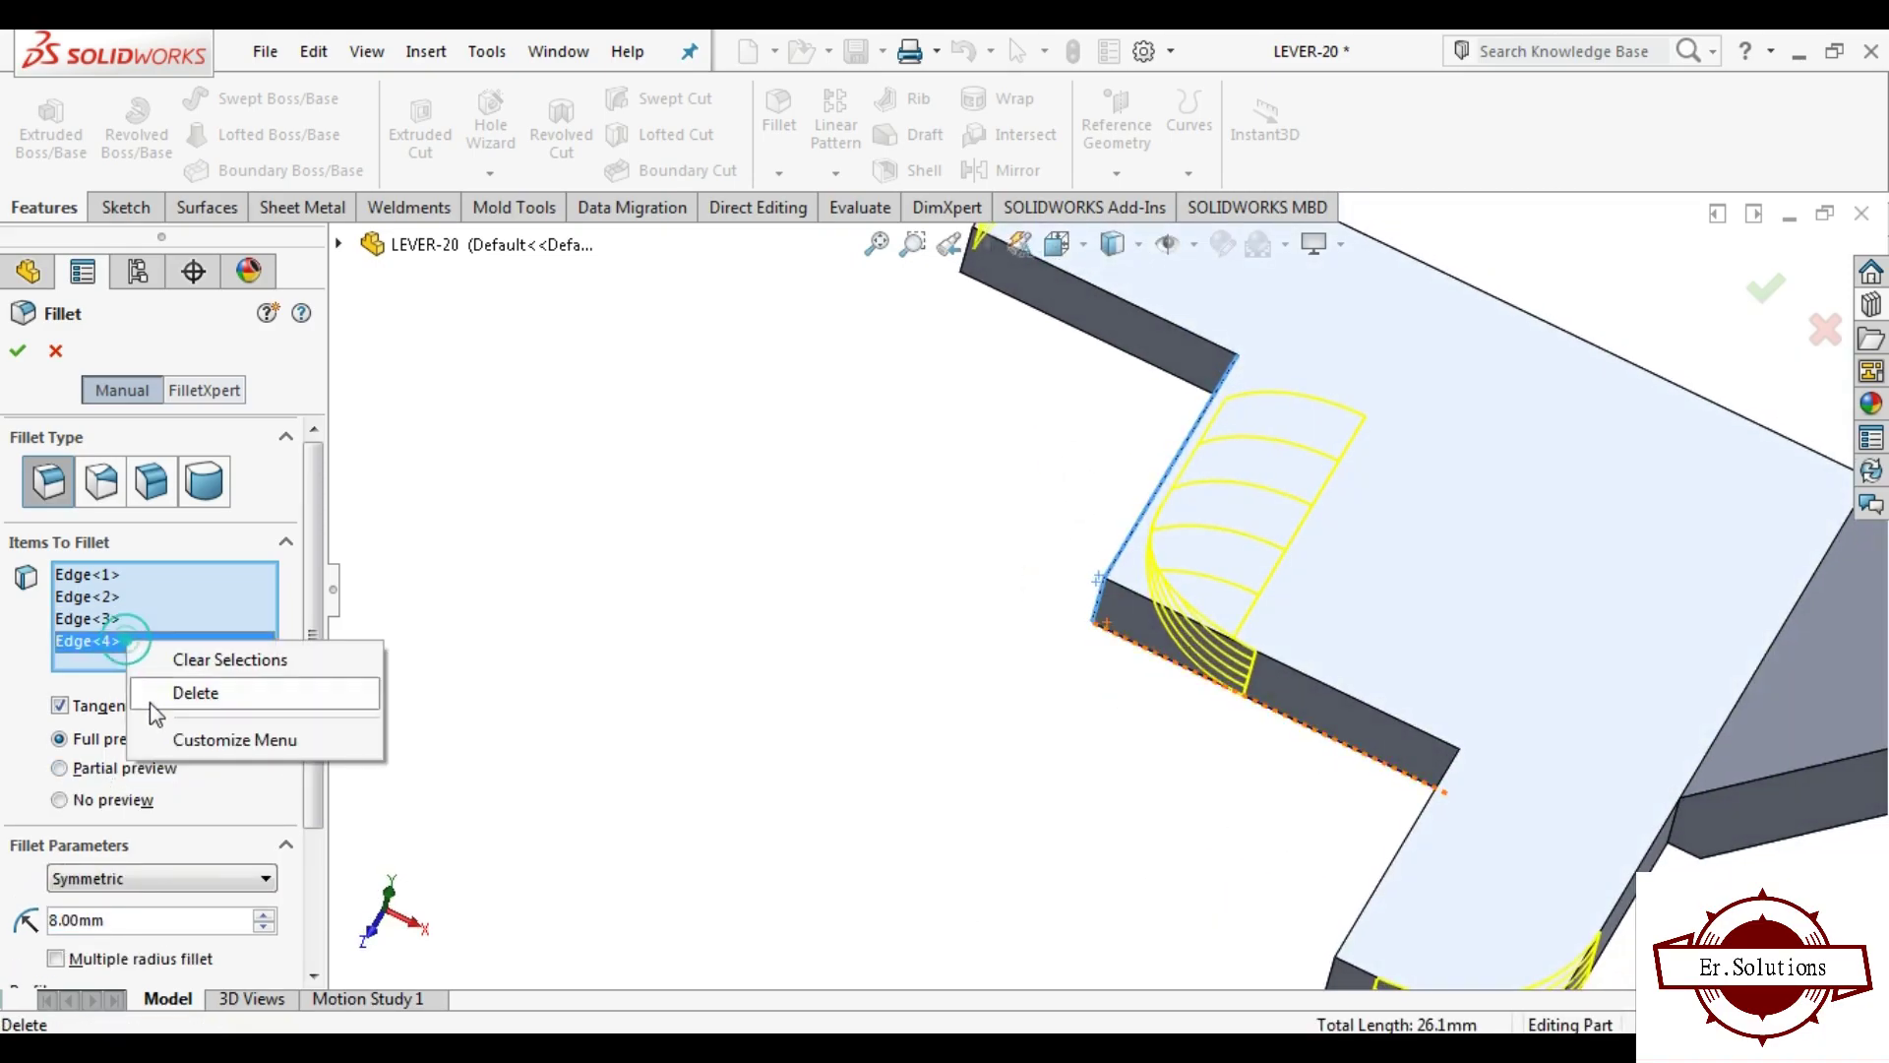
click(194, 694)
click(106, 622)
right_click(106, 622)
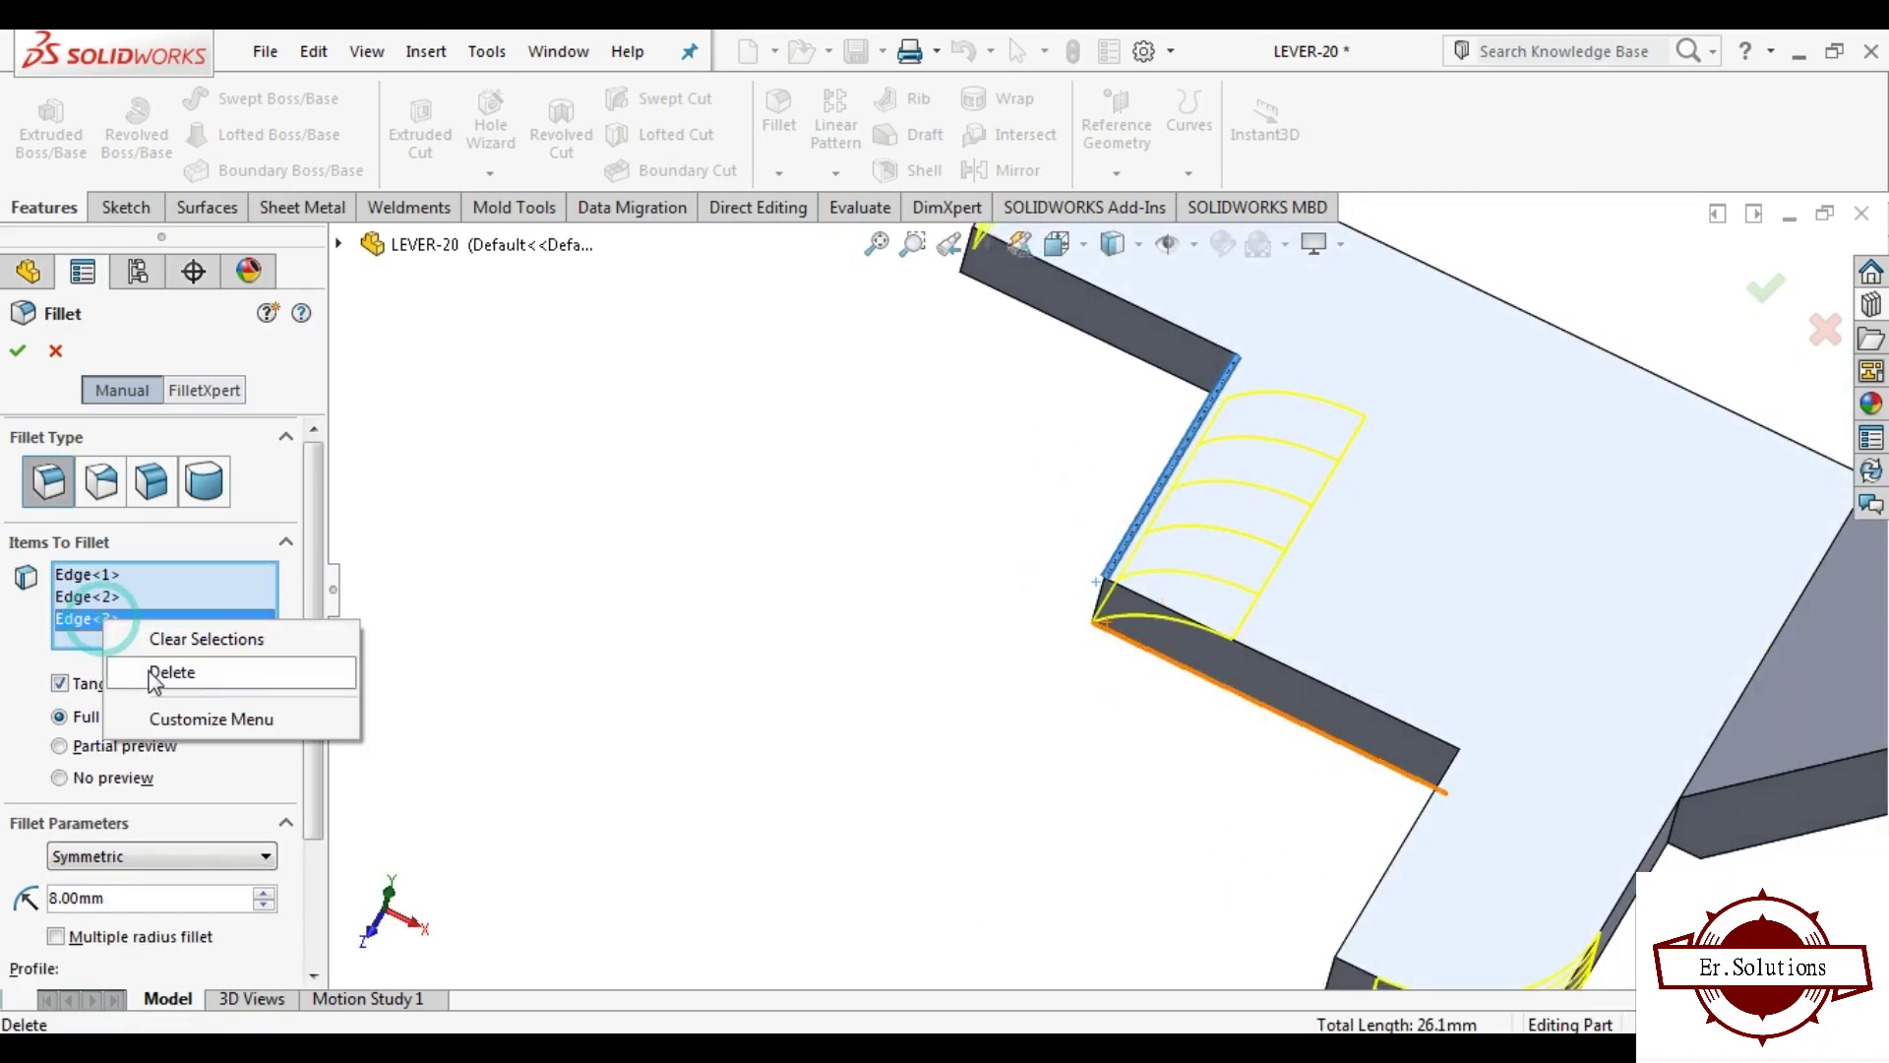
click(163, 666)
click(1097, 607)
middle_drag(1097, 607, 1028, 744)
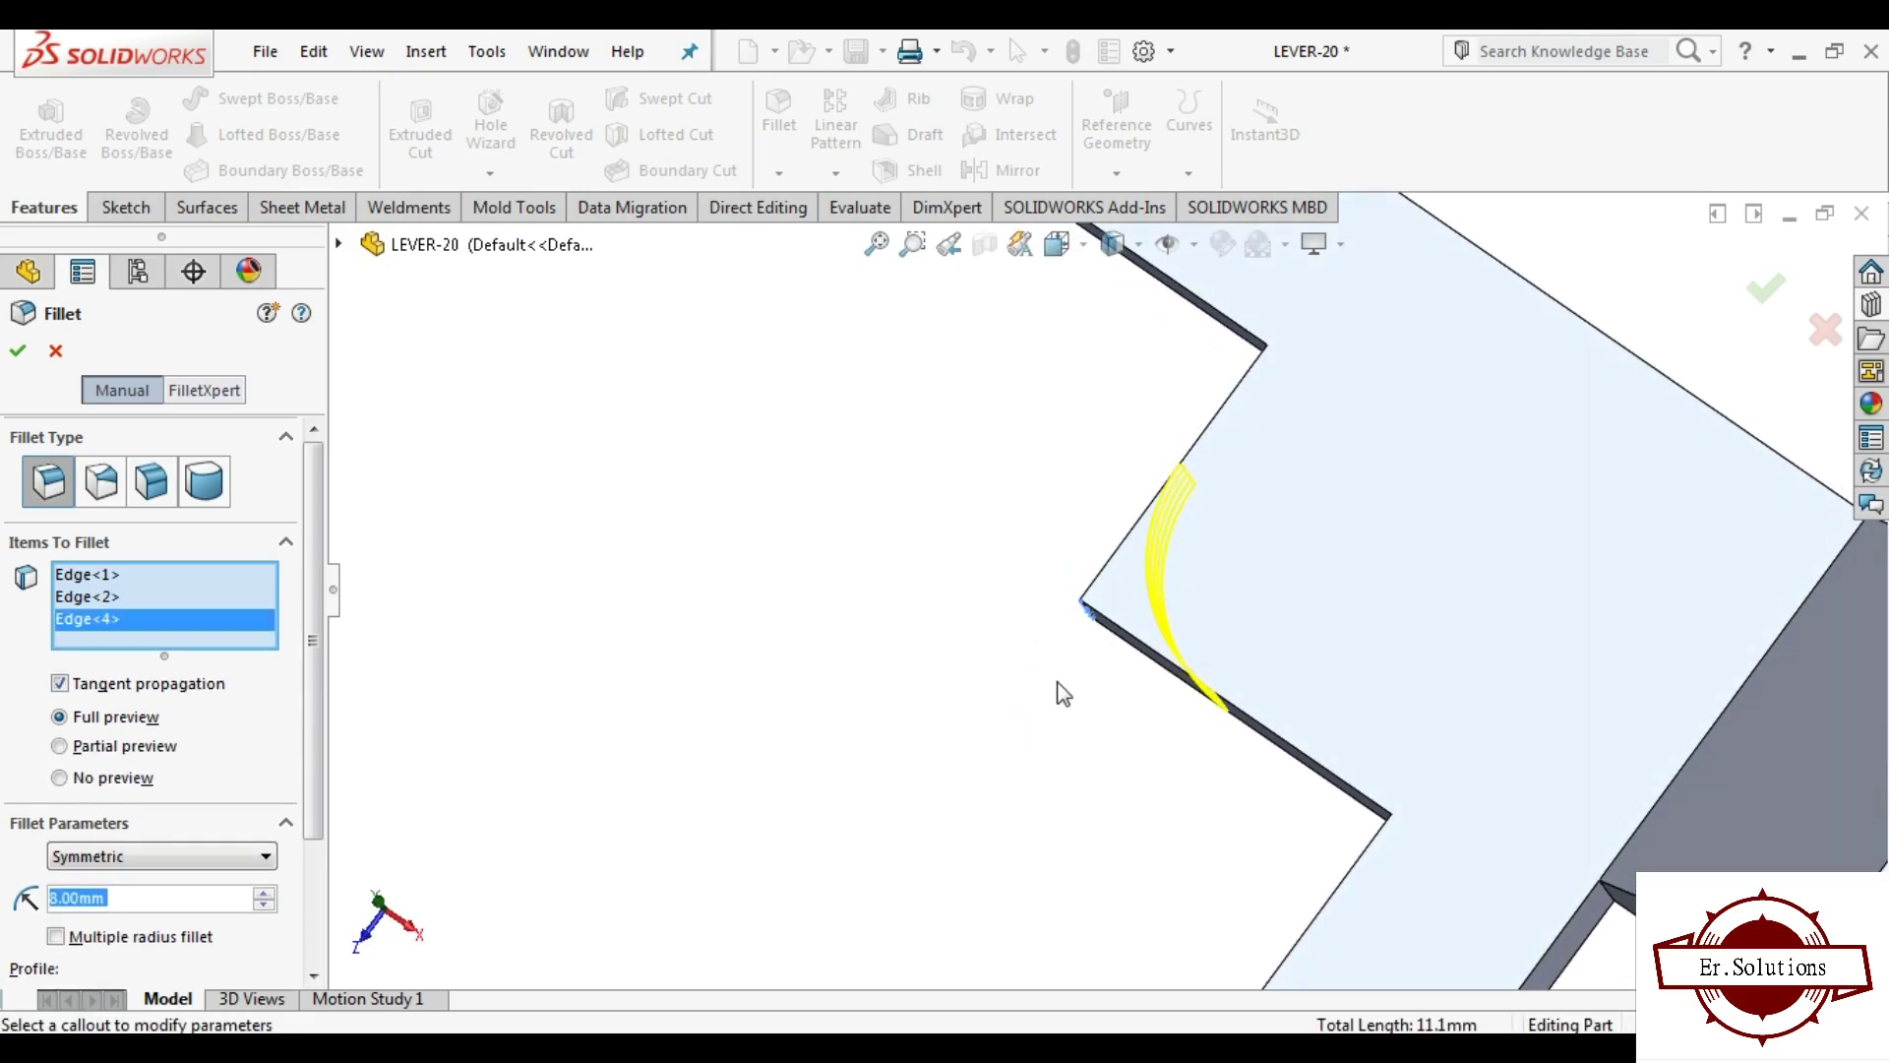
scroll(1063, 694, up, 3)
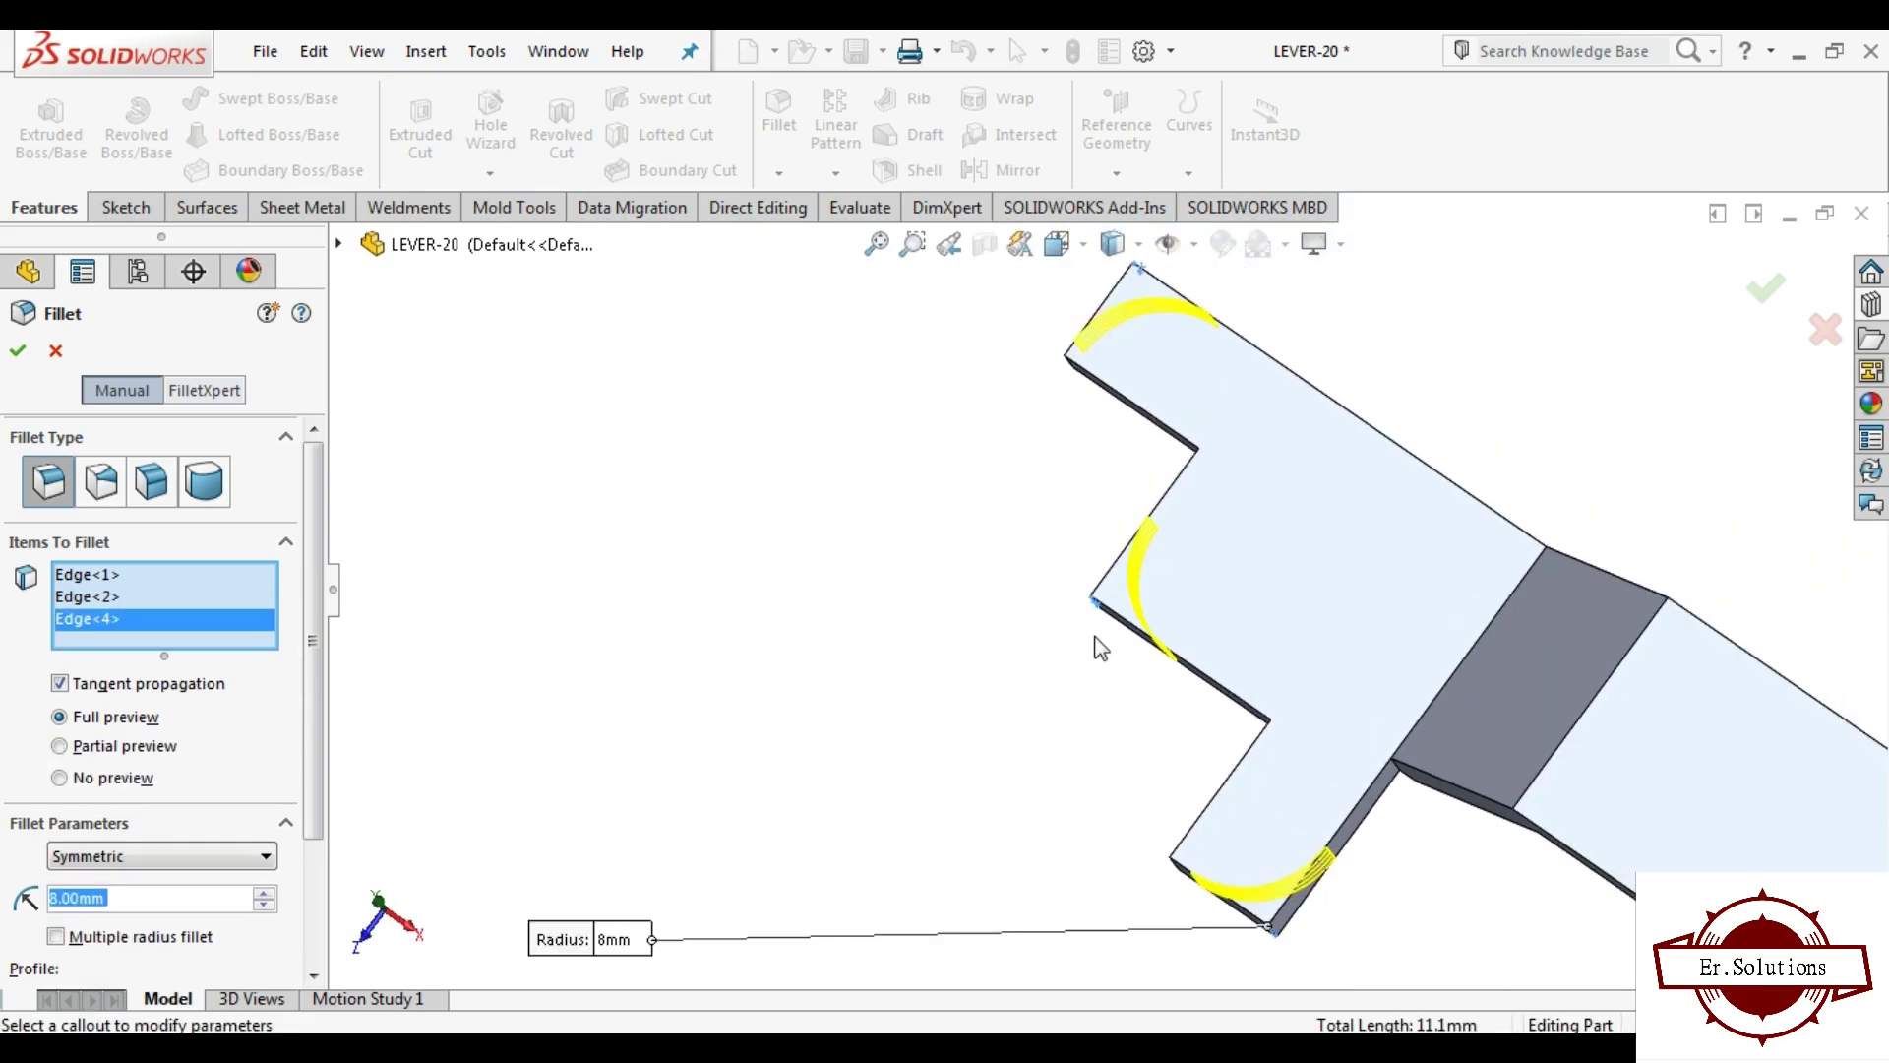
right_click(101, 629)
click(160, 666)
click(18, 350)
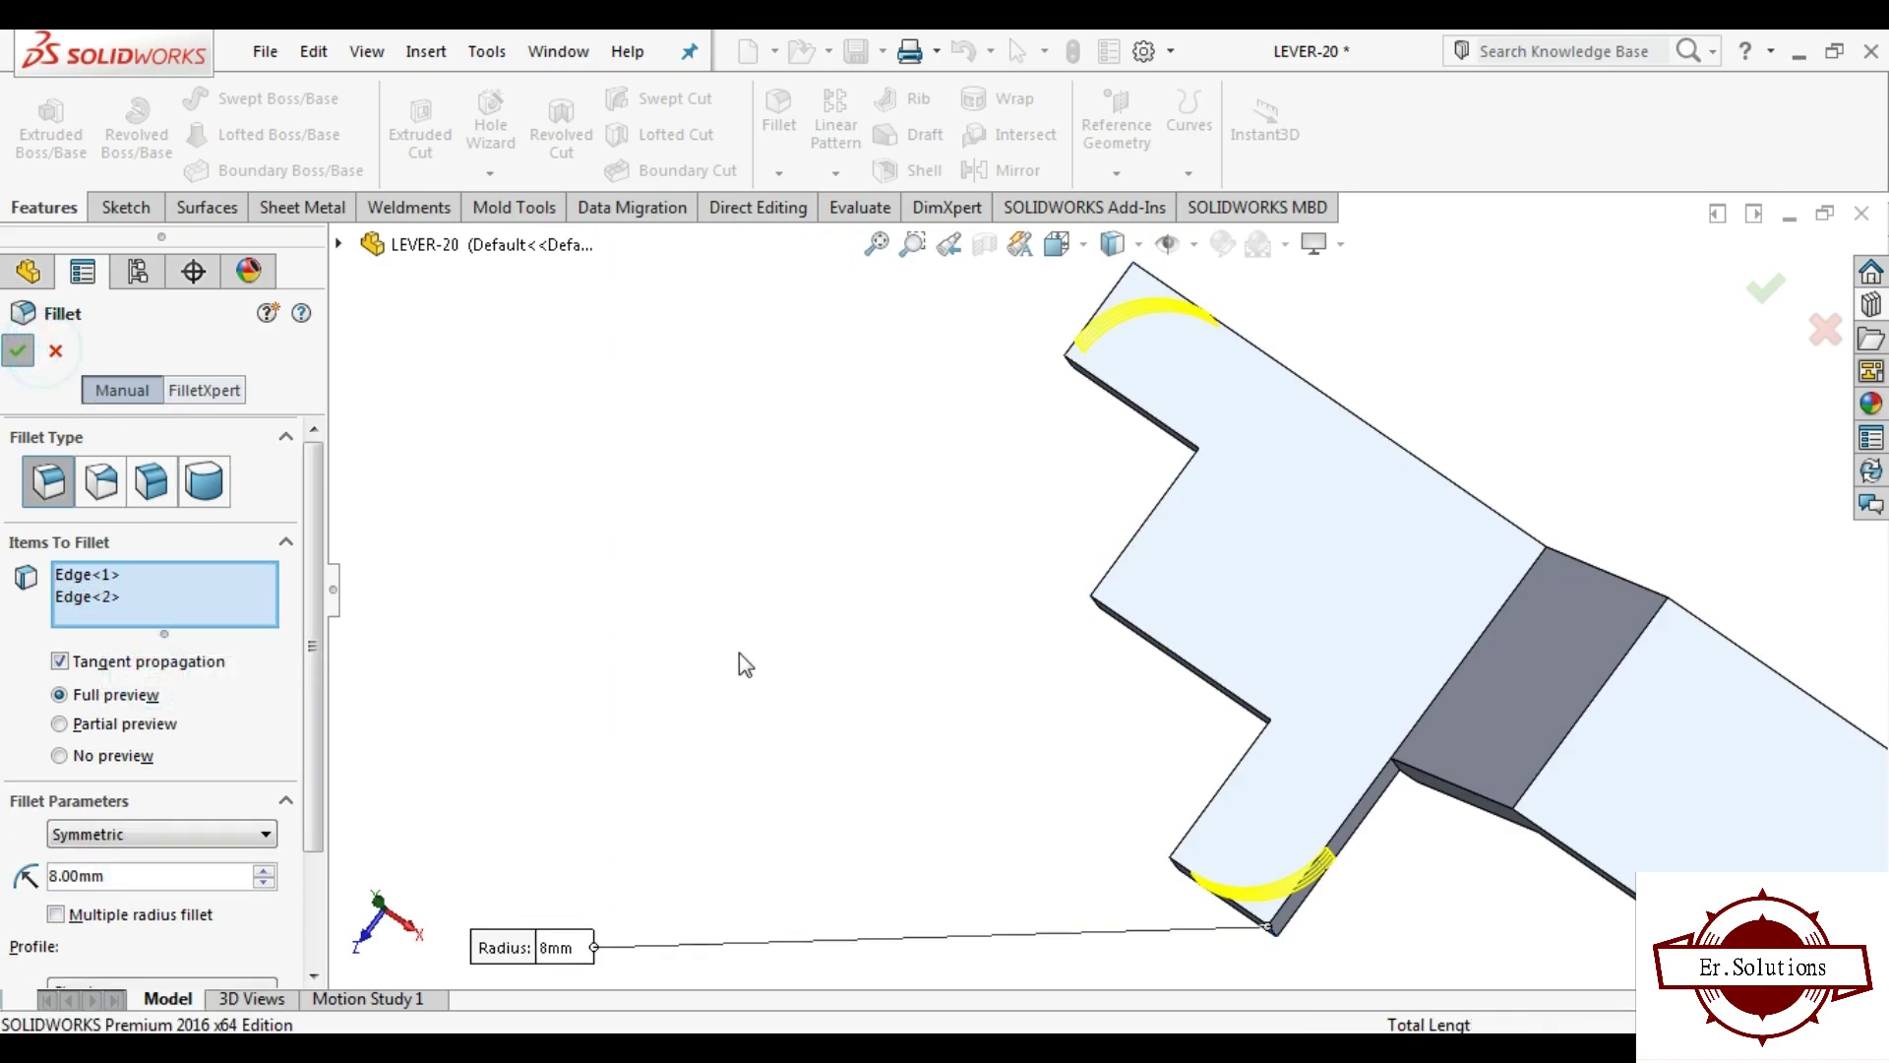
Step: Fillet the inner step corner edge with a 5 mm radius
click(779, 118)
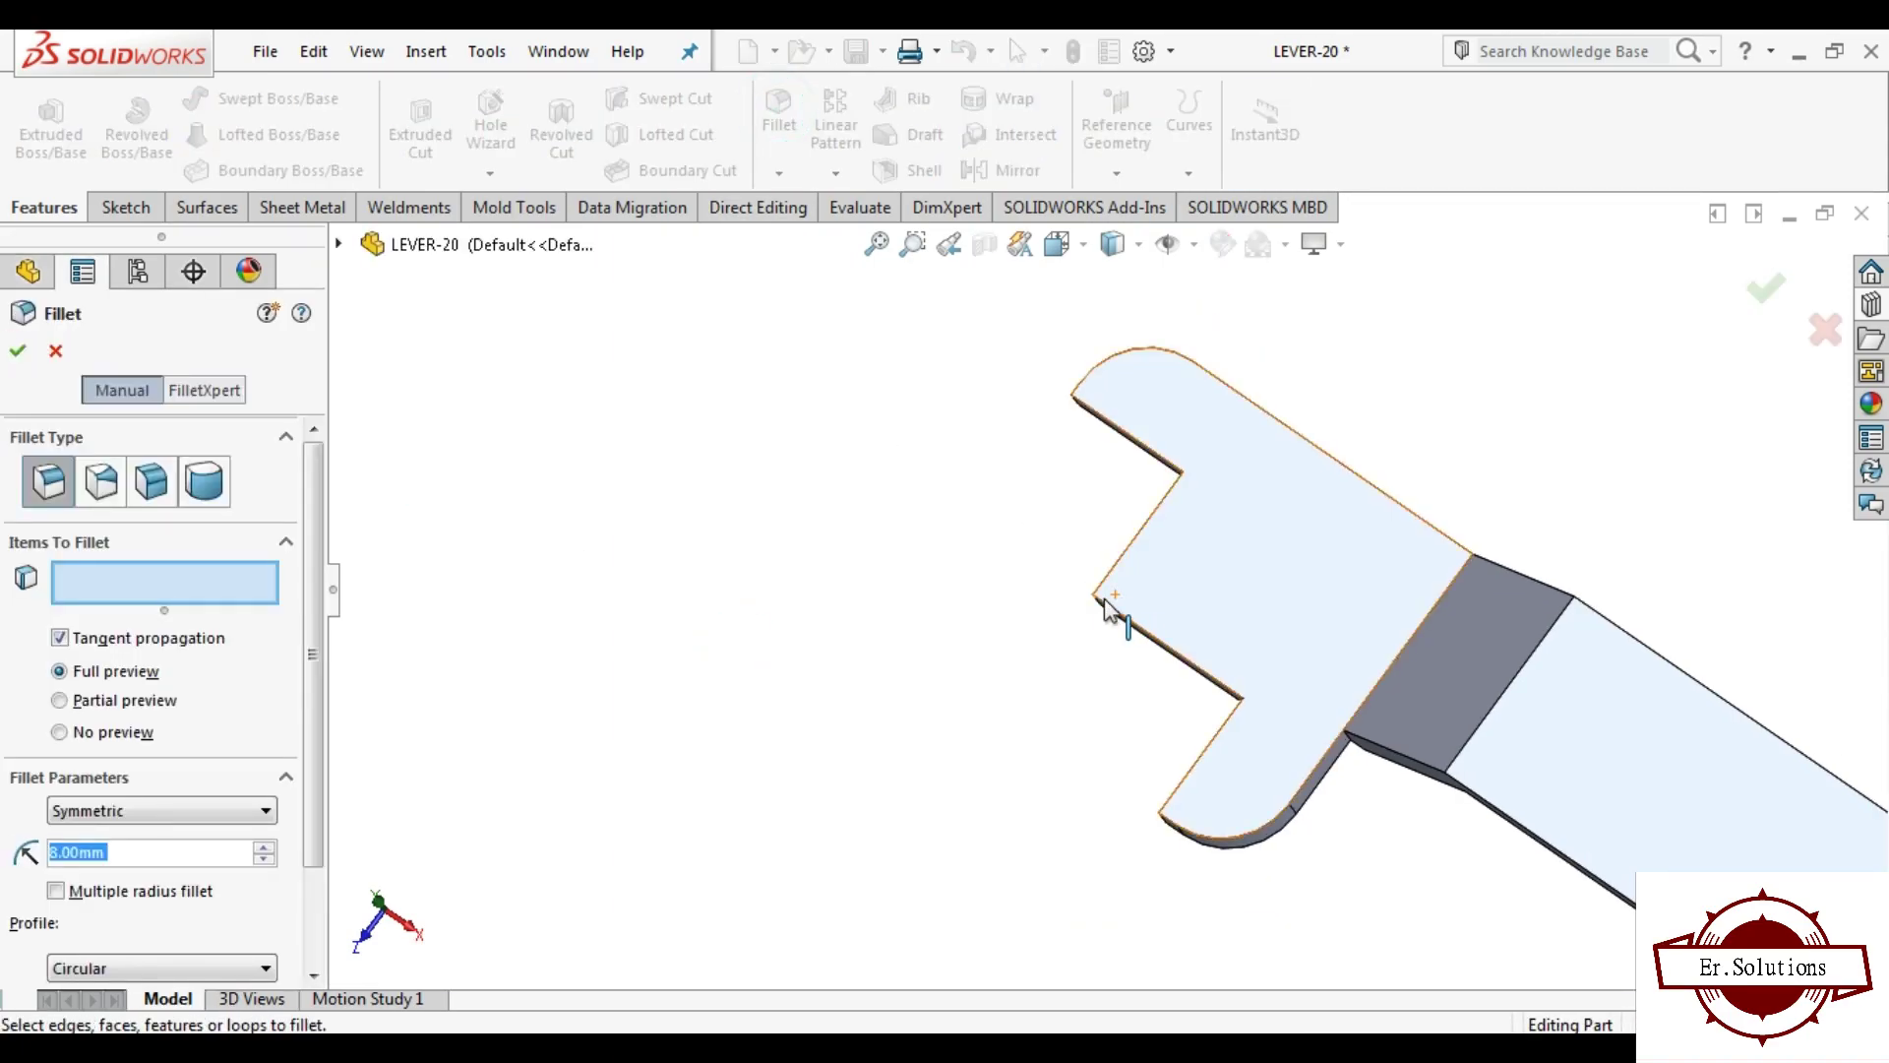
scroll(1107, 610, down, 2)
scroll(1107, 625, down, 3)
click(1085, 595)
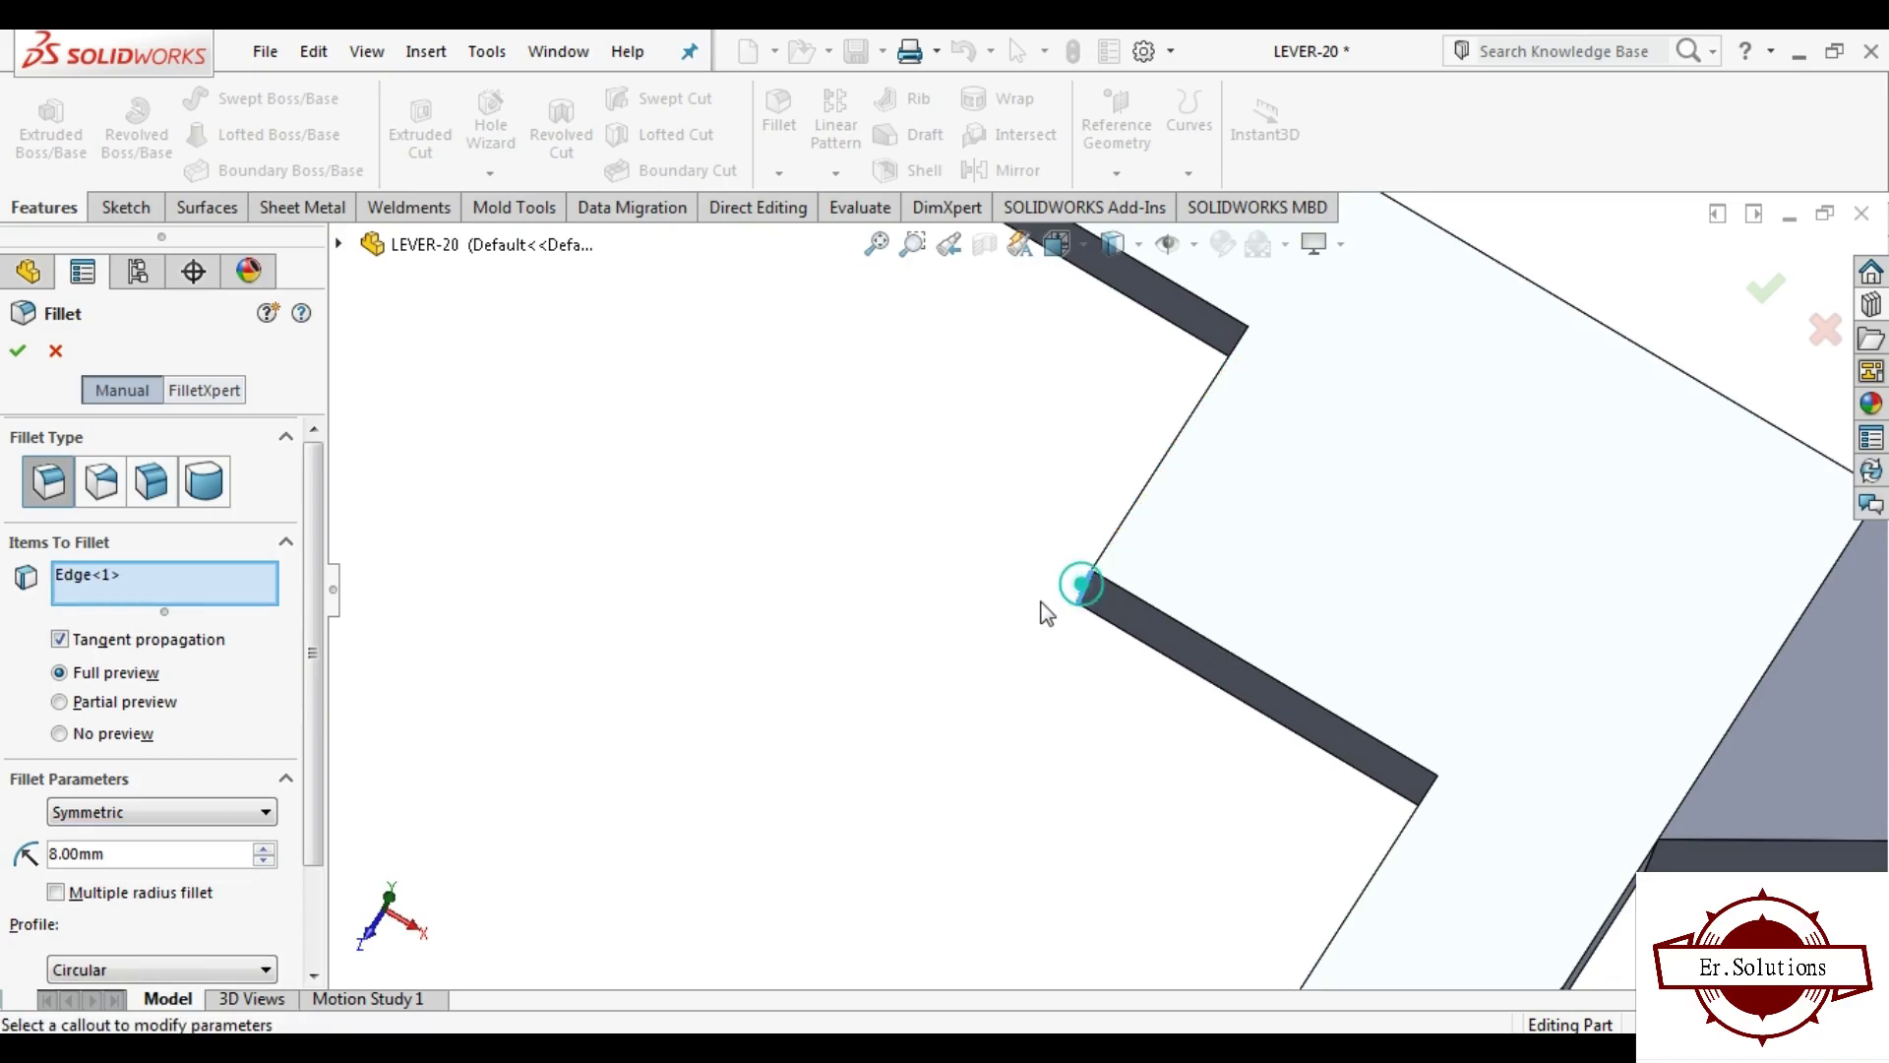
text(5)
key(Return)
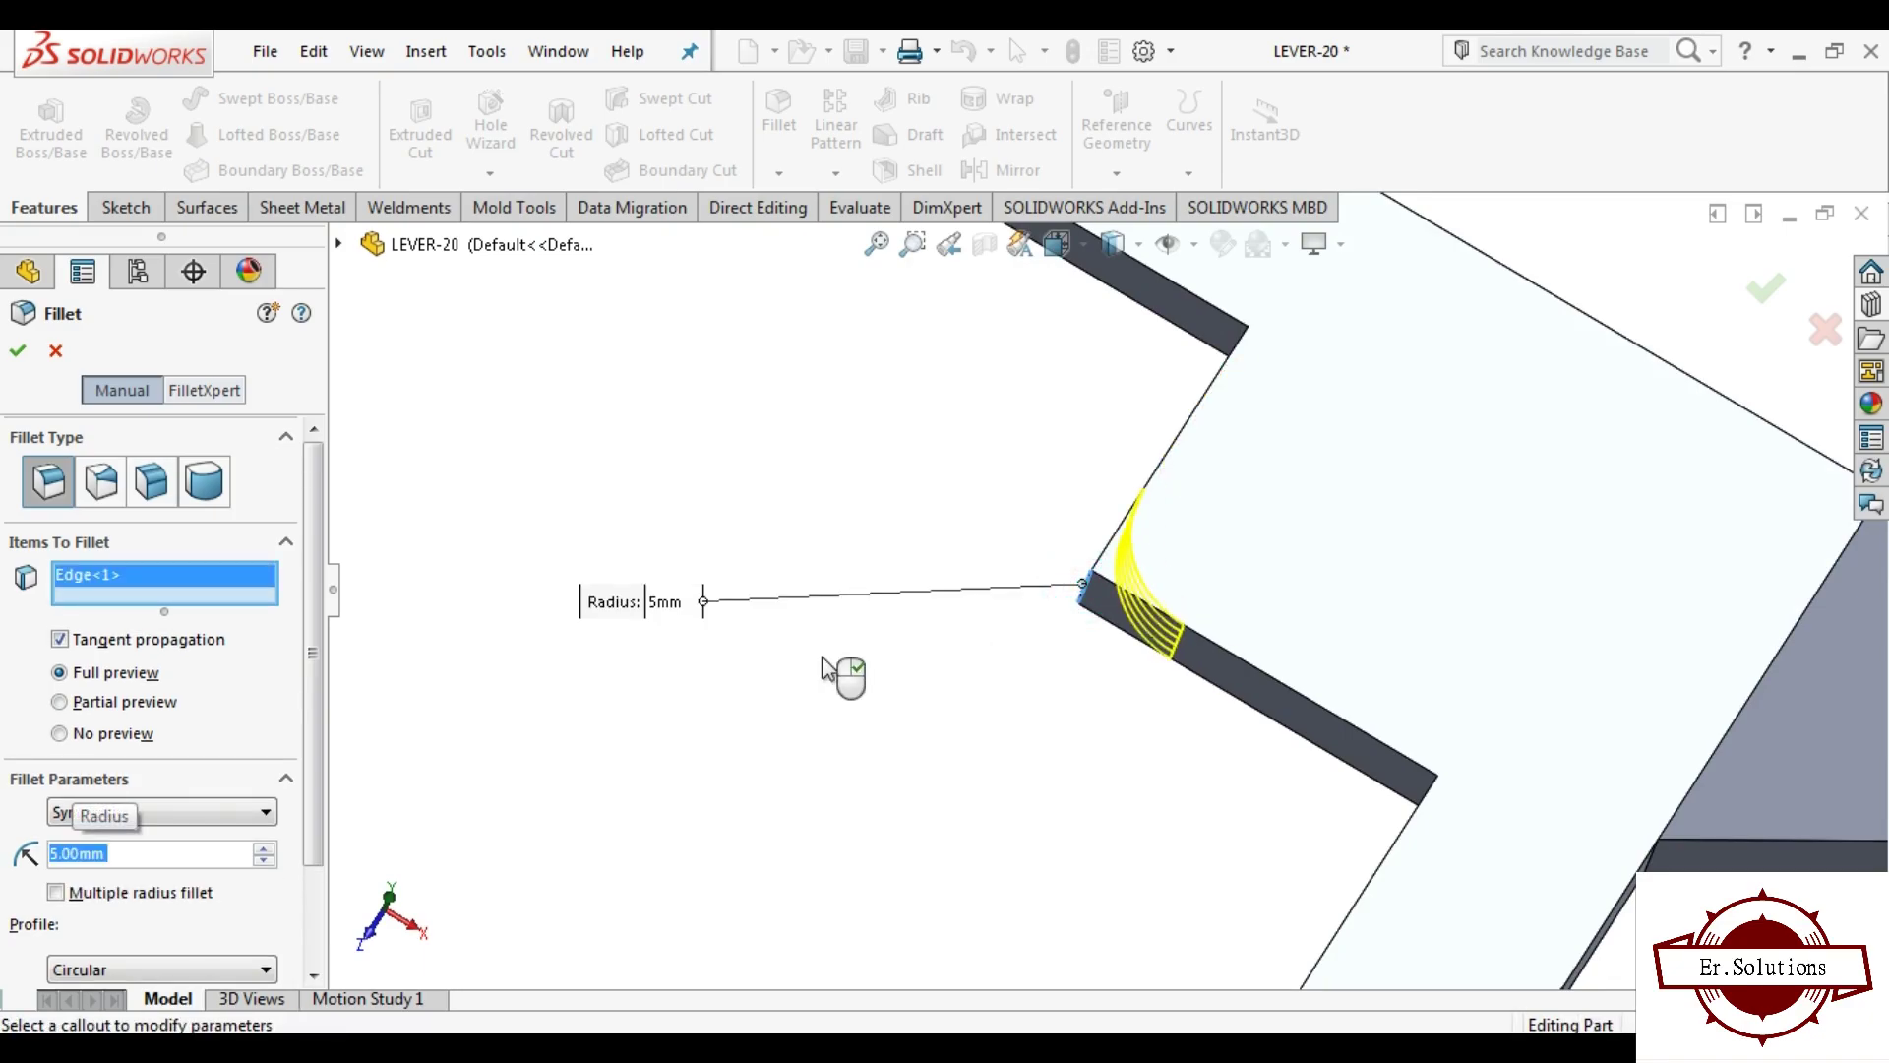
click(15, 356)
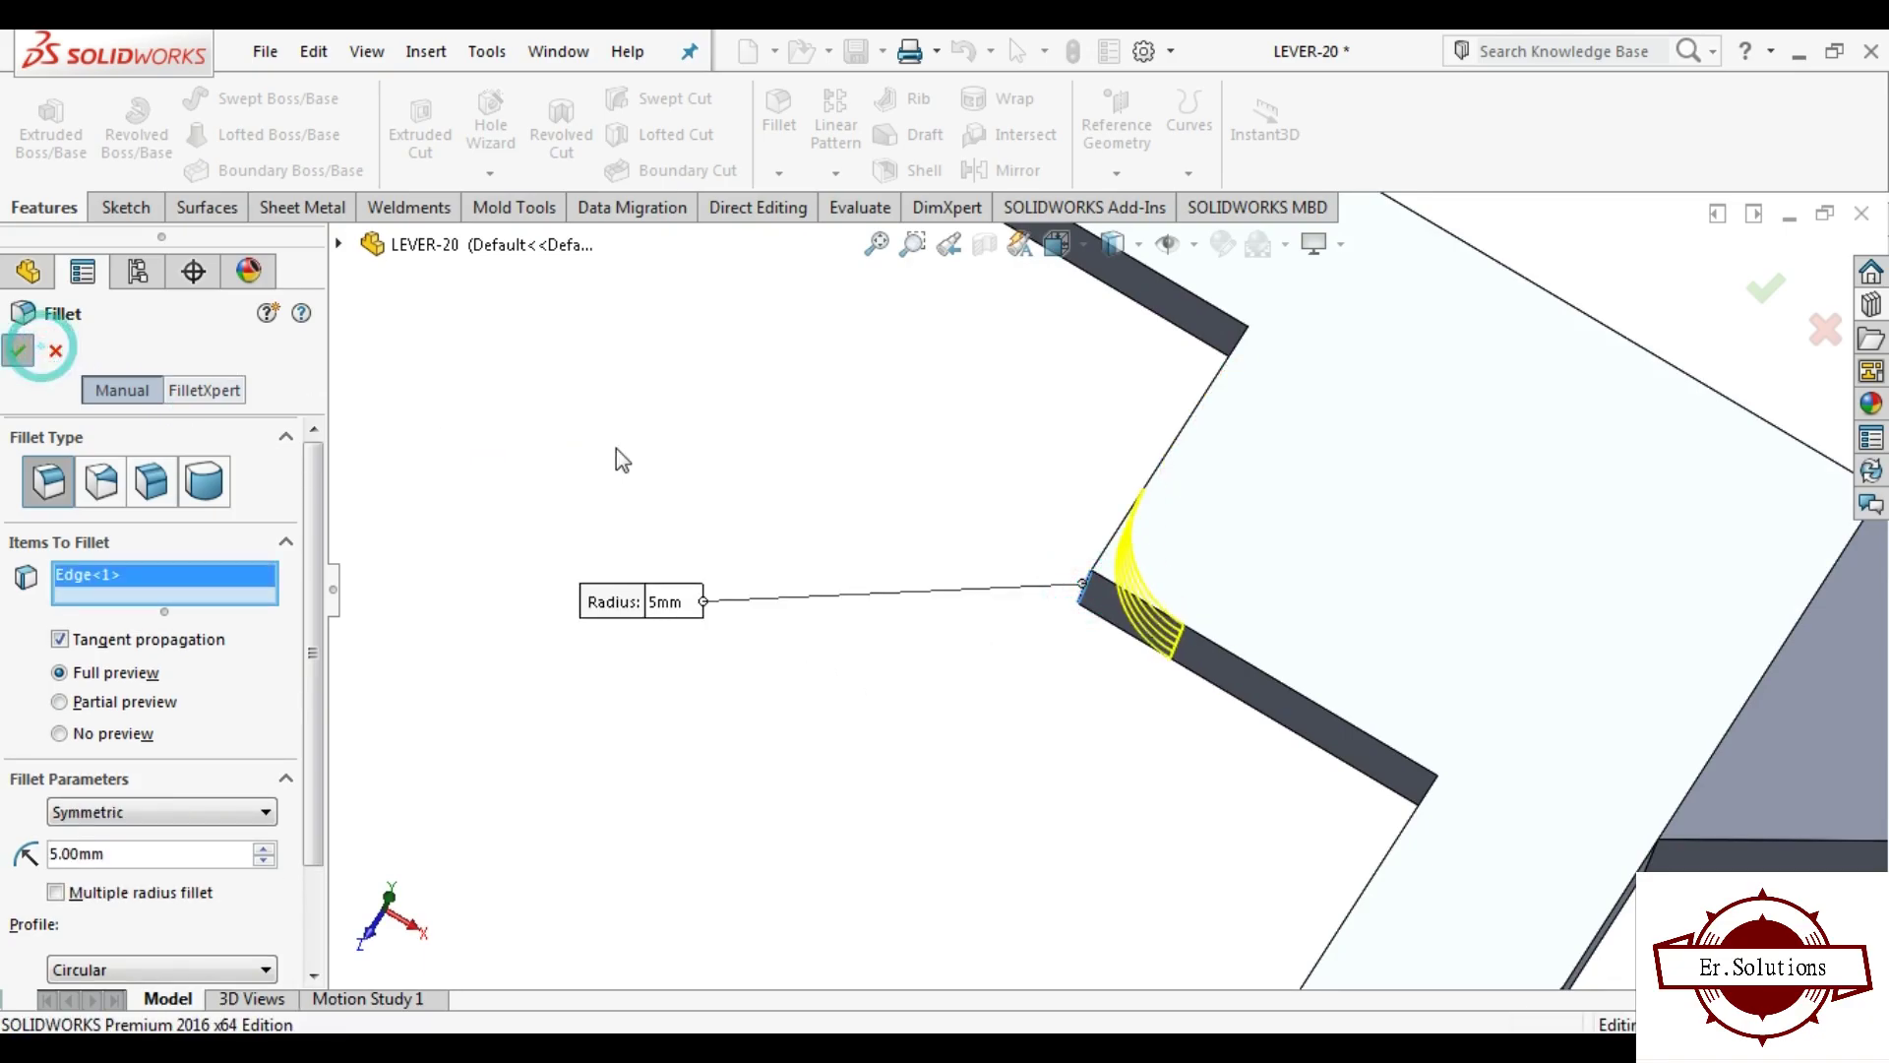
scroll(836, 521, up, 3)
scroll(879, 657, down, 2)
middle_drag(879, 657, 886, 371)
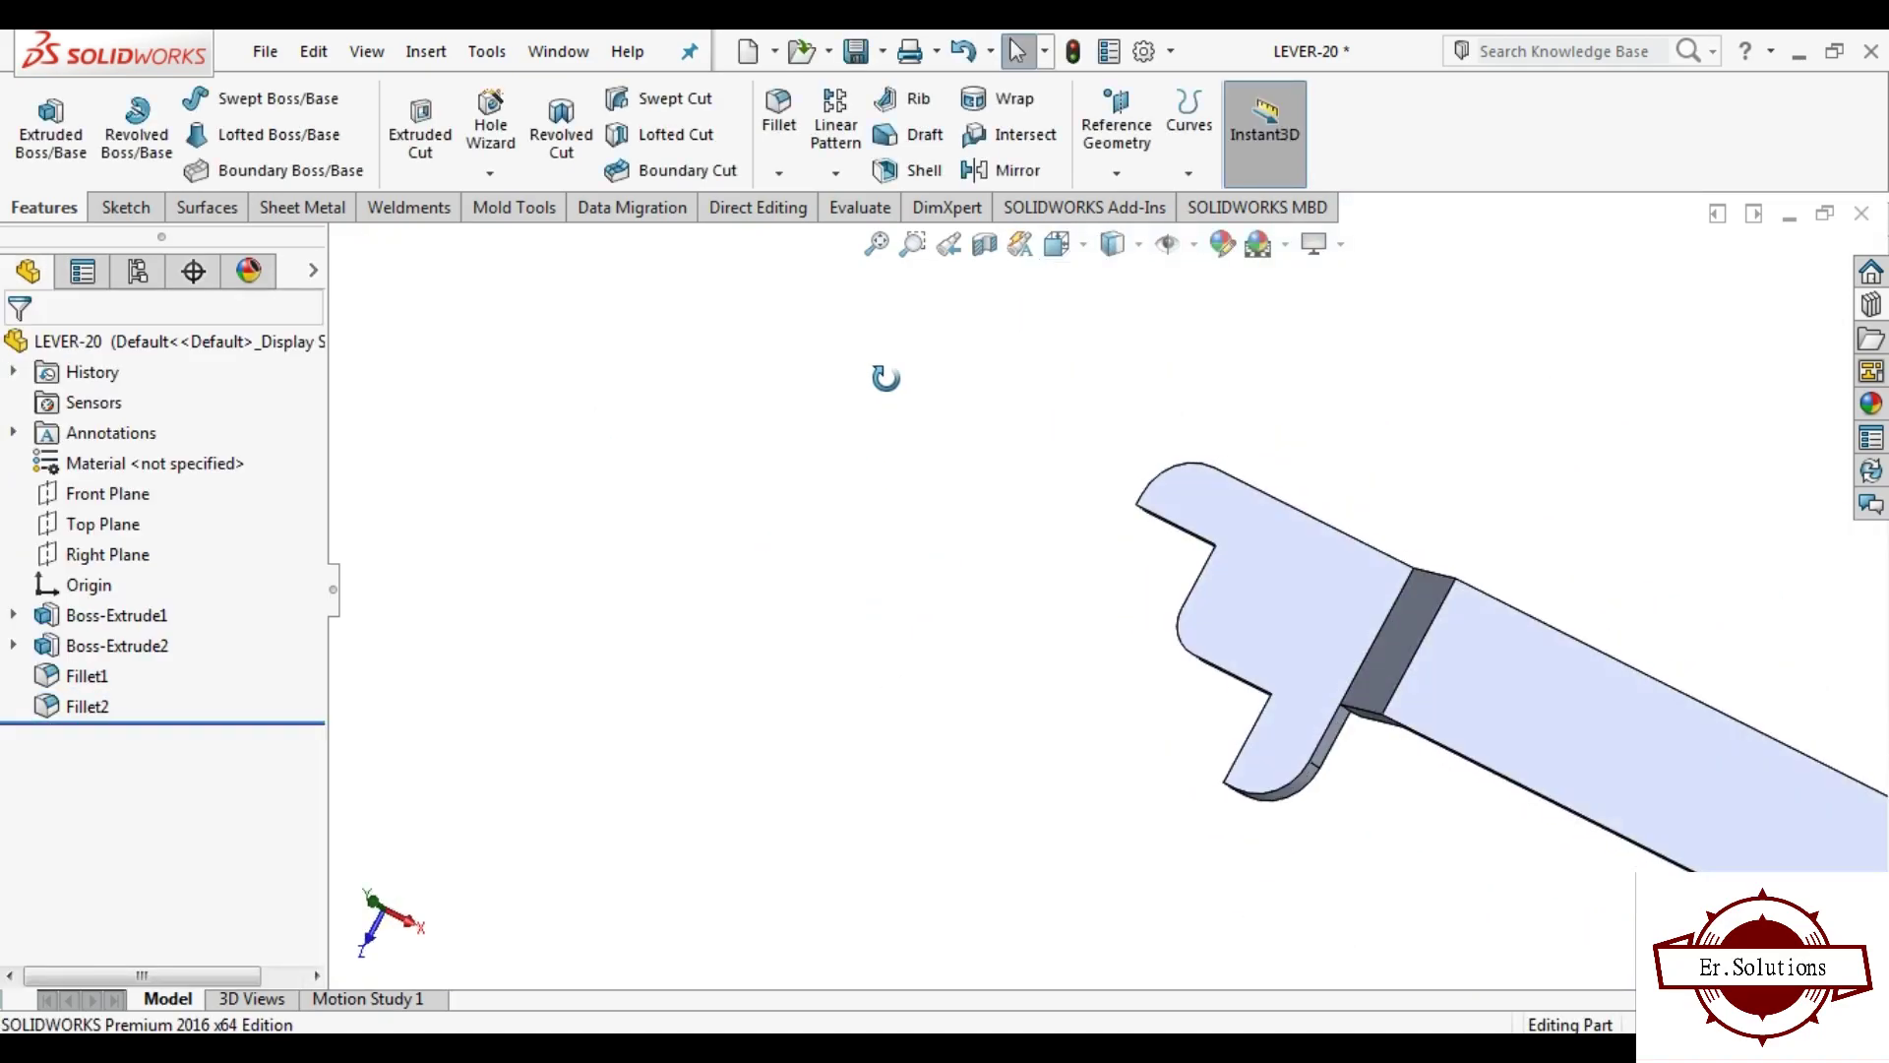
Step: Save the part and start a new sketch on the handle's top face
click(857, 54)
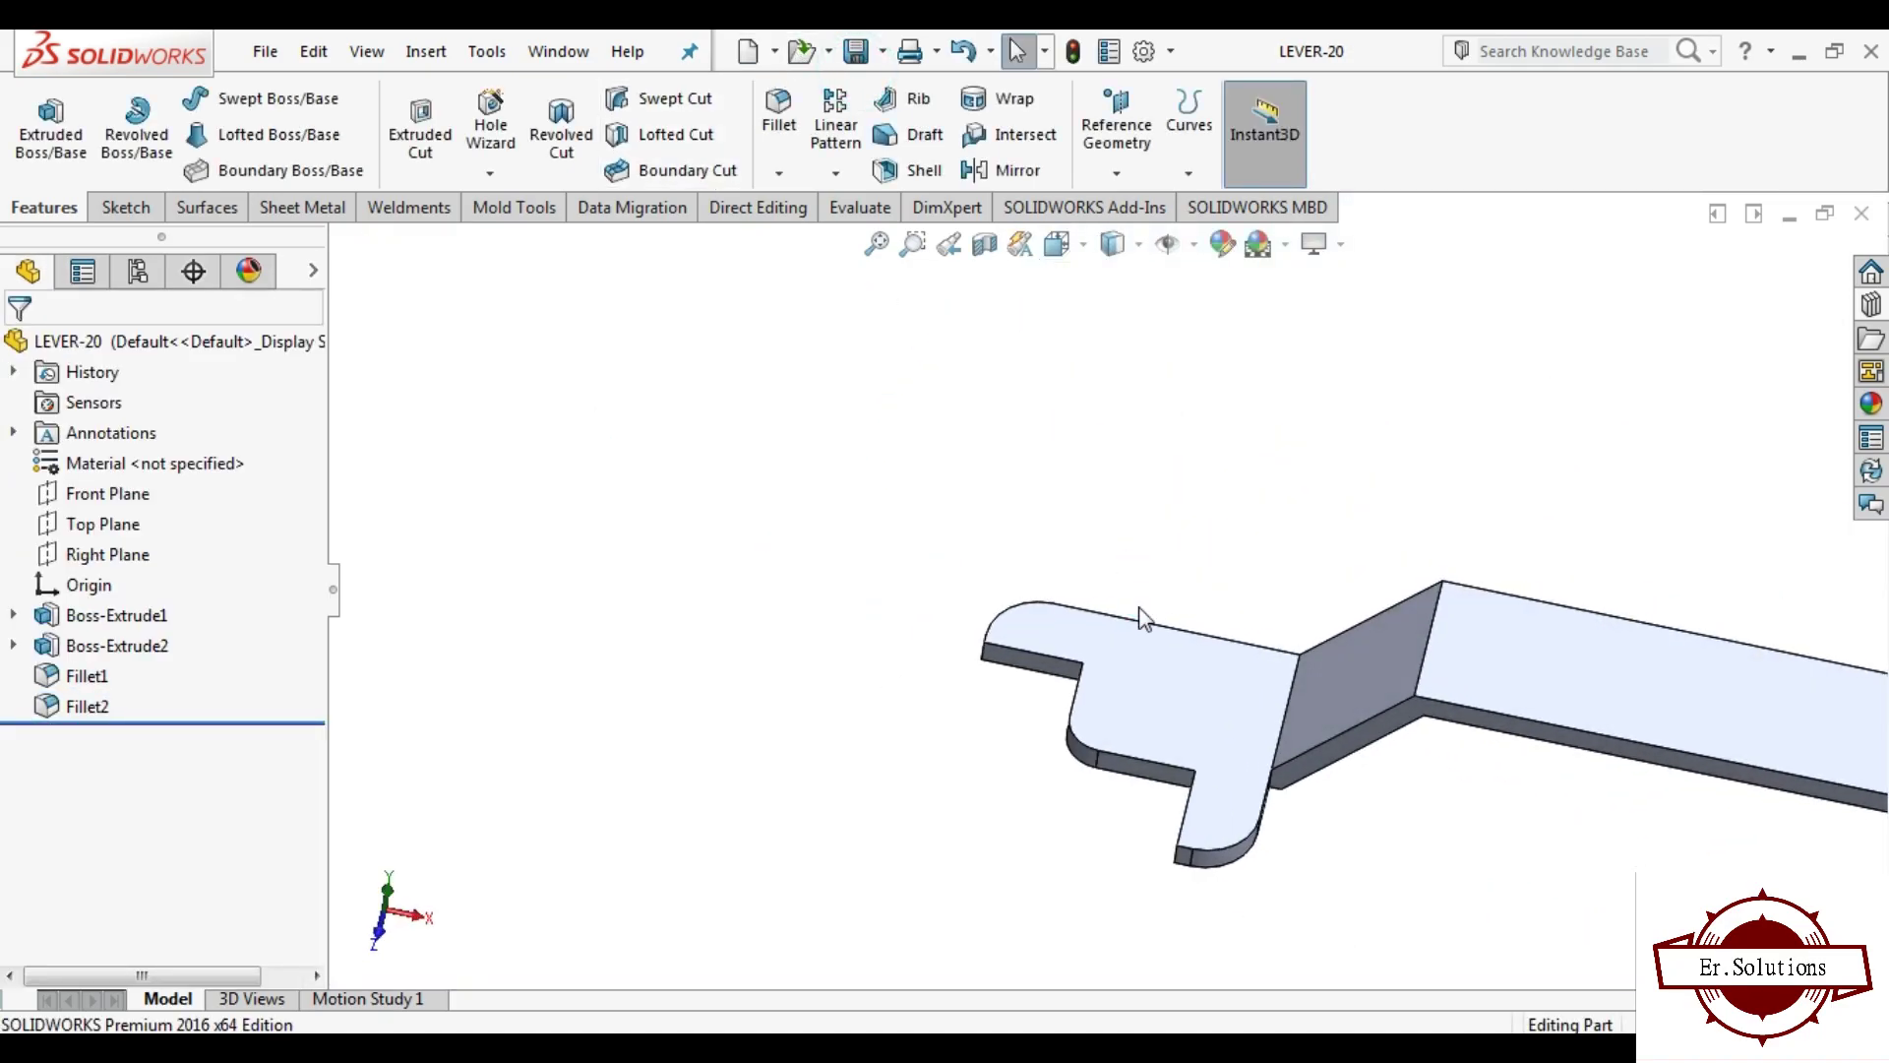
click(1308, 652)
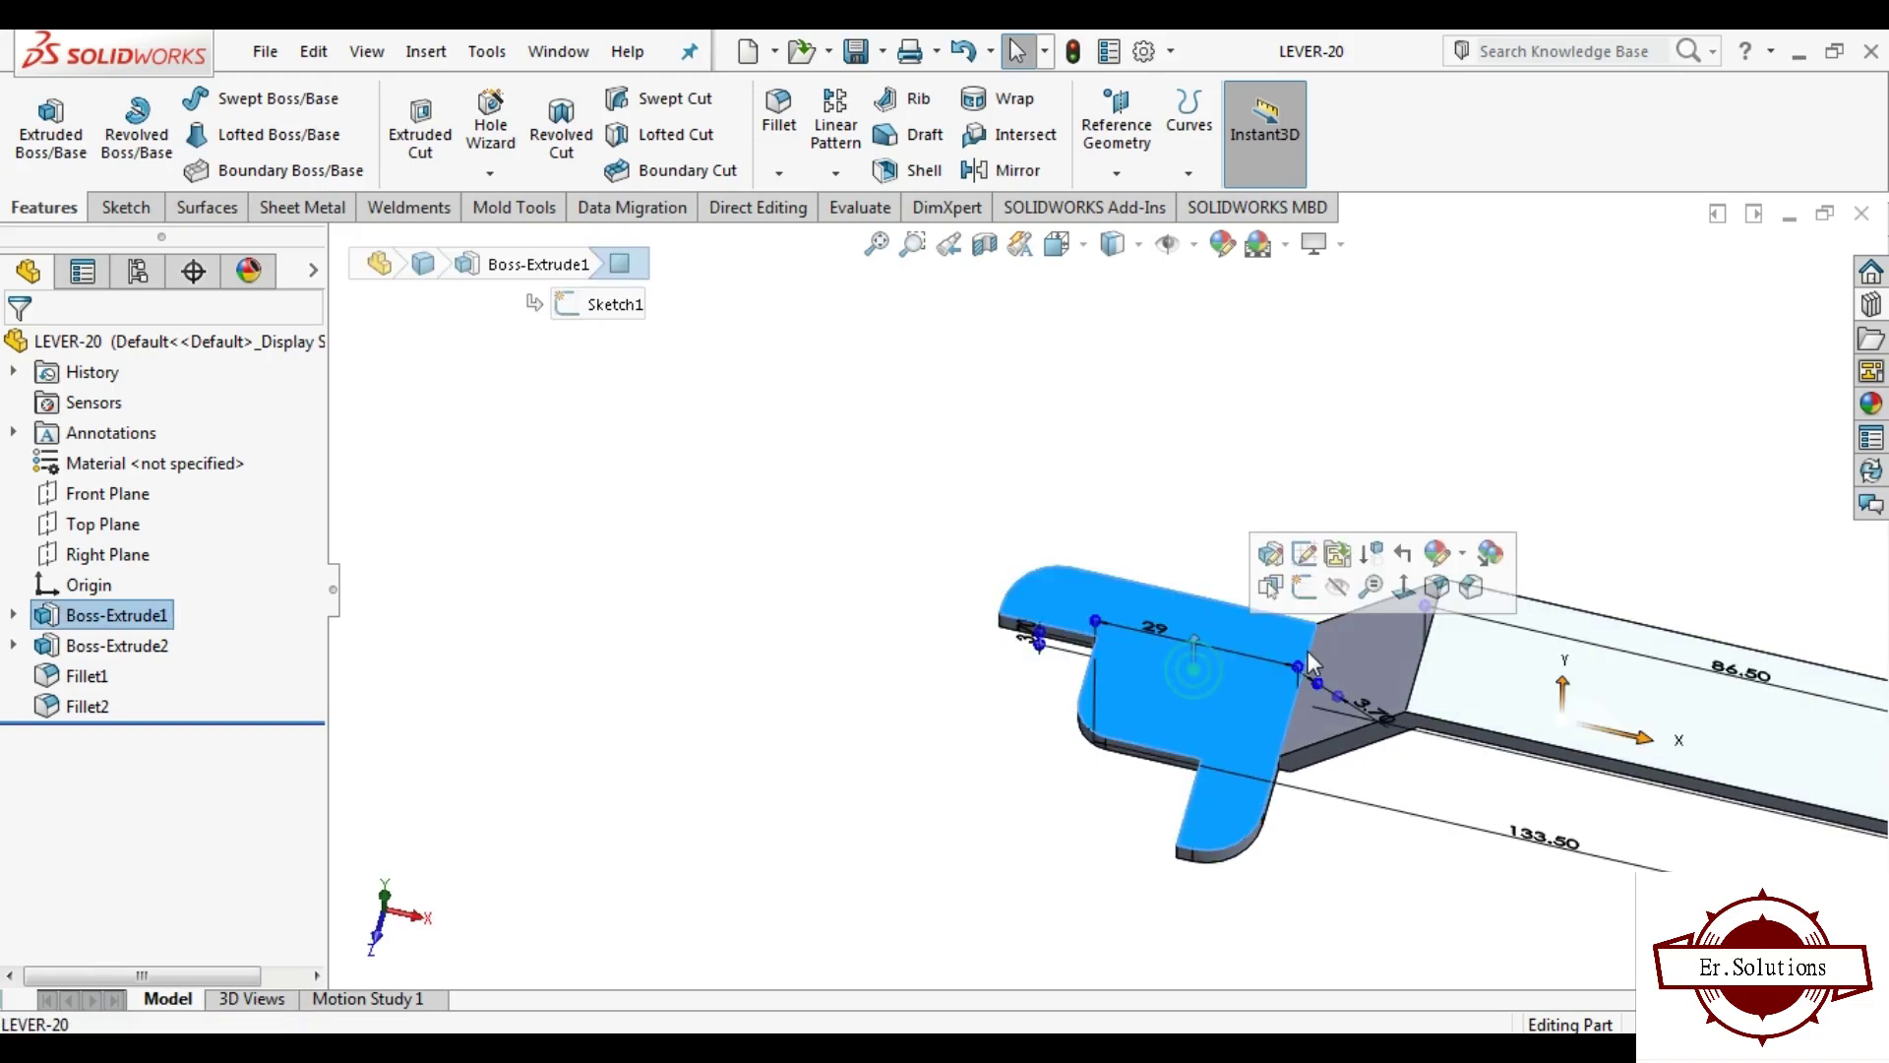
click(1312, 602)
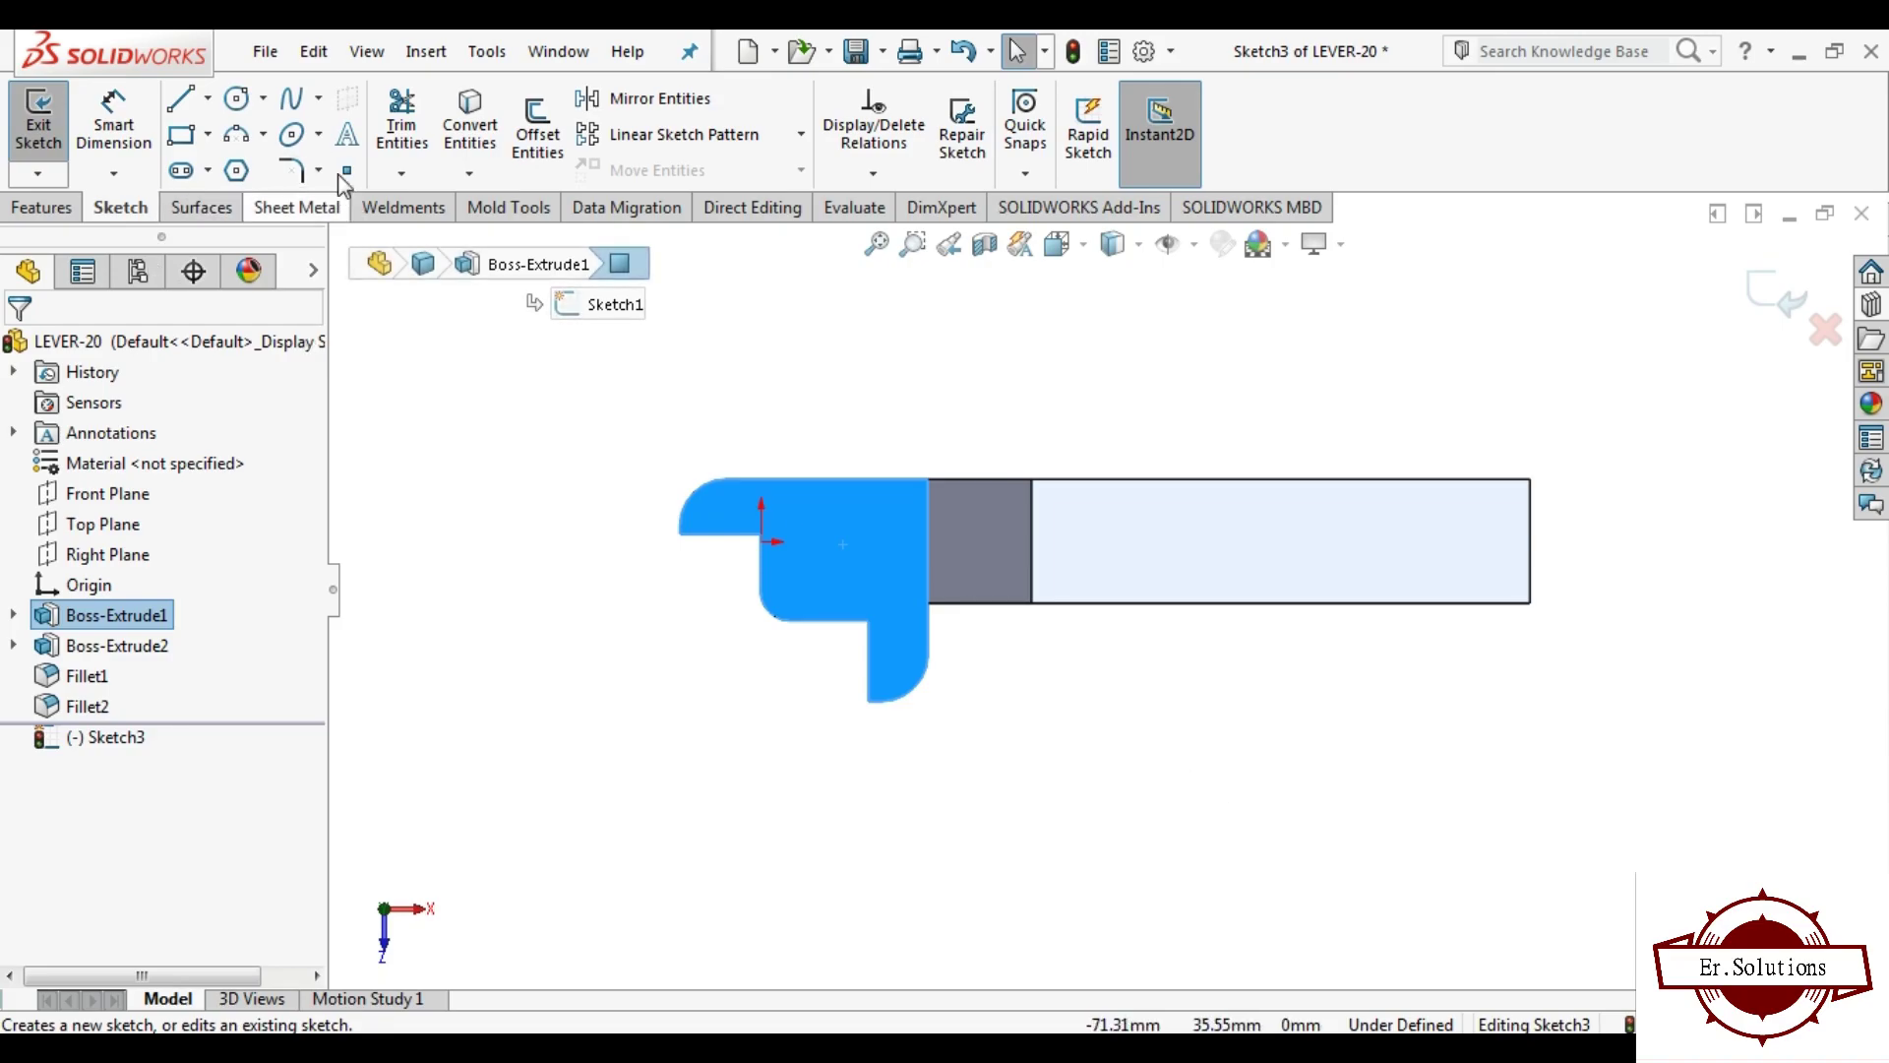
Step: Draw a small closed rectangle of four lines on the handle face
click(181, 99)
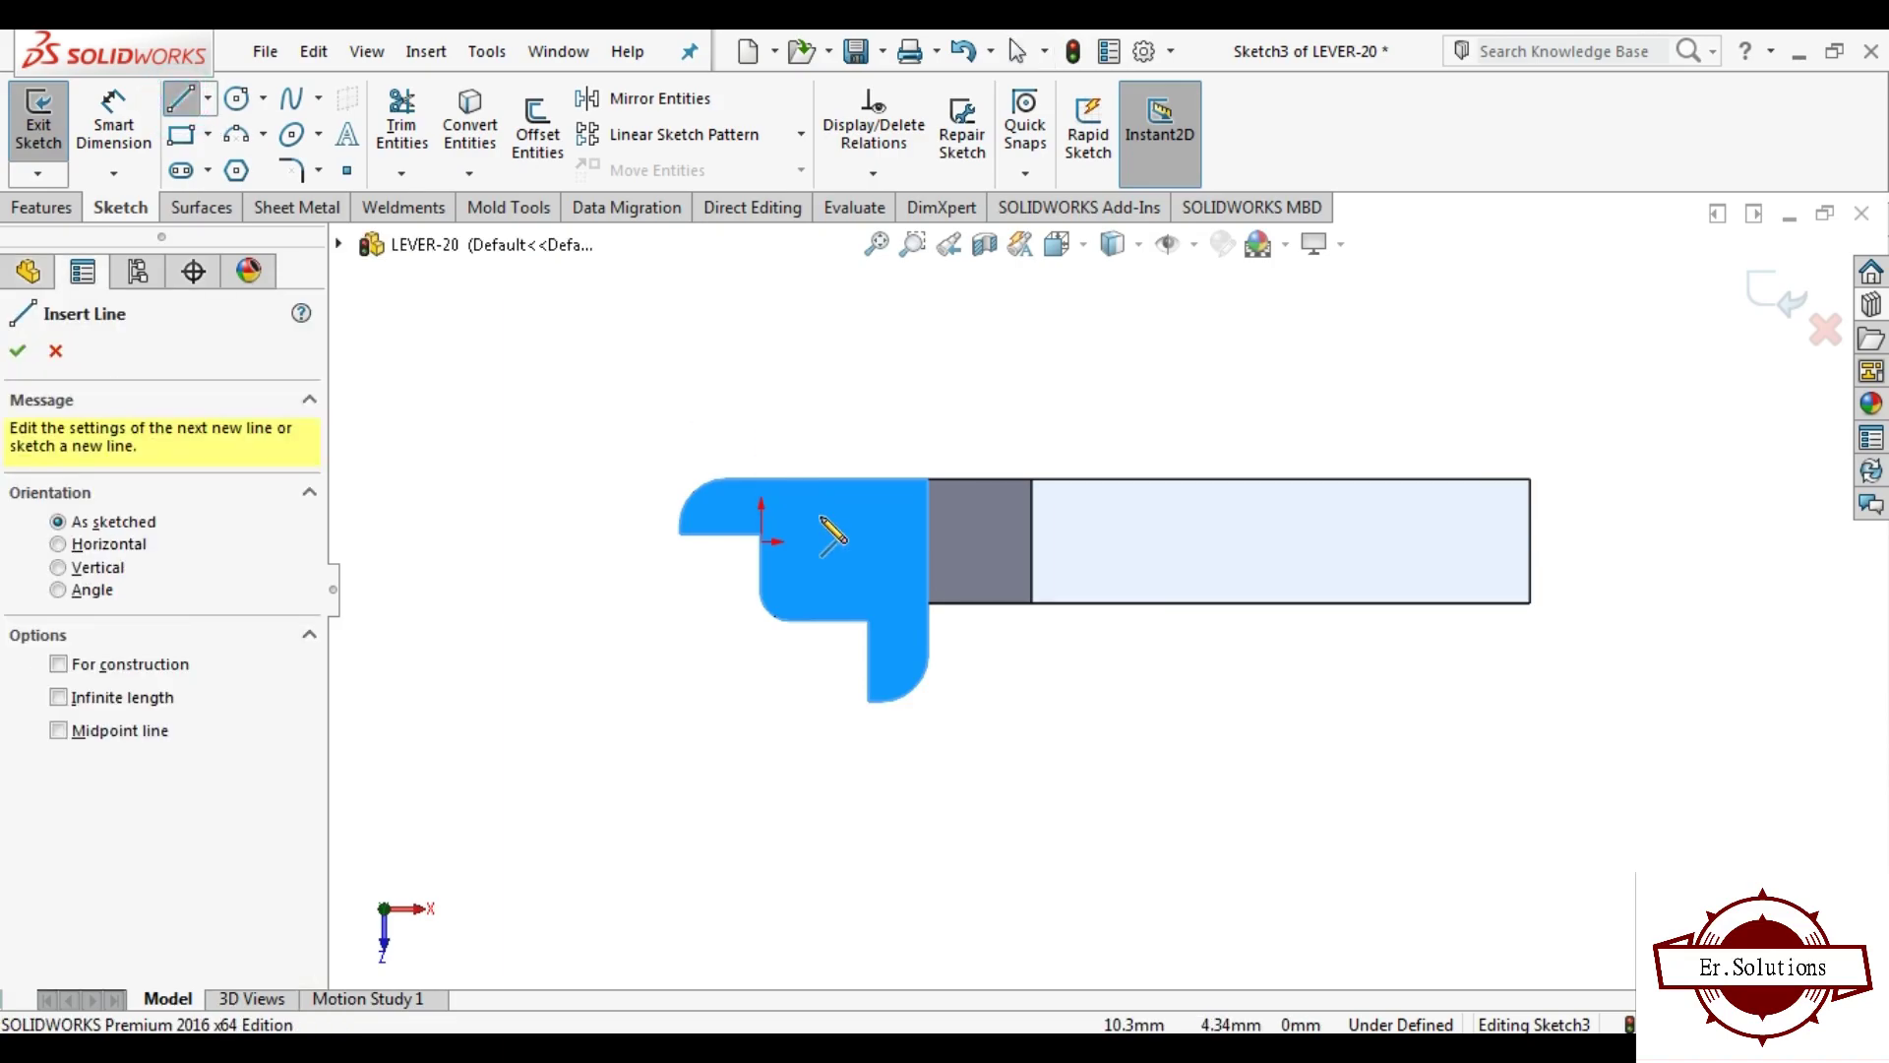
scroll(835, 528, down, 2)
scroll(856, 581, down, 2)
click(806, 556)
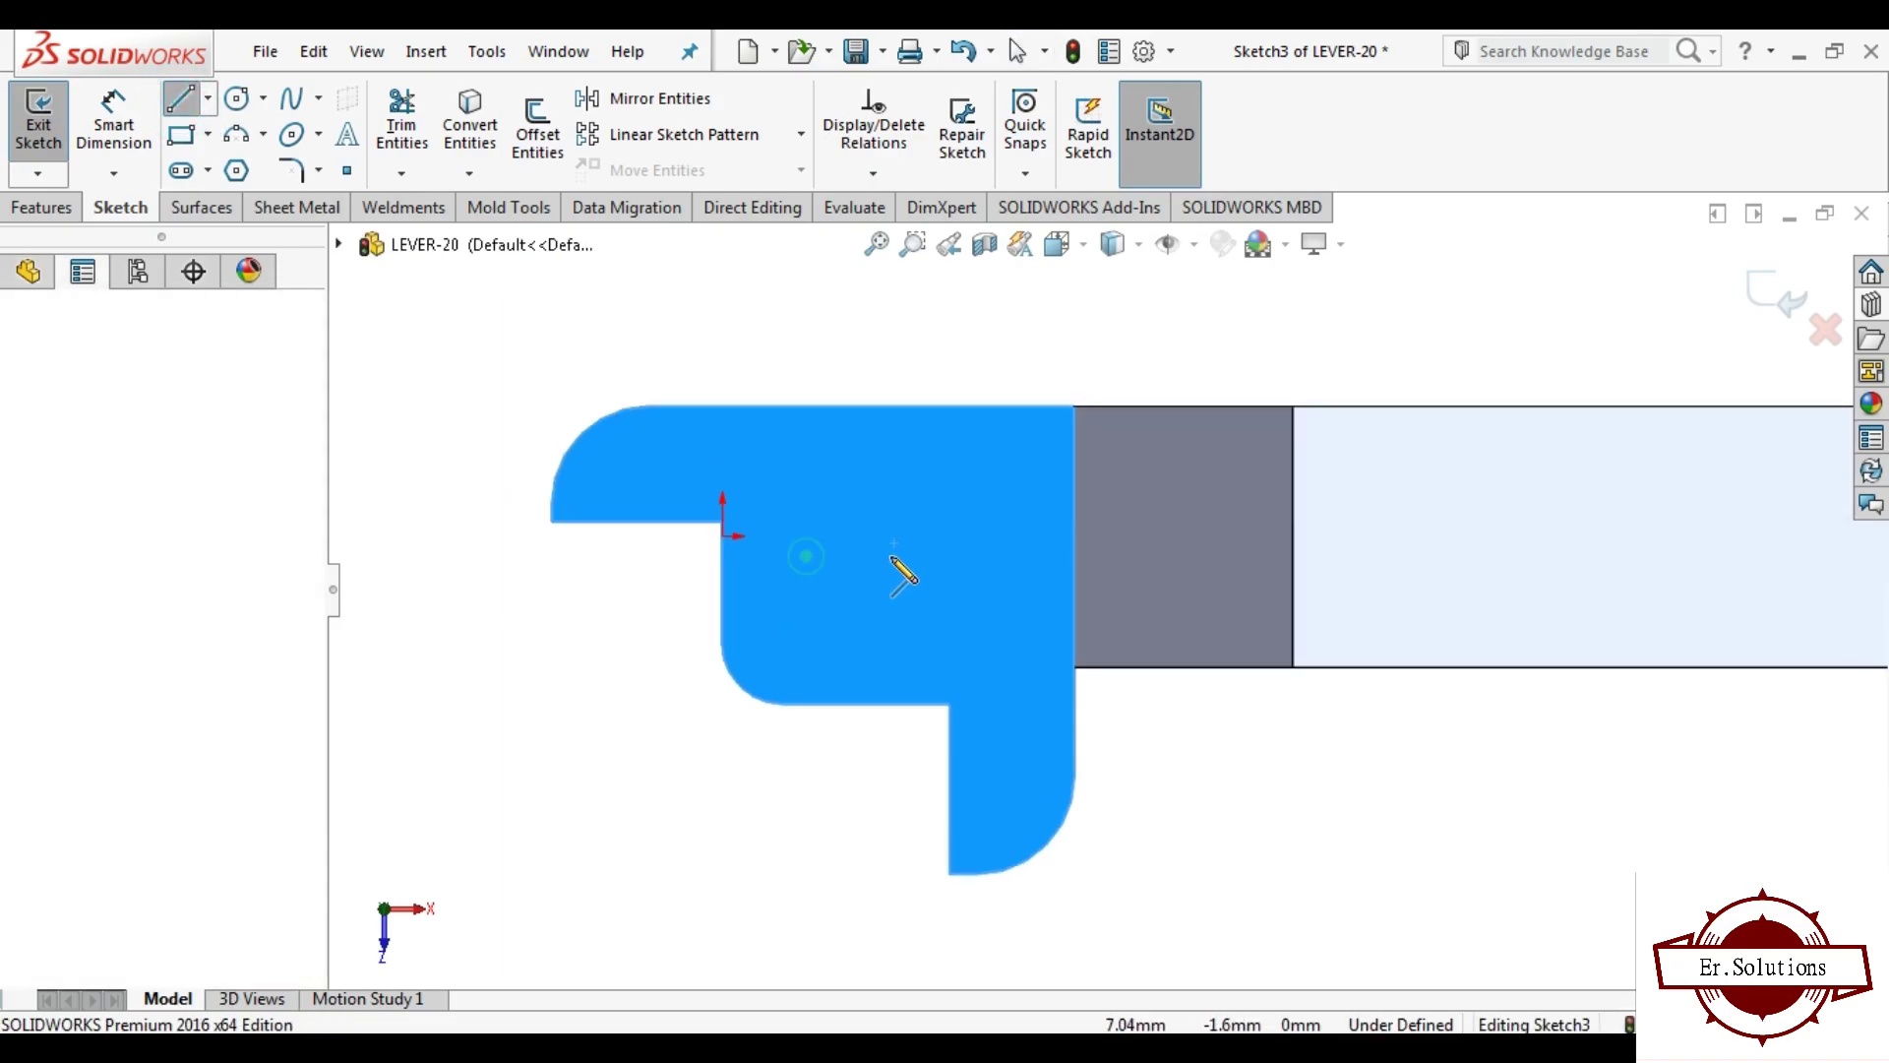
click(942, 555)
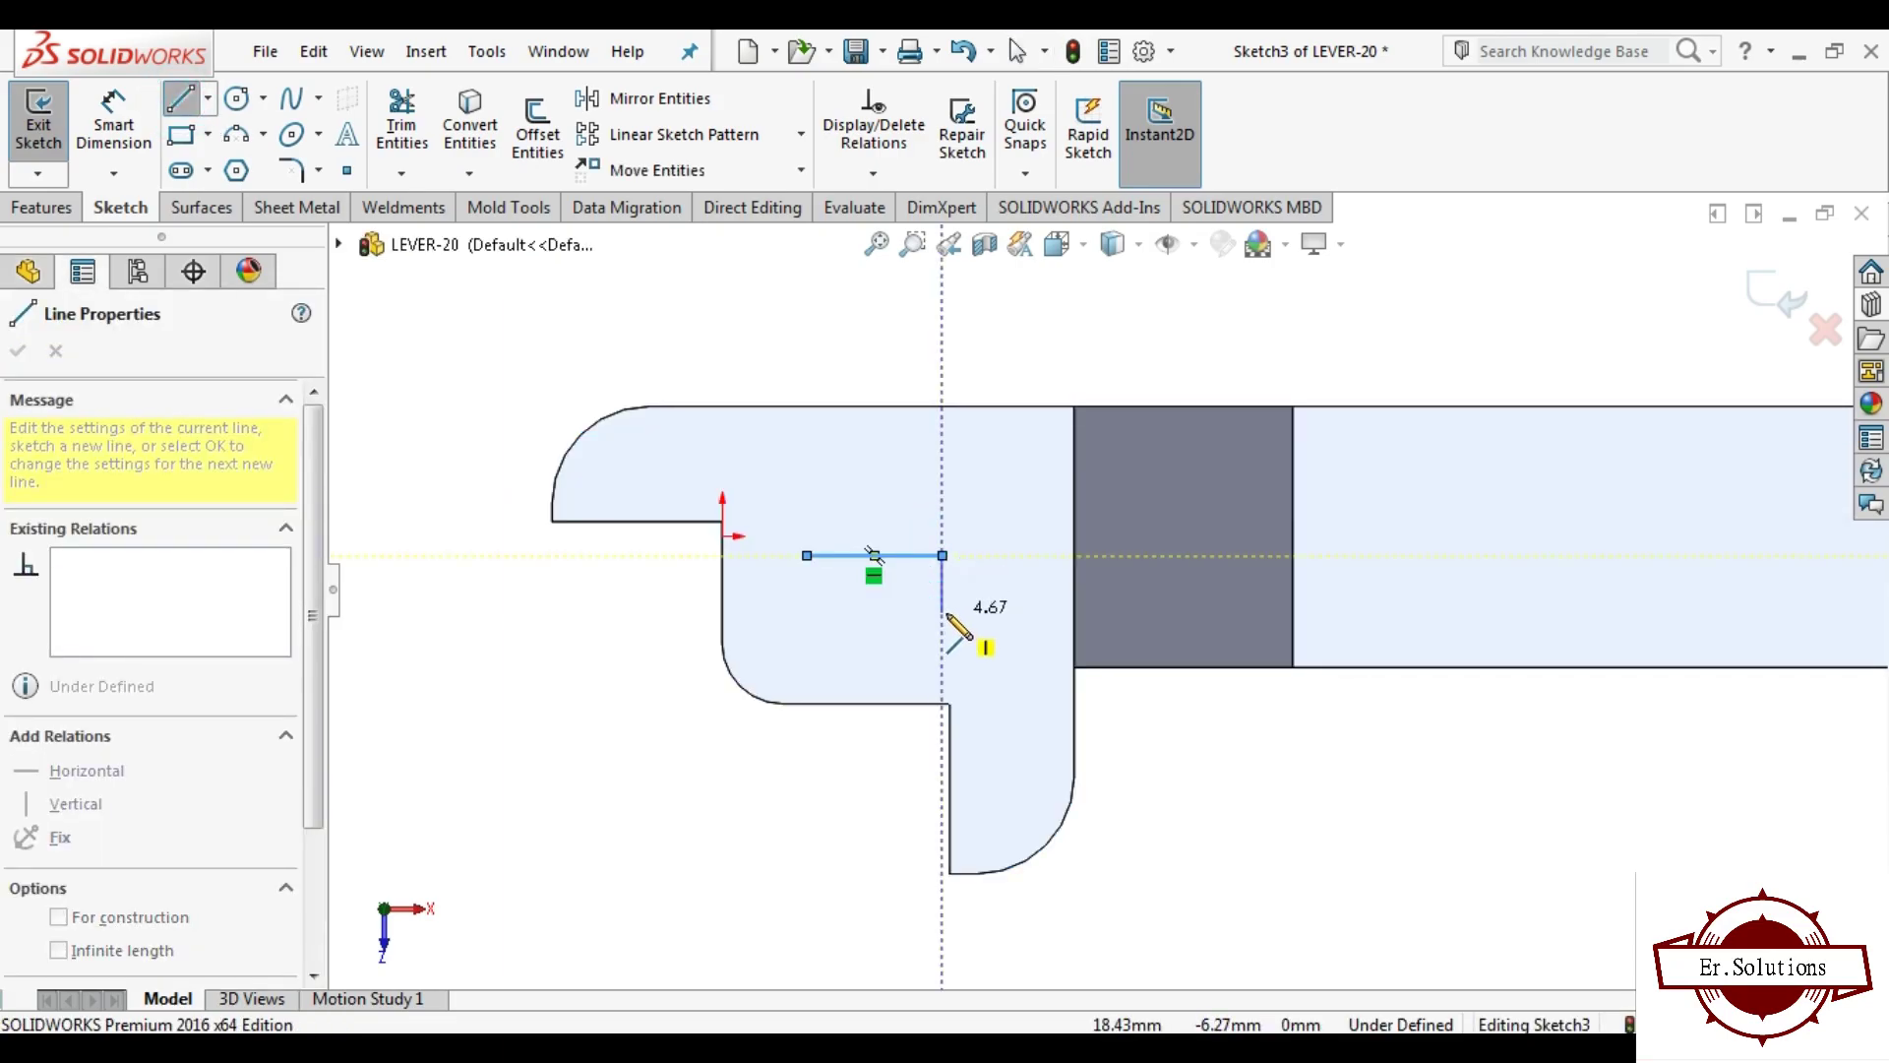
click(942, 616)
click(806, 616)
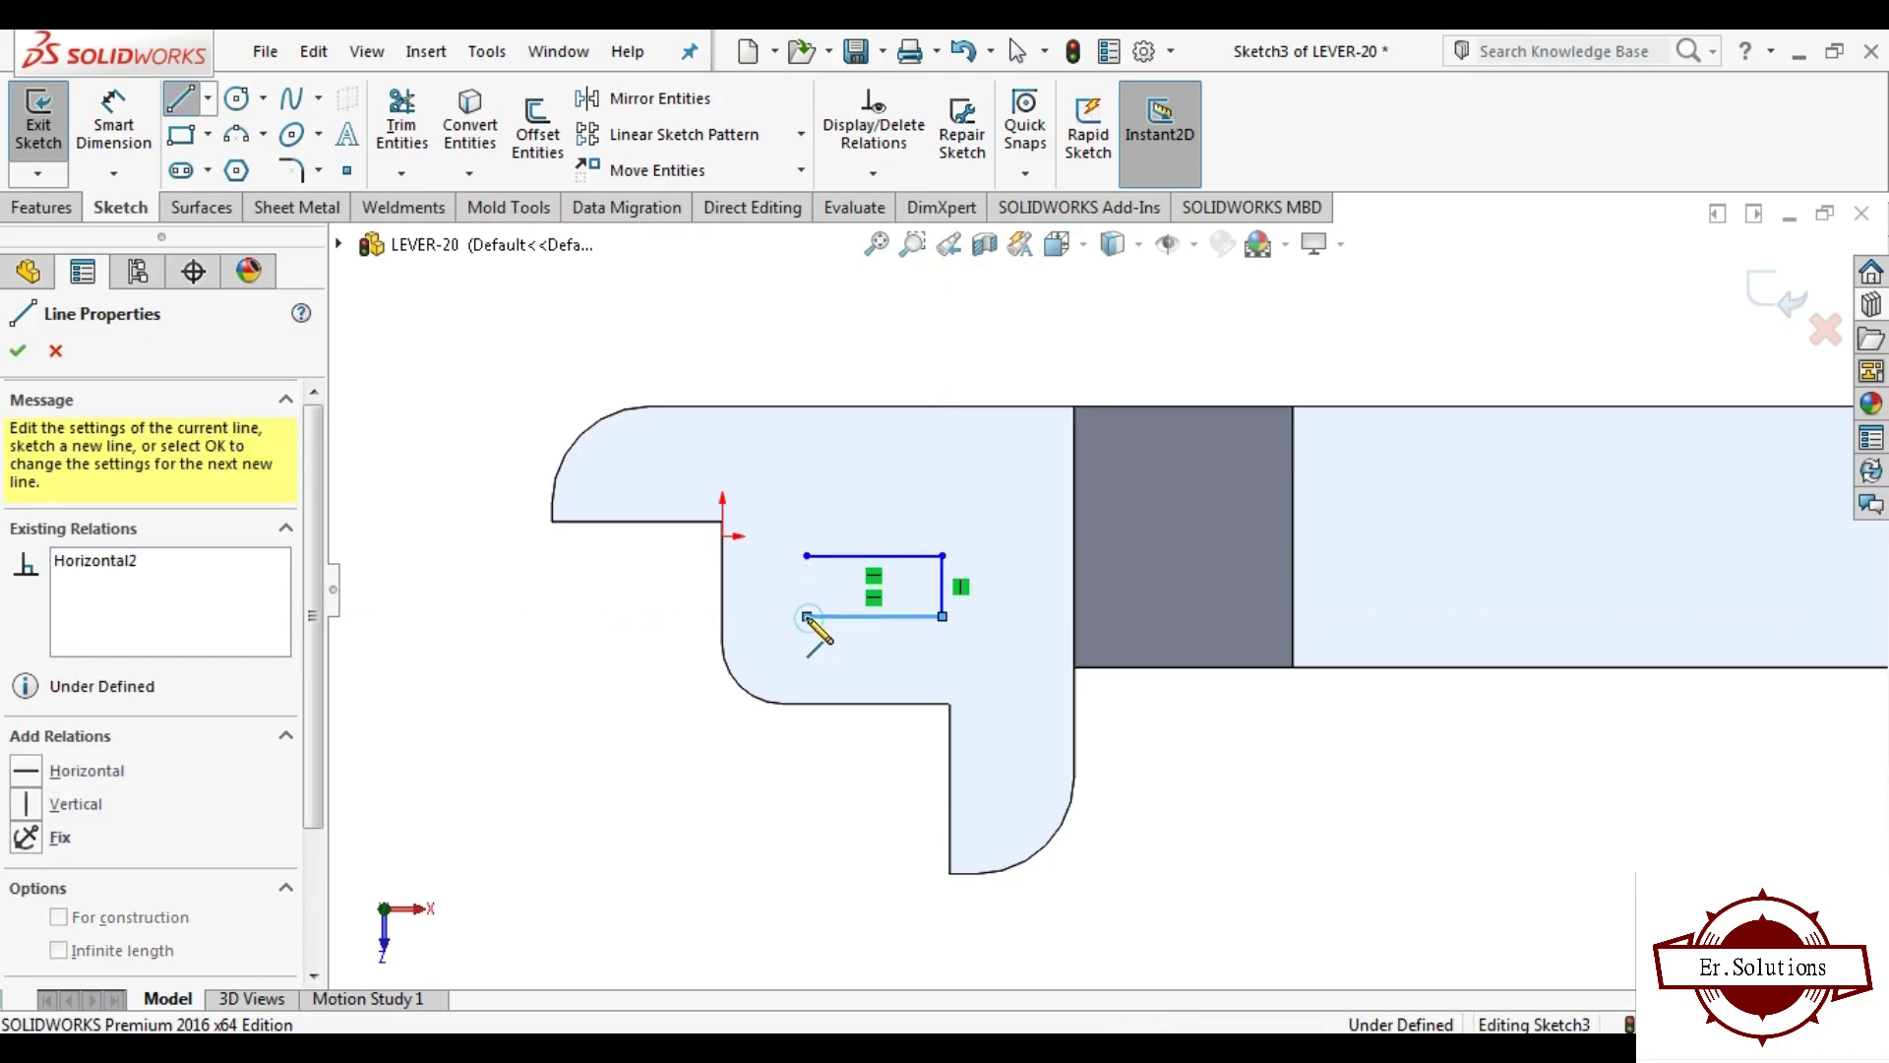
click(807, 556)
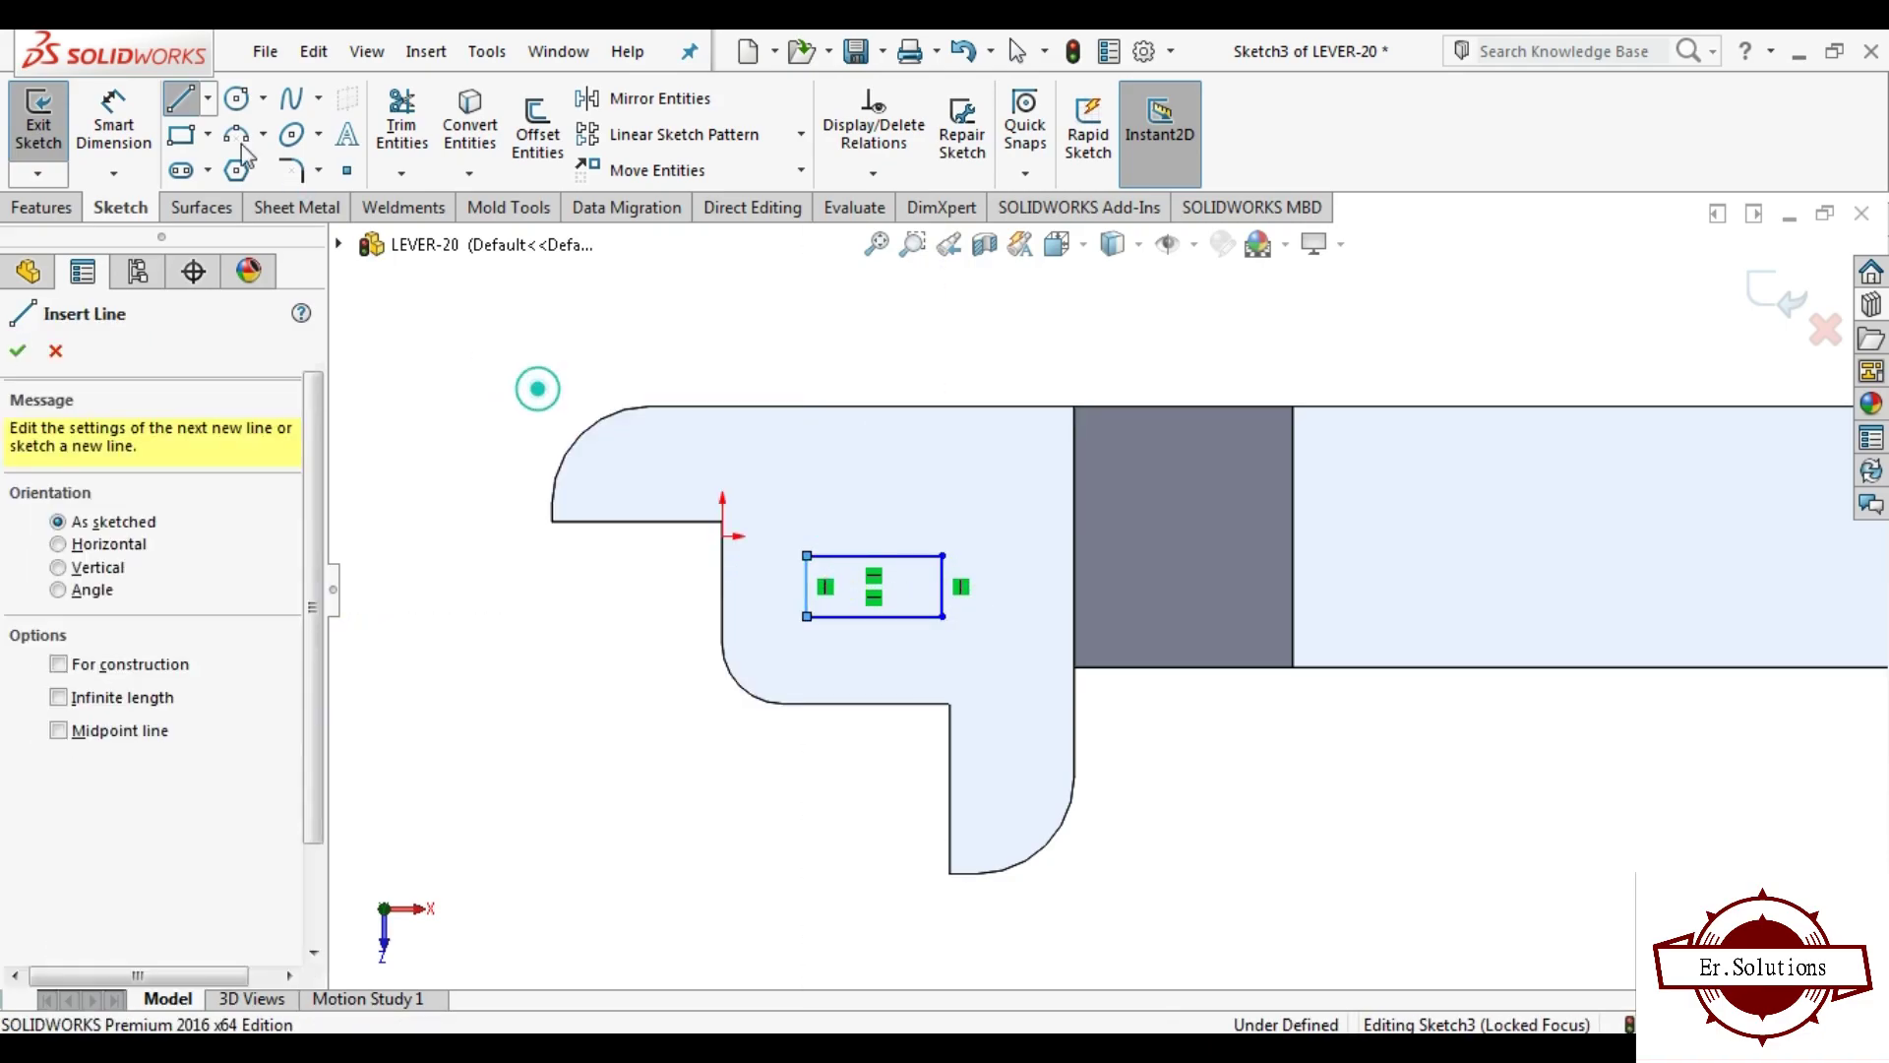
key(Escape)
Step: Dimension the rectangle's bottom line to an 11 mm width
click(91, 126)
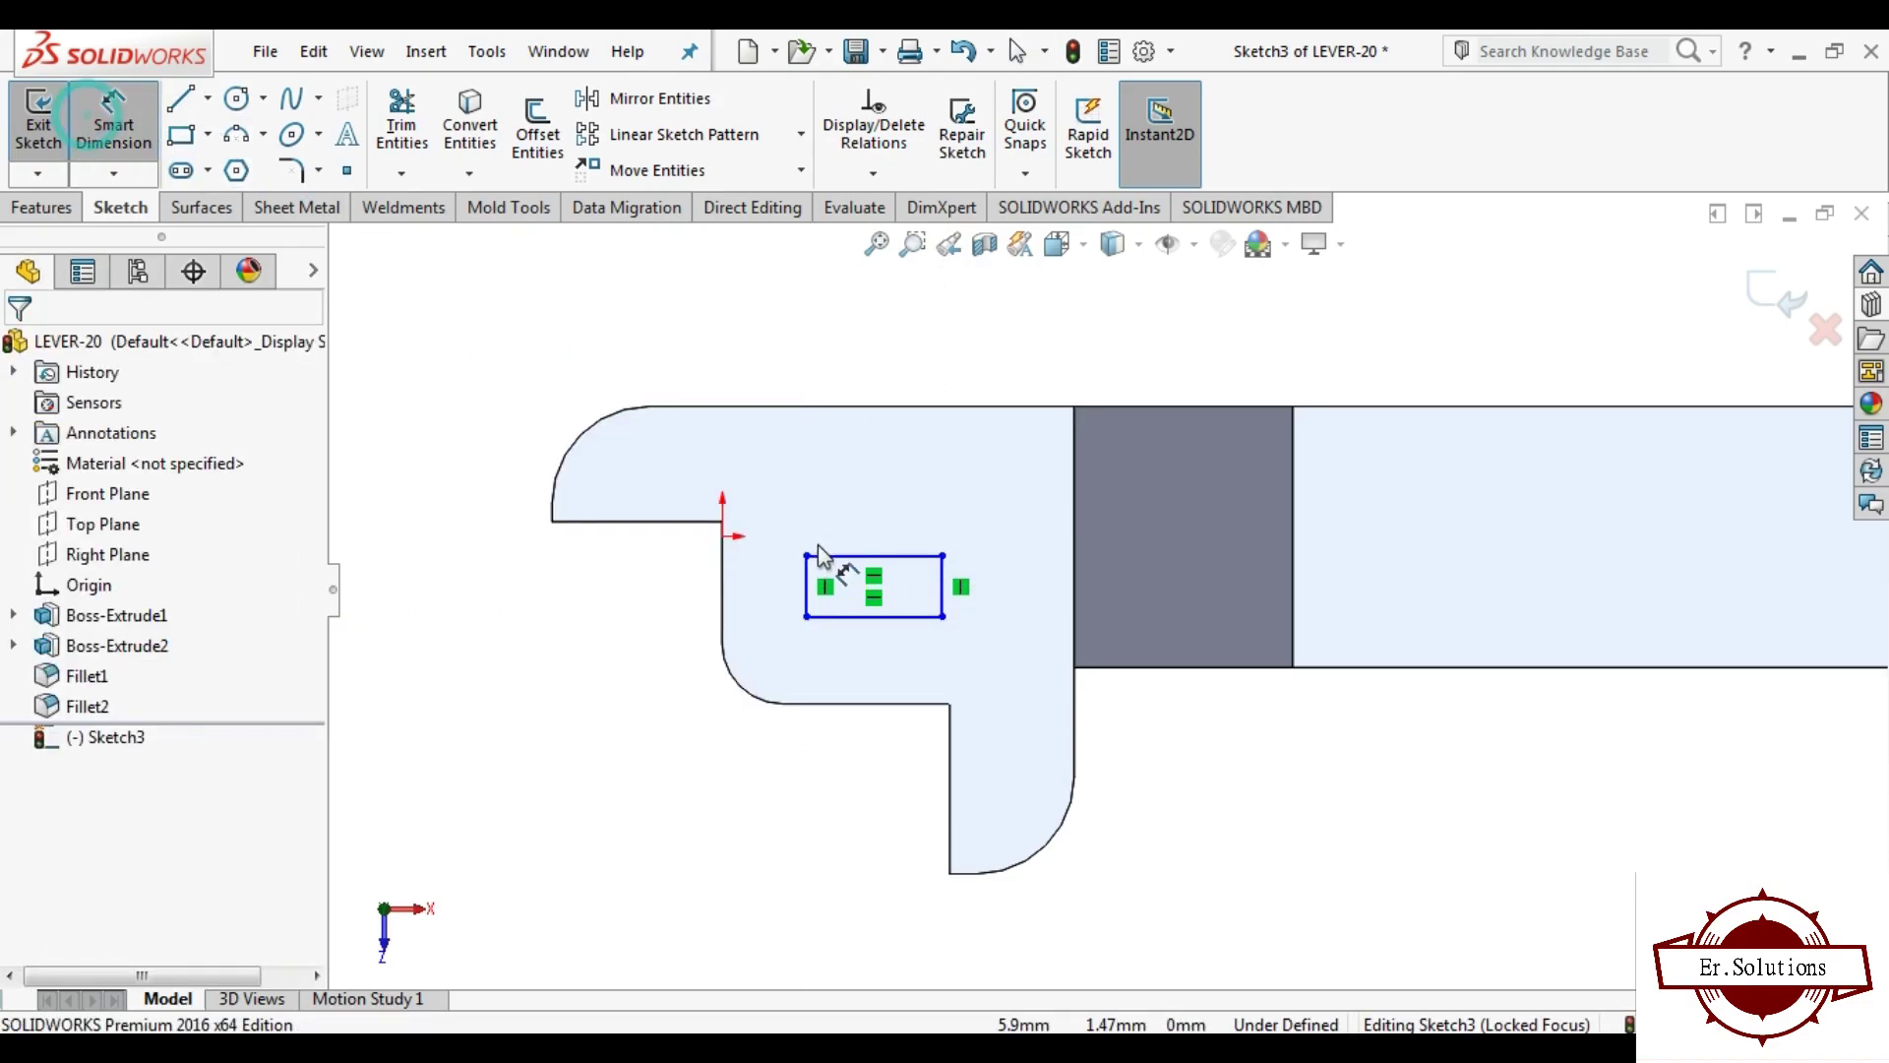
click(874, 617)
click(875, 782)
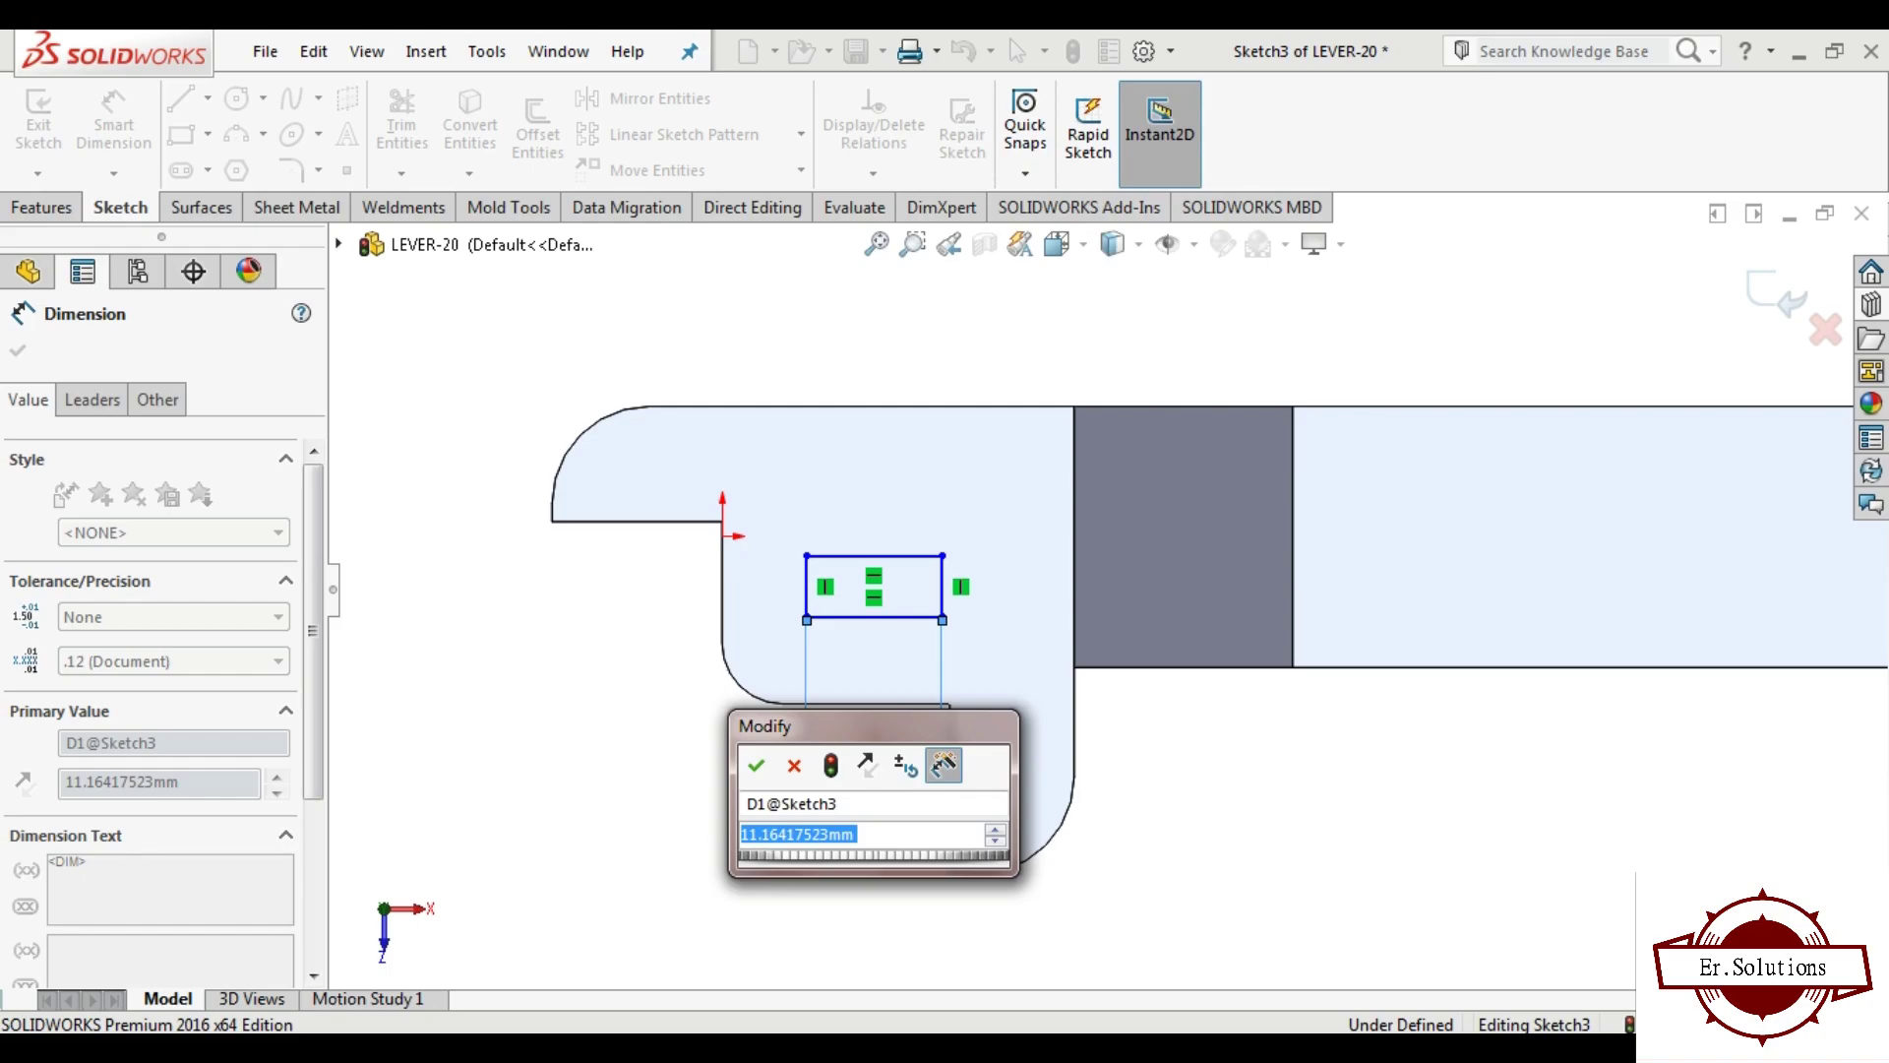
text(11)
key(Return)
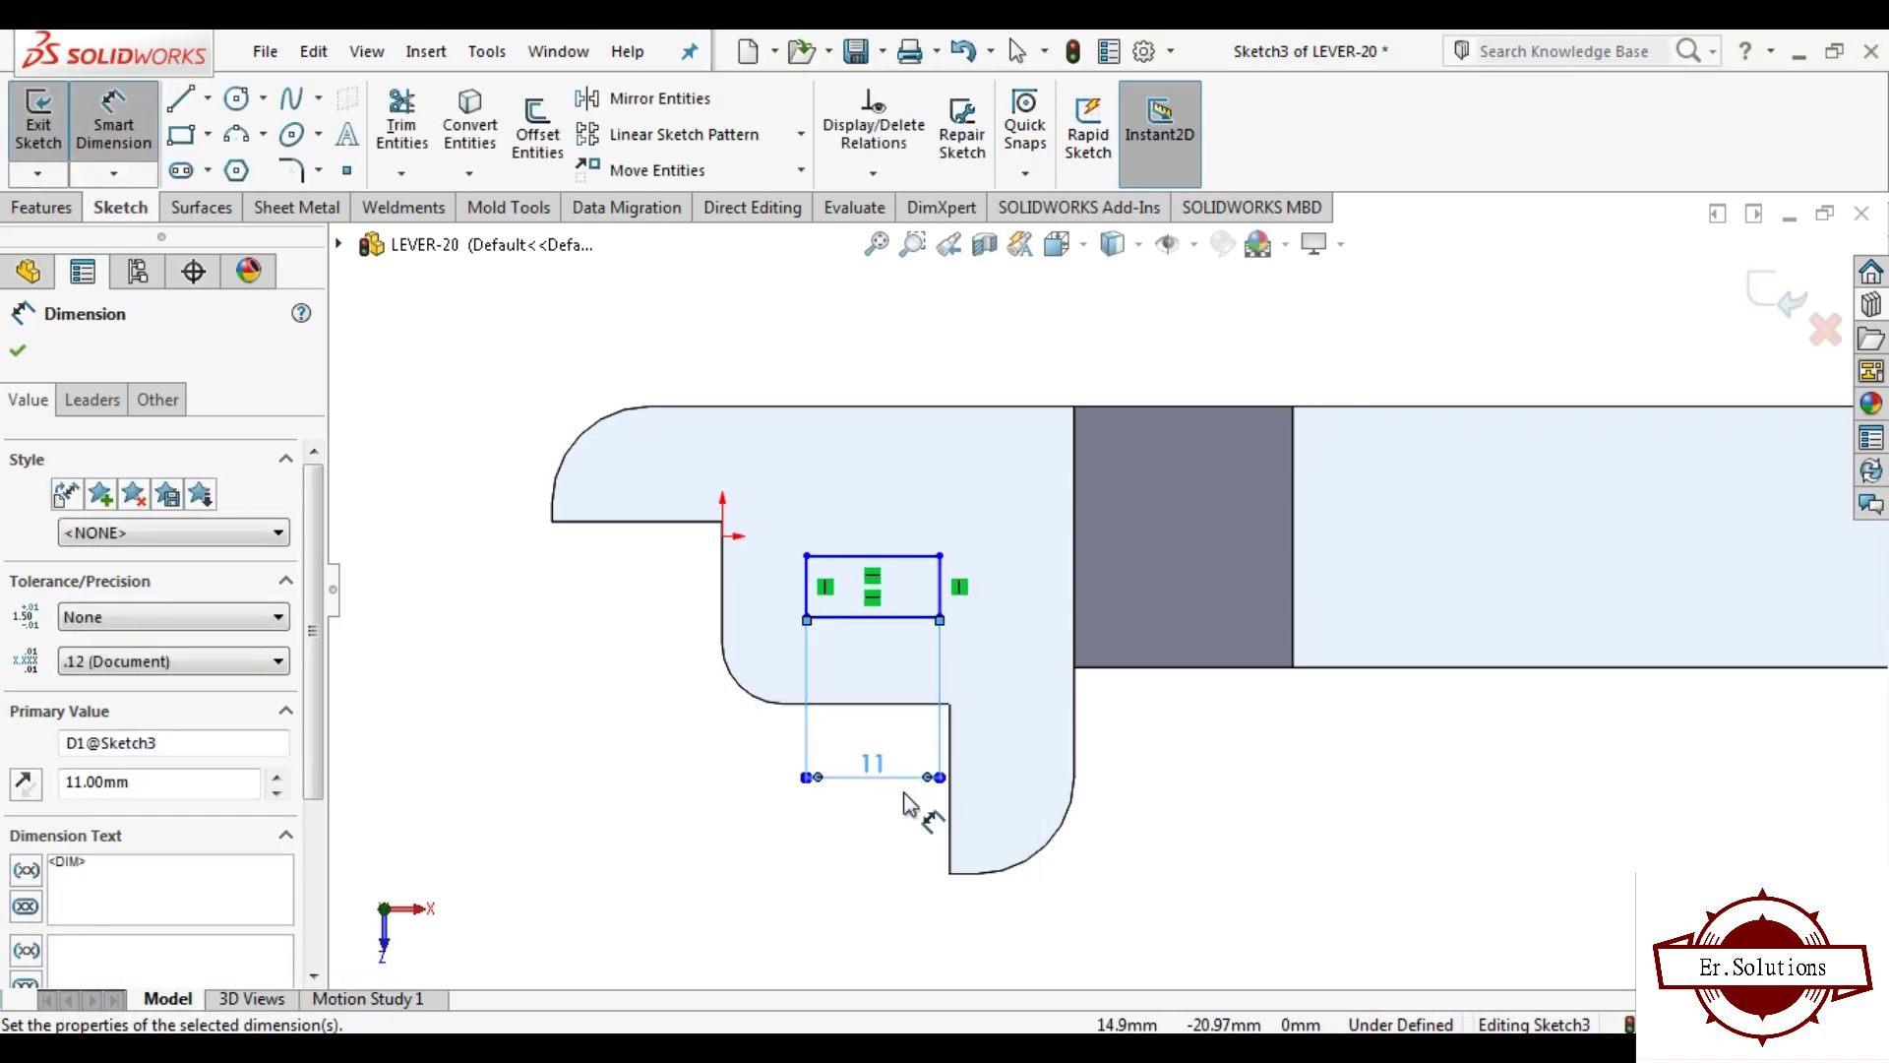
key(Escape)
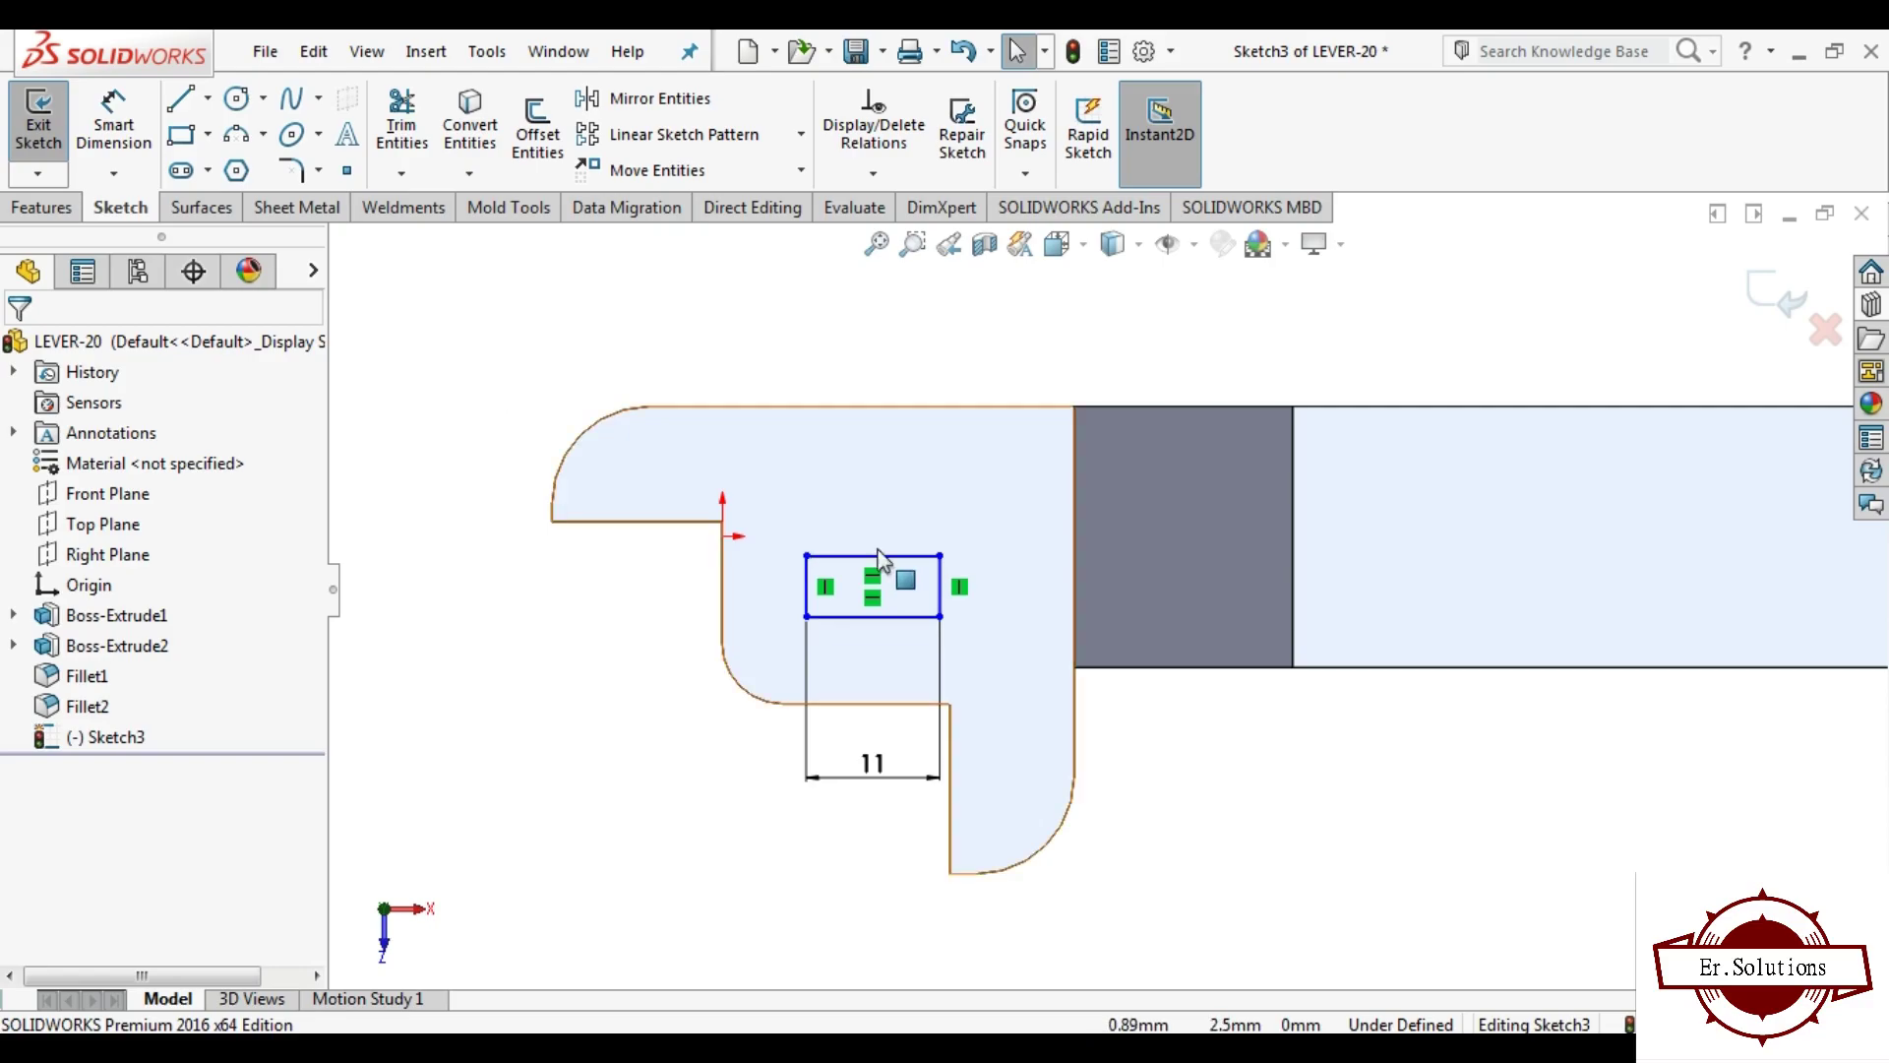
Step: Draw a horizontal construction centerline across the rectangle's midpoints
click(239, 135)
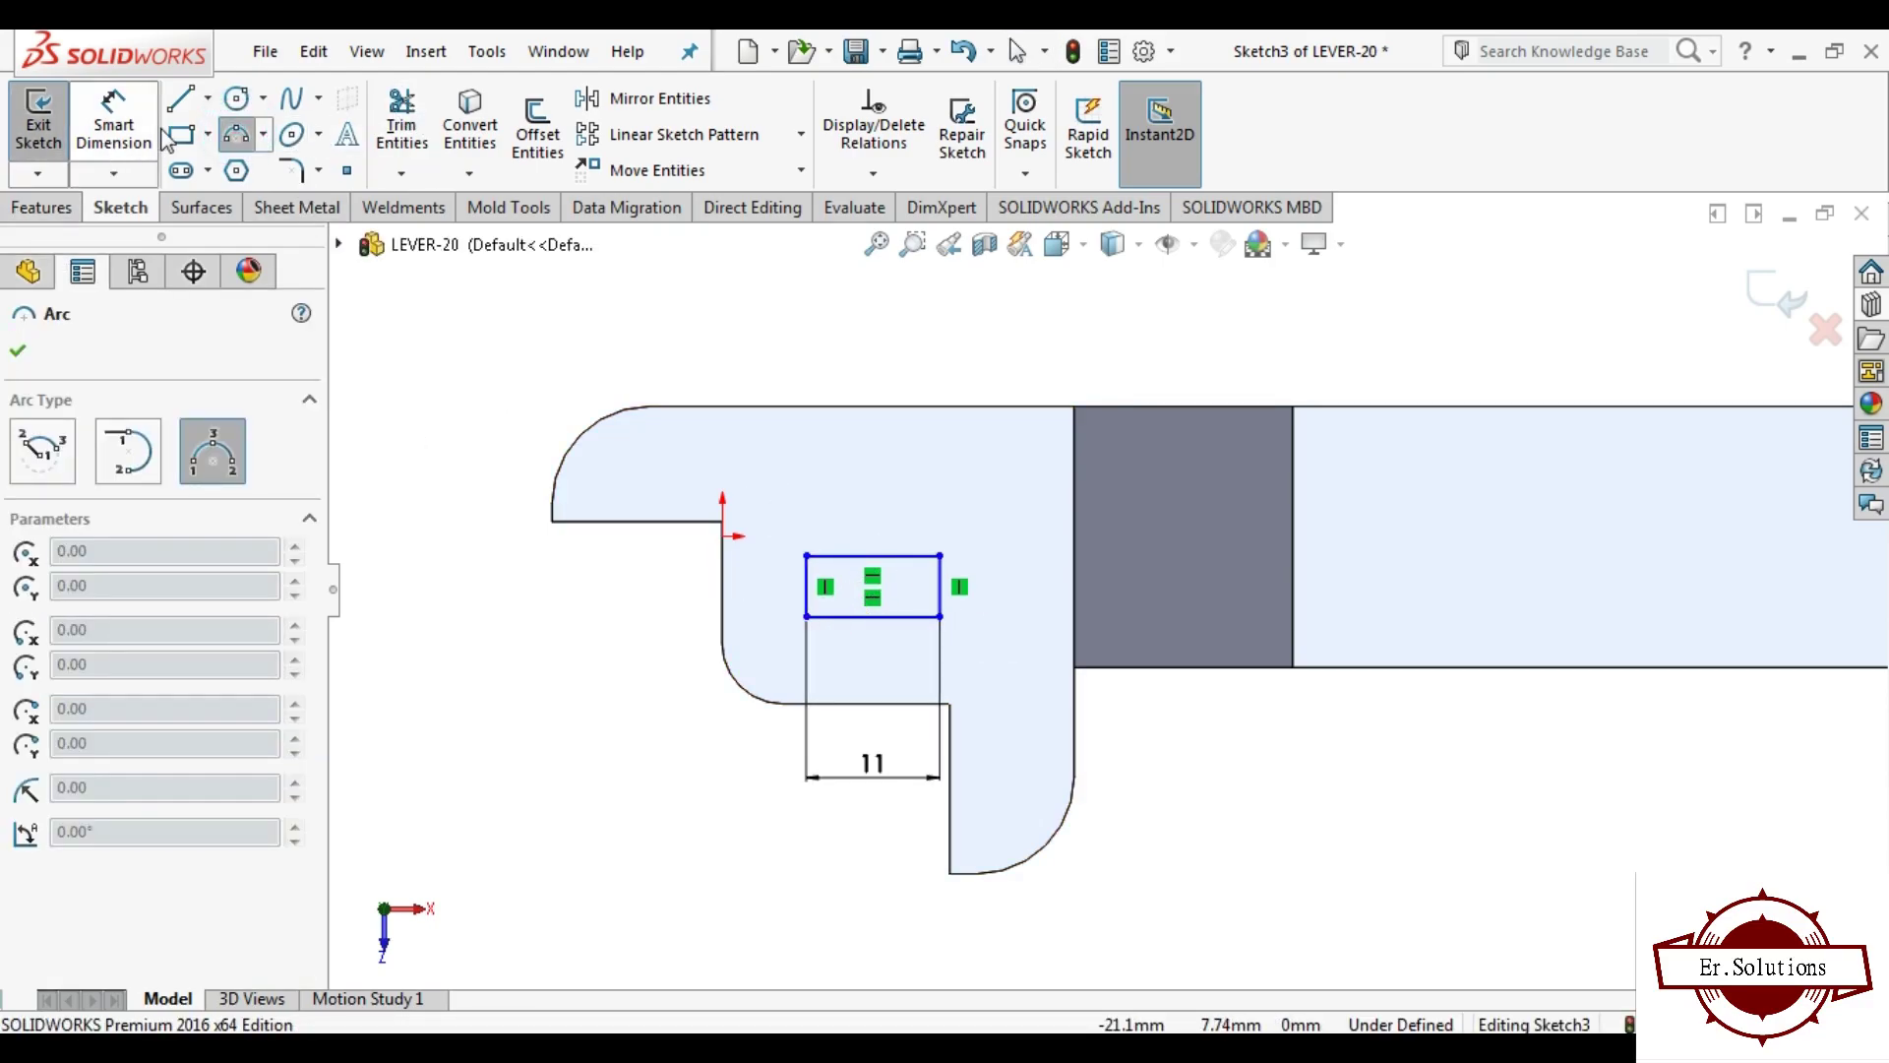
key(Escape)
click(208, 97)
click(251, 167)
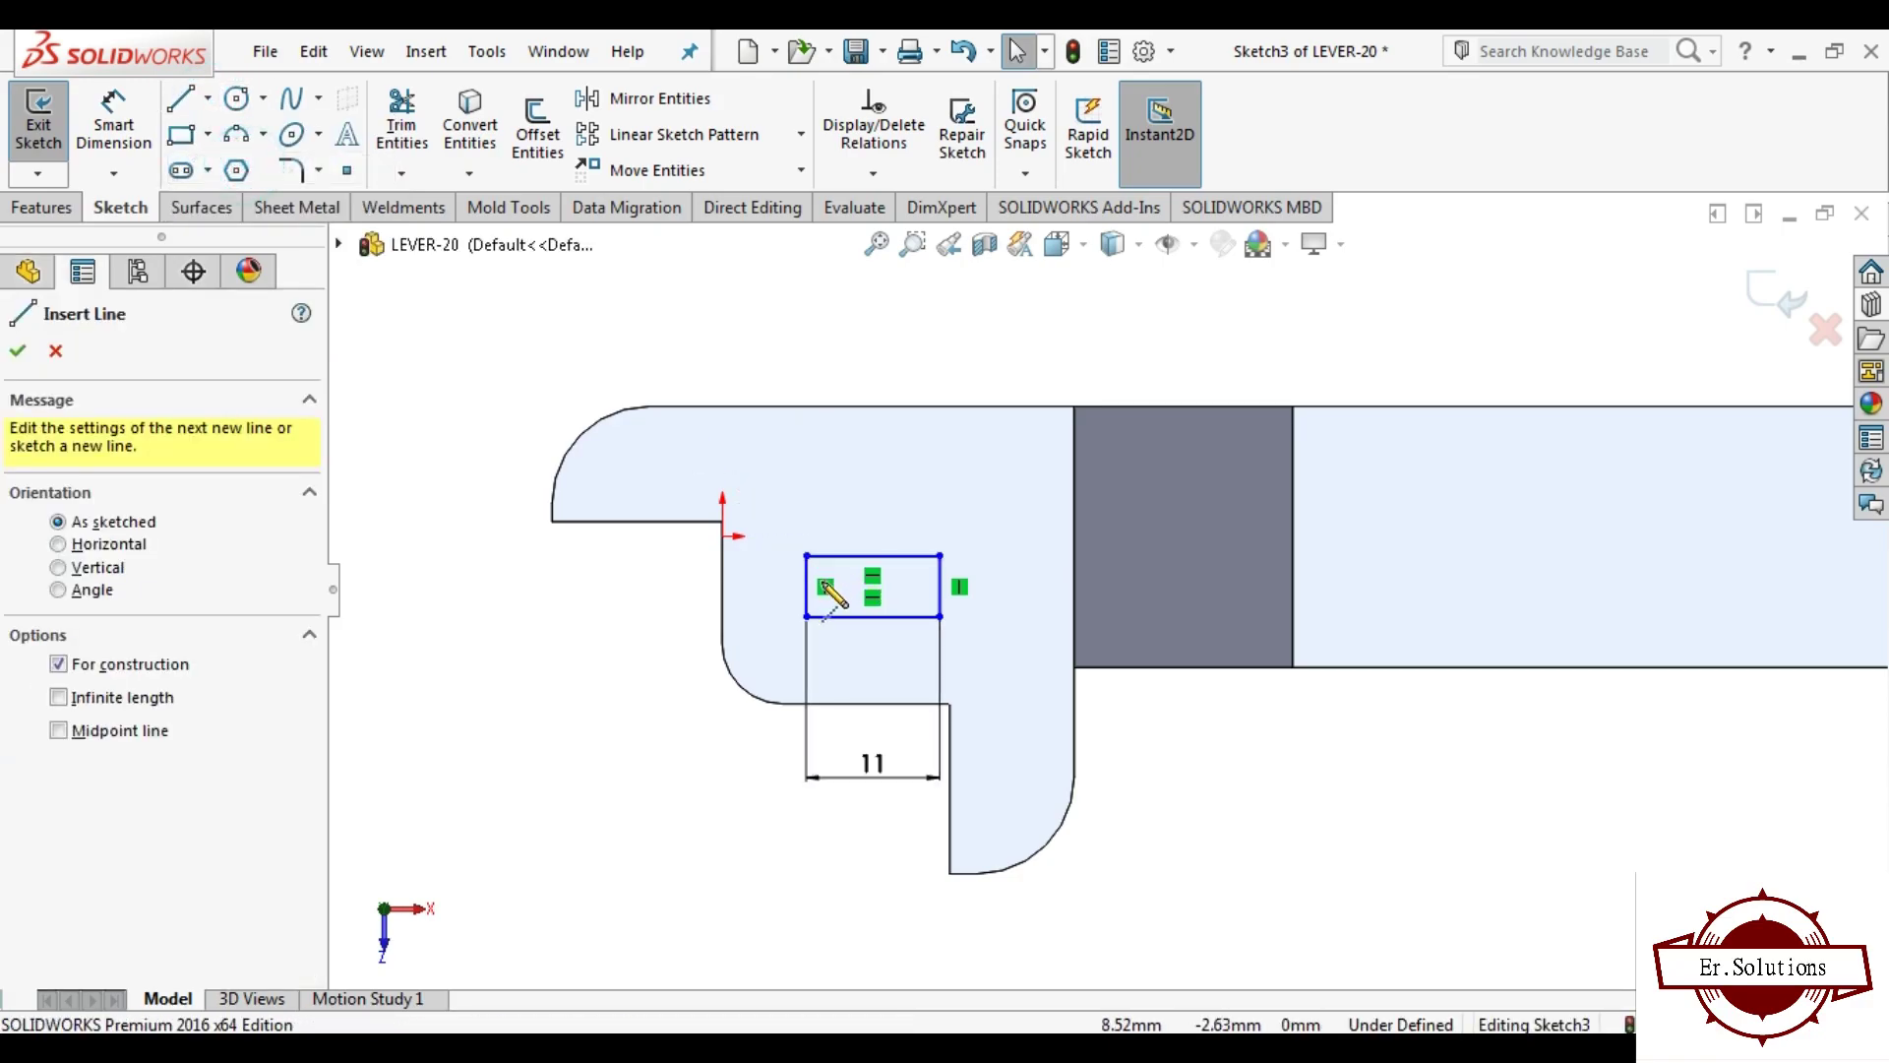
drag(825, 587, 940, 587)
key(Escape)
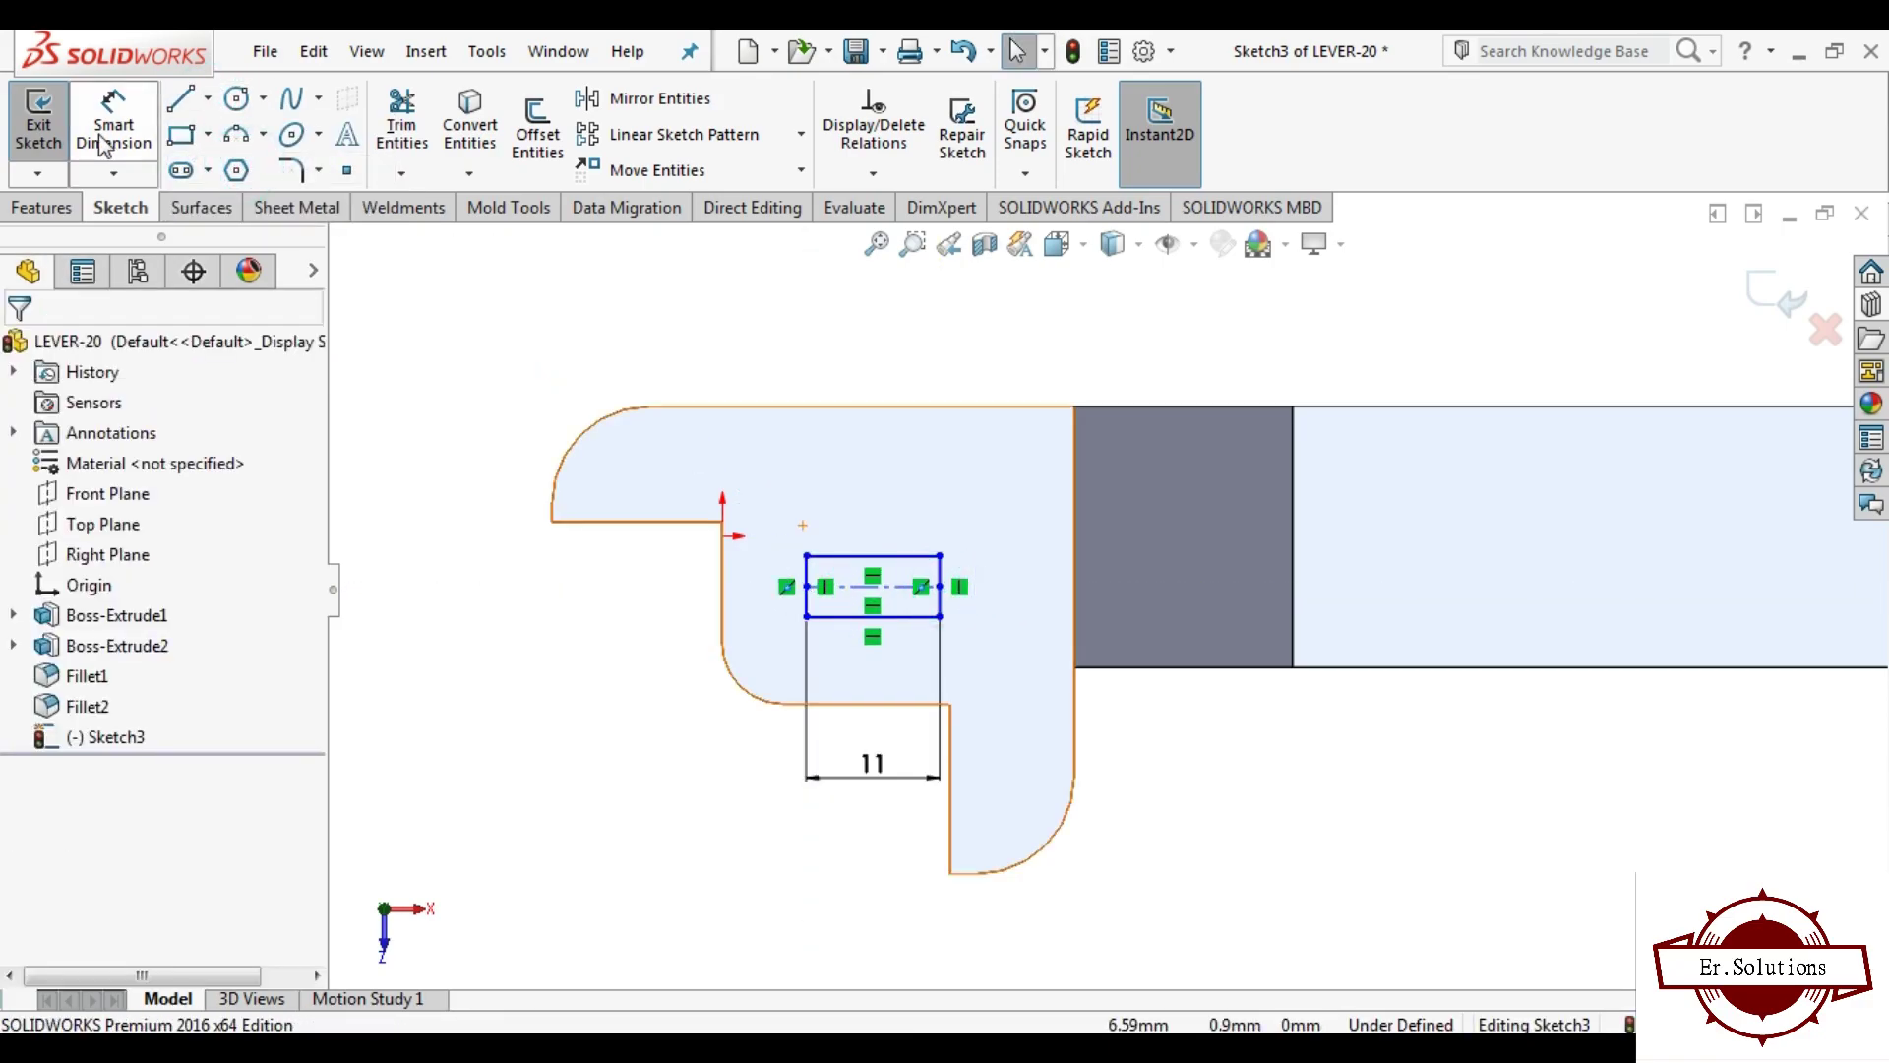
Step: Draw a circle centred on the centerline midpoint and dimension it to Ø11
click(236, 98)
scroll(691, 518, down, 3)
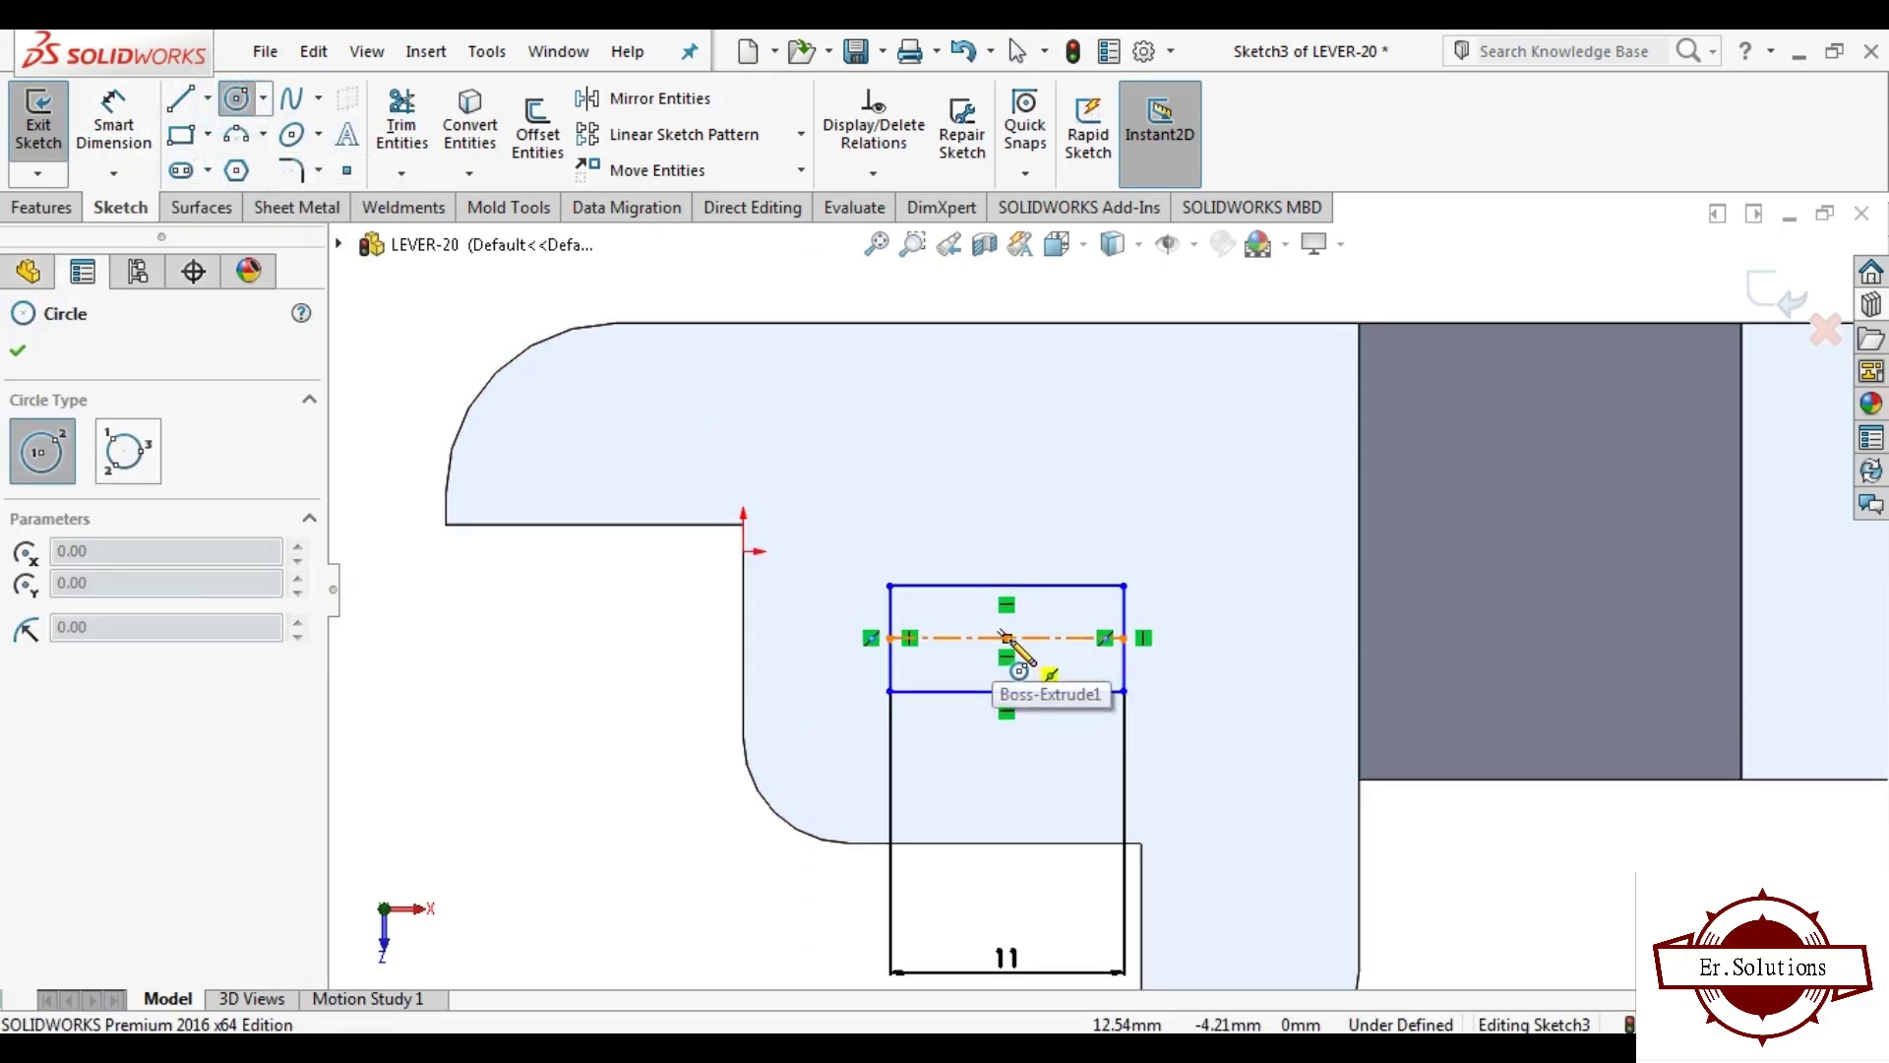
click(1006, 637)
click(852, 581)
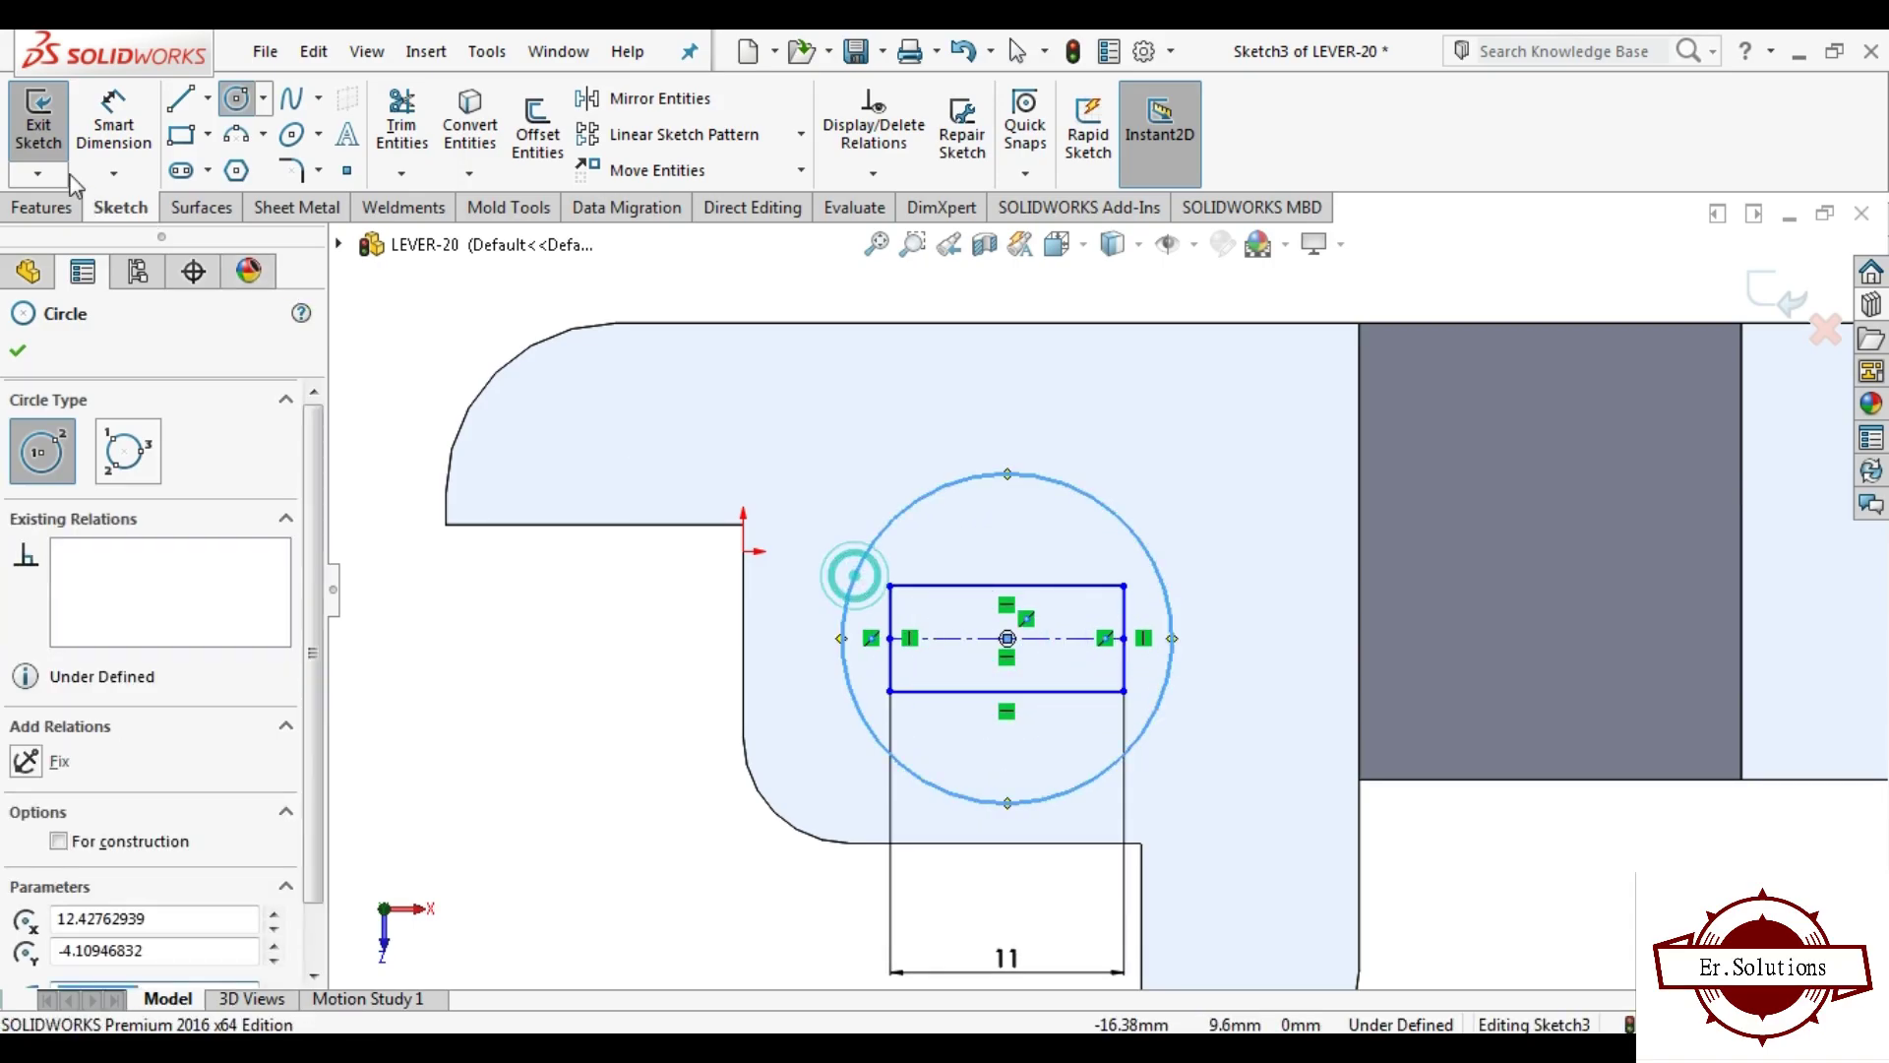
click(111, 137)
click(919, 510)
click(757, 502)
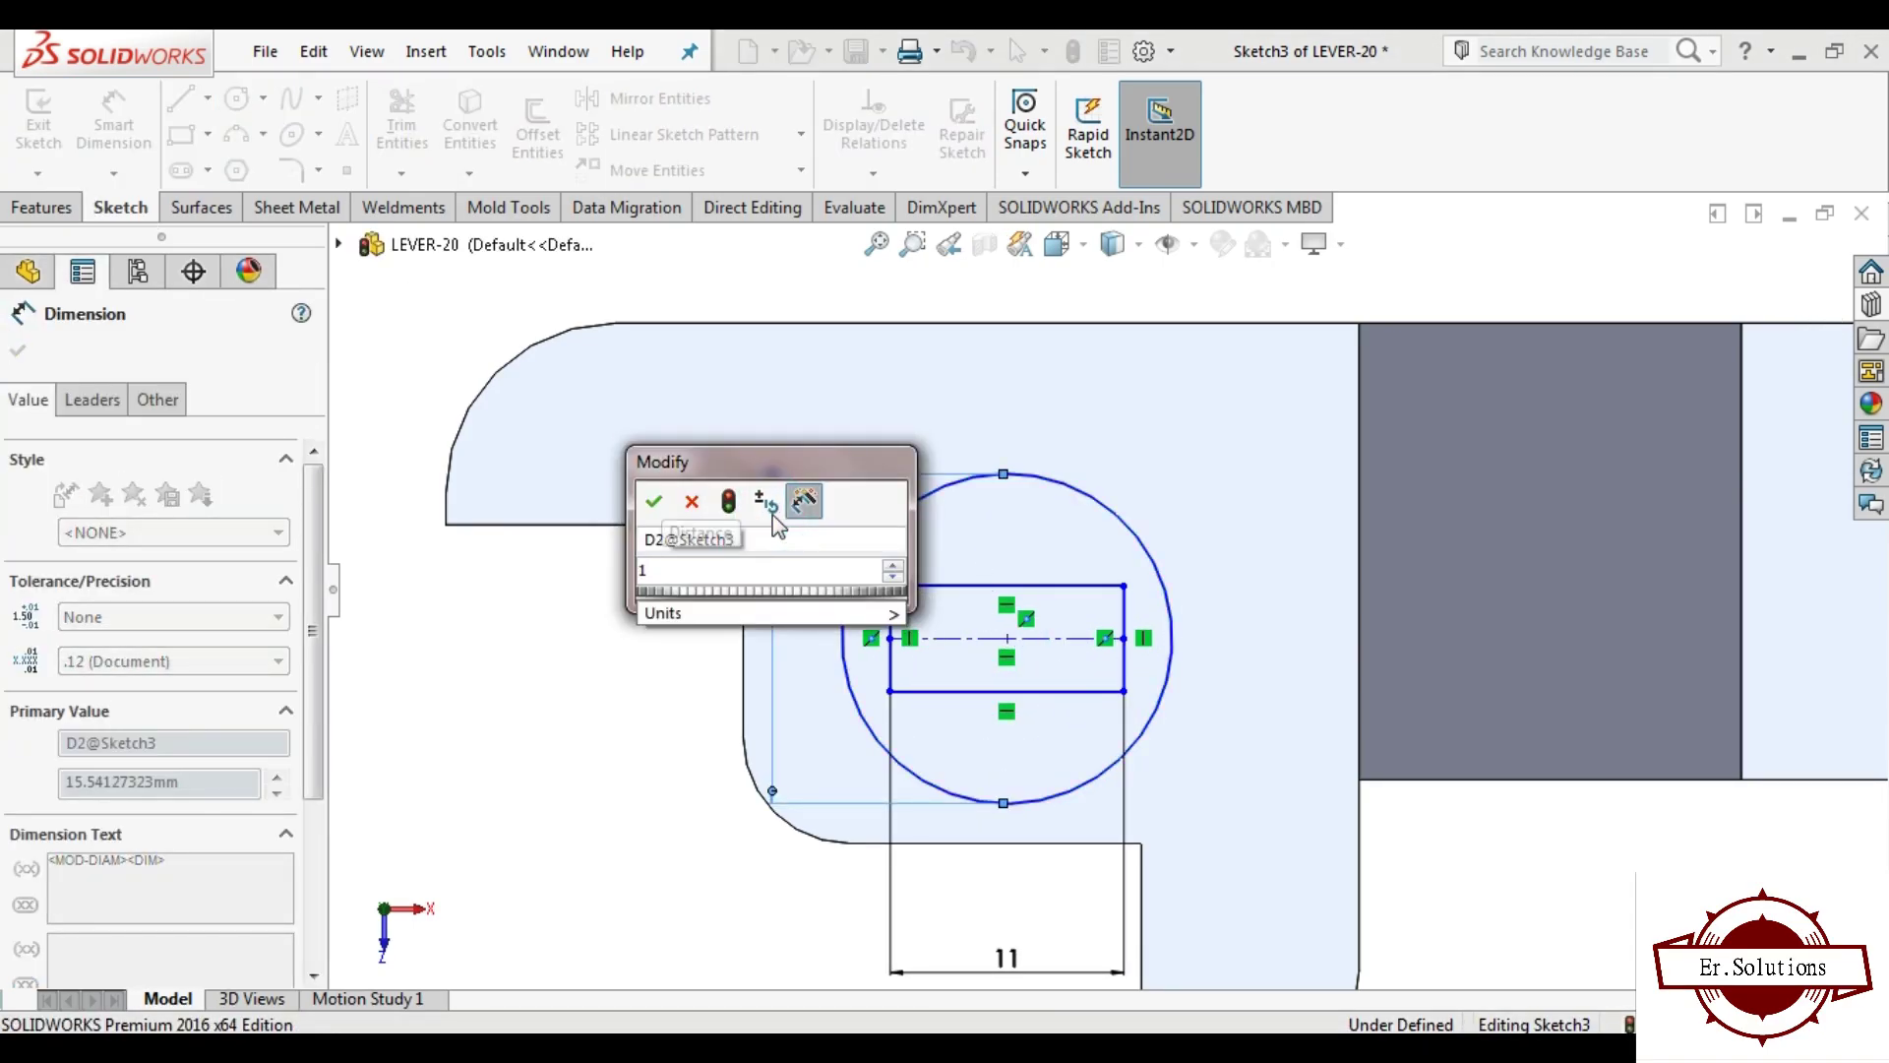
text(1)
key(Return)
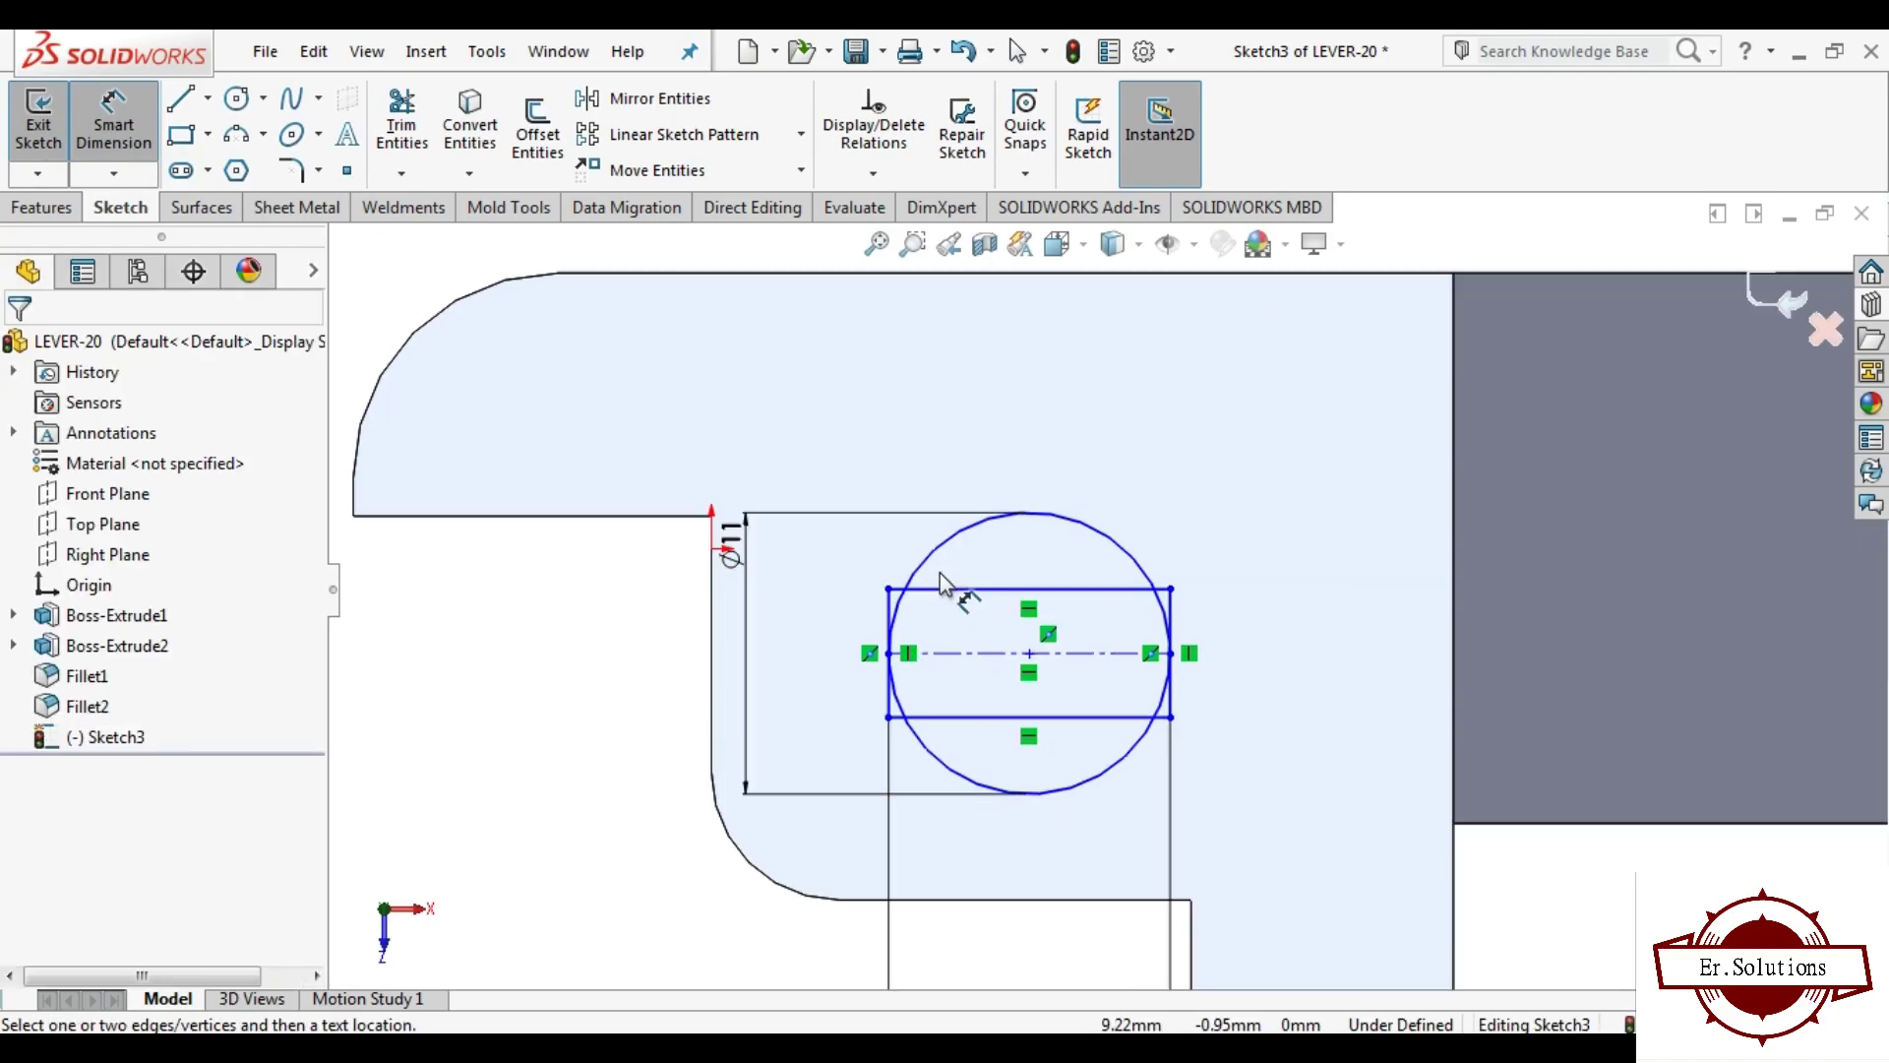
scroll(940, 585, down, 3)
key(Escape)
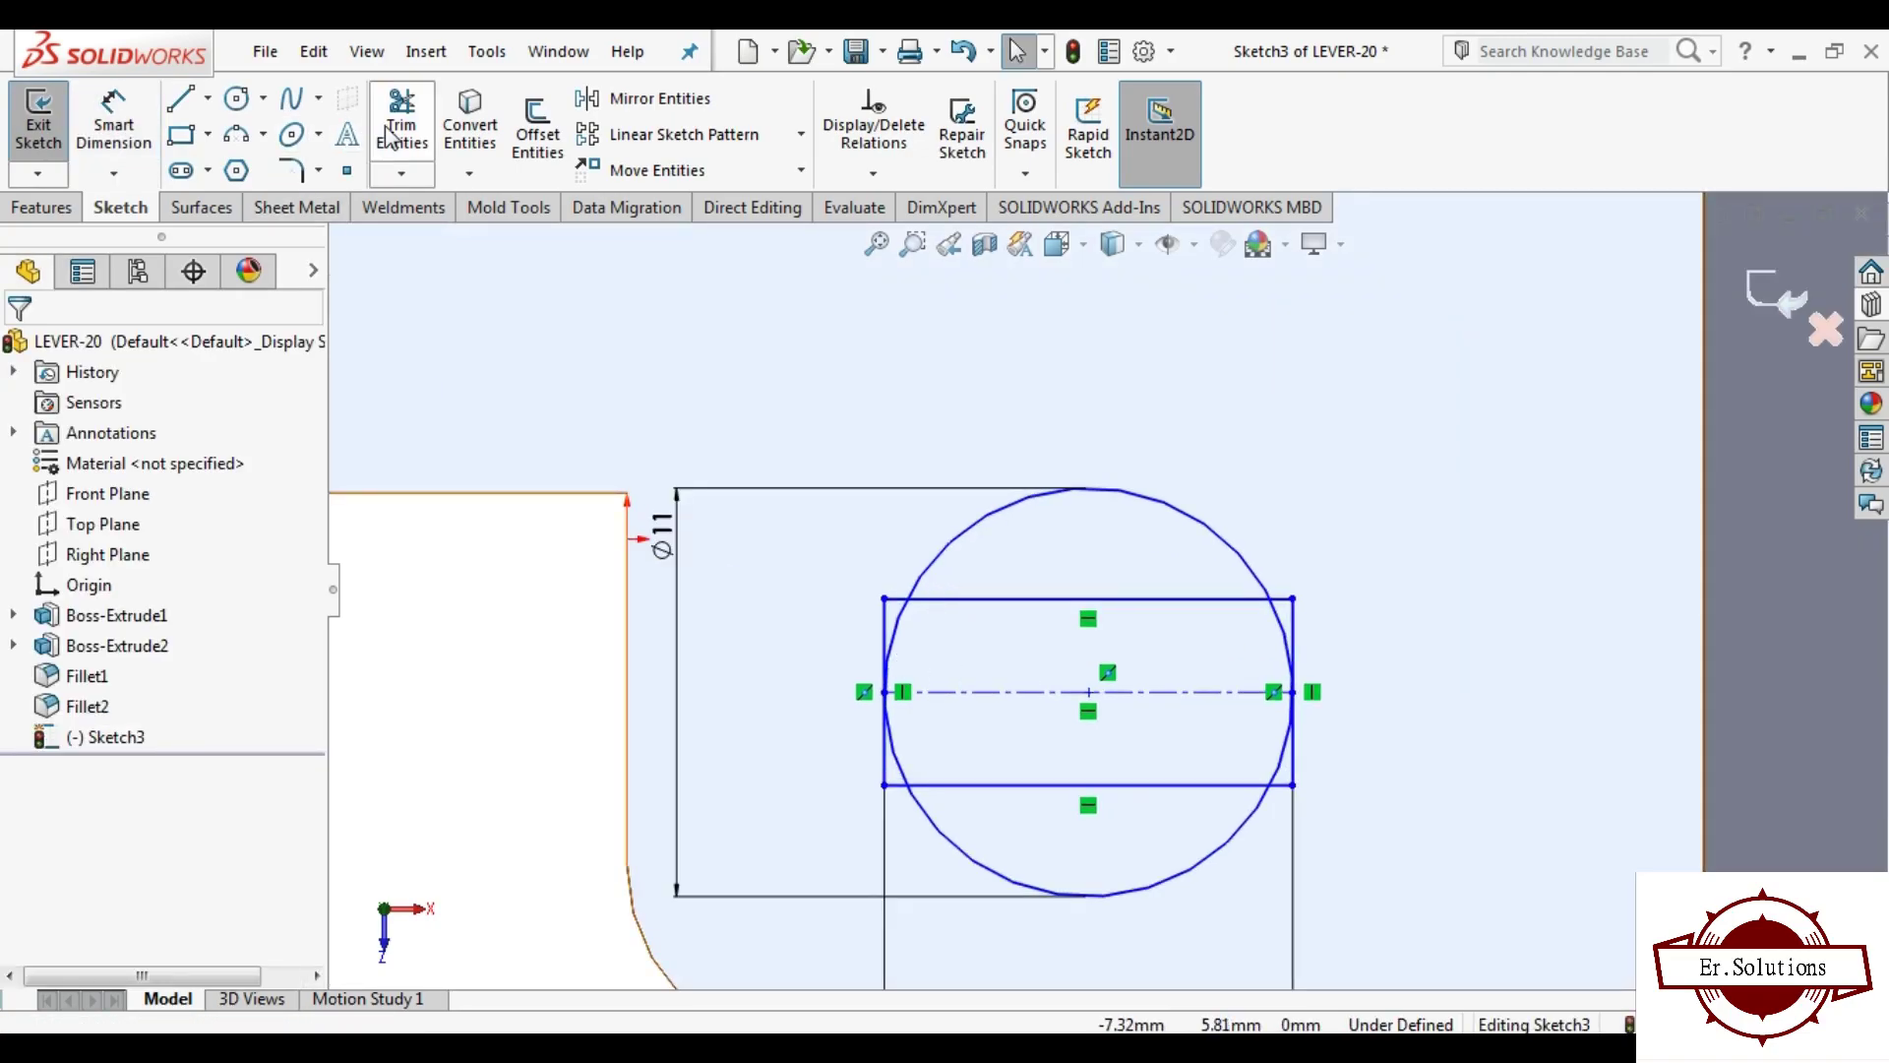
Step: Trim away the rectangle's left and right sides and the circle arcs above and below
click(393, 133)
scroll(885, 620, down, 2)
scroll(974, 581, down, 1)
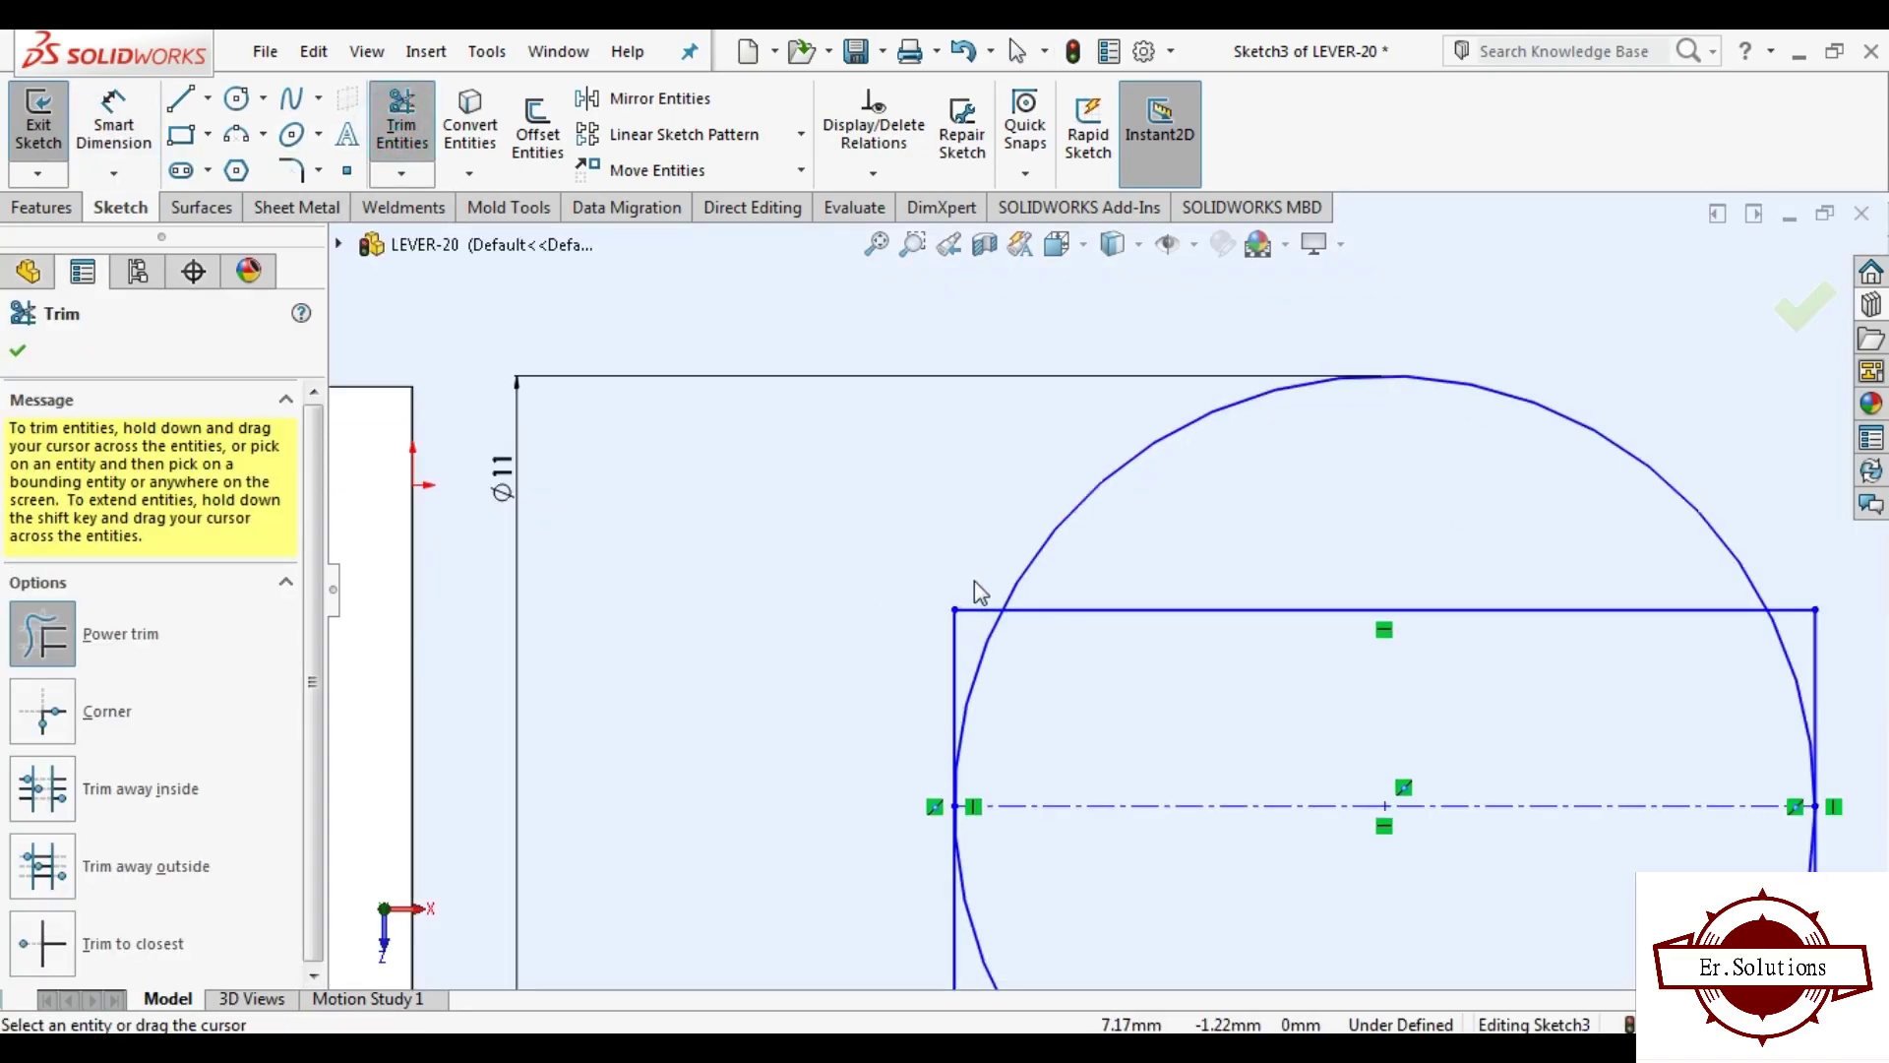
scroll(984, 713, down, 1)
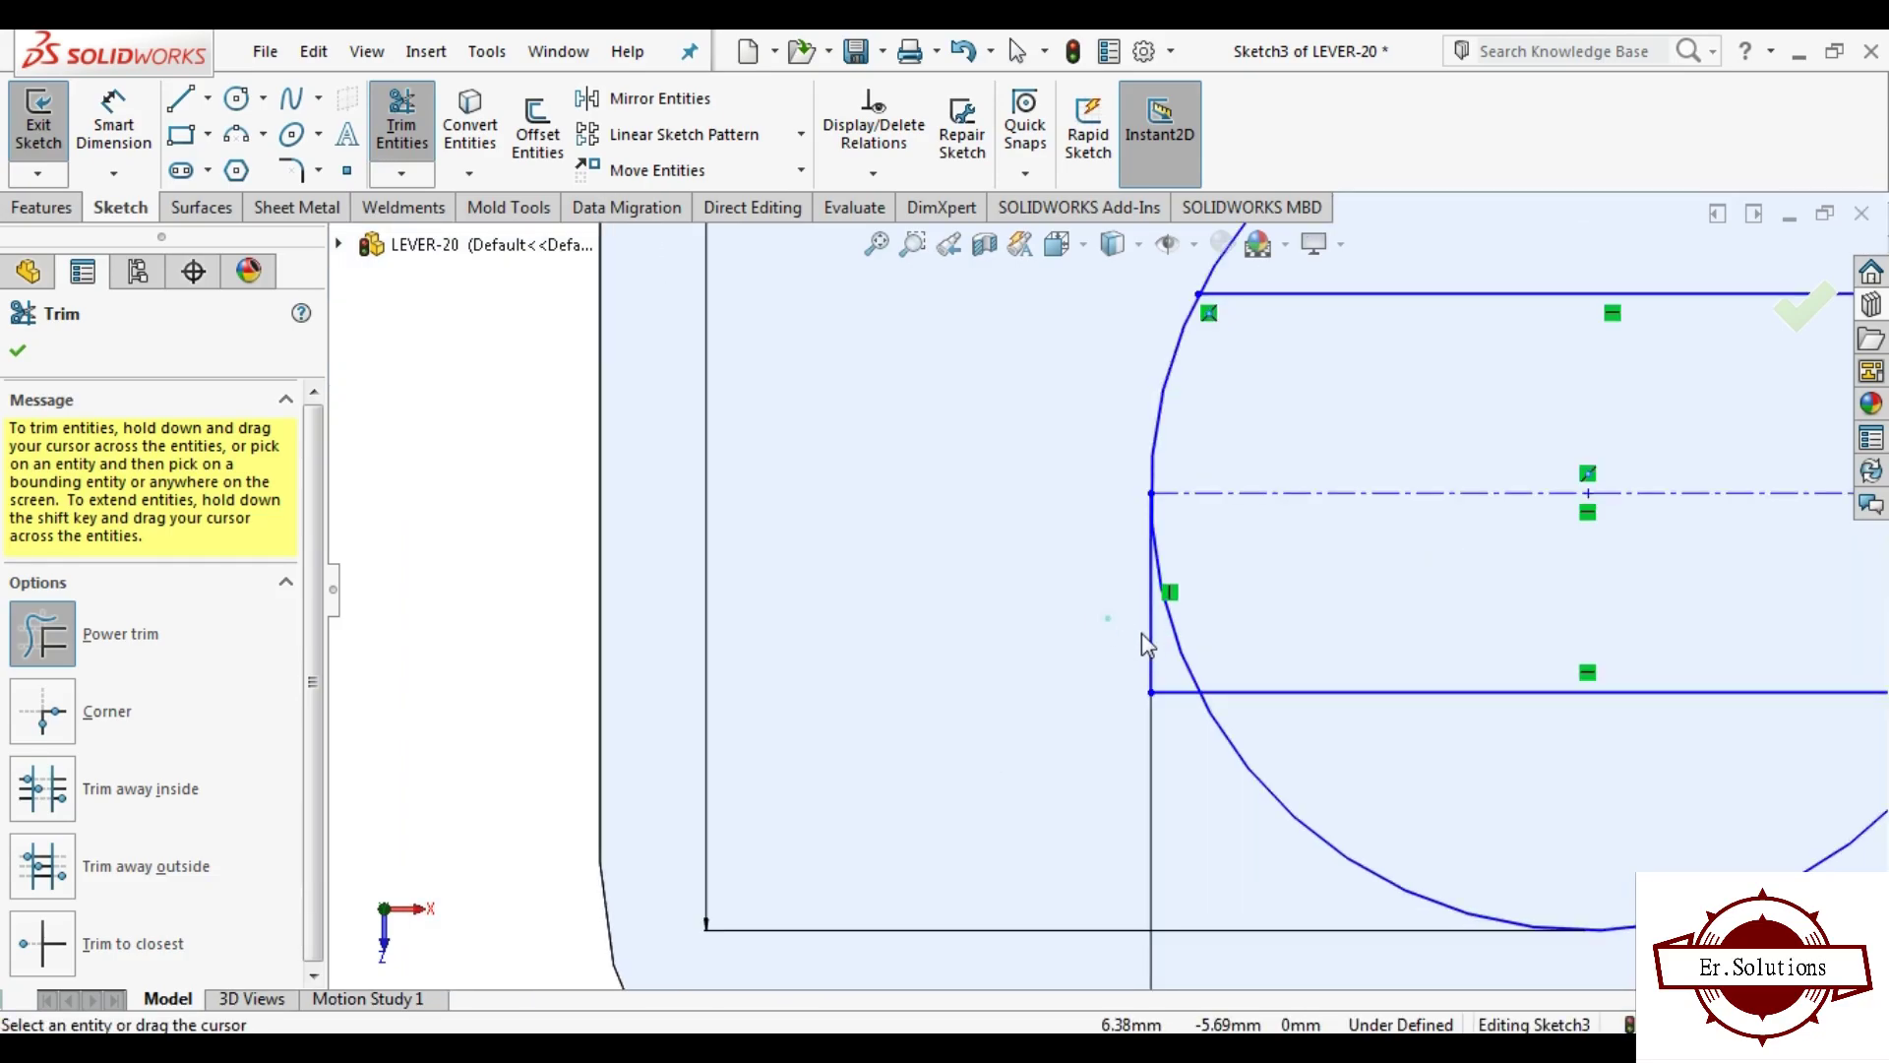
drag(1144, 641, 1181, 689)
scroll(1279, 550, up, 4)
scroll(1318, 536, down, 2)
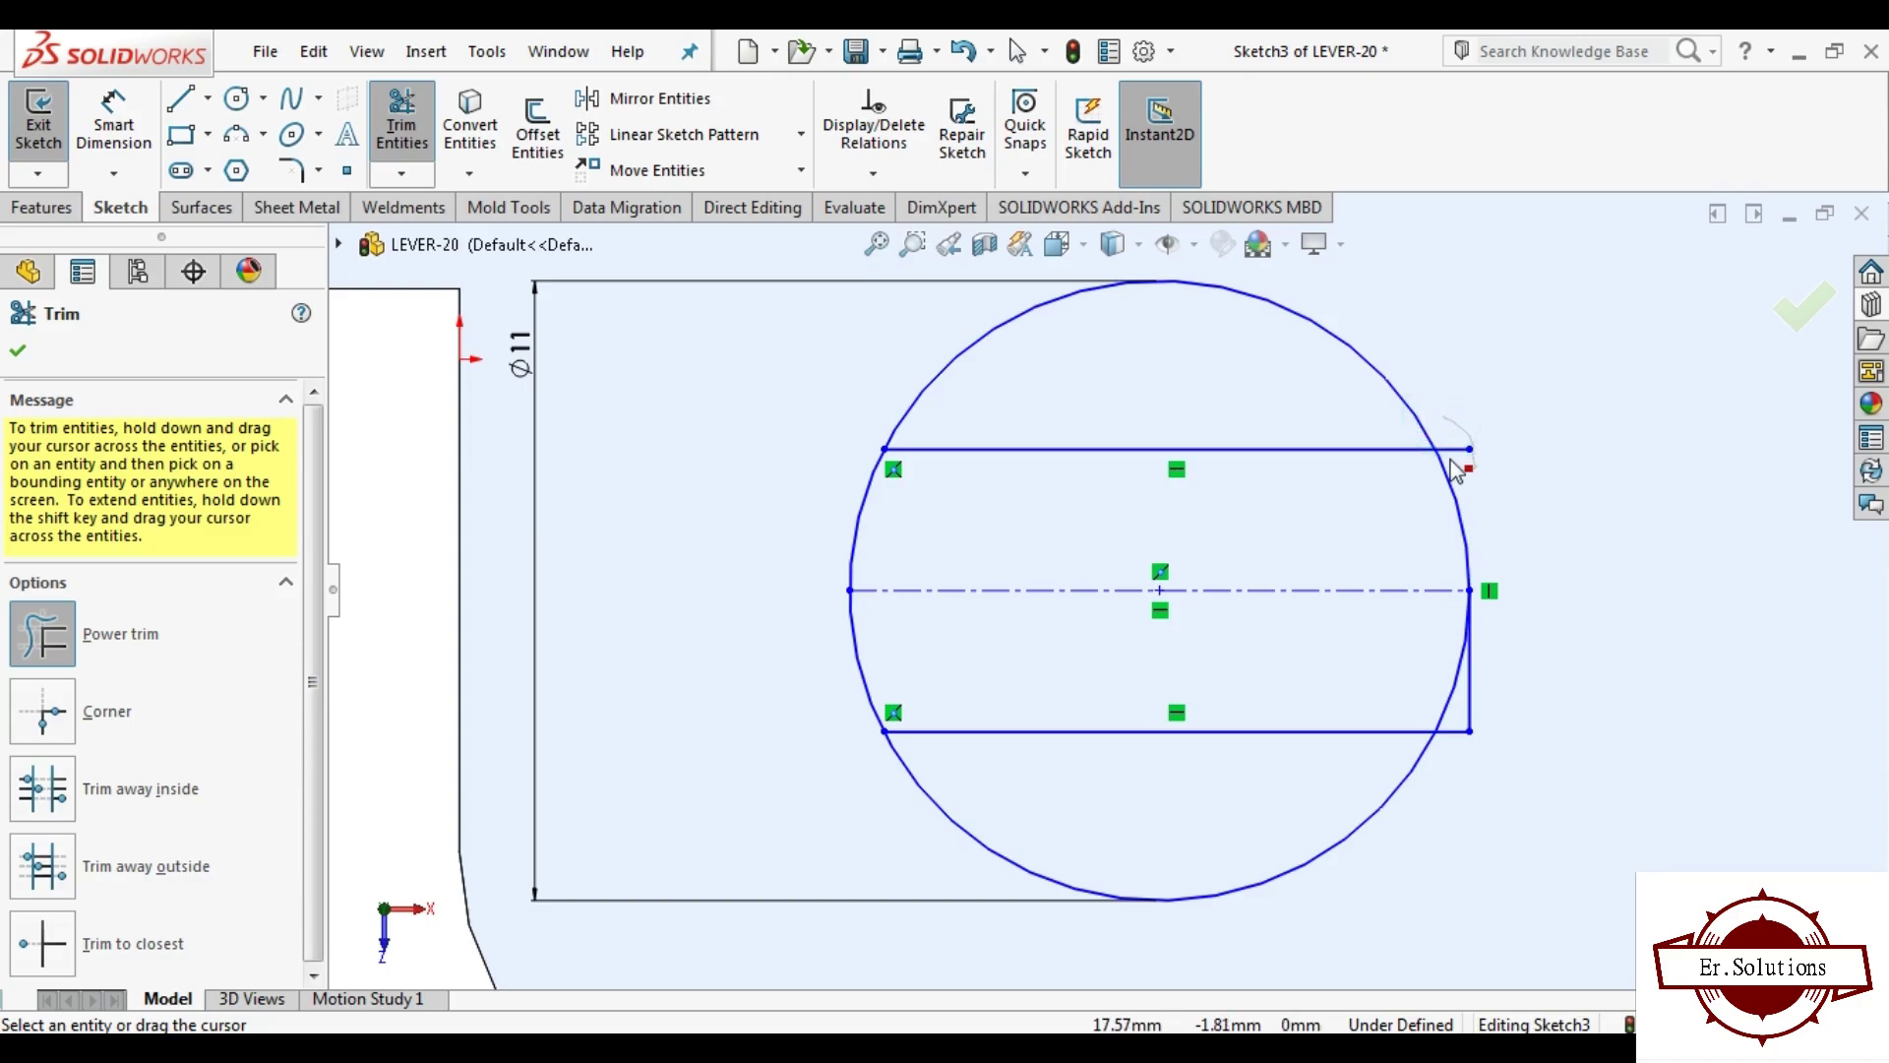
drag(1510, 686, 1474, 702)
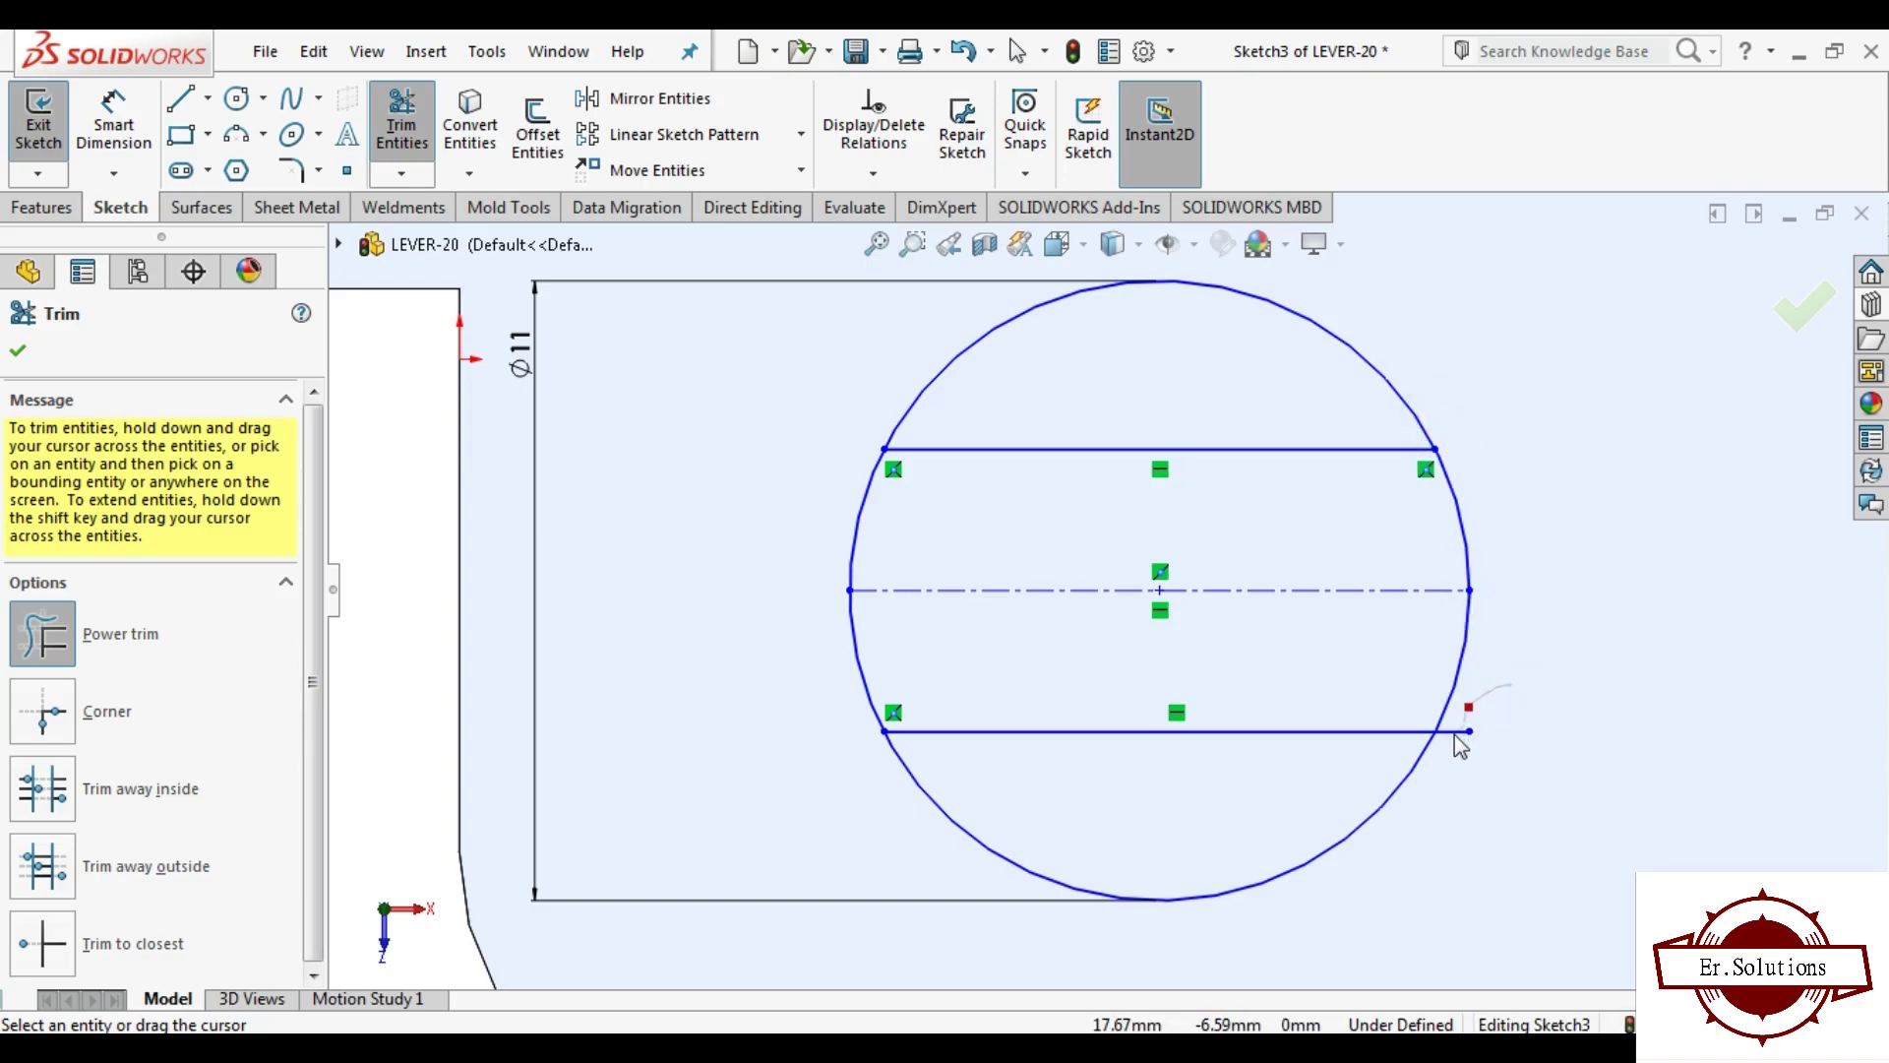
drag(1426, 784, 1398, 787)
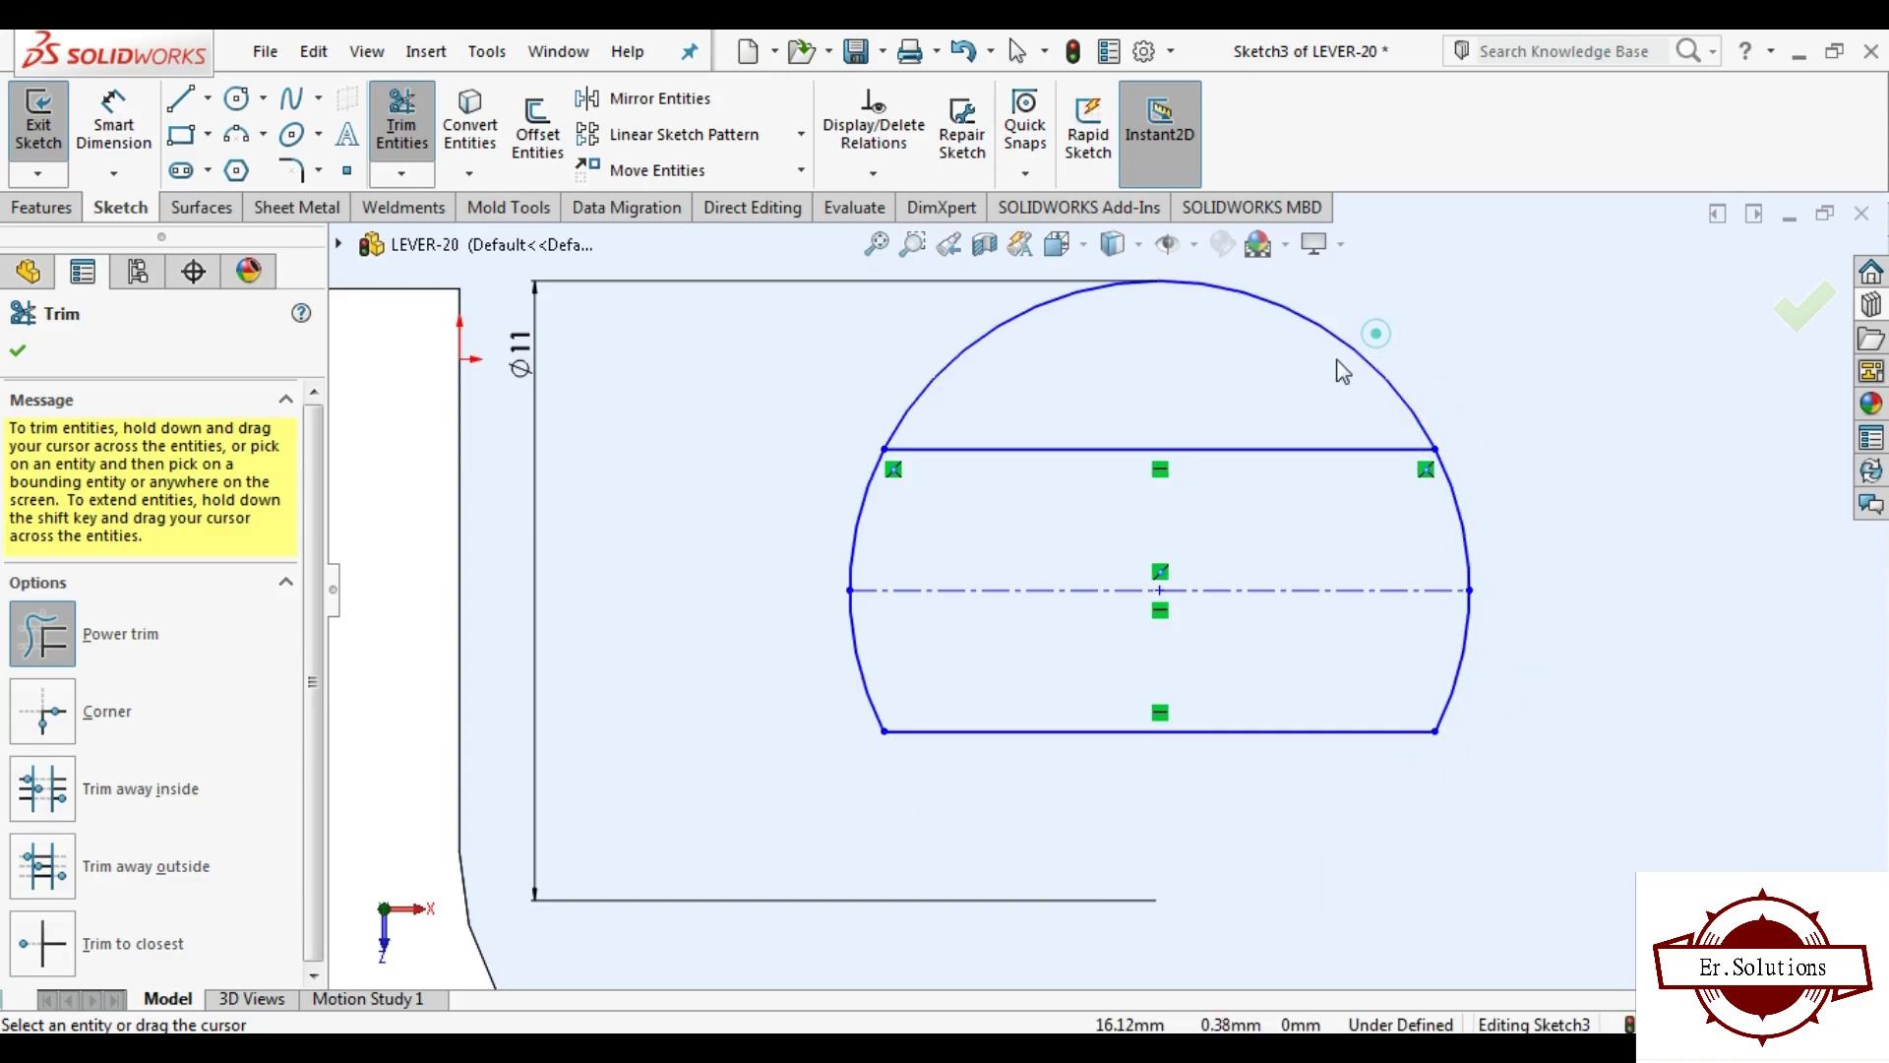
drag(1343, 371, 1324, 426)
key(Escape)
scroll(1082, 541, up, 4)
scroll(1047, 496, up, 1)
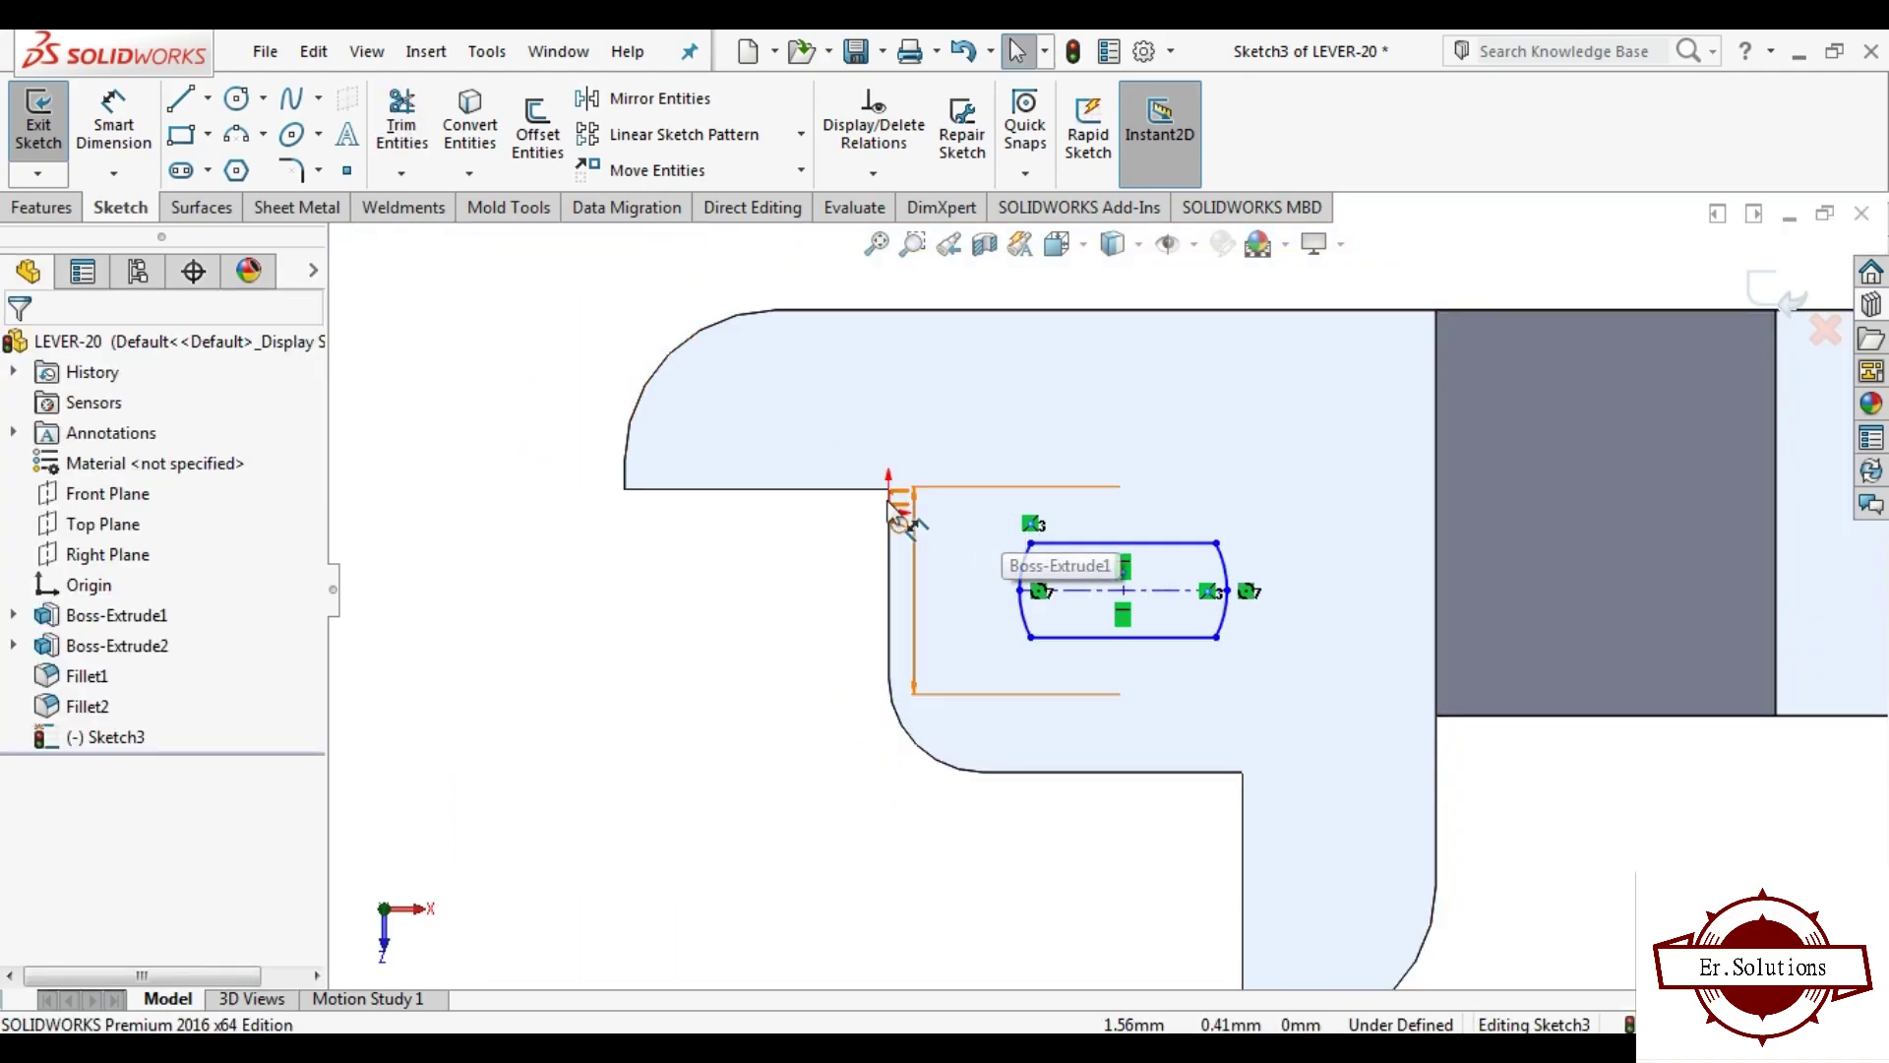
Step: Reposition the Ø11 dimension and set the centerline to 11 between arc centres
drag(898, 507, 974, 594)
click(974, 594)
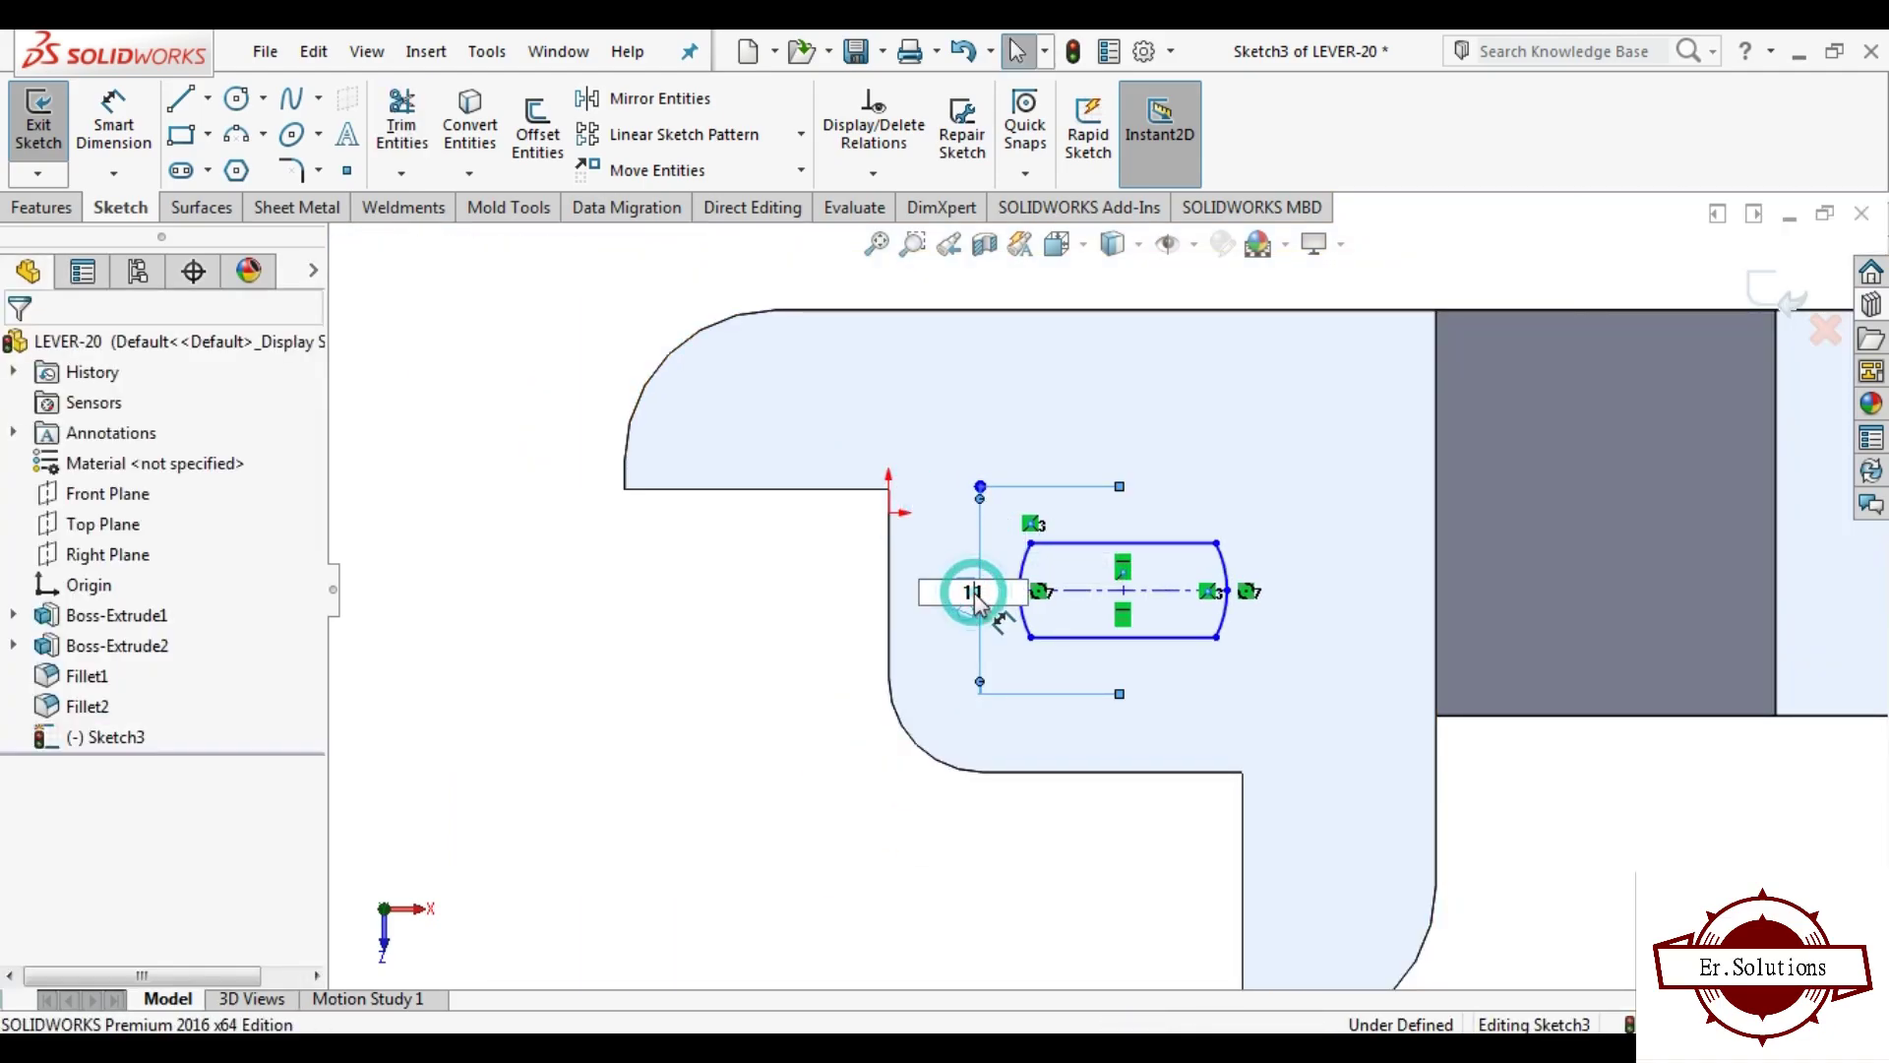
click(987, 608)
scroll(1184, 523, down, 2)
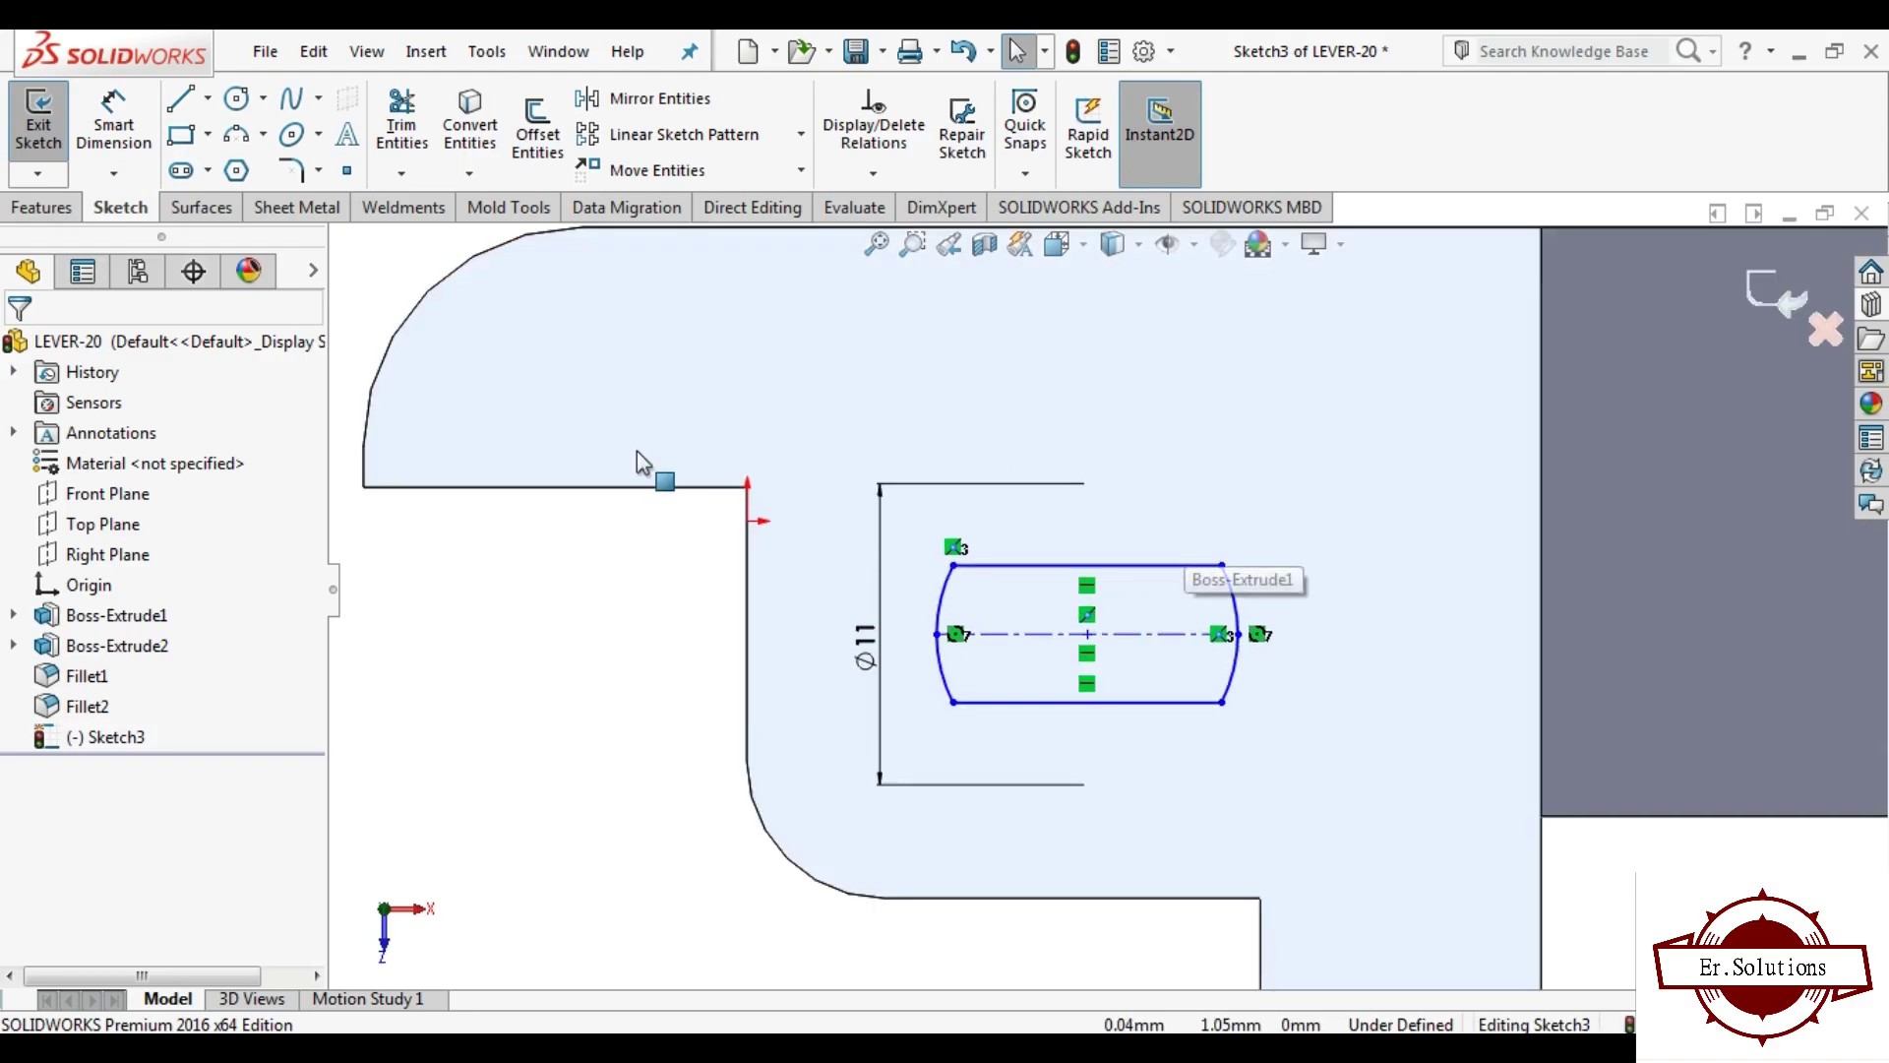
click(113, 123)
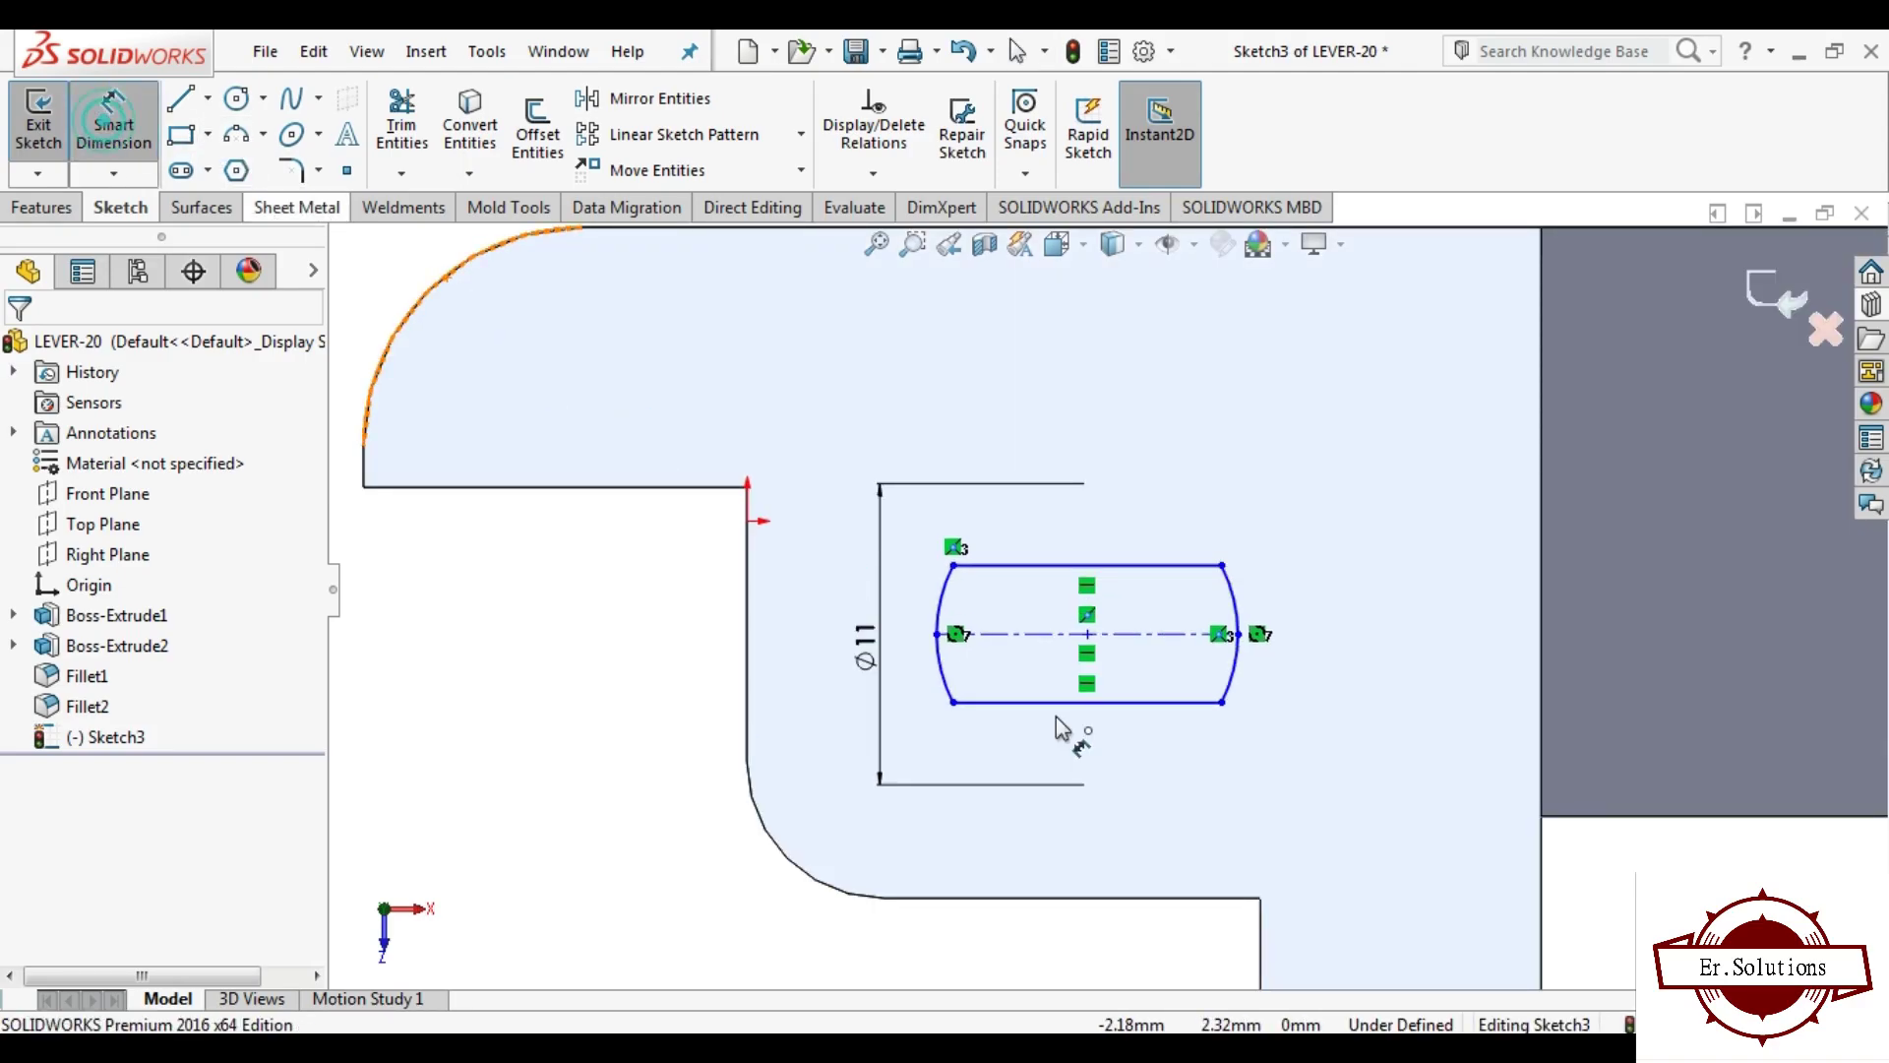
click(1043, 634)
scroll(1072, 885, up, 1)
click(1062, 809)
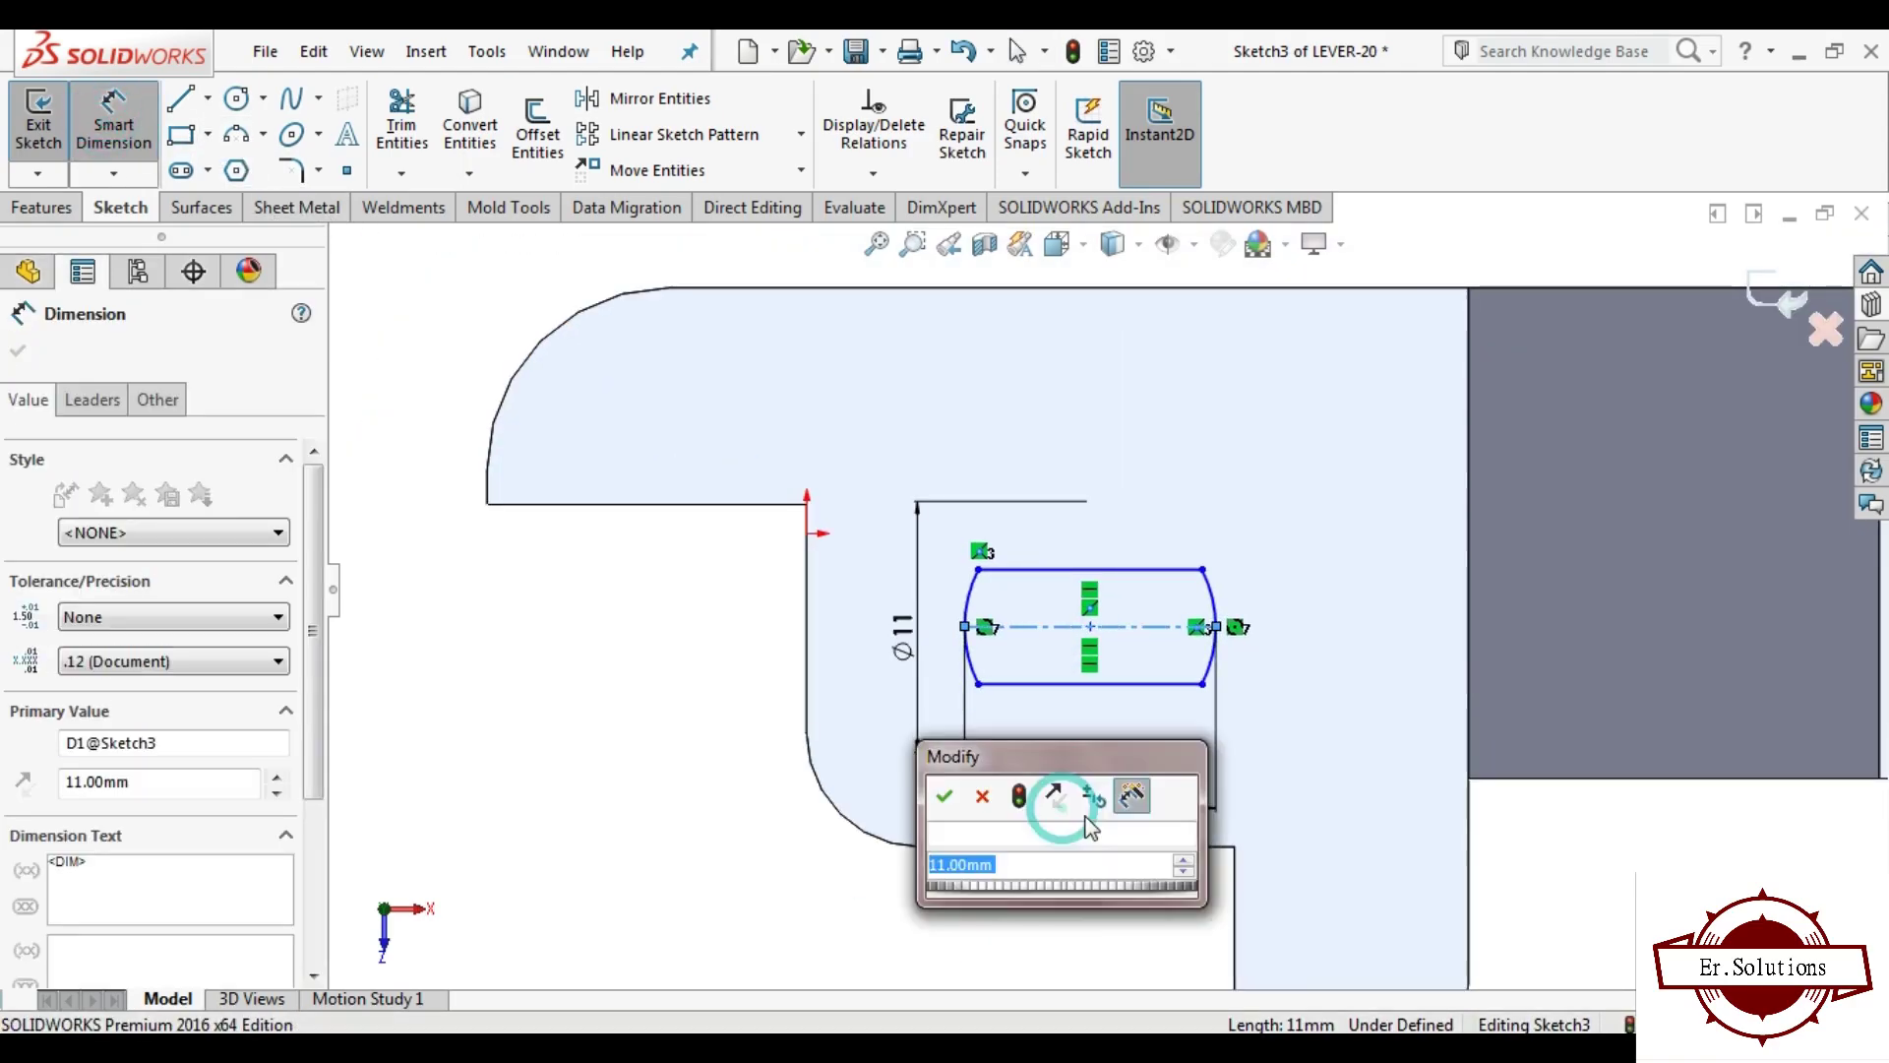
key(Return)
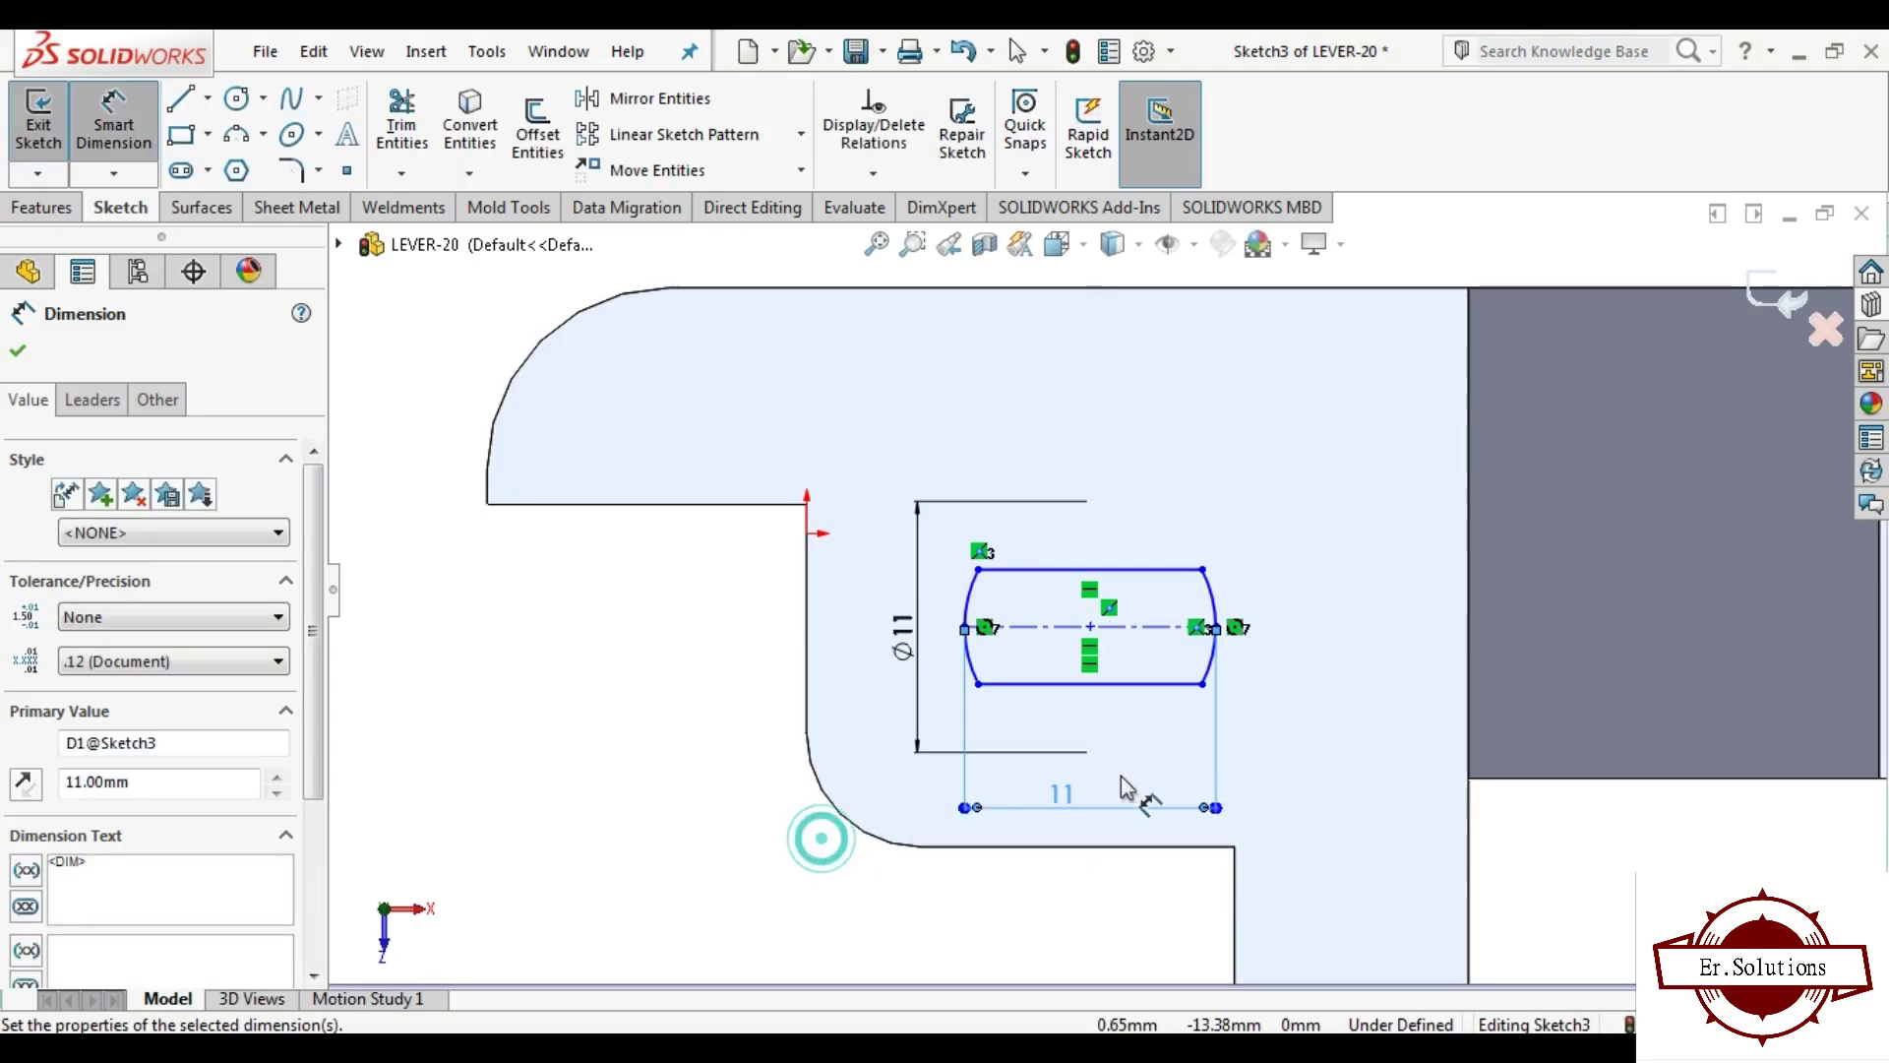
scroll(1161, 598, down, 2)
Step: Dimension the slot height to 7.20 and the top line's offset from the centerline to 3.60
click(1136, 546)
click(1062, 711)
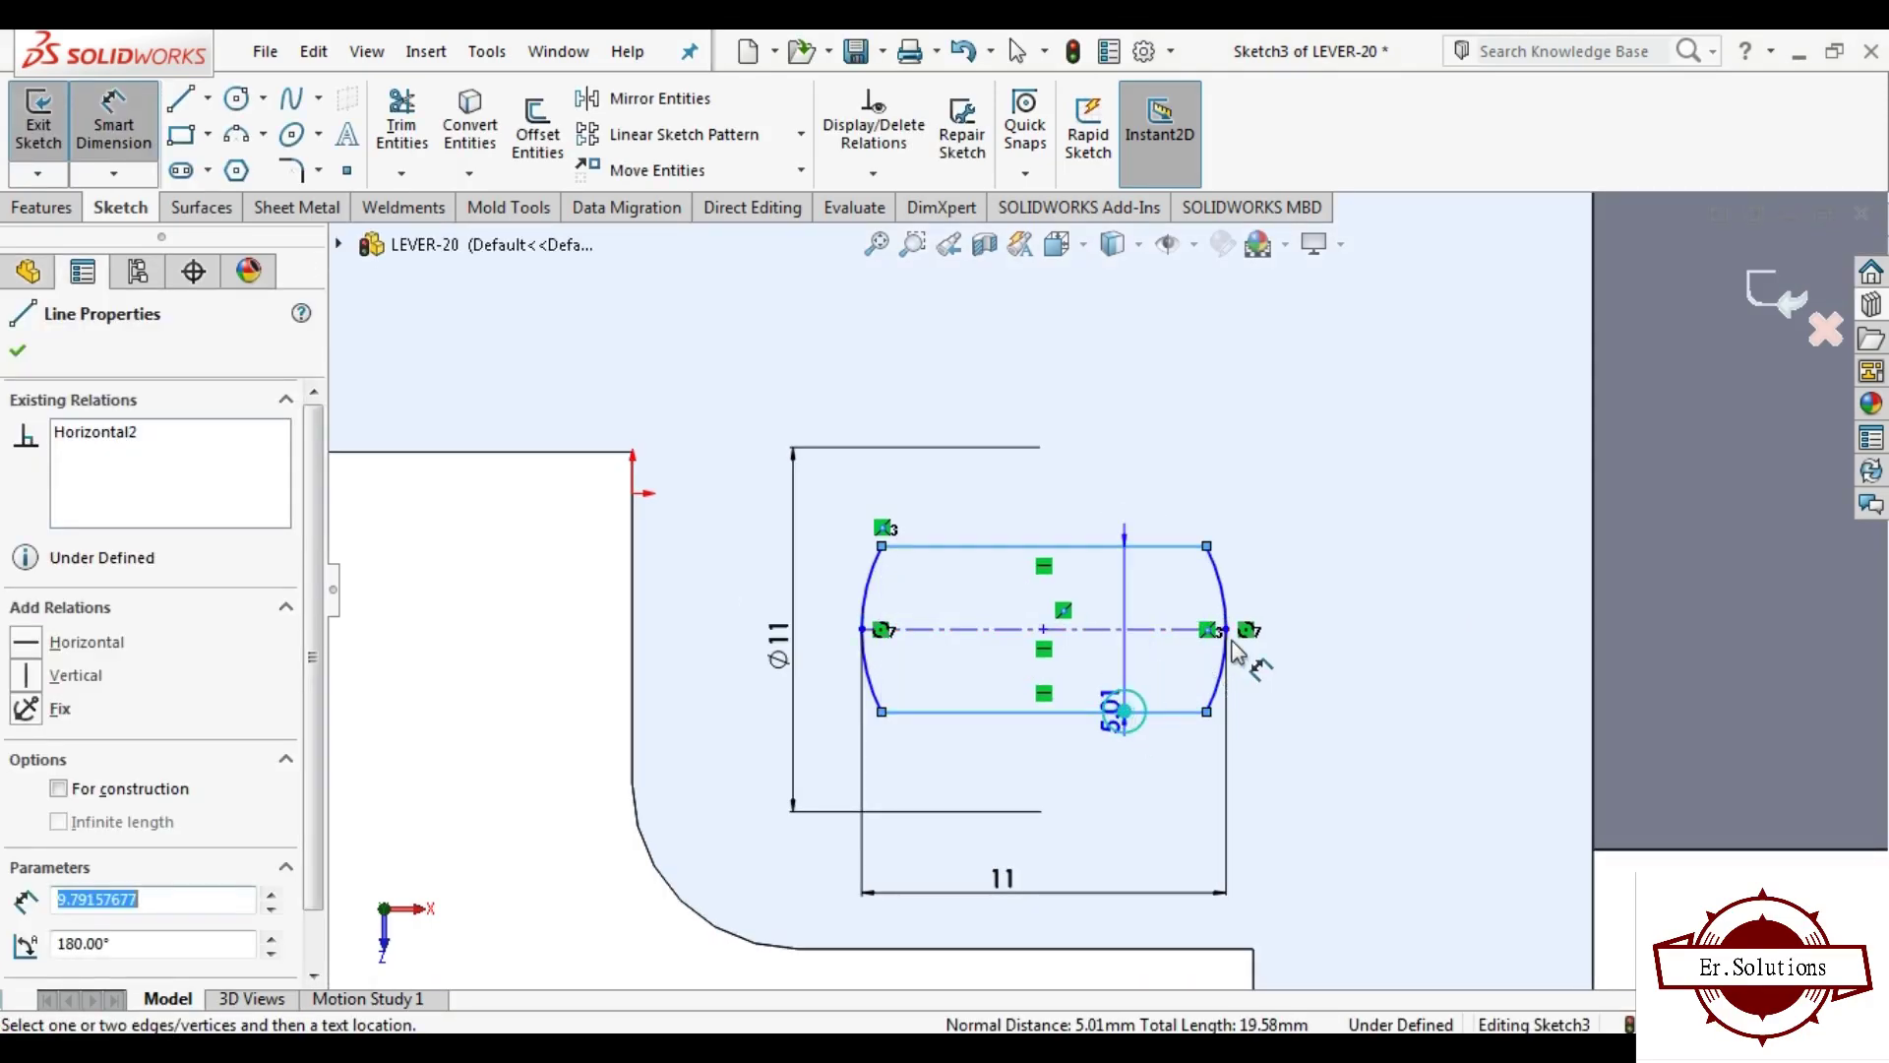
click(1334, 641)
text(7)
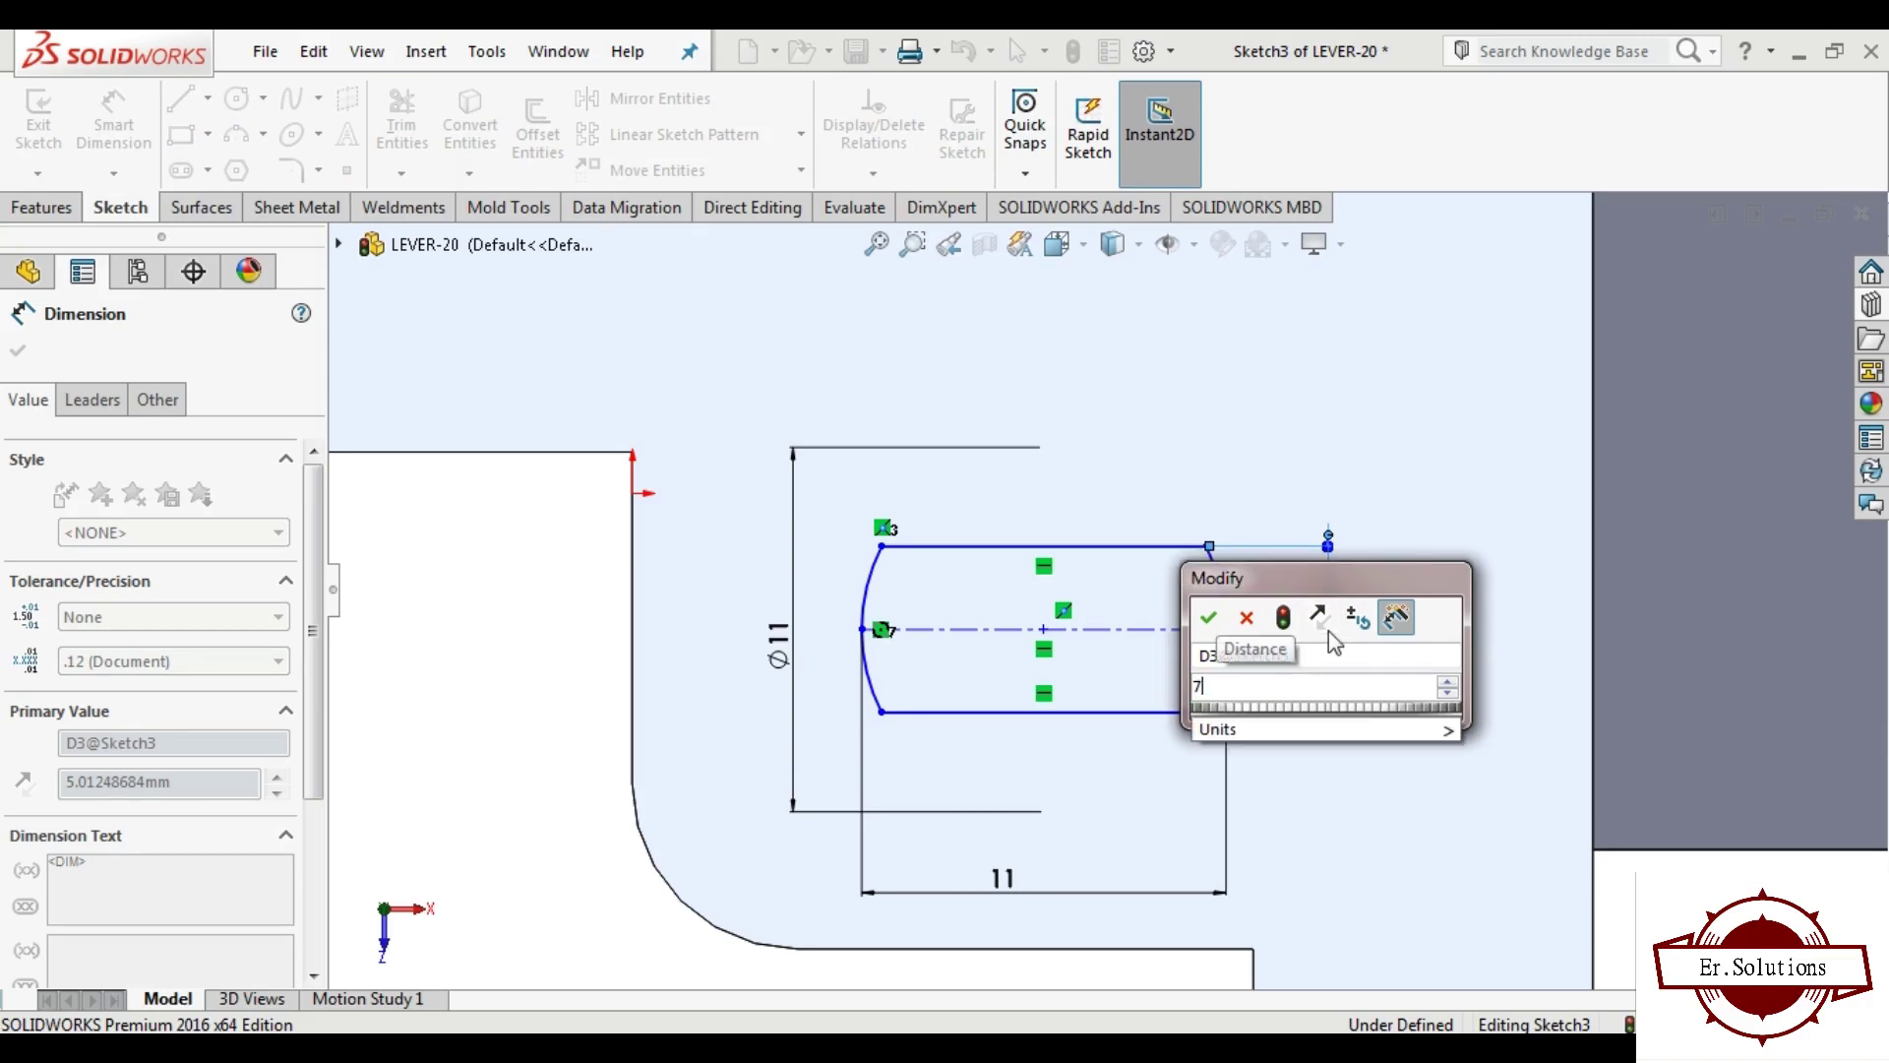
key(Return)
click(1082, 476)
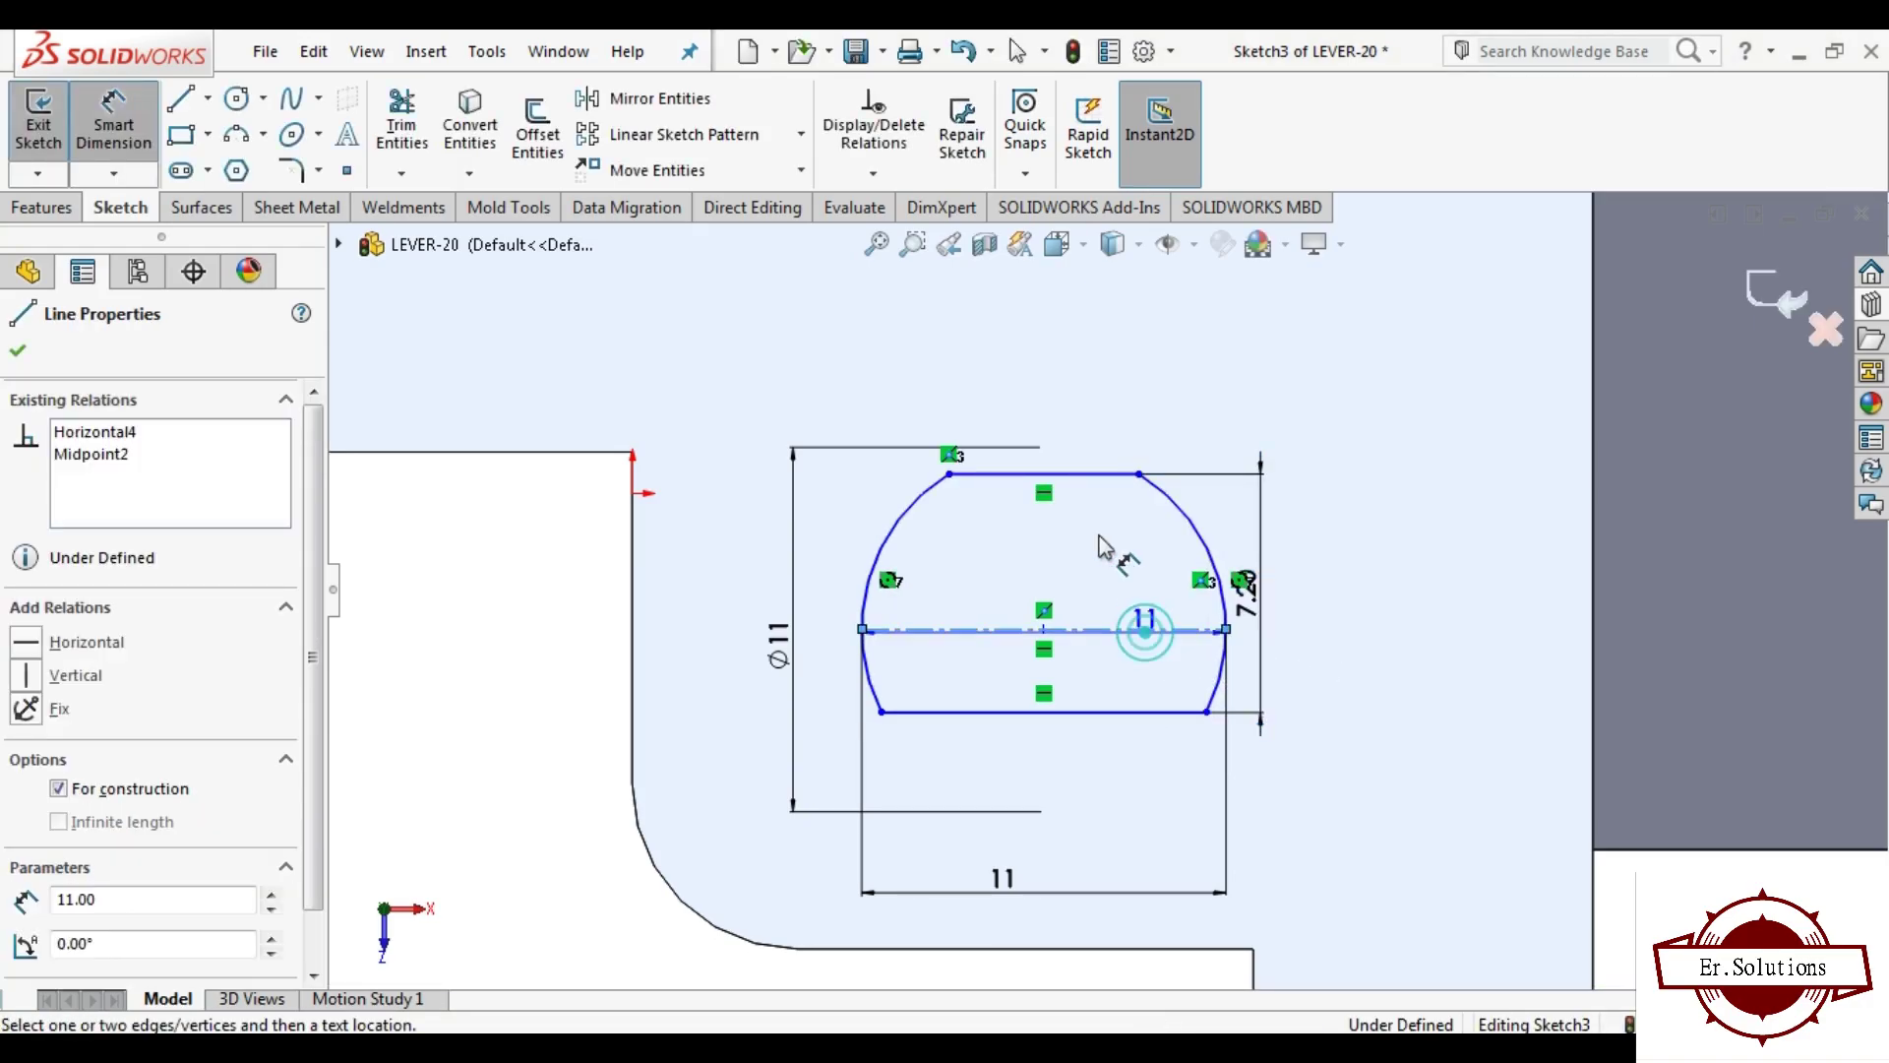
click(1181, 628)
click(1340, 626)
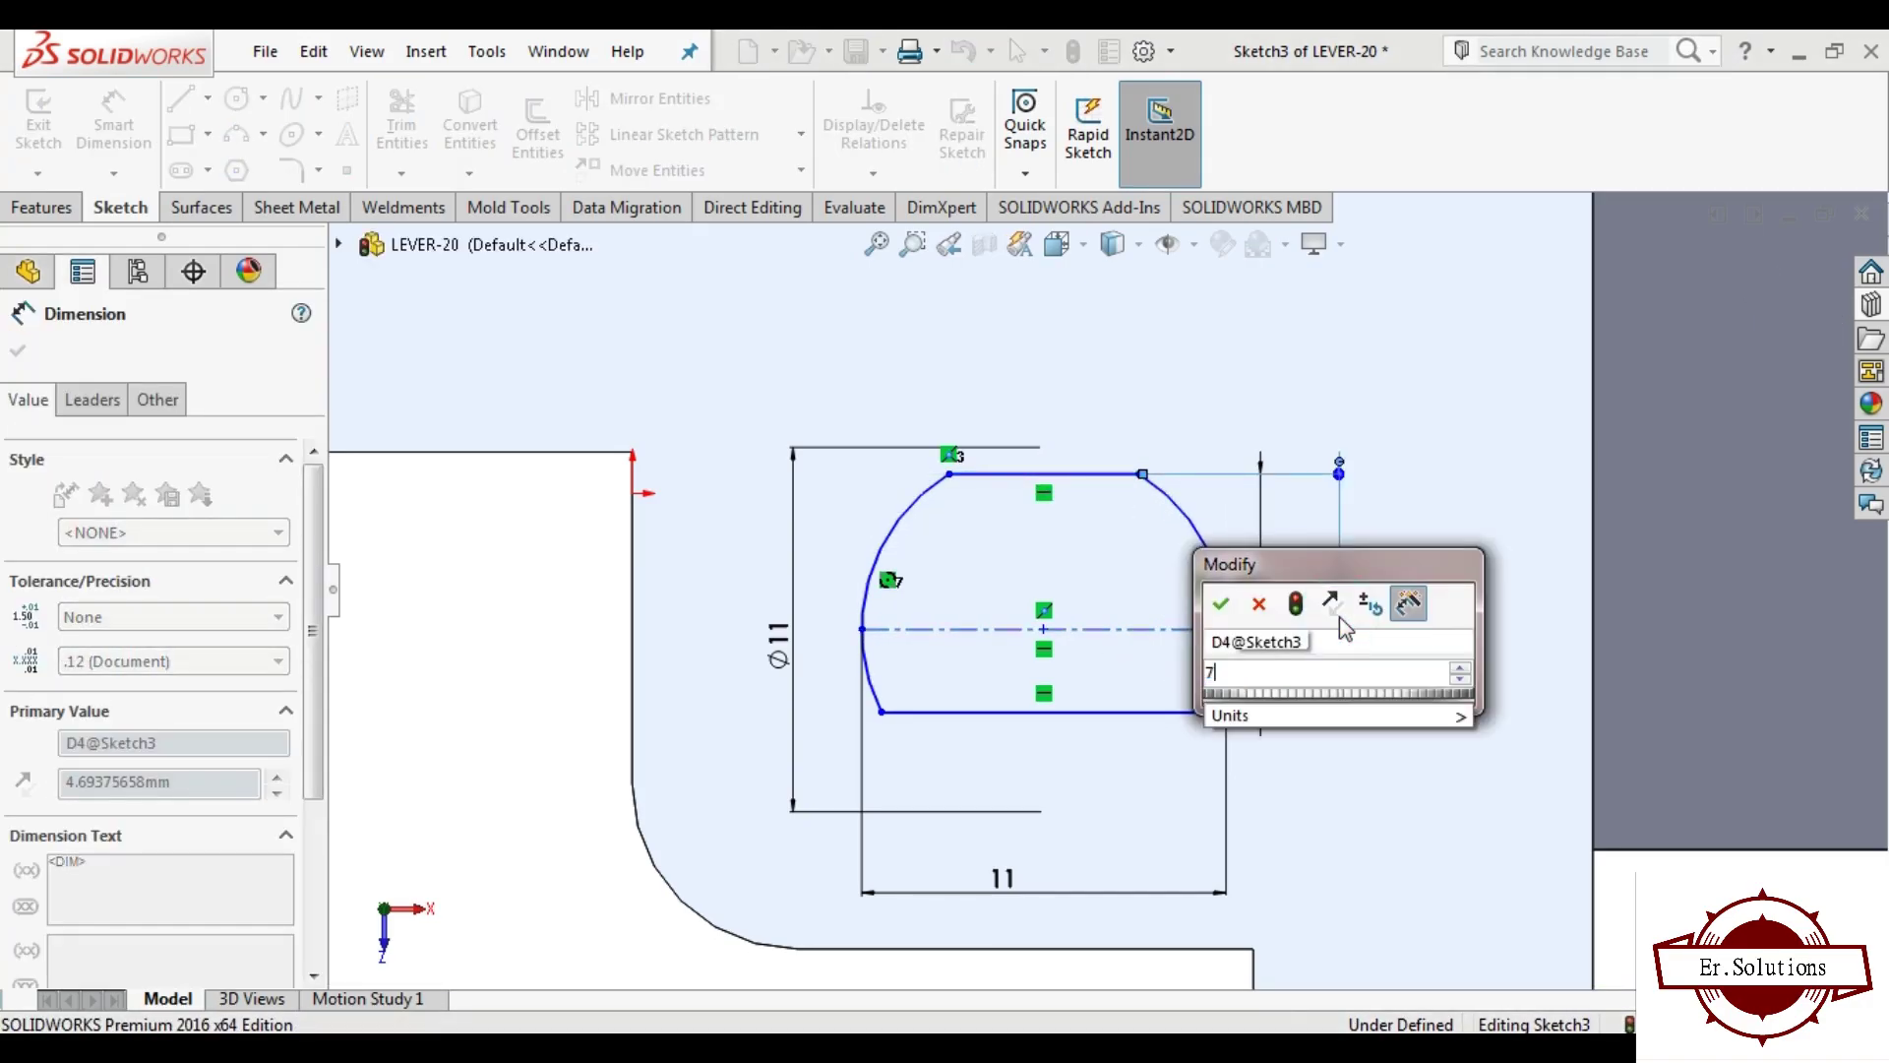
text(7.2/)
key(Return)
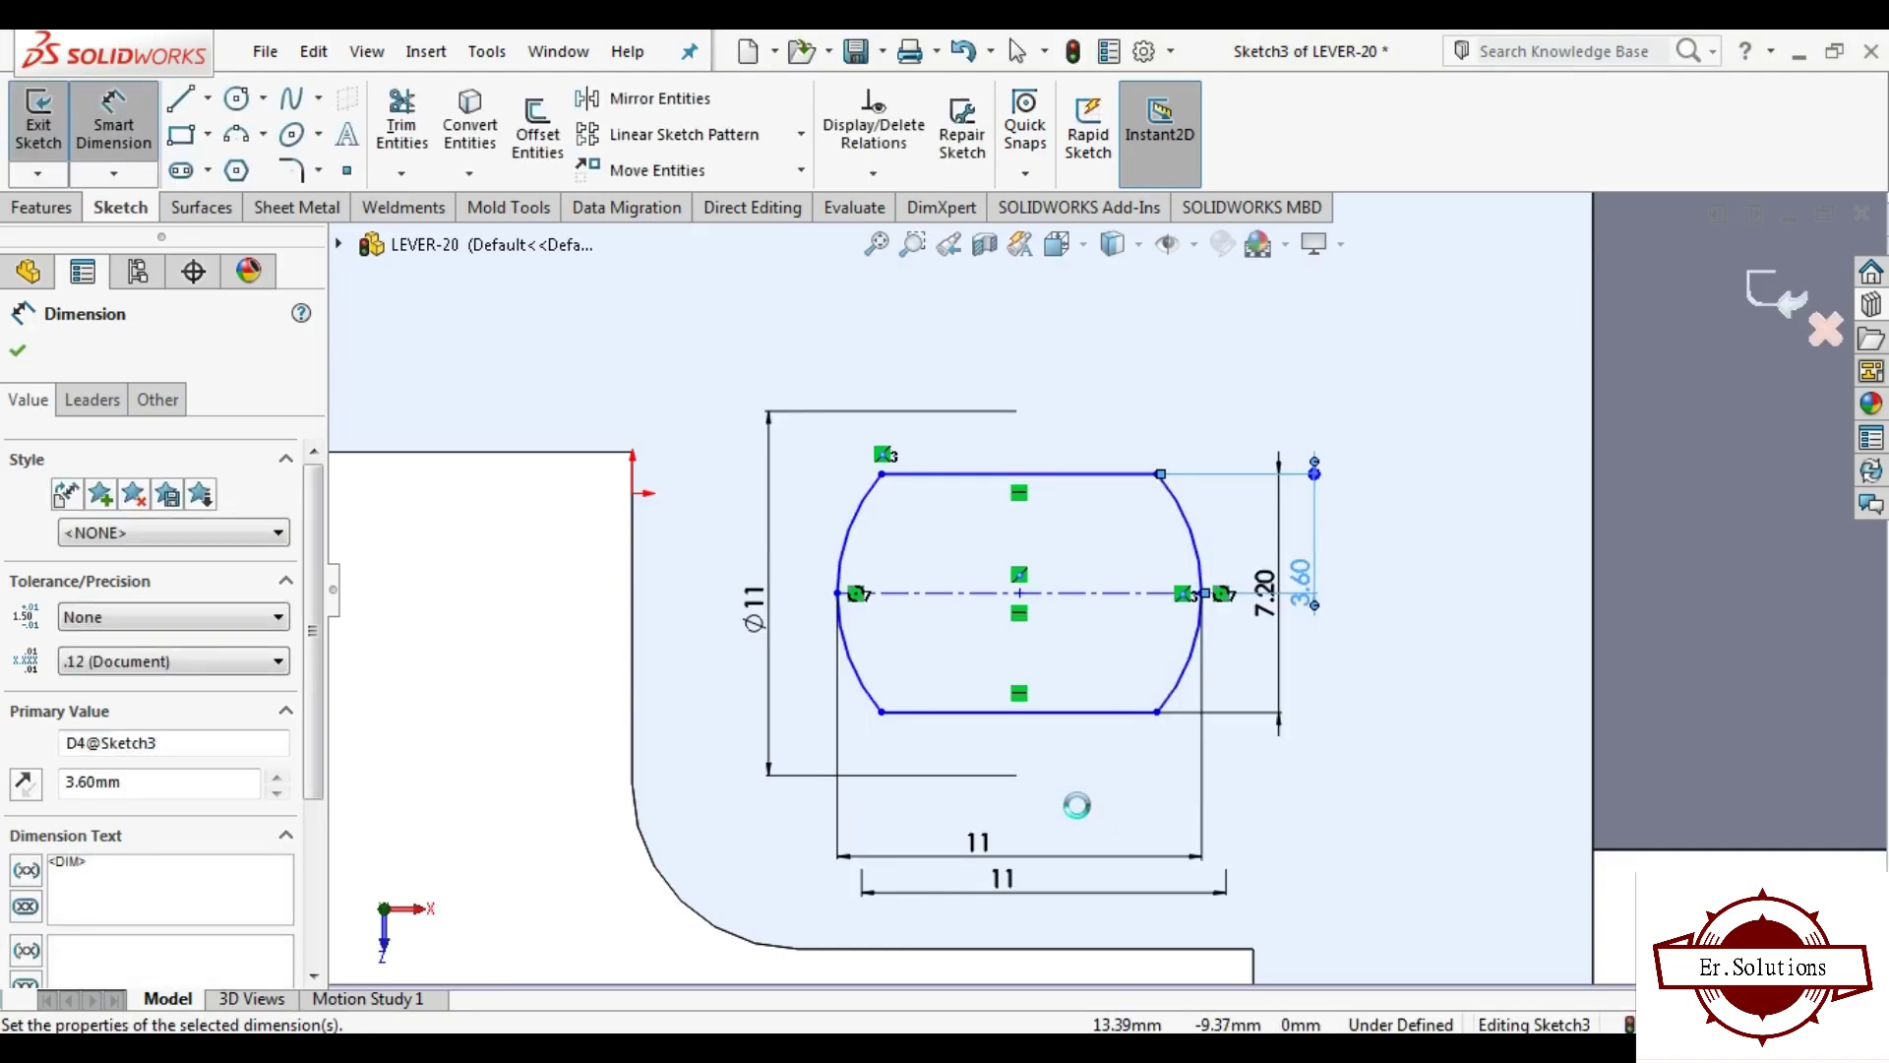
scroll(1058, 826, up, 2)
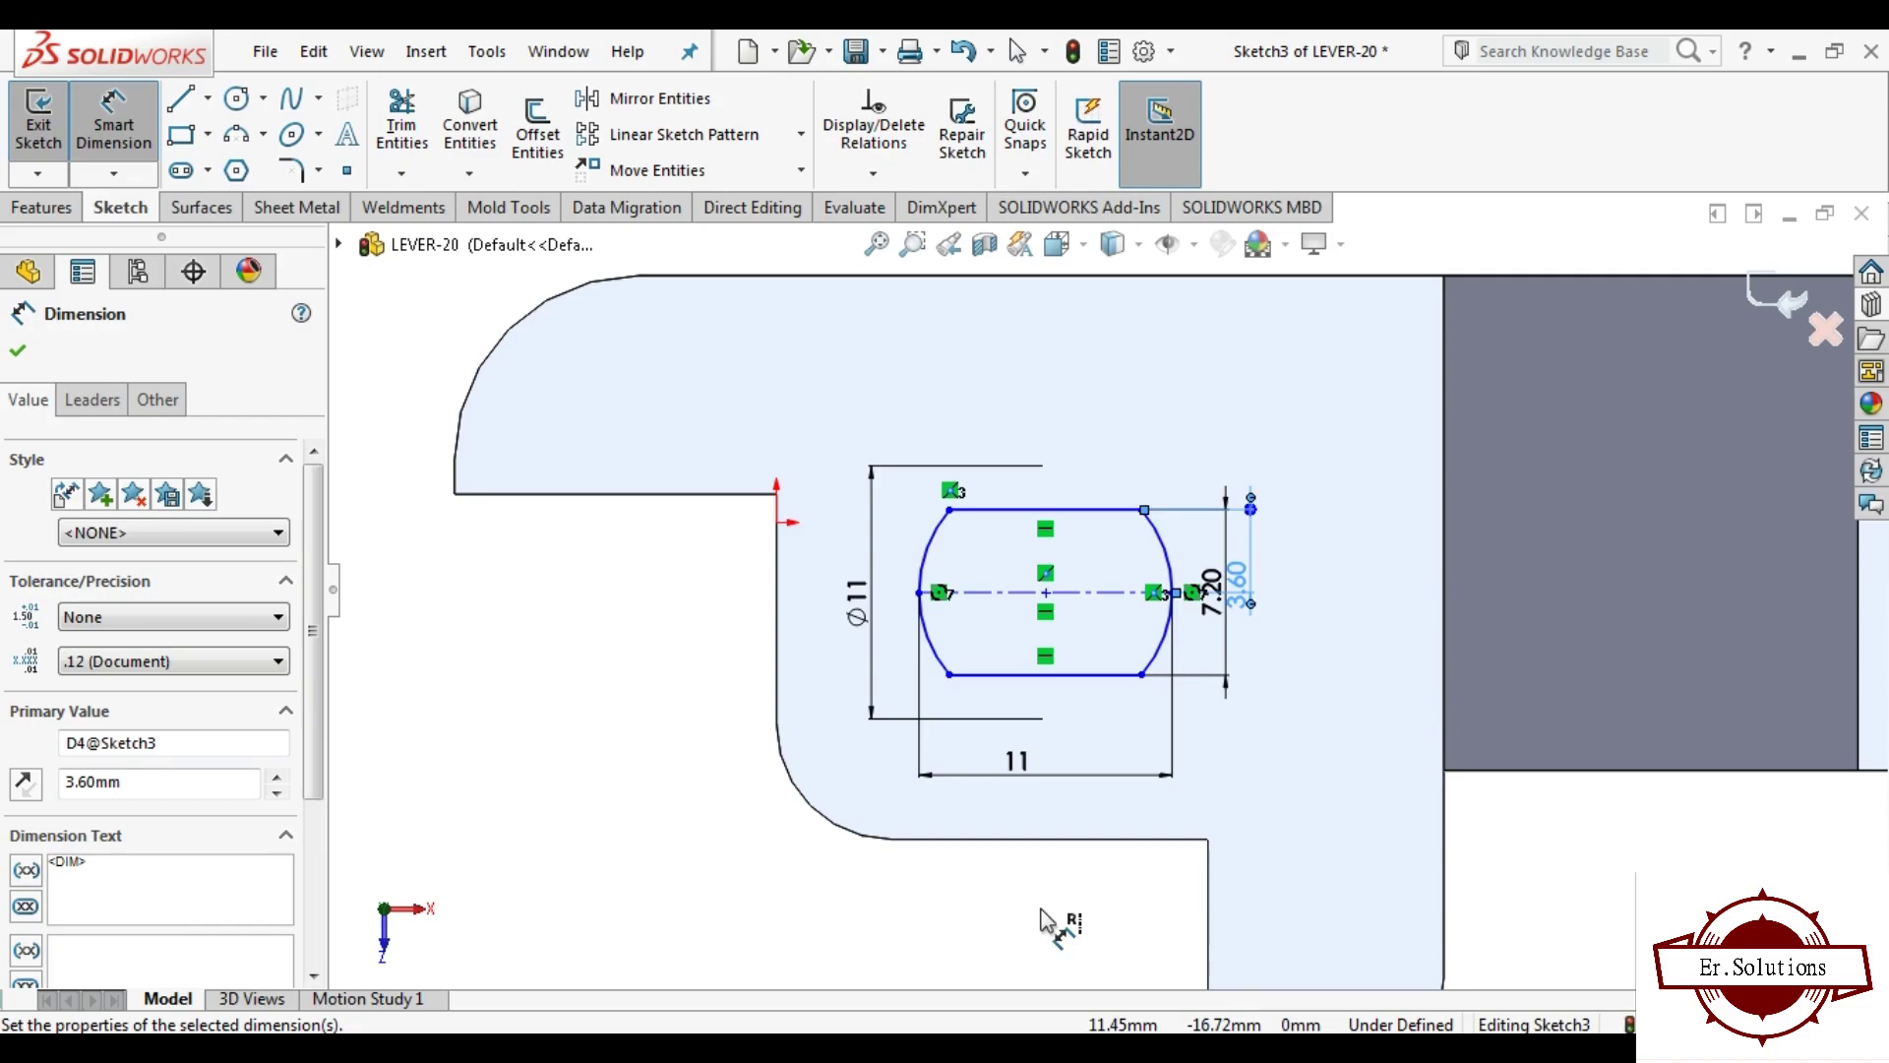
Step: Dimension the slot's top line 10 mm from the part's top edge
click(1090, 279)
scroll(1100, 588, up, 3)
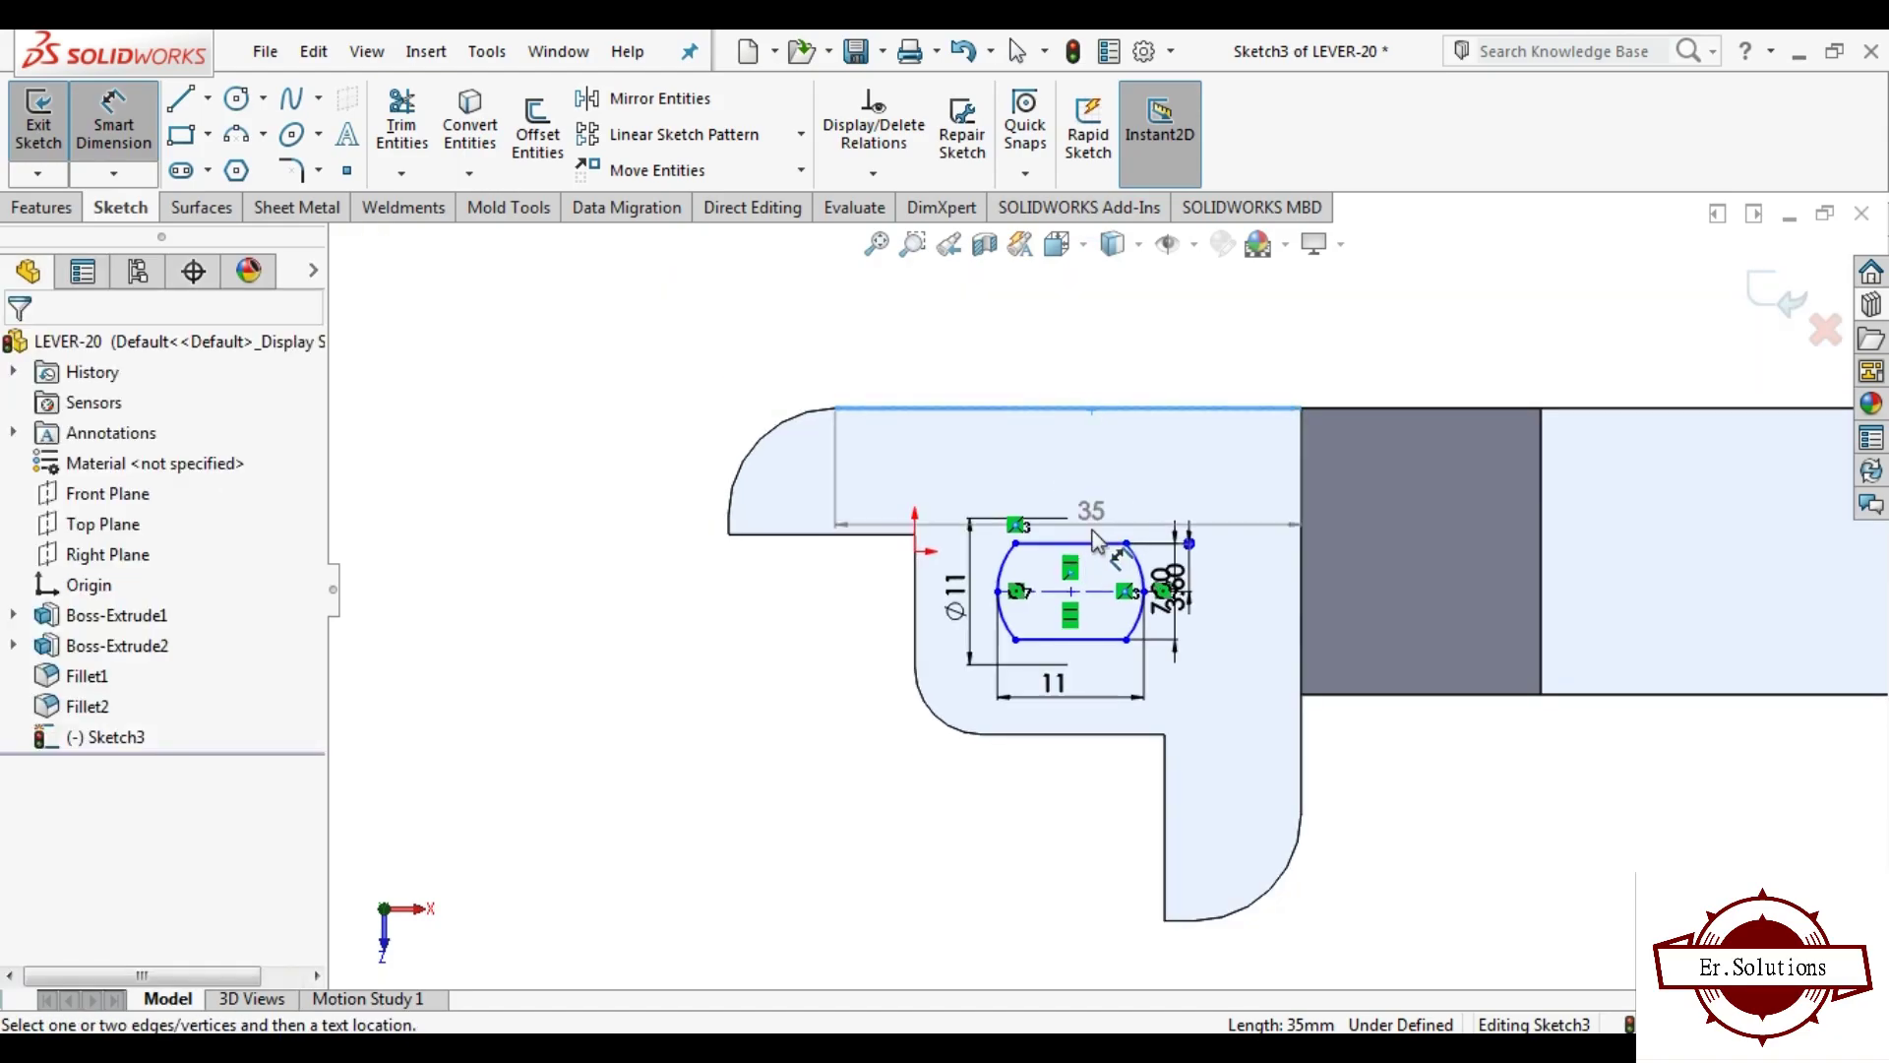
click(1095, 551)
click(621, 460)
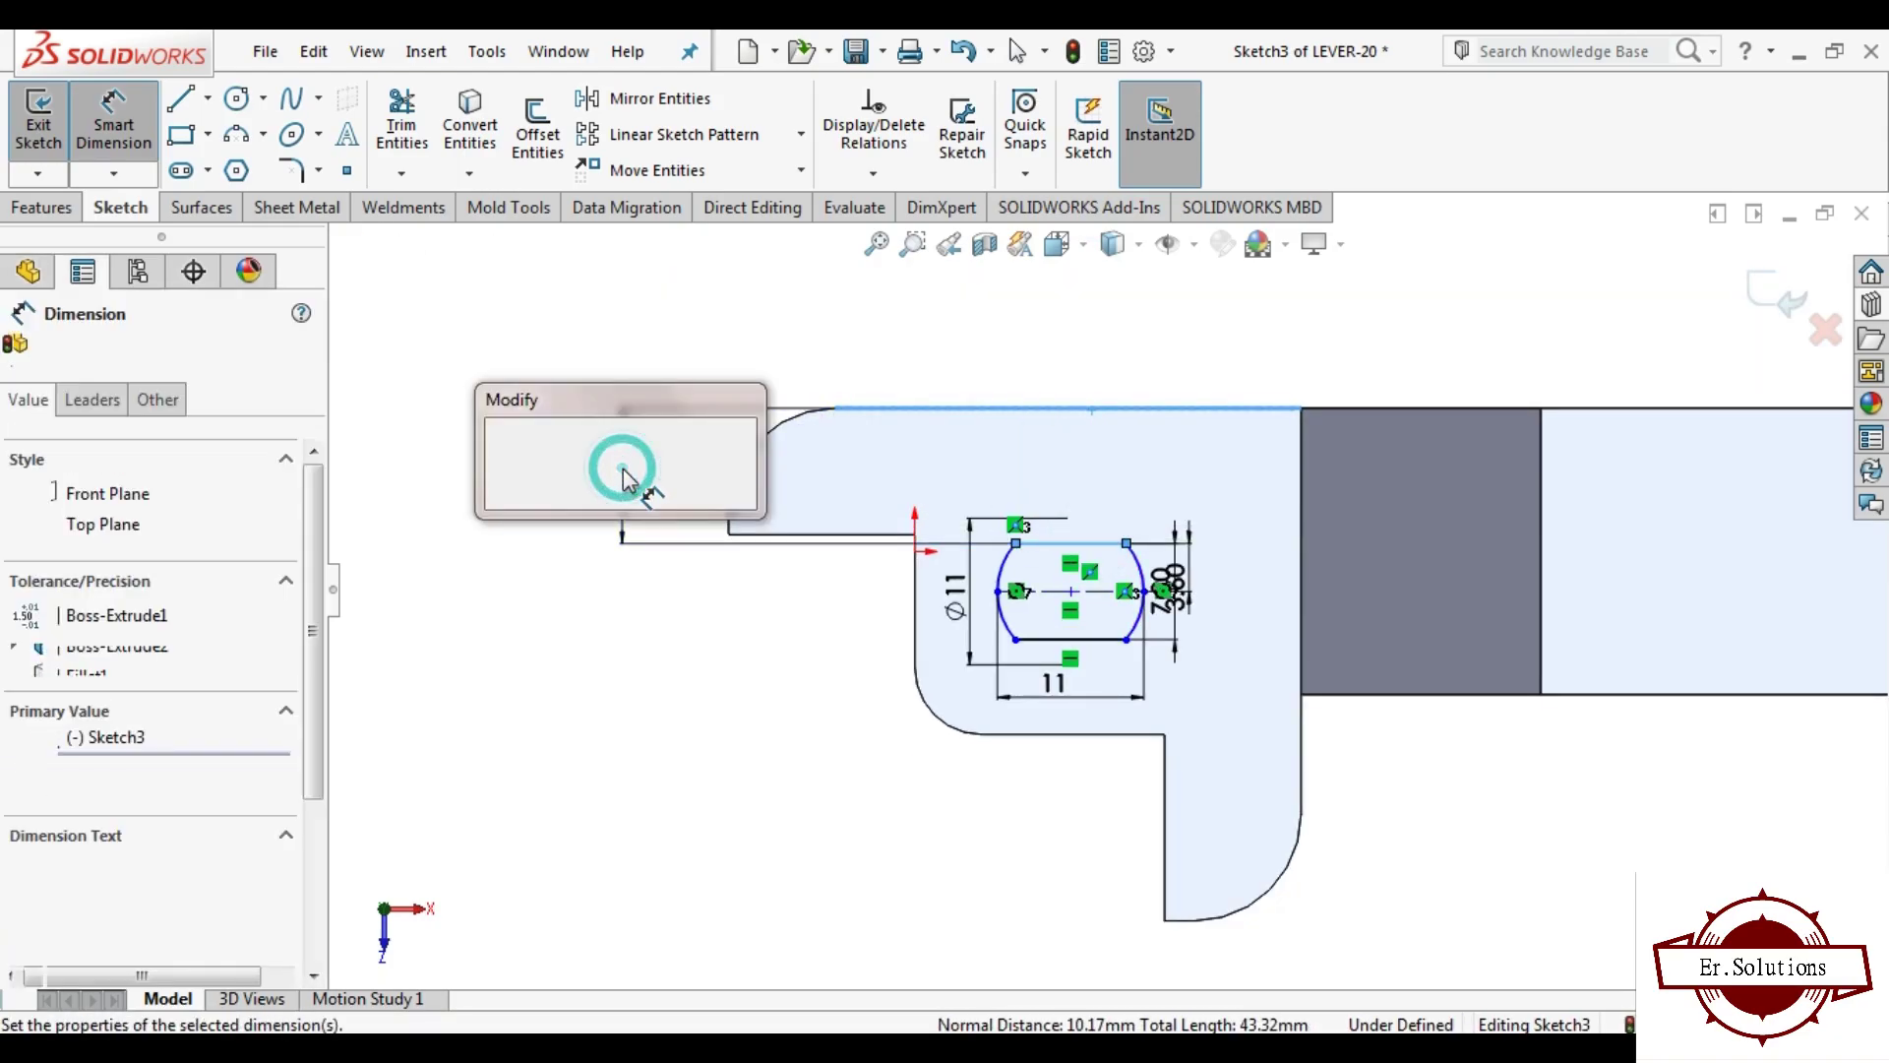
text(10.00mm)
click(876, 871)
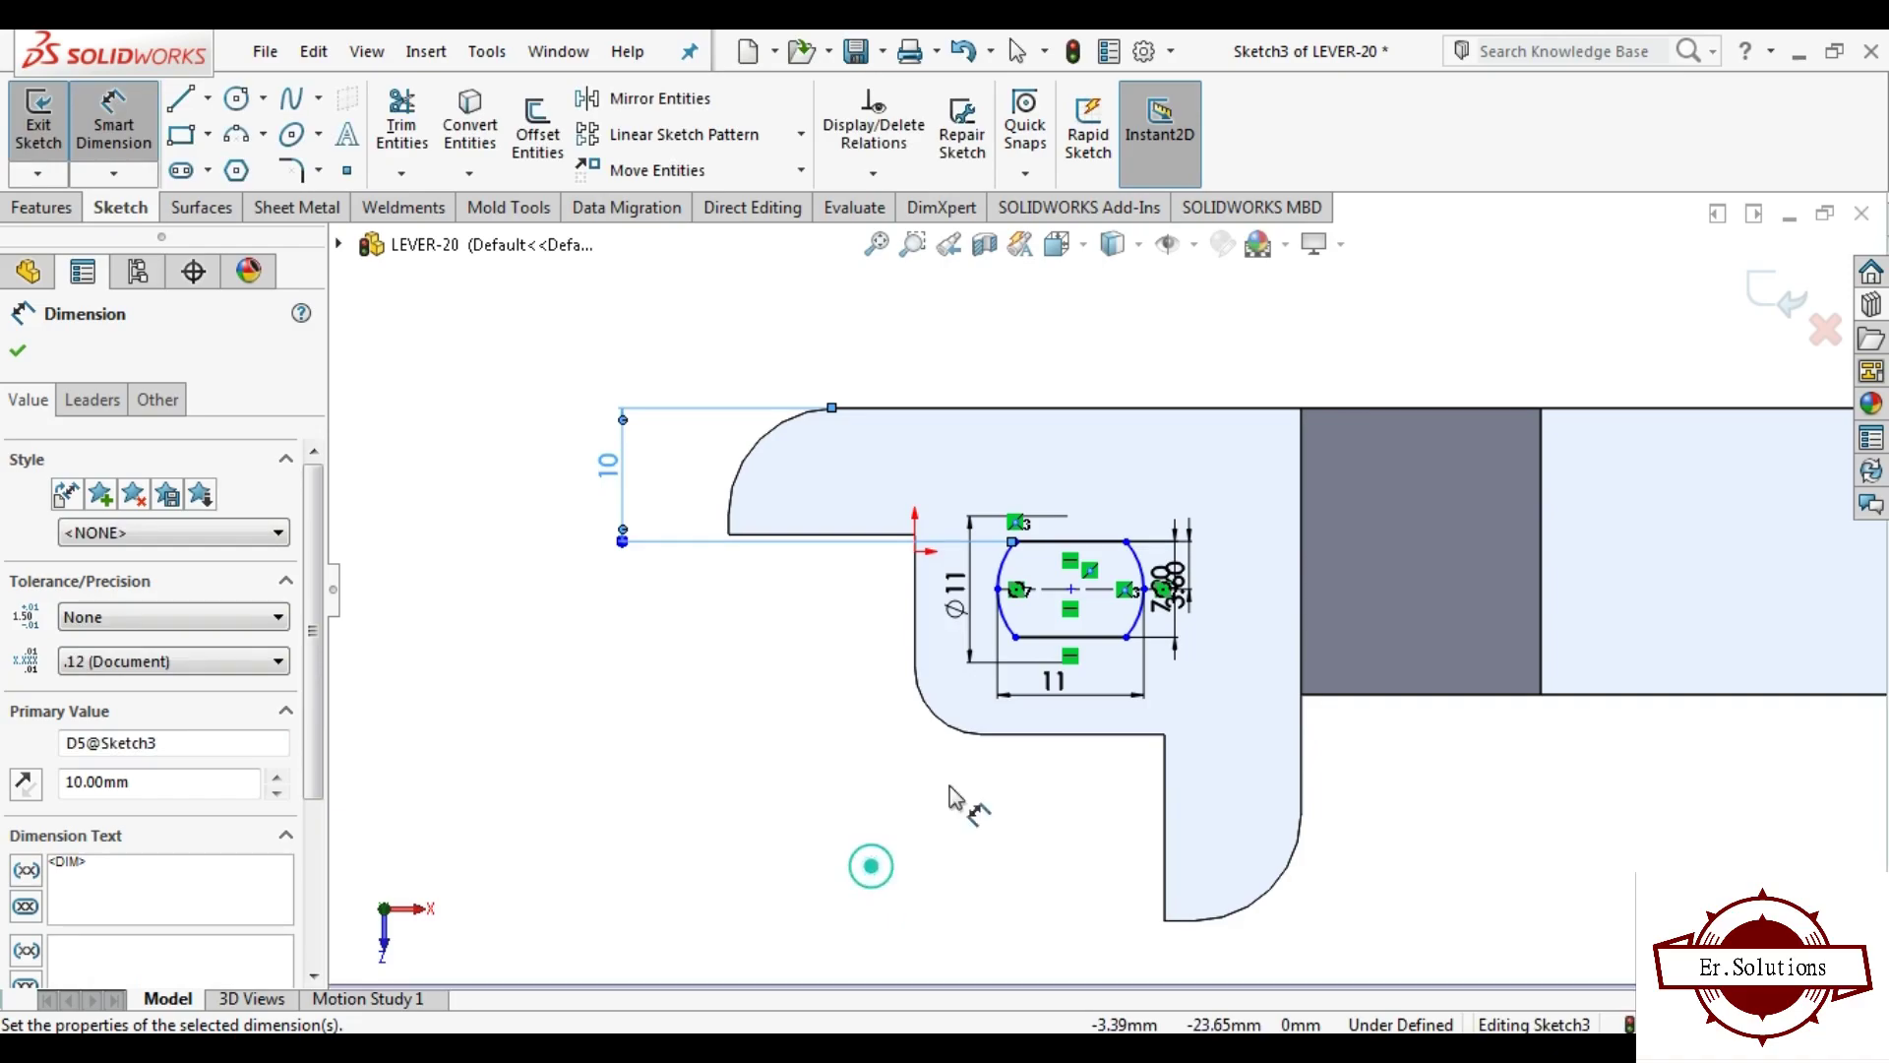
scroll(1067, 565, down, 3)
scroll(1051, 597, down, 2)
scroll(1037, 649, up, 2)
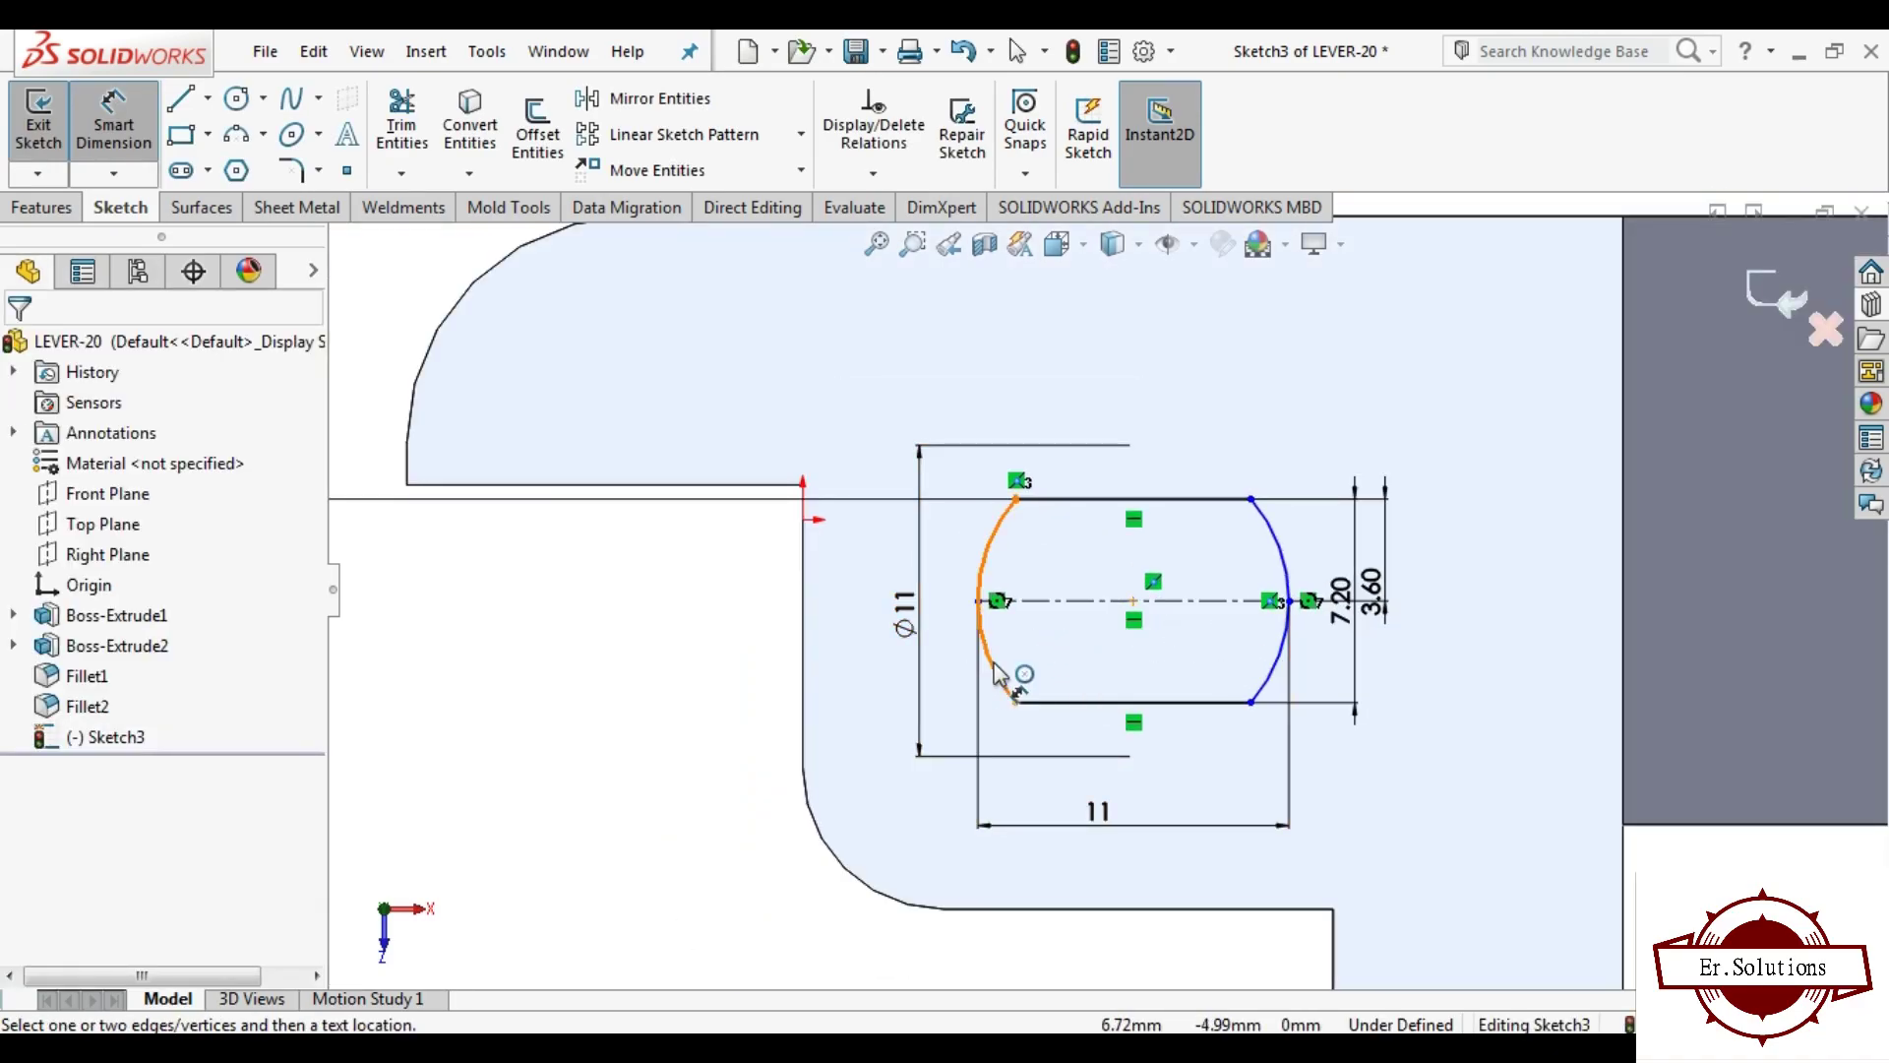
Step: Locate the slot's left centre 4.70 mm from the edge, discarding a redundant radius dimension
drag(991, 659, 952, 745)
click(880, 738)
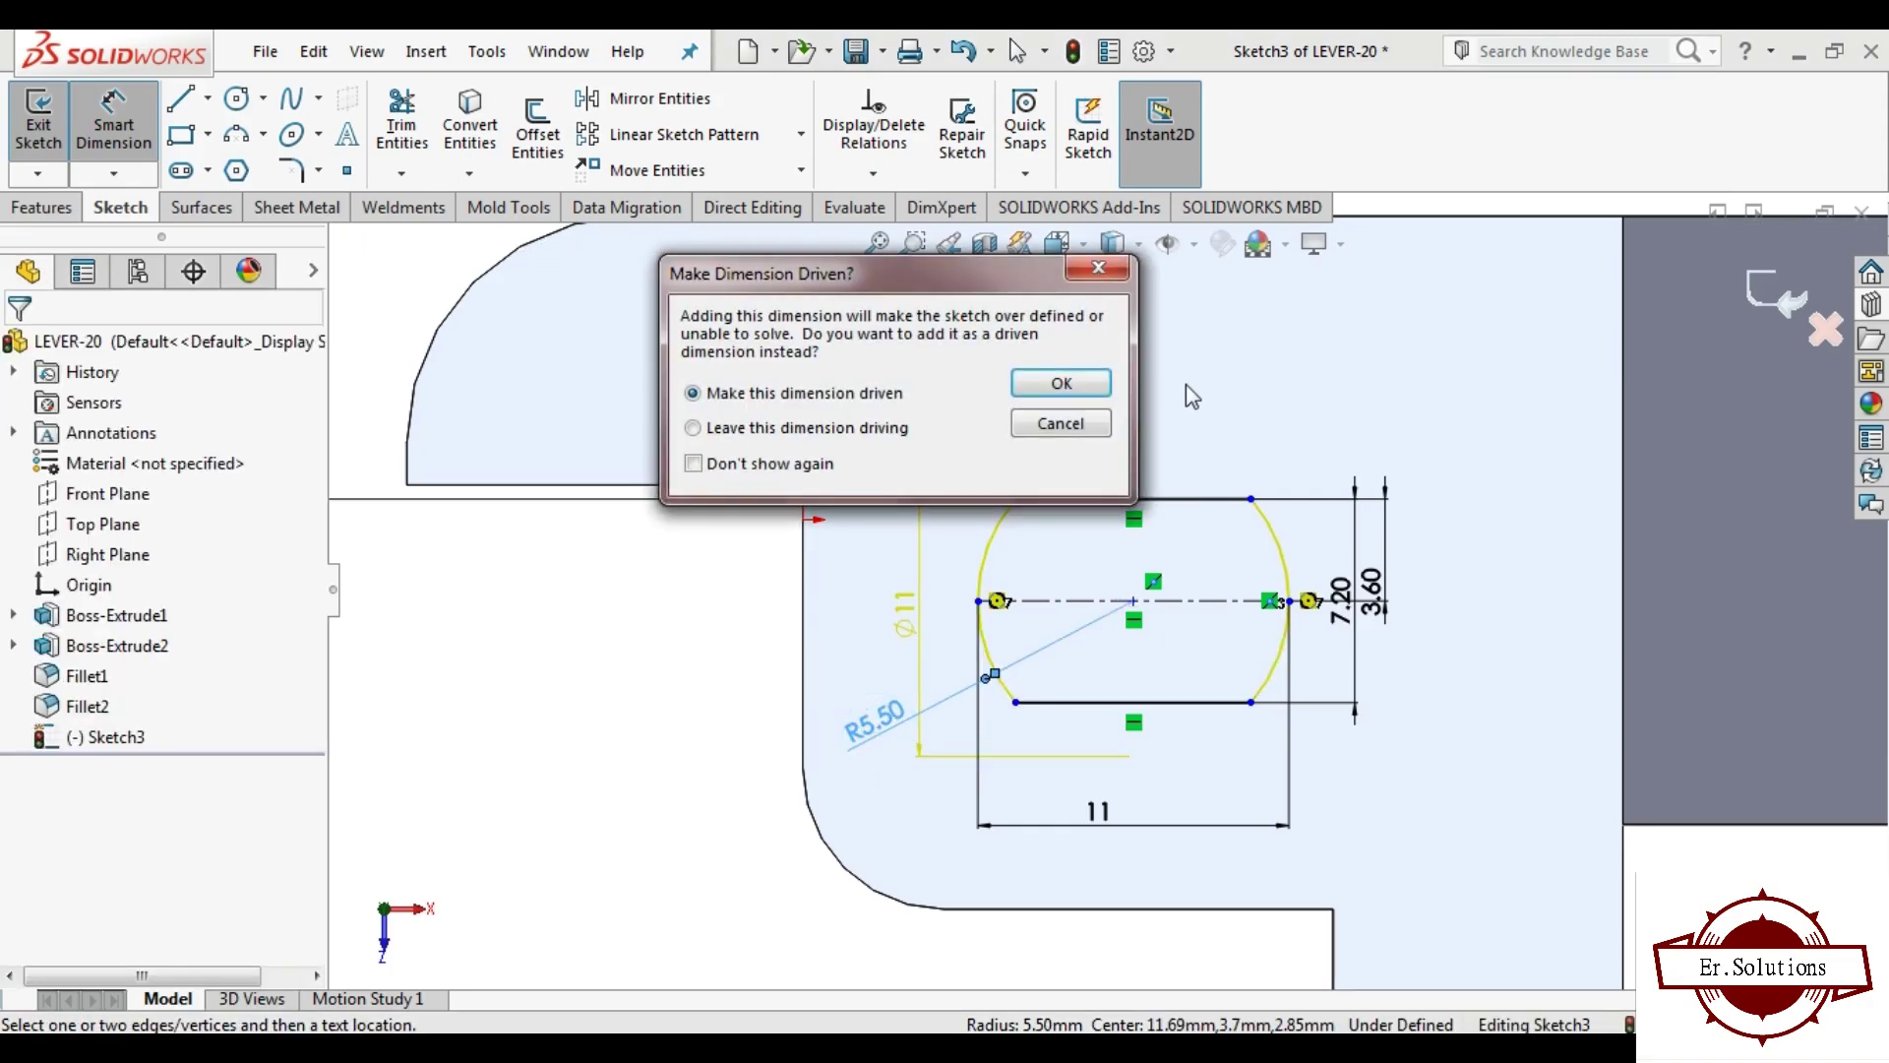
click(1061, 423)
scroll(1214, 645, up, 1)
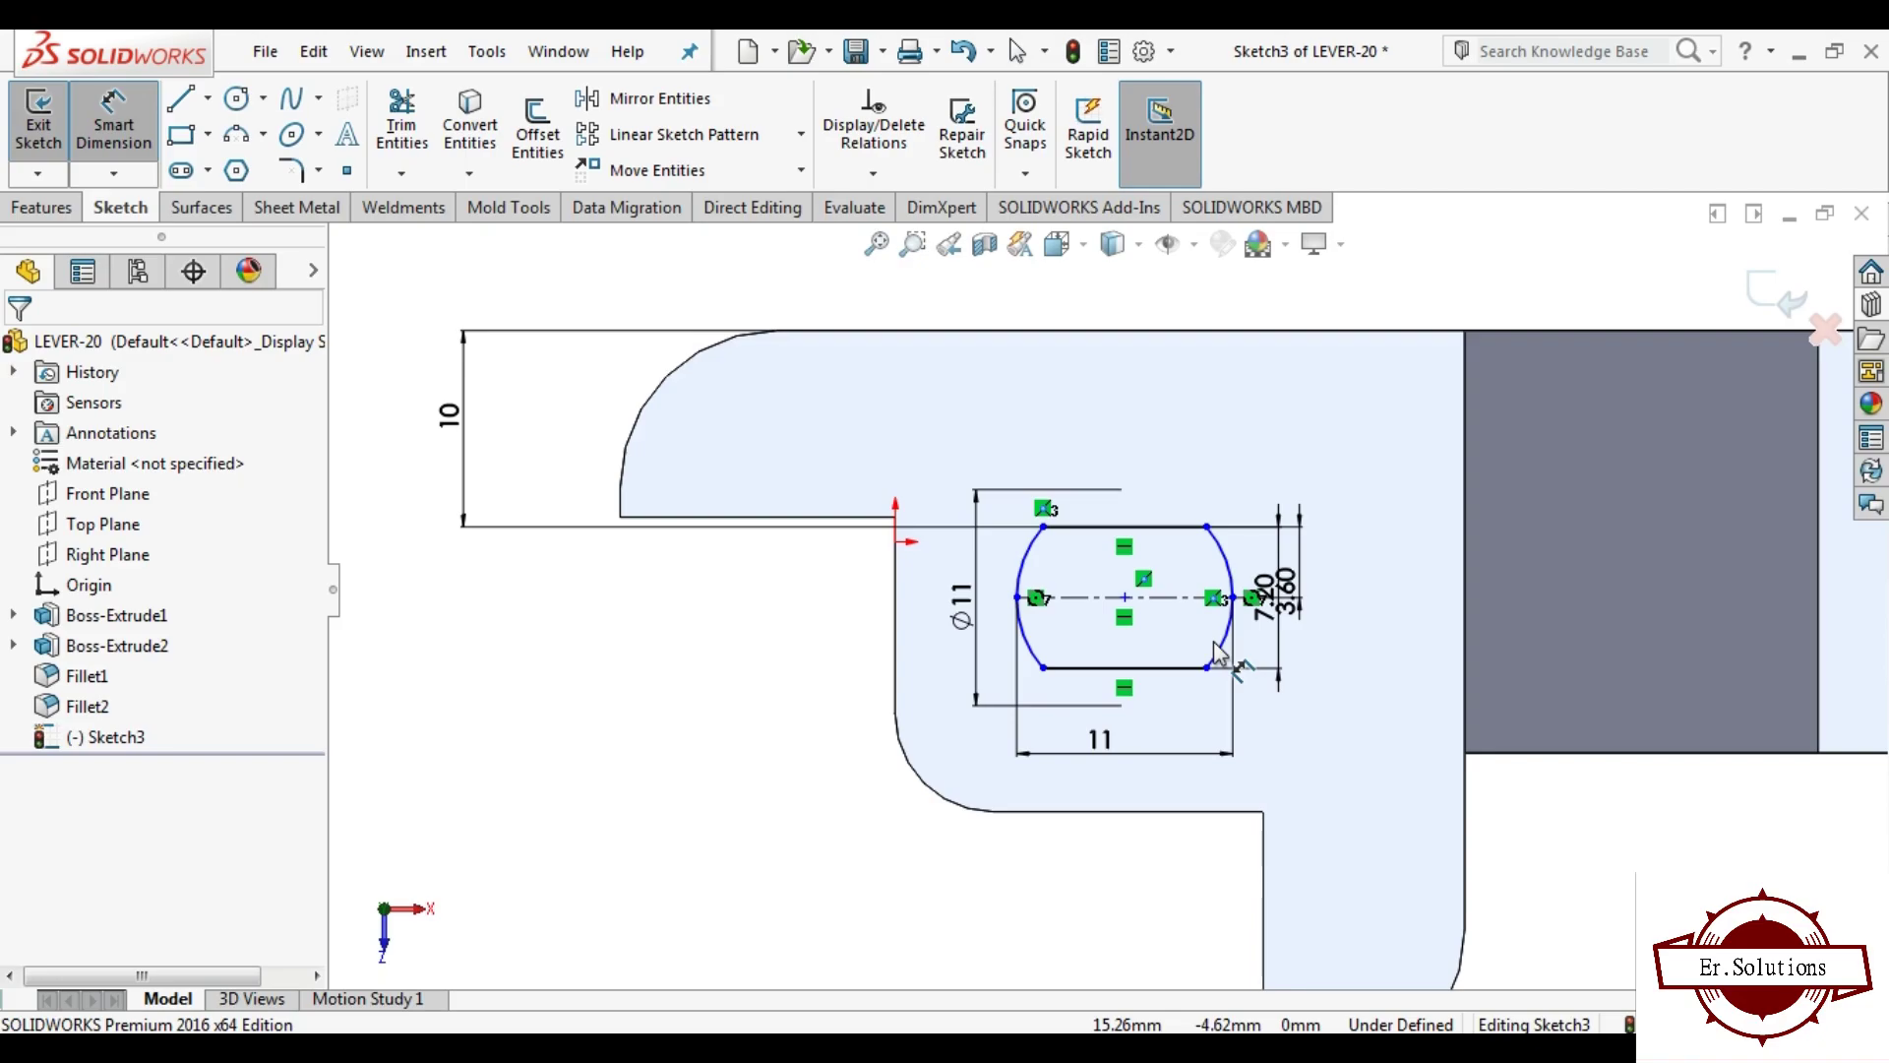
click(1017, 597)
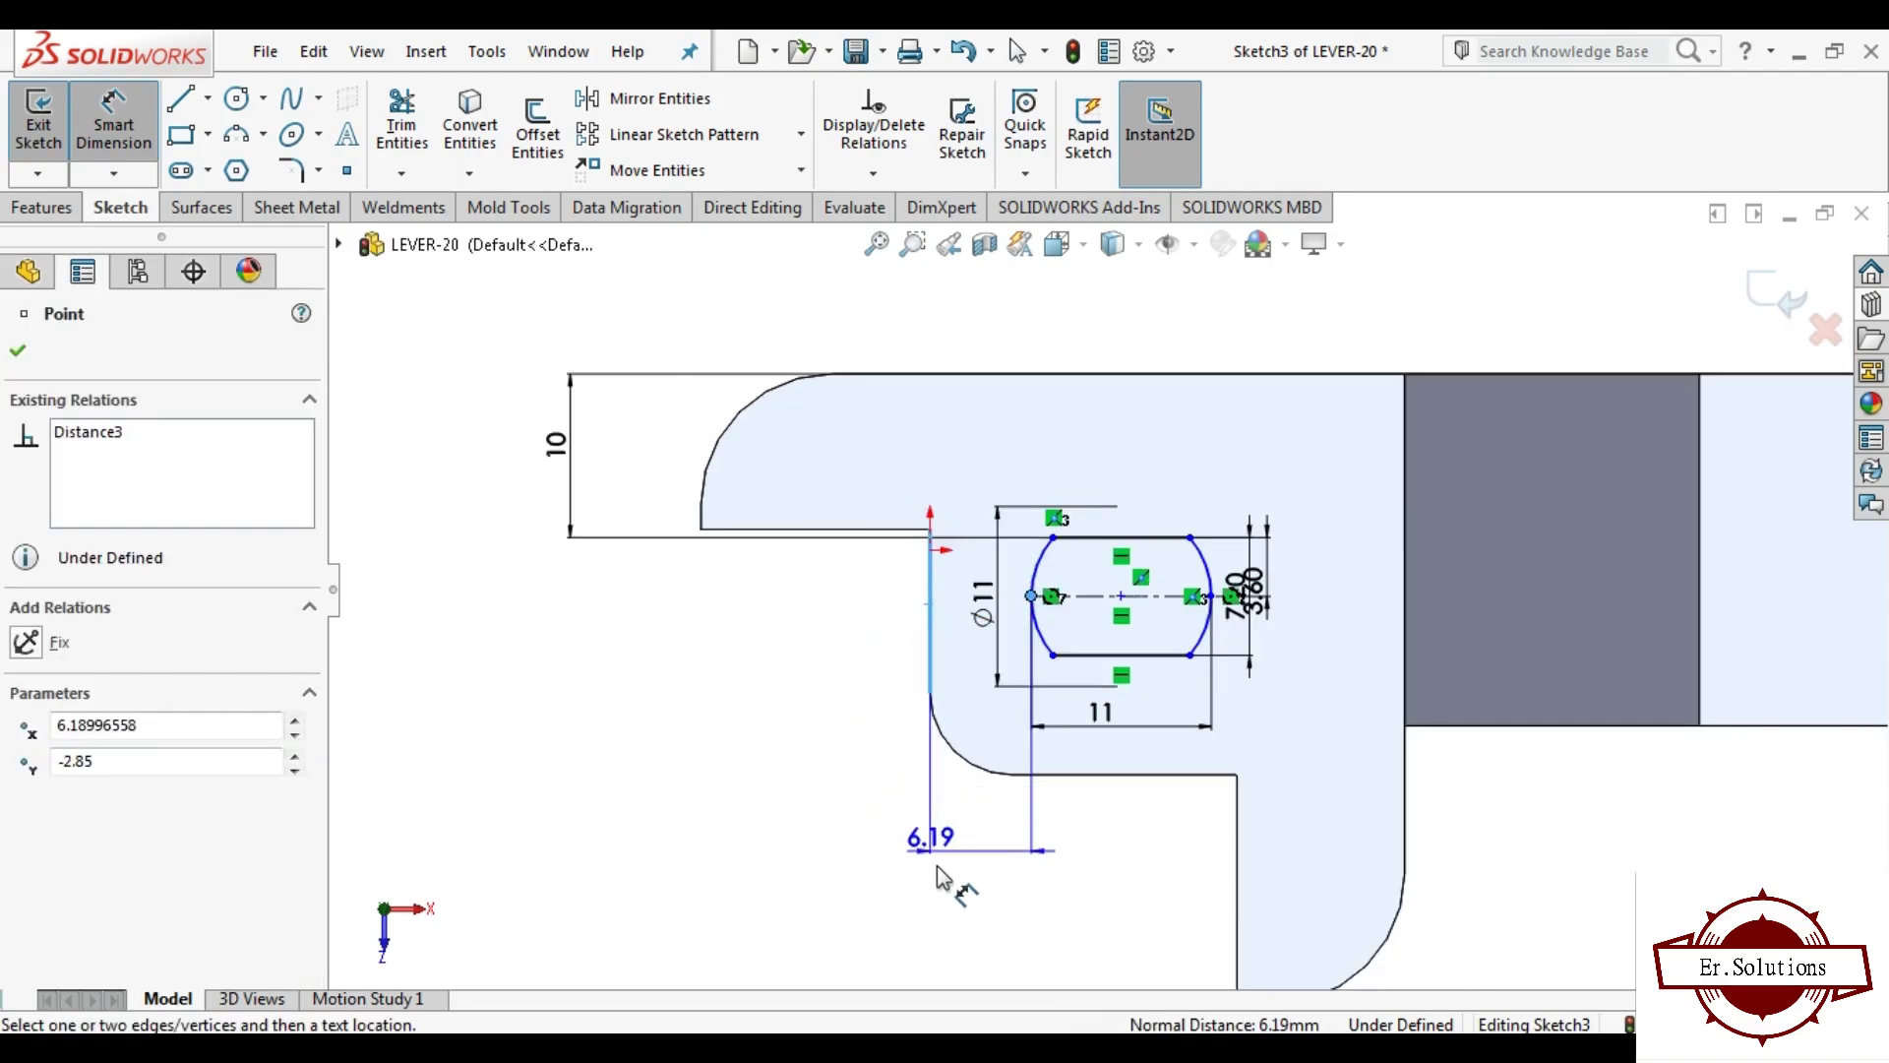
click(949, 866)
text(4.7)
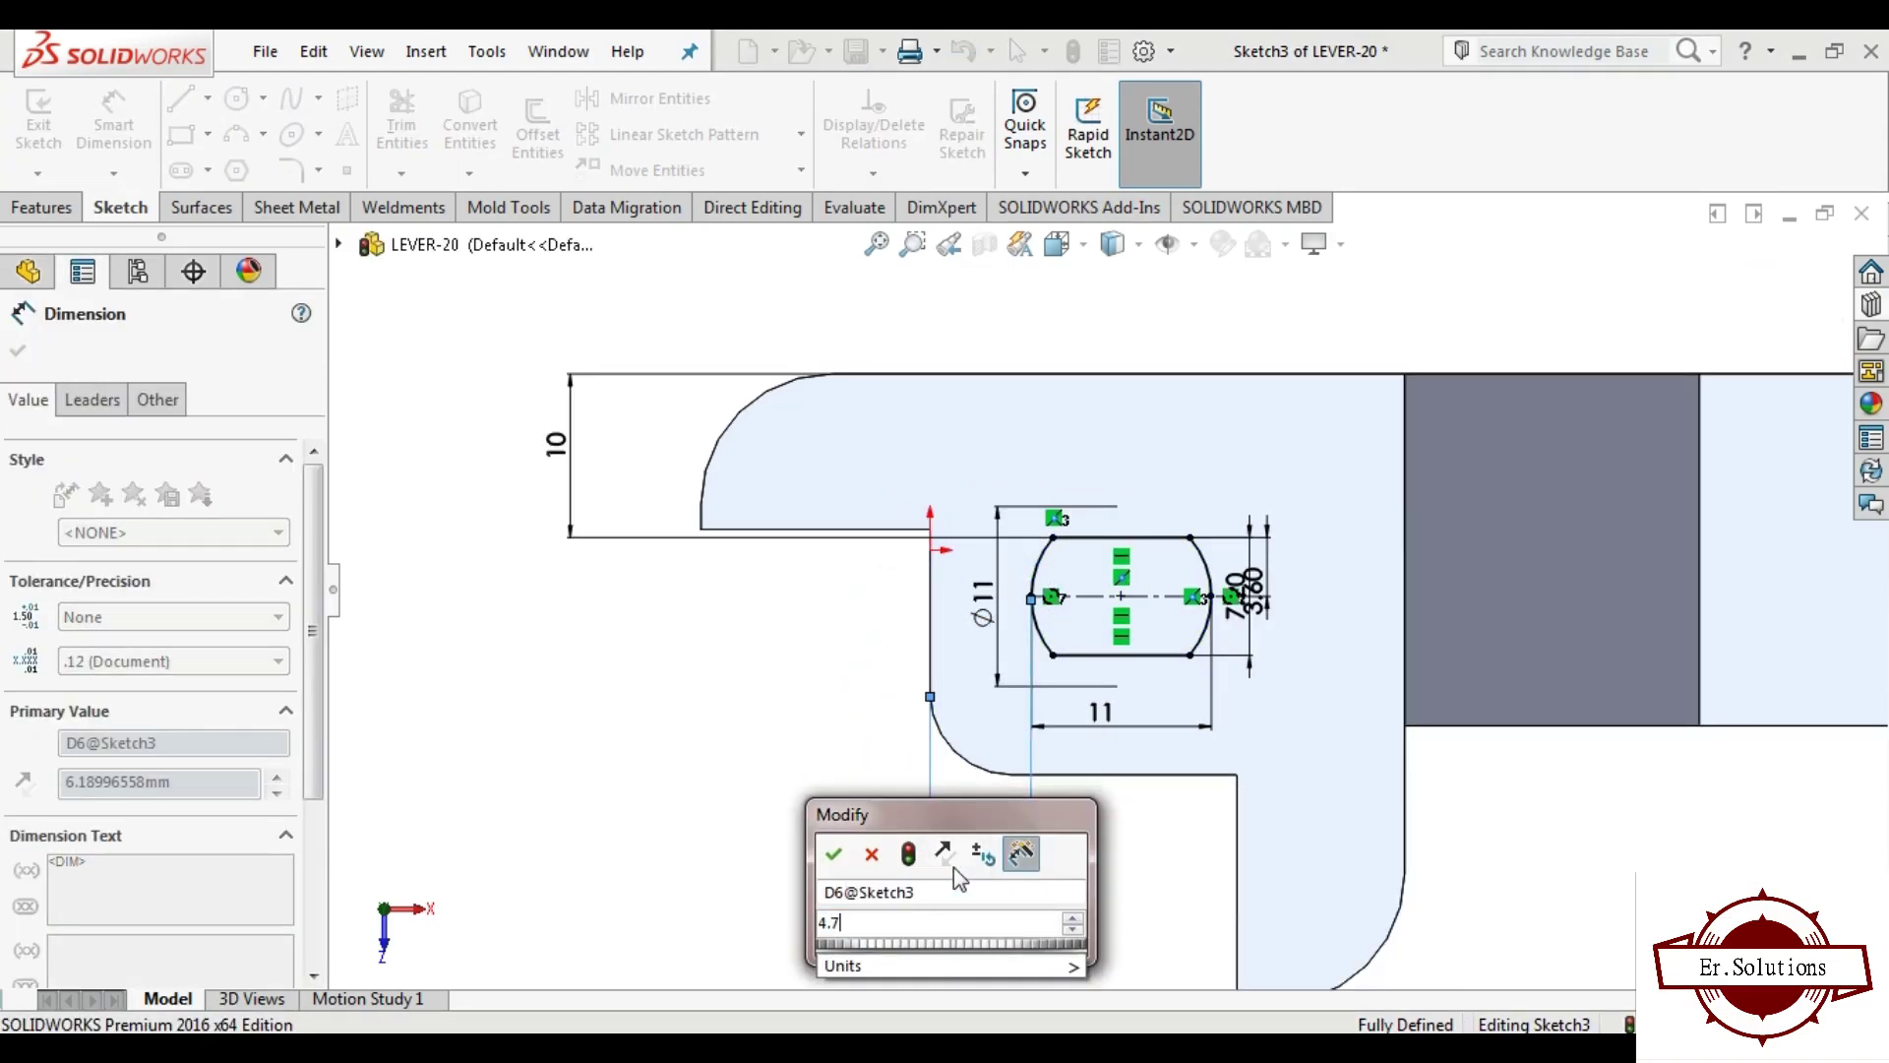
key(Return)
key(Escape)
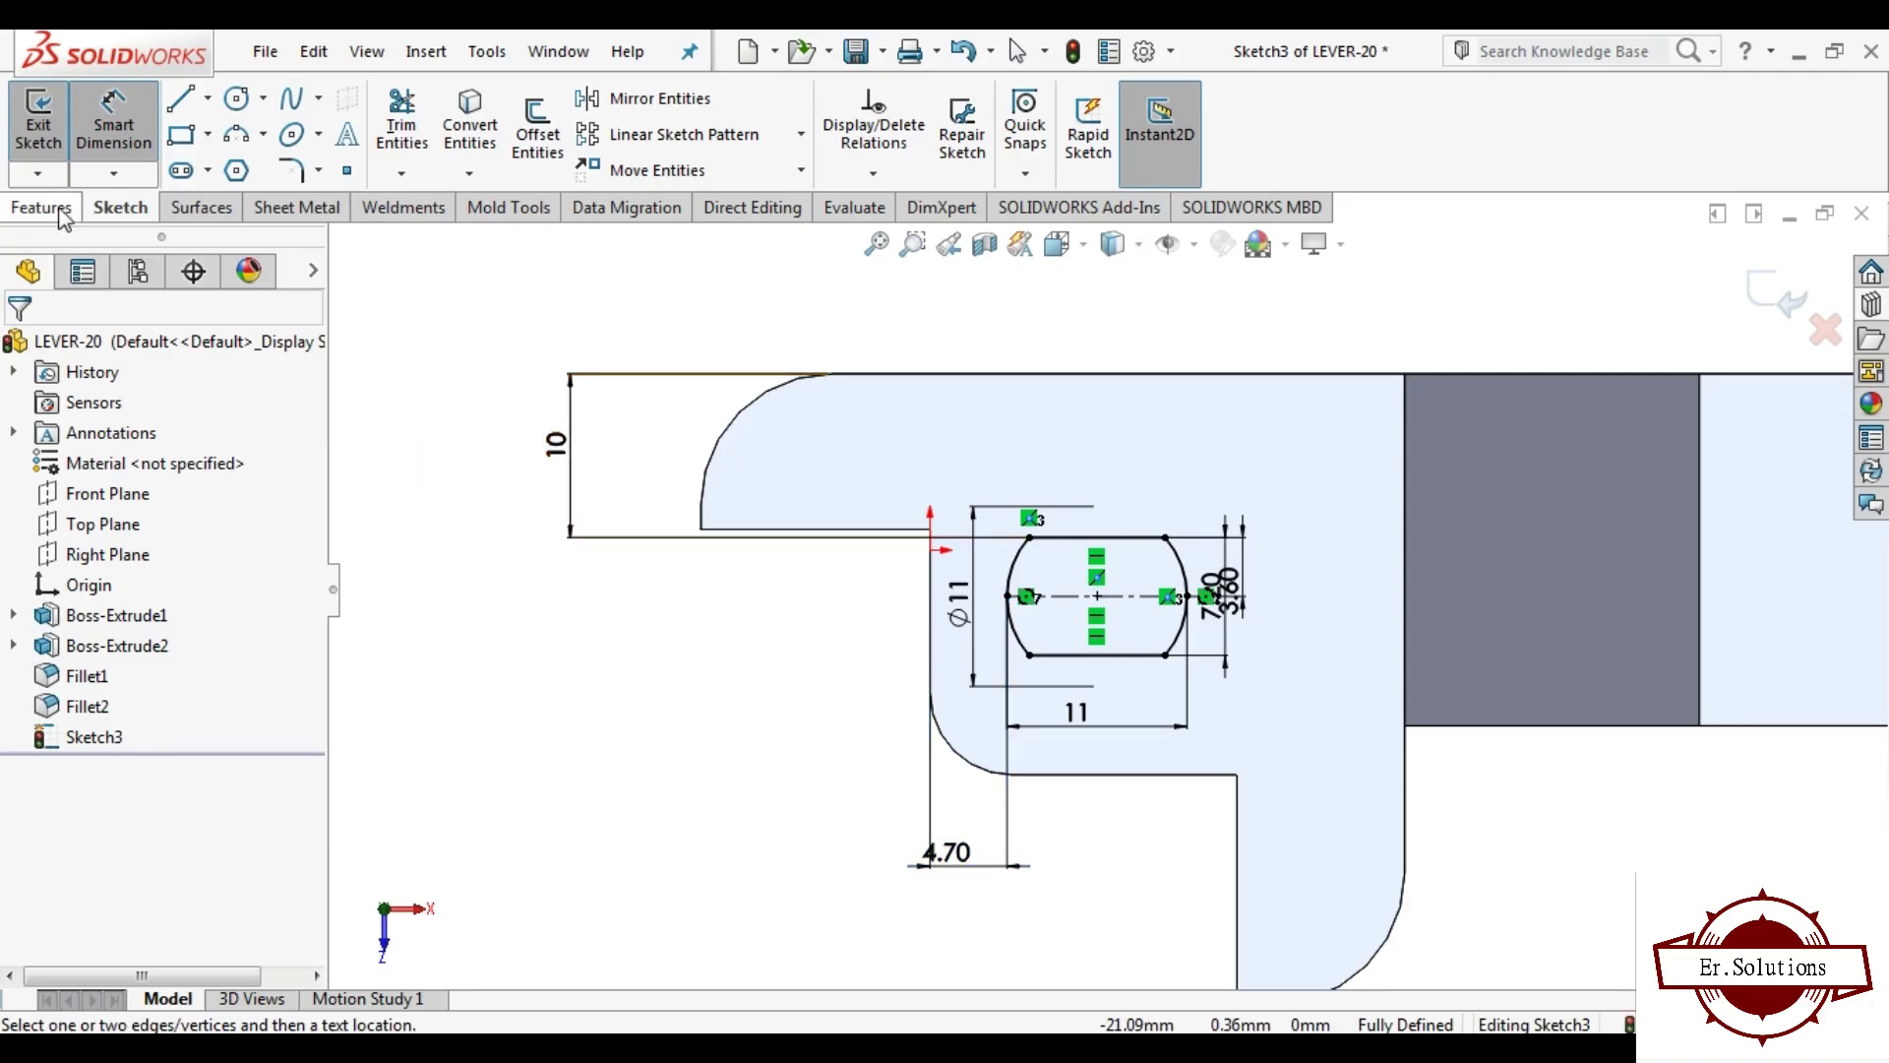
click(42, 207)
Step: Cut-extrude the slot through the lever's handle end and save the part
click(420, 126)
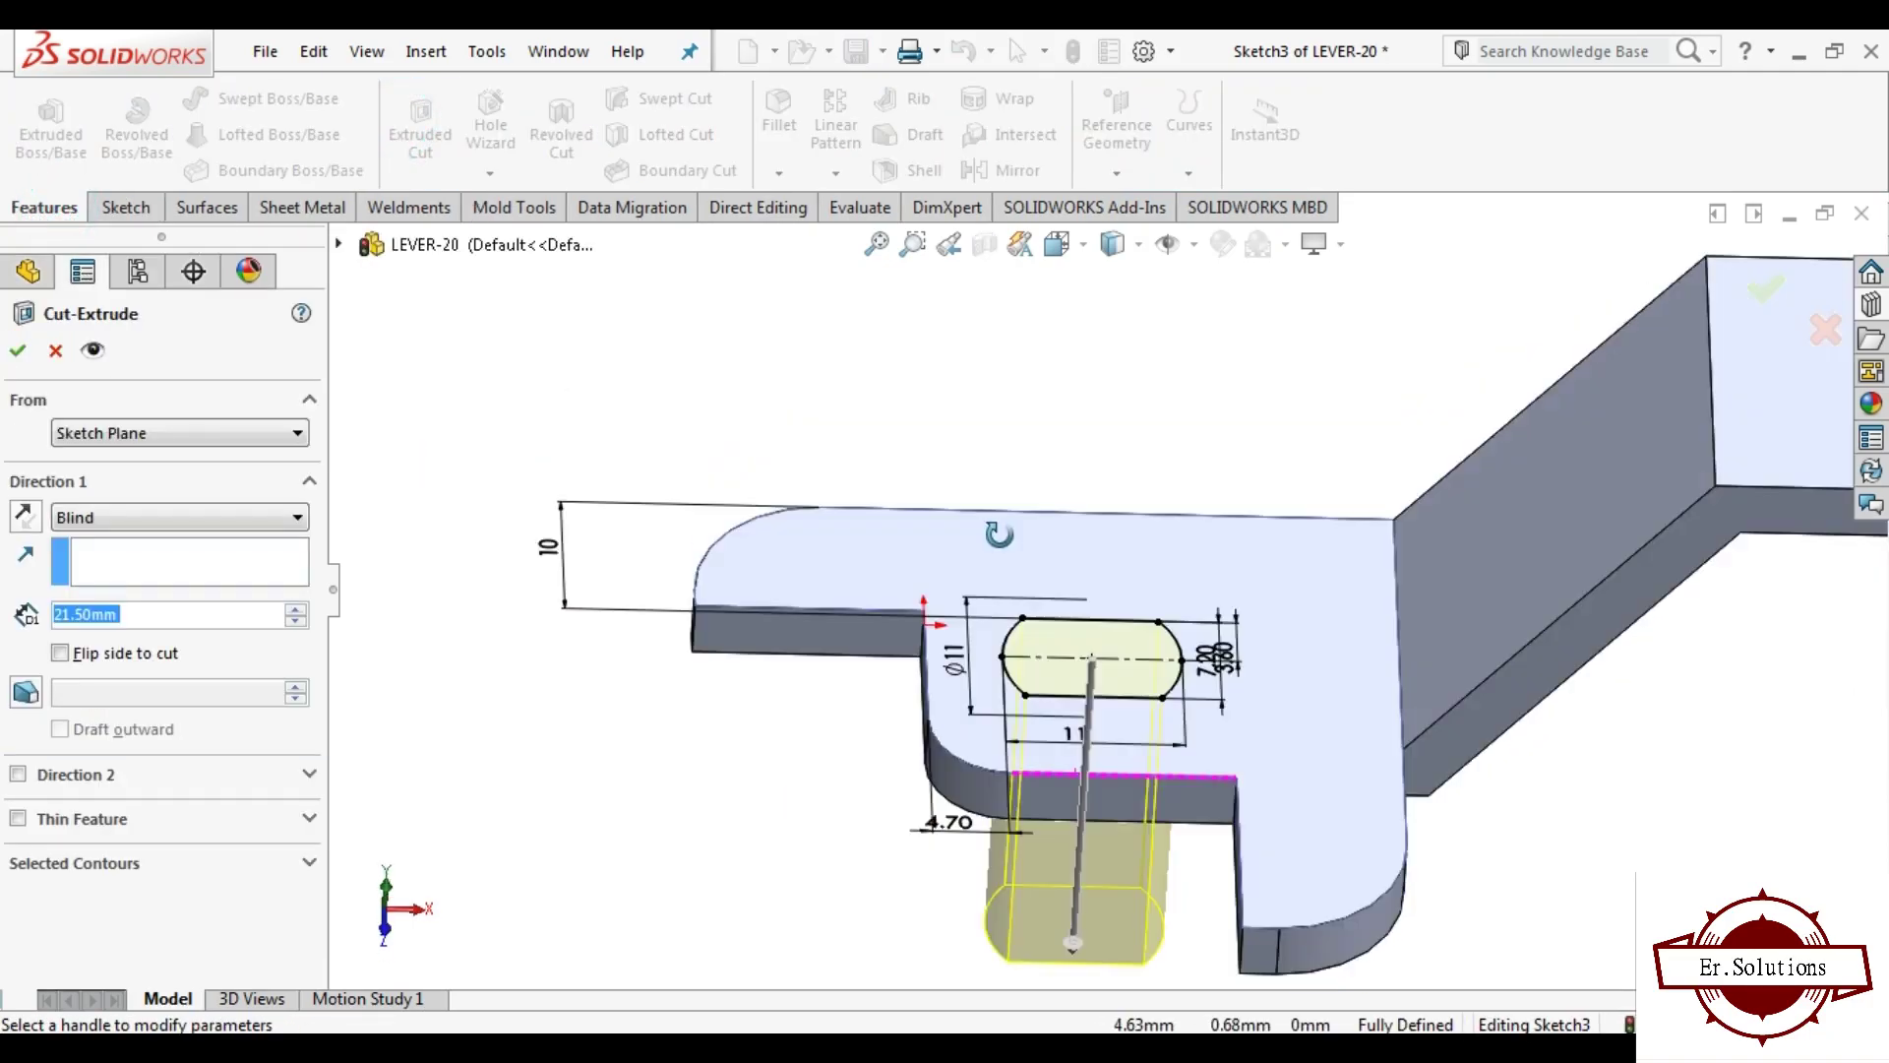
middle_drag(999, 535, 1028, 452)
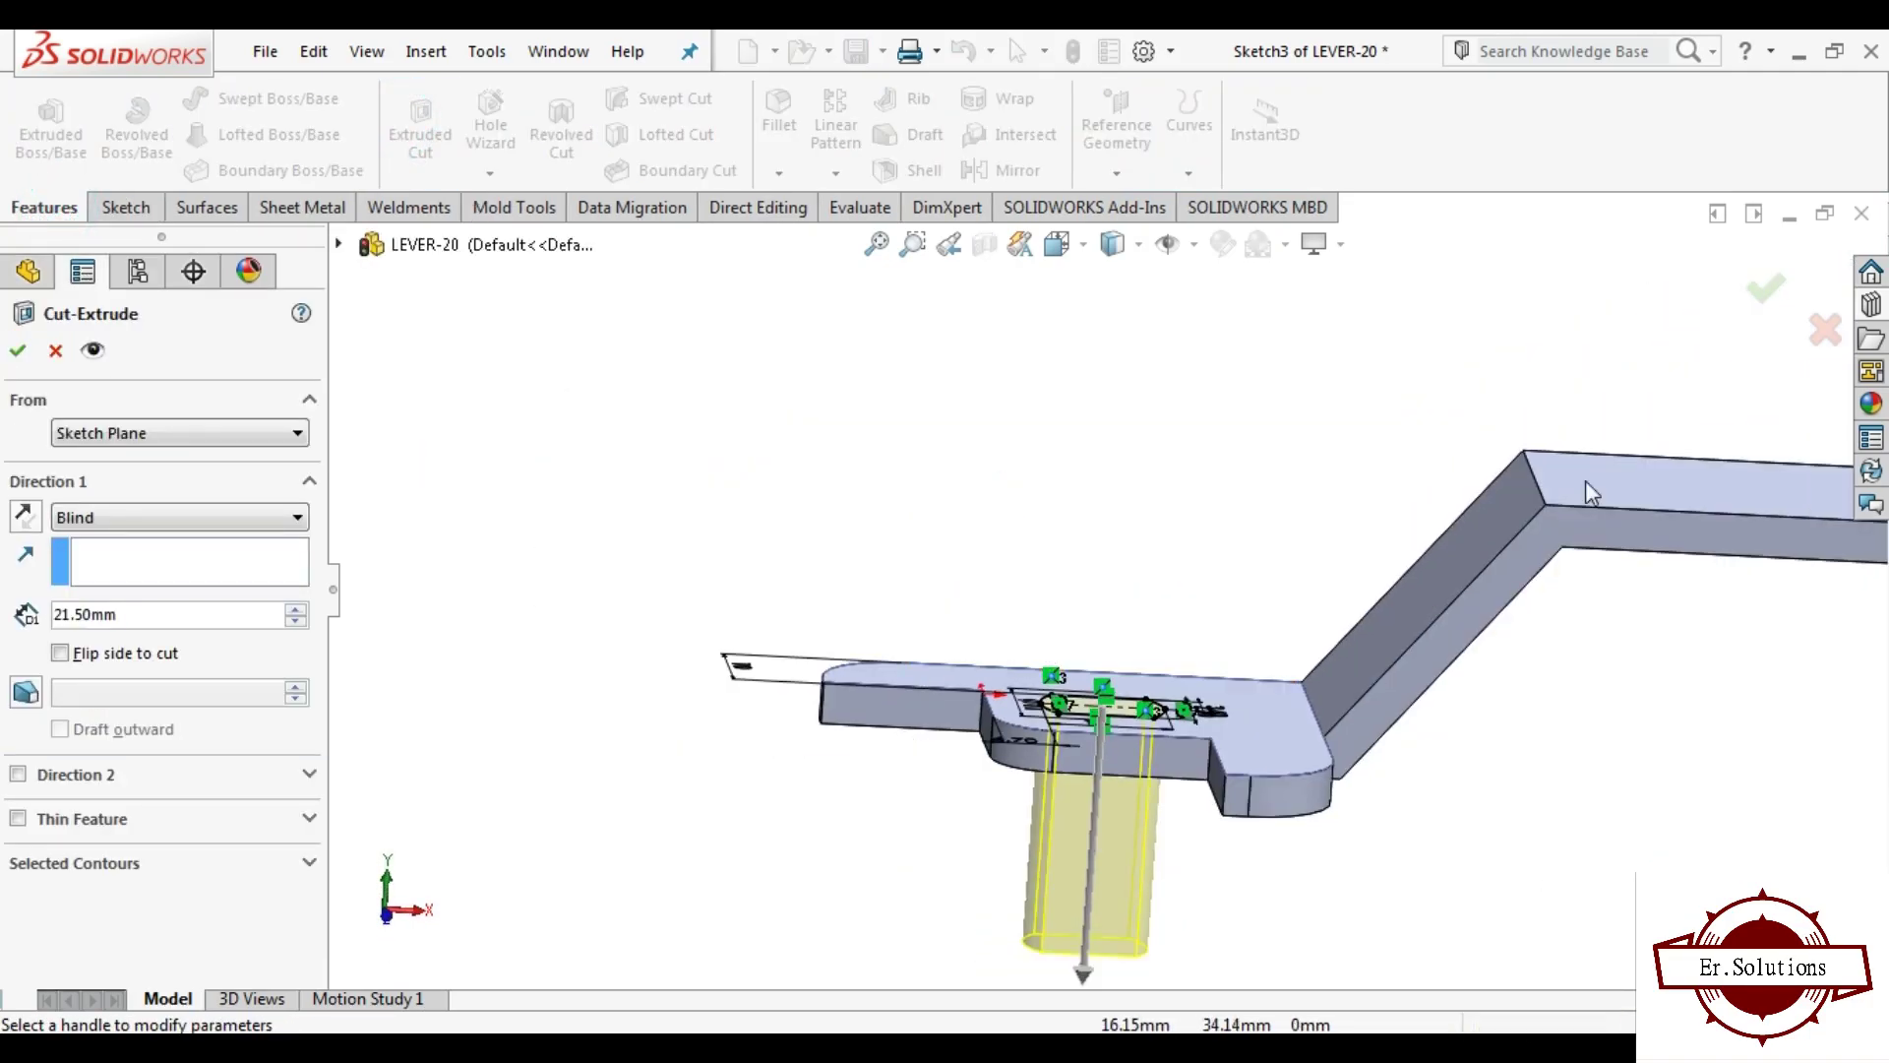
click(1766, 291)
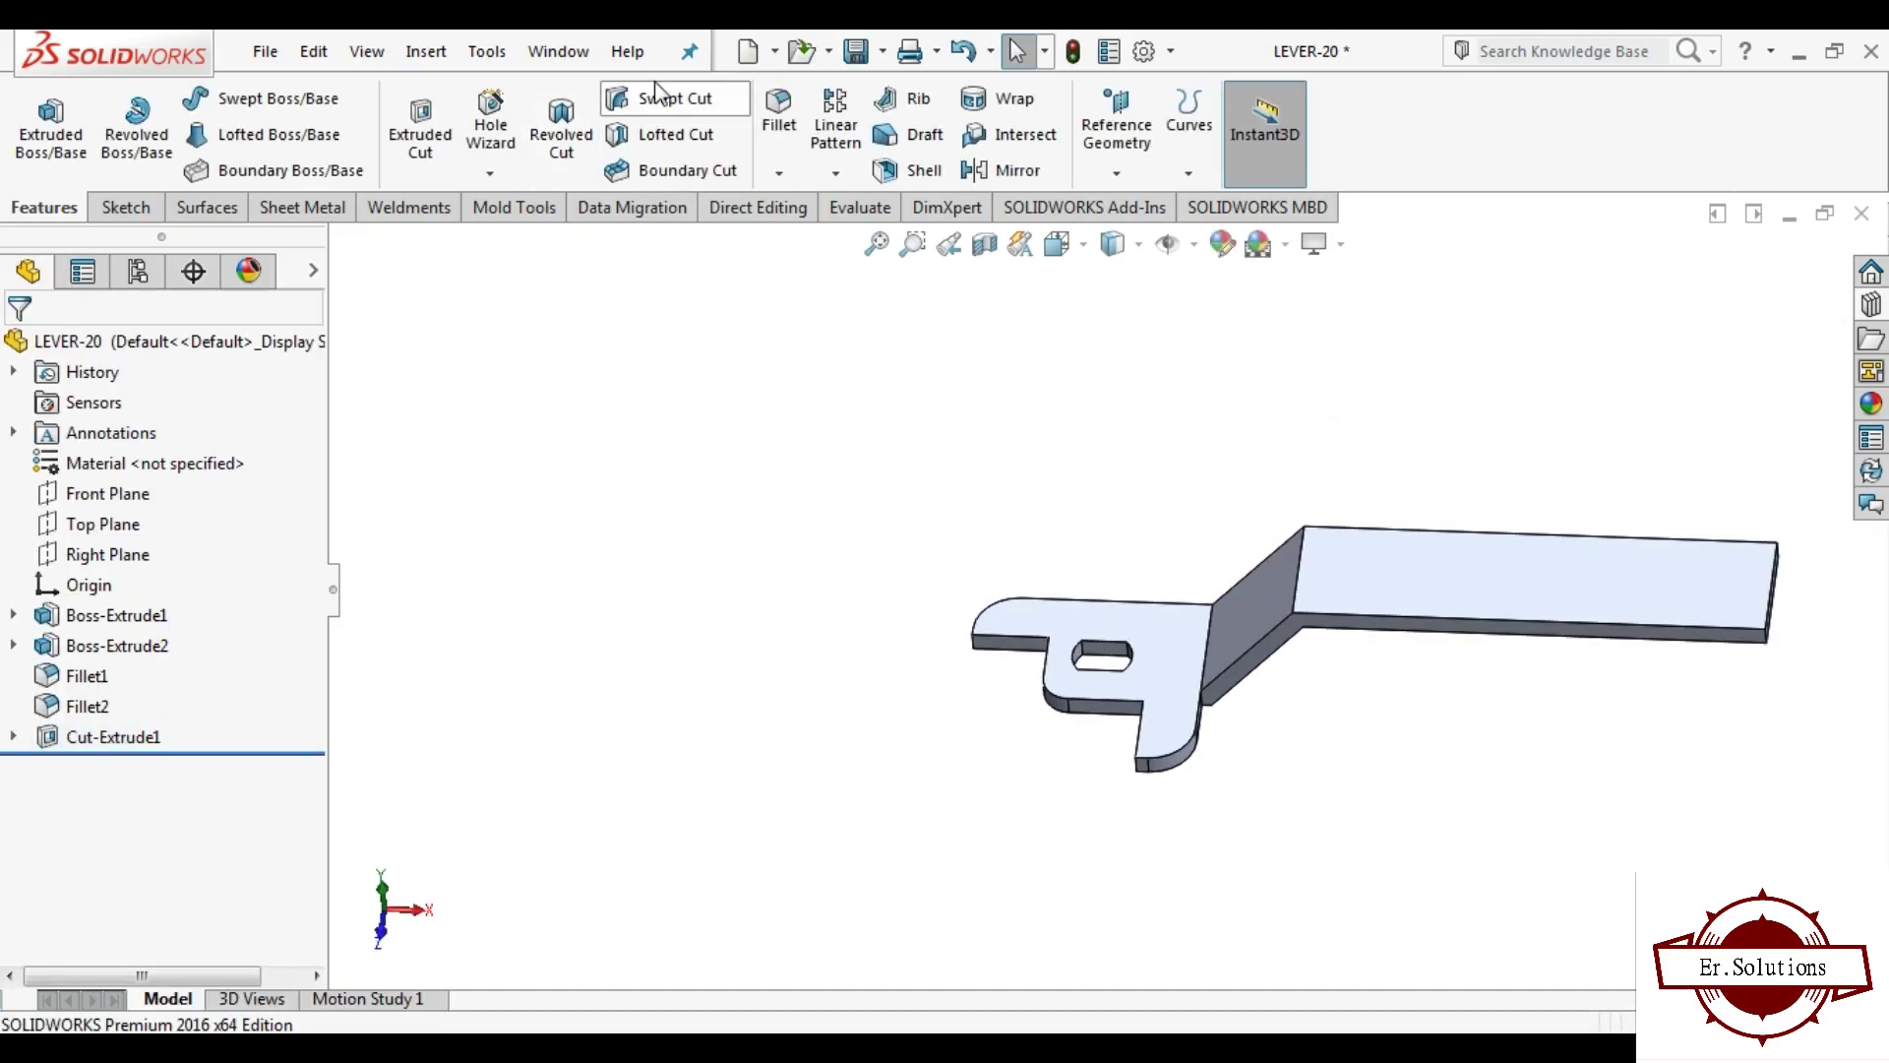
click(855, 55)
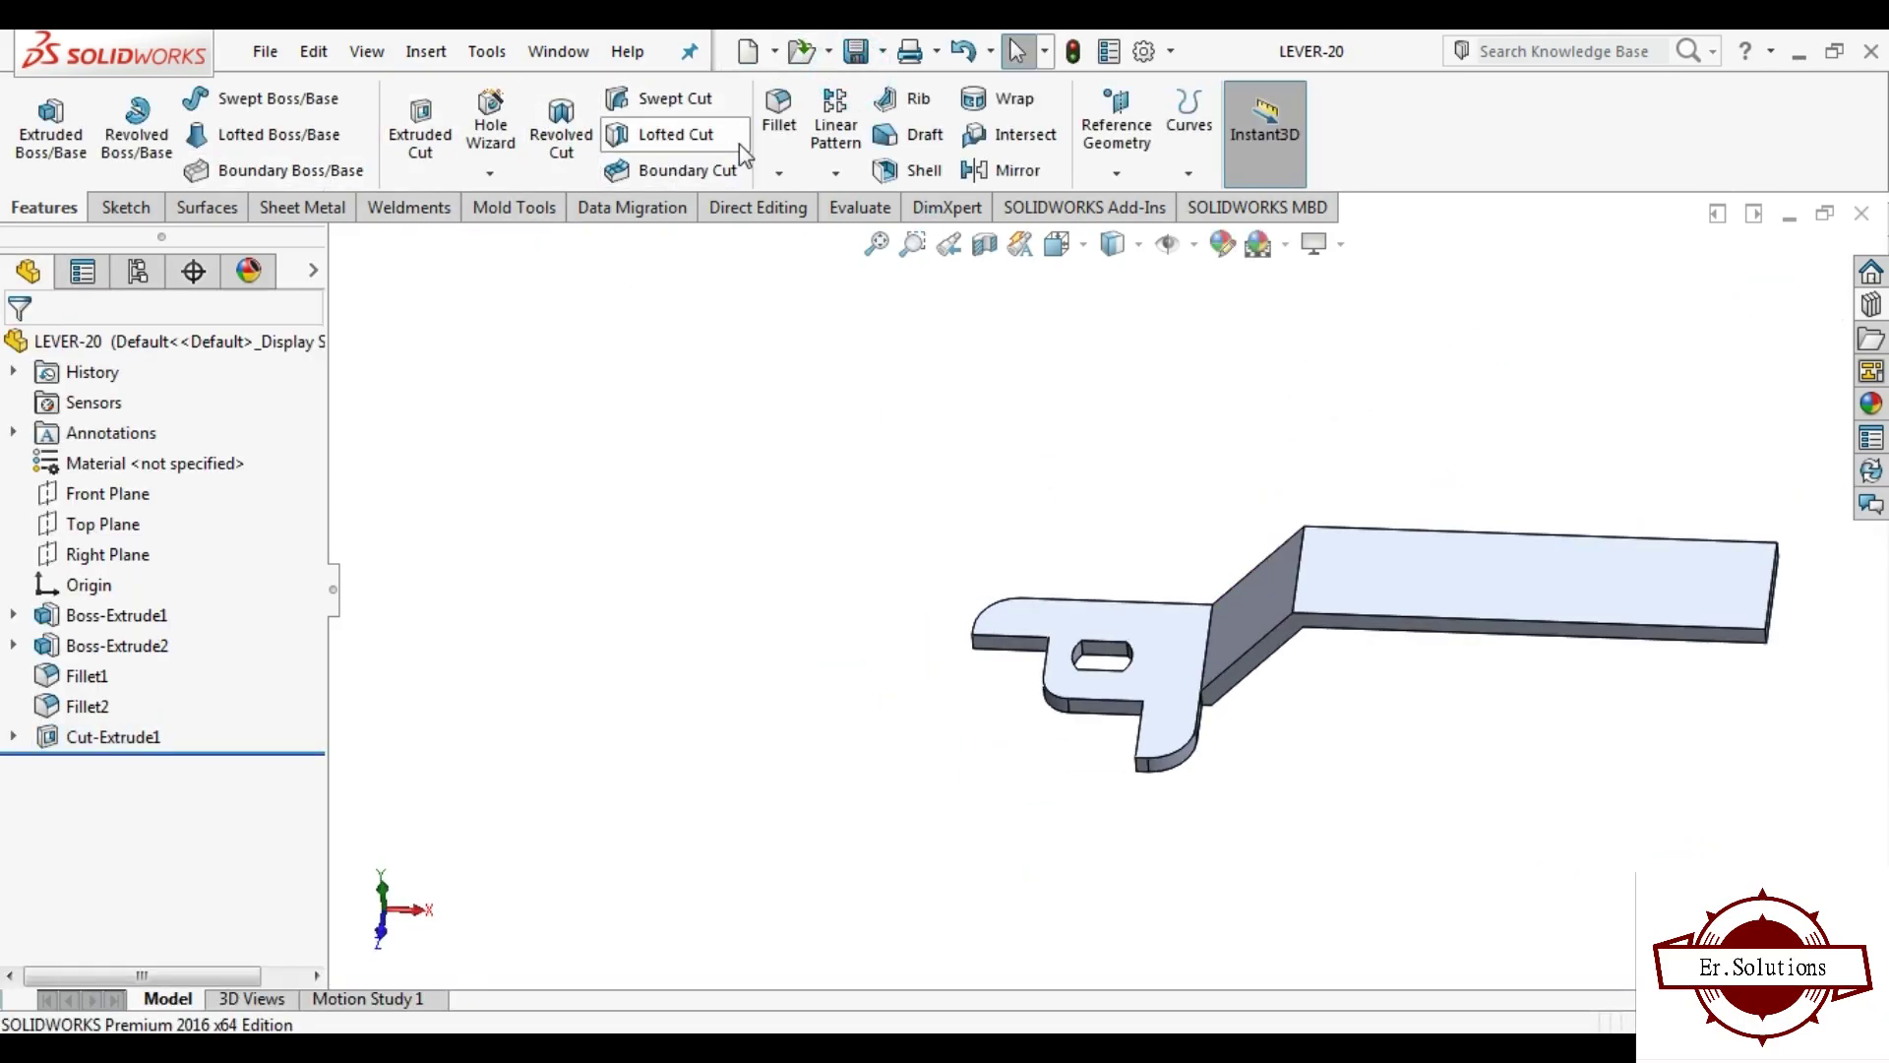
click(1206, 654)
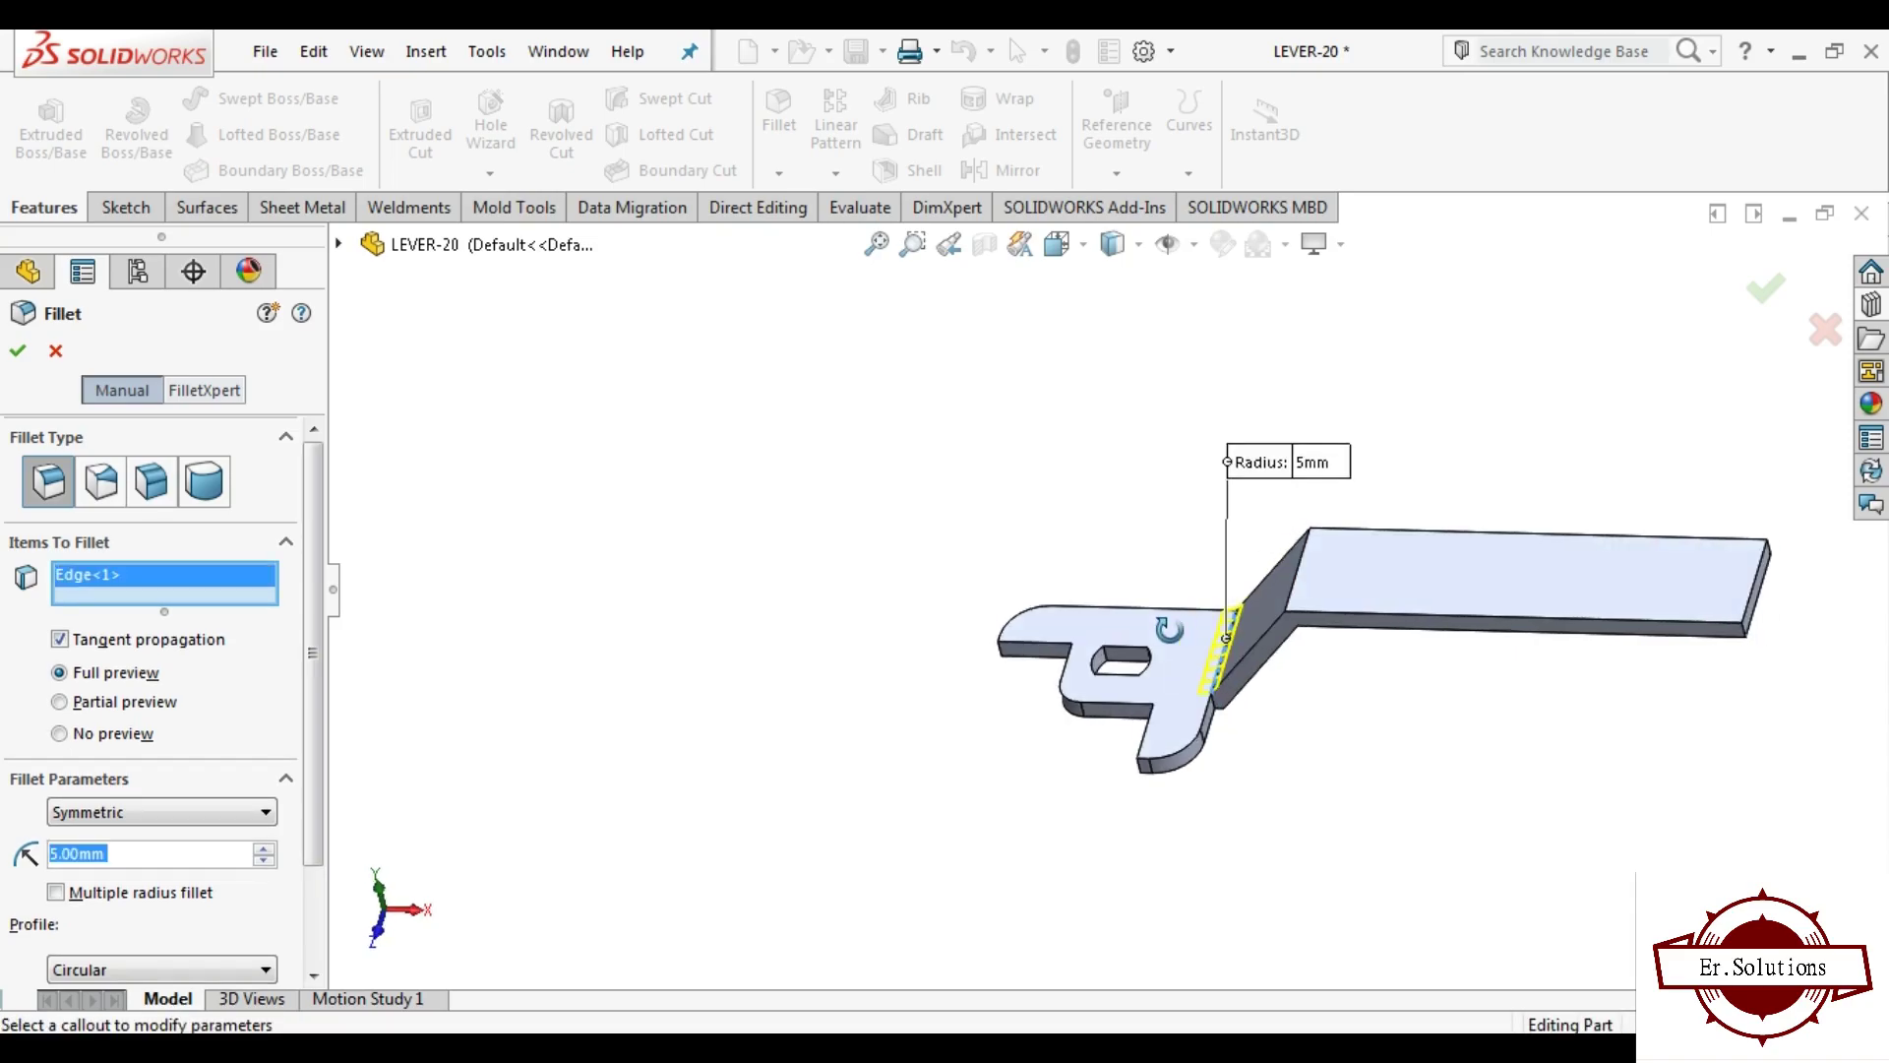
middle_drag(1205, 654, 1304, 777)
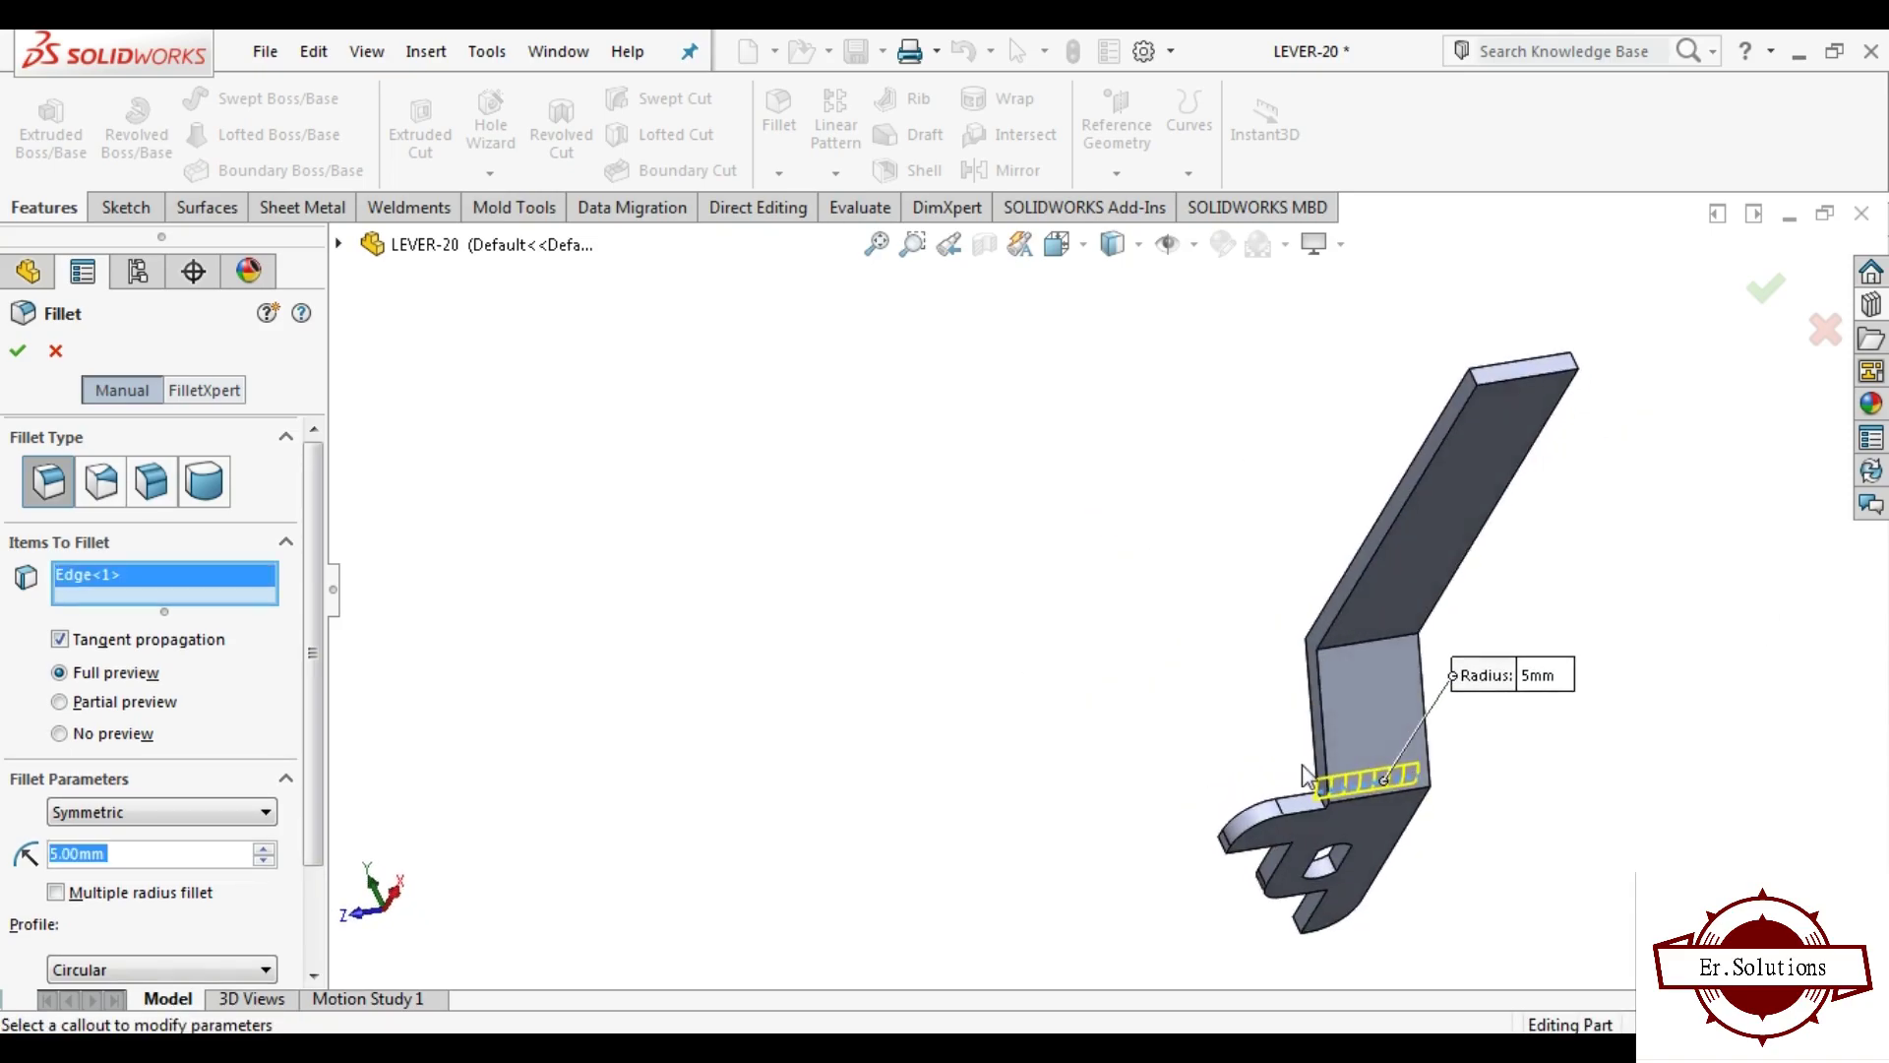
click(1372, 787)
mouse_move(1373, 787)
middle_down()
mouse_move(1290, 772)
mouse_move(1209, 583)
mouse_move(1416, 856)
mouse_move(1037, 717)
mouse_move(1040, 758)
middle_up()
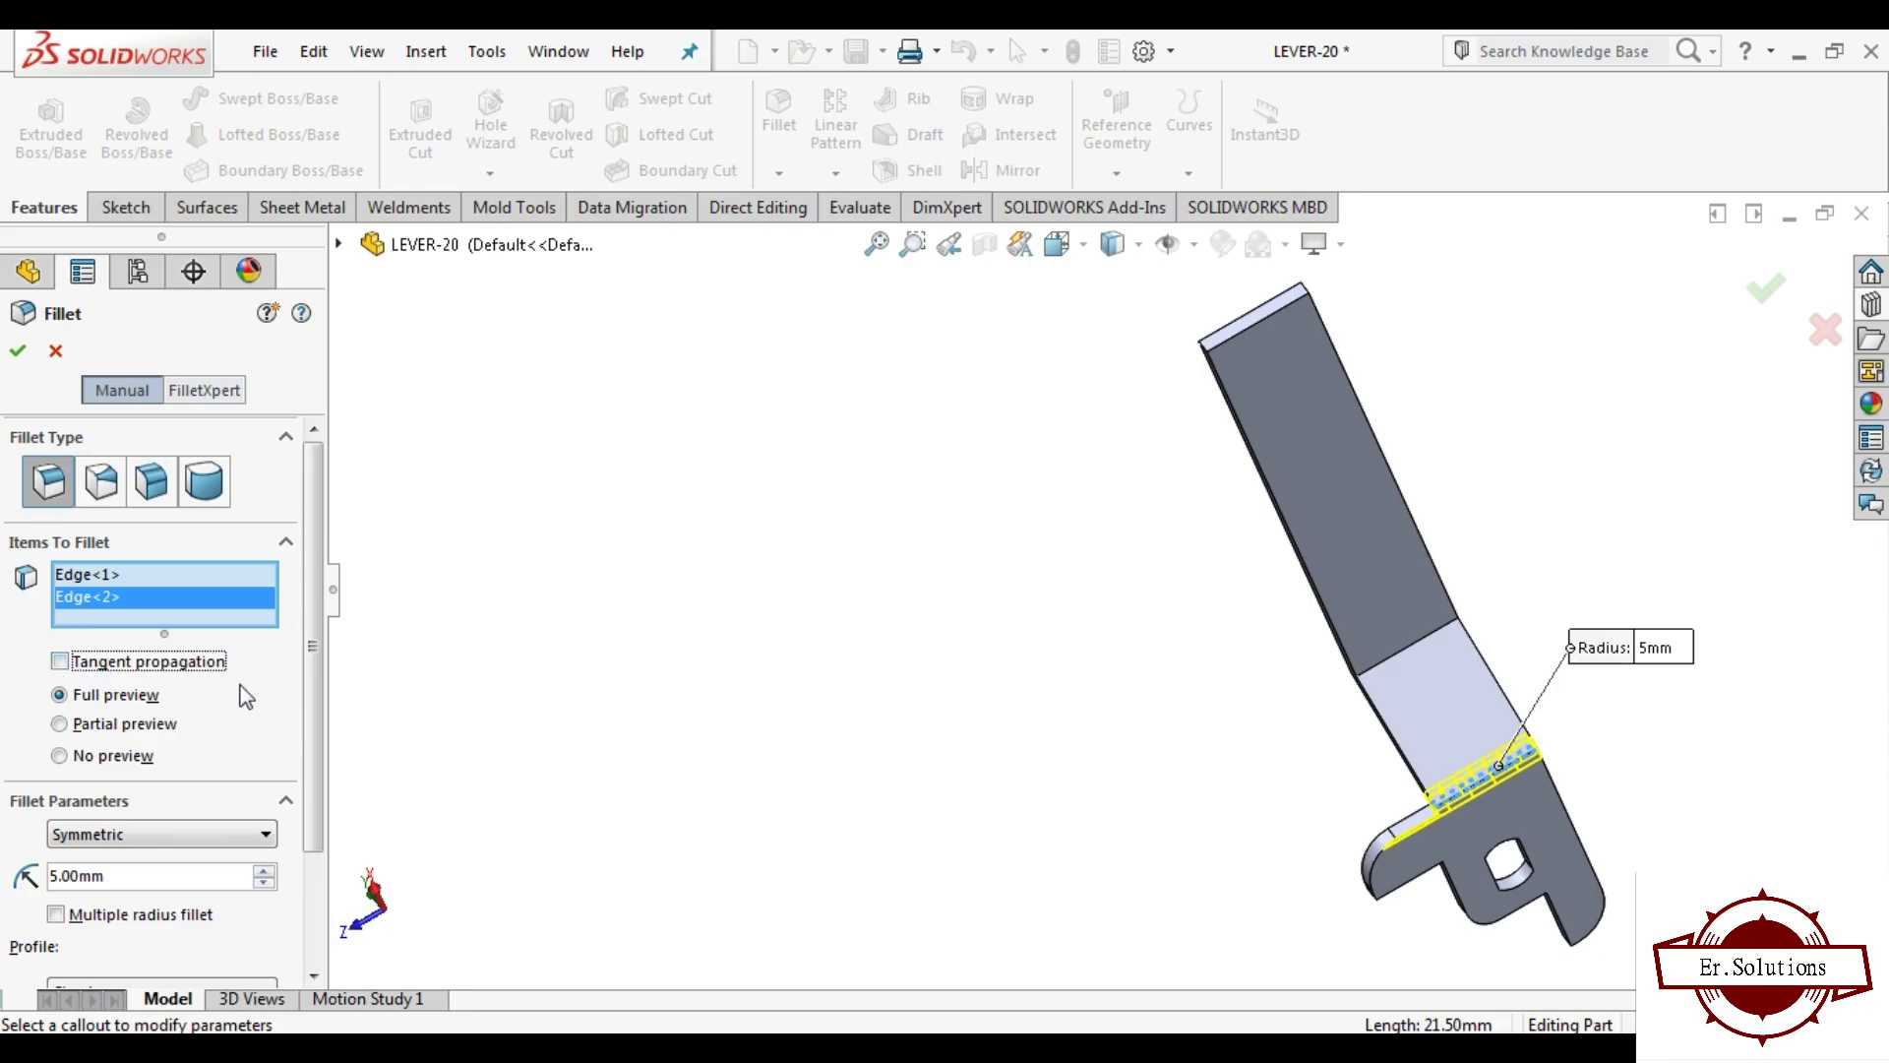
scroll(1190, 738, down, 3)
scroll(1331, 677, down, 3)
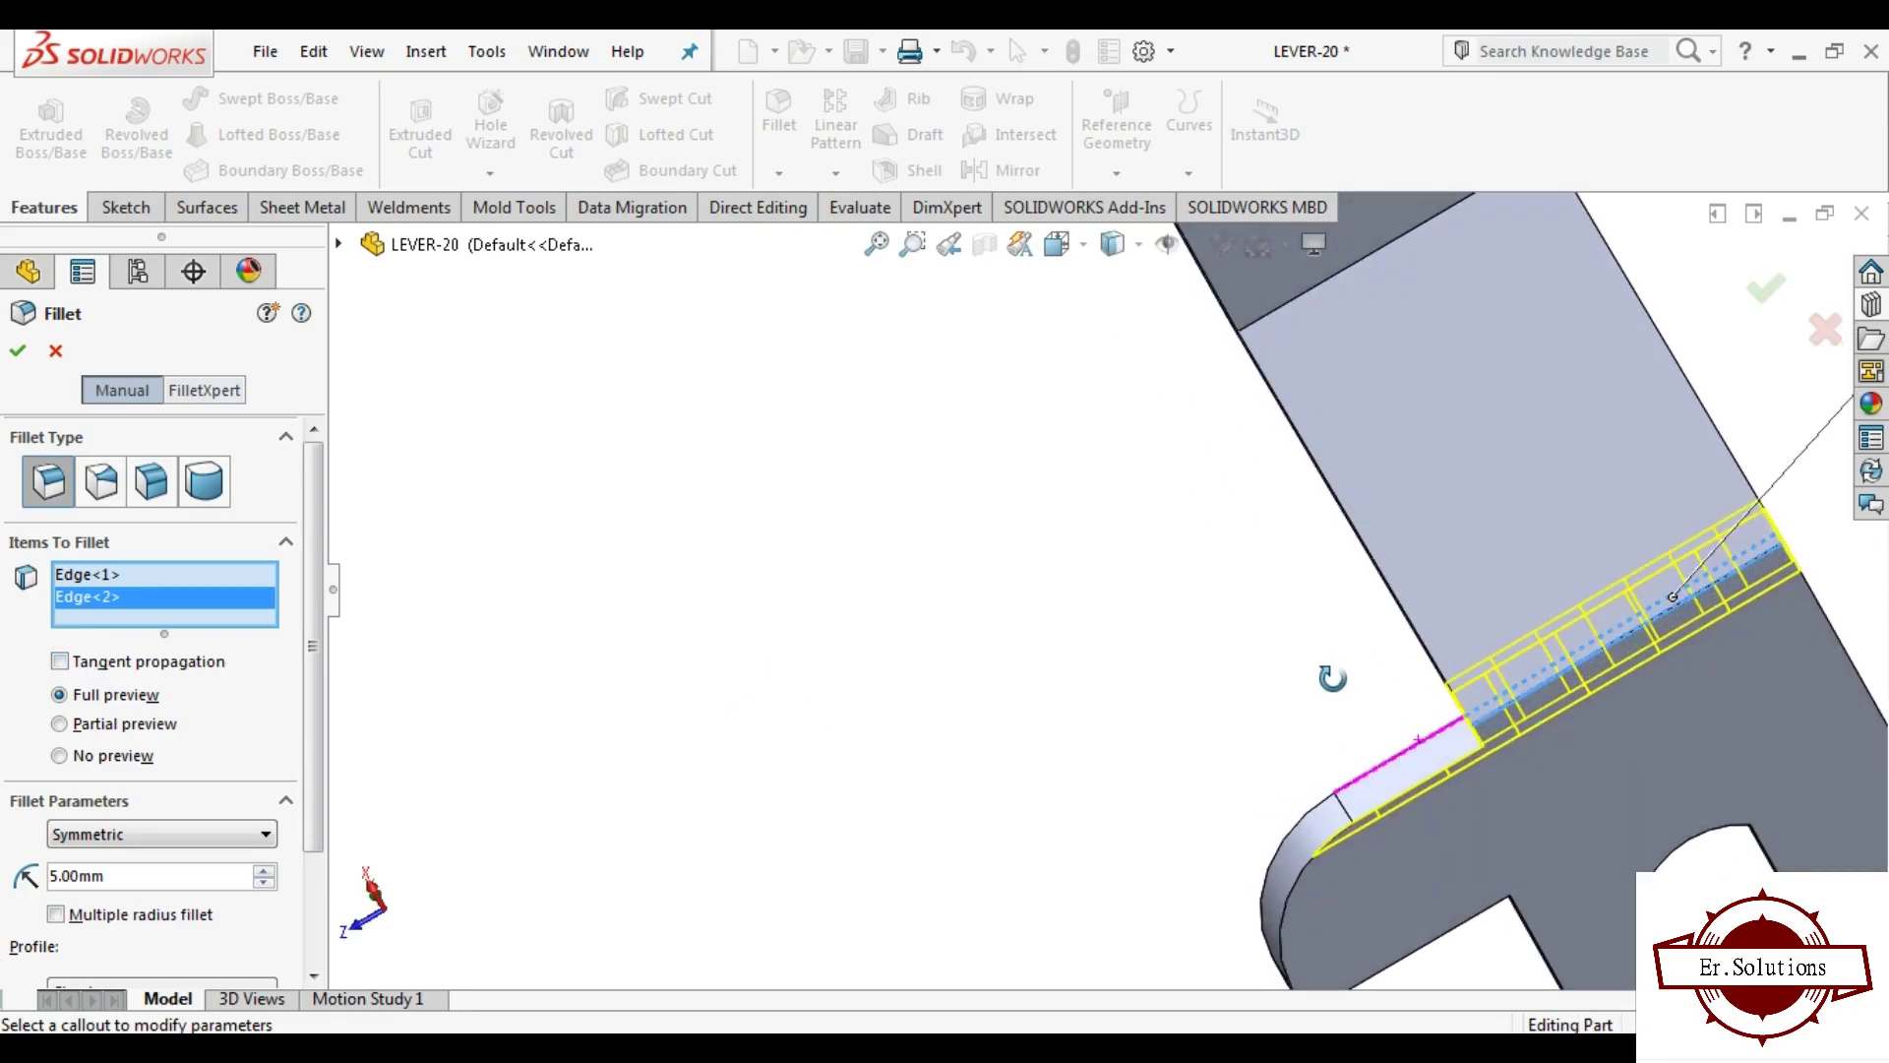
mouse_move(1331, 677)
middle_down()
mouse_move(1476, 746)
mouse_move(1466, 719)
mouse_move(1452, 695)
mouse_move(1405, 834)
middle_up()
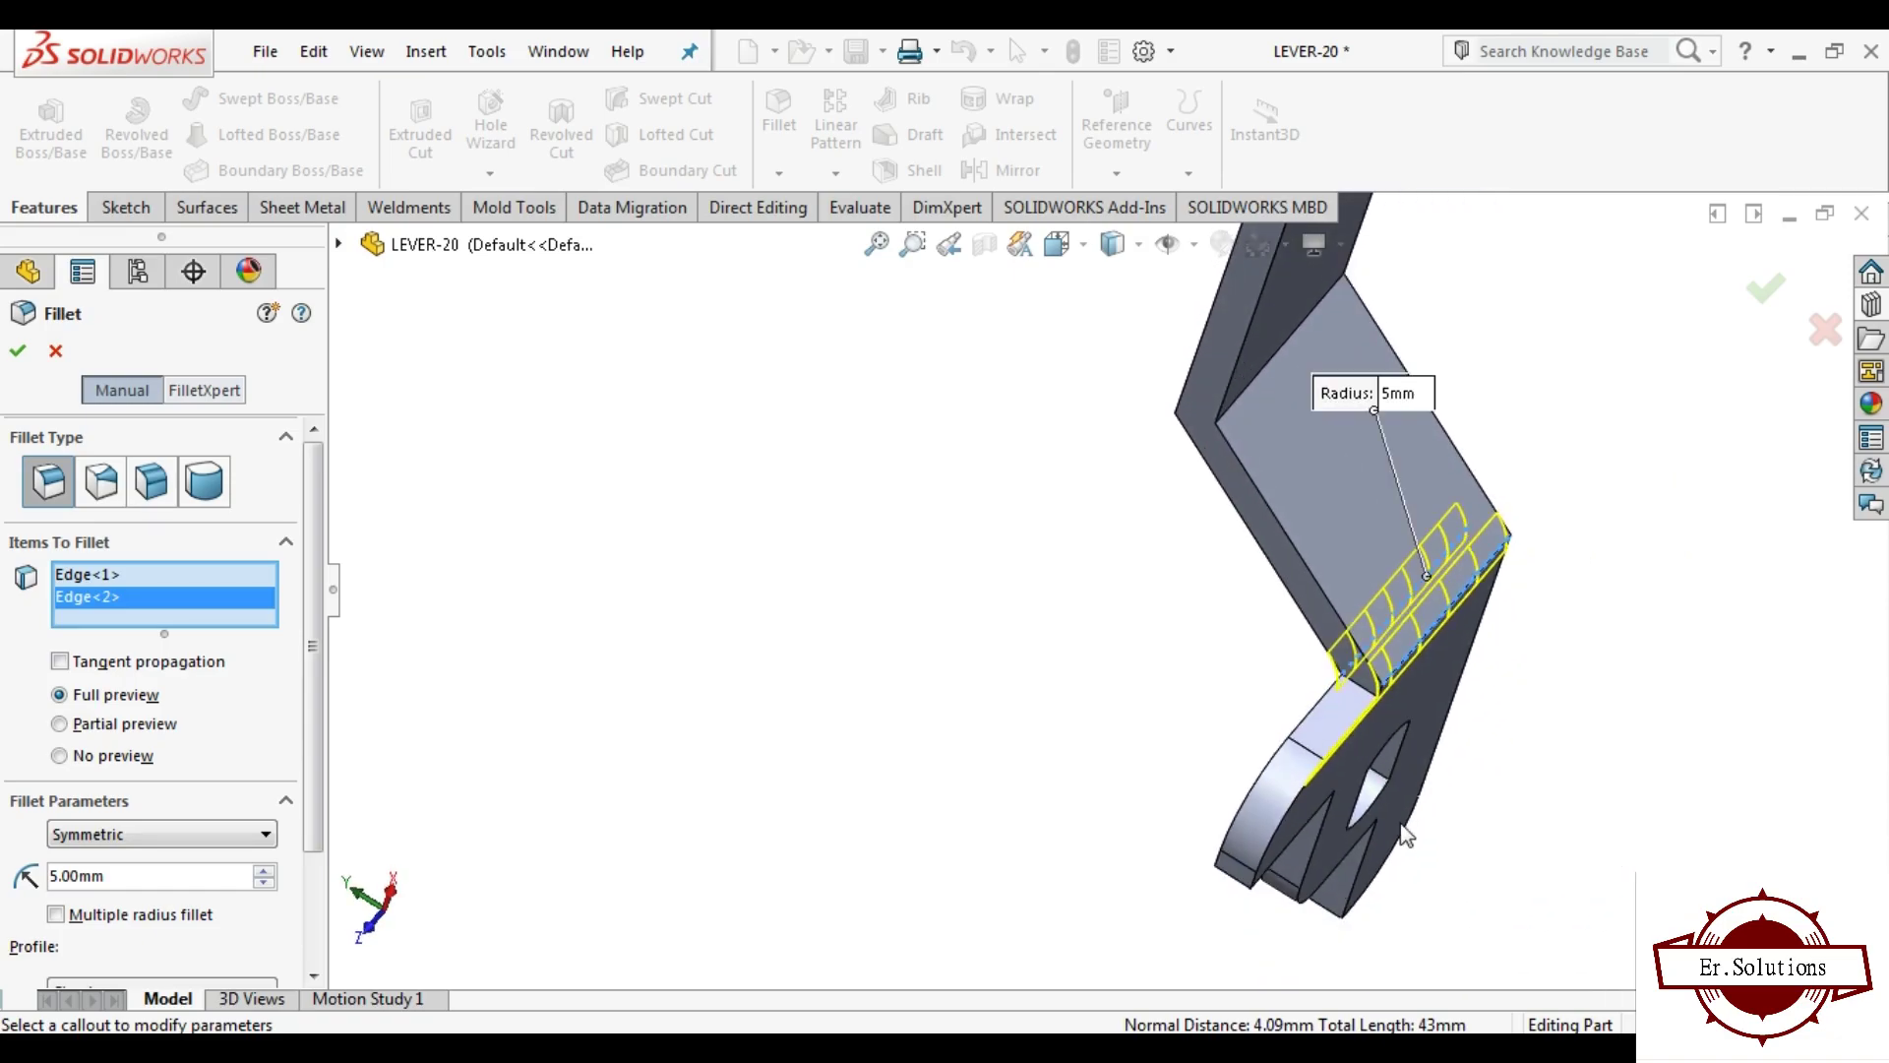
key(Return)
scroll(1348, 759, down, 2)
key(Return)
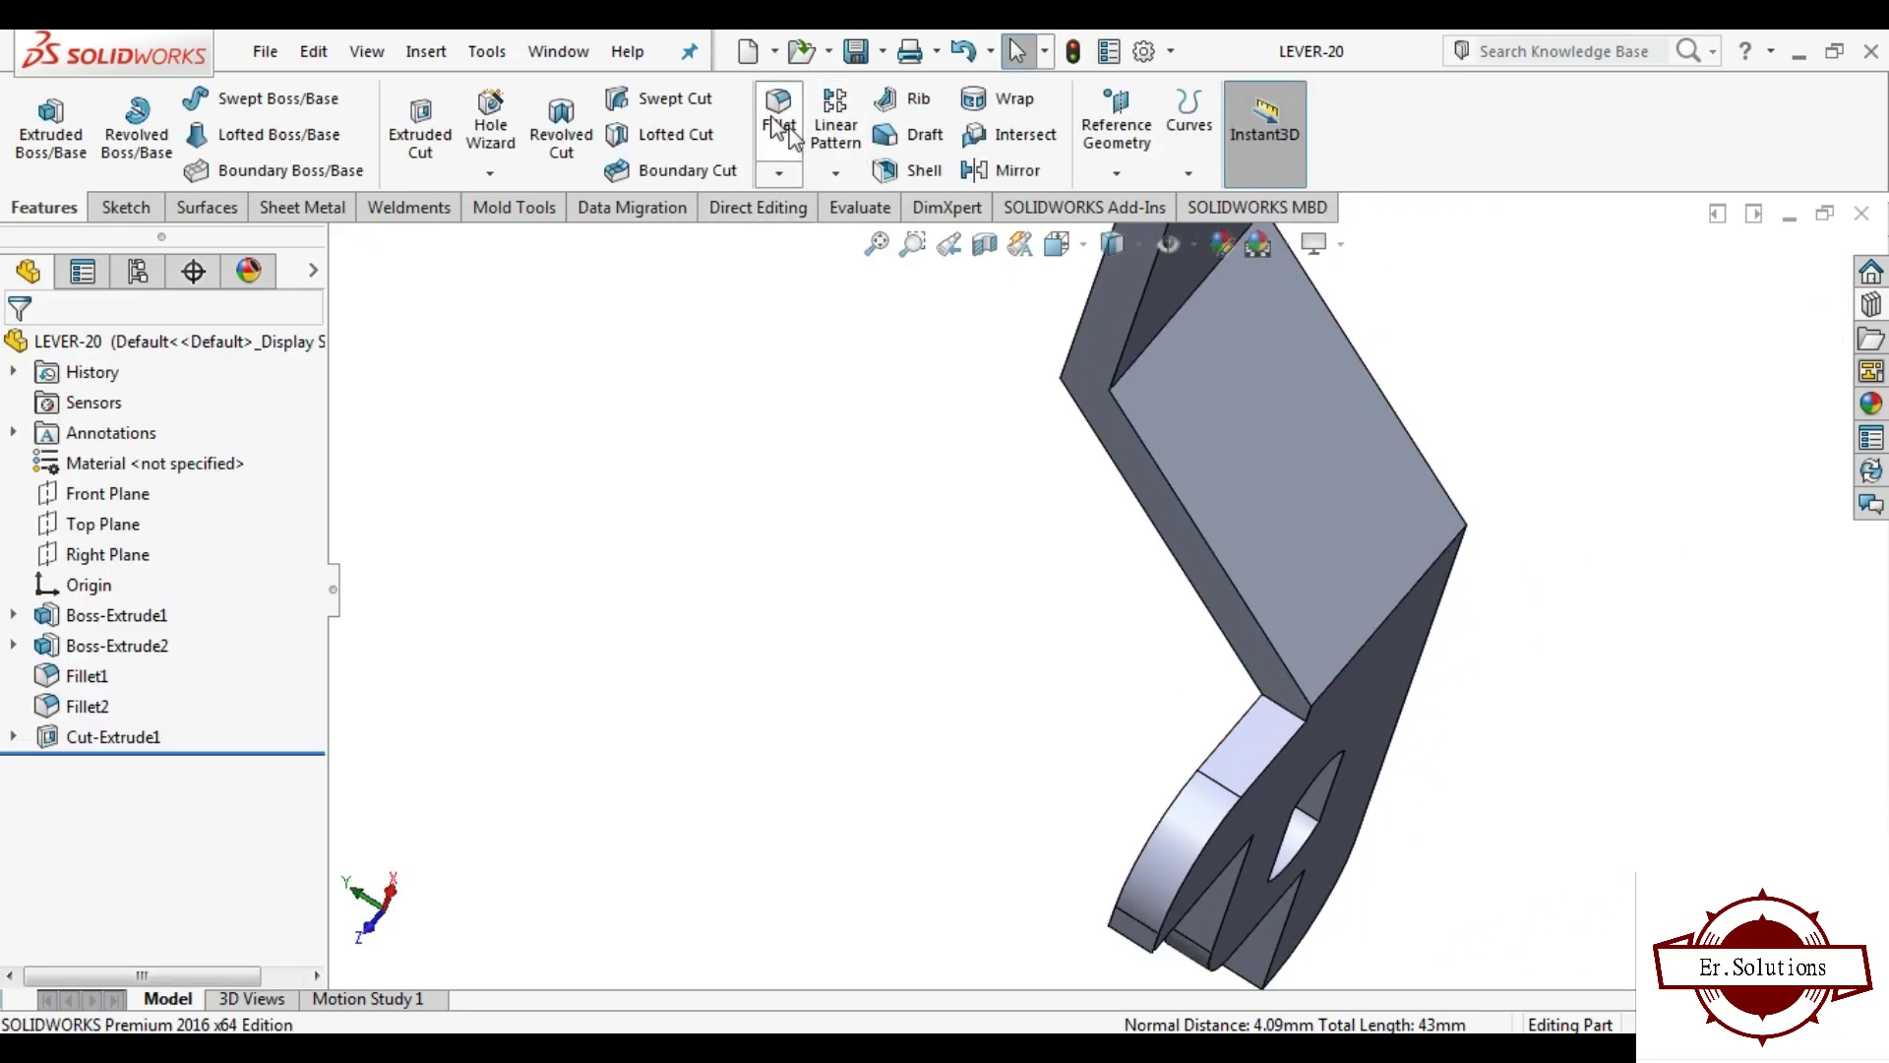
Step: Fillet the inner corner between the short end and the angled section at 3 mm
click(1265, 710)
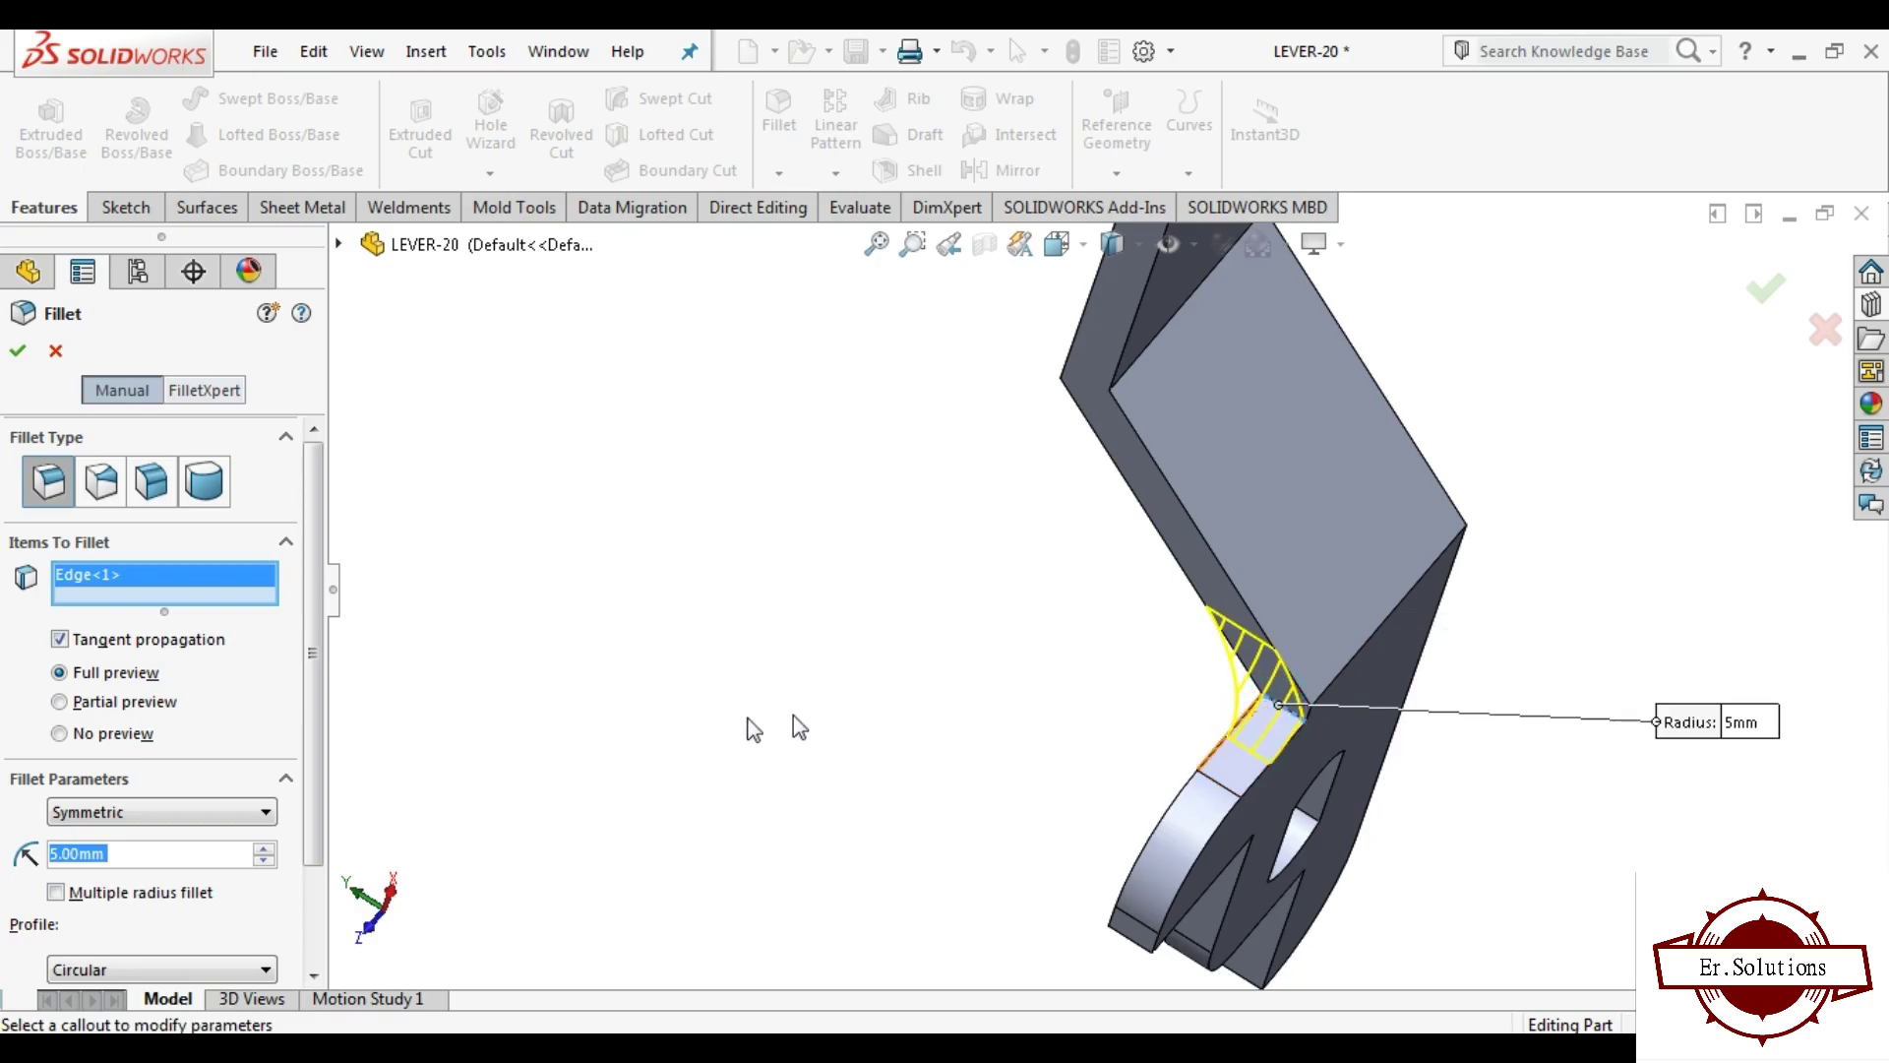
middle_drag(987, 780, 1210, 772)
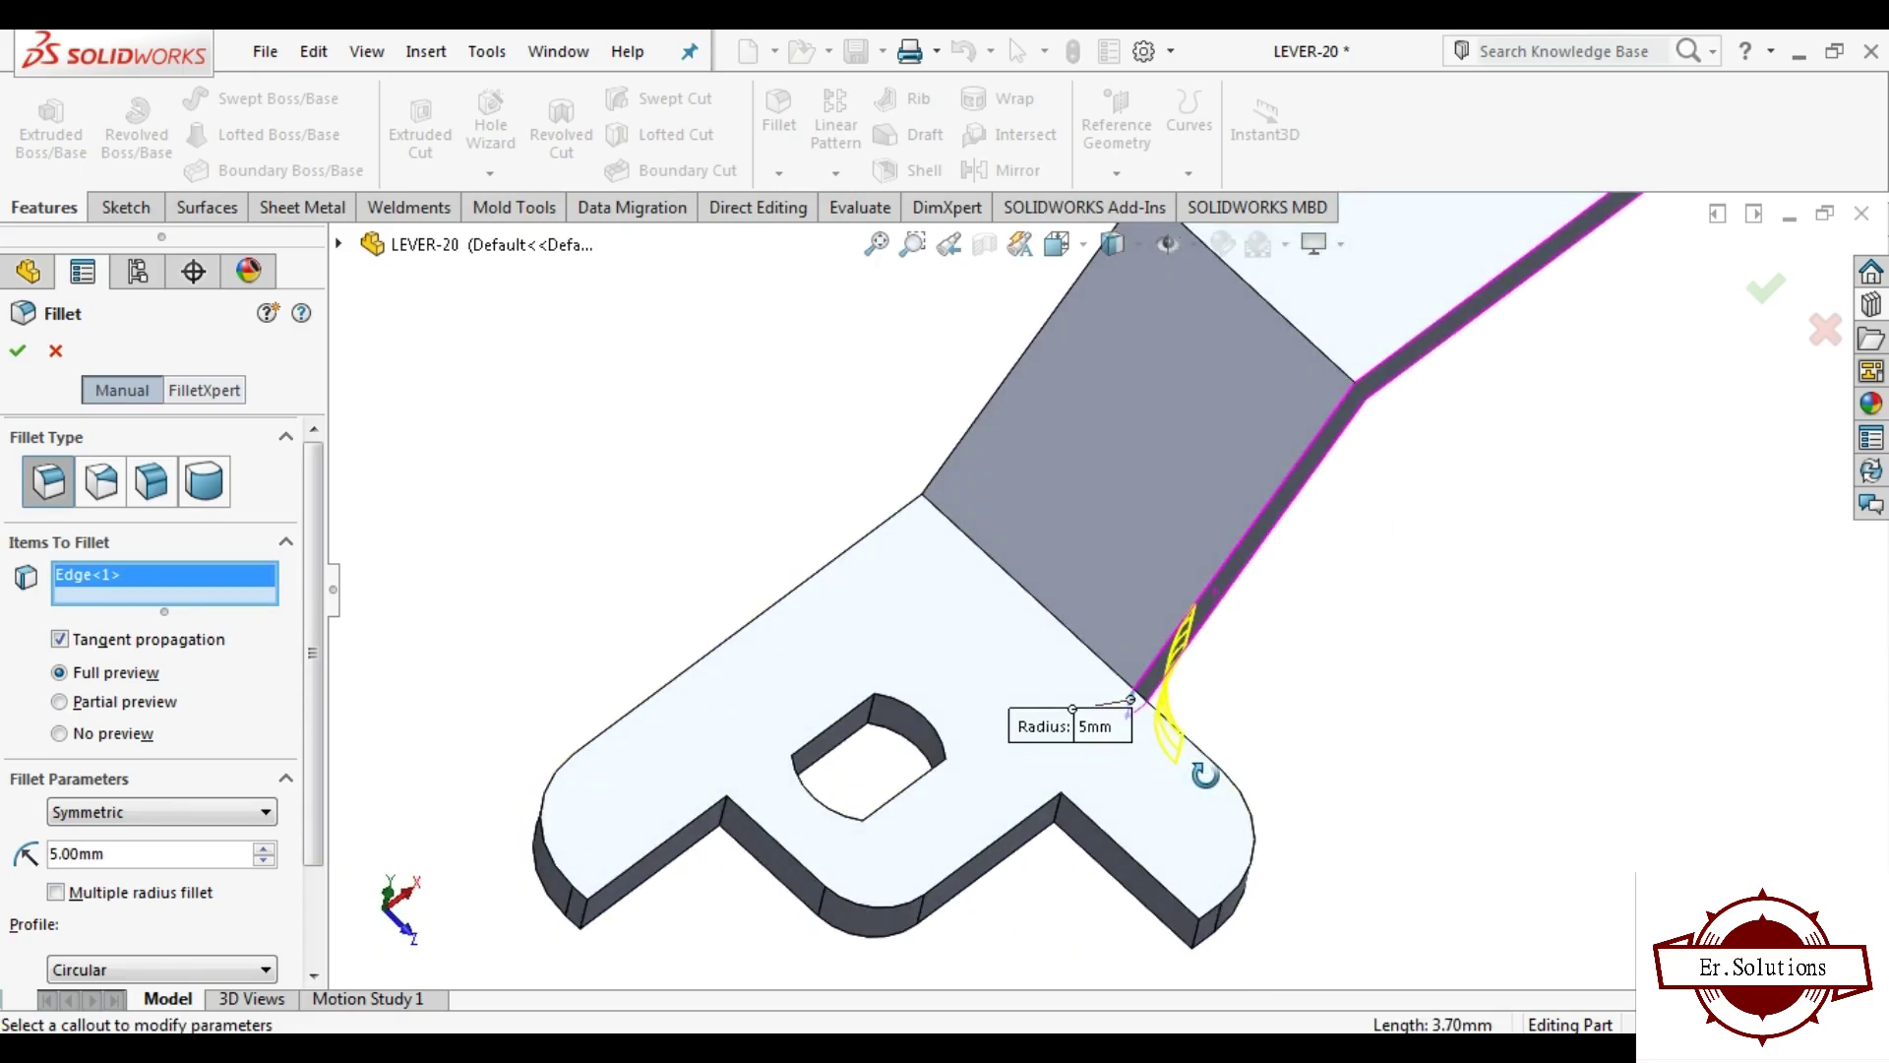
middle_drag(765, 868, 728, 864)
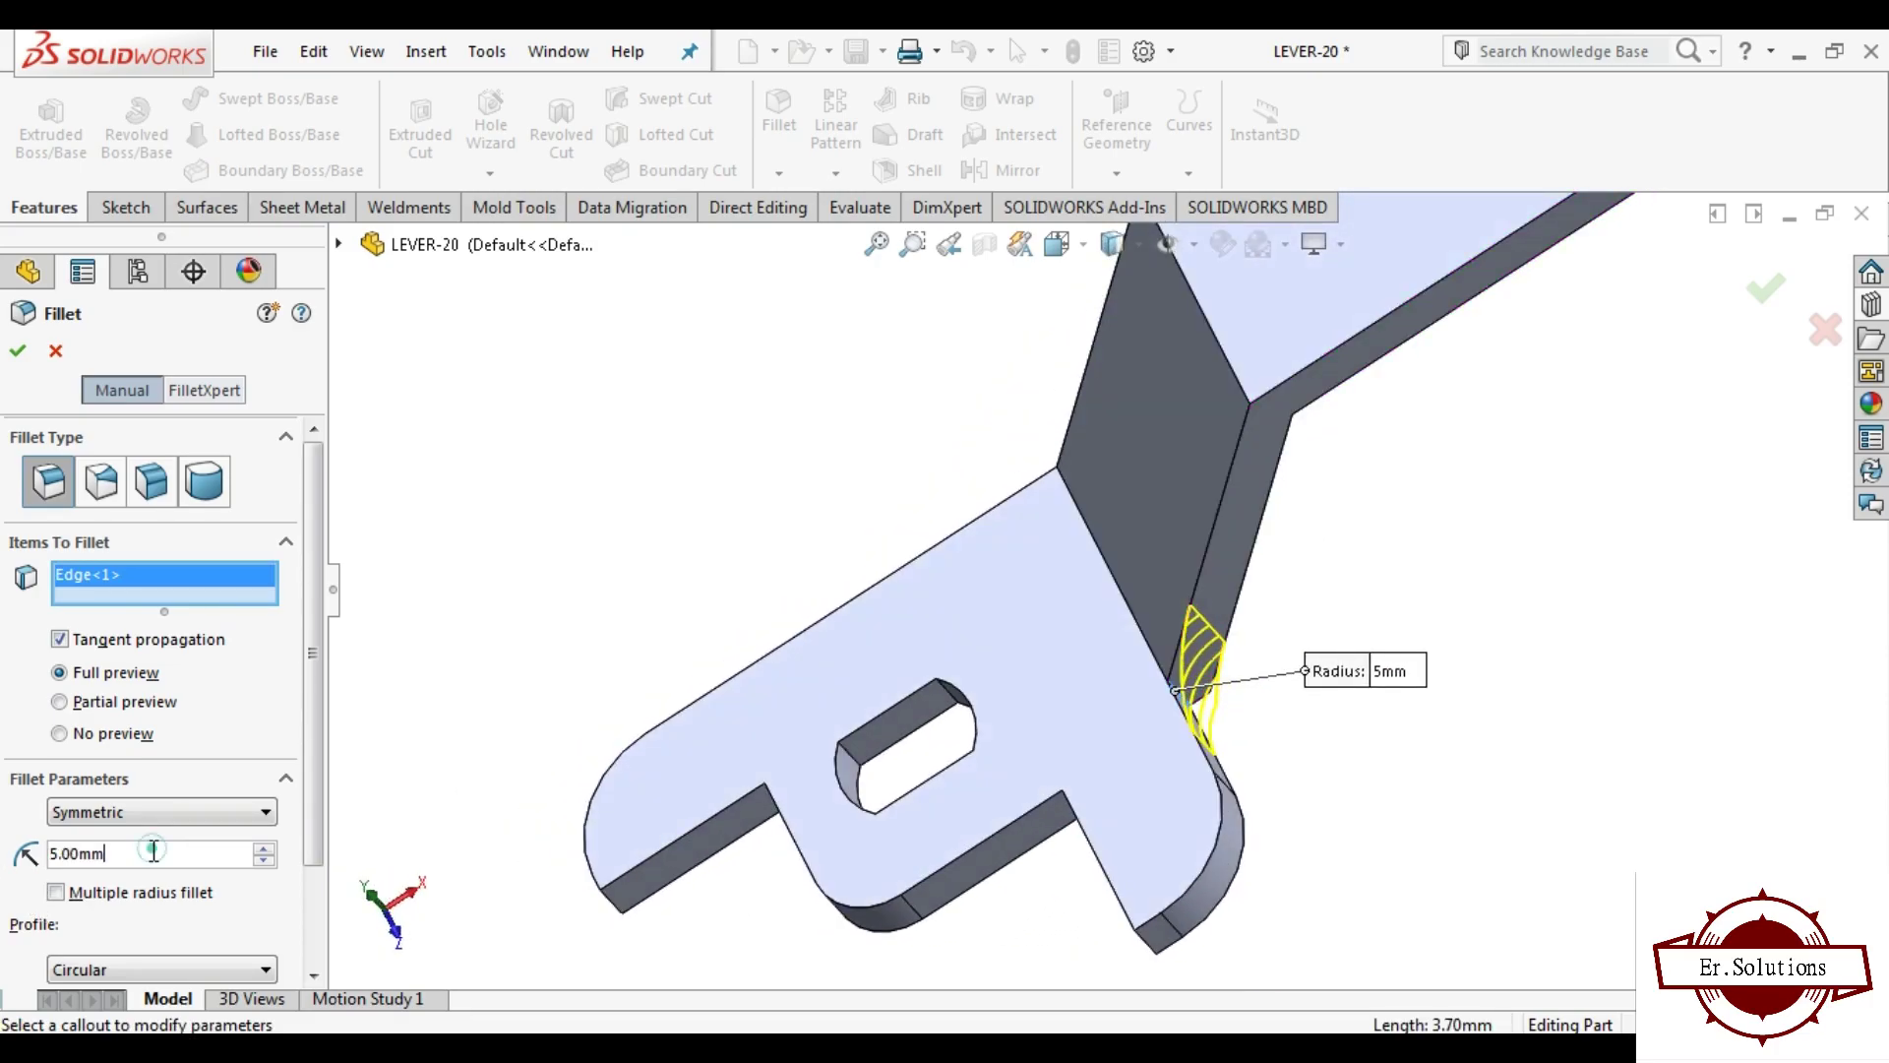
text(3)
key(Return)
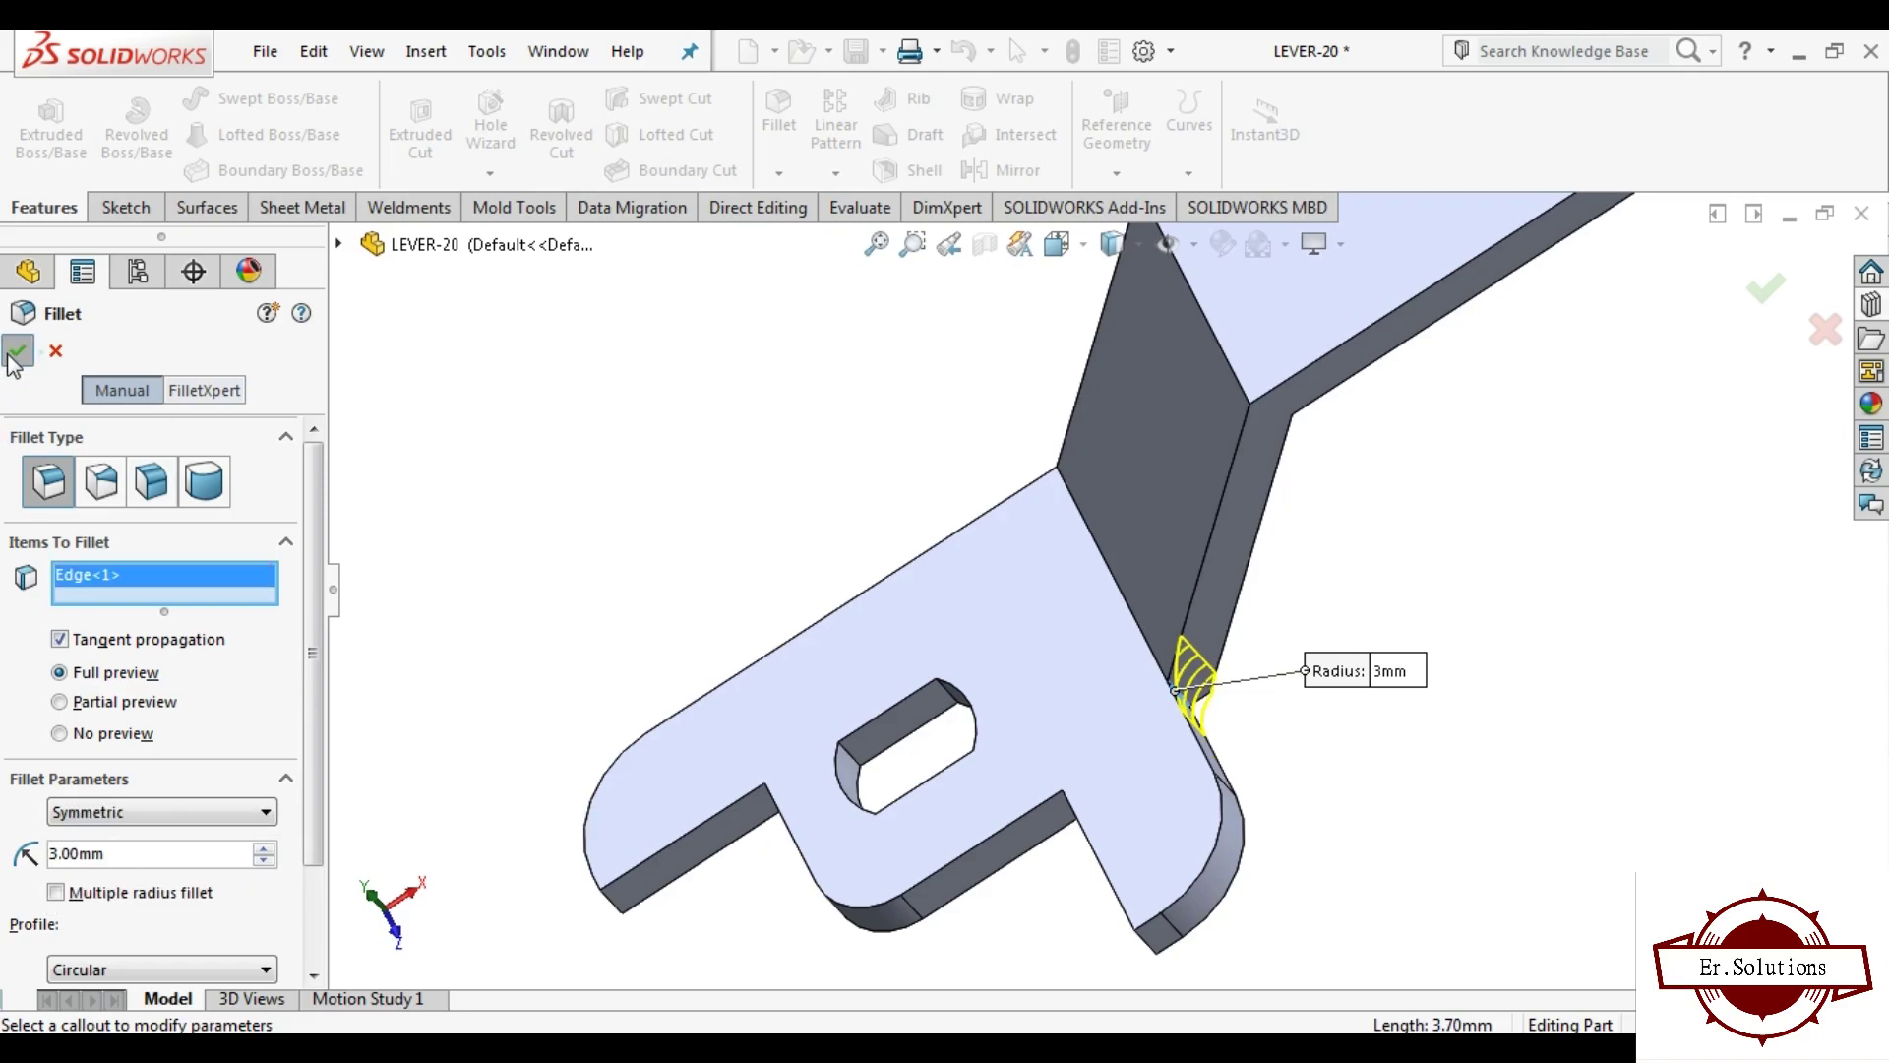
click(14, 359)
mouse_move(1370, 768)
middle_down()
mouse_move(1013, 548)
mouse_move(824, 343)
middle_up()
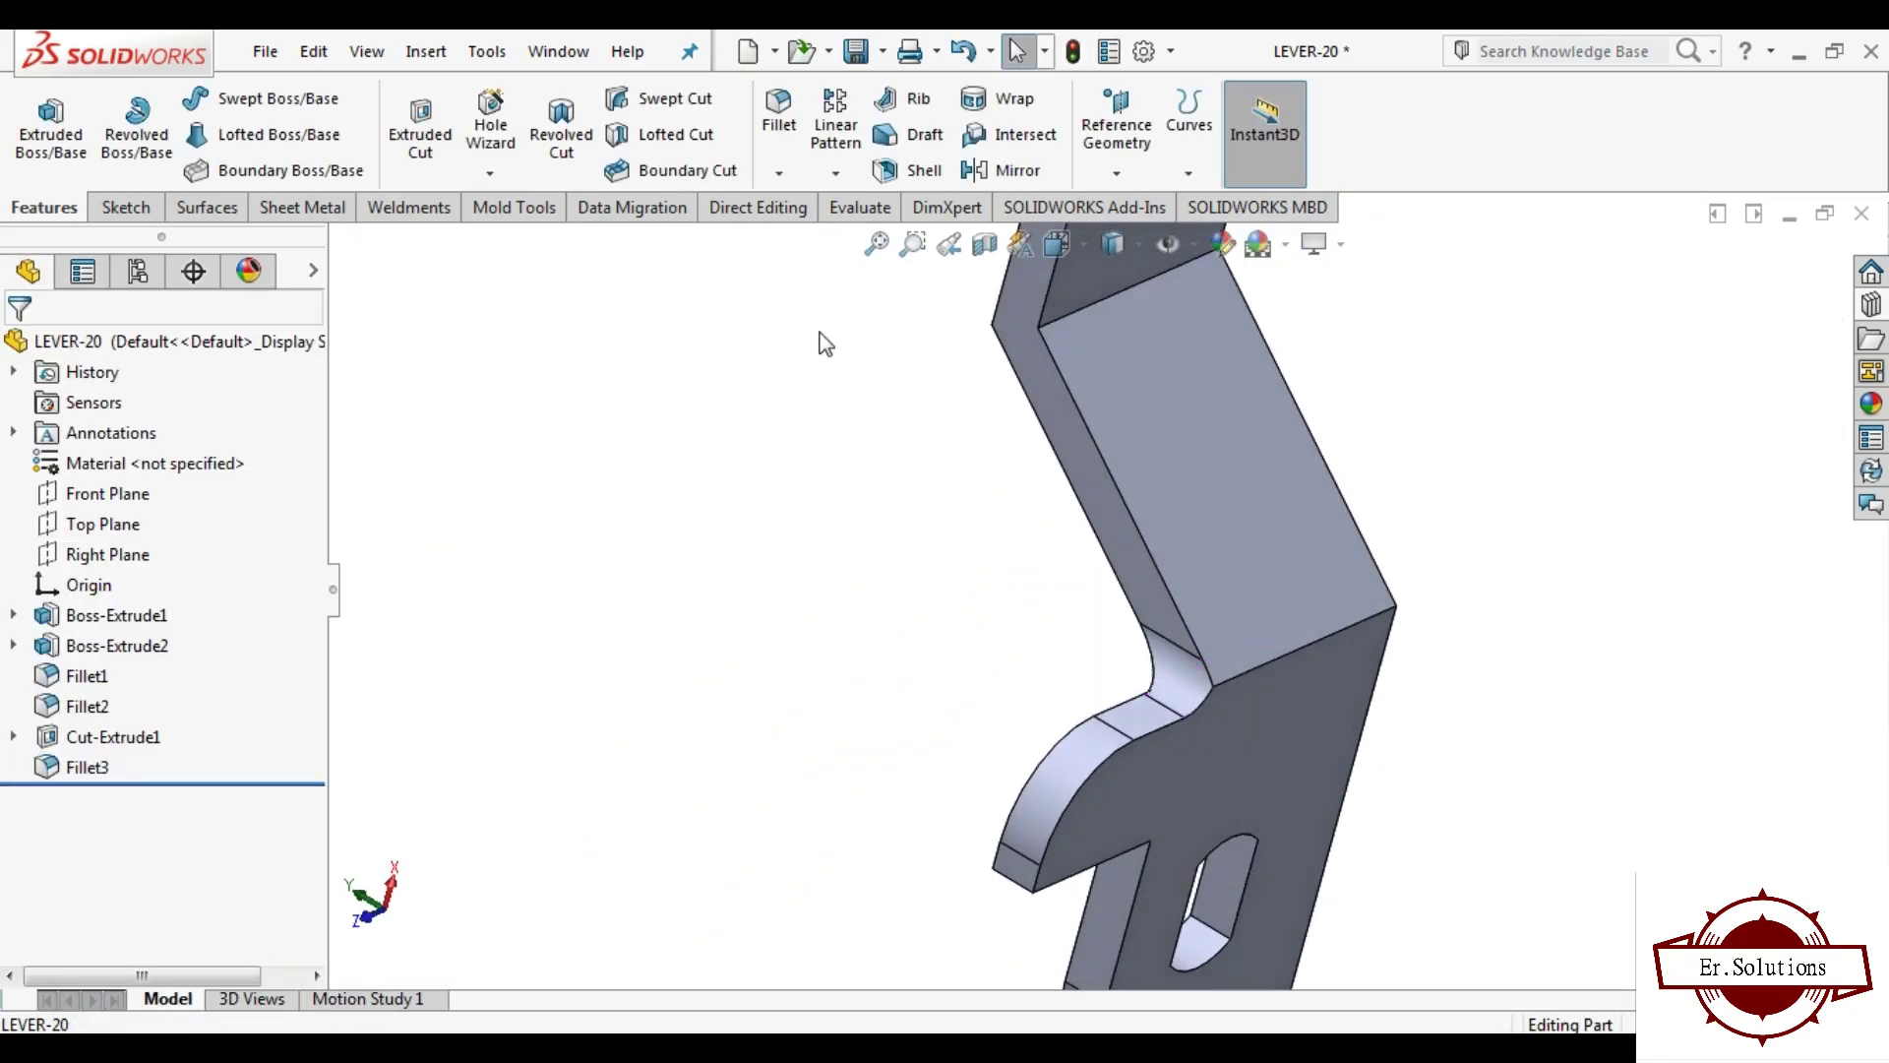
Step: Start a fillet on the first bend edge and set its radius to 4 mm
click(767, 127)
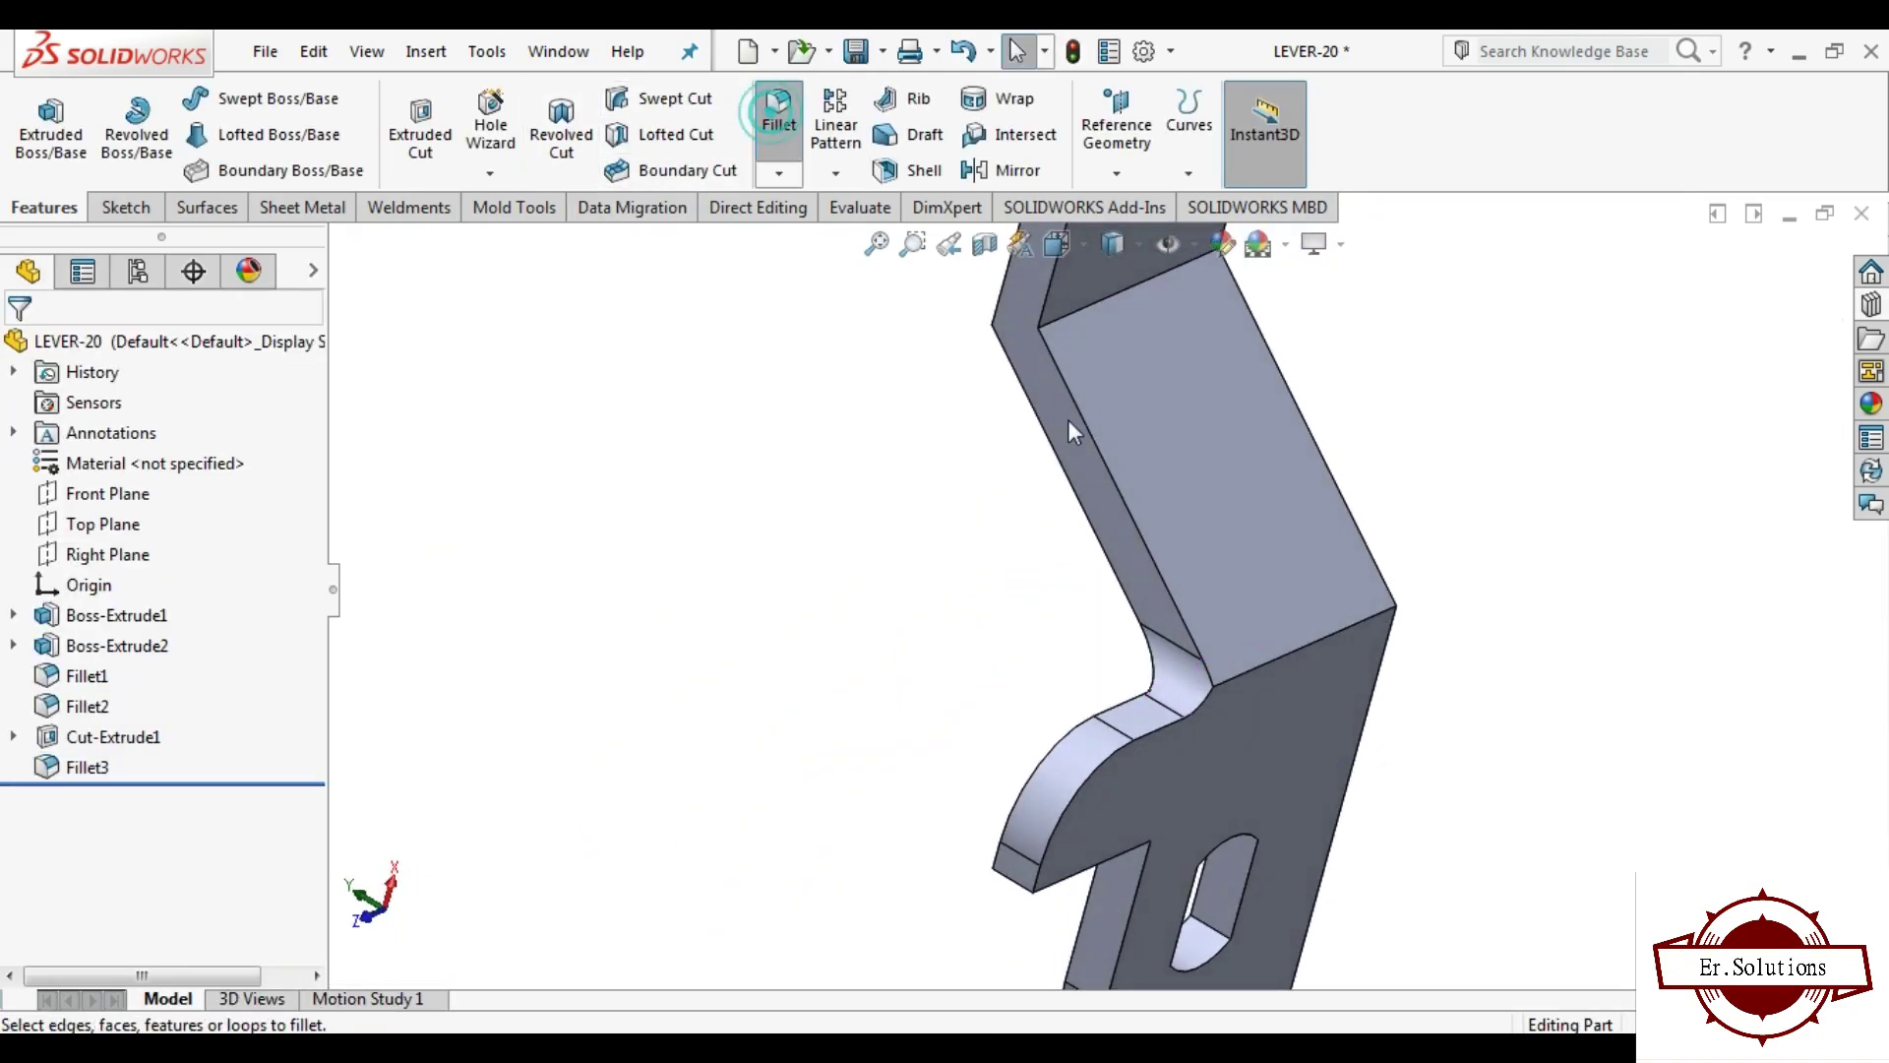
click(1230, 674)
click(1277, 669)
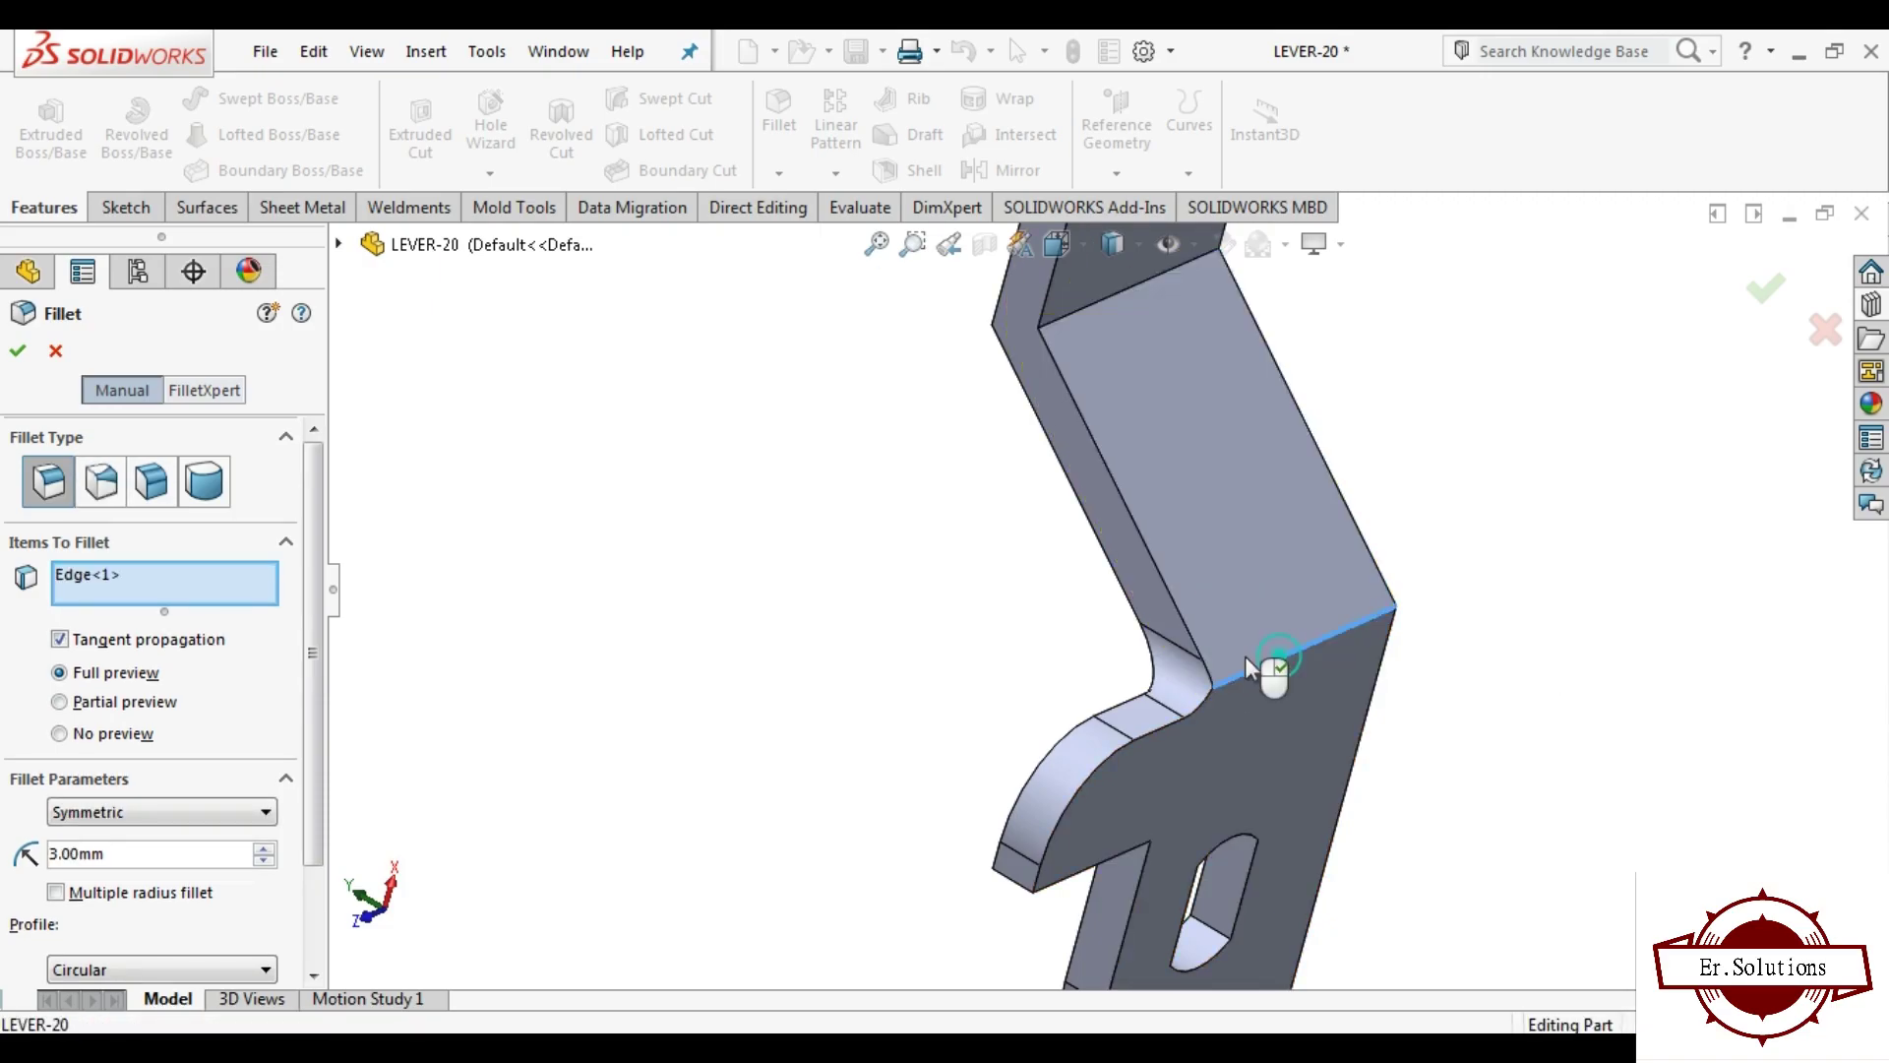
middle_drag(981, 570, 797, 581)
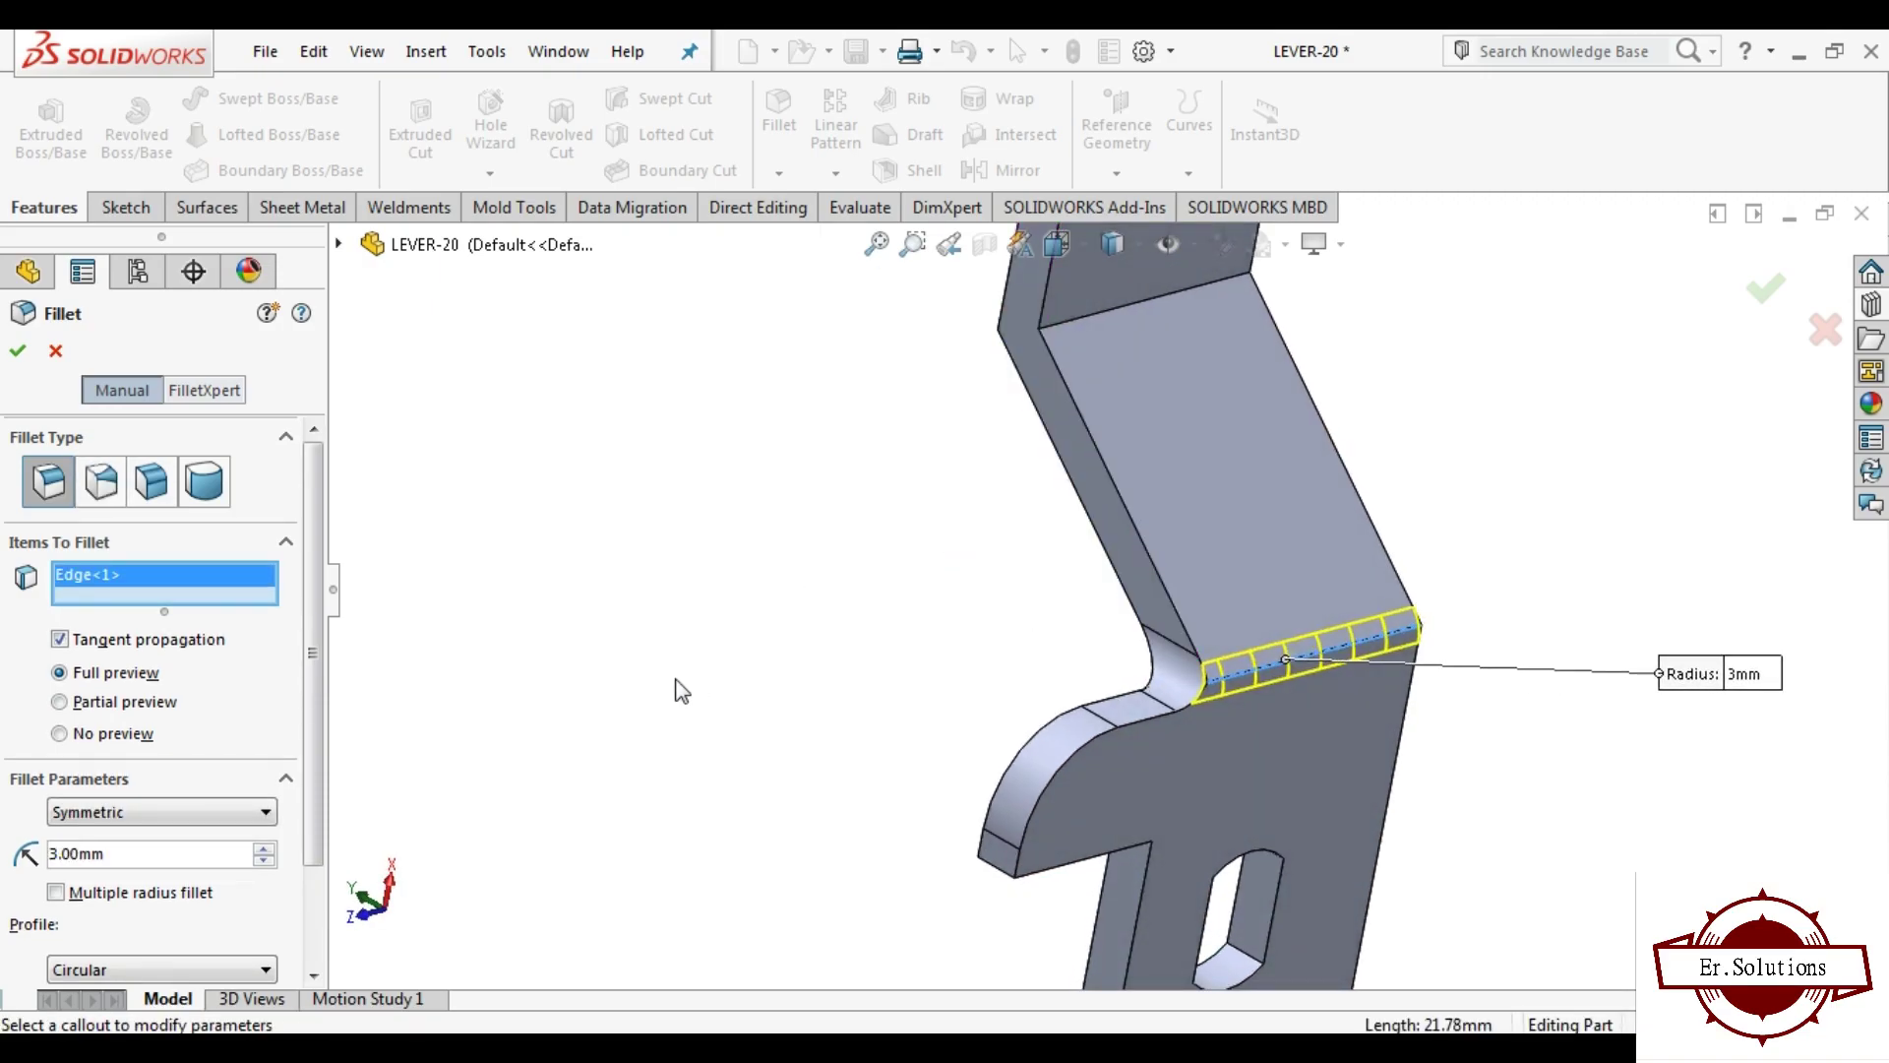
click(263, 848)
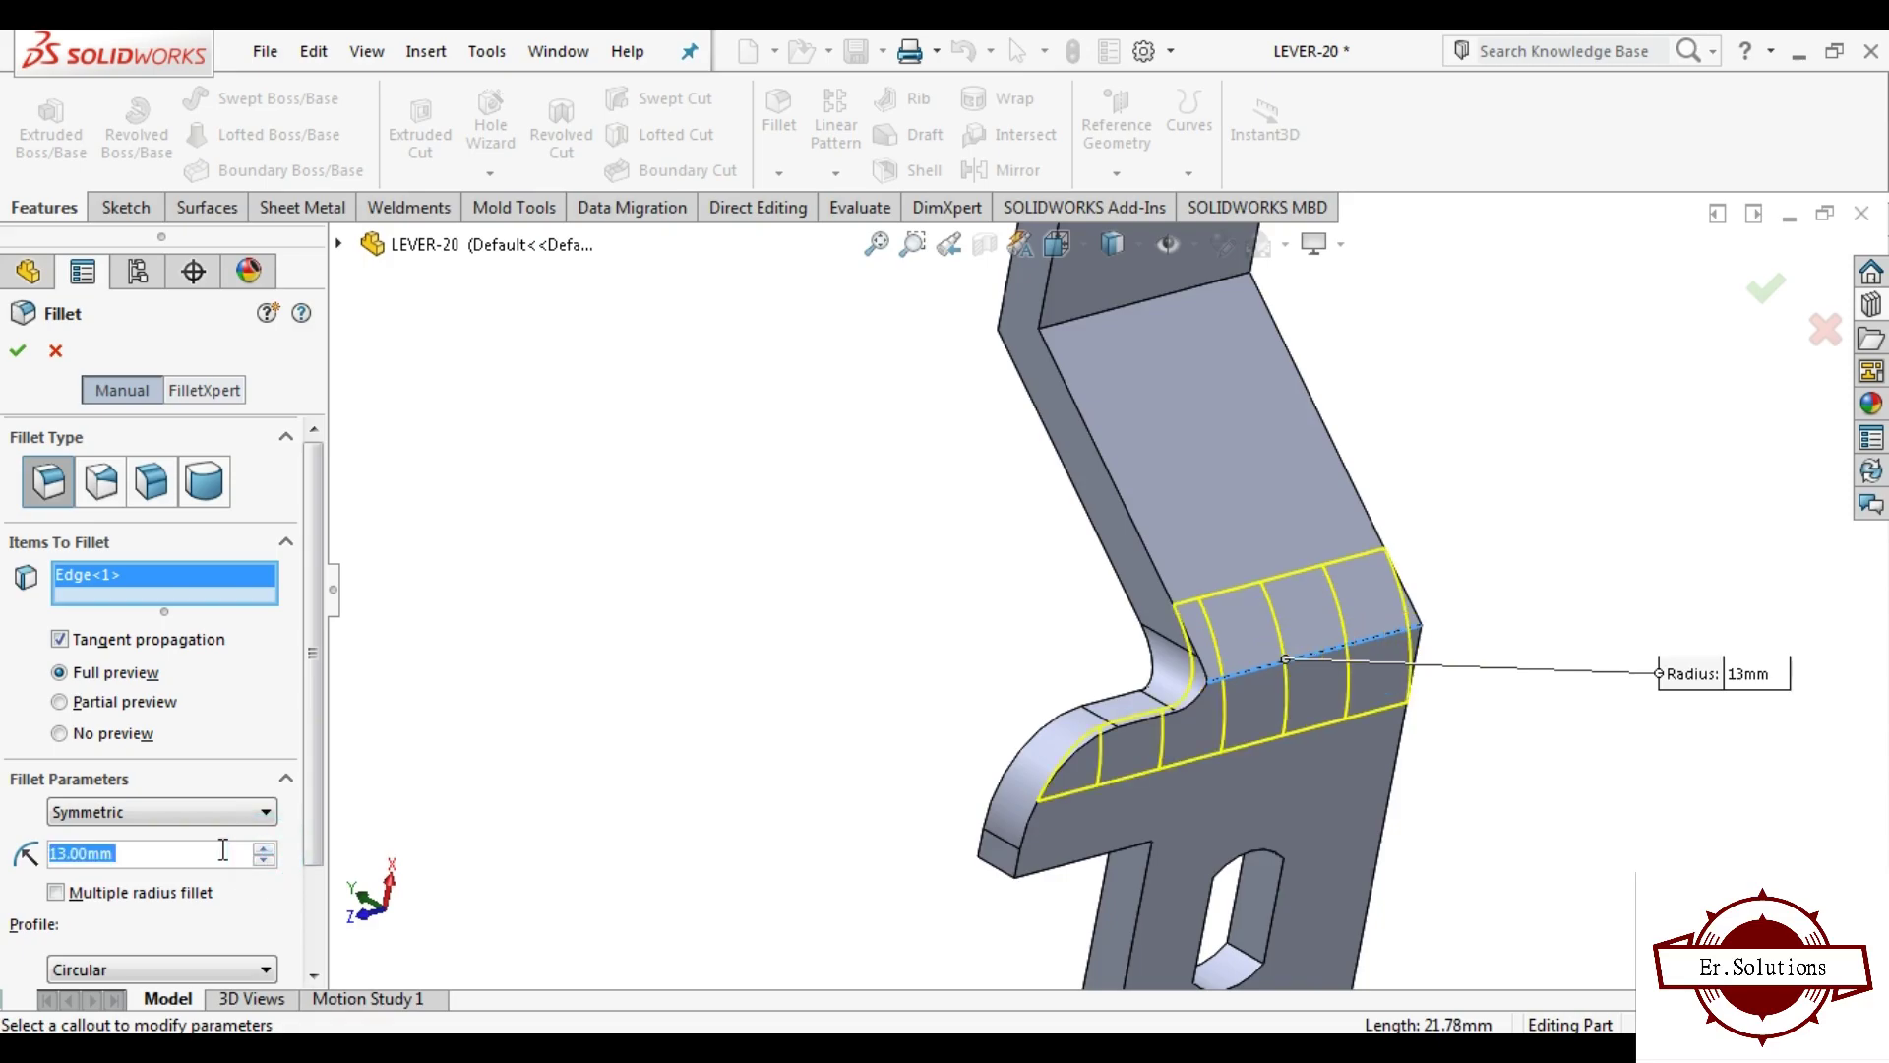
text(1)
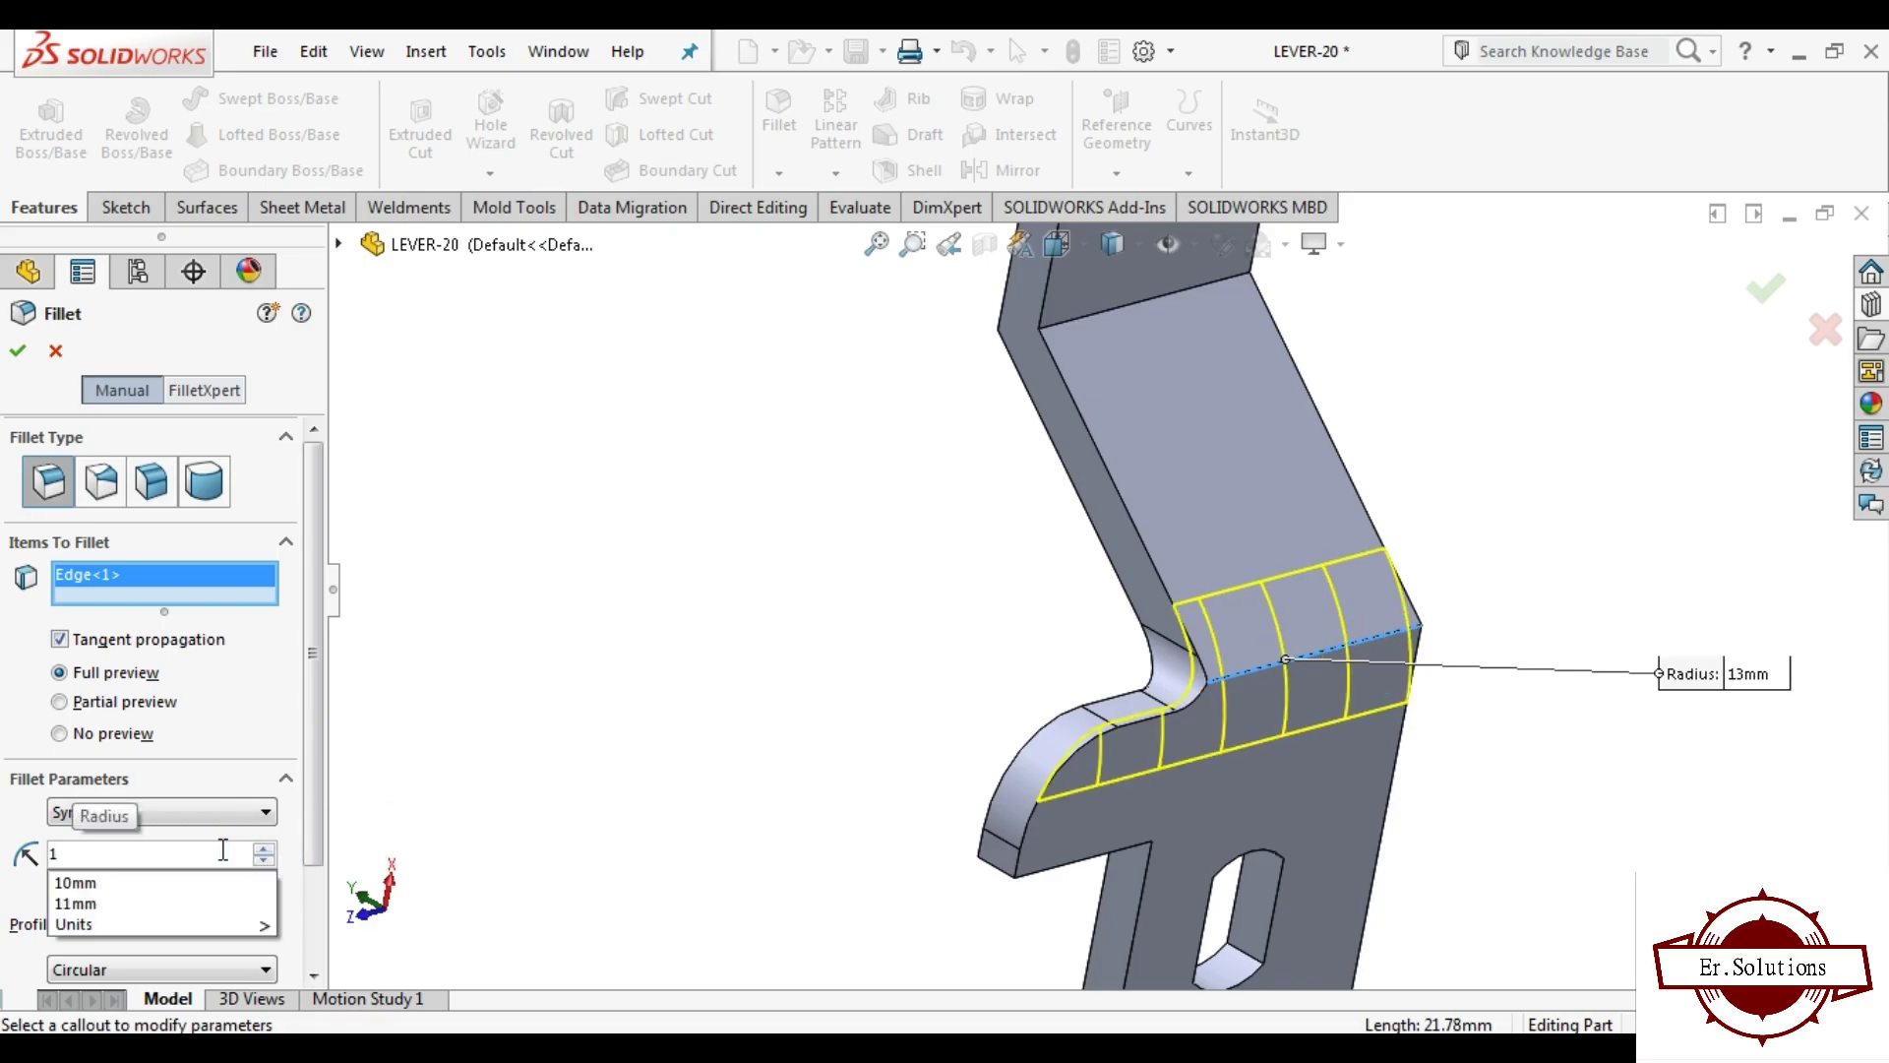
key(BackSpace)
text(5)
key(Return)
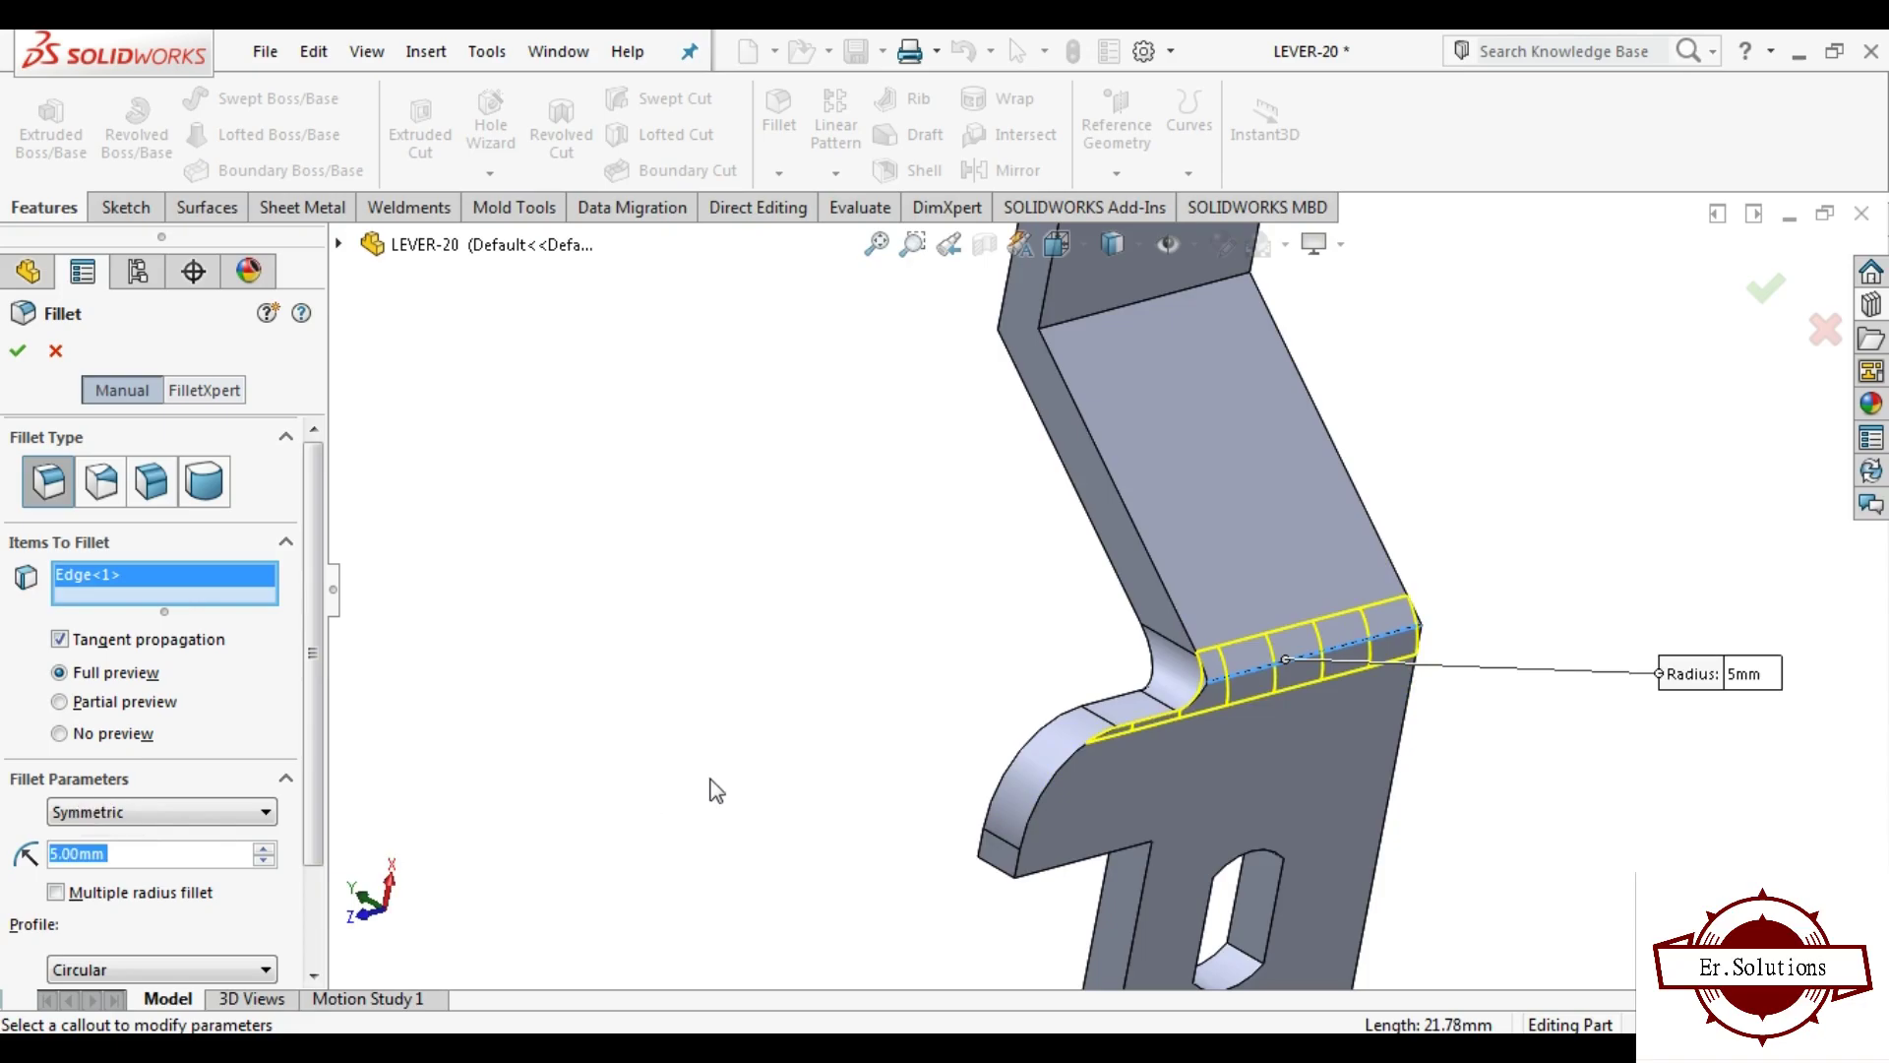
text(4)
key(Return)
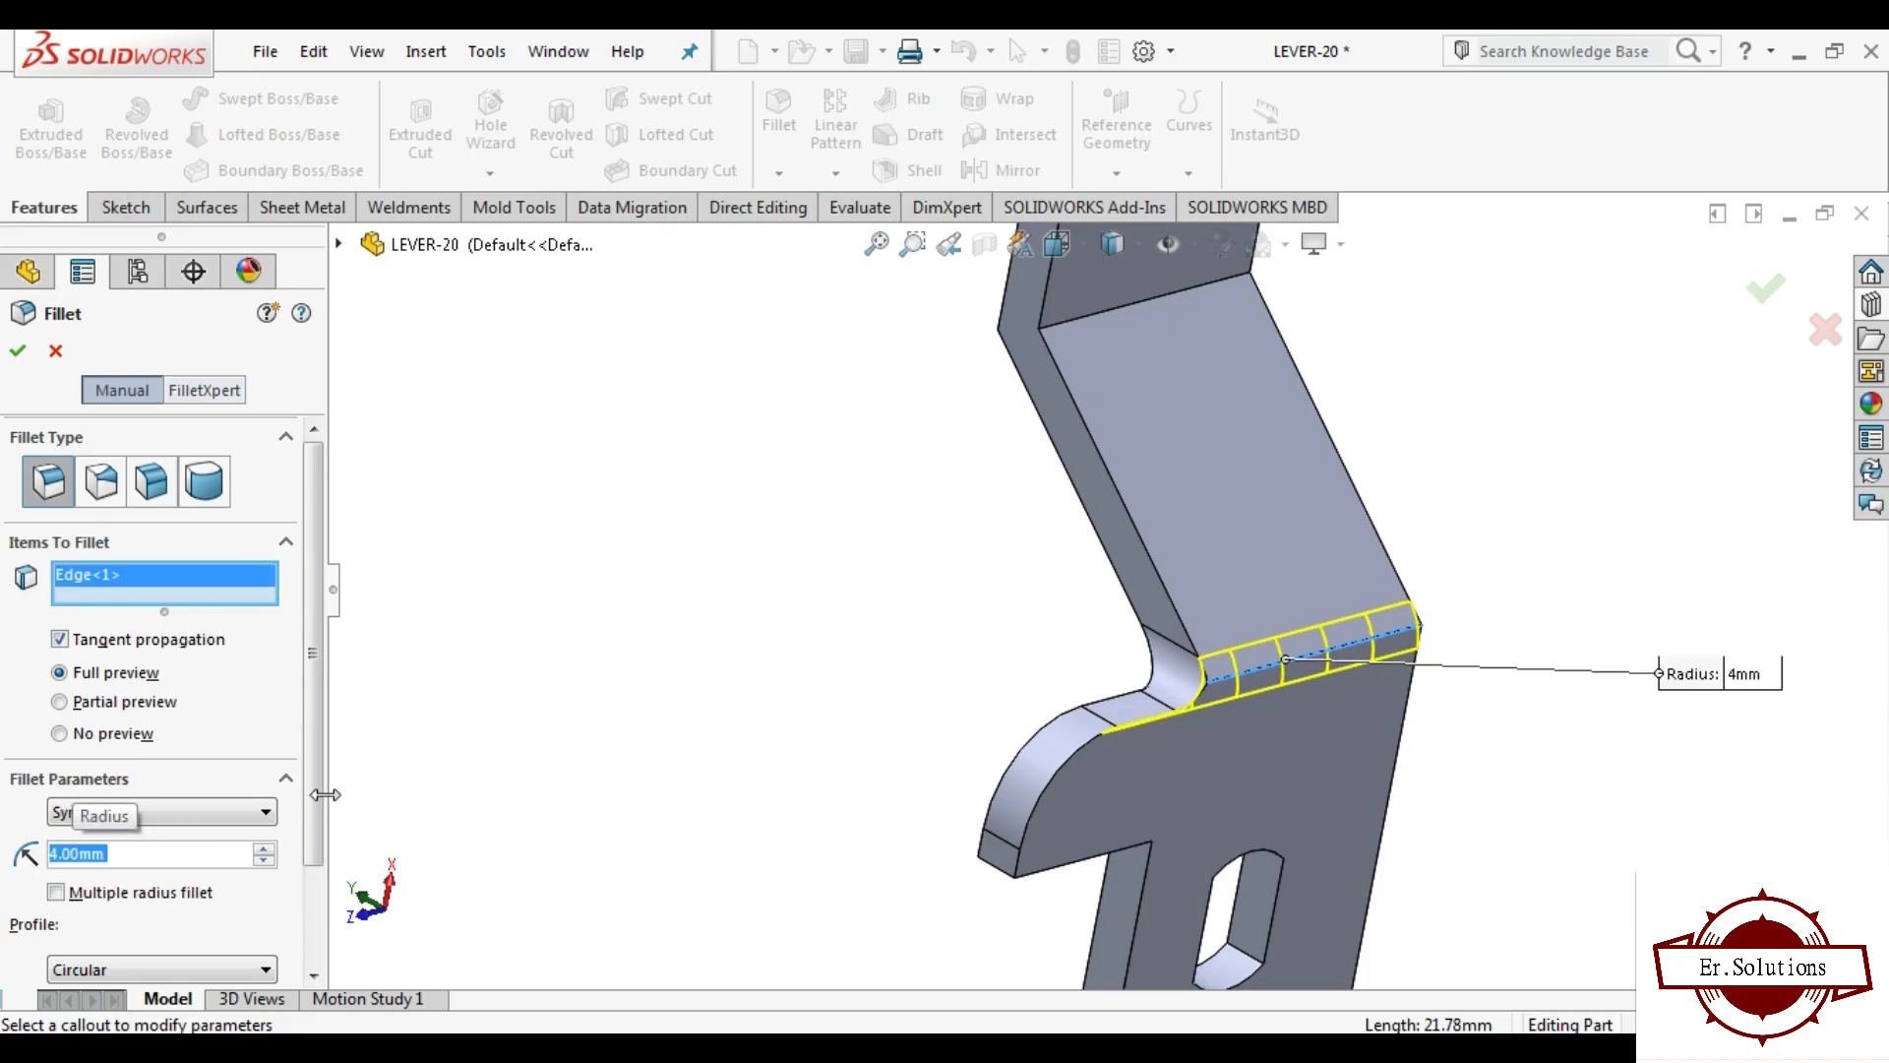
Step: Add the opposite bend edge and confirm the 4 mm fillet on both edges
middle_drag(1106, 645, 1138, 687)
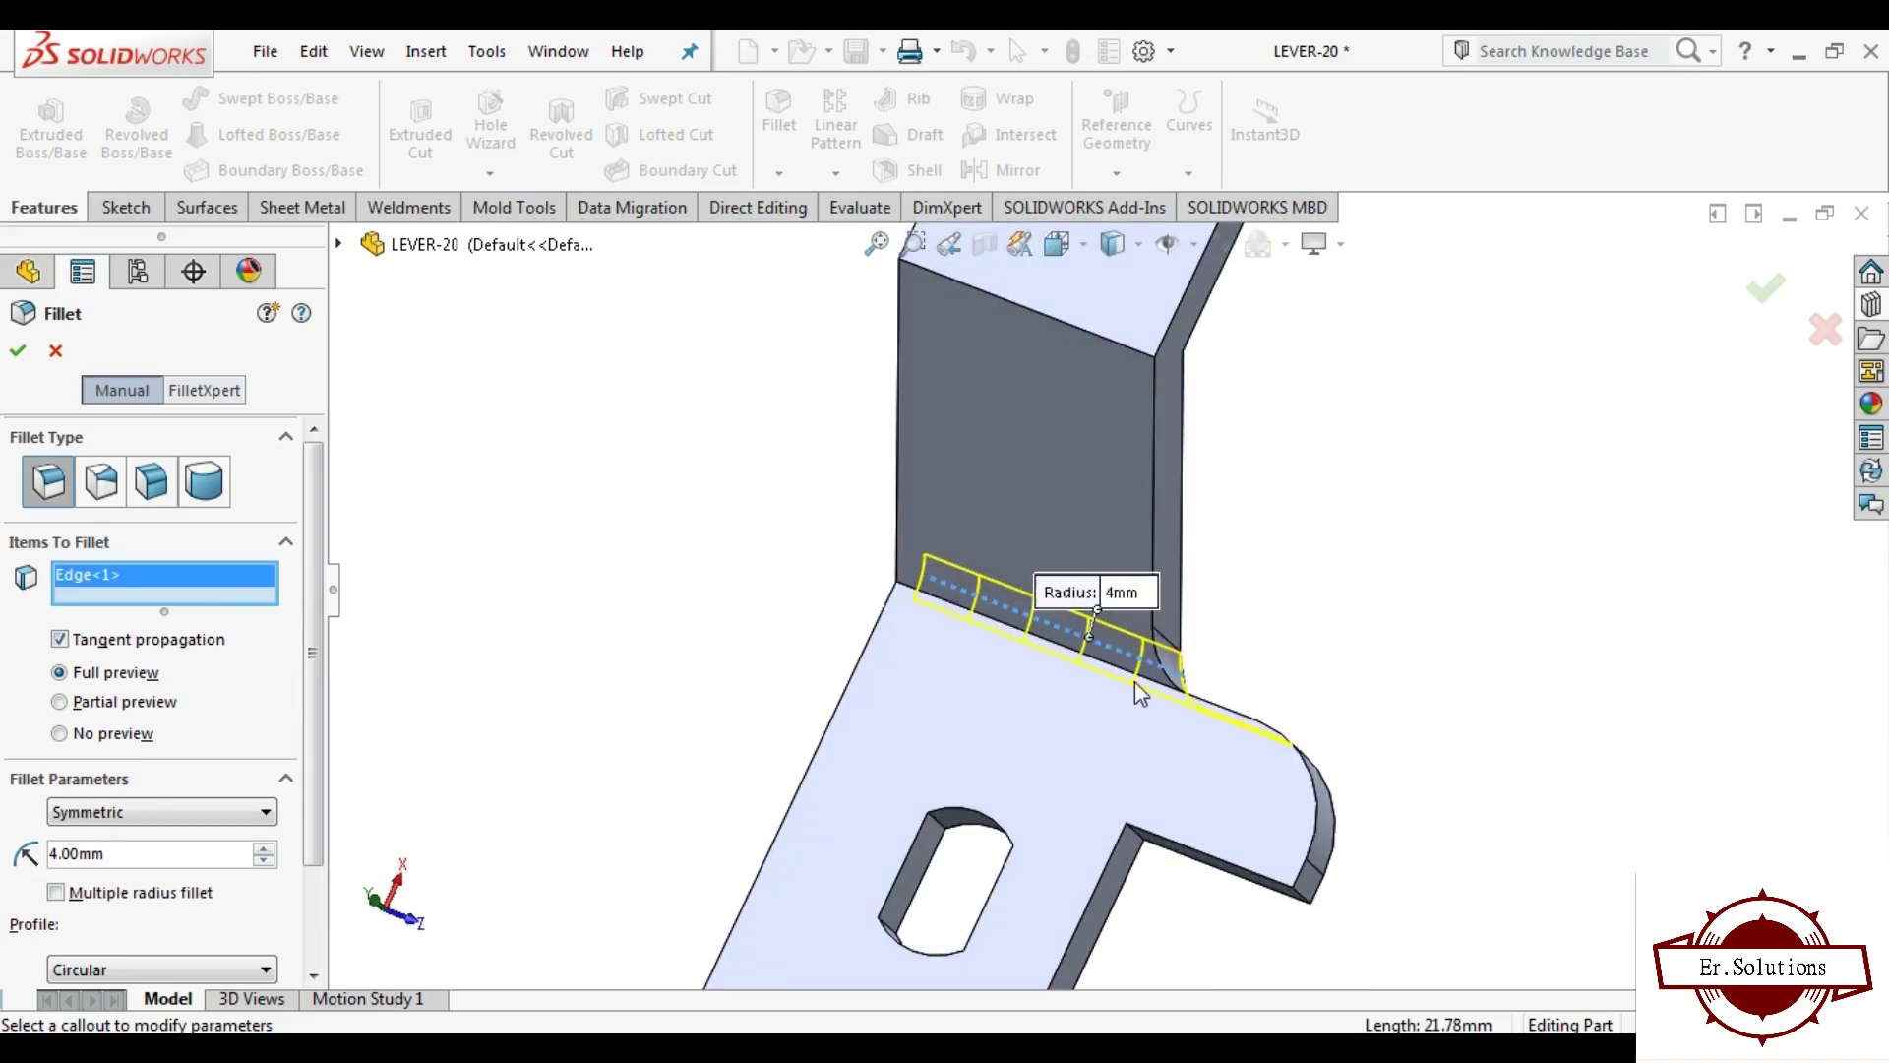
click(905, 594)
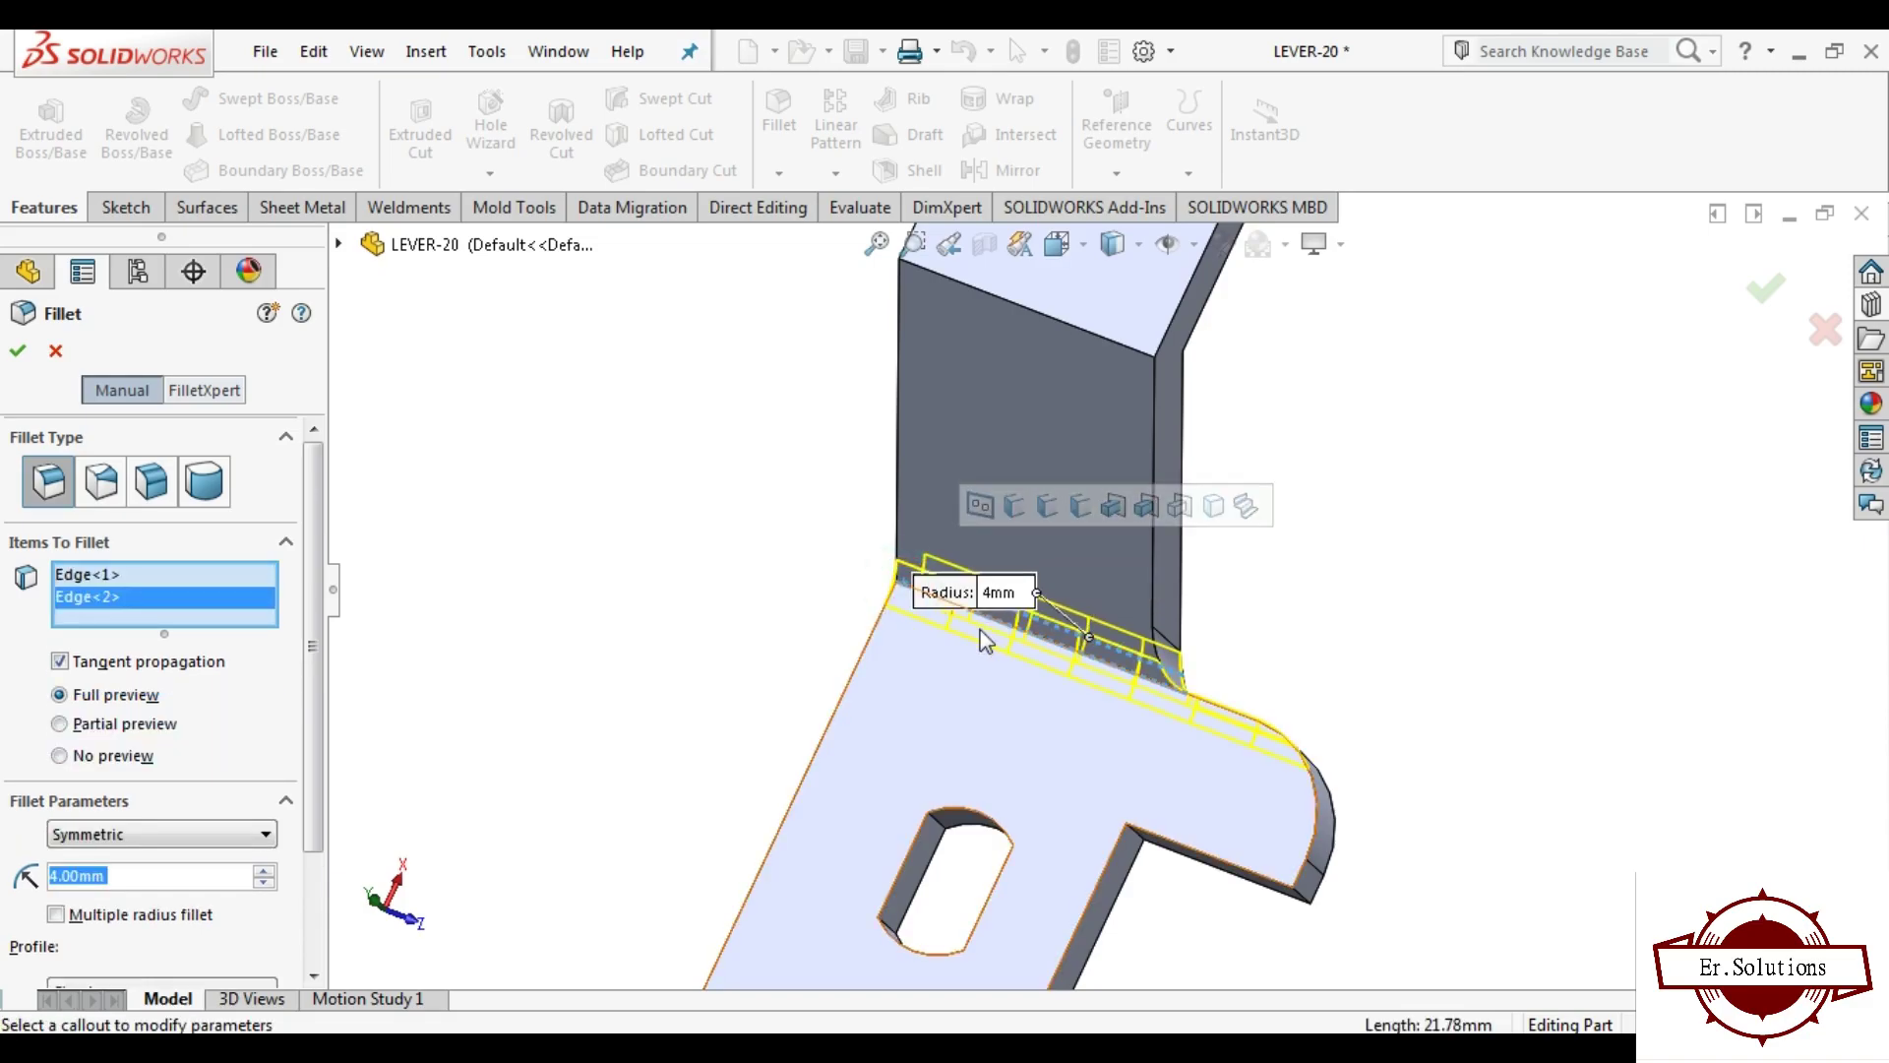
middle_drag(984, 639, 814, 723)
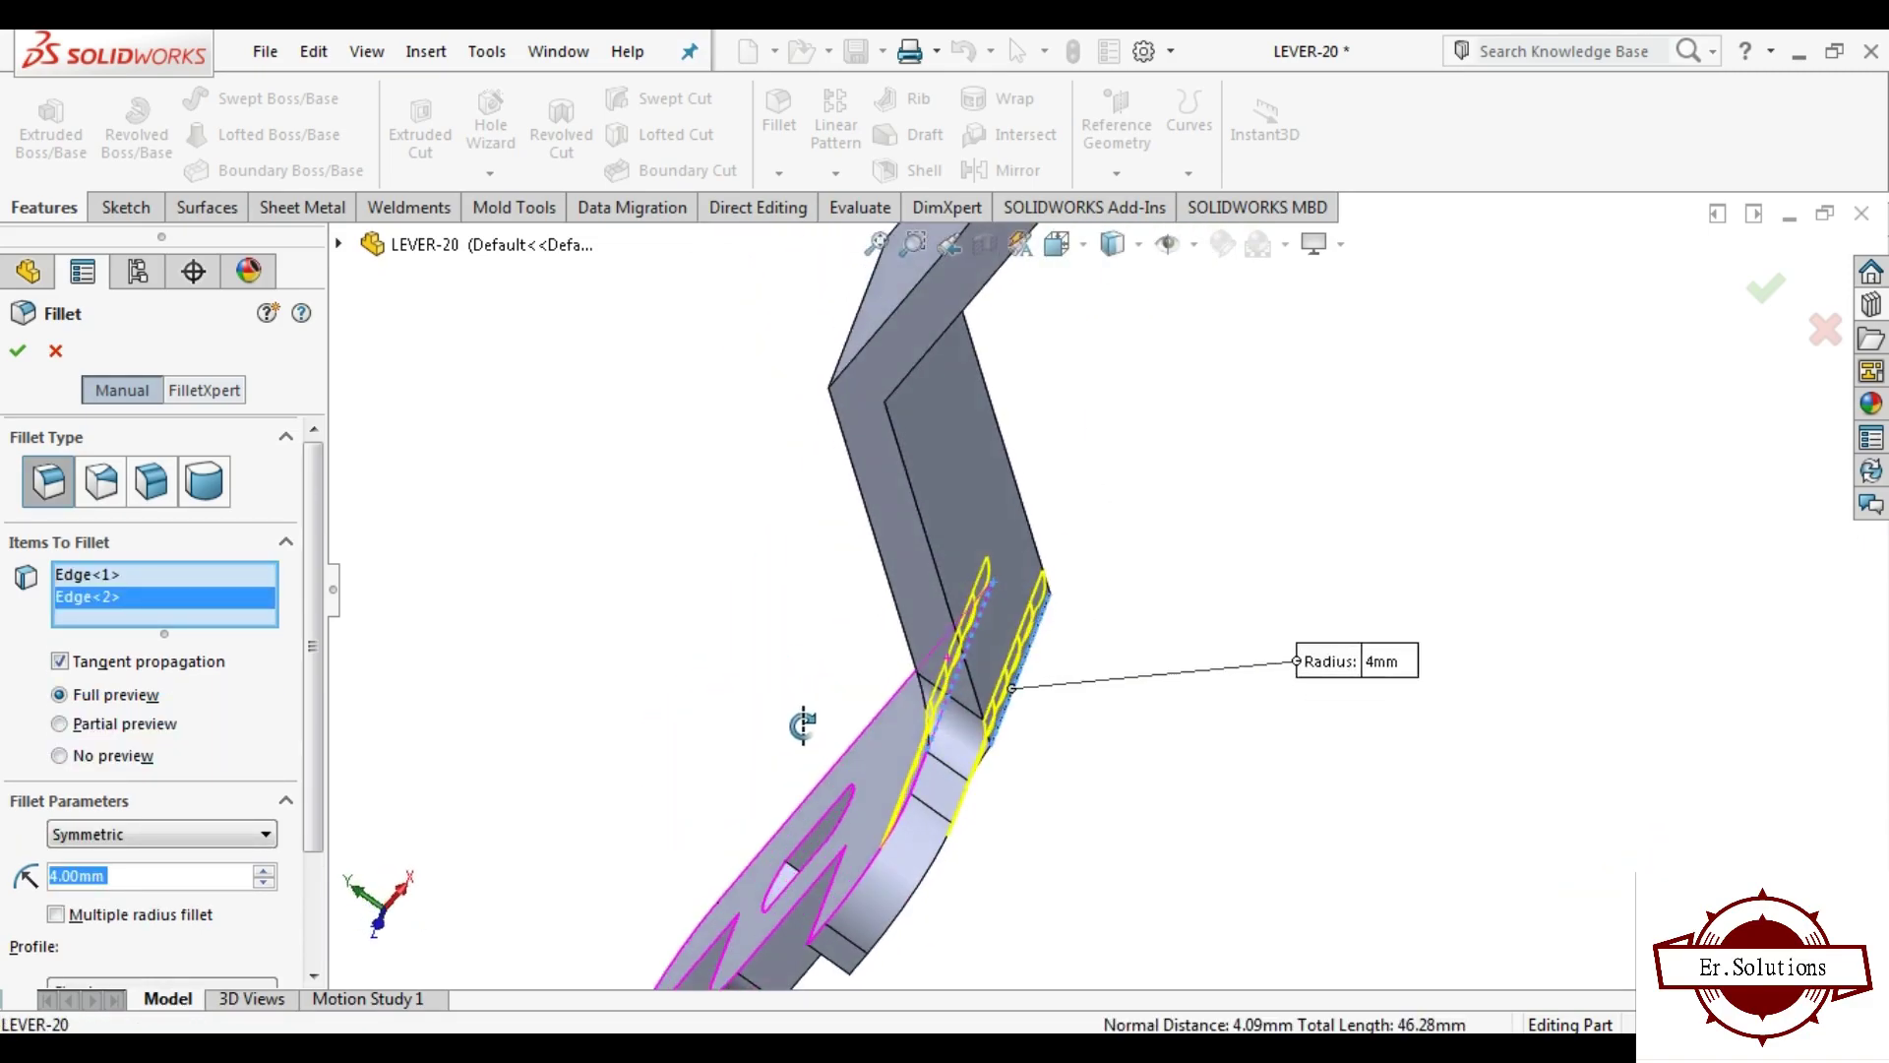
scroll(836, 679, up, 2)
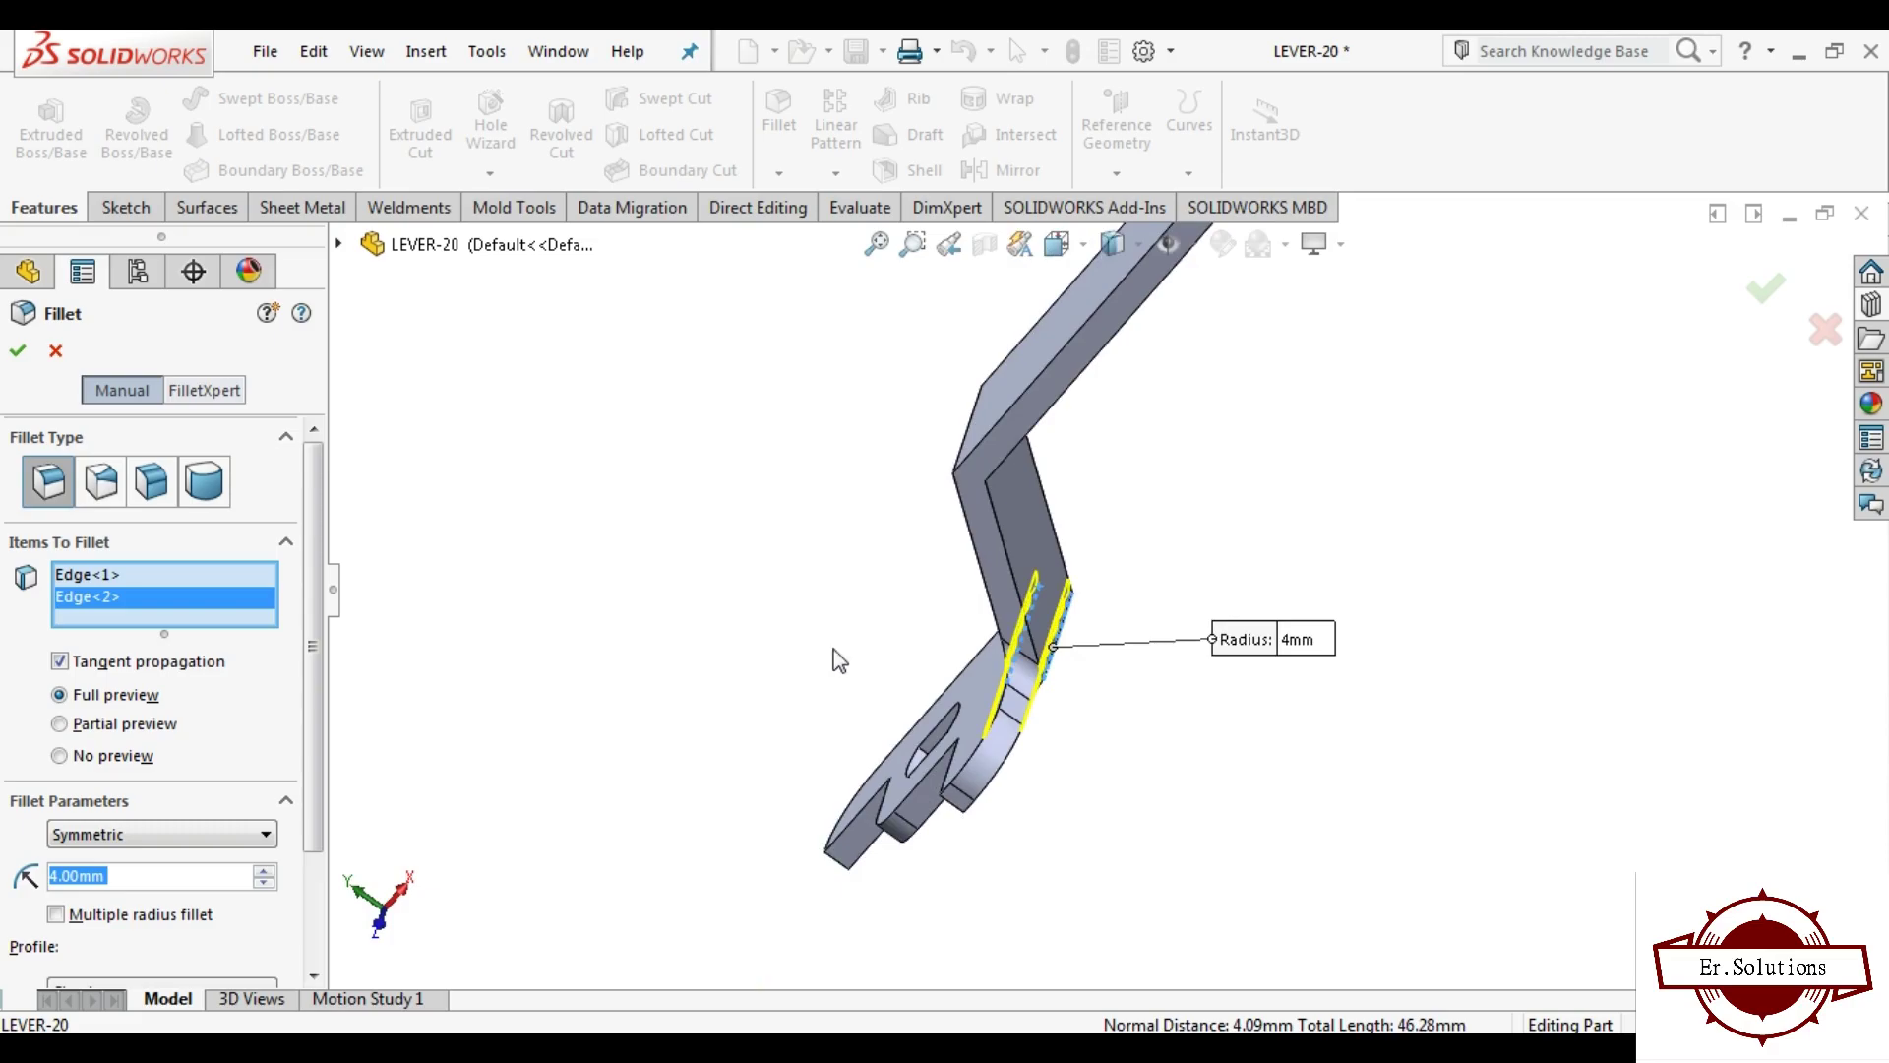
click(1775, 300)
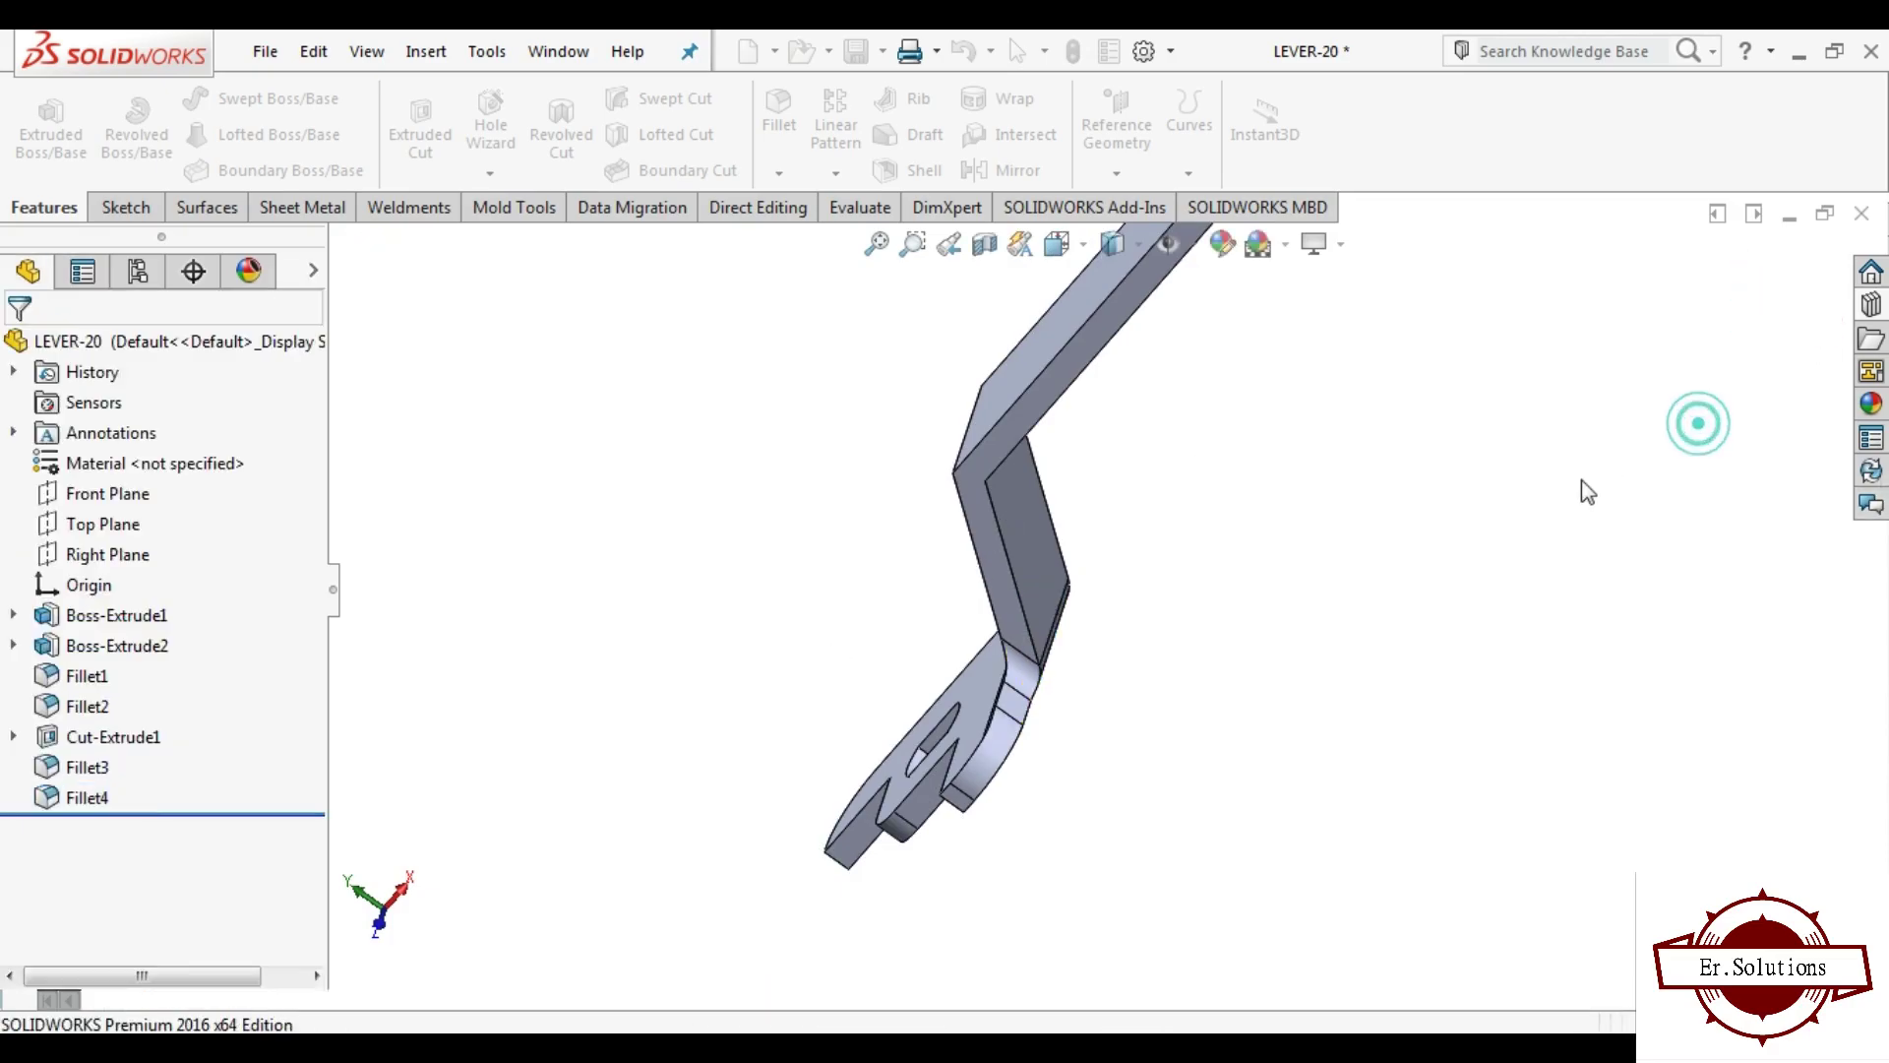
mouse_move(1581, 494)
middle_down()
mouse_move(1530, 540)
mouse_move(1066, 571)
mouse_move(898, 611)
mouse_move(982, 452)
mouse_move(872, 240)
mouse_move(856, 260)
mouse_move(906, 346)
middle_up()
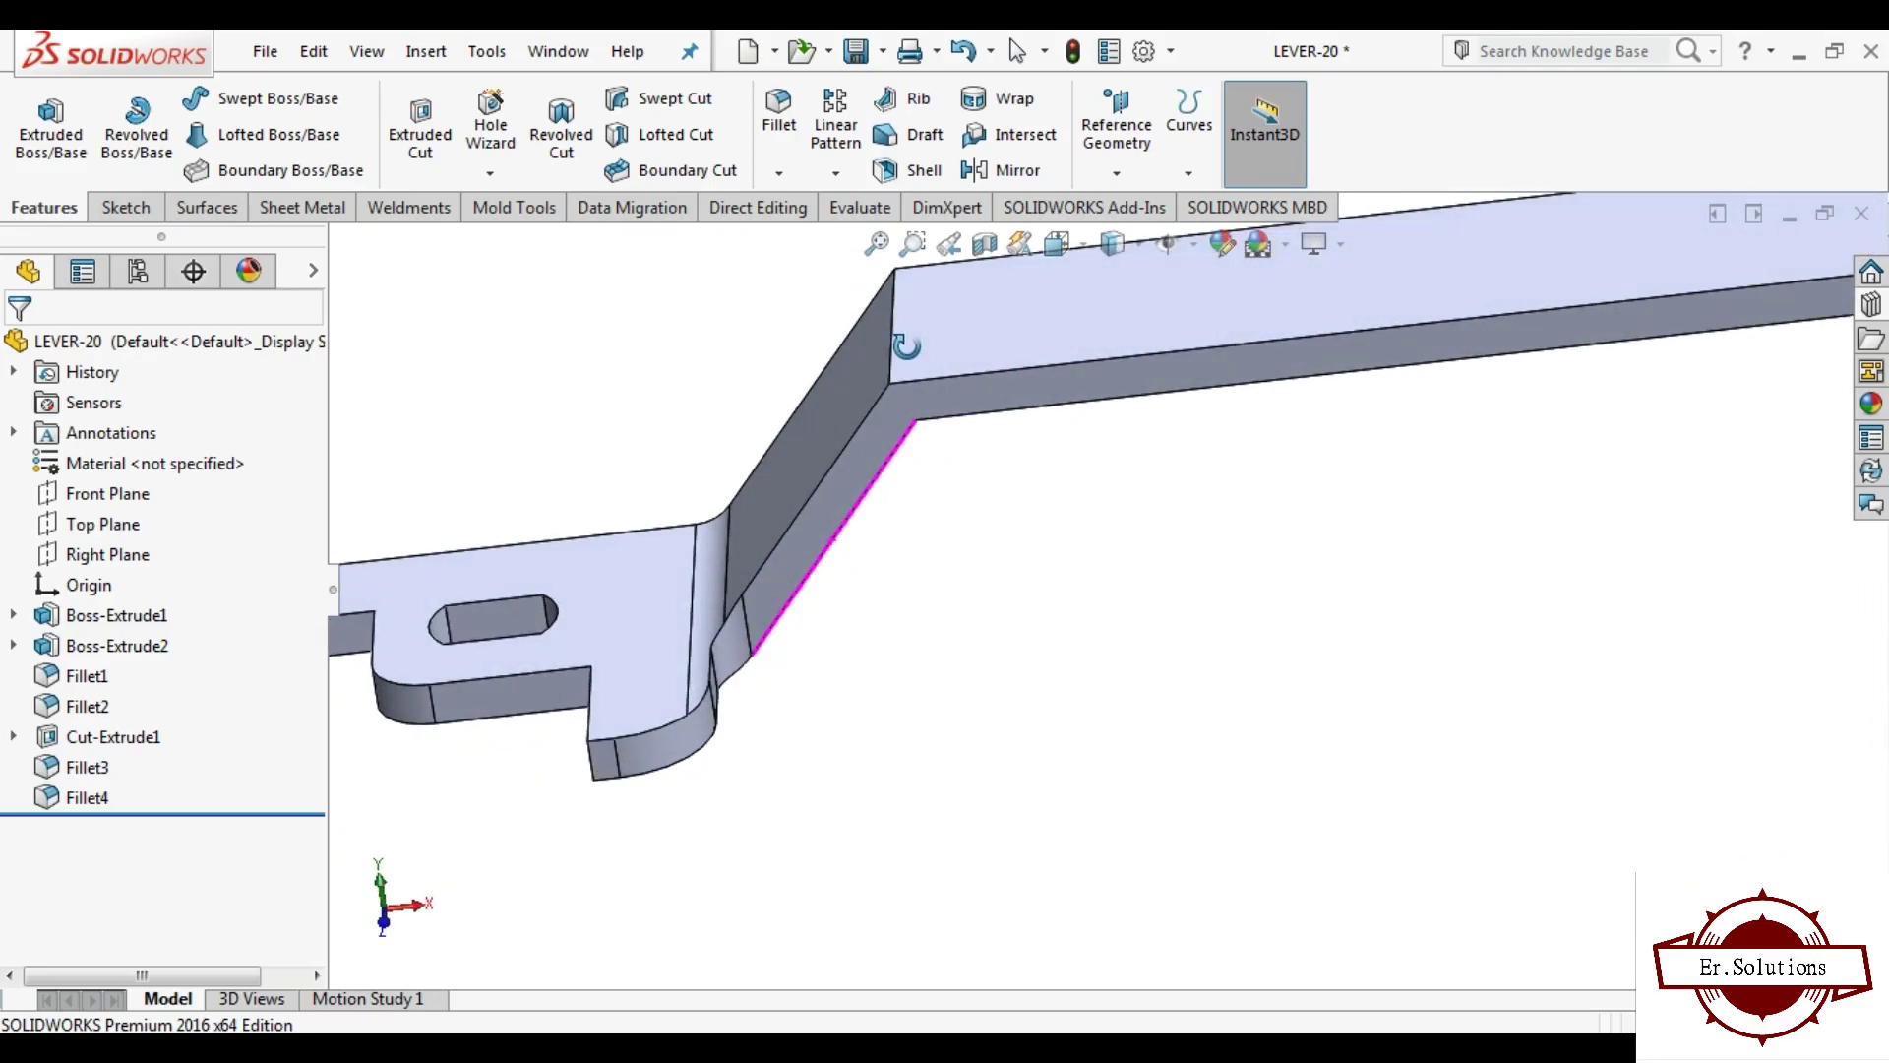
mouse_move(906, 345)
middle_down()
mouse_move(788, 482)
mouse_move(864, 548)
mouse_move(810, 716)
mouse_move(687, 666)
mouse_move(523, 516)
mouse_move(836, 728)
mouse_move(885, 787)
middle_up()
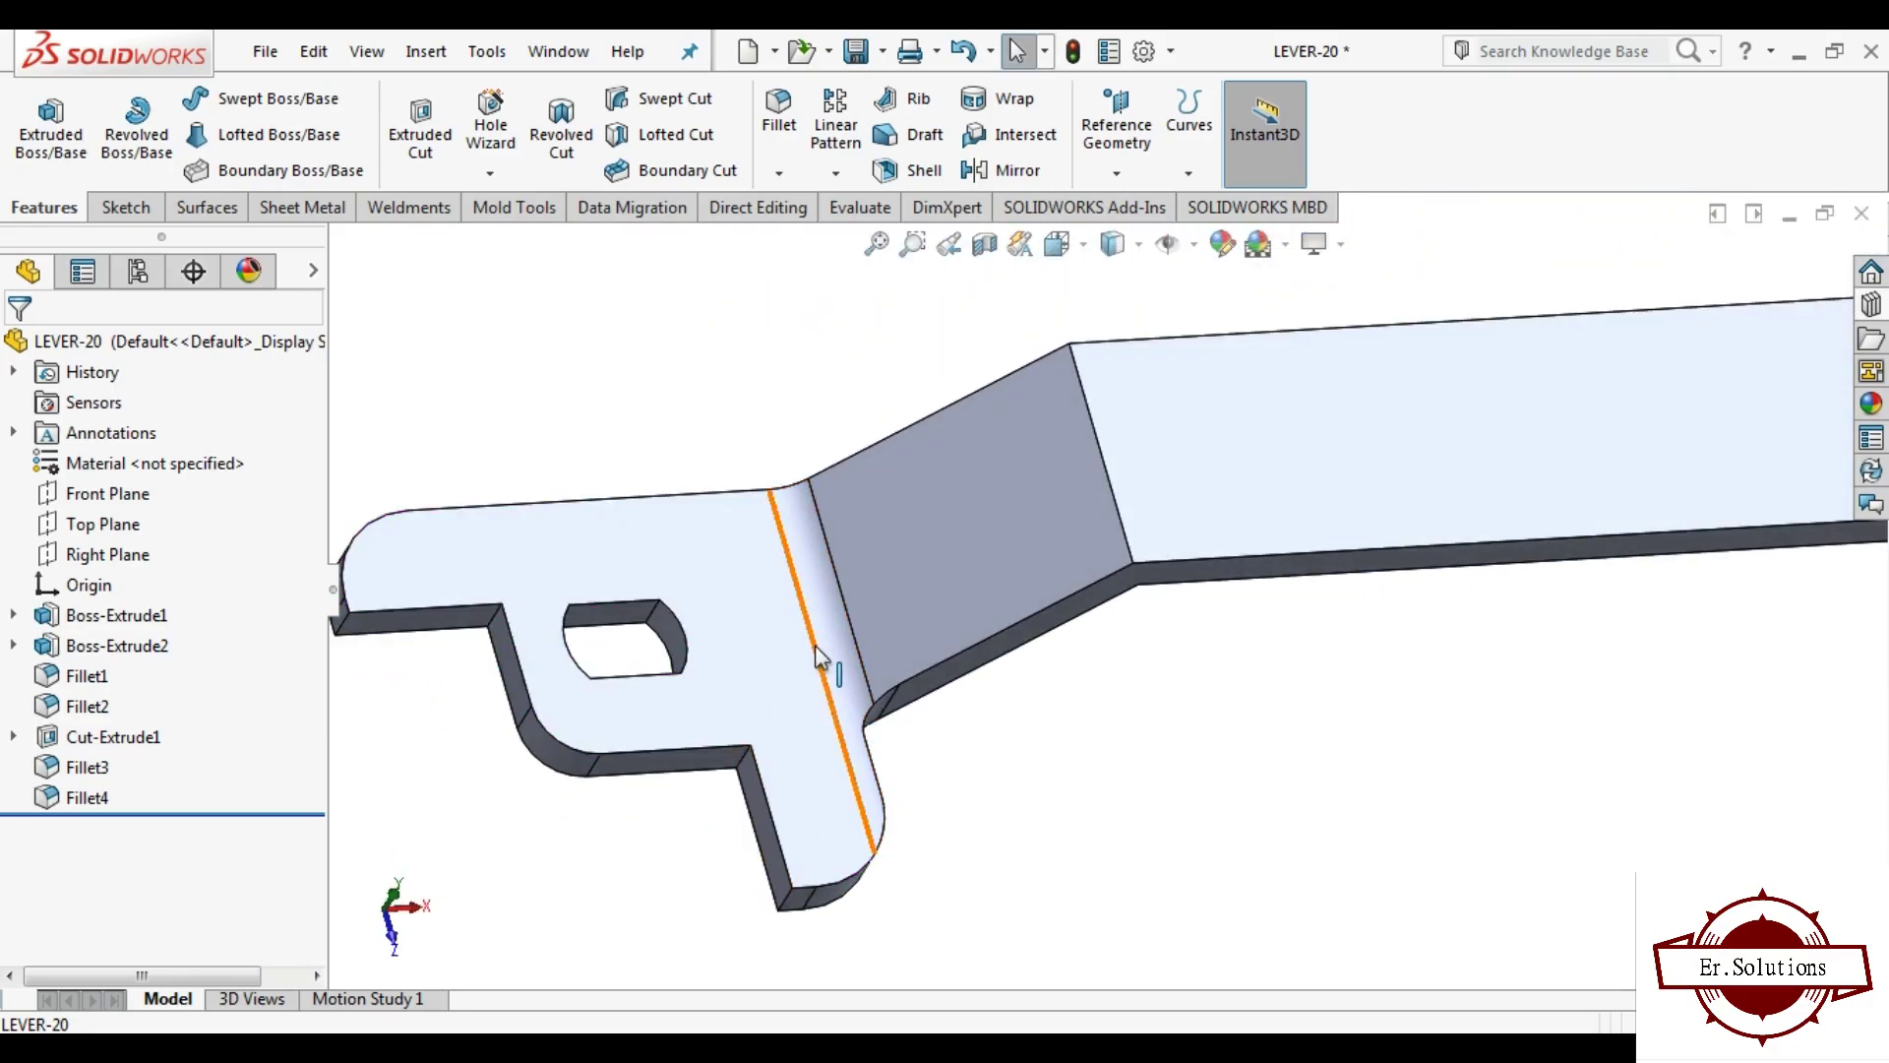
mouse_move(817, 658)
middle_down()
mouse_move(734, 476)
mouse_move(616, 382)
mouse_move(617, 302)
middle_up()
middle_drag(787, 586, 753, 561)
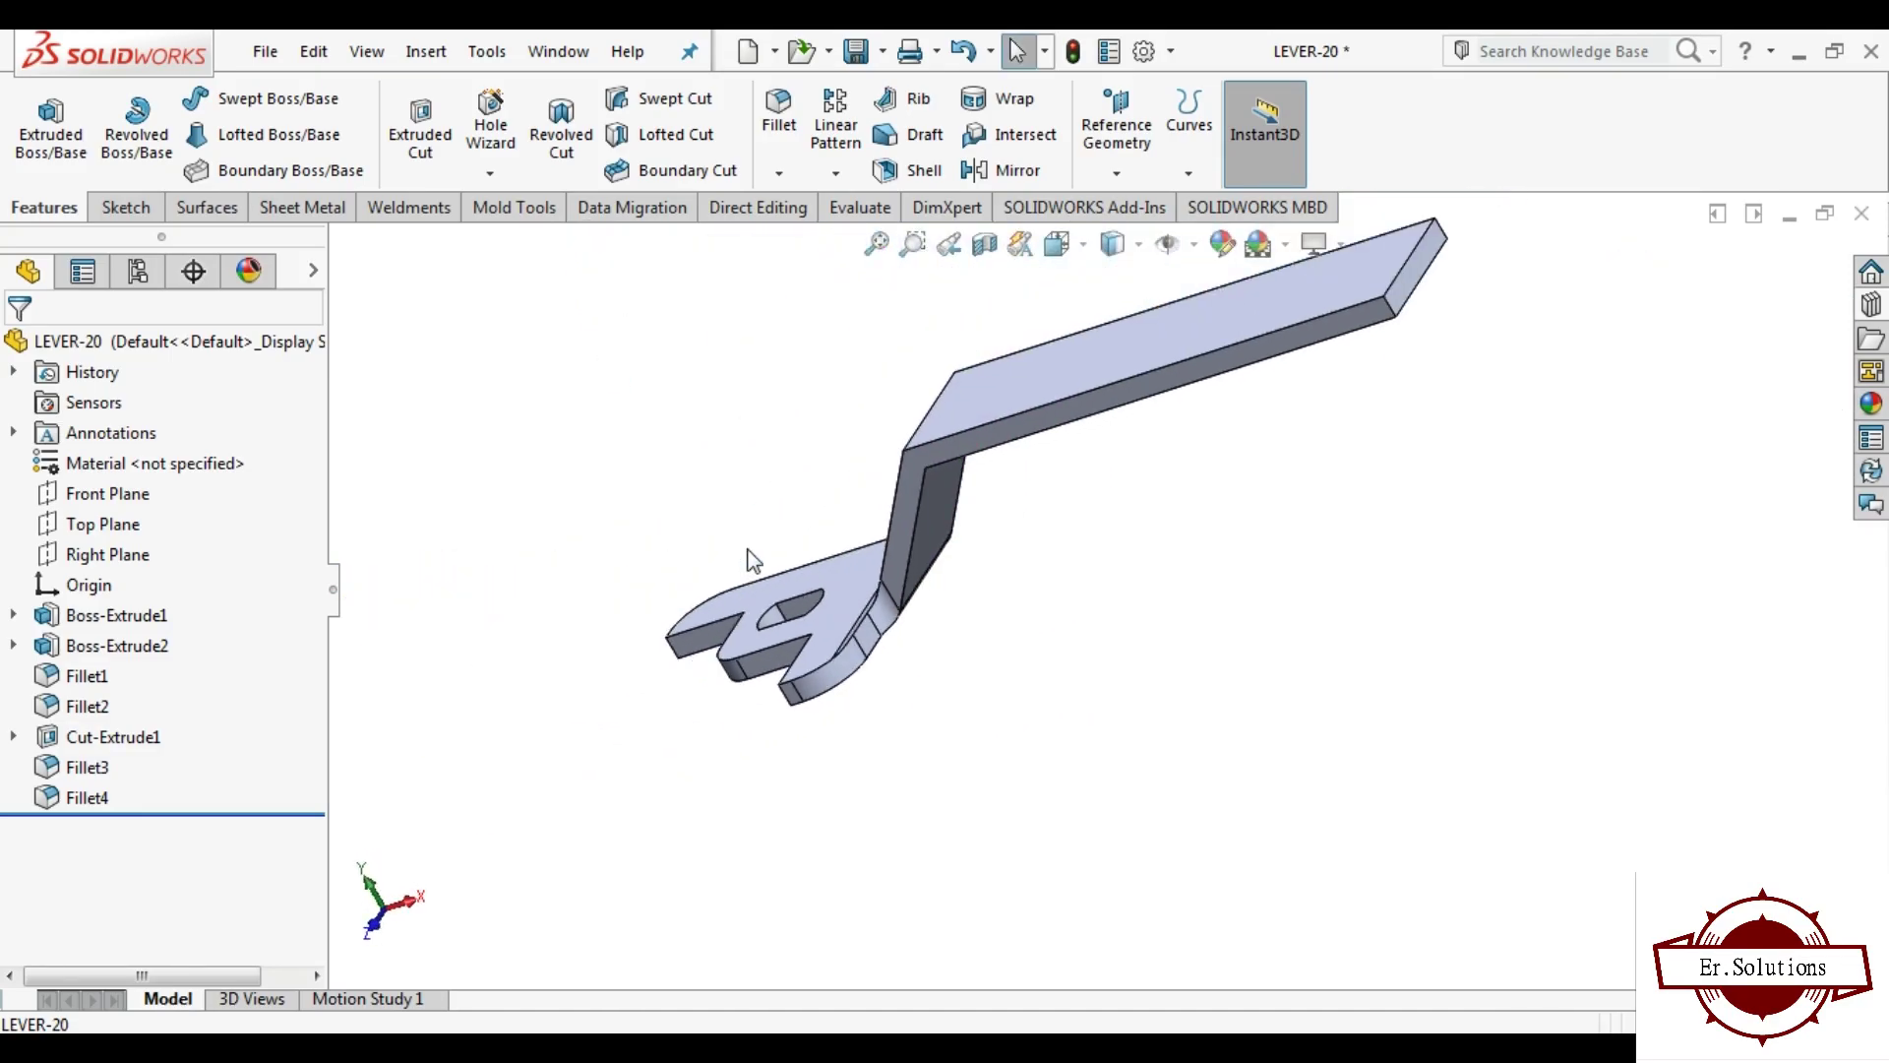
Step: Select the two upper bend edges where the slanted section meets the handle for a fillet
click(779, 113)
middle_drag(1042, 632, 984, 484)
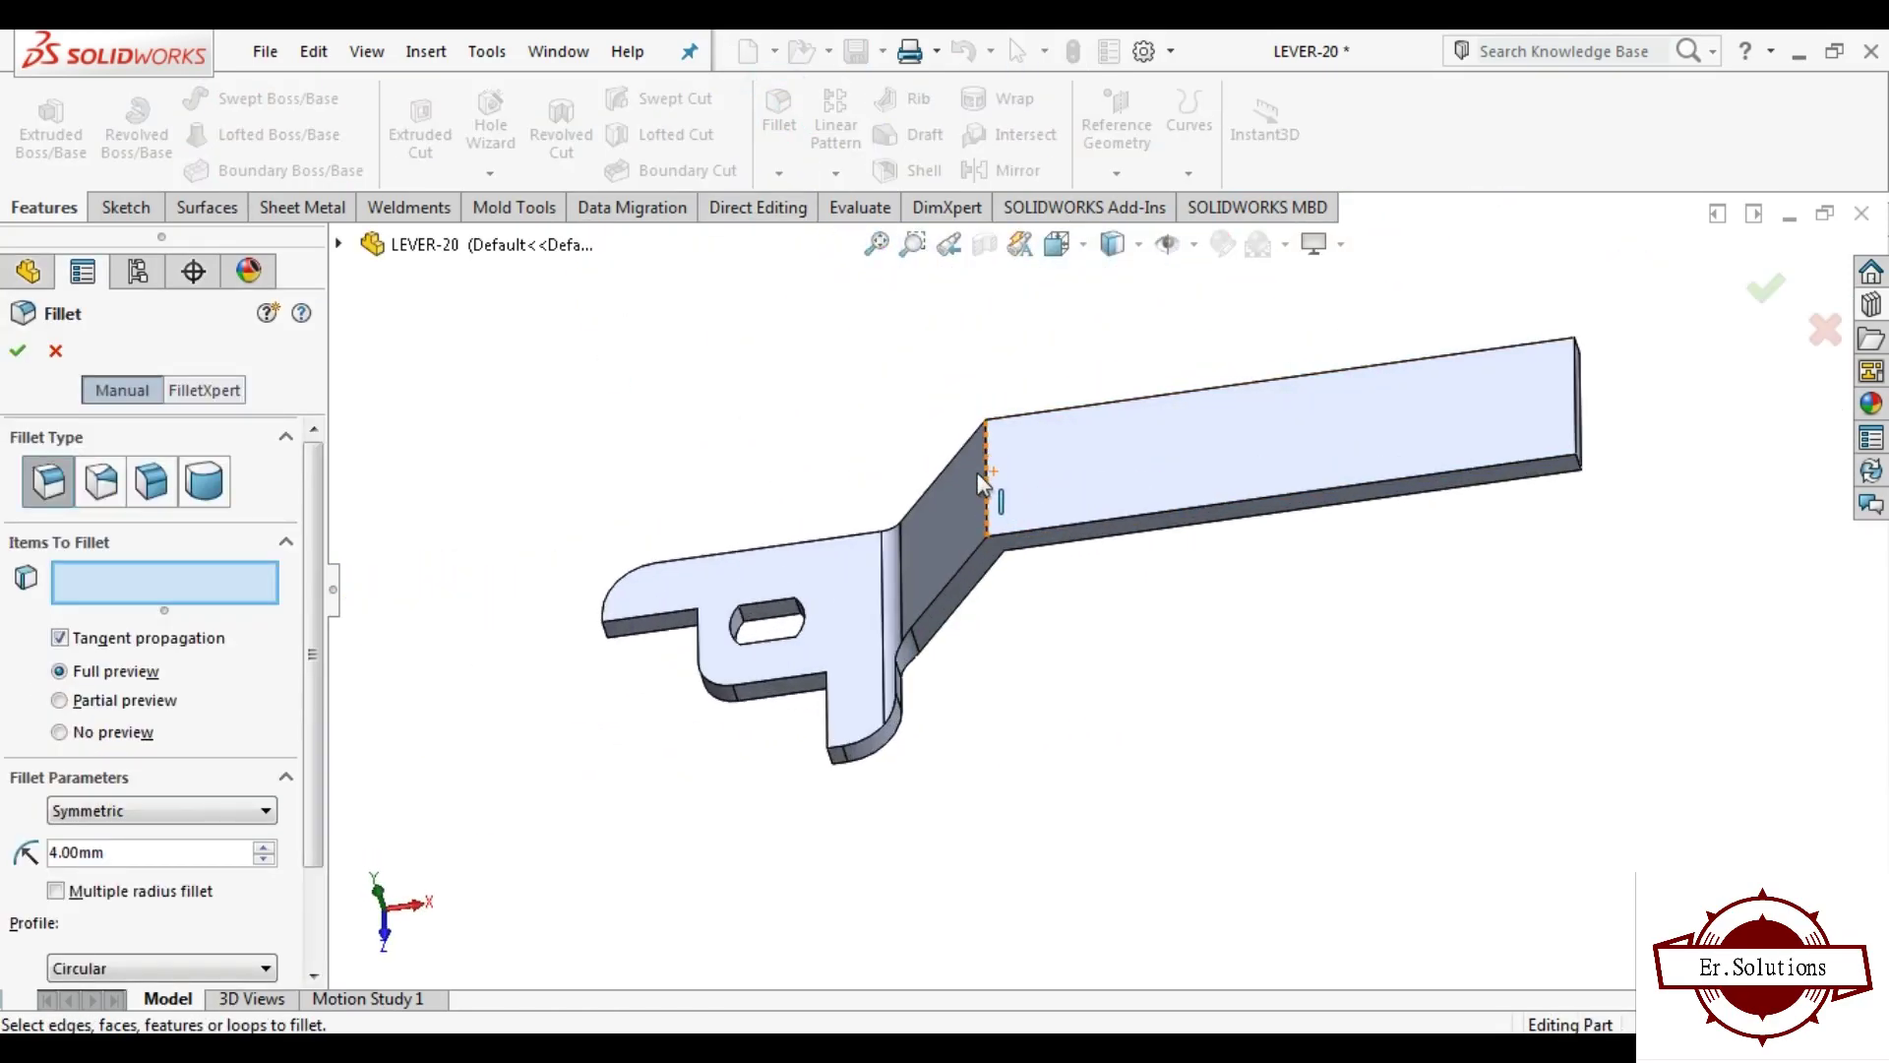
click(989, 489)
mouse_move(983, 650)
middle_down()
mouse_move(1043, 562)
mouse_move(1073, 606)
mouse_move(1167, 563)
mouse_move(885, 551)
middle_up()
click(1118, 581)
click(1066, 600)
click(827, 563)
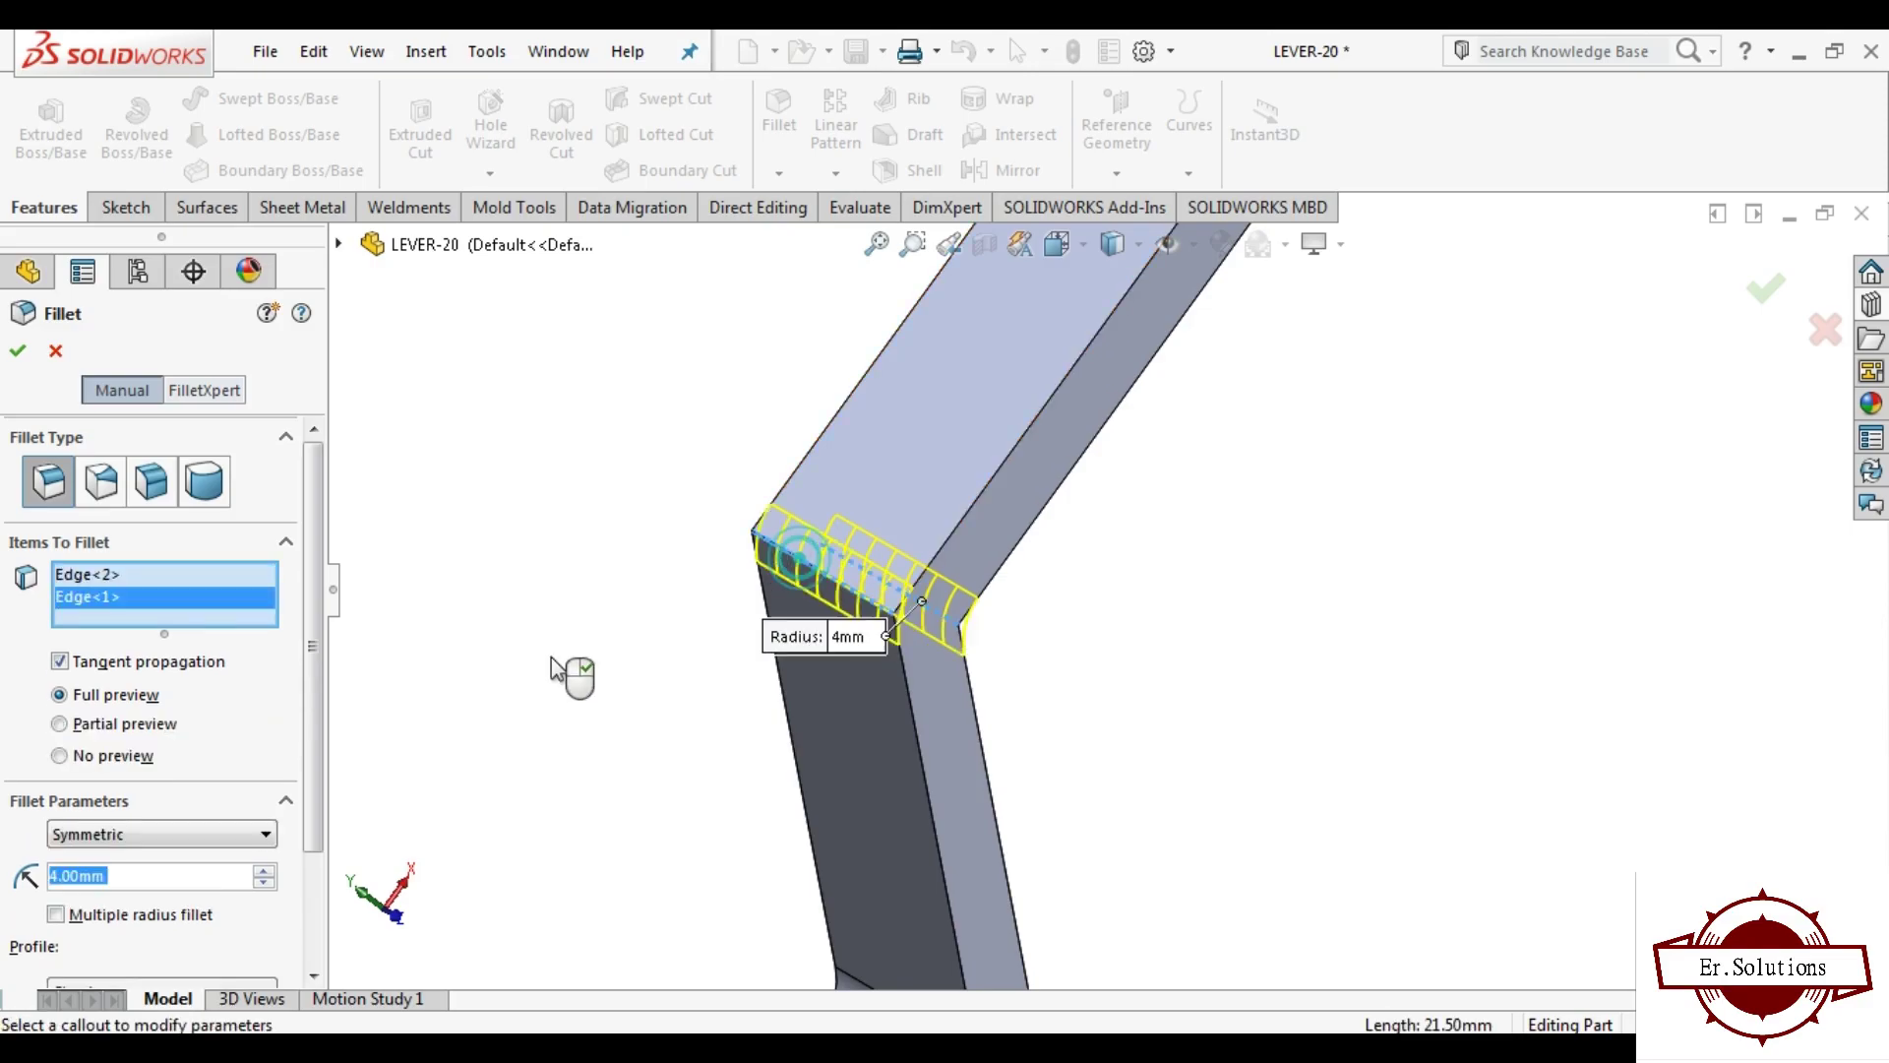
Step: Set the upper bend fillet radius to 8 mm and confirm it
text(14)
key(Return)
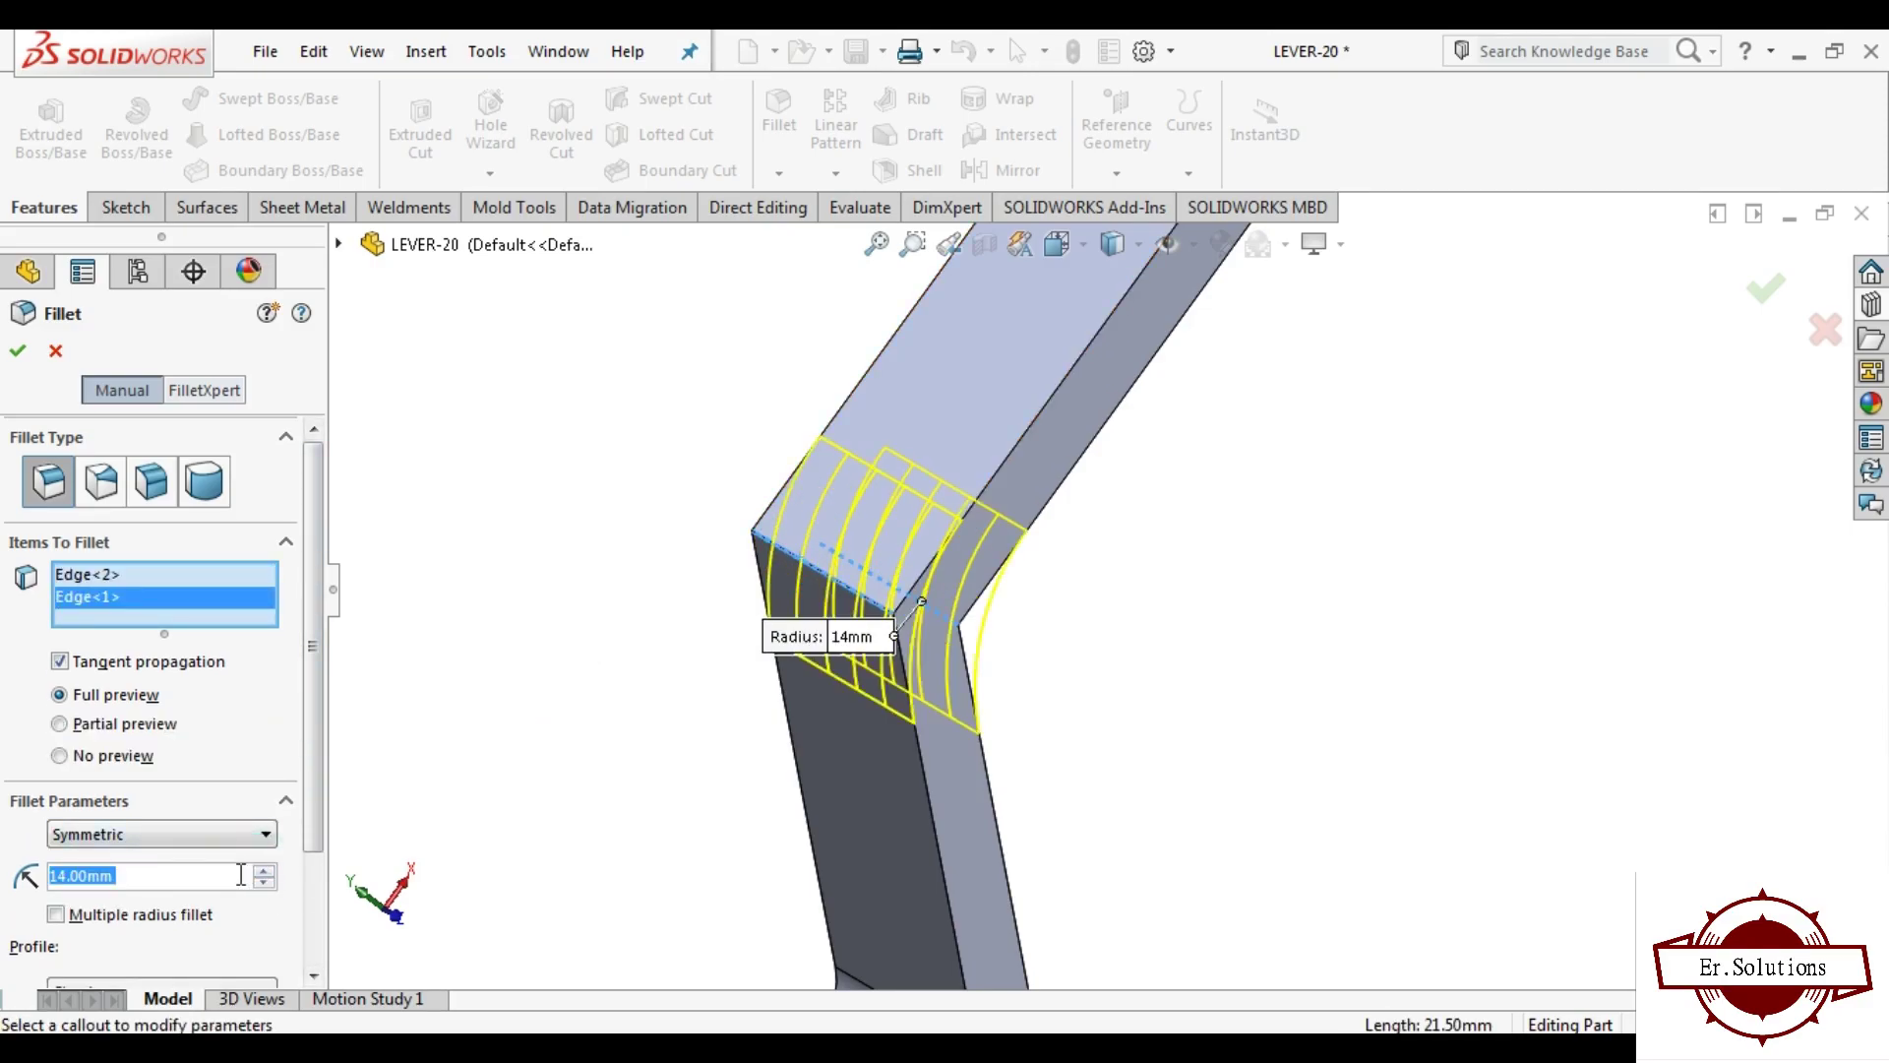
text(8)
key(Return)
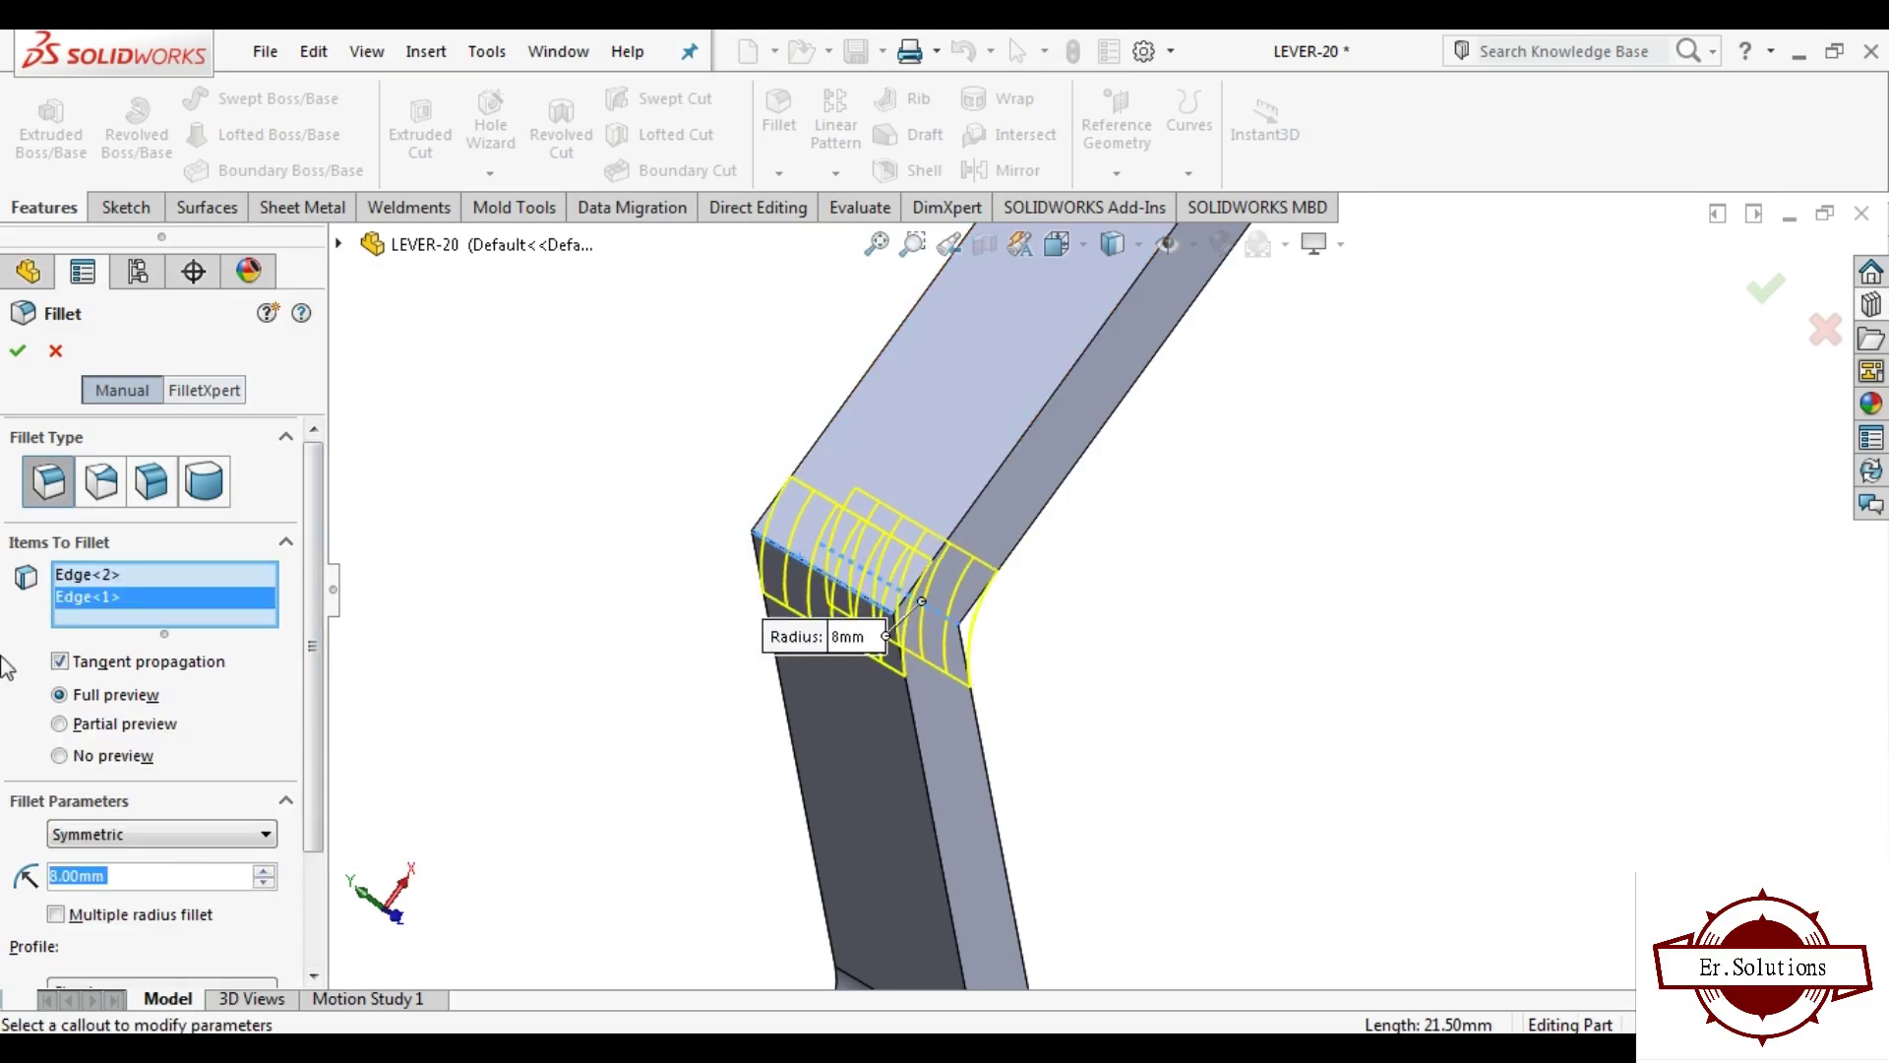
key(z)
key(z)
key(z)
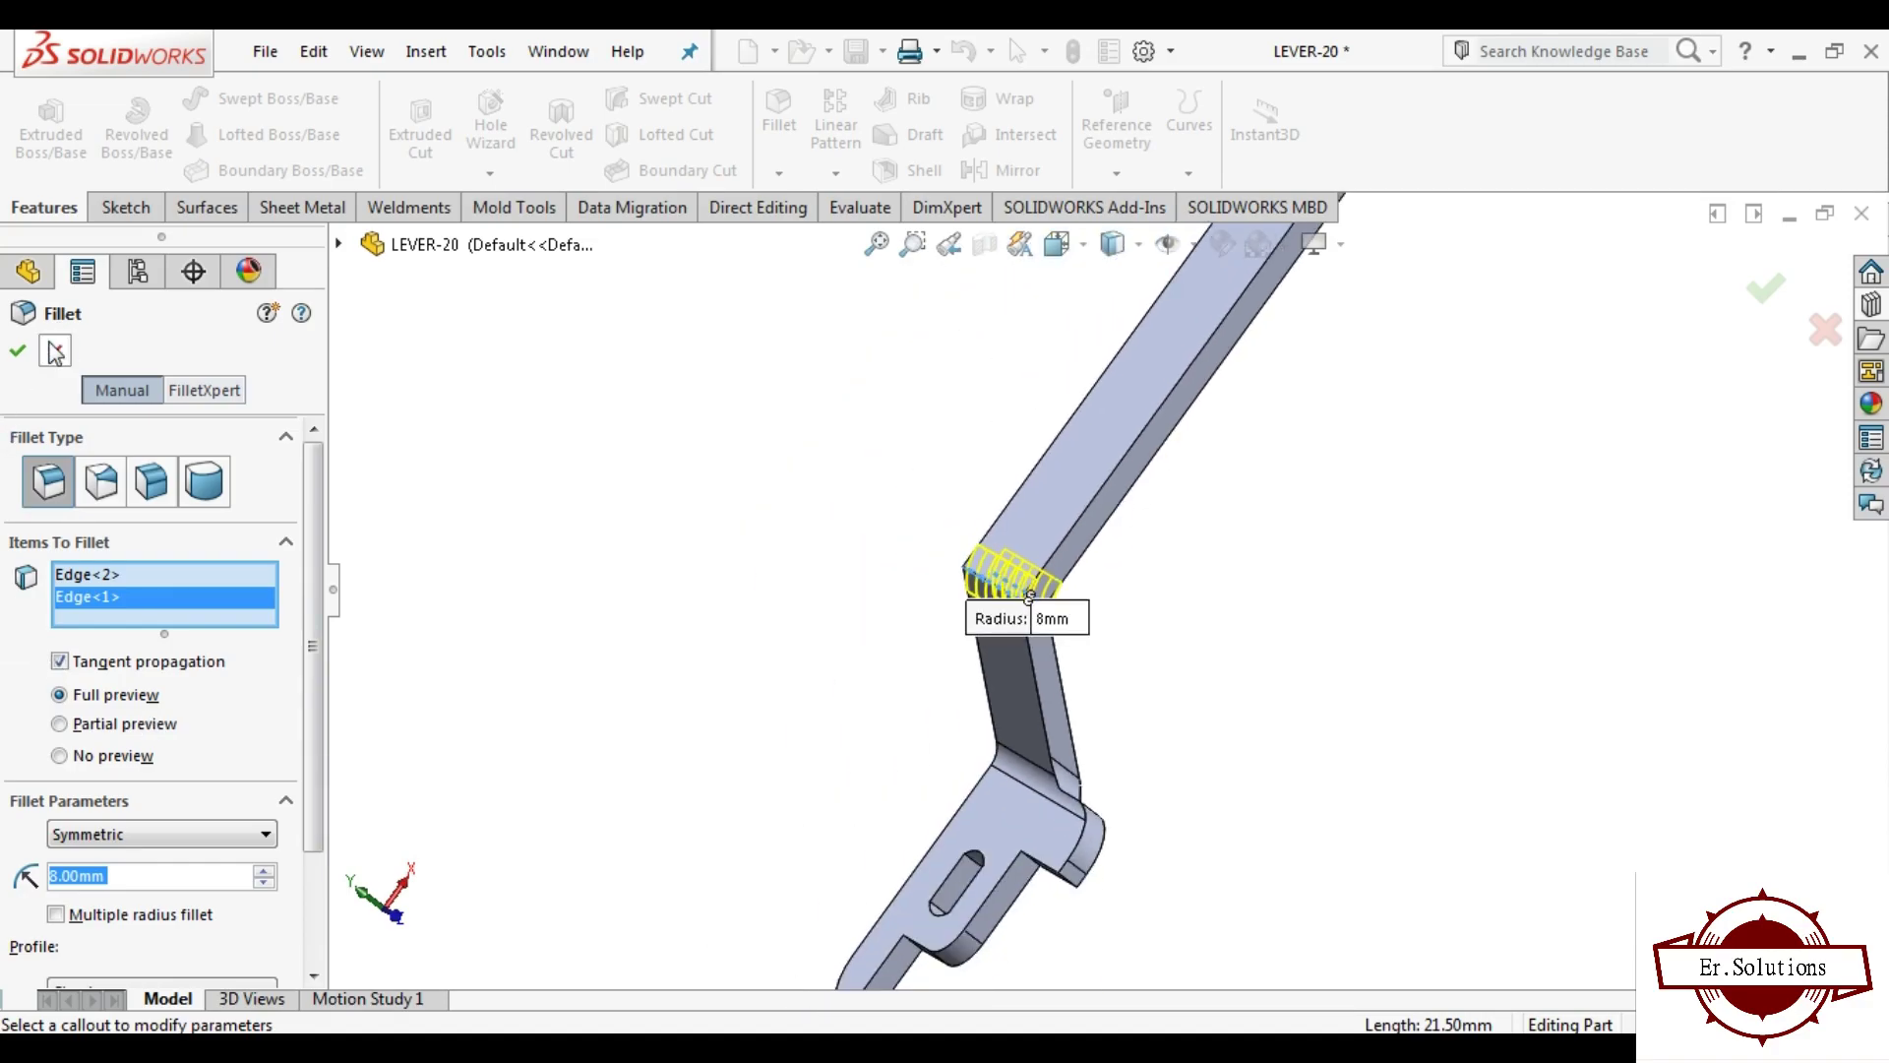
click(16, 351)
mouse_move(570, 543)
middle_down()
mouse_move(904, 352)
mouse_move(831, 443)
middle_up()
Step: Select the two corner edges at the handle's free end for a fillet
click(779, 113)
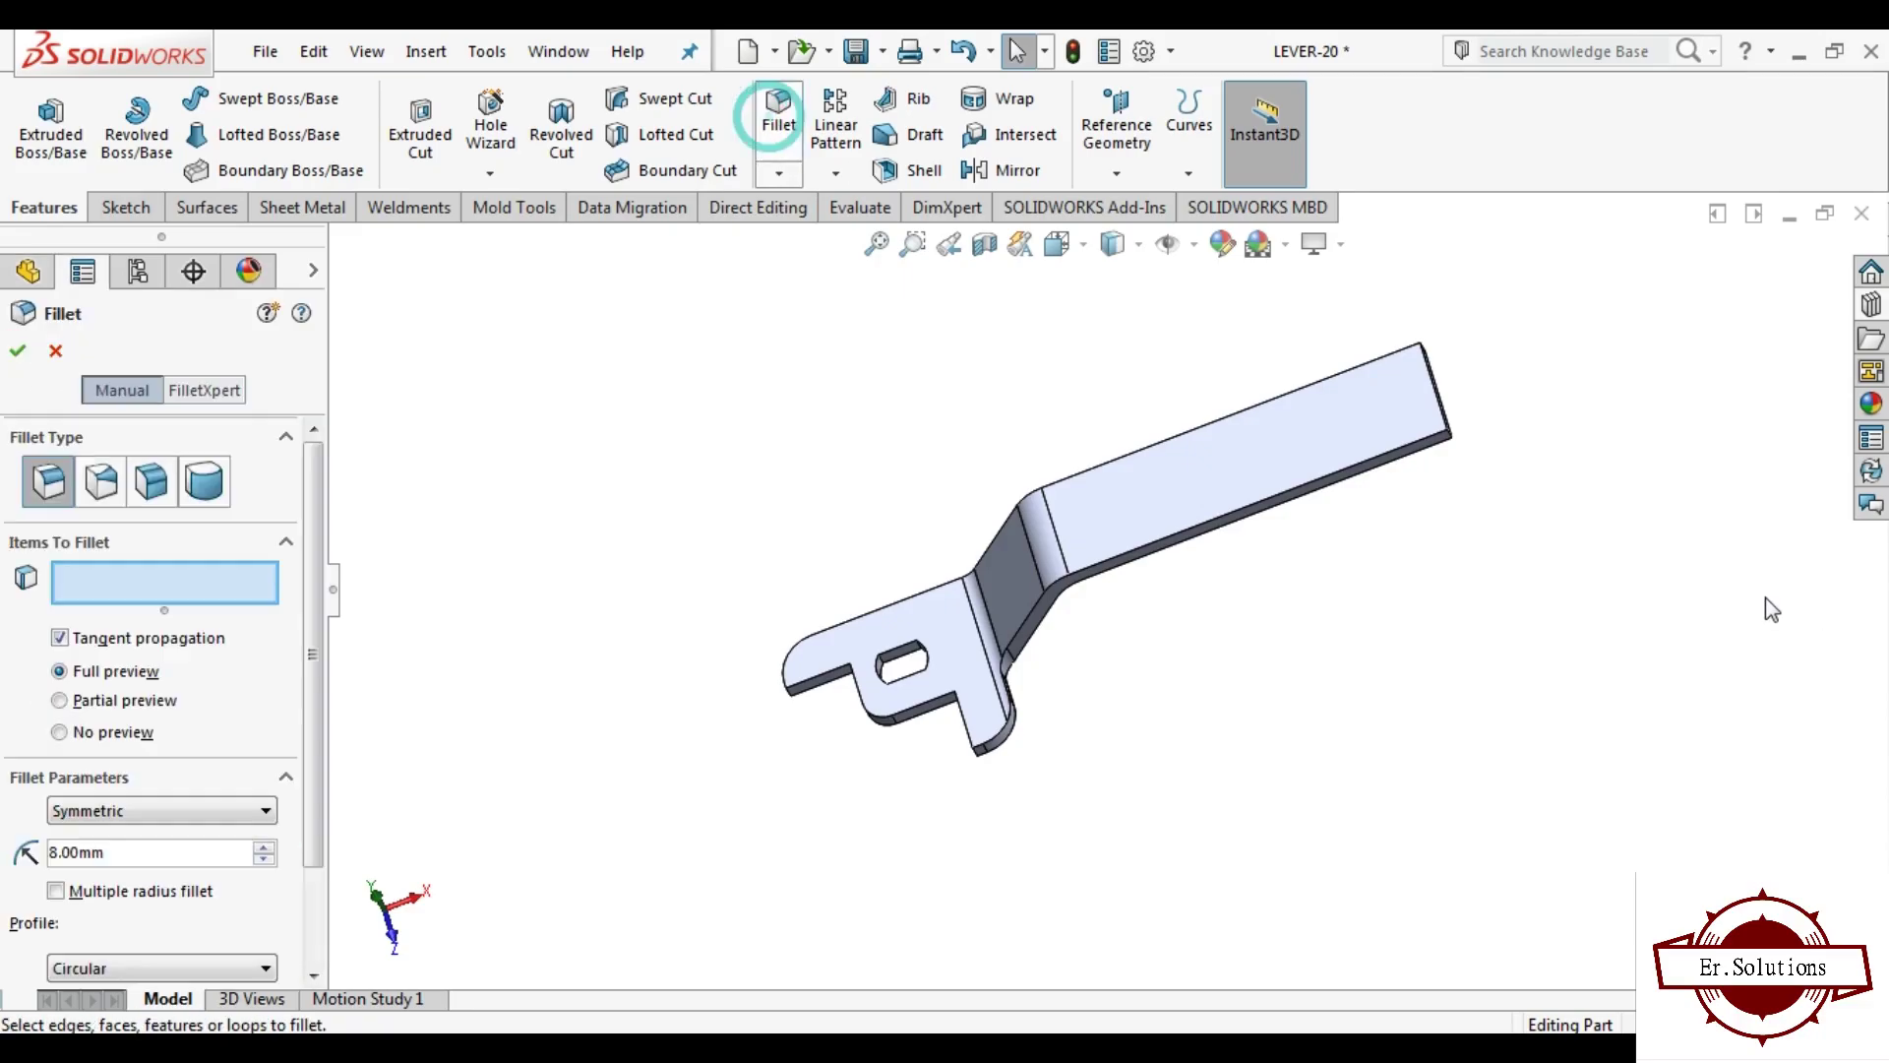
mouse_move(1131, 344)
middle_down()
mouse_move(1458, 495)
mouse_move(961, 312)
mouse_move(846, 506)
middle_up()
click(866, 300)
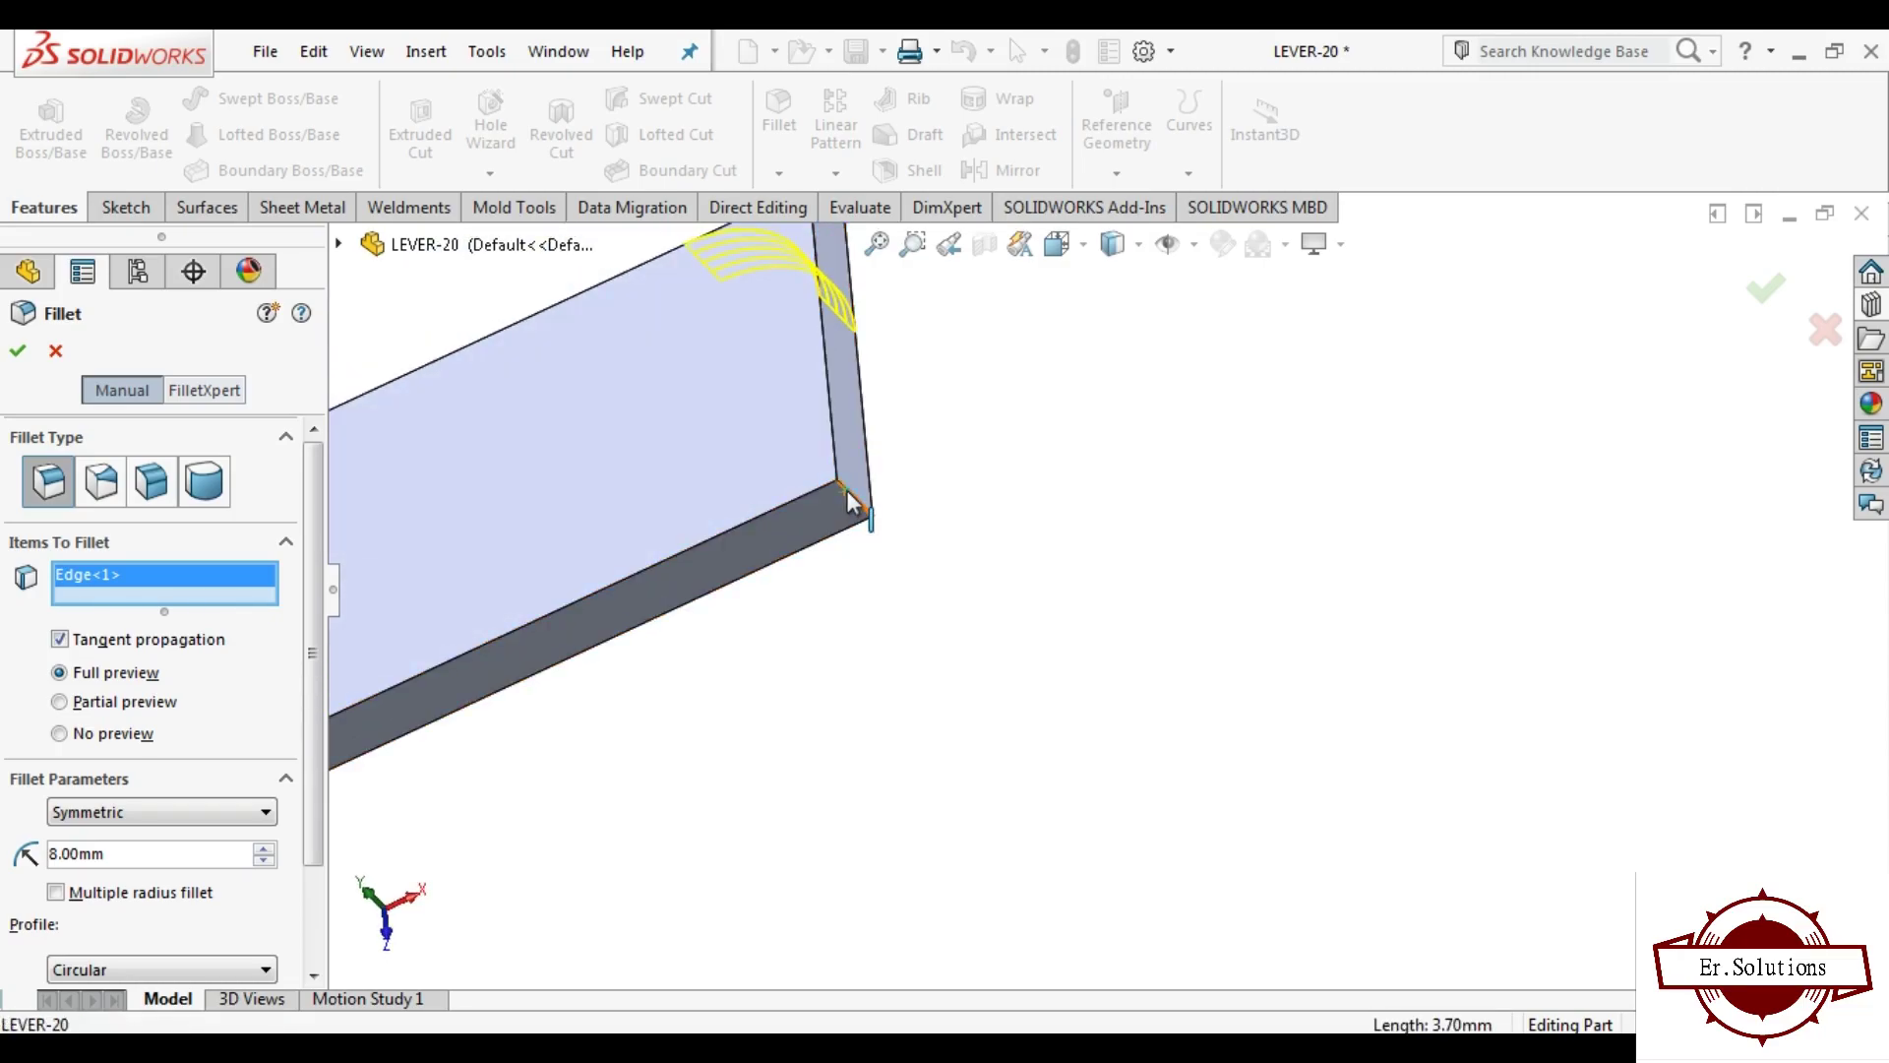
click(844, 500)
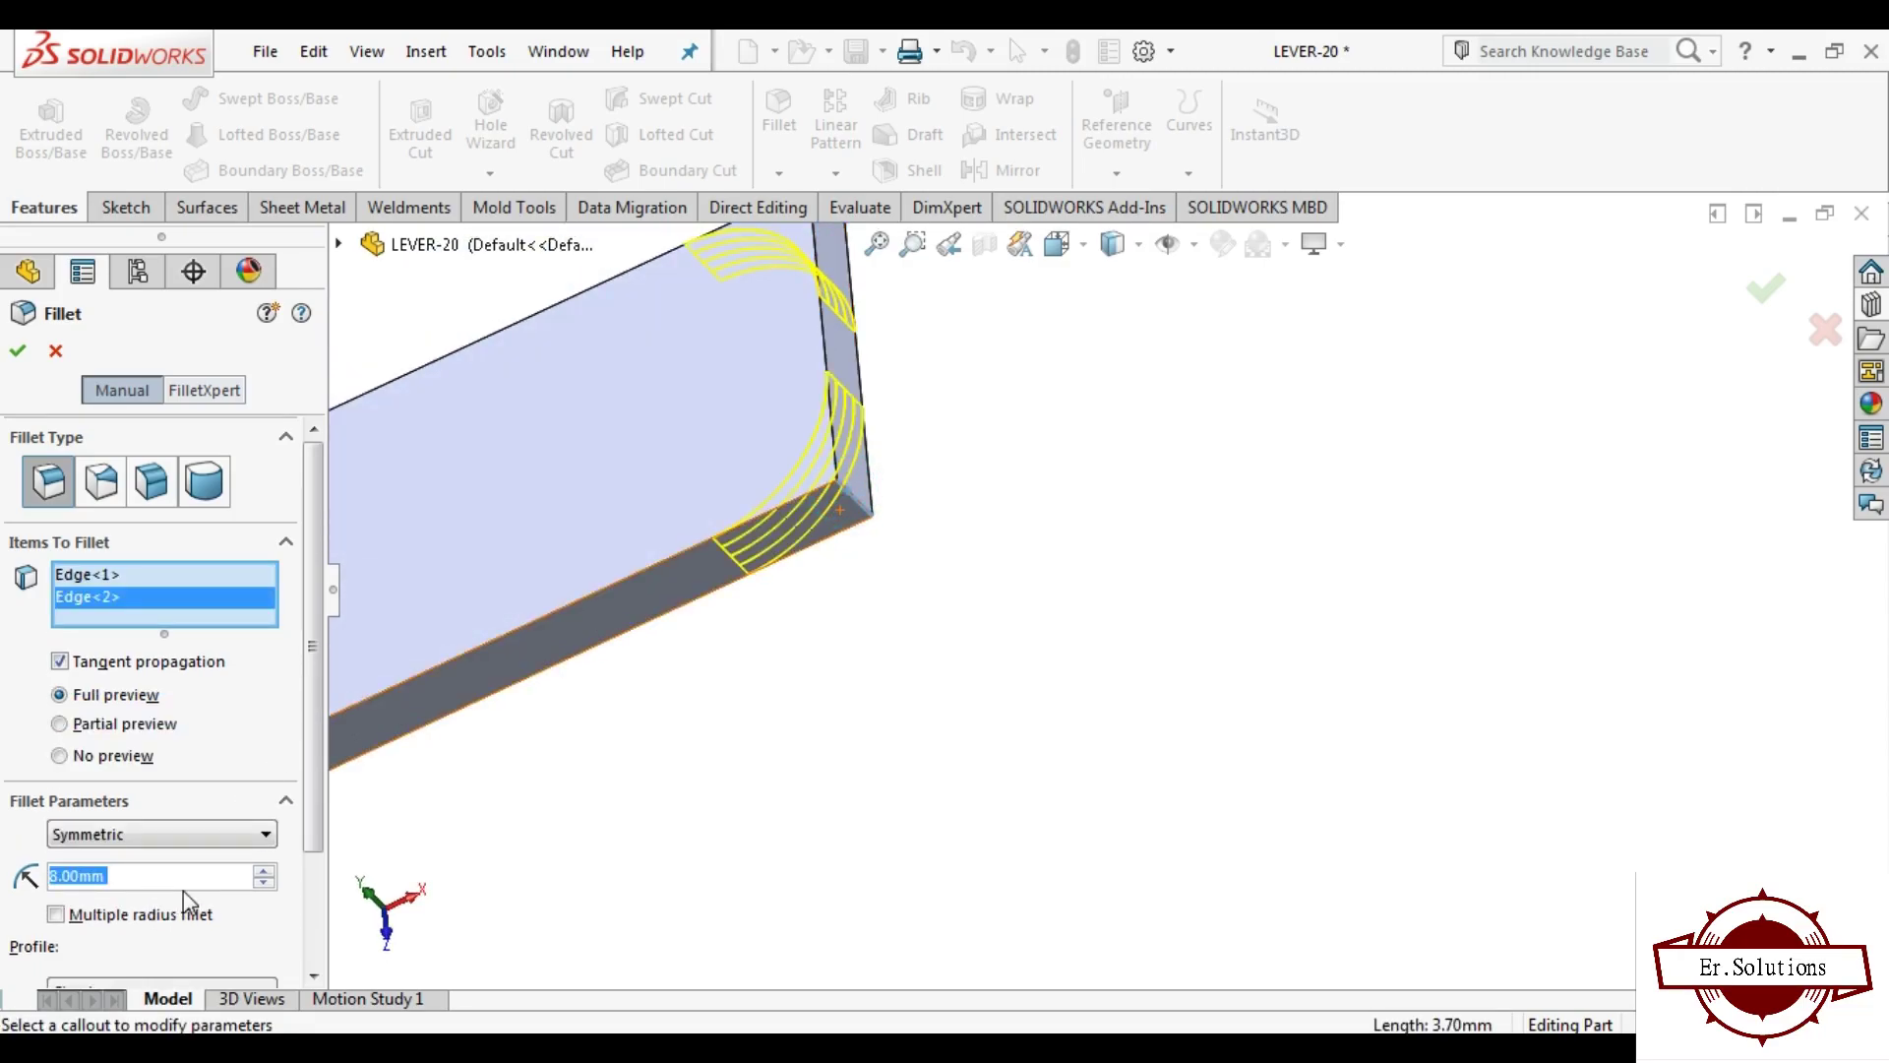
Step: Set the handle-end fillet radius to 11 mm and confirm it
text(9)
key(Return)
text(10)
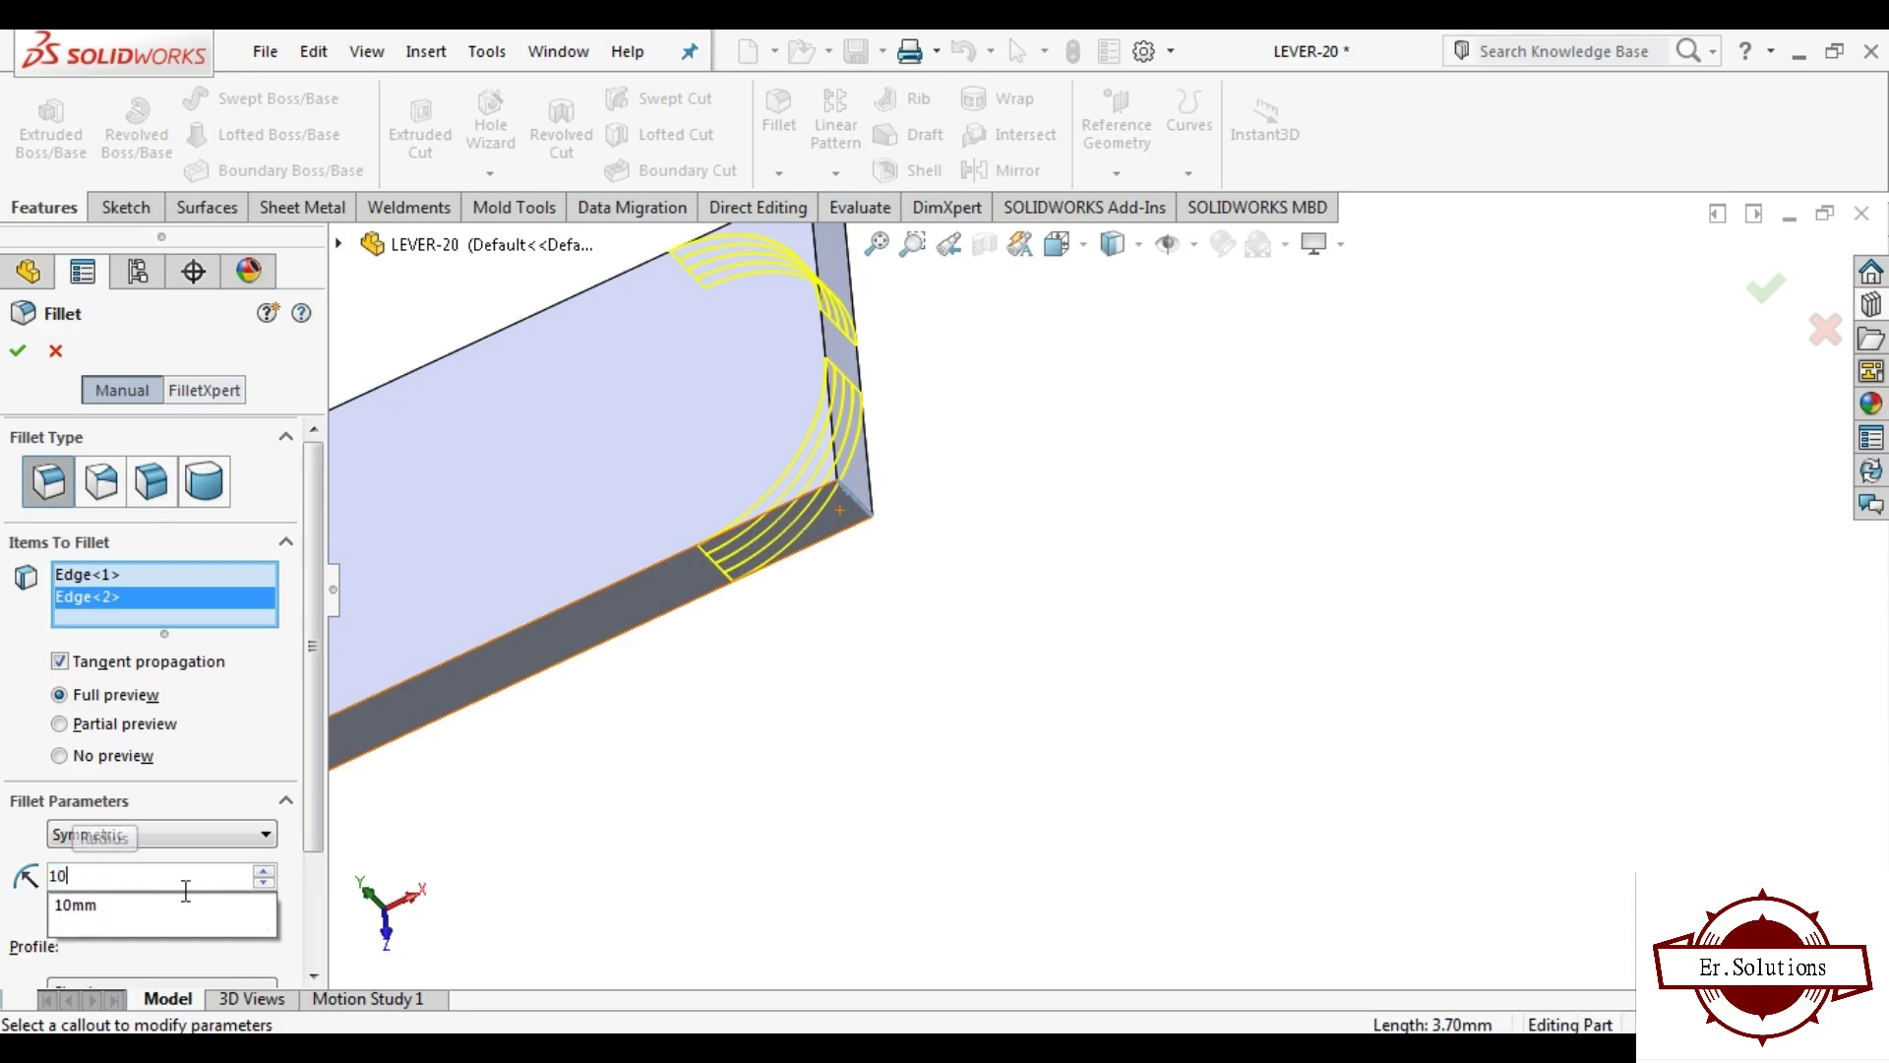
key(Return)
text(11)
key(Return)
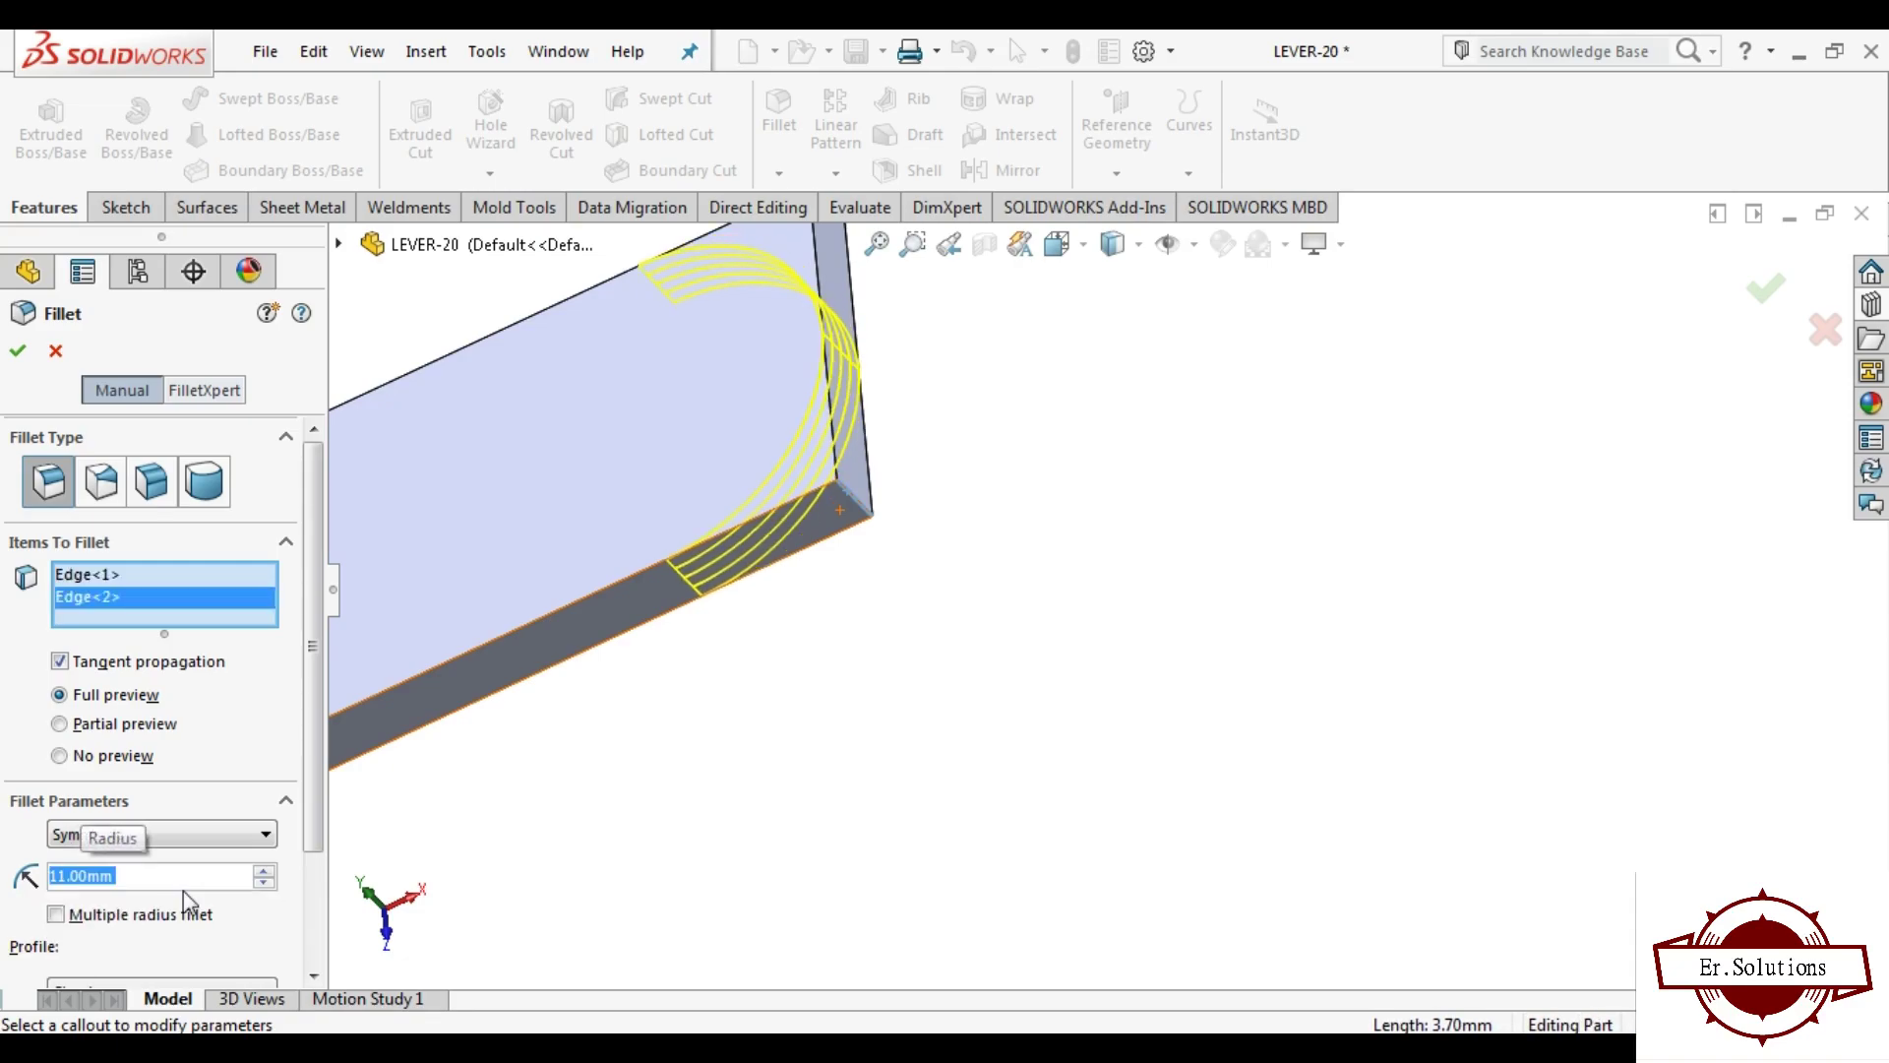
key(ctrl+8)
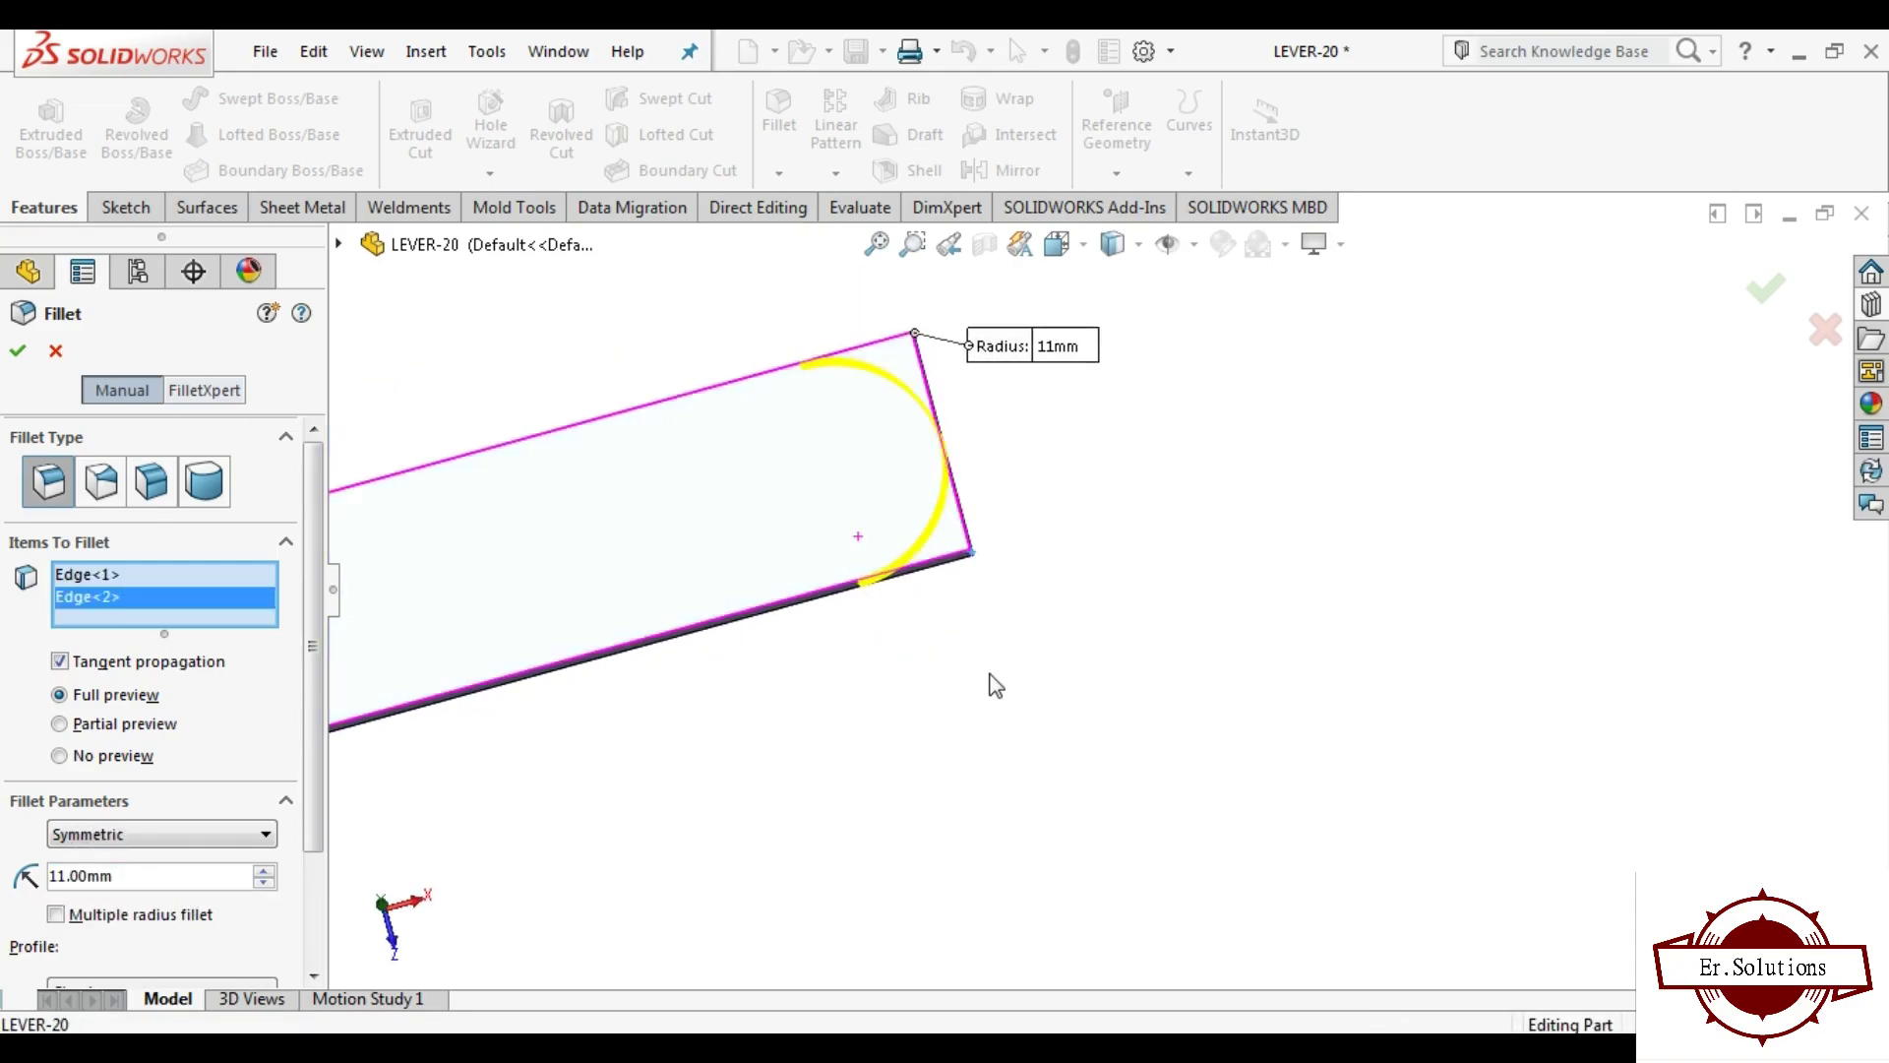
click(1764, 292)
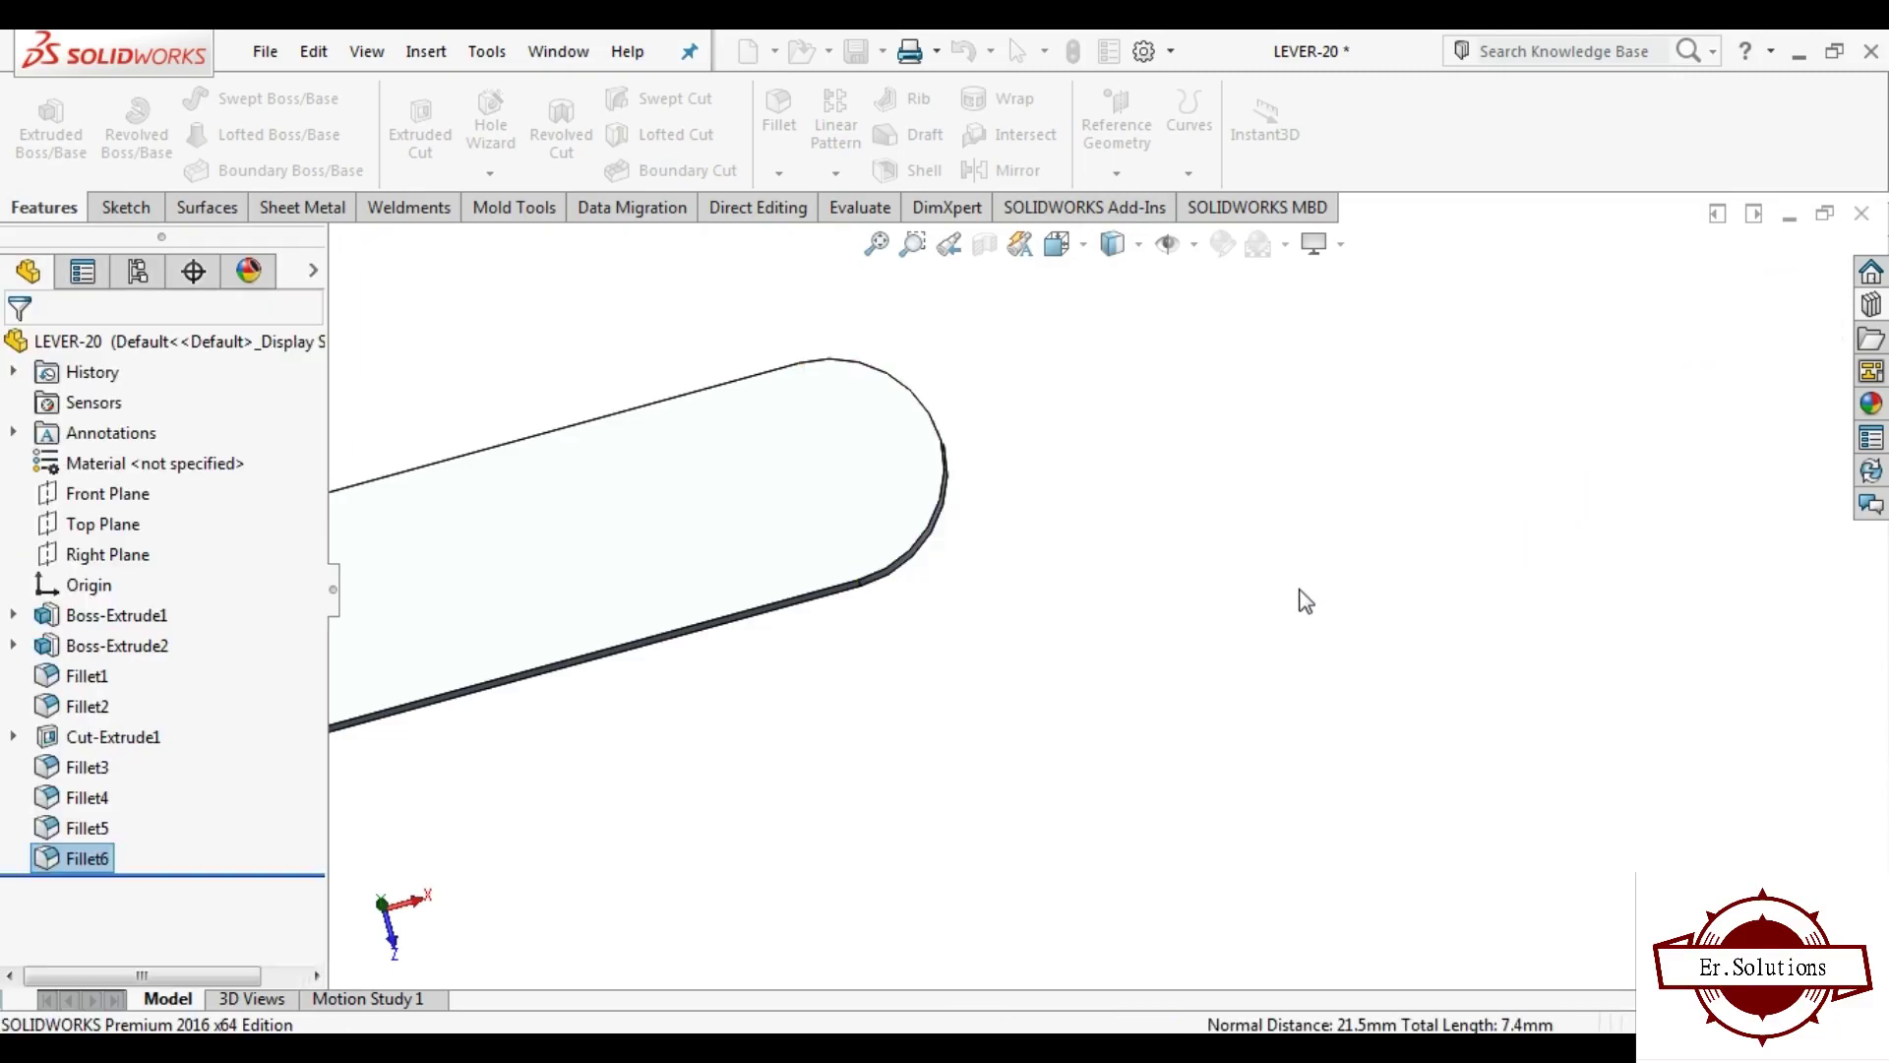
key(f)
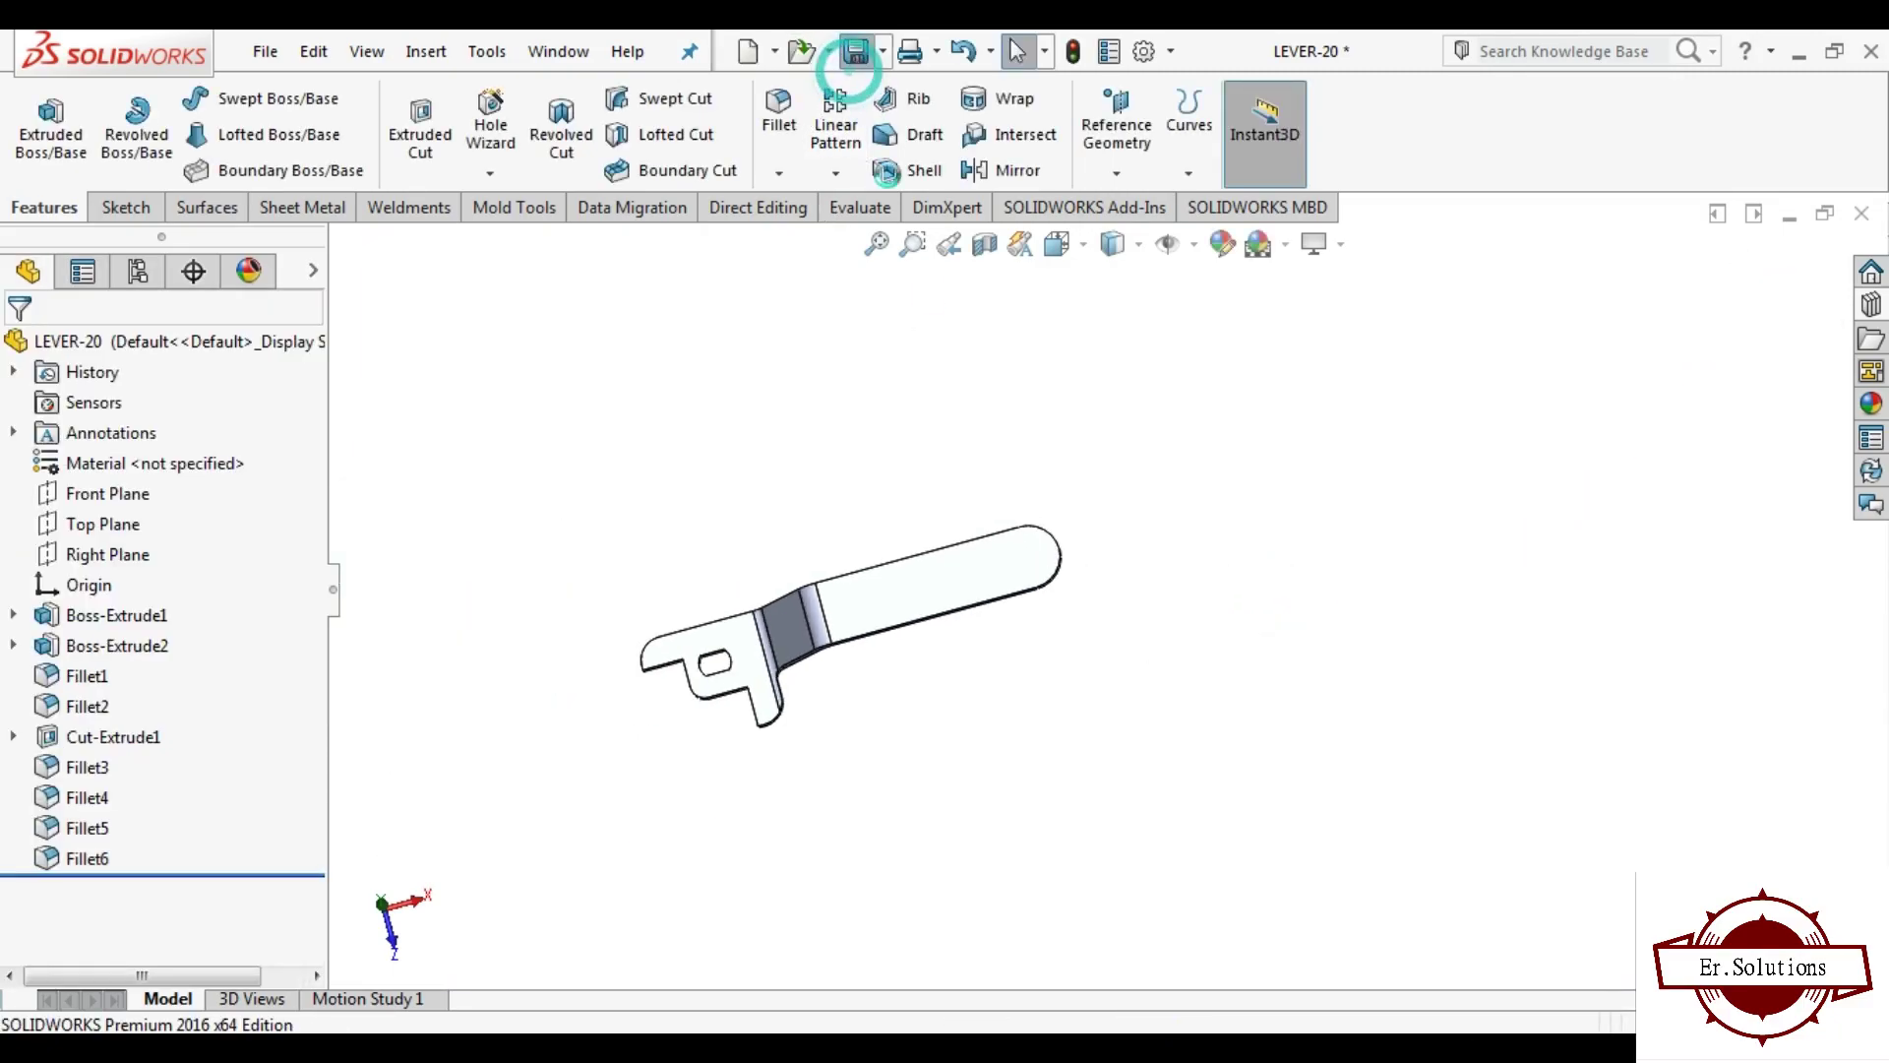
Step: Save the lever part
click(854, 57)
mouse_move(952, 706)
middle_down()
mouse_move(856, 536)
mouse_move(820, 656)
mouse_move(800, 641)
middle_up()
scroll(852, 695, down, 2)
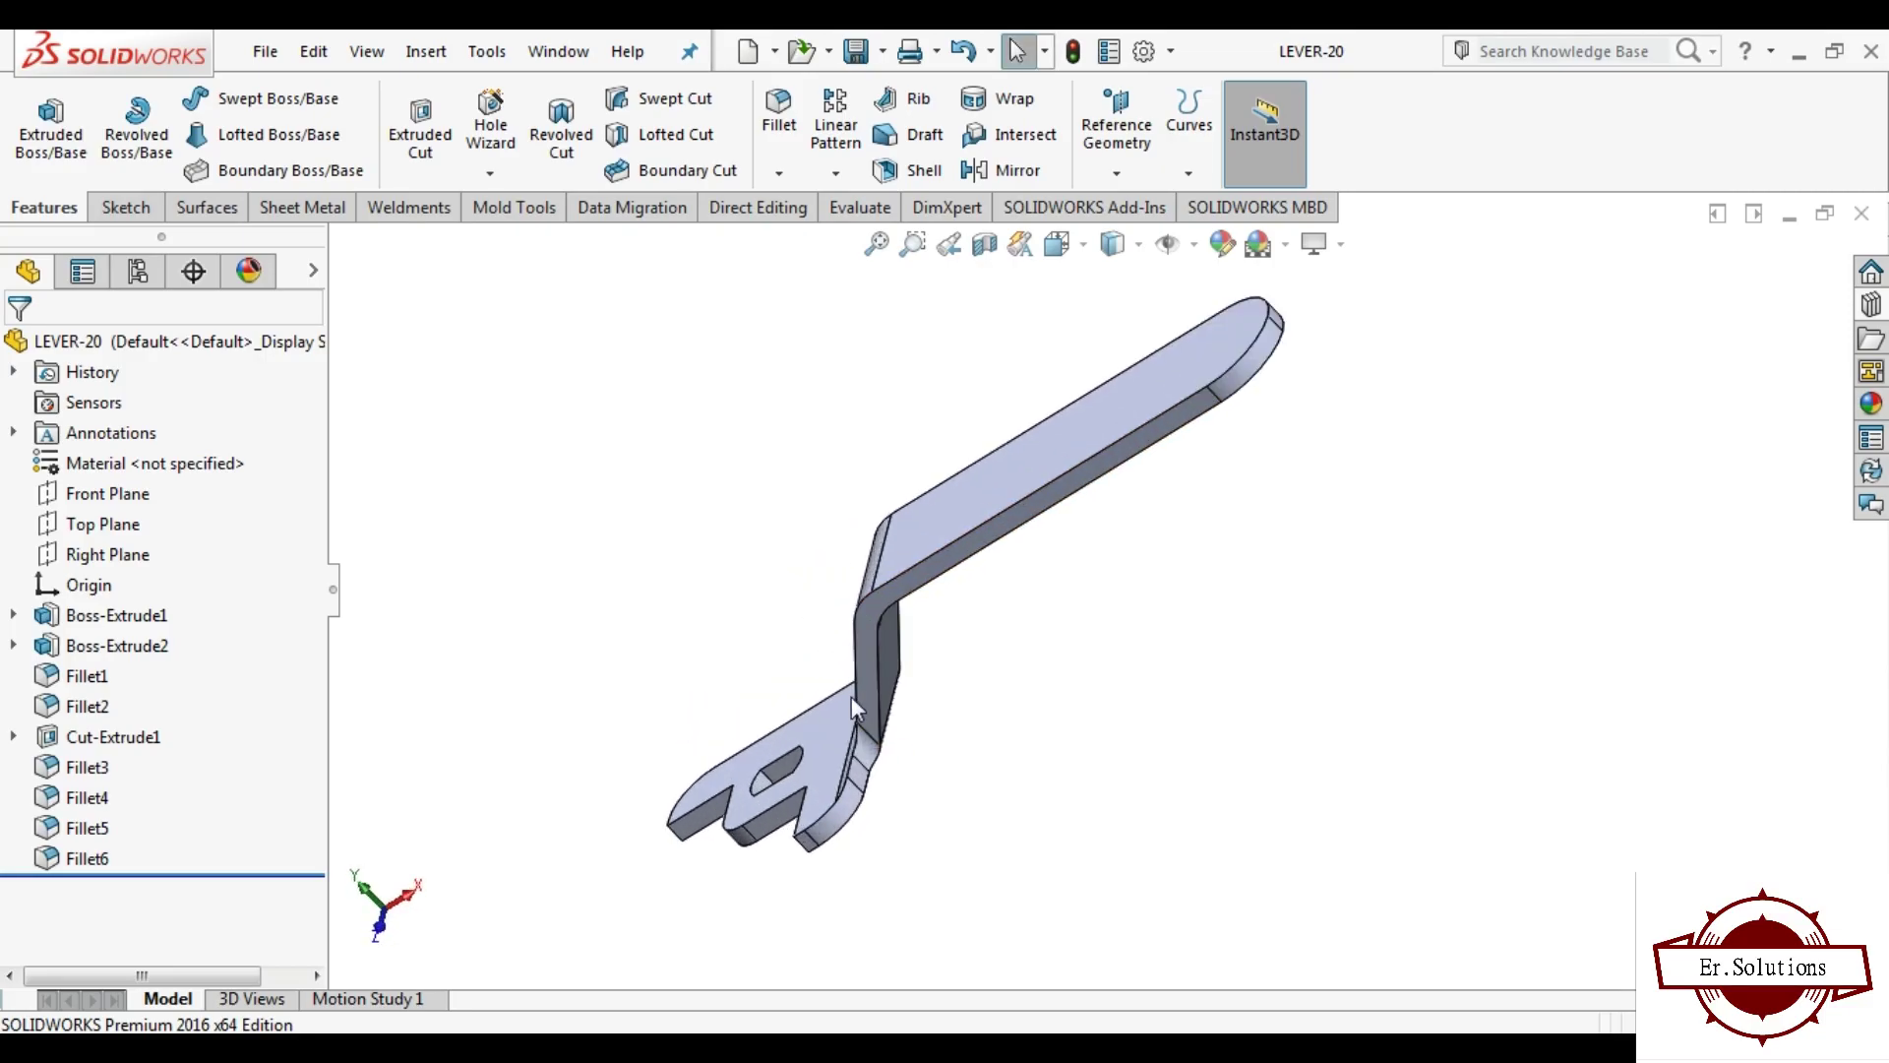
click(99, 498)
Step: Start a new sketch on the Front Plane with the Line tool active
click(118, 463)
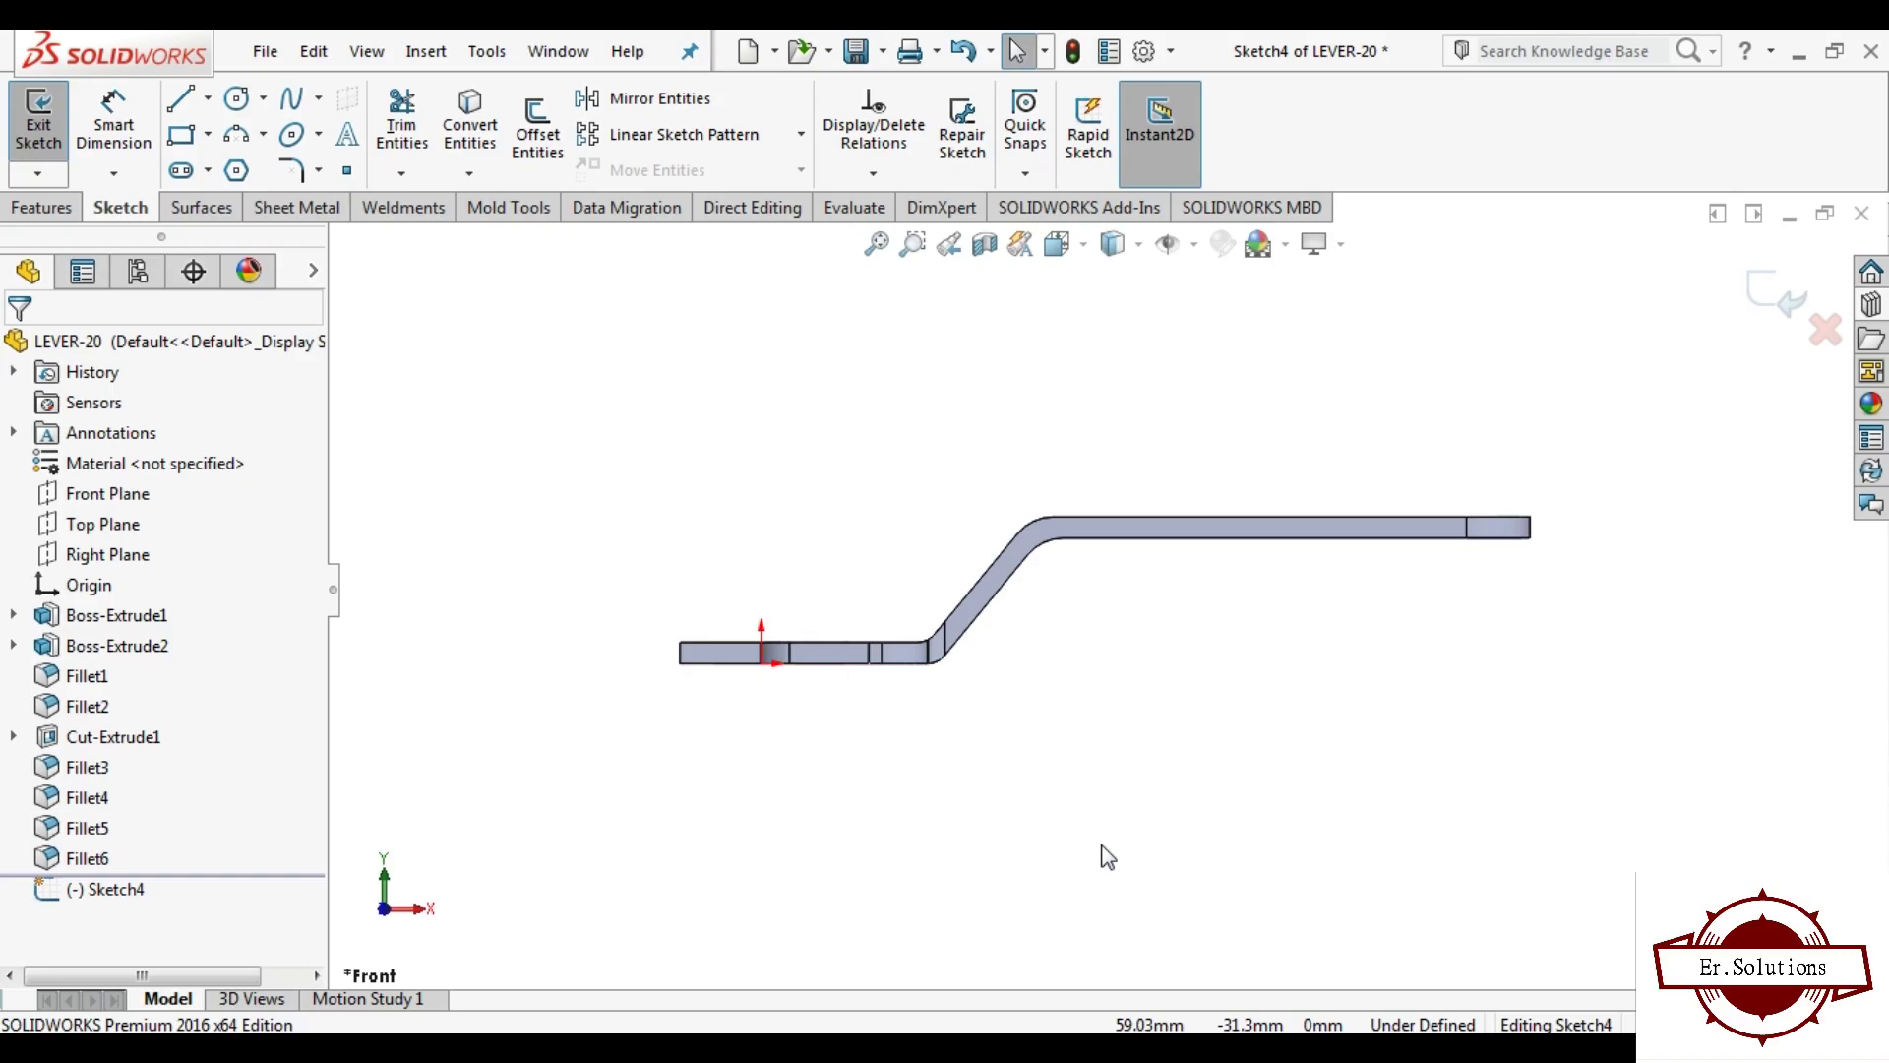
click(177, 102)
scroll(1057, 598, down, 2)
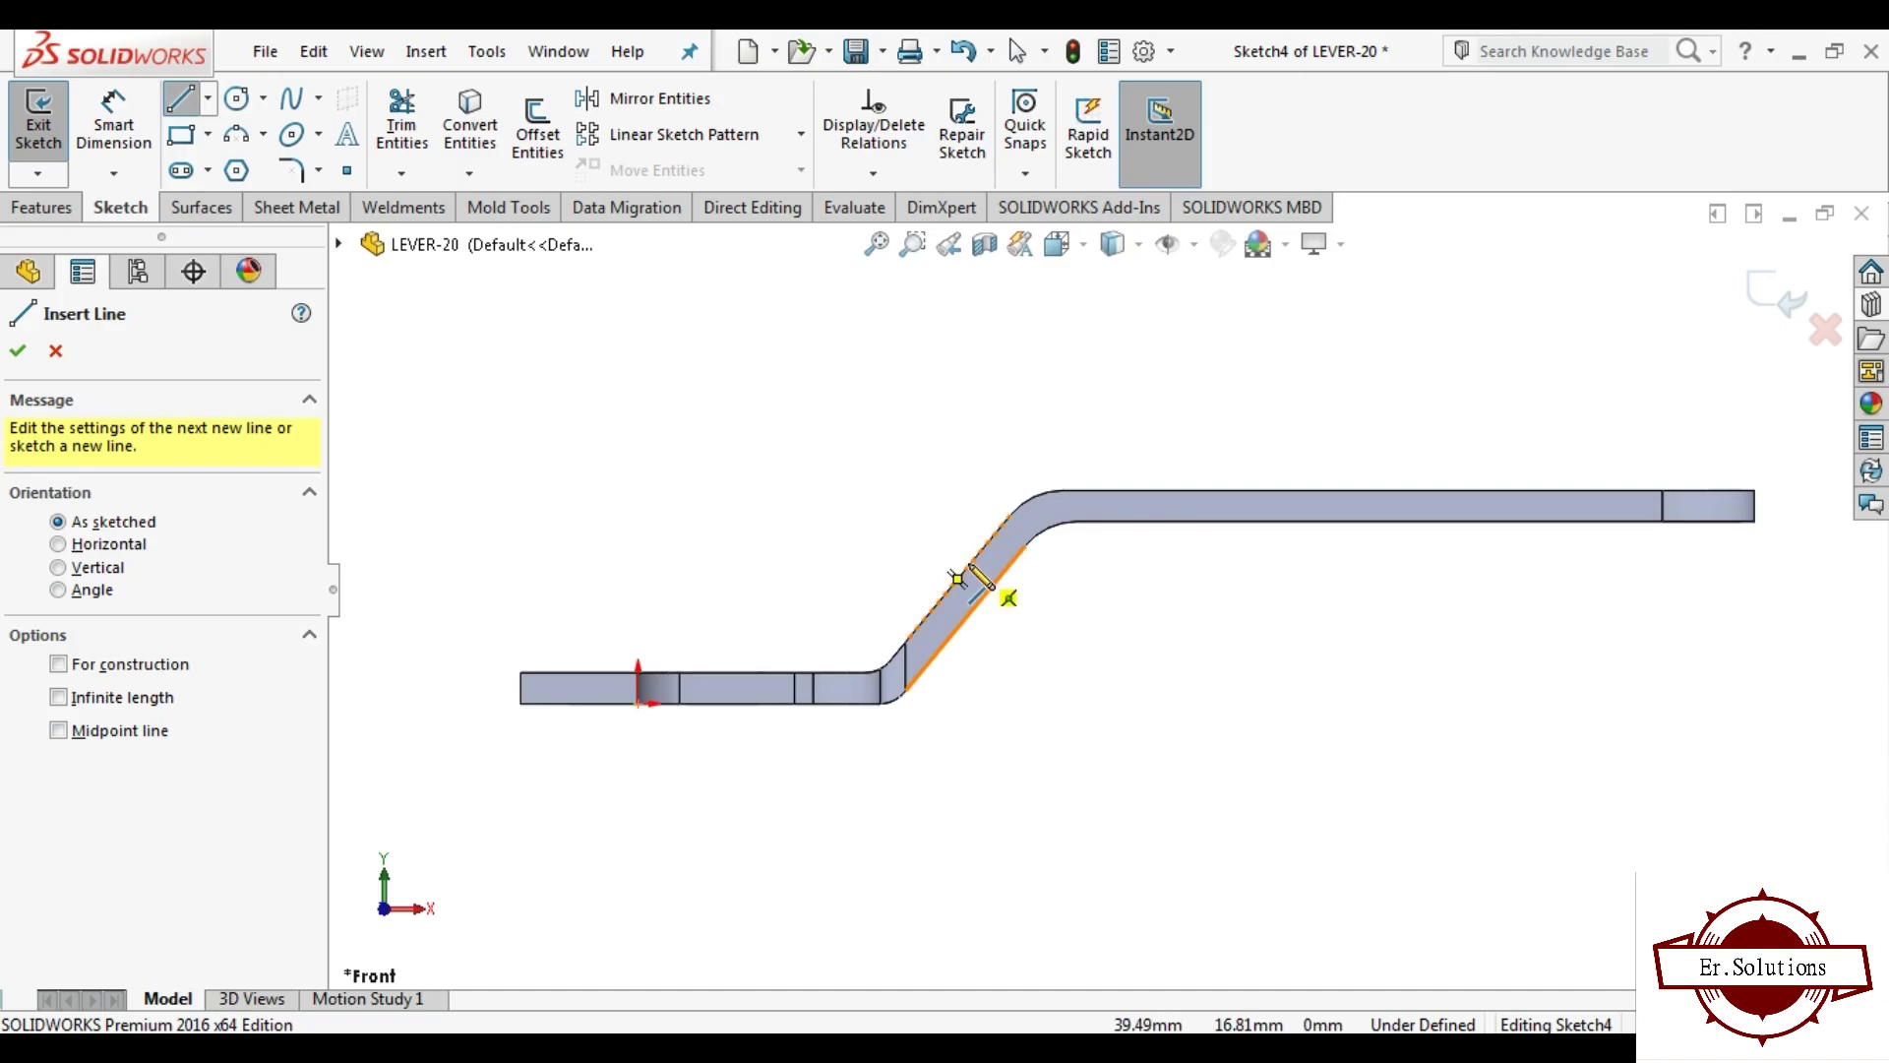
scroll(959, 579, down, 1)
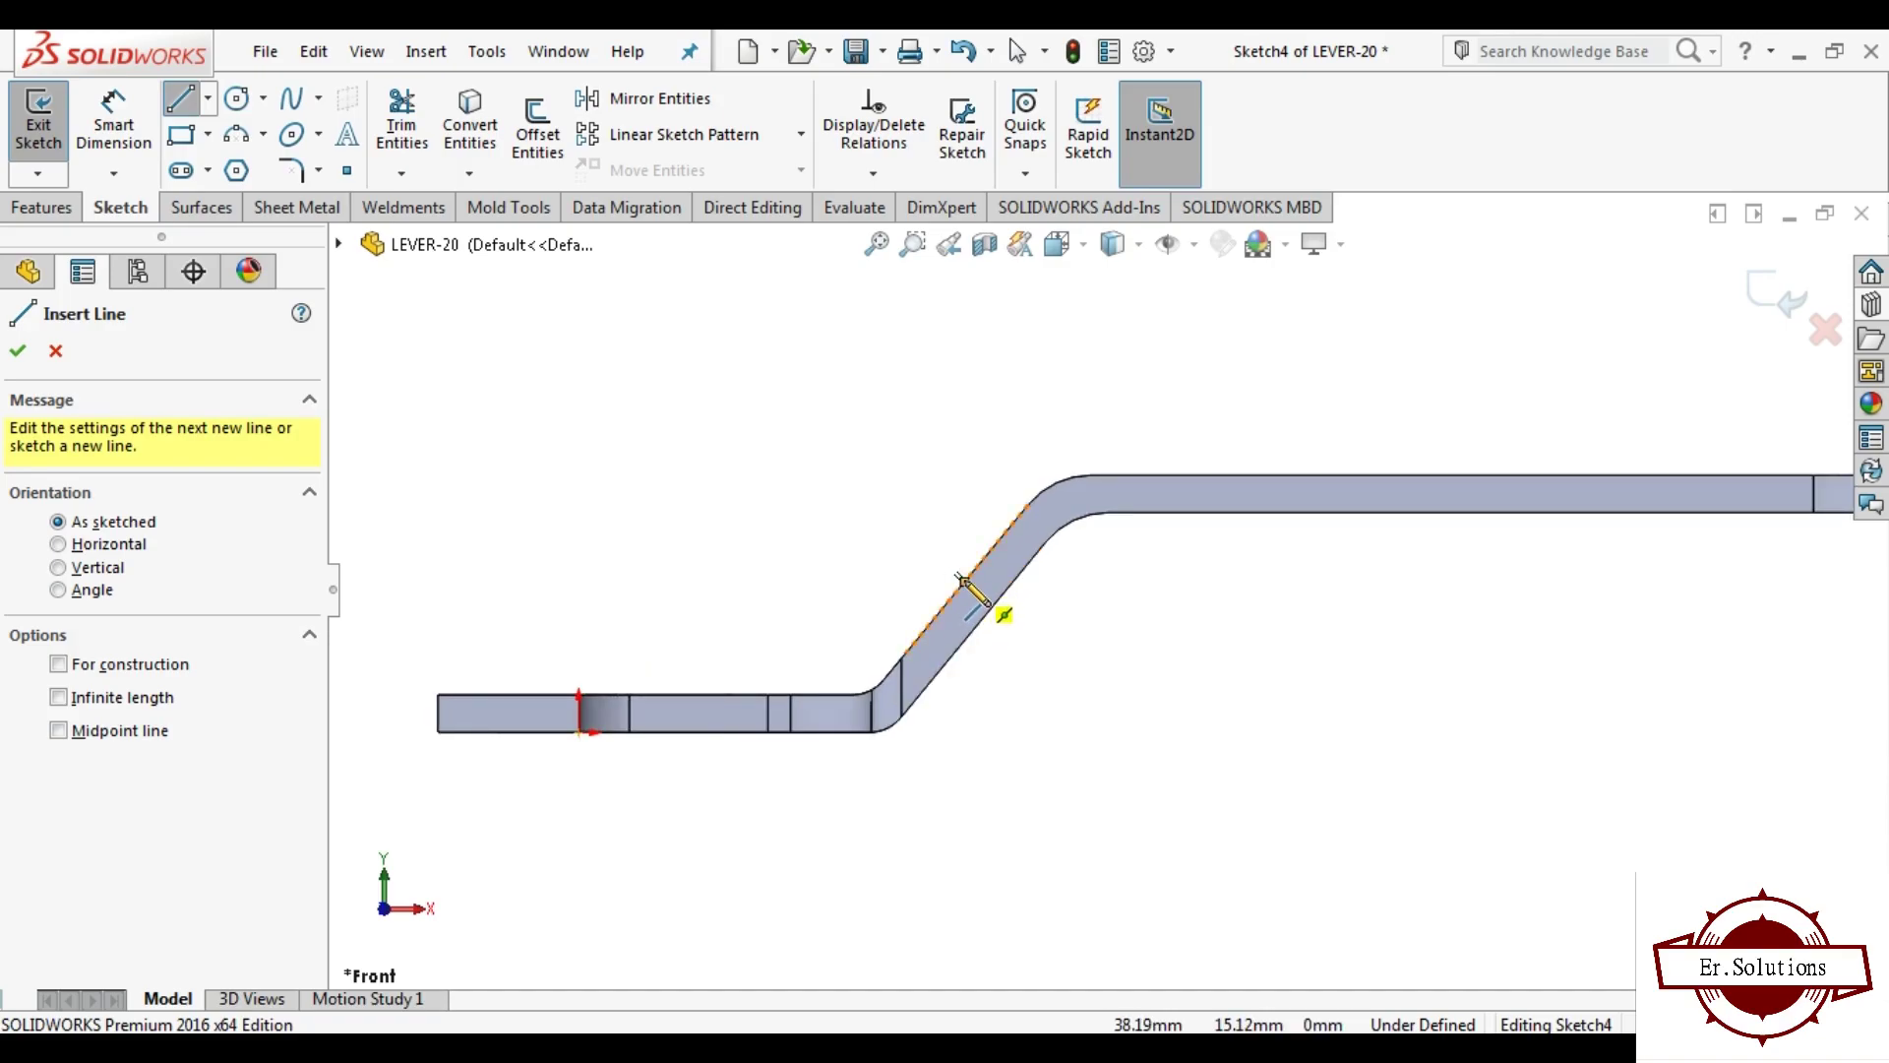
Step: Draw a short vertical line across the lever's slanted section
click(963, 580)
click(972, 627)
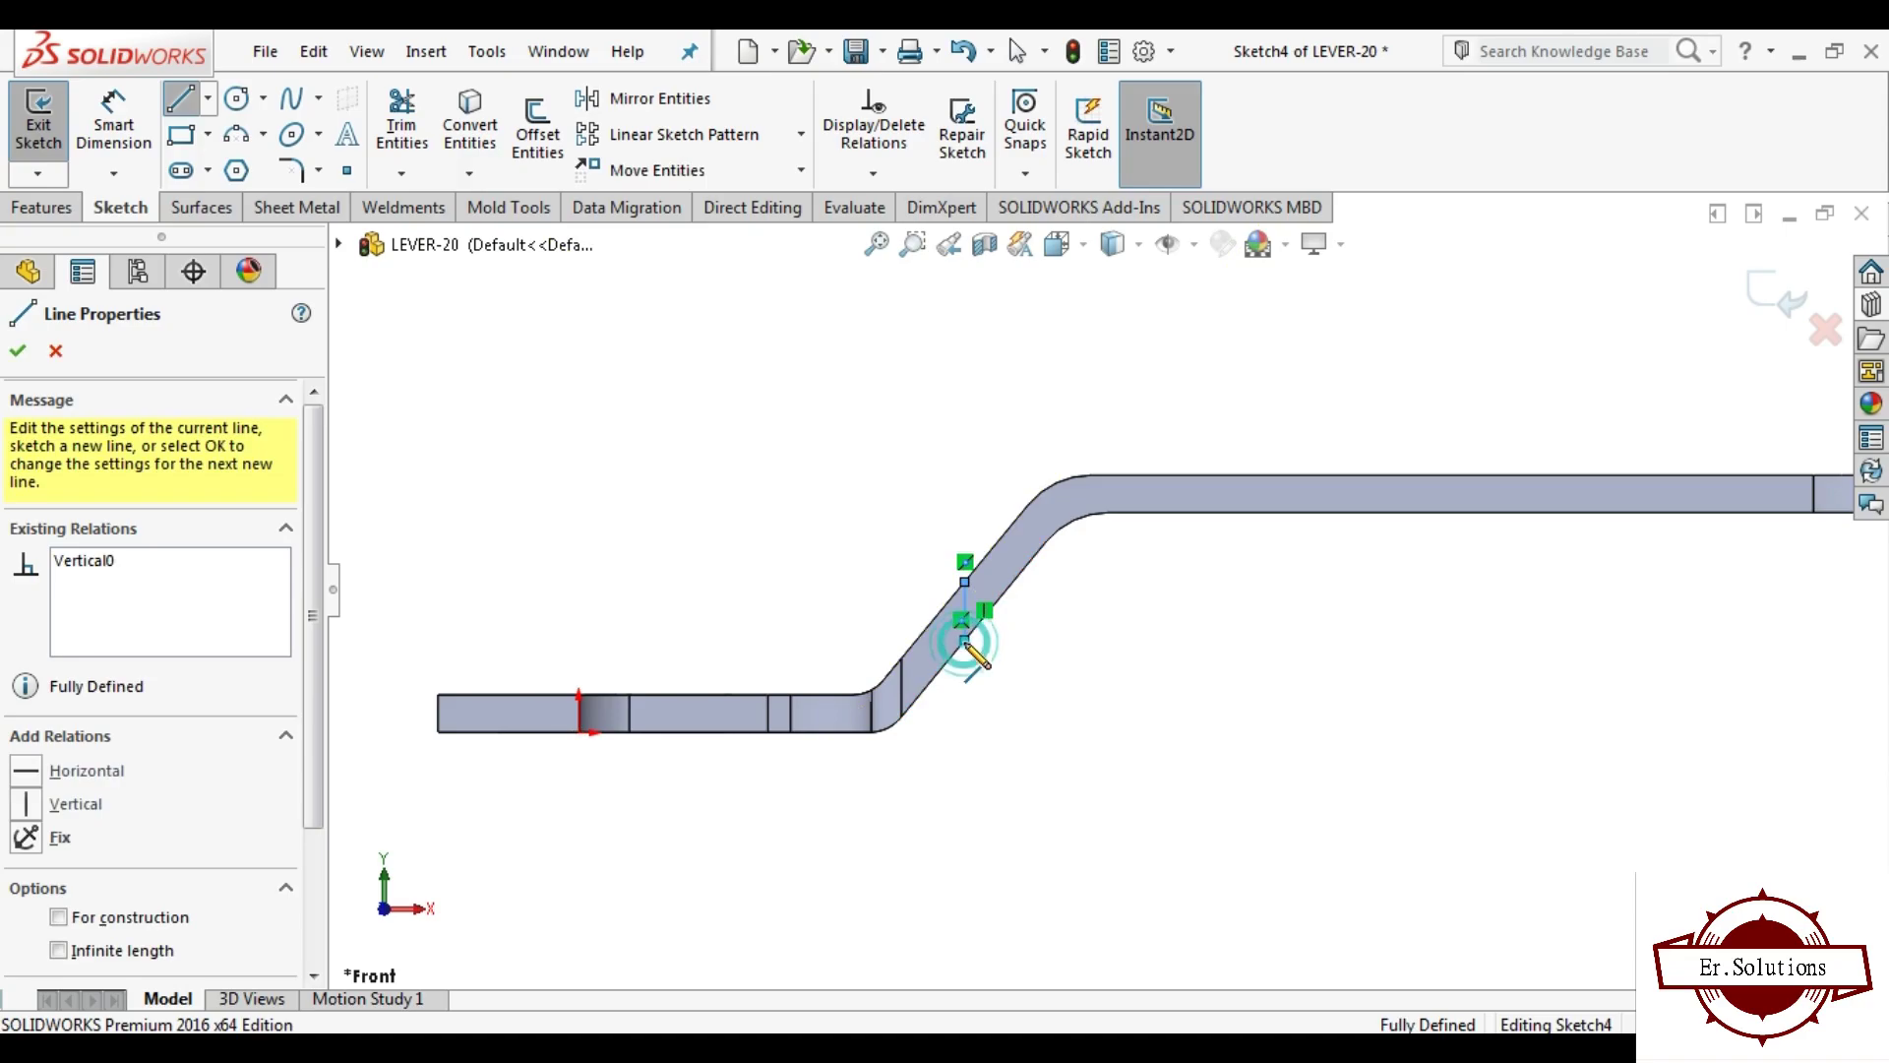
right_click(972, 629)
click(1042, 663)
scroll(986, 614, down, 1)
scroll(987, 615, up, 3)
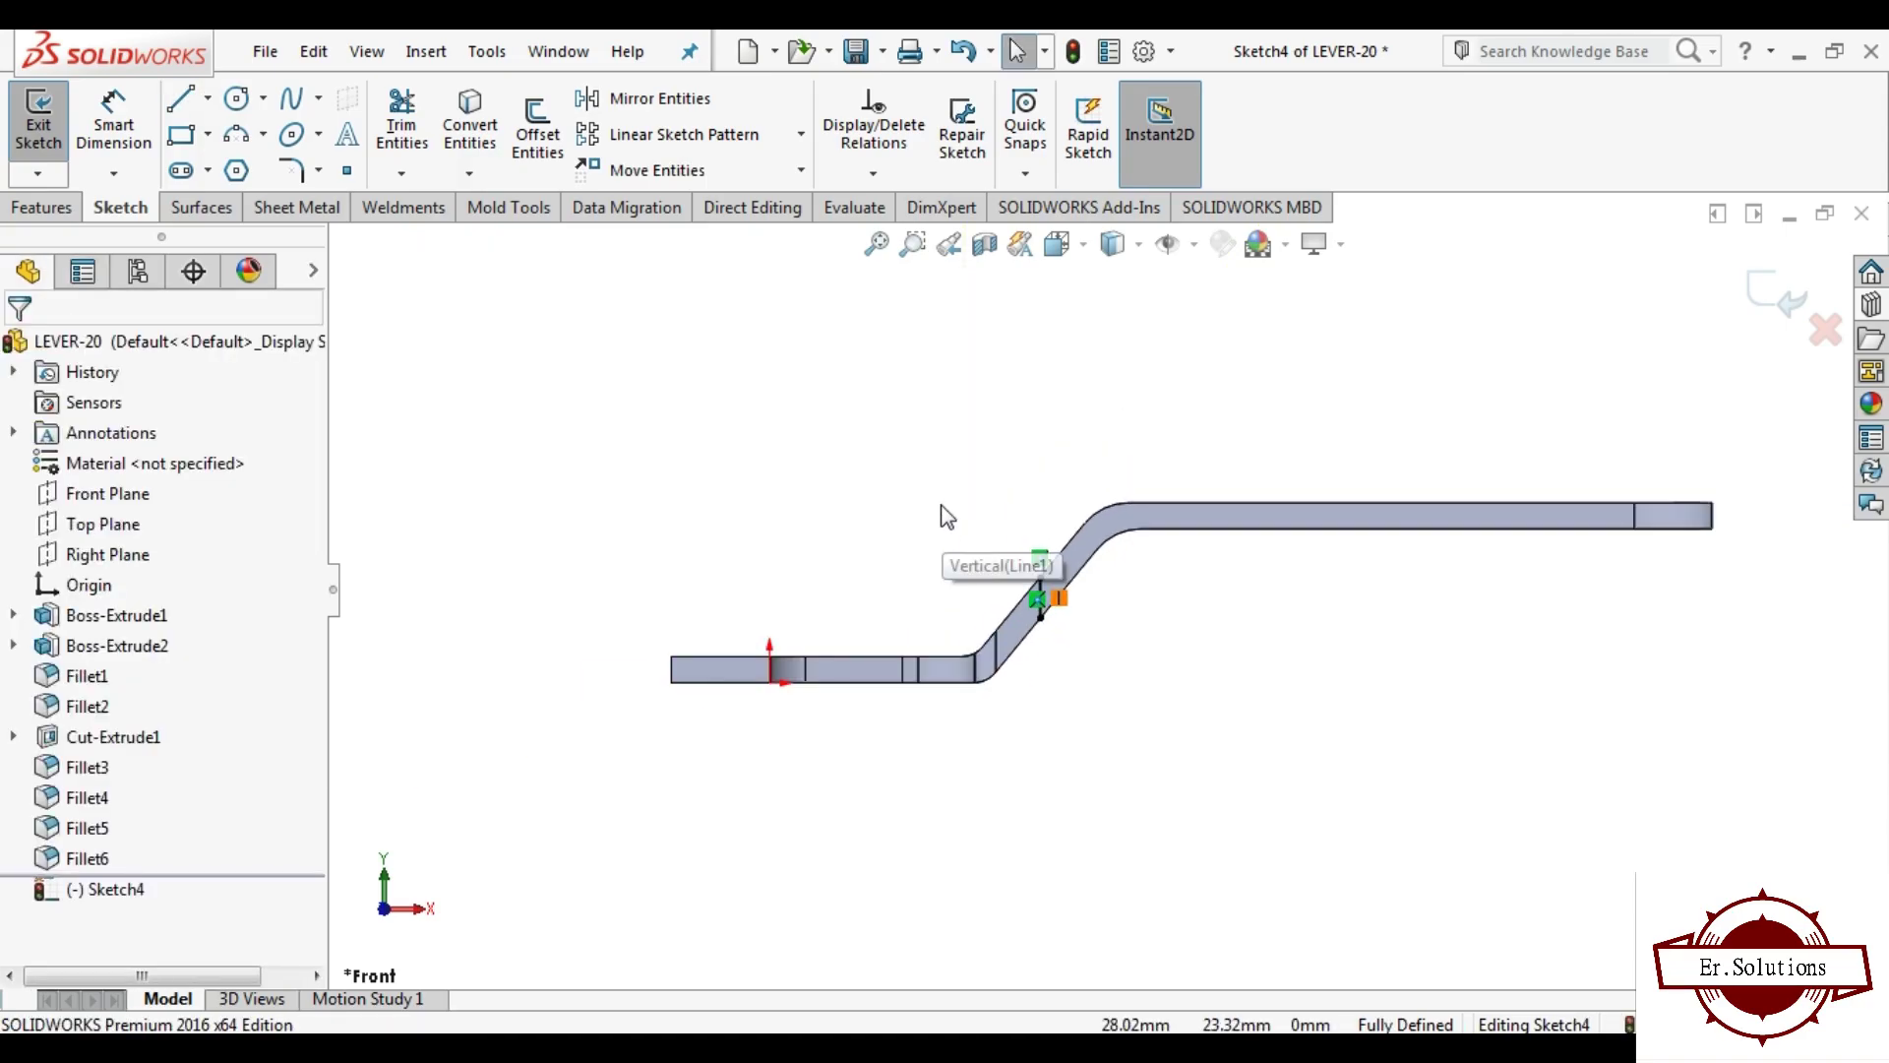
mouse_move(919, 474)
middle_down()
mouse_move(998, 572)
mouse_move(977, 603)
middle_up()
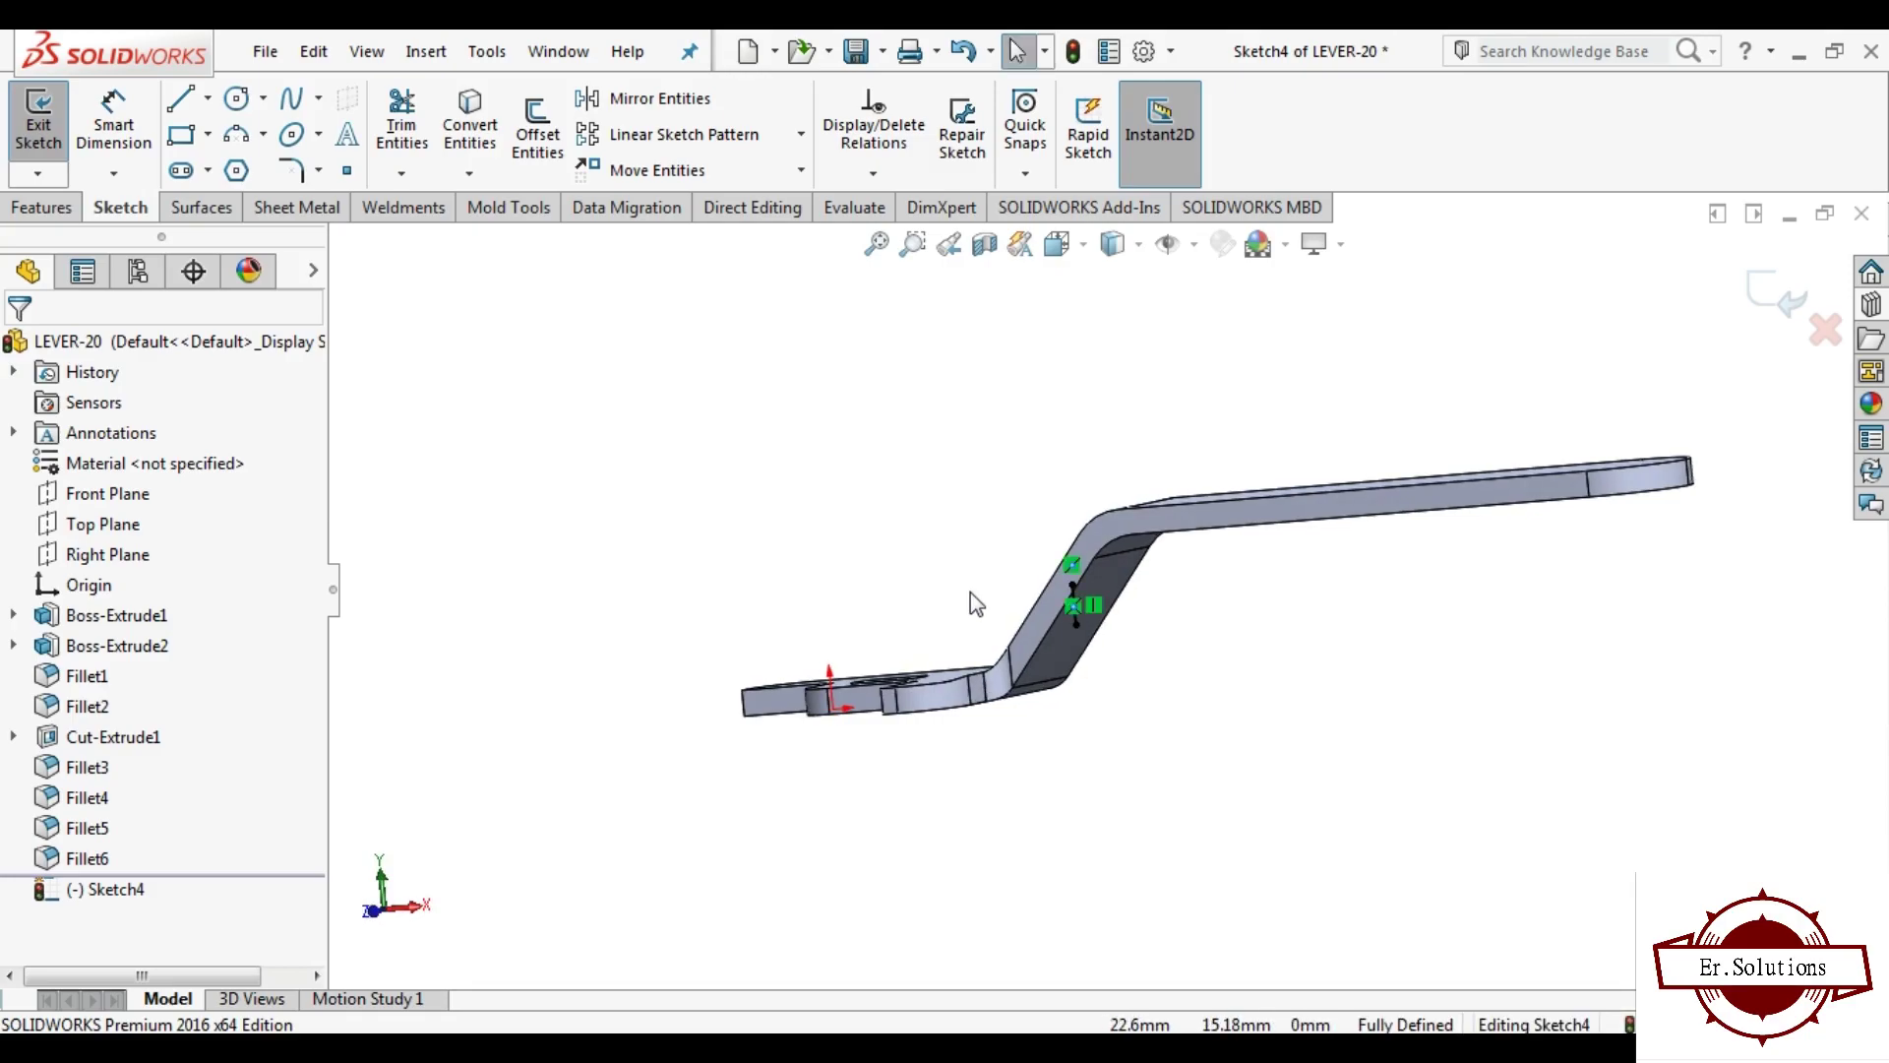
key(ctrl+1)
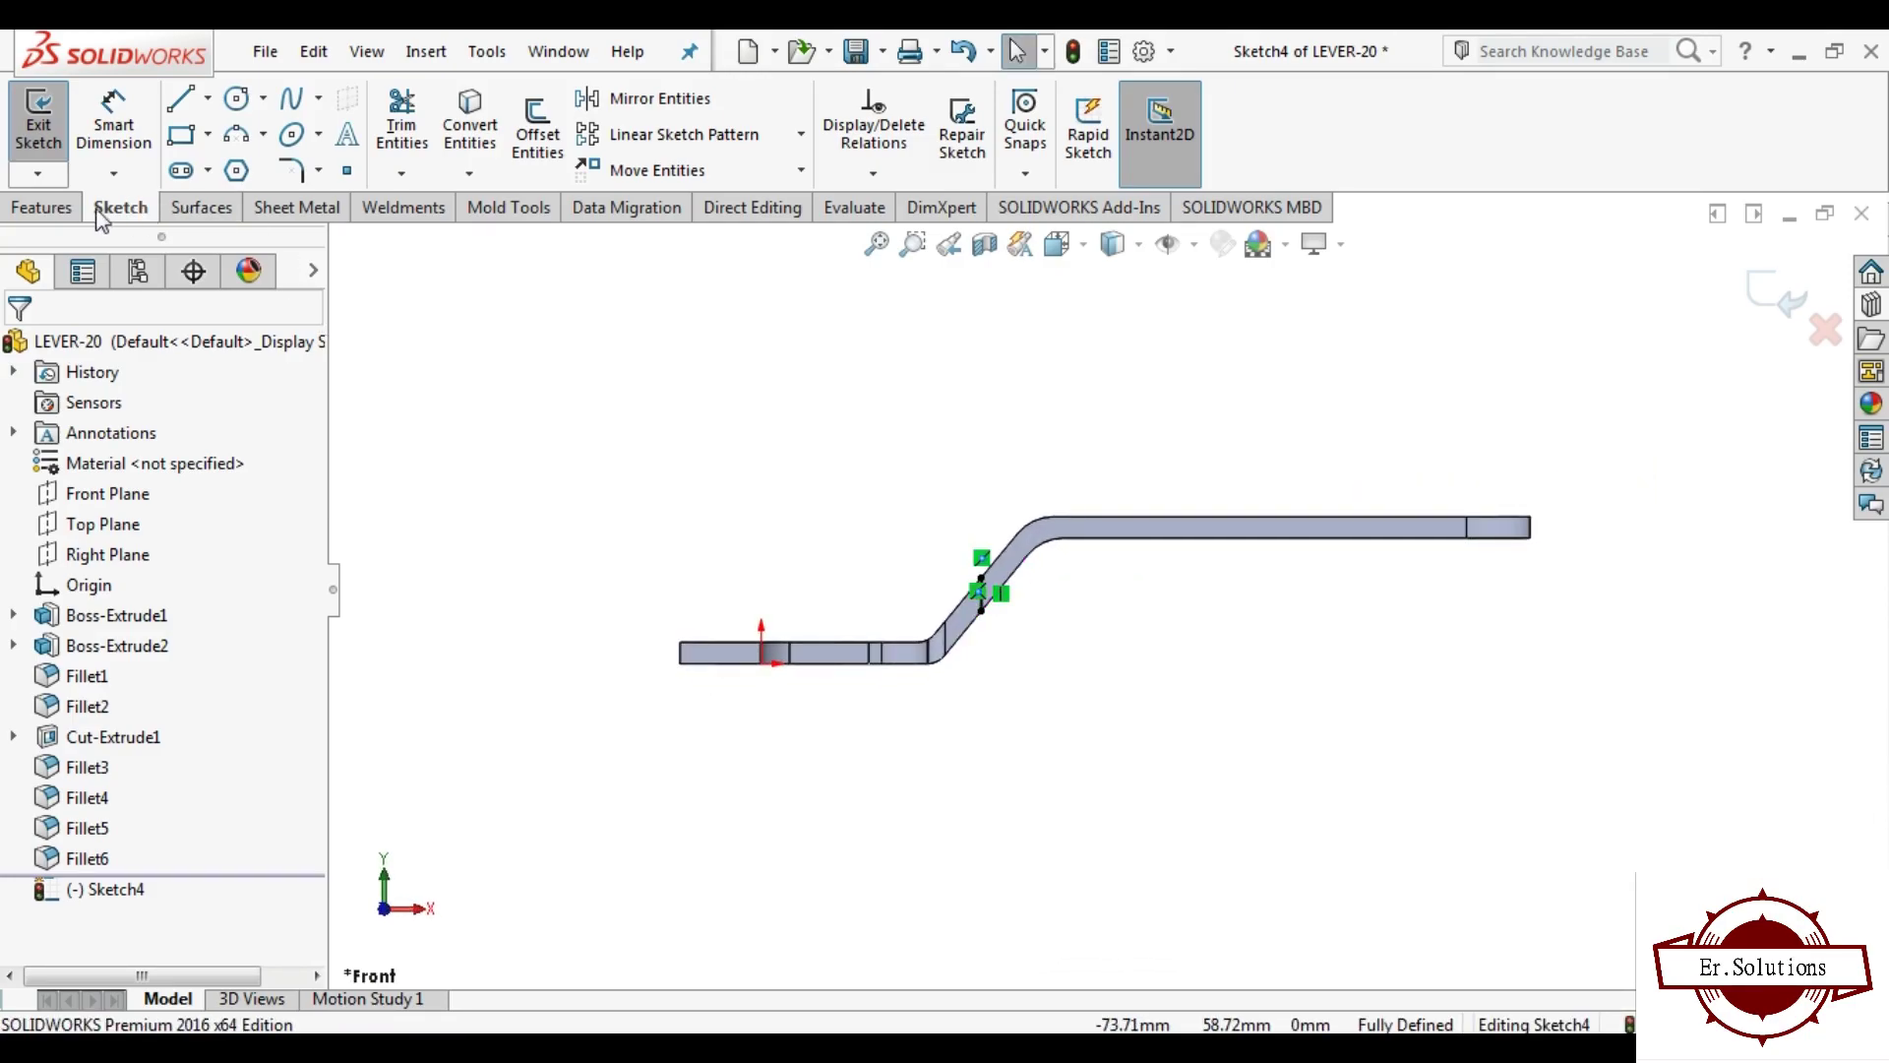
click(202, 208)
Step: Extrude the sketch line as a Mid Plane surface 74.50 mm deep
click(46, 127)
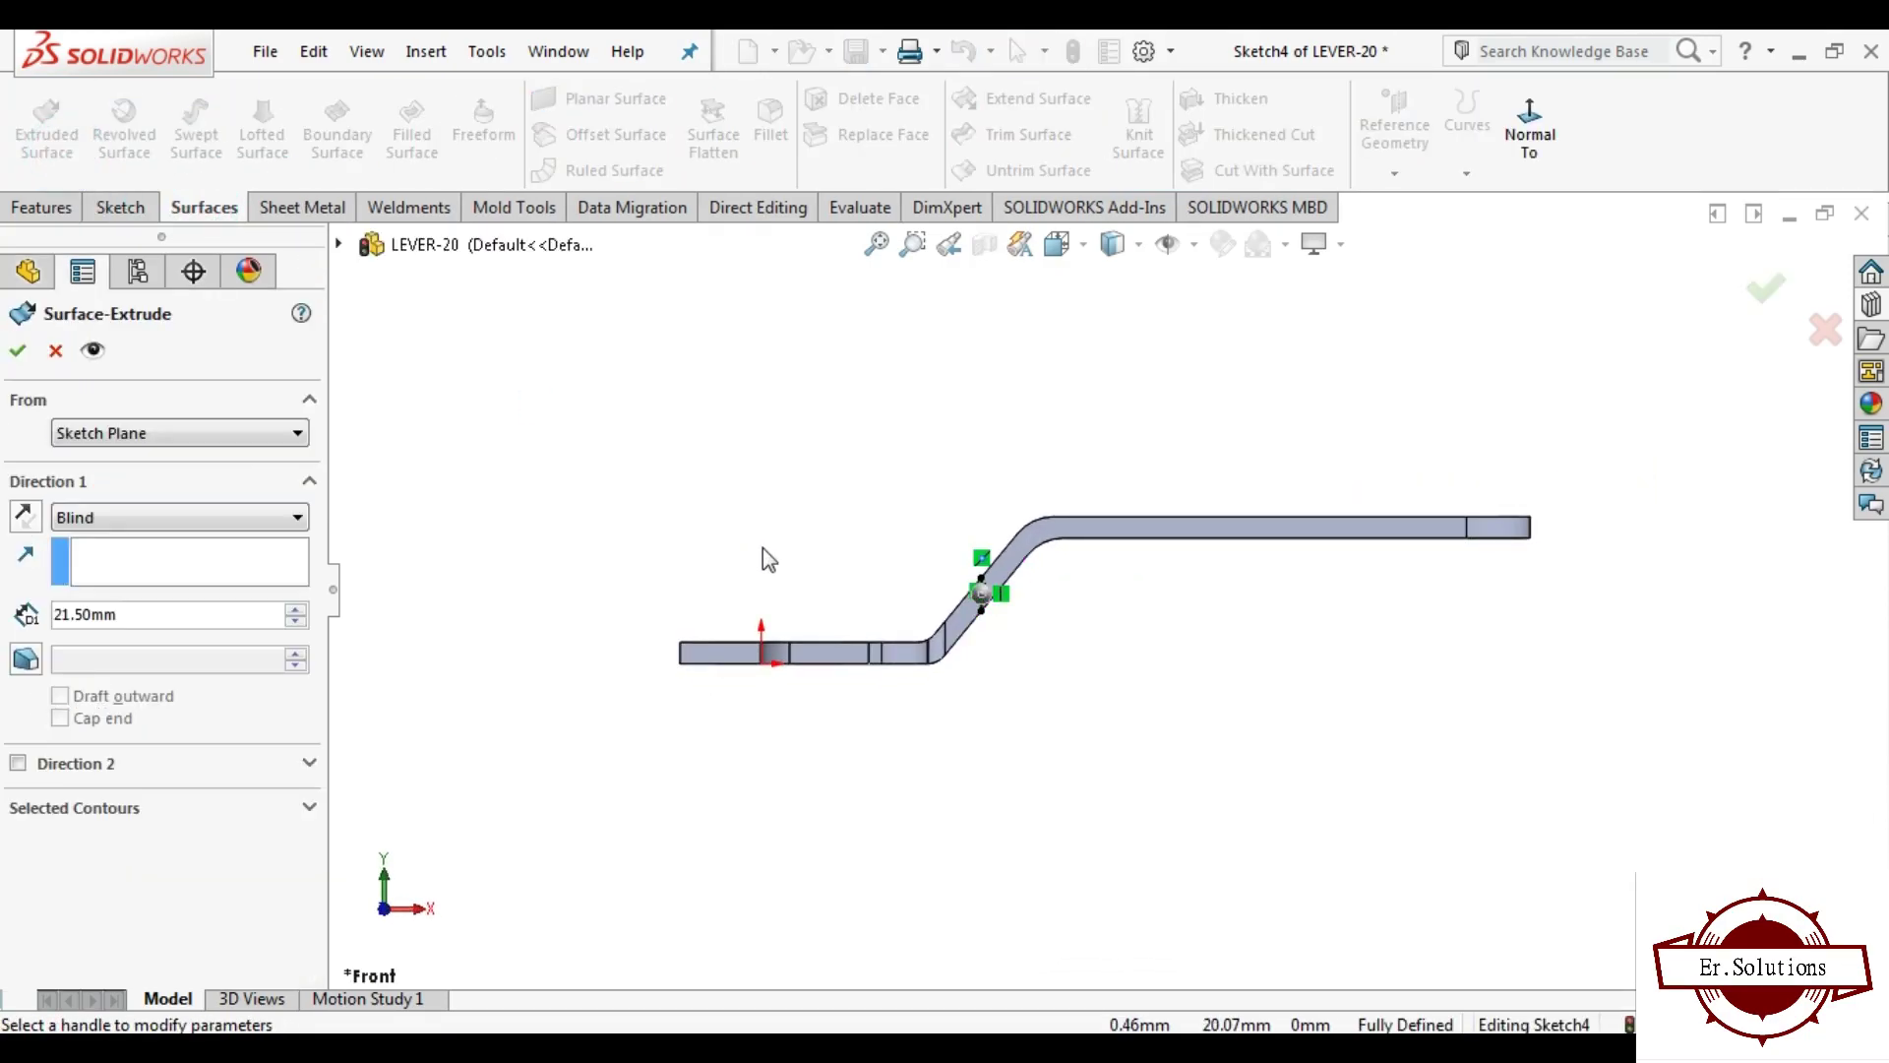
click(136, 518)
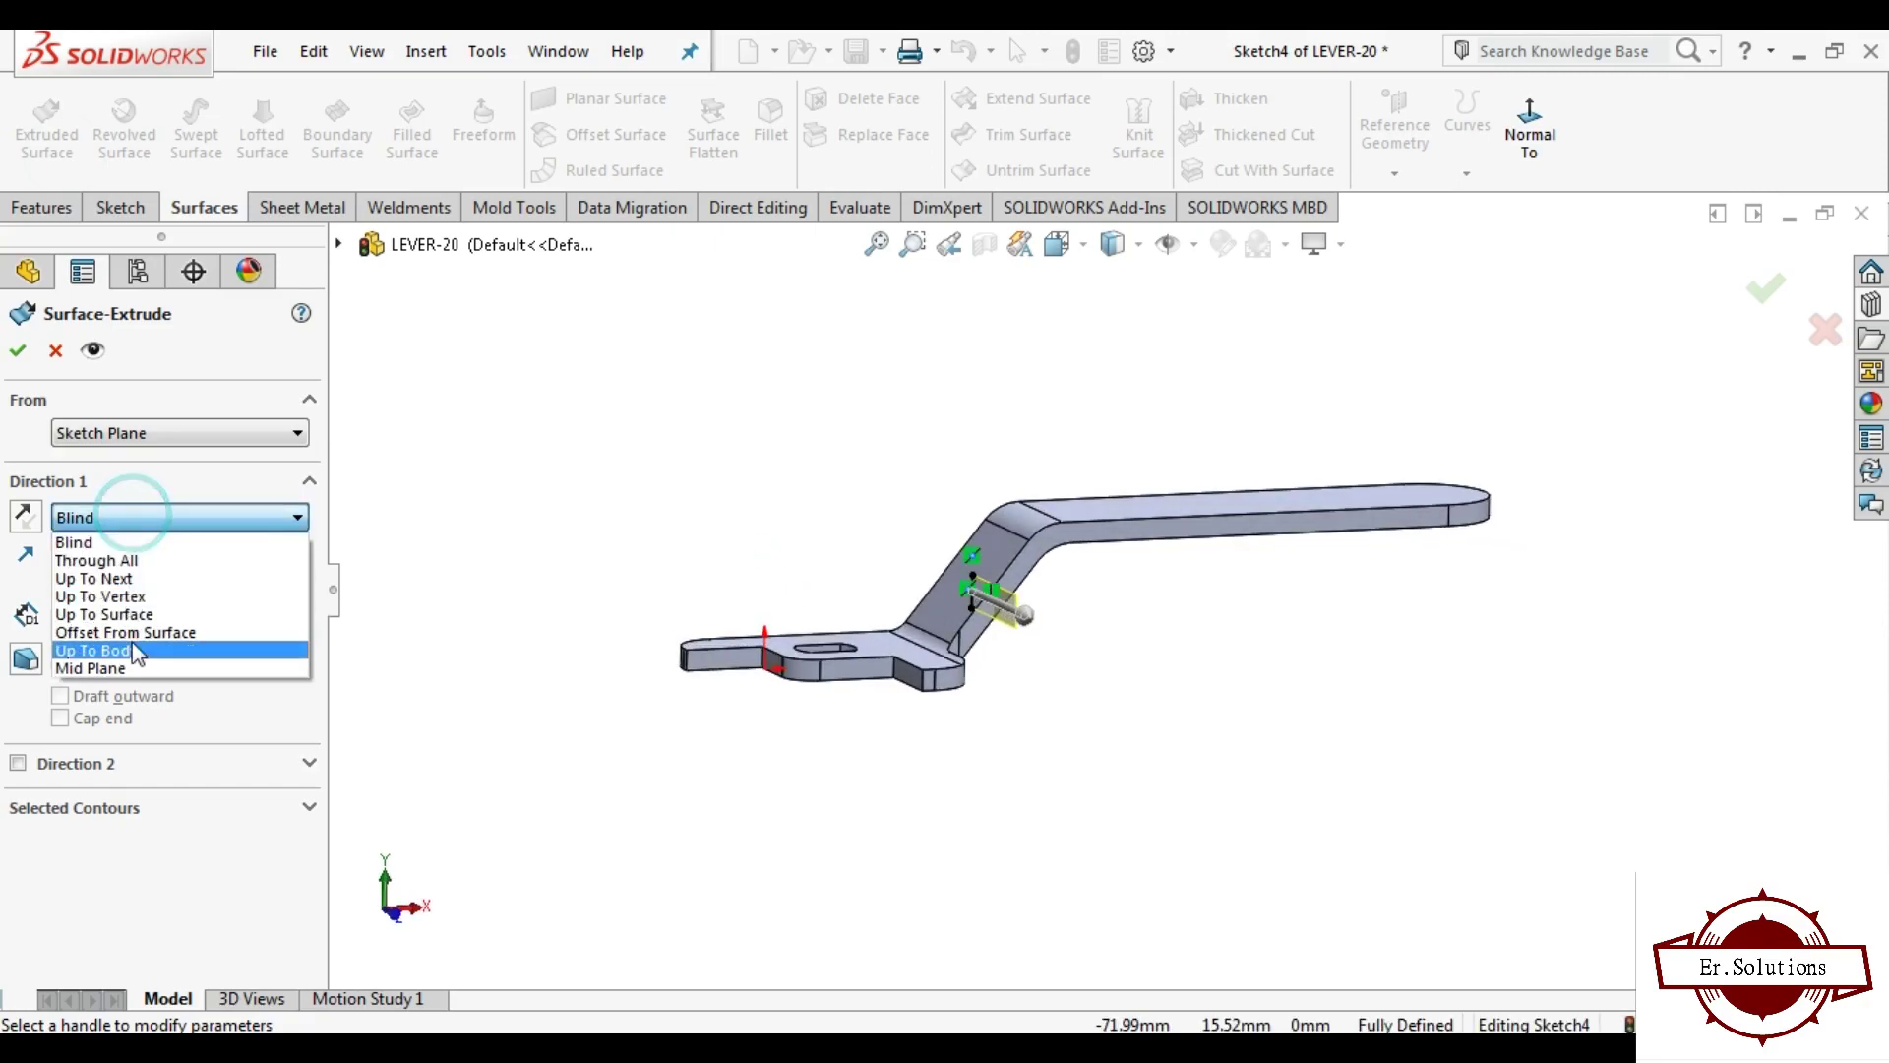
click(145, 669)
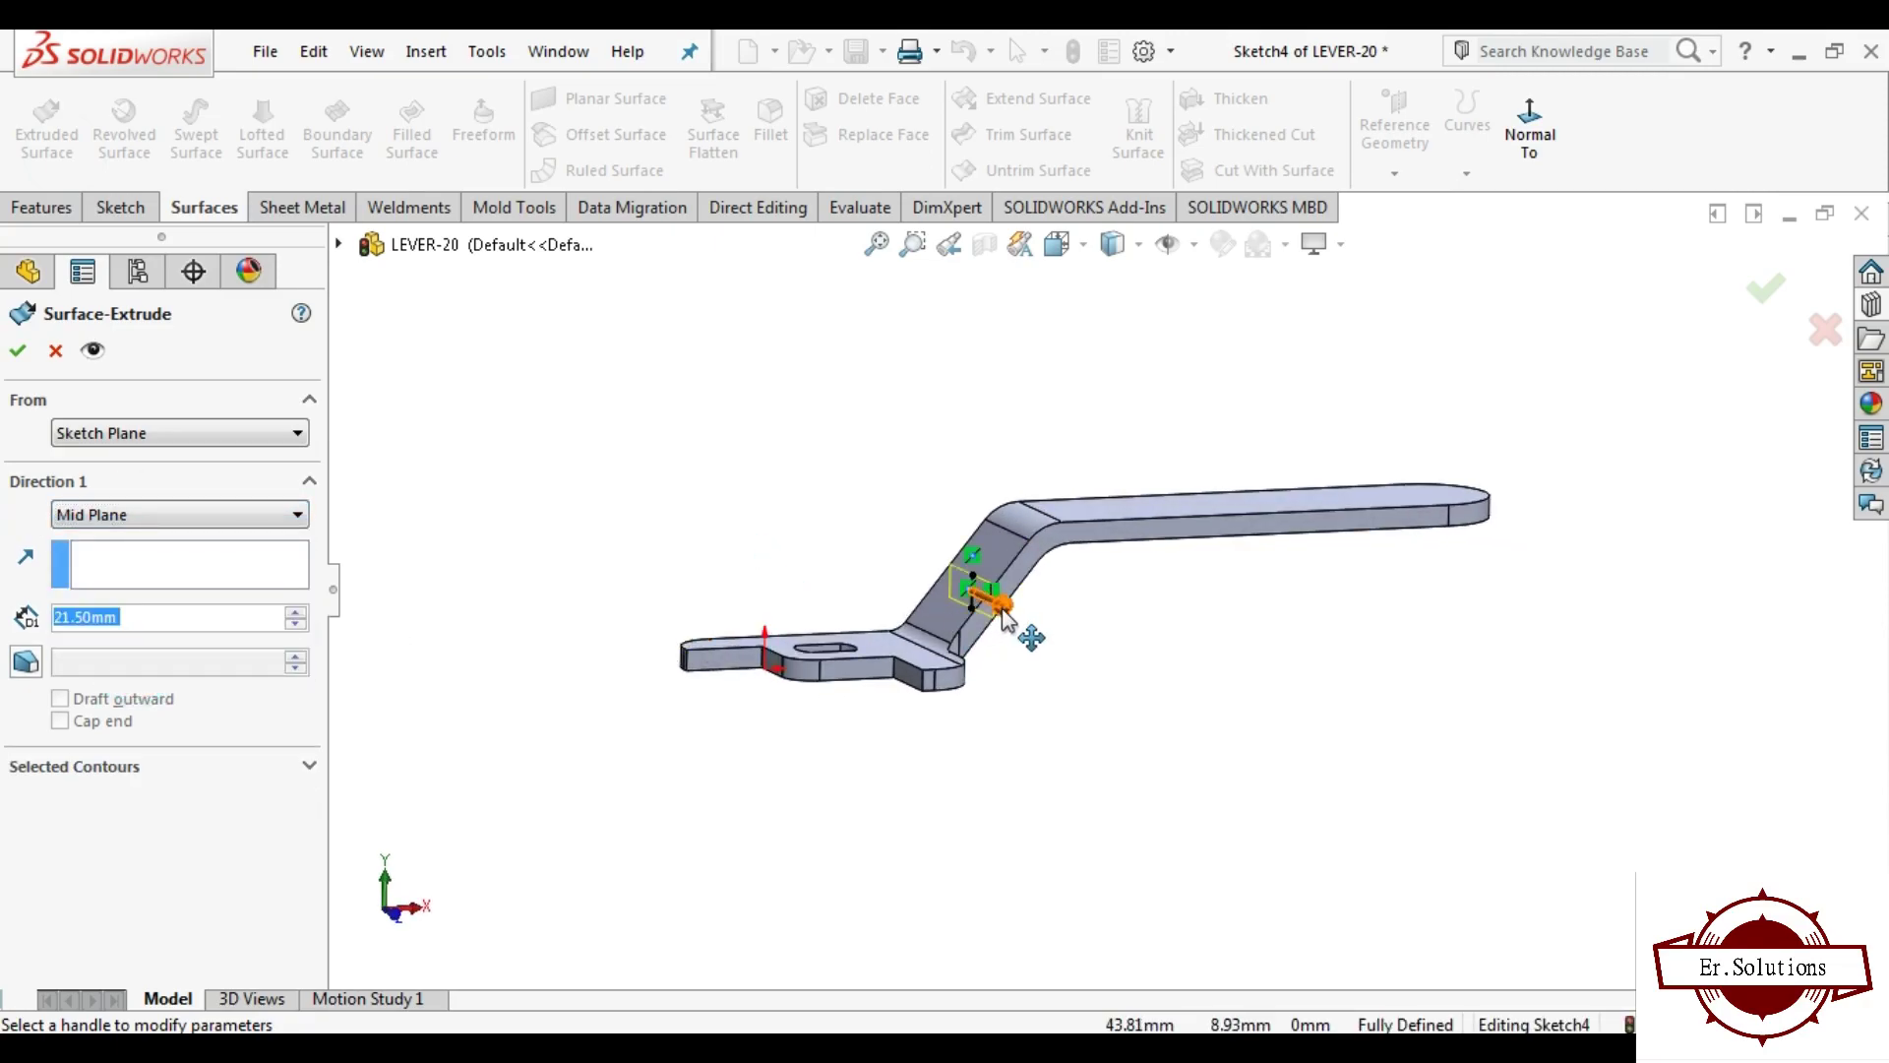
drag(1003, 618, 1057, 631)
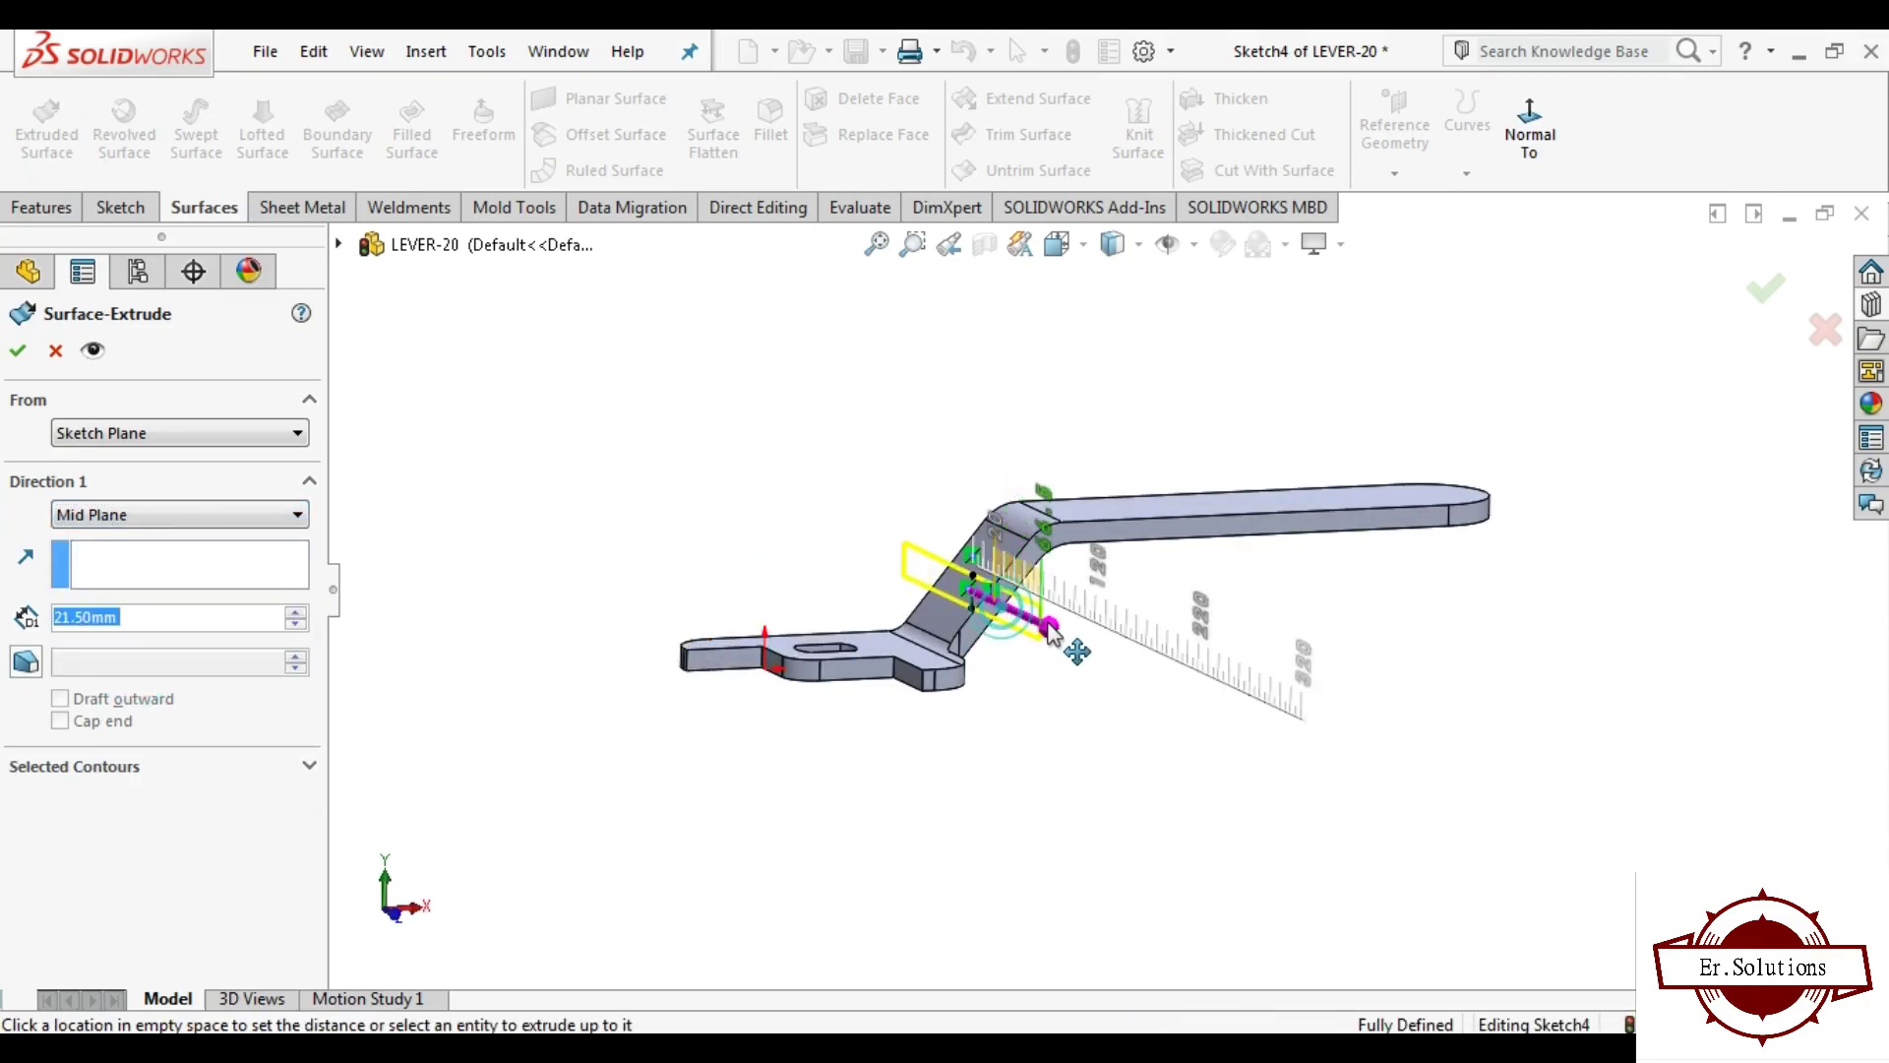
click(1756, 290)
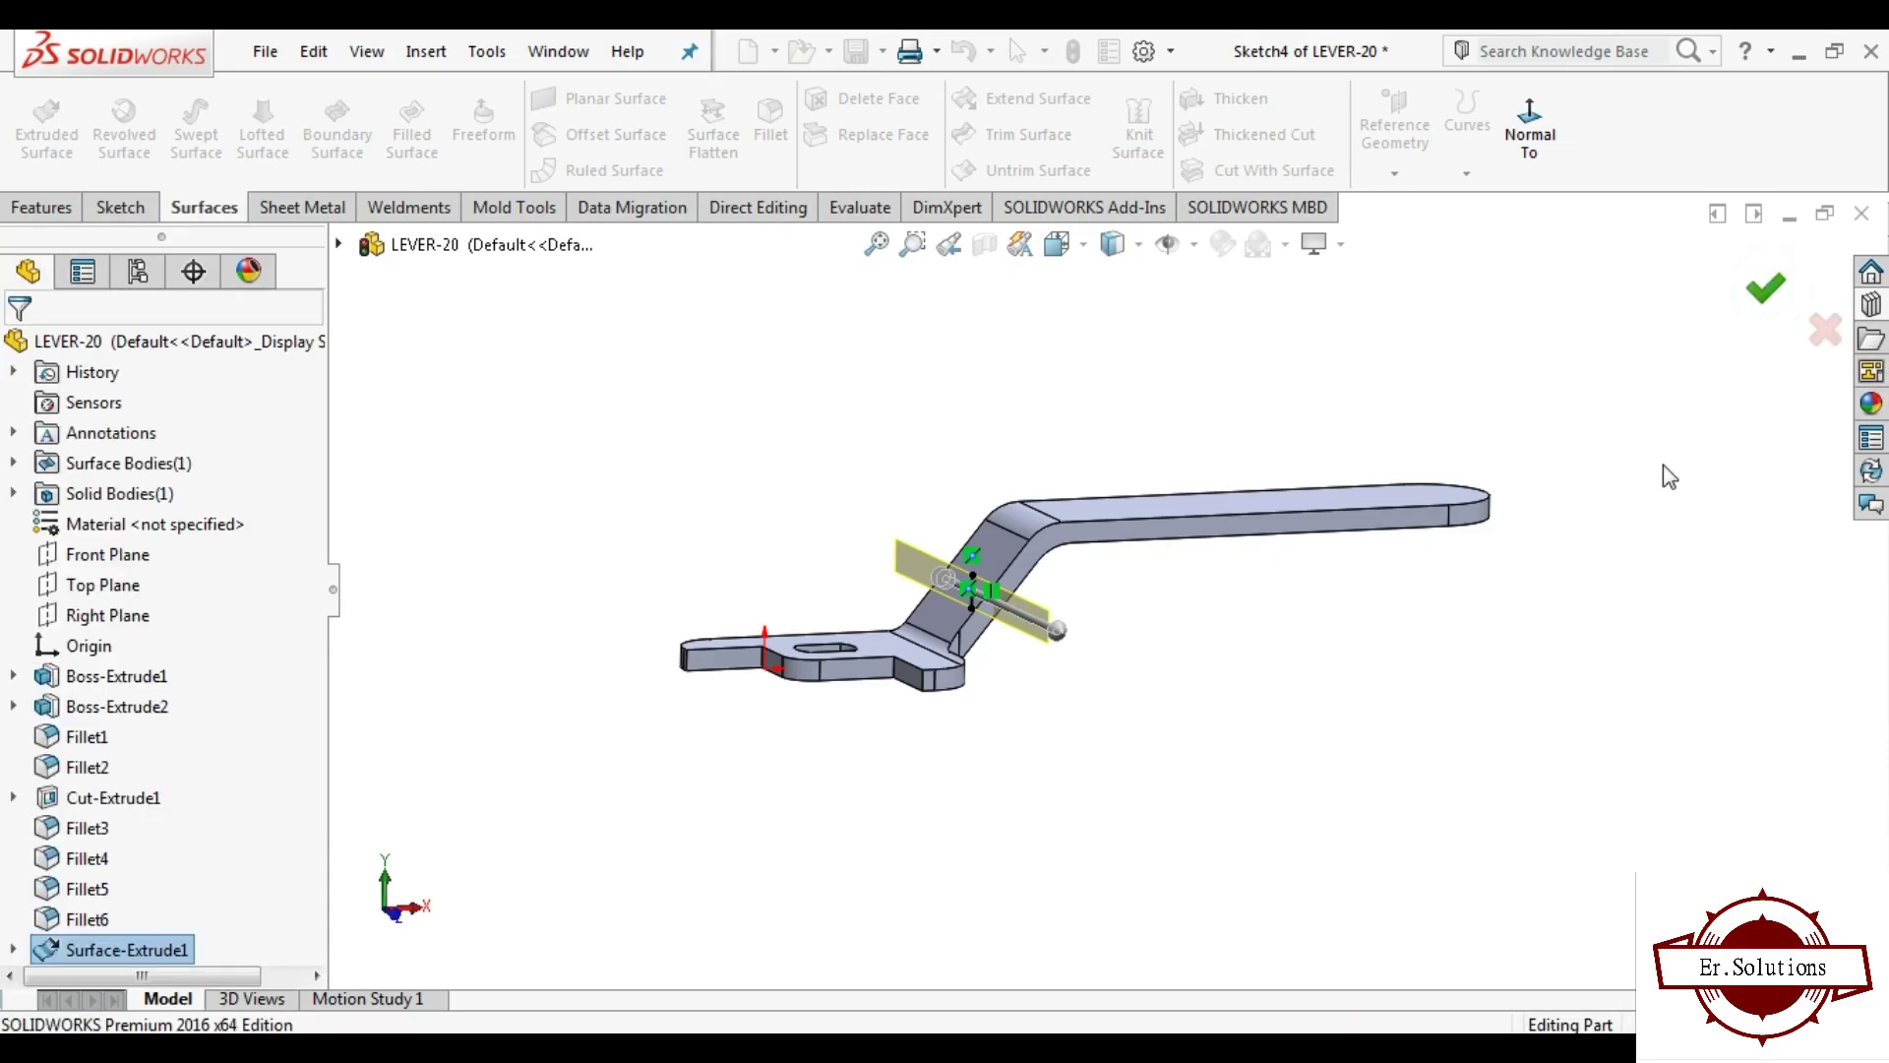
click(744, 385)
click(424, 54)
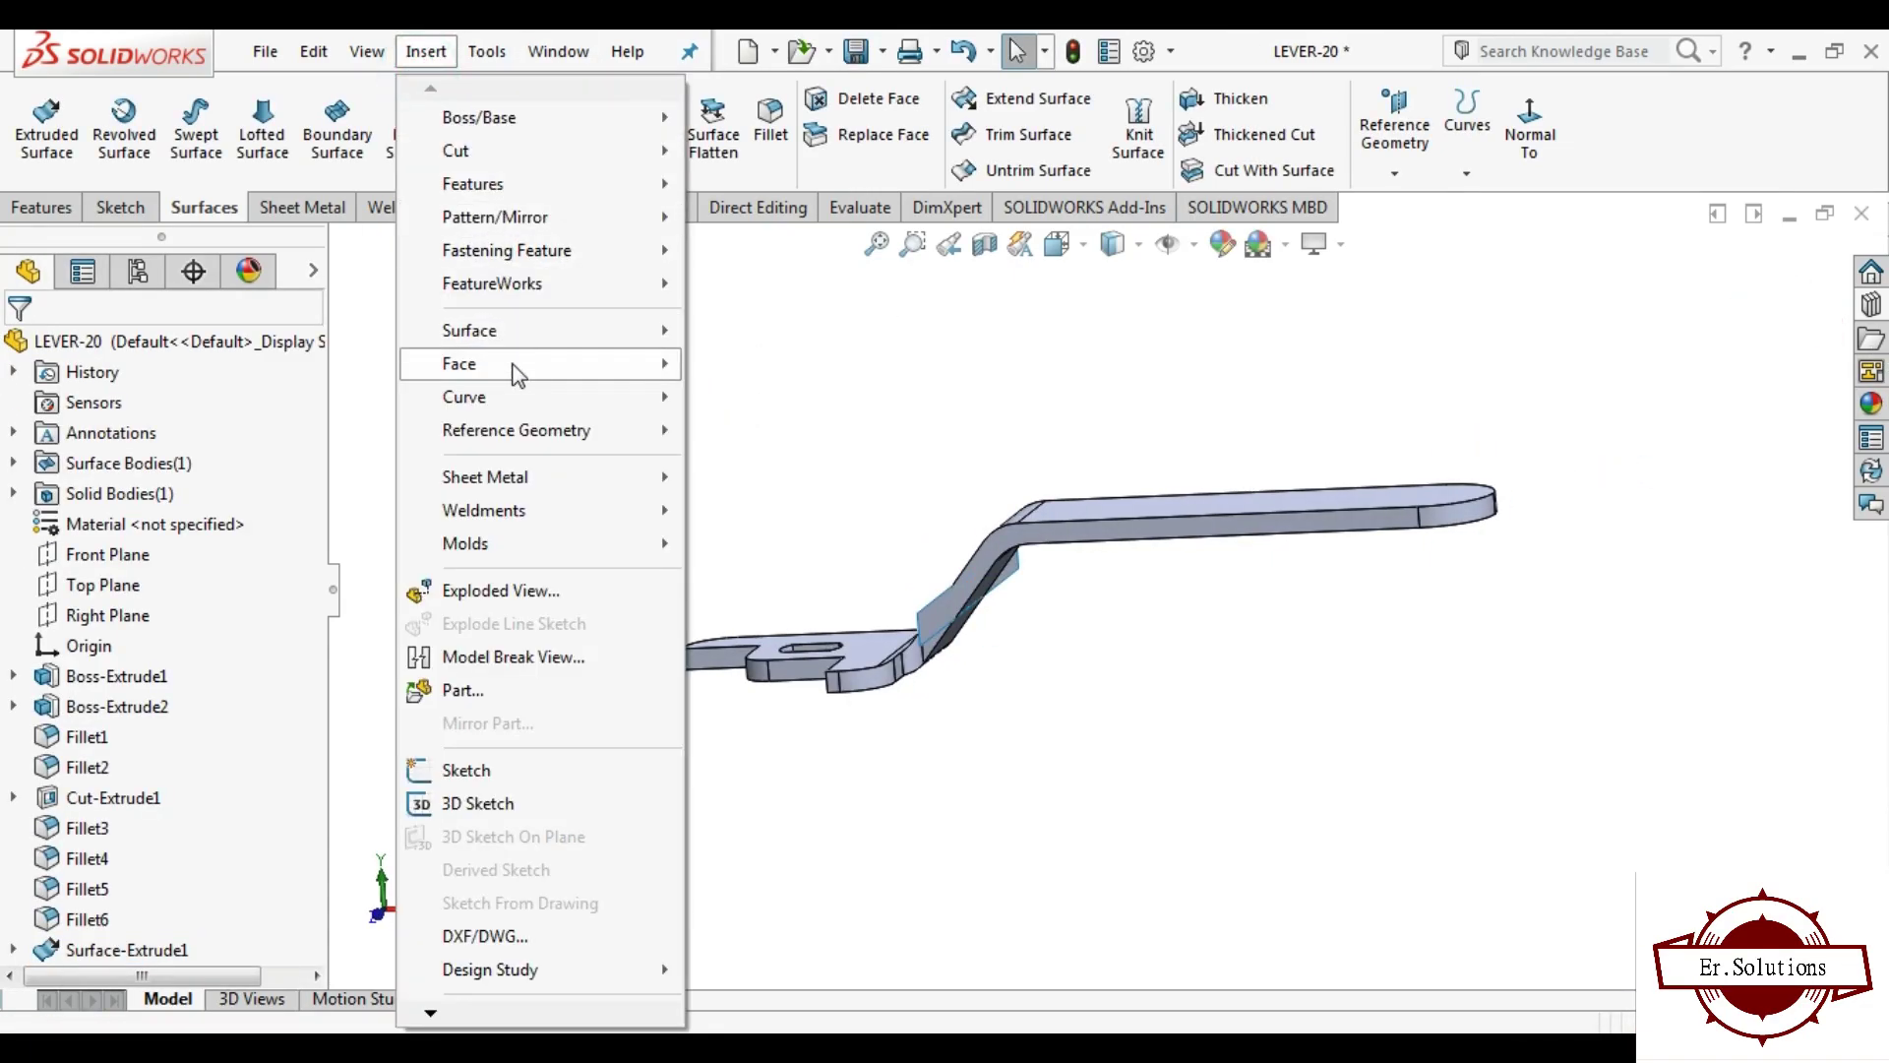
mouse_move(472, 183)
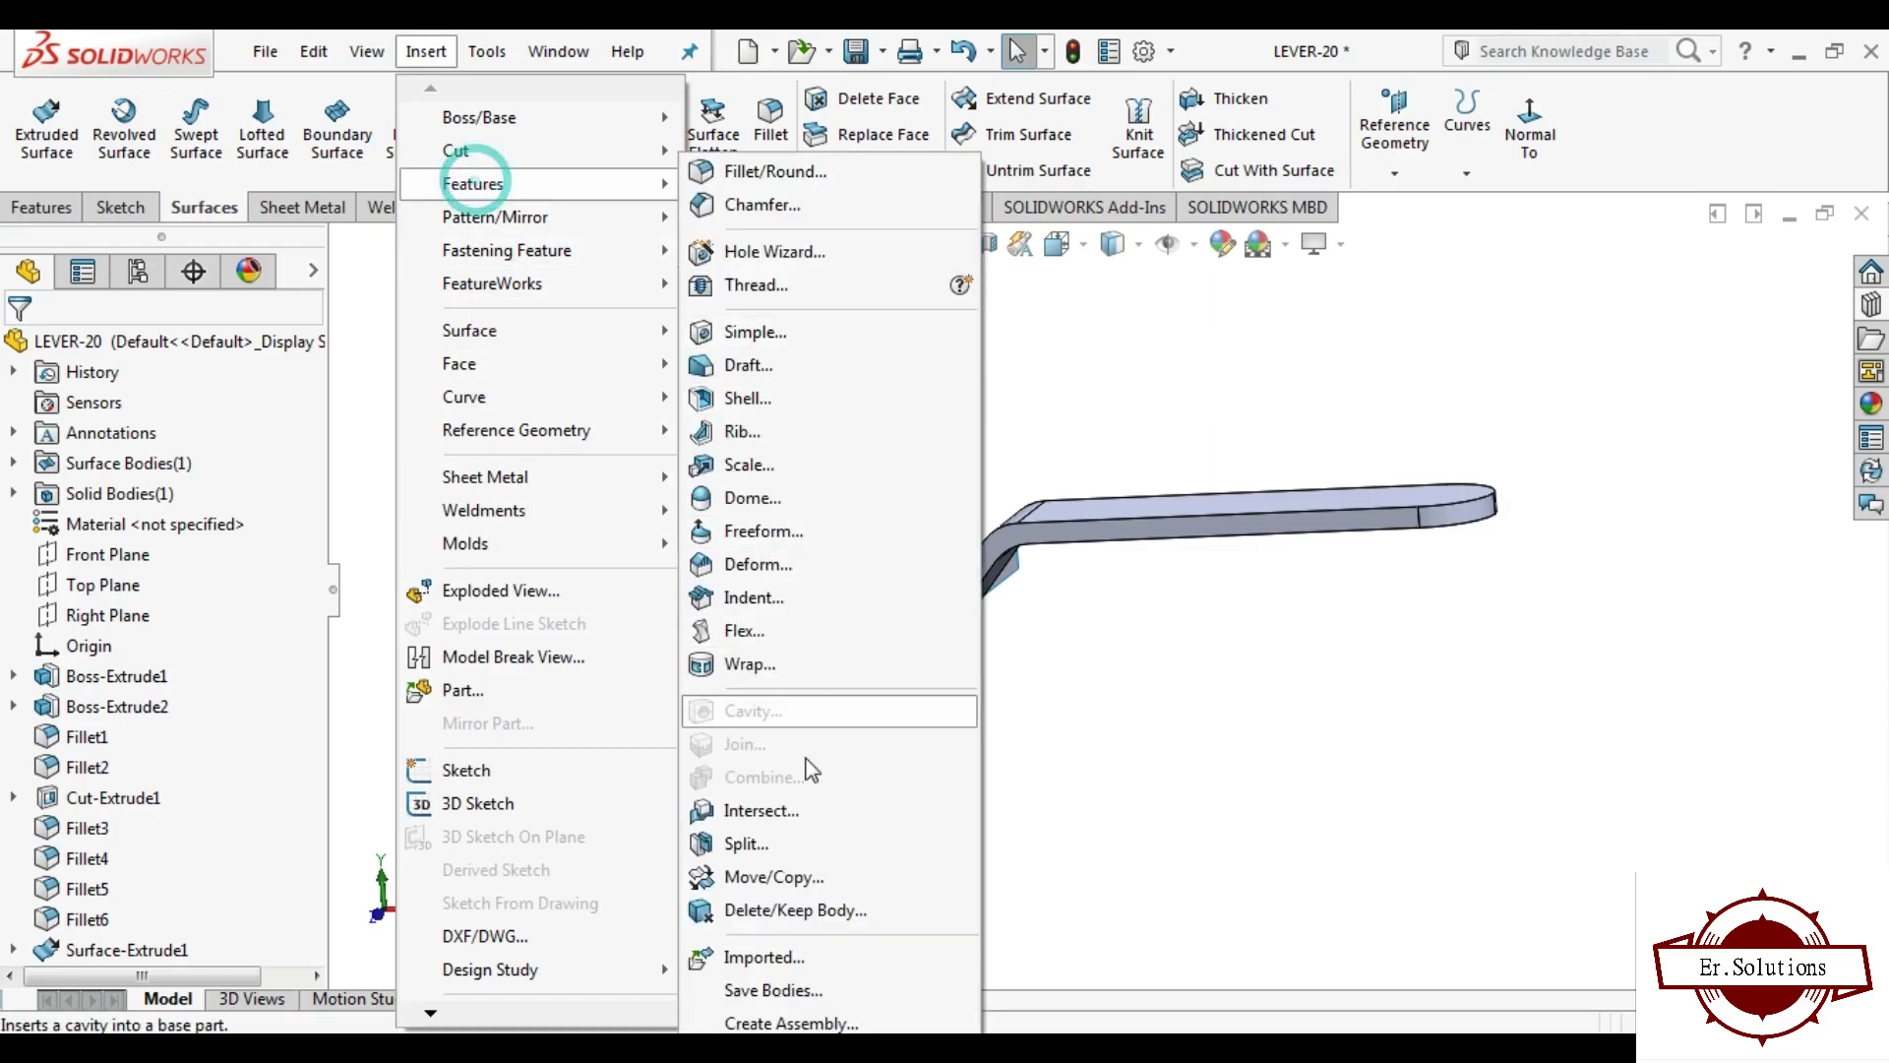
Step: Split the lever into two bodies using Surface-Extrude1 as the trim tool, keeping both
click(787, 842)
middle_drag(876, 611, 915, 640)
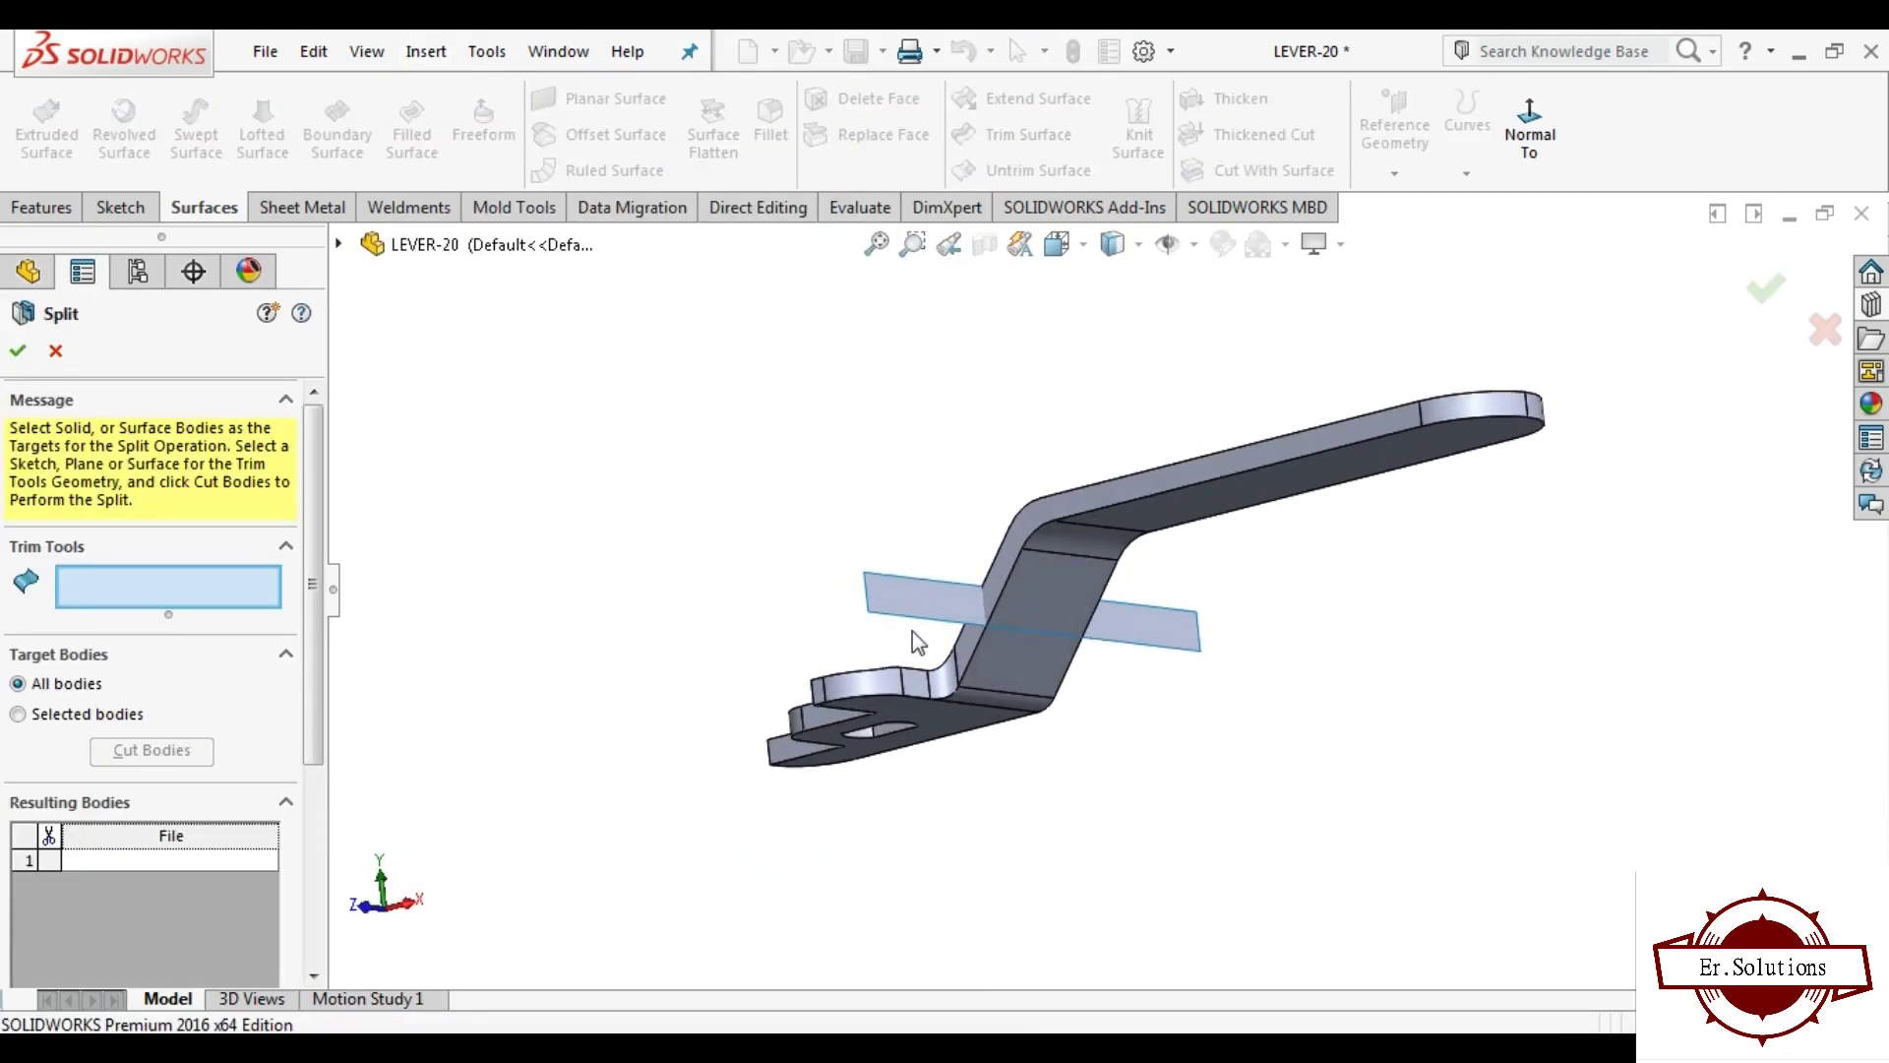
click(890, 620)
click(123, 752)
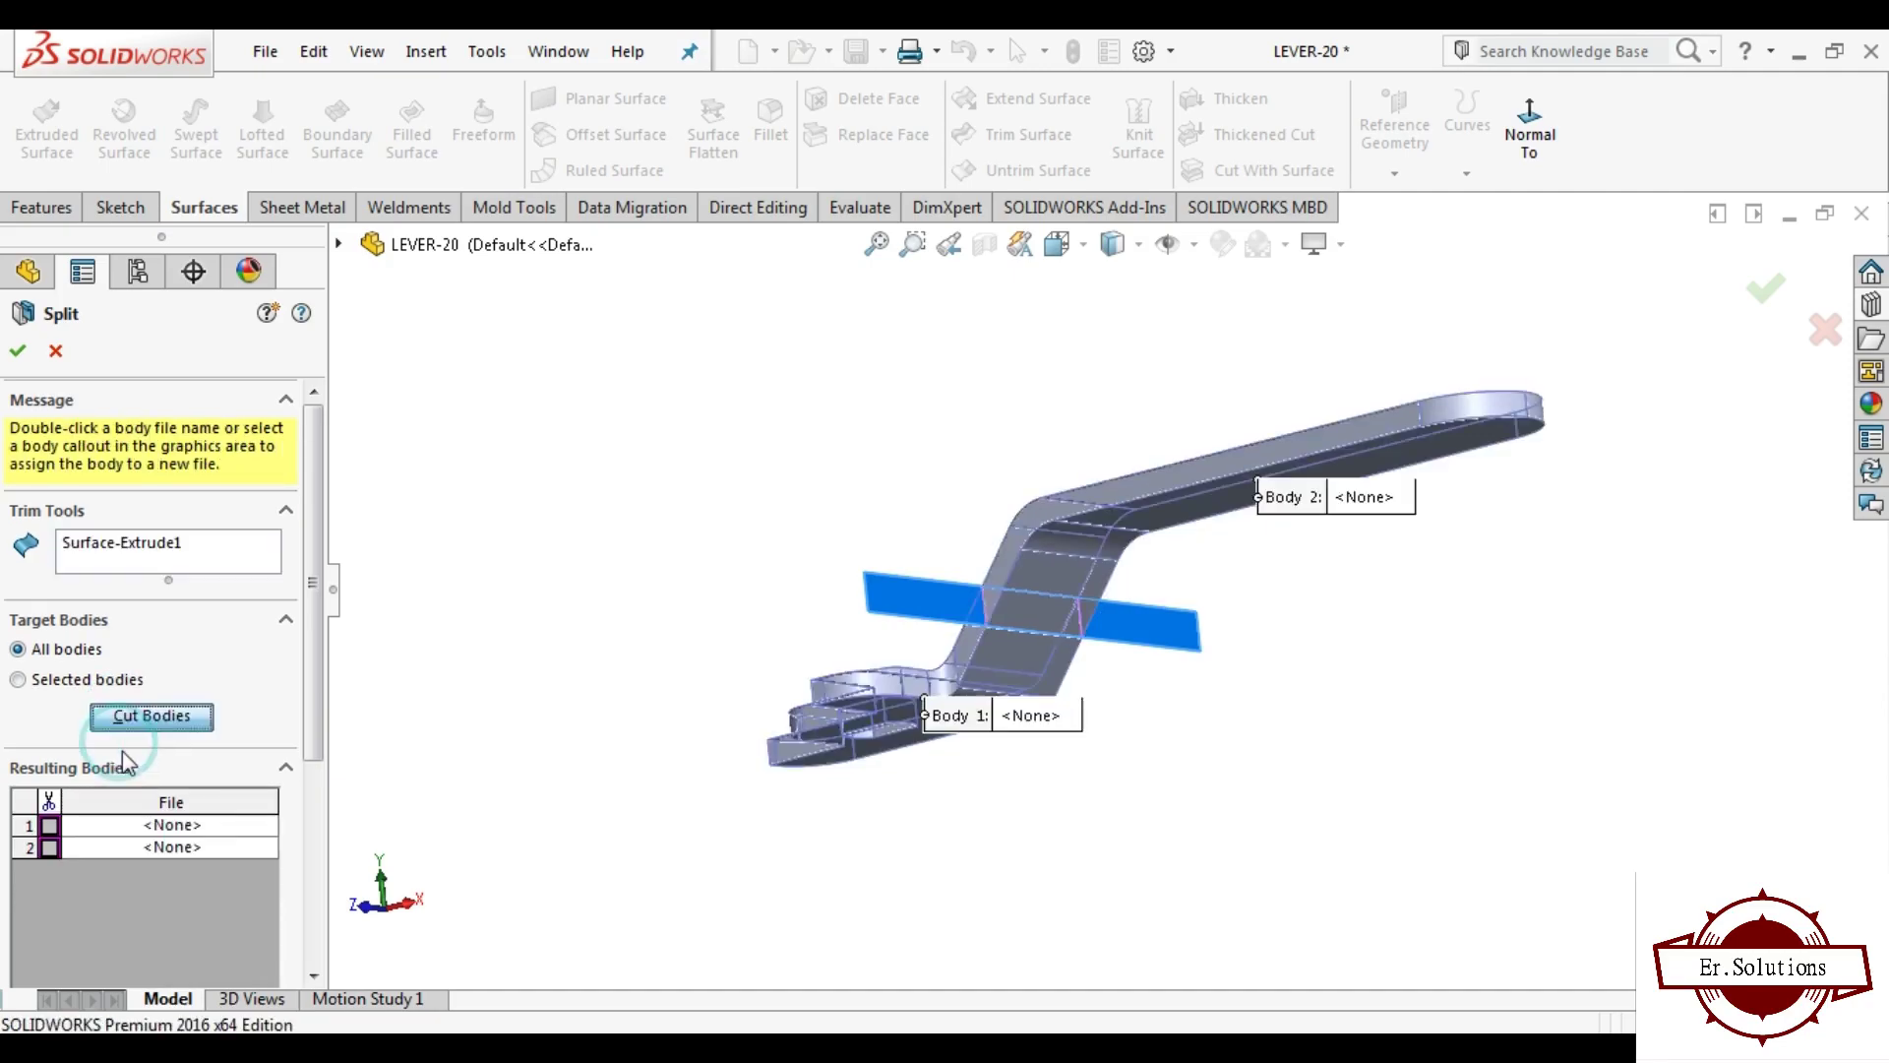
click(48, 824)
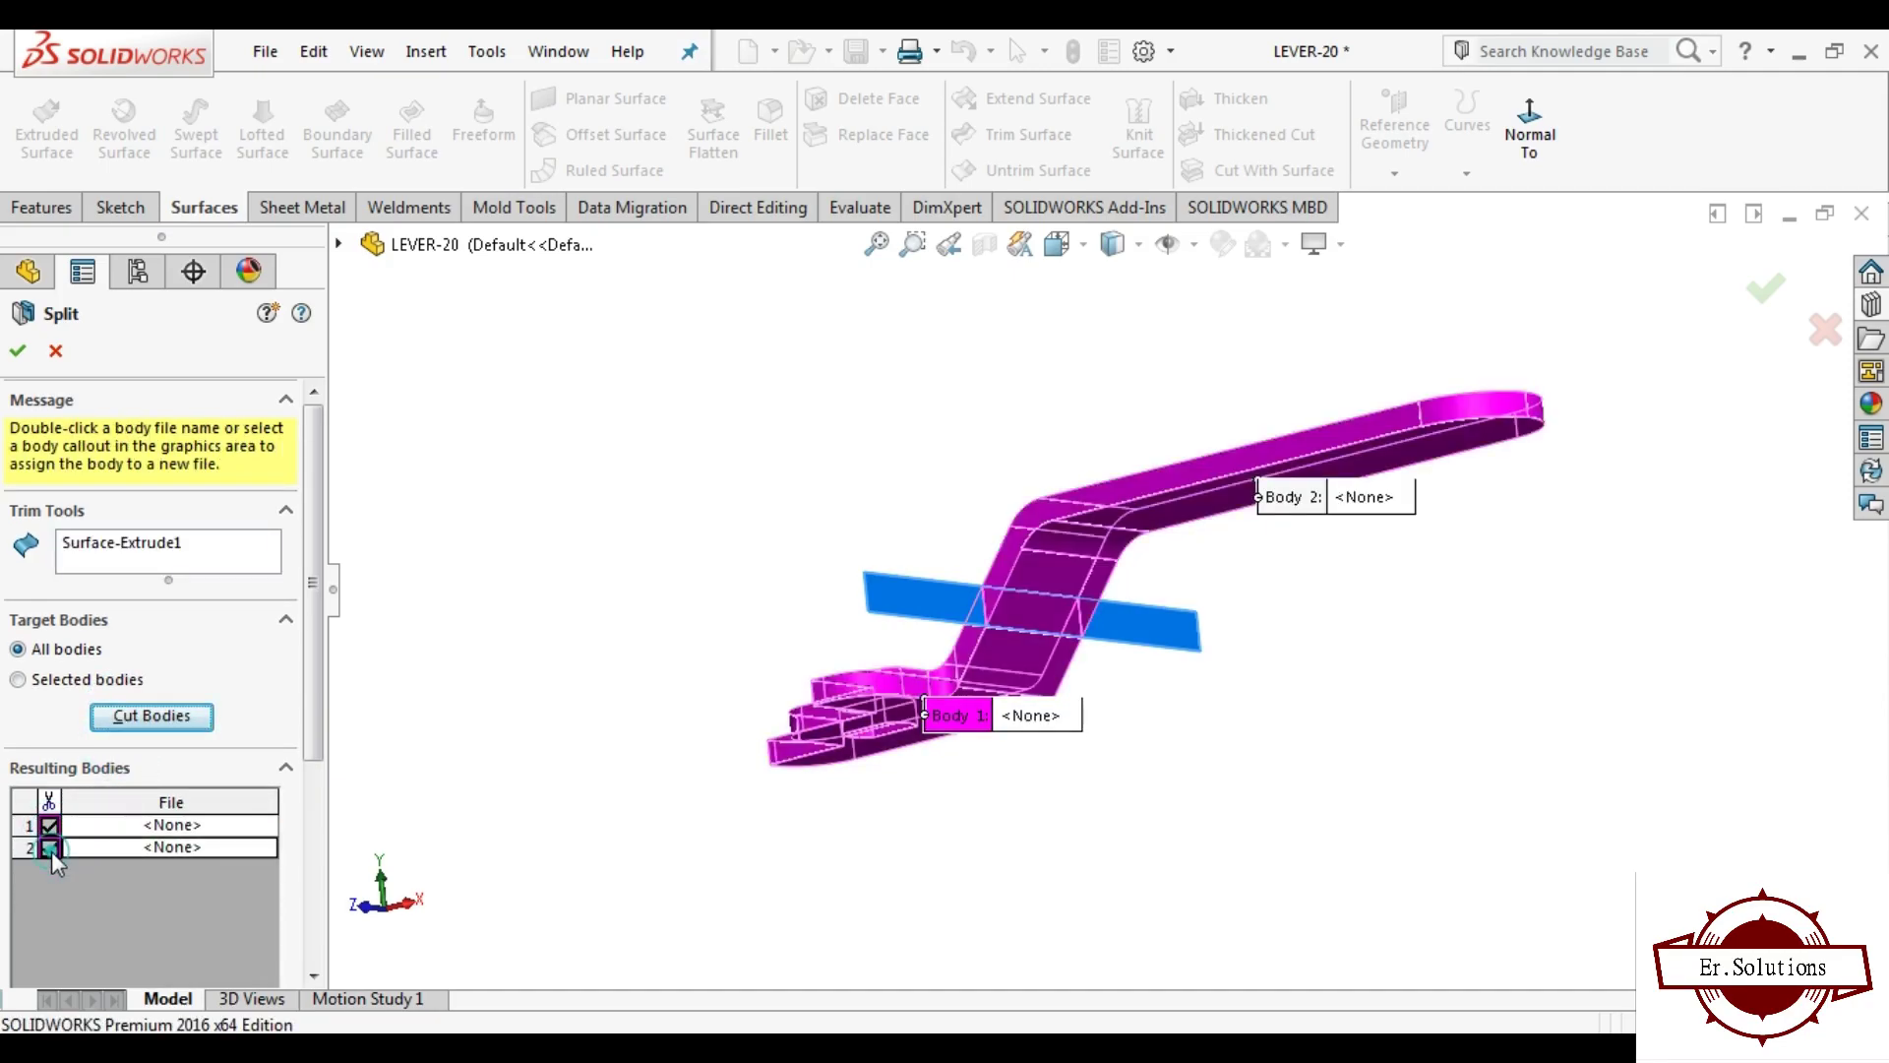
scroll(325, 743, down, 1)
scroll(39, 777, down, 4)
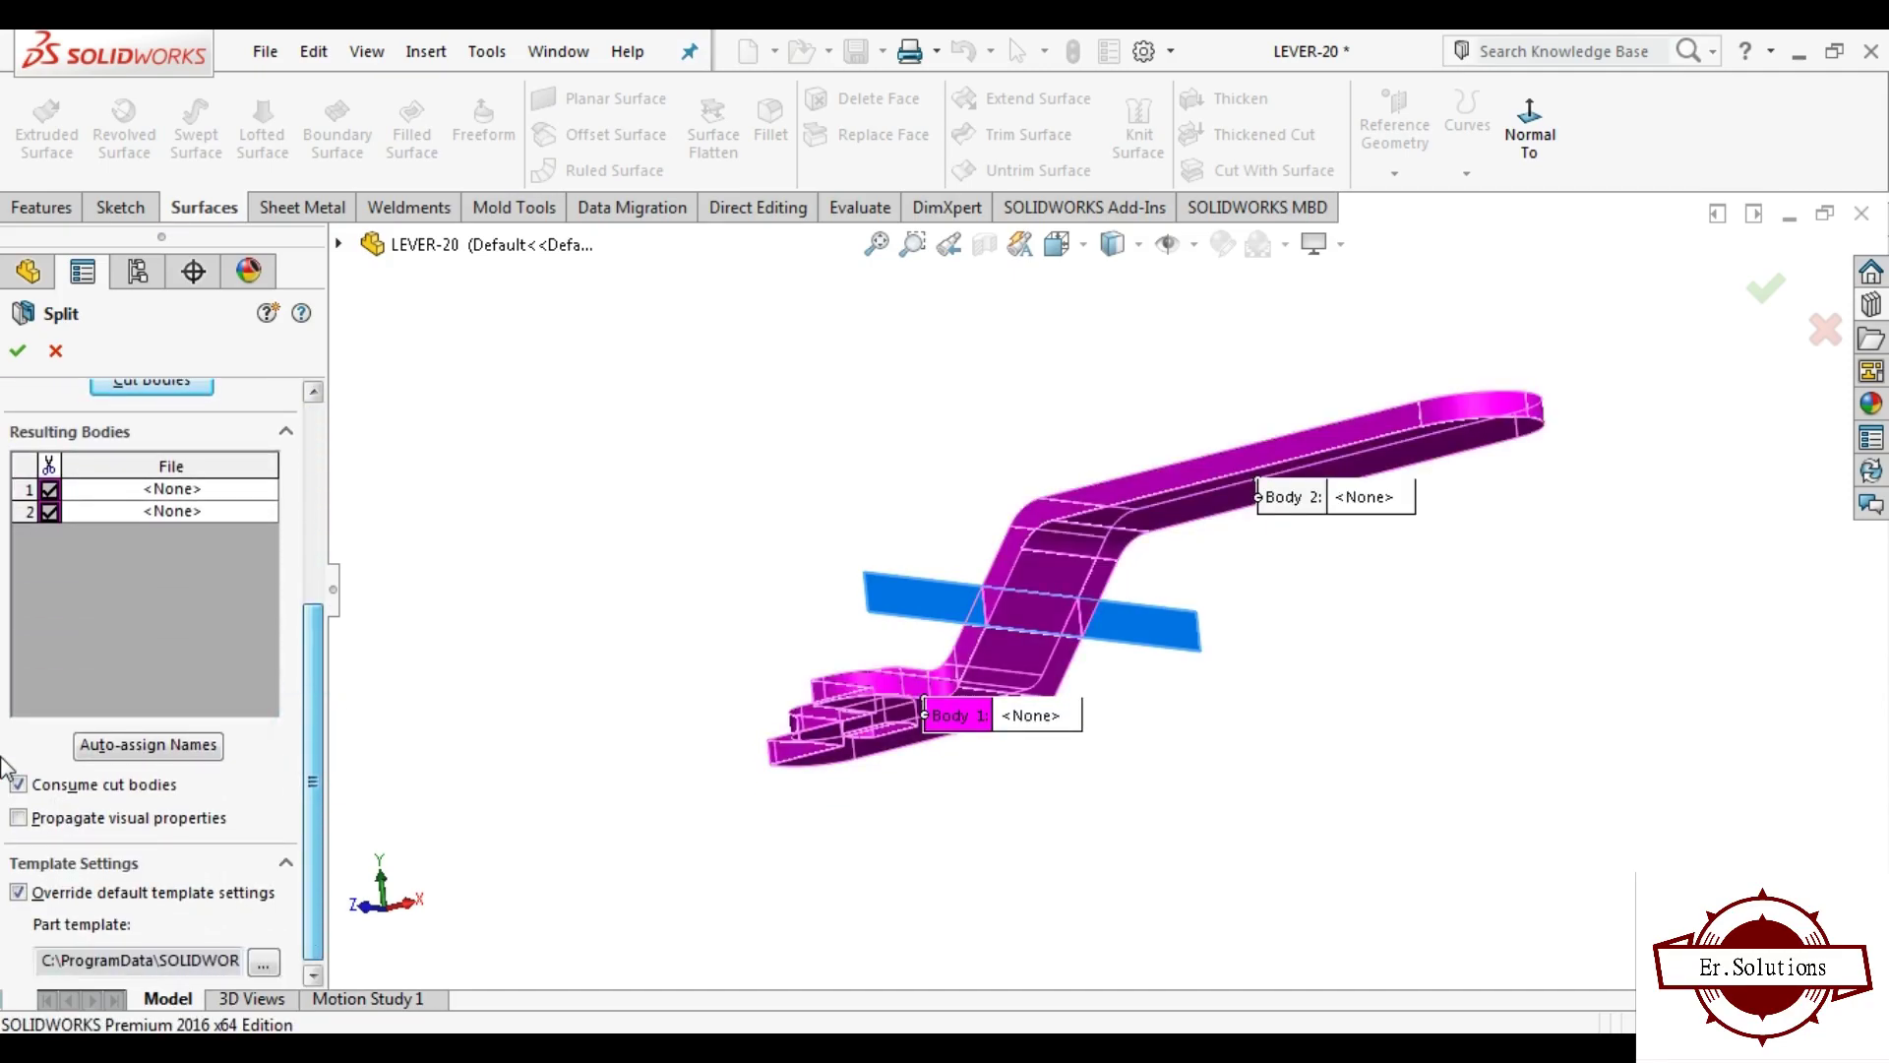
click(17, 354)
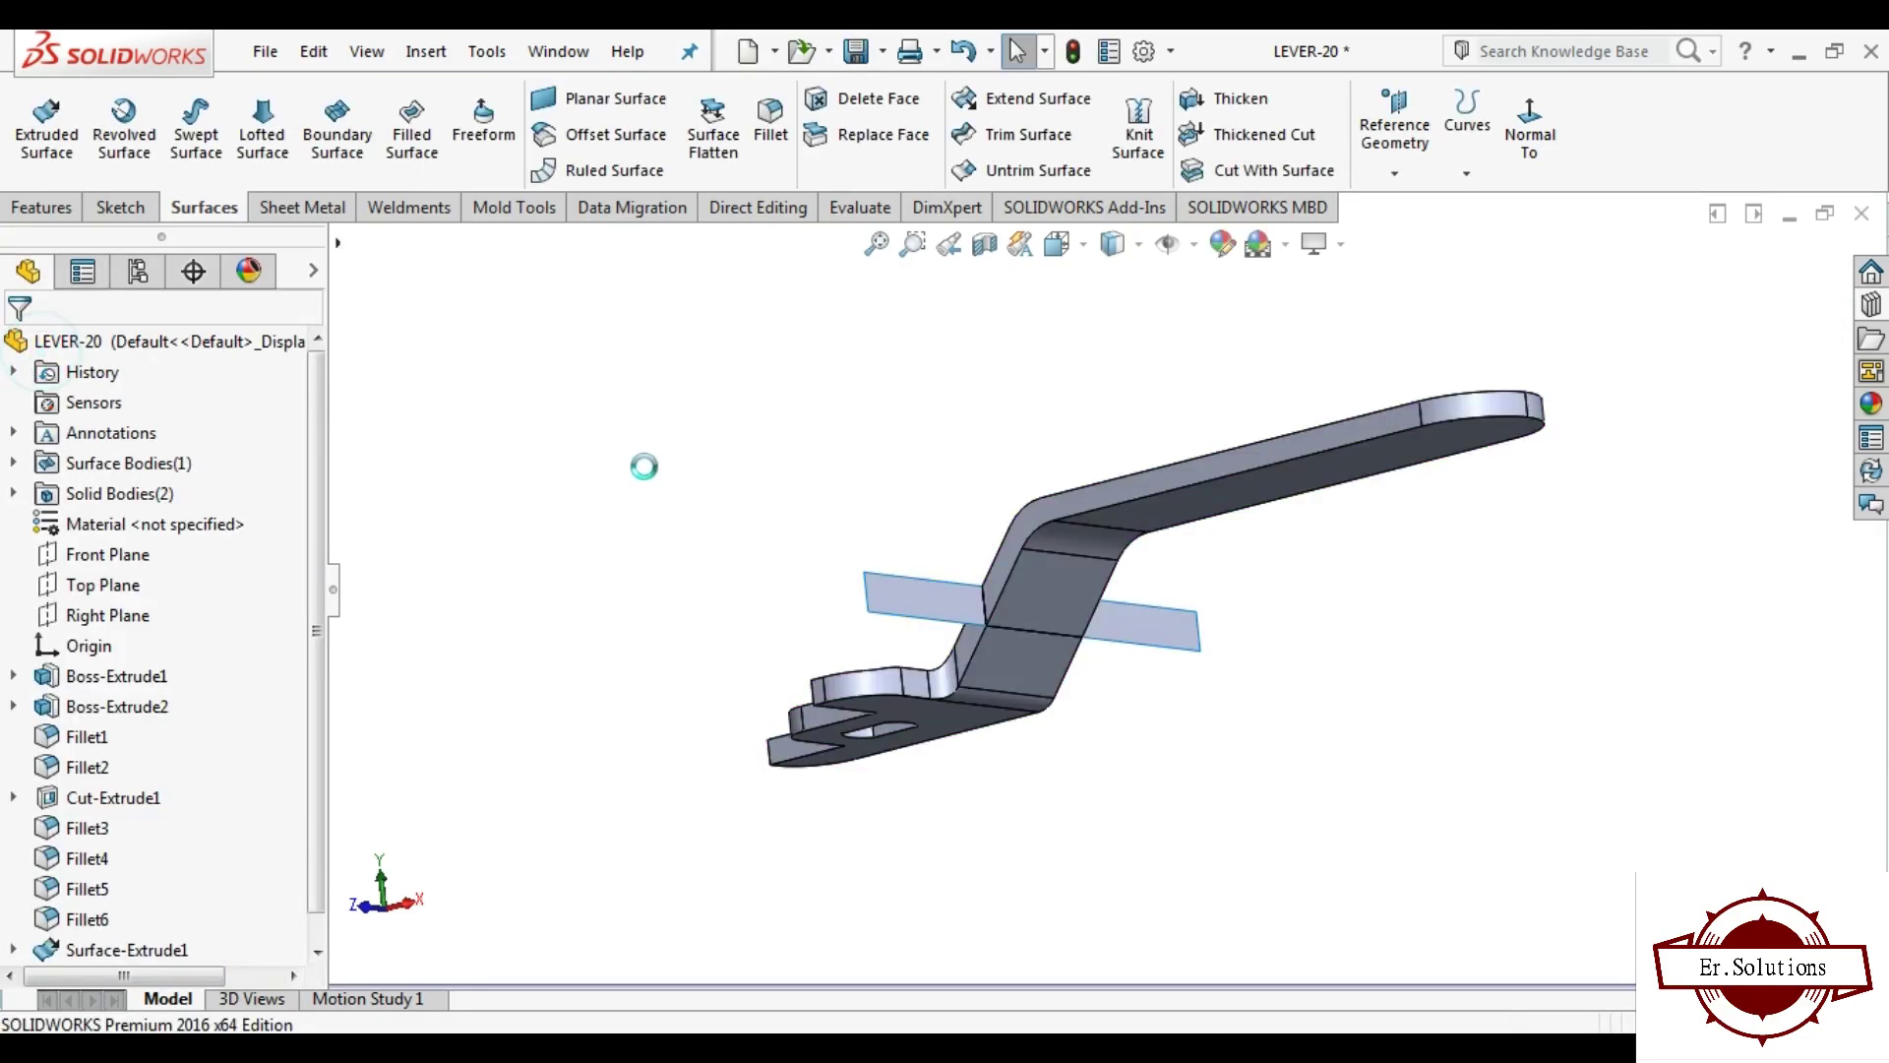
Step: Hide the Surface-Extrude1 cutting surface
click(906, 596)
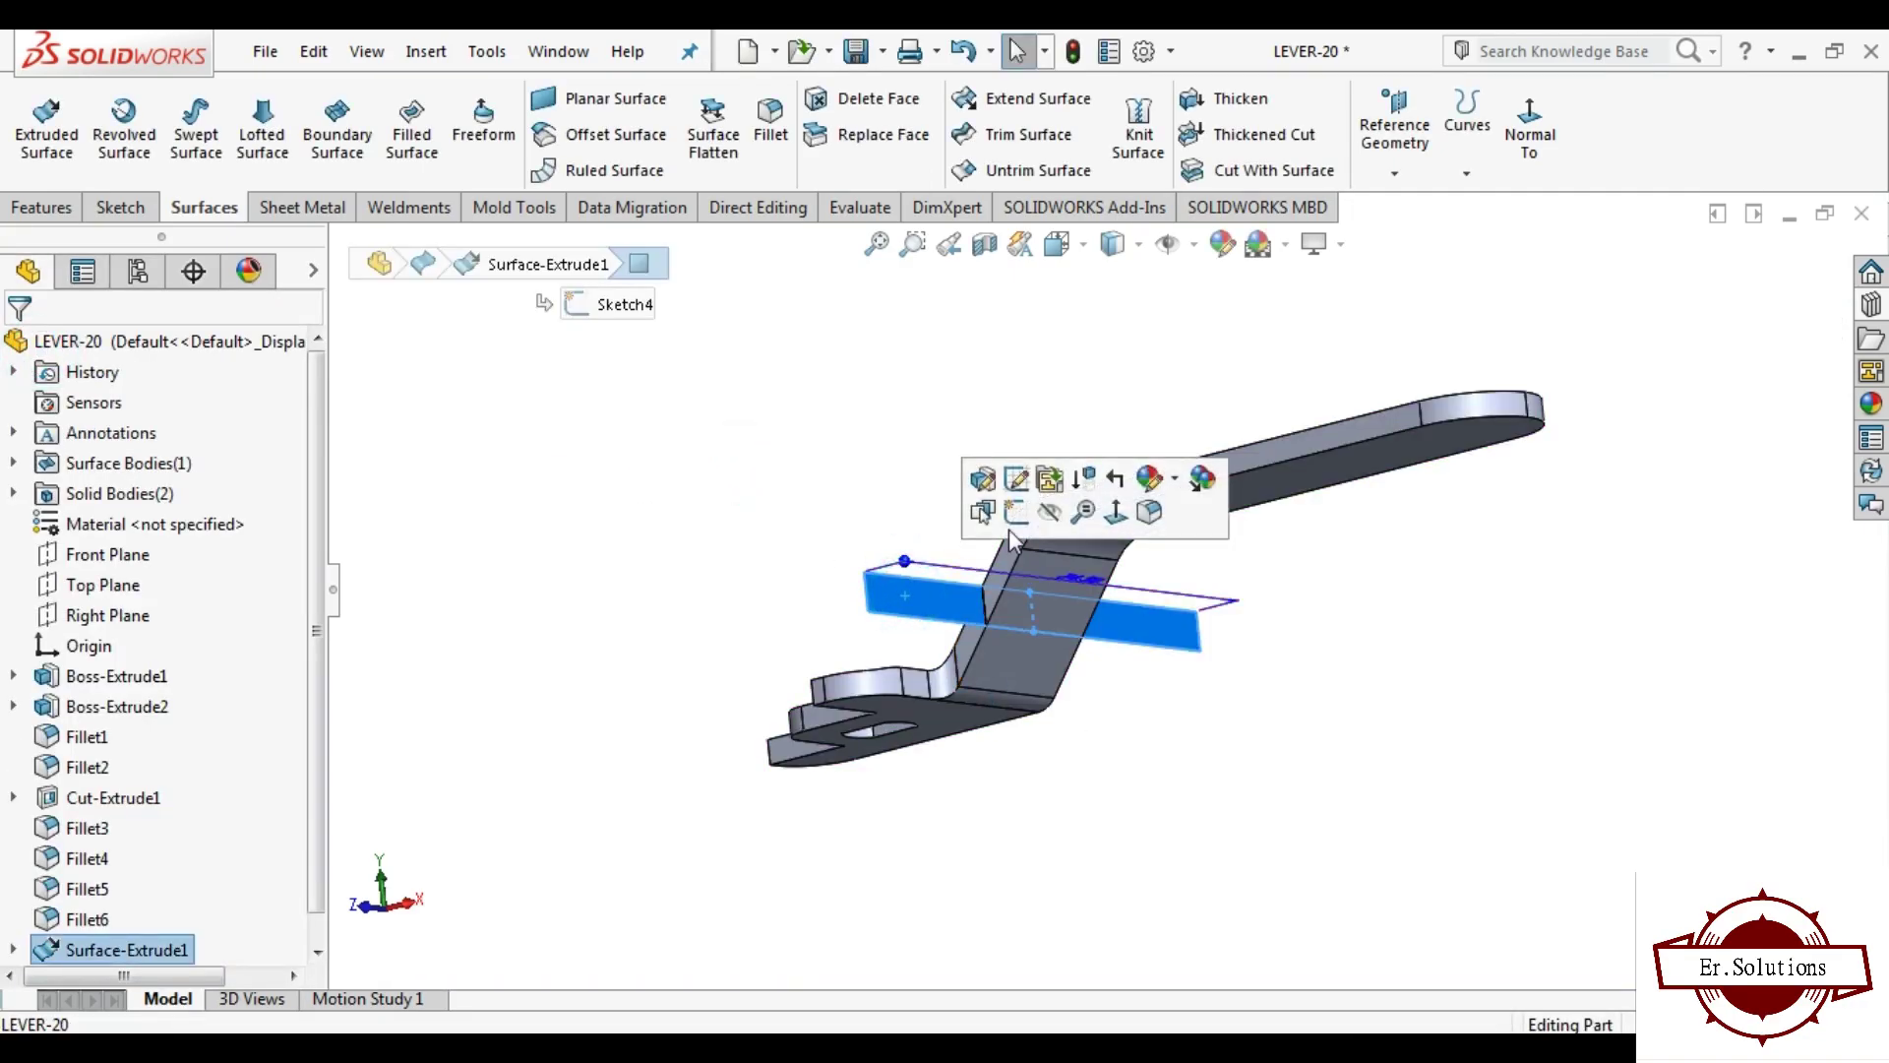
click(1049, 512)
middle_drag(615, 439, 677, 598)
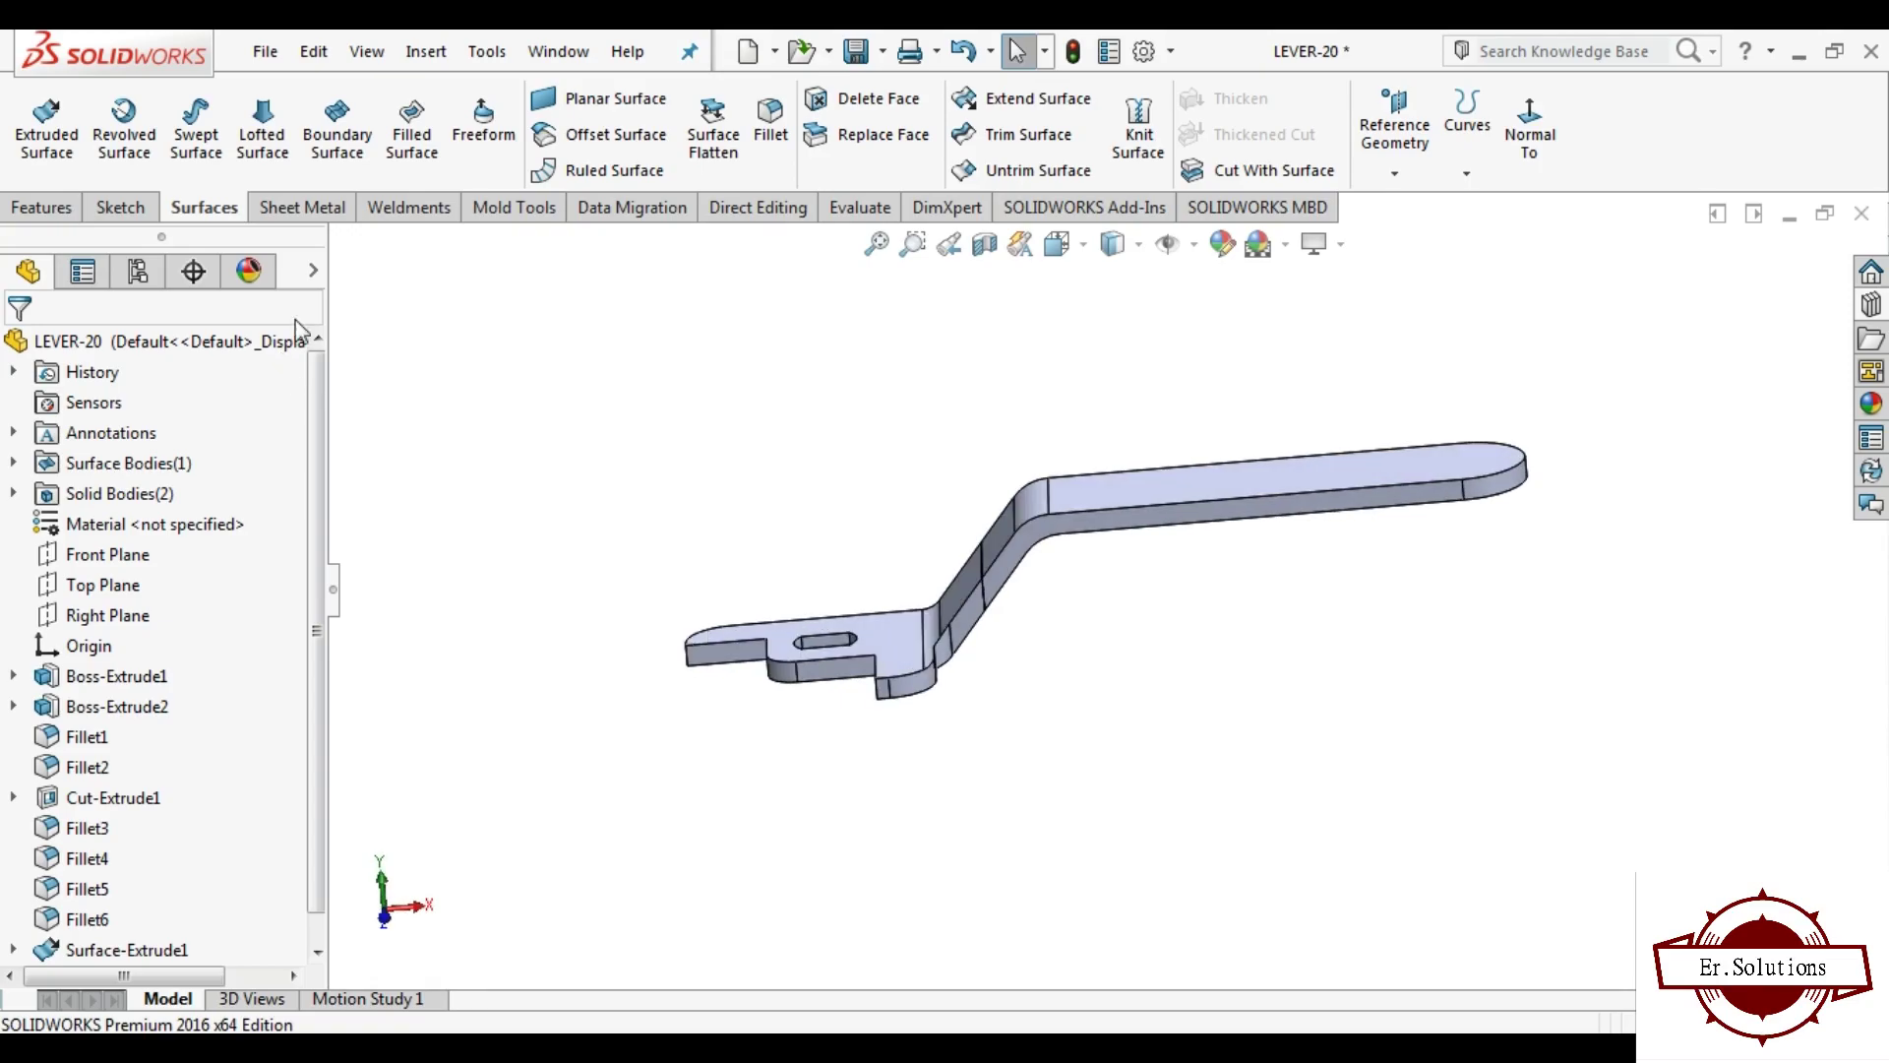
click(421, 69)
mouse_move(459, 363)
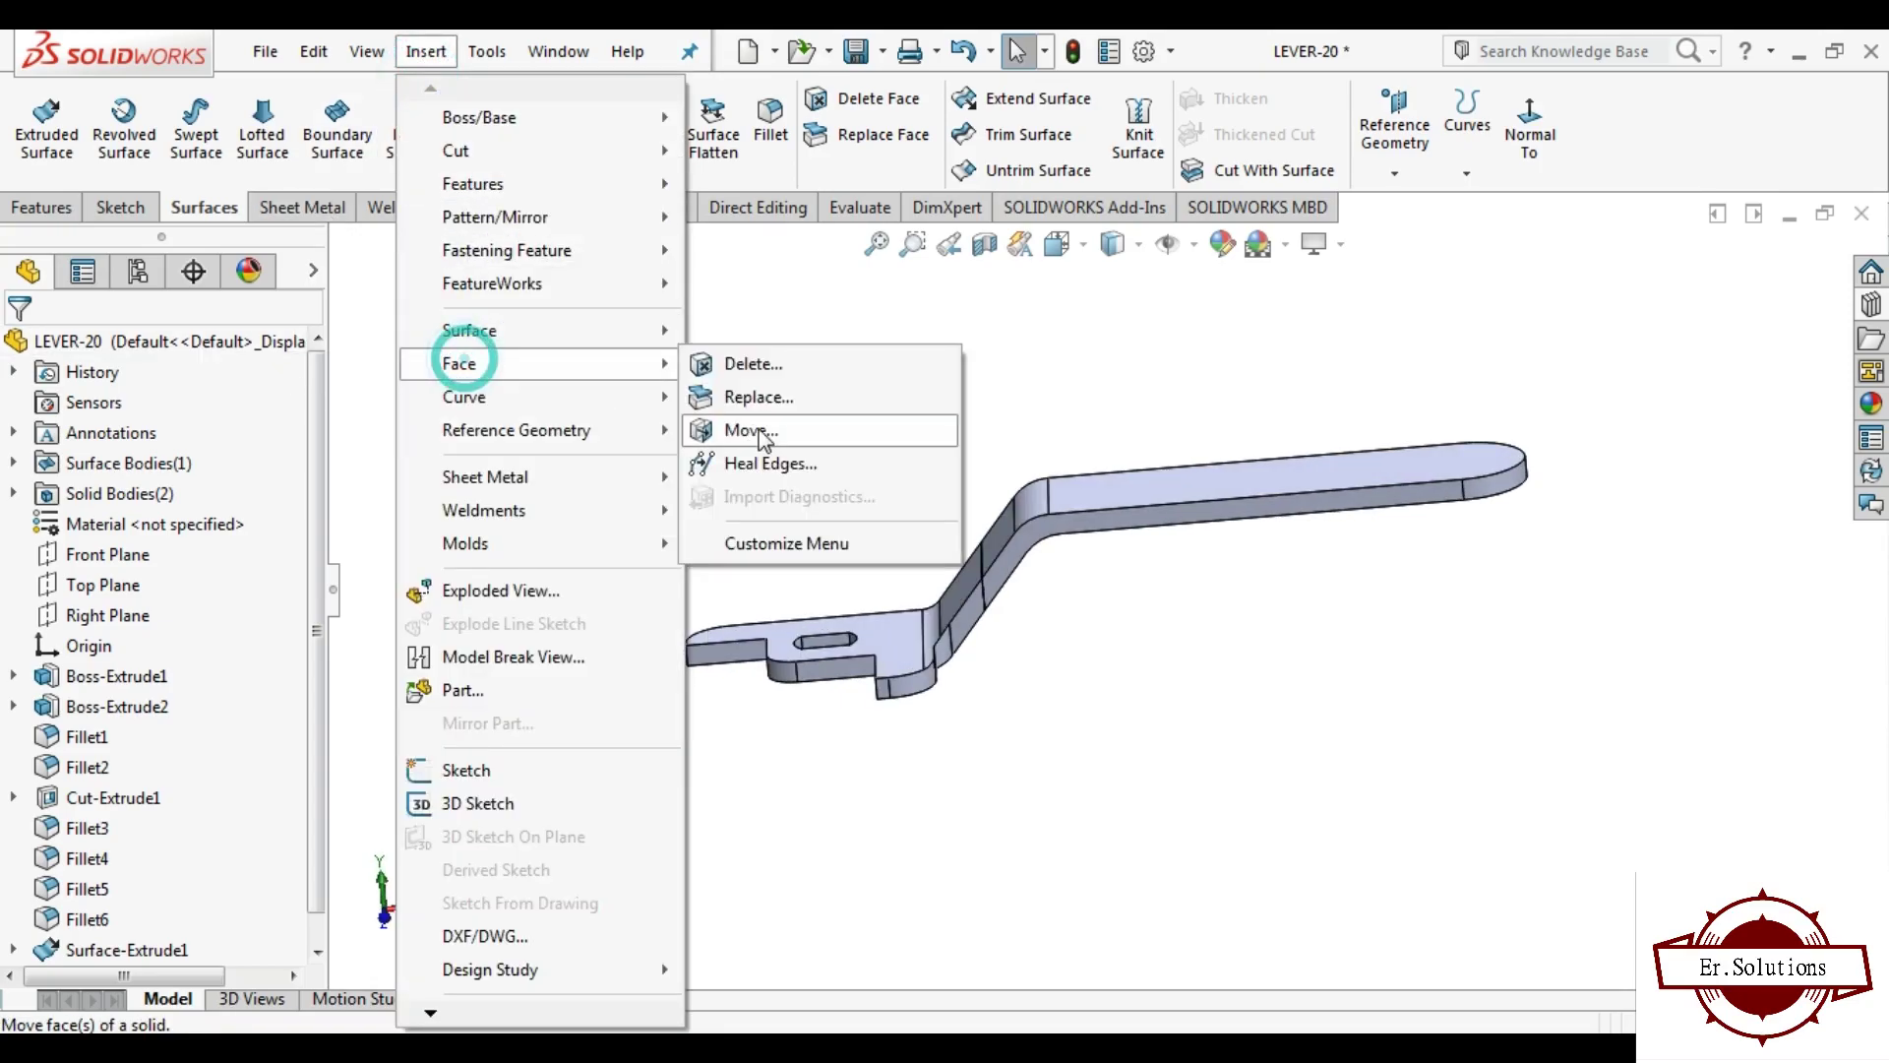
Step: Start a 0.50 mm Move Face offset on the bend and handle arm faces
click(733, 426)
middle_drag(1012, 510, 1079, 653)
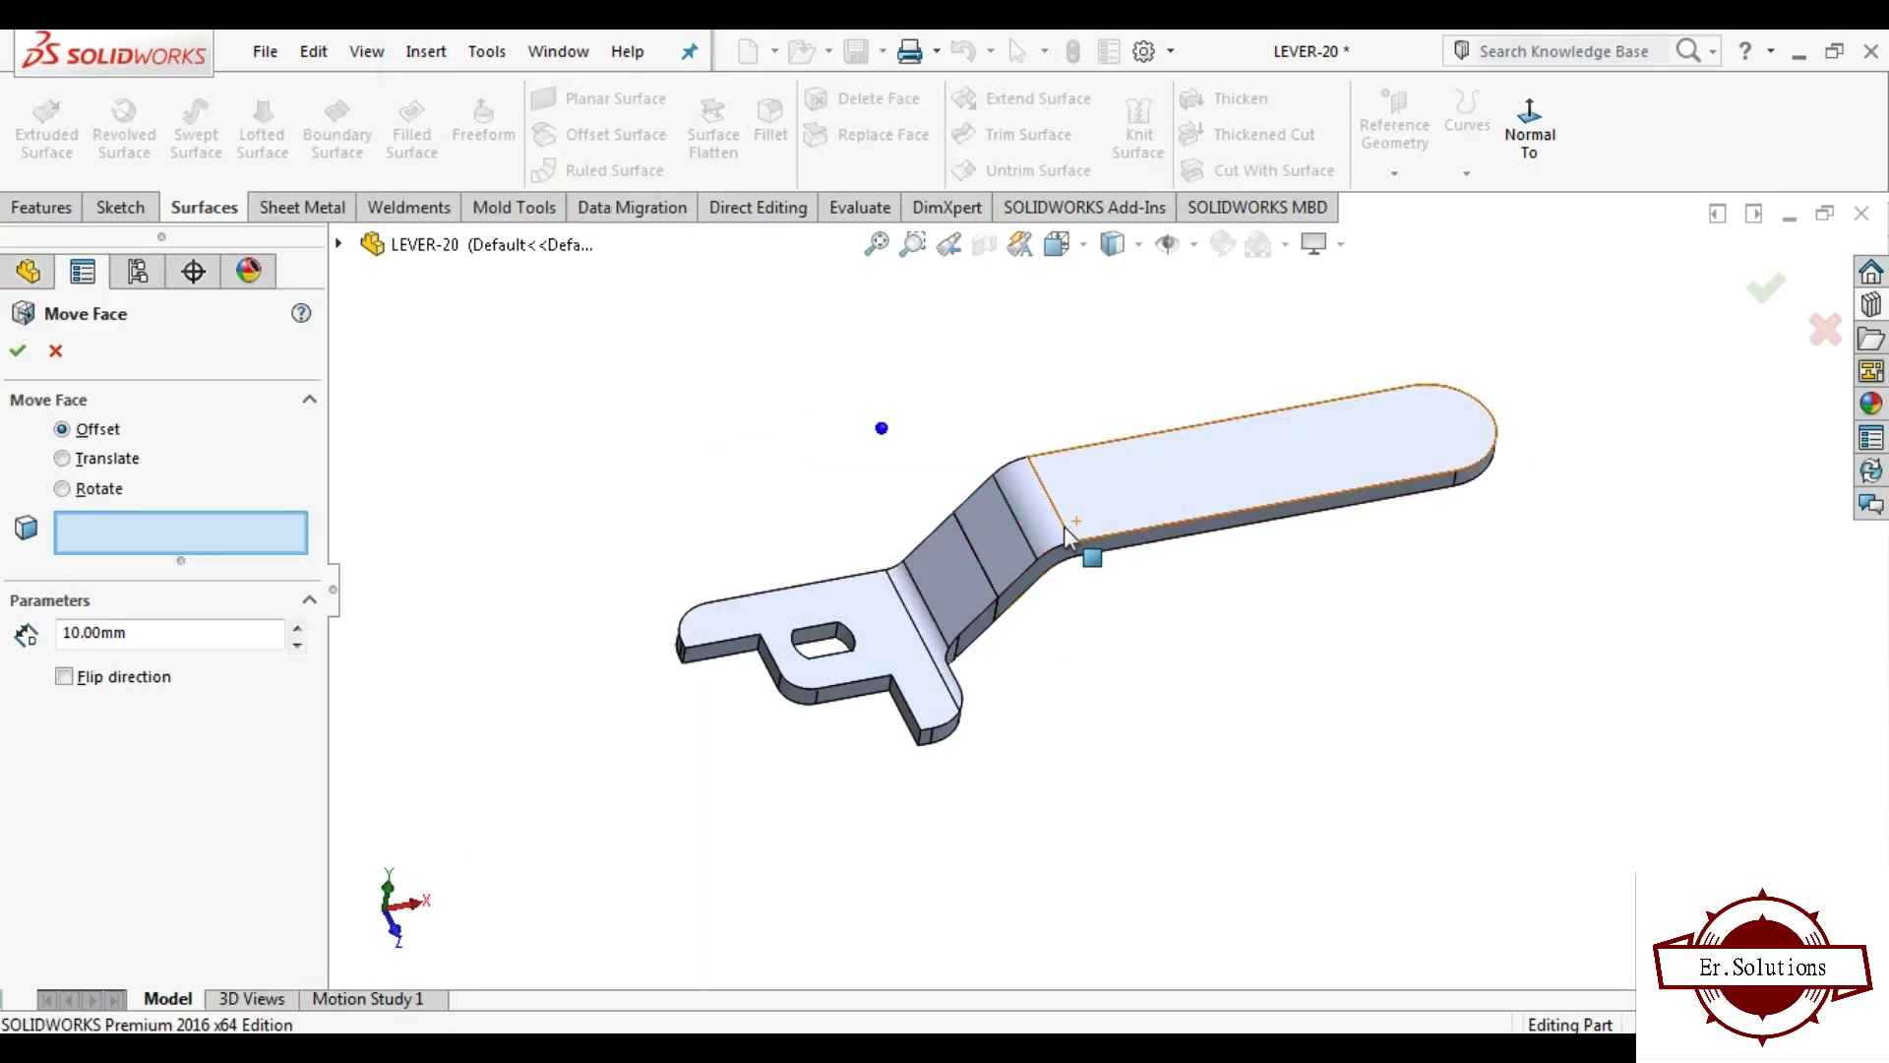
click(1031, 535)
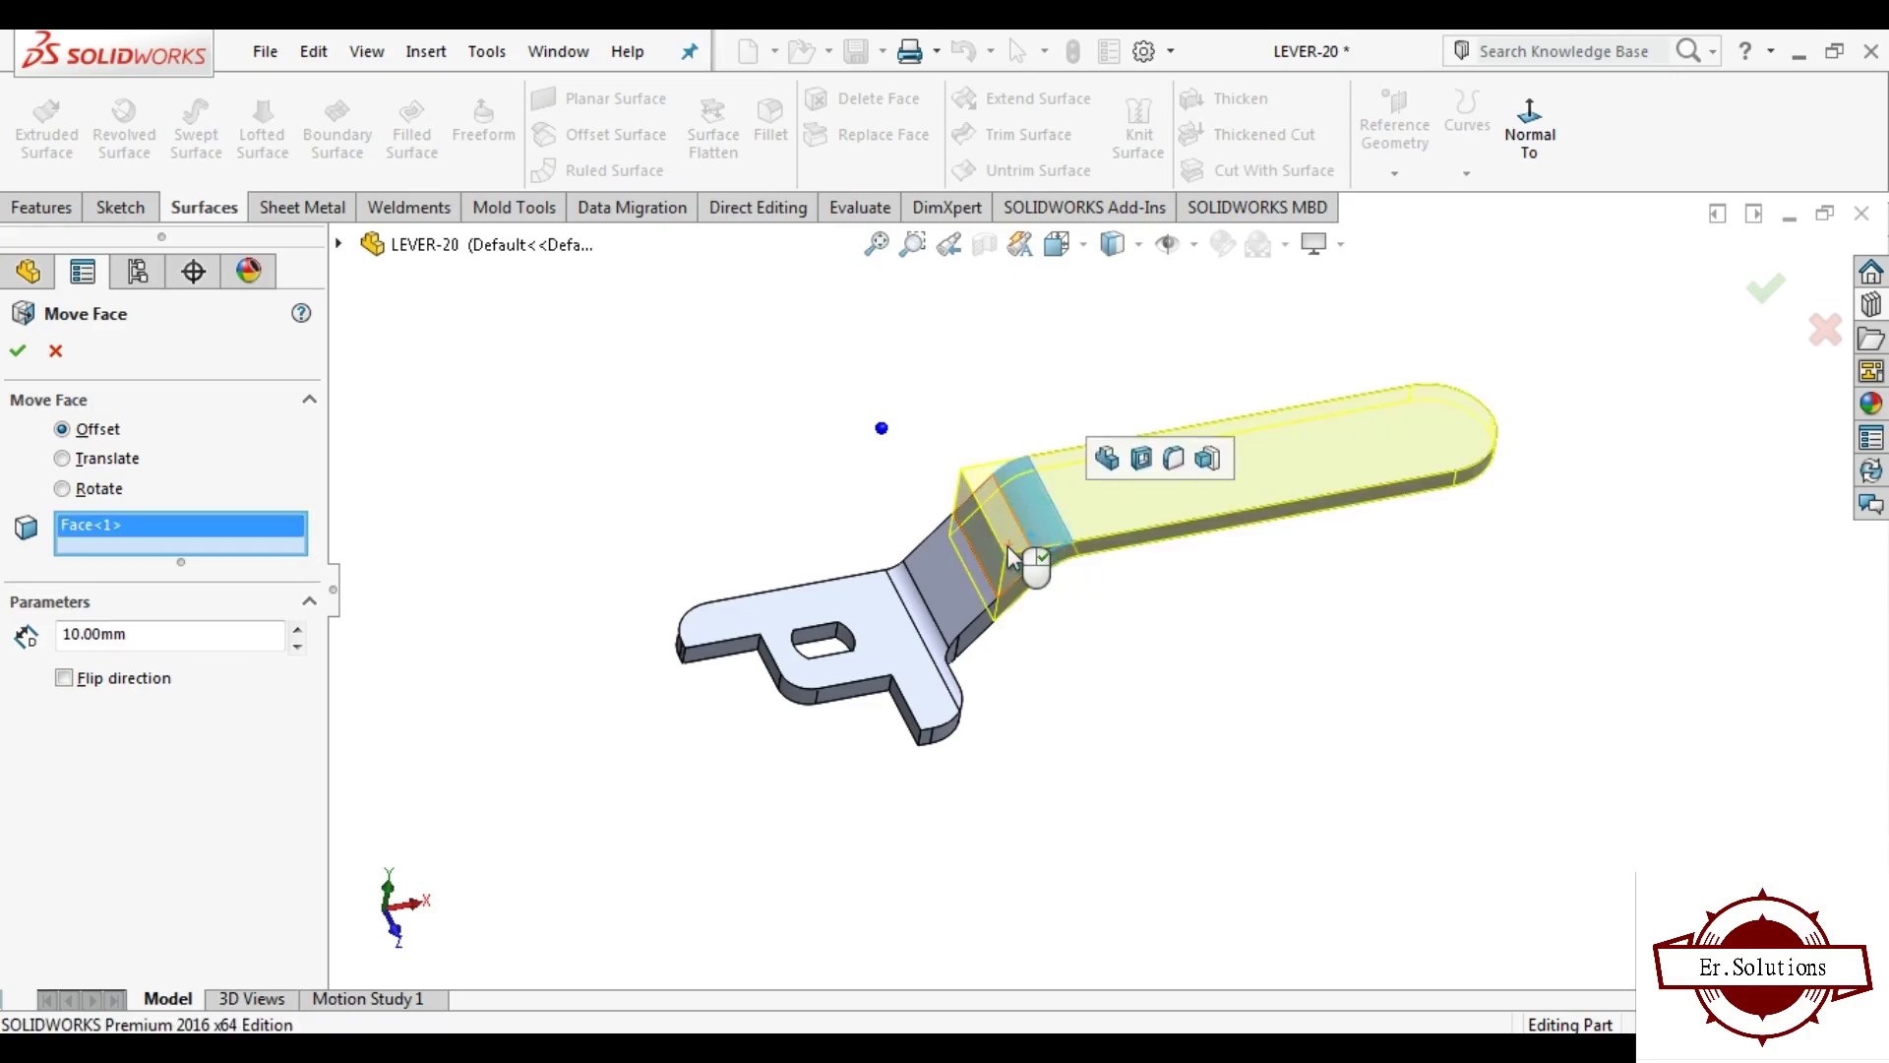
click(1030, 522)
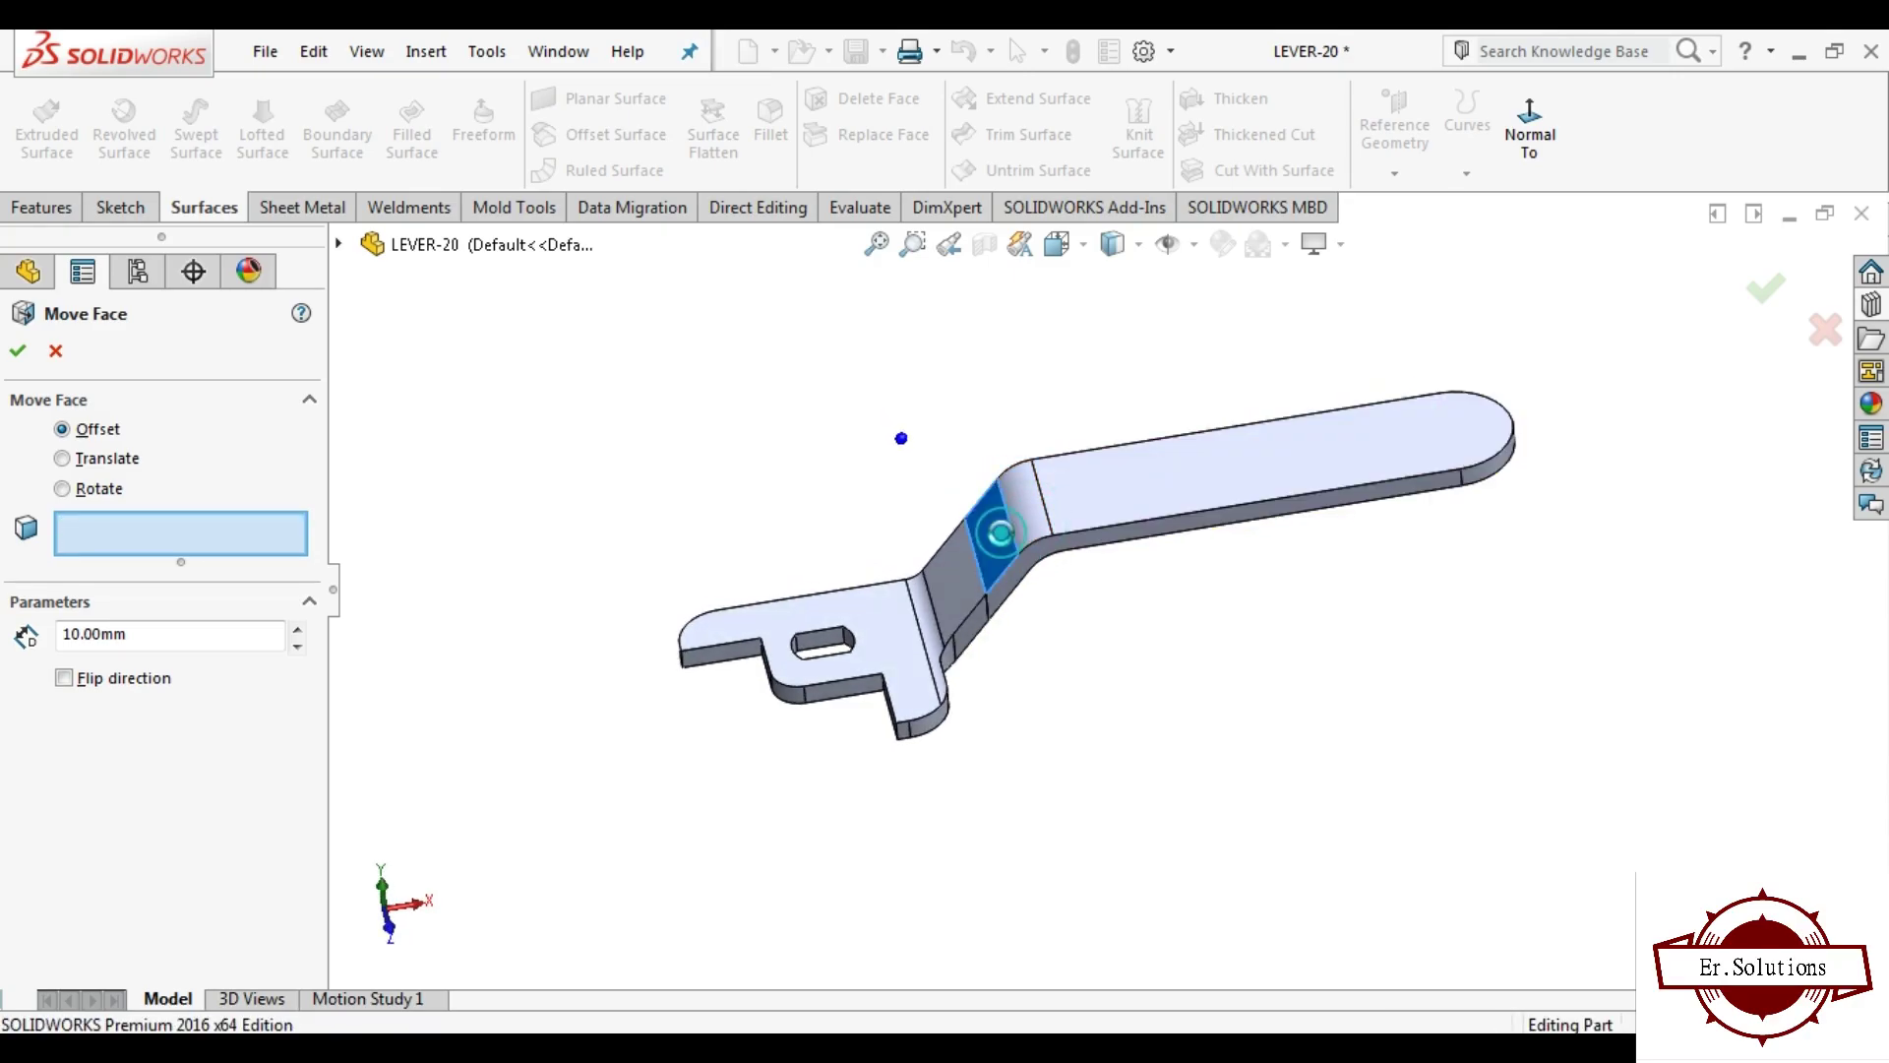
click(999, 536)
click(1019, 515)
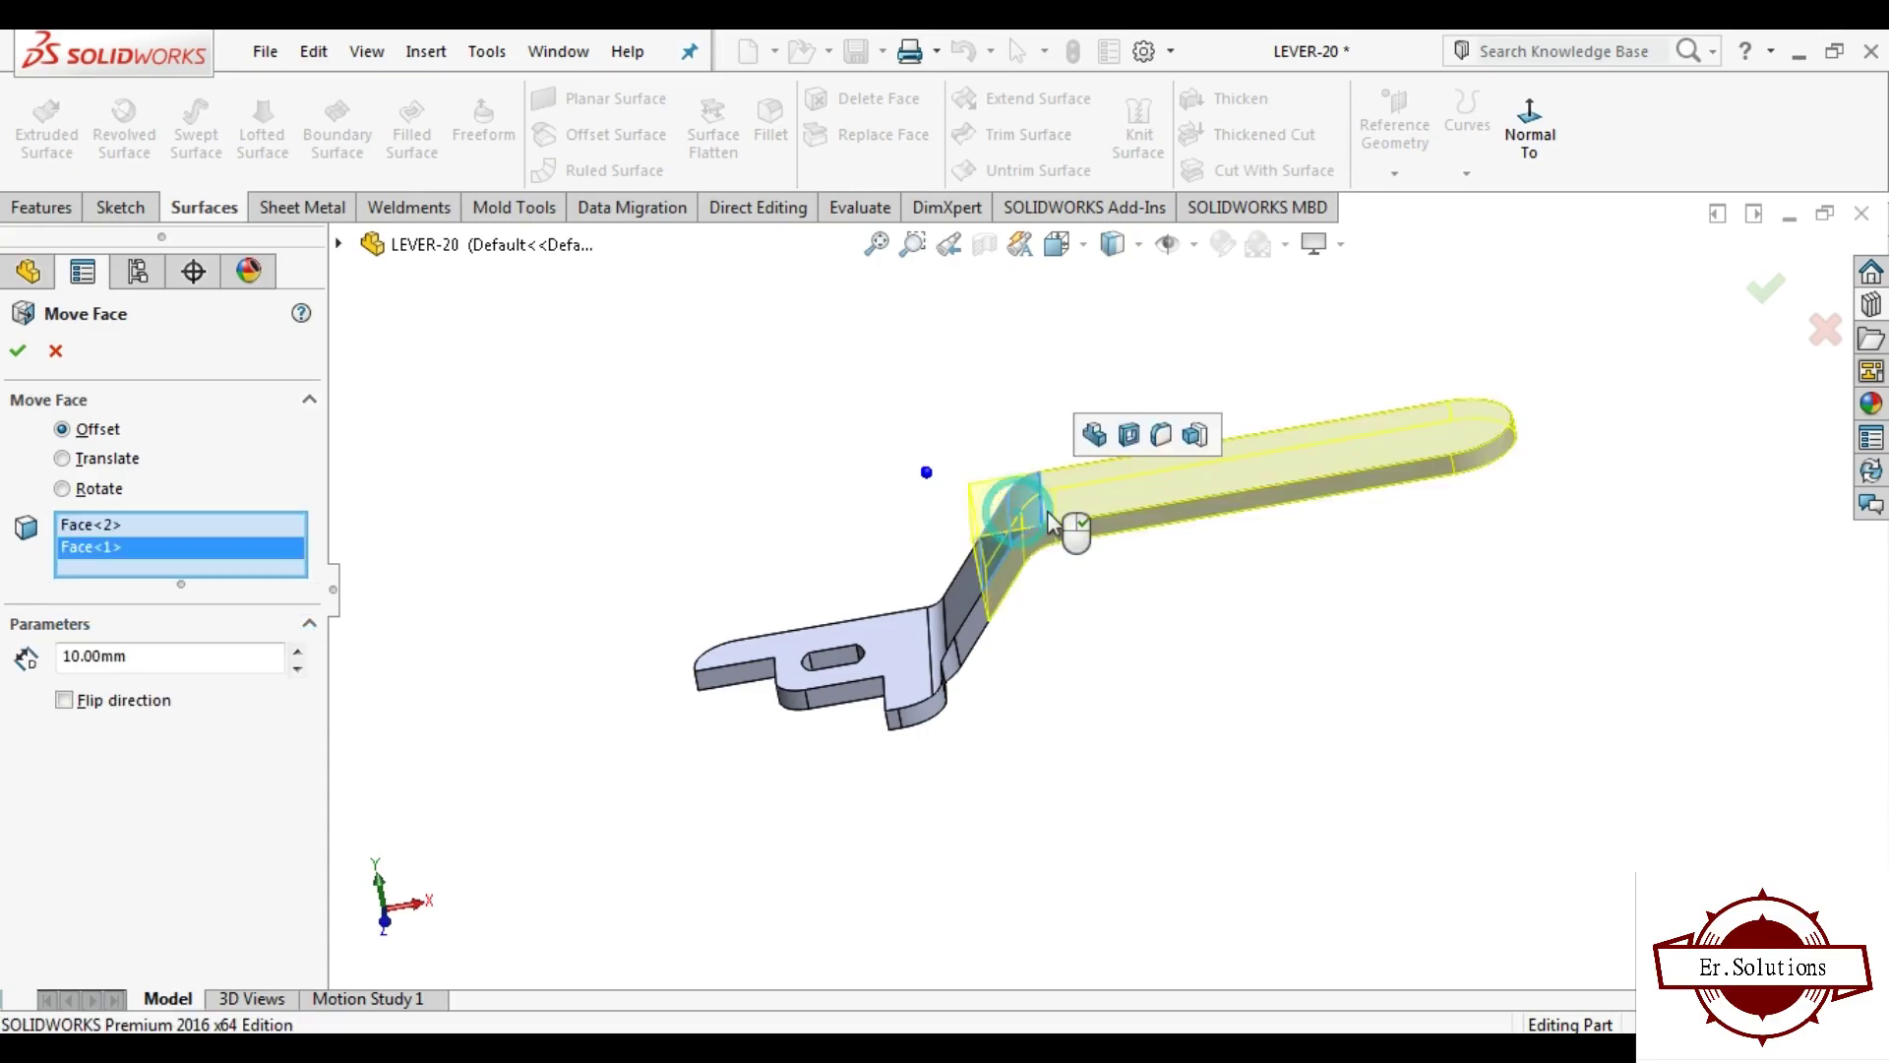
click(1076, 500)
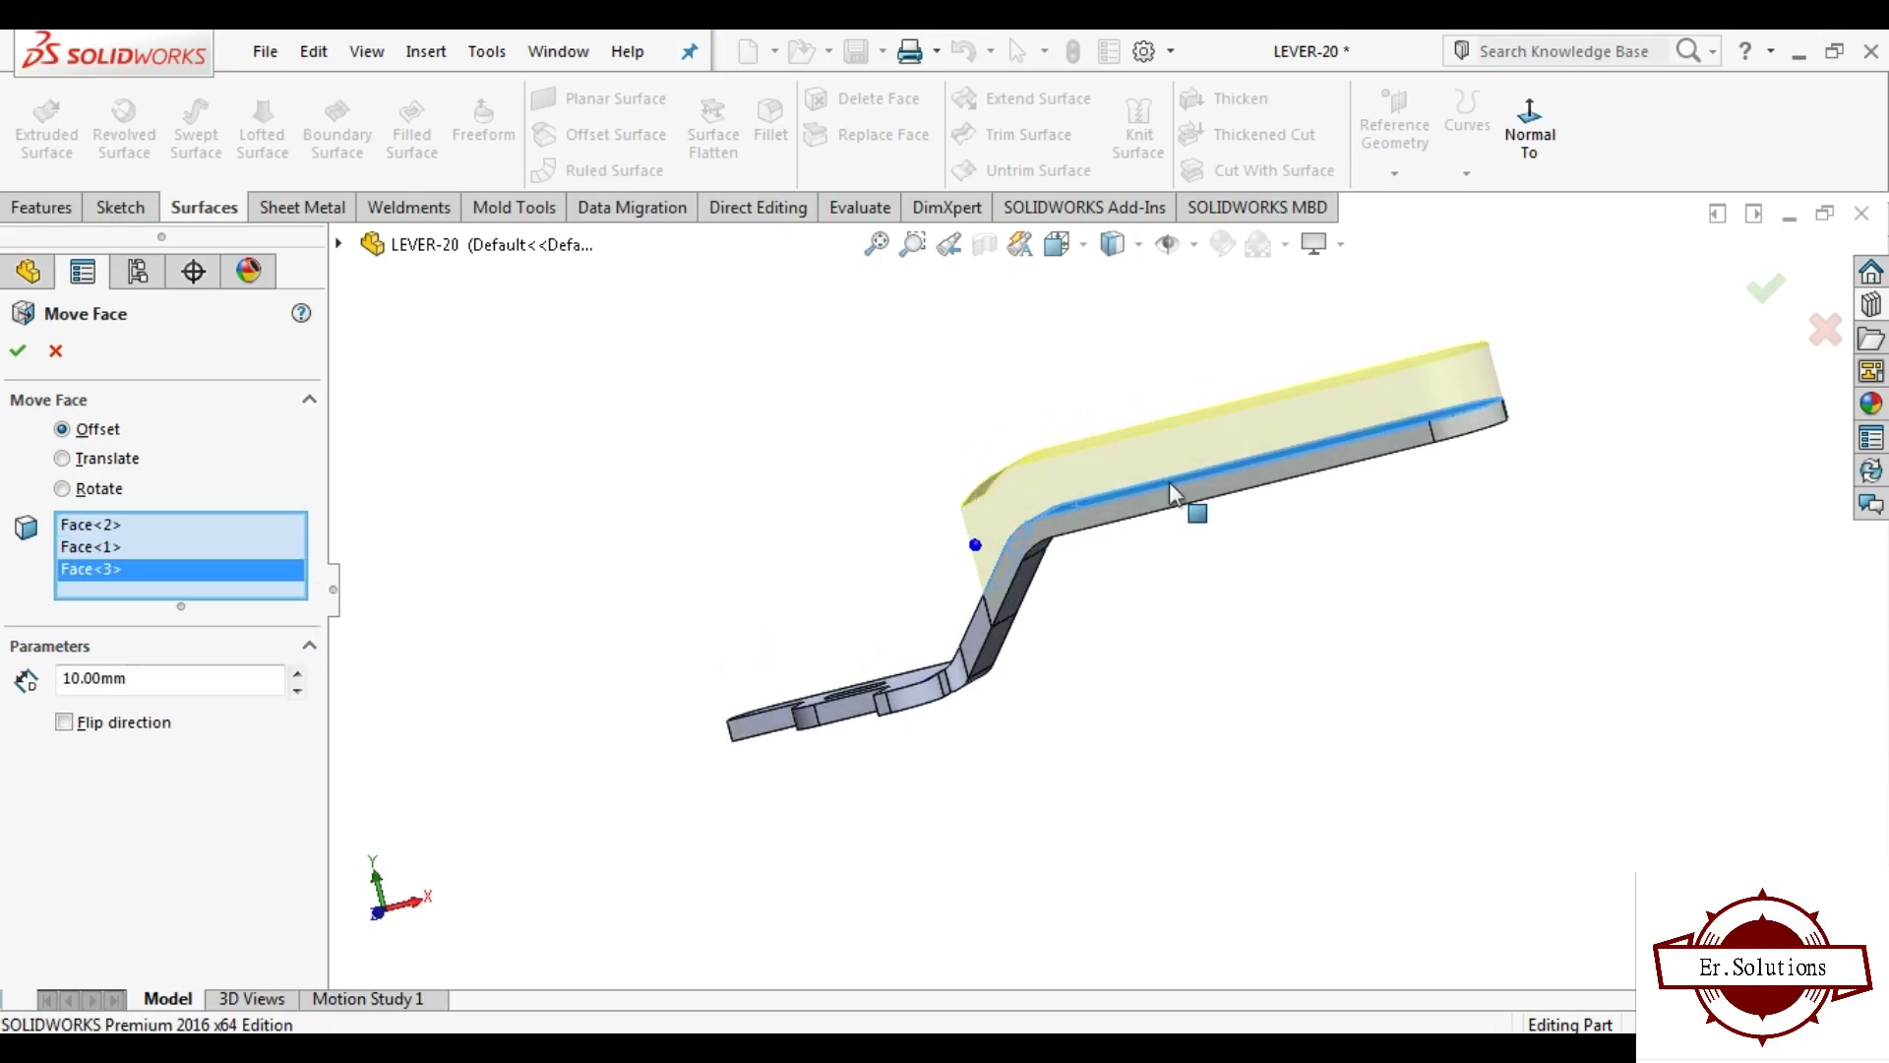
middle_drag(1116, 536, 1138, 540)
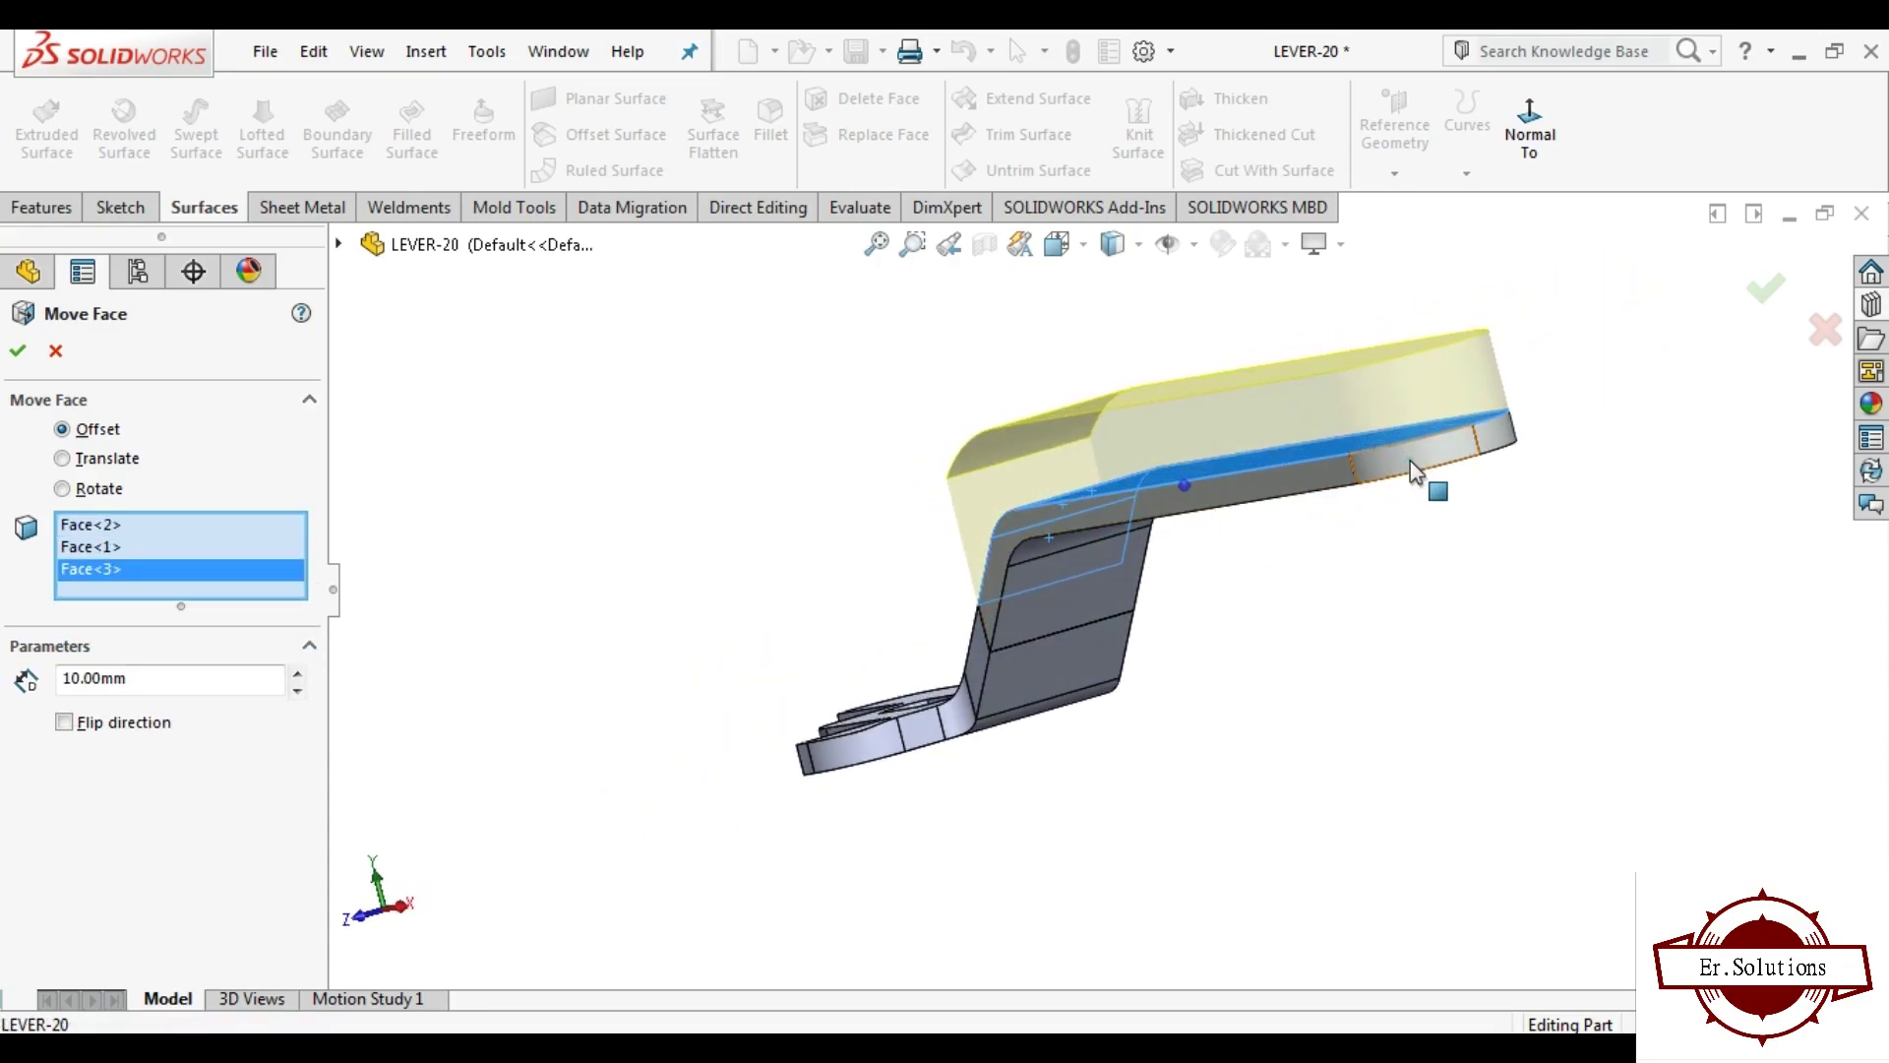
click(1414, 471)
click(1358, 498)
middle_drag(1256, 505, 1131, 511)
text(.5)
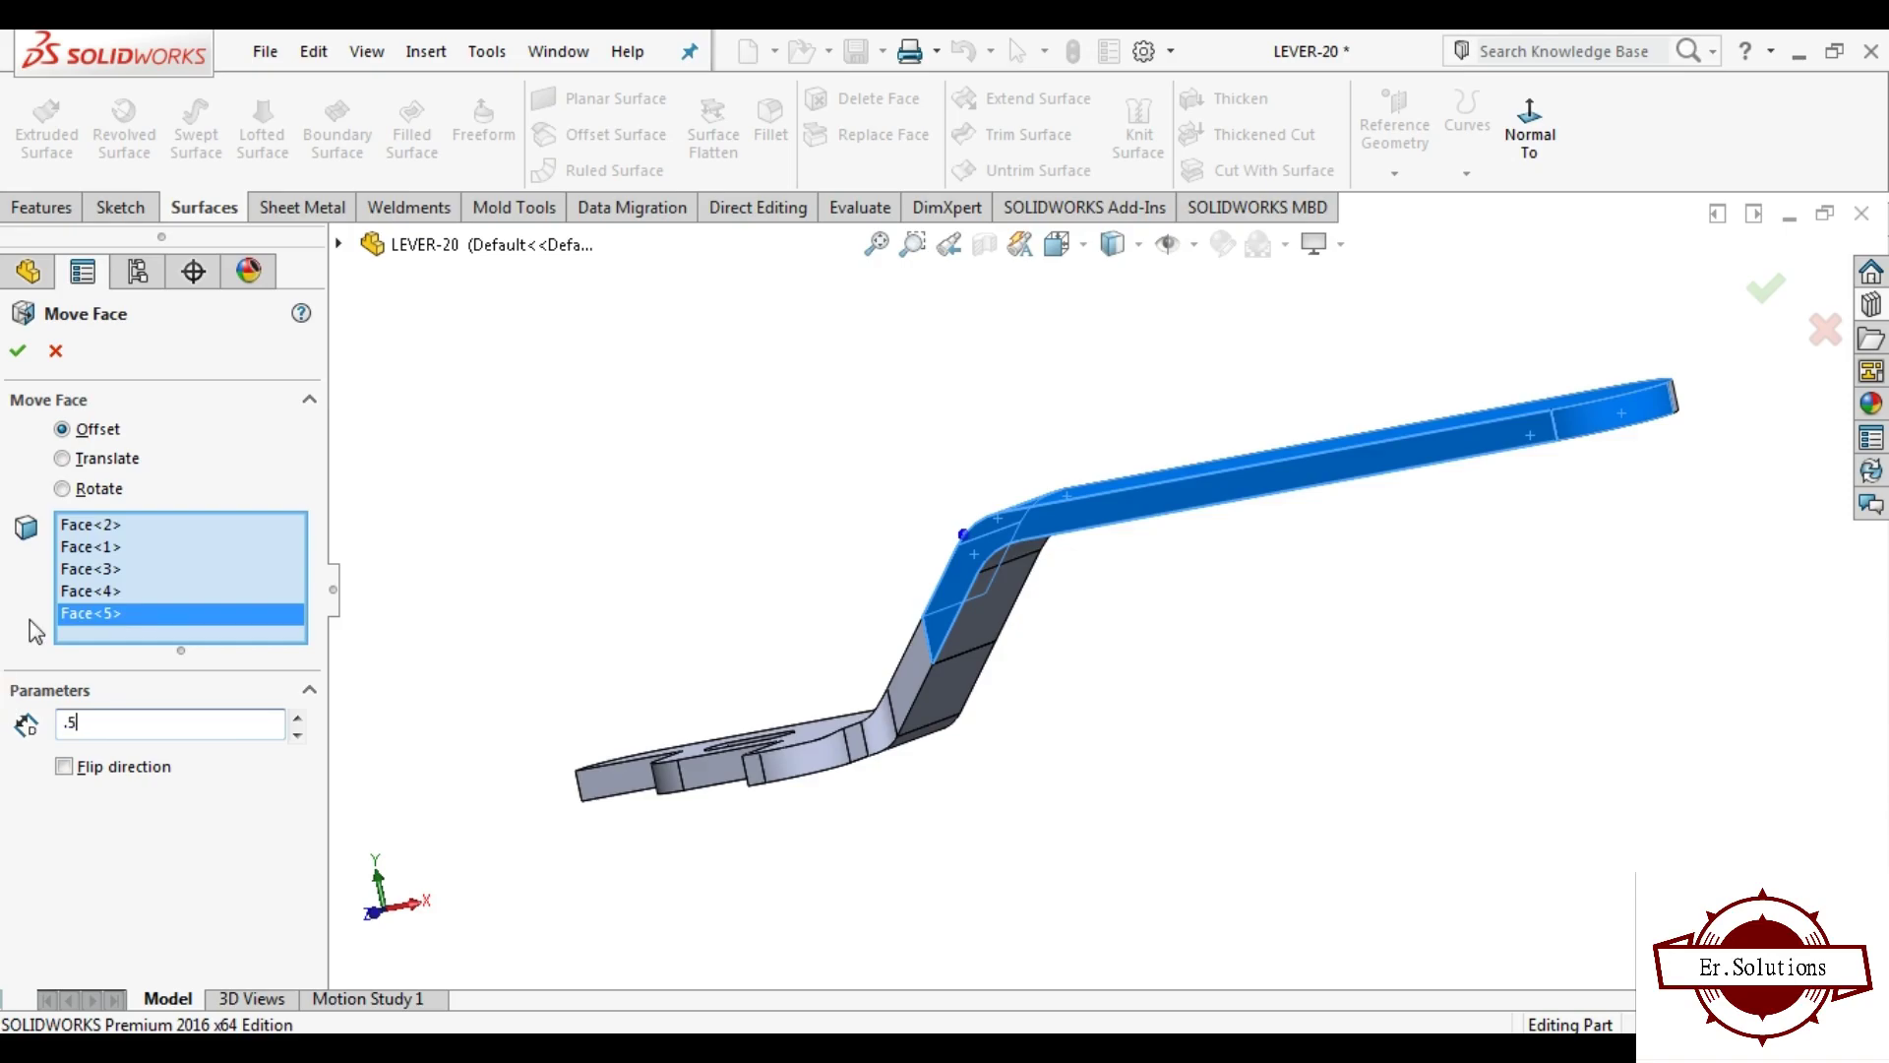
key(Return)
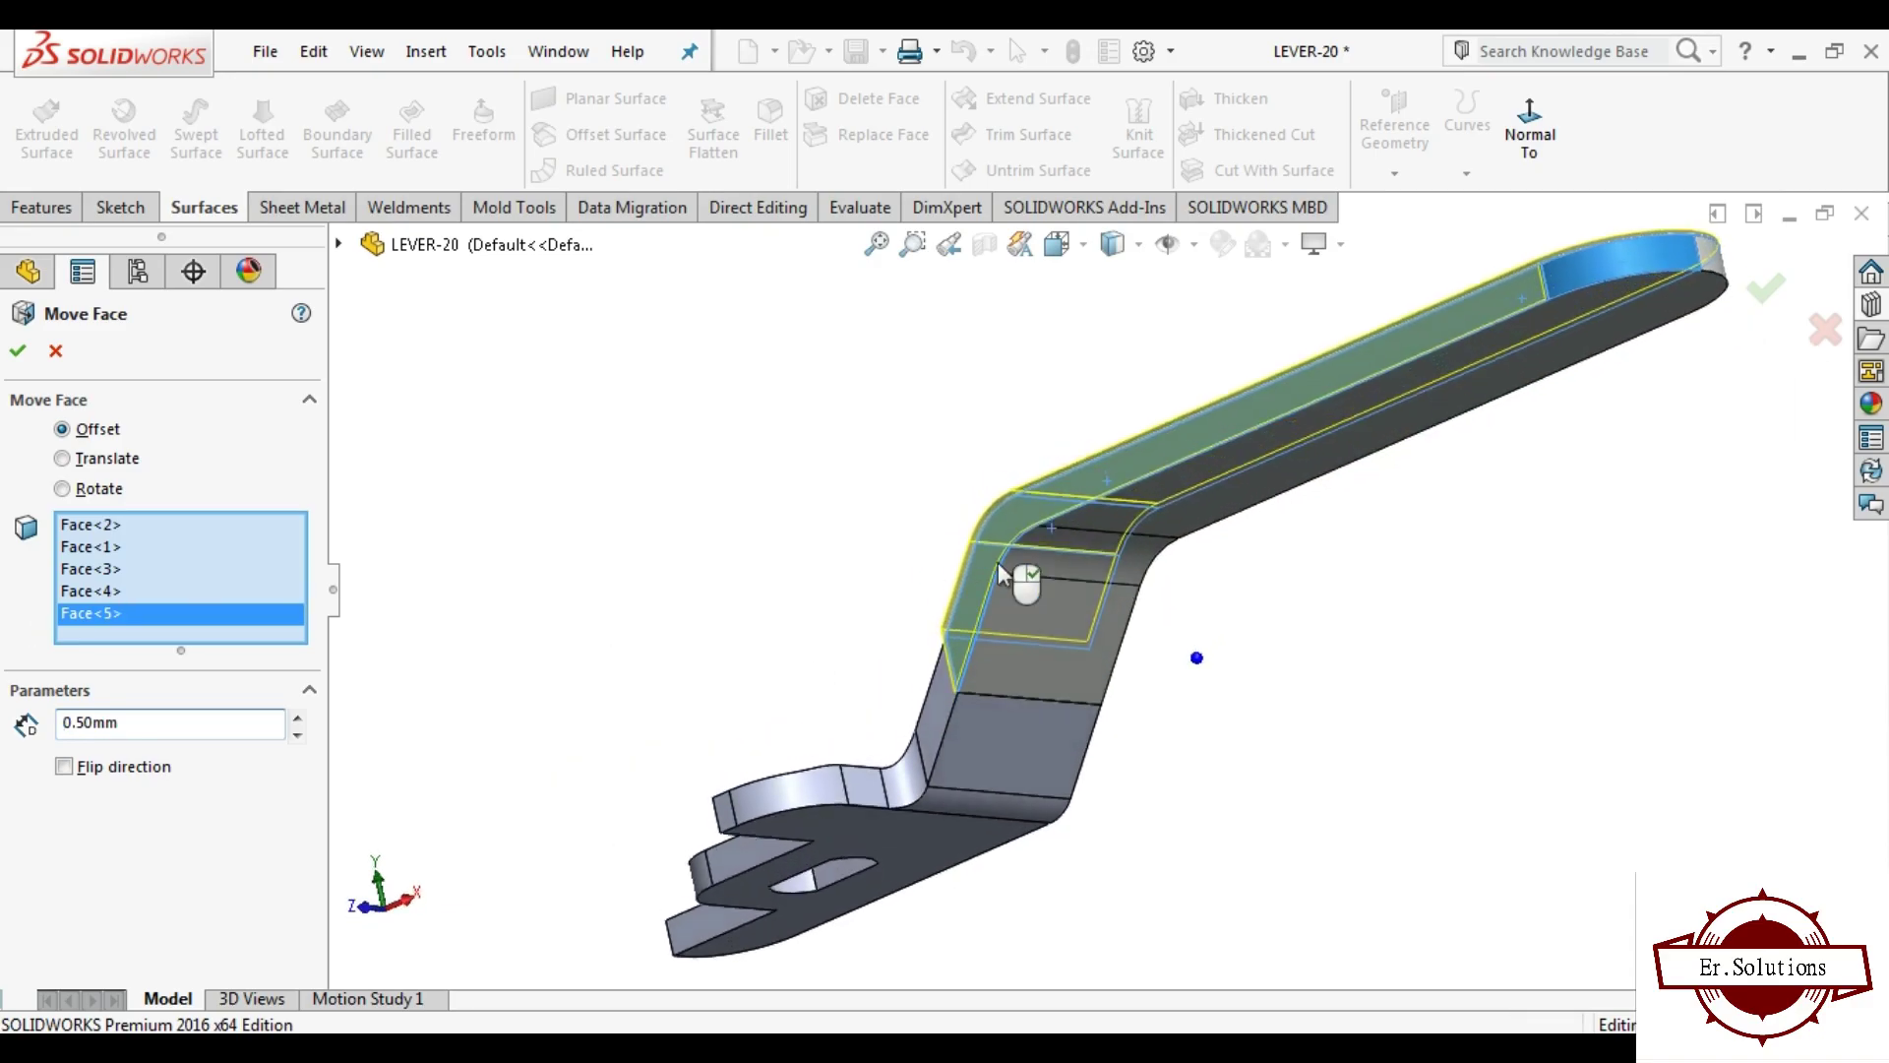
Step: Add the remaining handle arm and bend faces to the offset selection
middle_drag(641, 641, 1029, 576)
click(1023, 728)
mouse_move(1033, 723)
middle_down()
mouse_move(1127, 642)
mouse_move(1071, 545)
middle_up()
click(1070, 541)
click(1100, 439)
middle_drag(1100, 439, 1216, 624)
click(1249, 730)
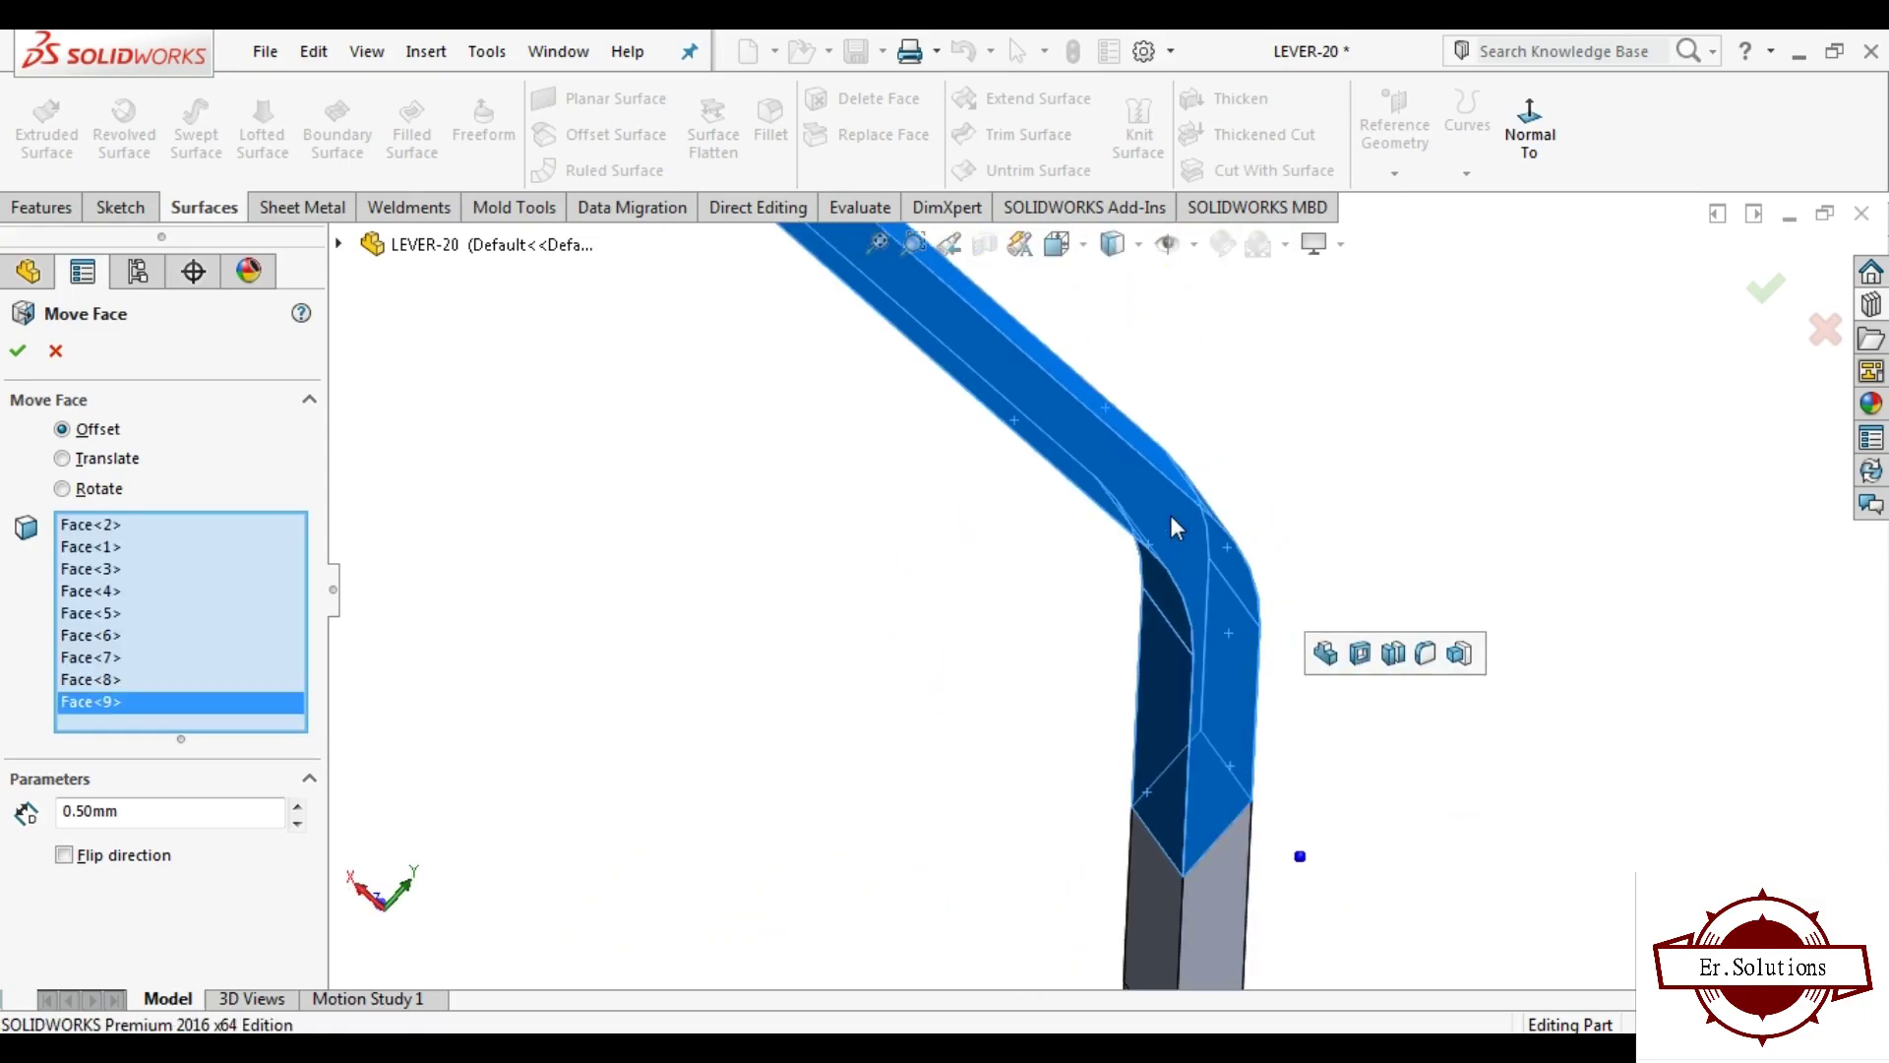
middle_drag(1171, 515, 970, 476)
scroll(1133, 502, down, 3)
scroll(1083, 516, down, 2)
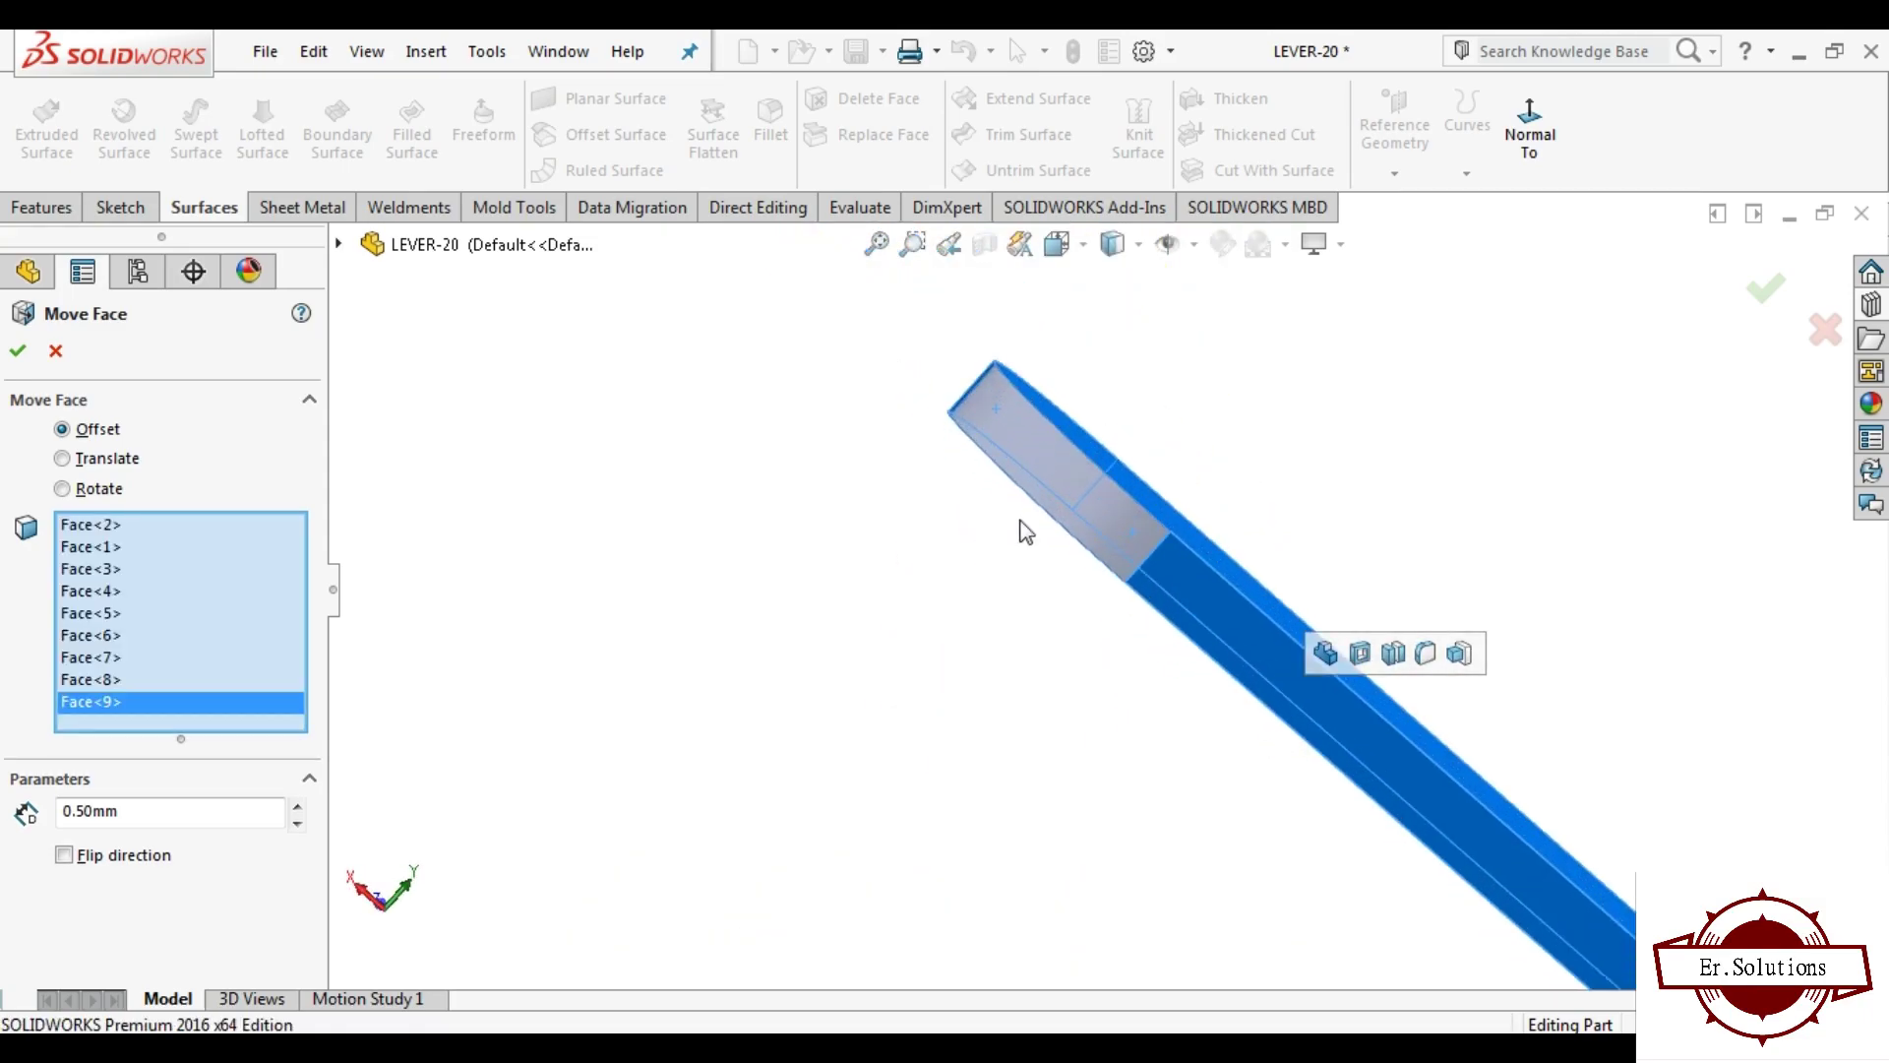
click(1130, 522)
mouse_move(1109, 519)
middle_down()
mouse_move(1240, 664)
mouse_move(1341, 705)
mouse_move(978, 746)
mouse_move(748, 640)
middle_up()
scroll(1341, 705, up, 5)
Step: Apply the 0.50 mm offset to the ten selected faces
click(18, 354)
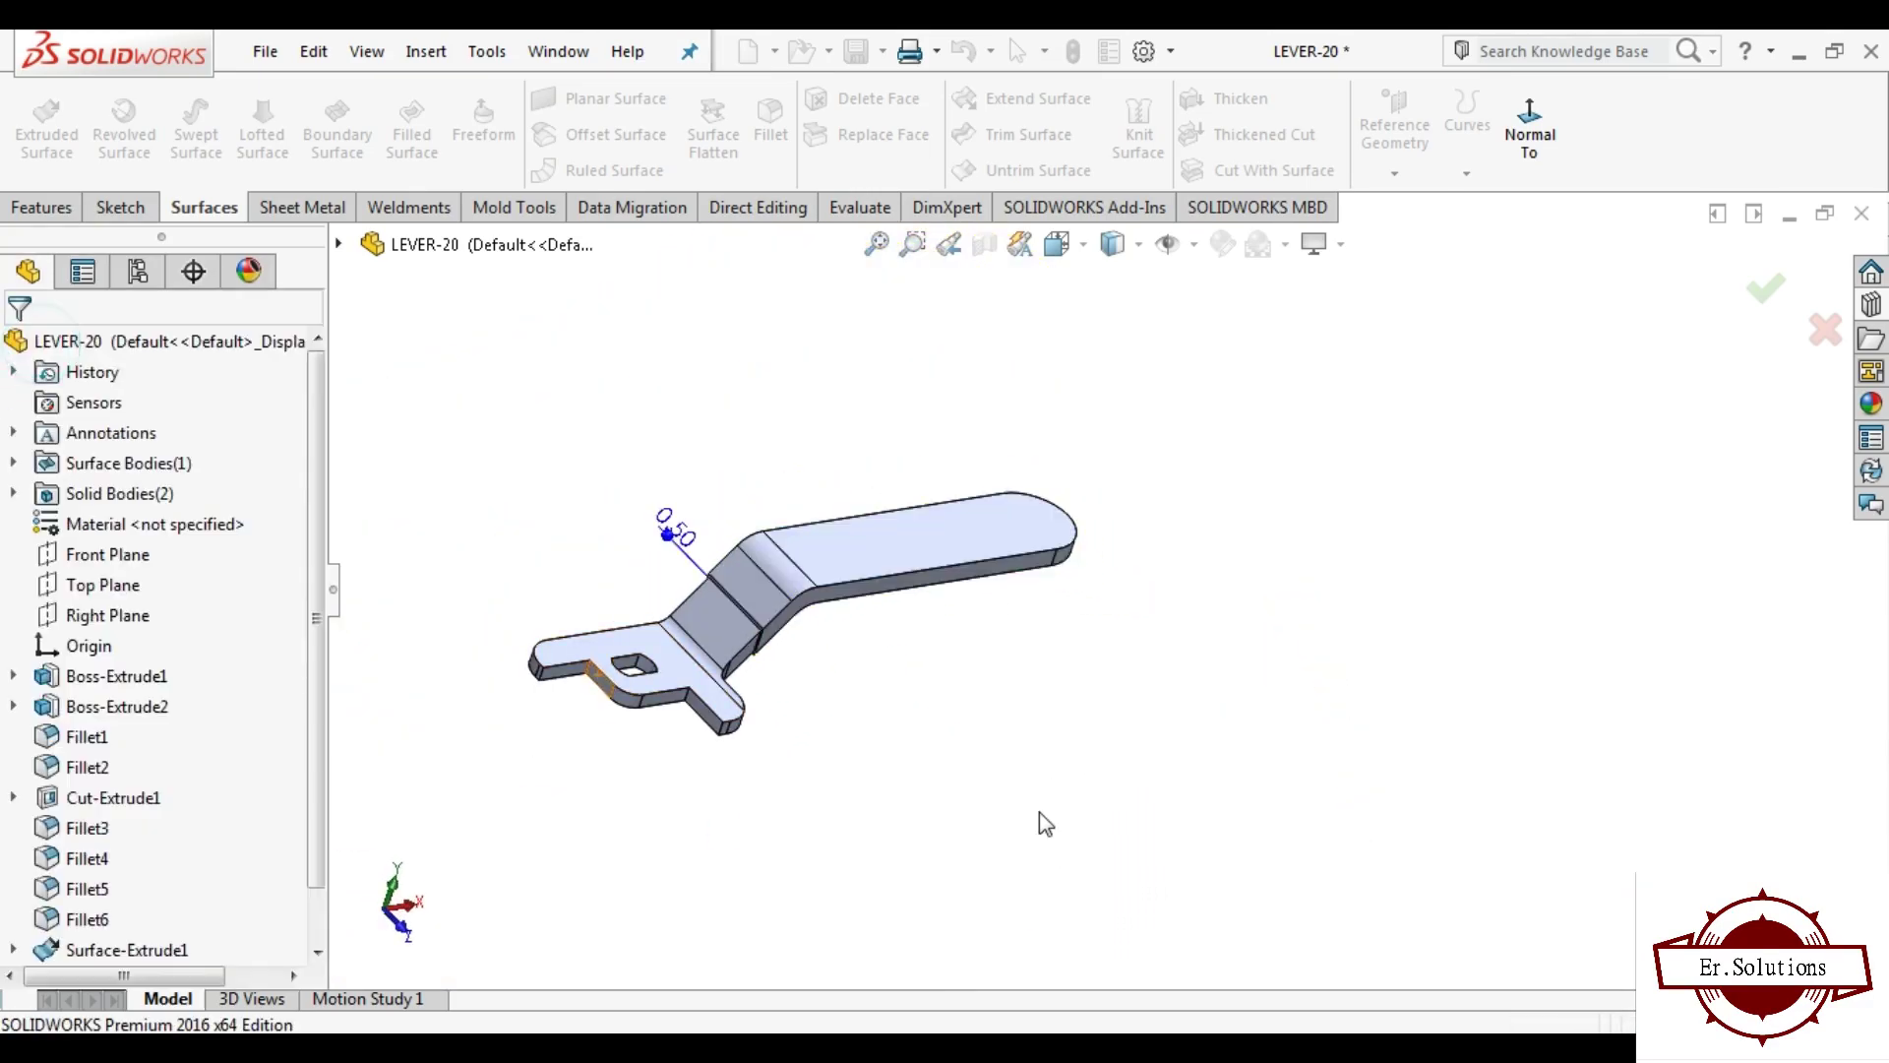
scroll(799, 602, down, 4)
scroll(800, 602, down, 3)
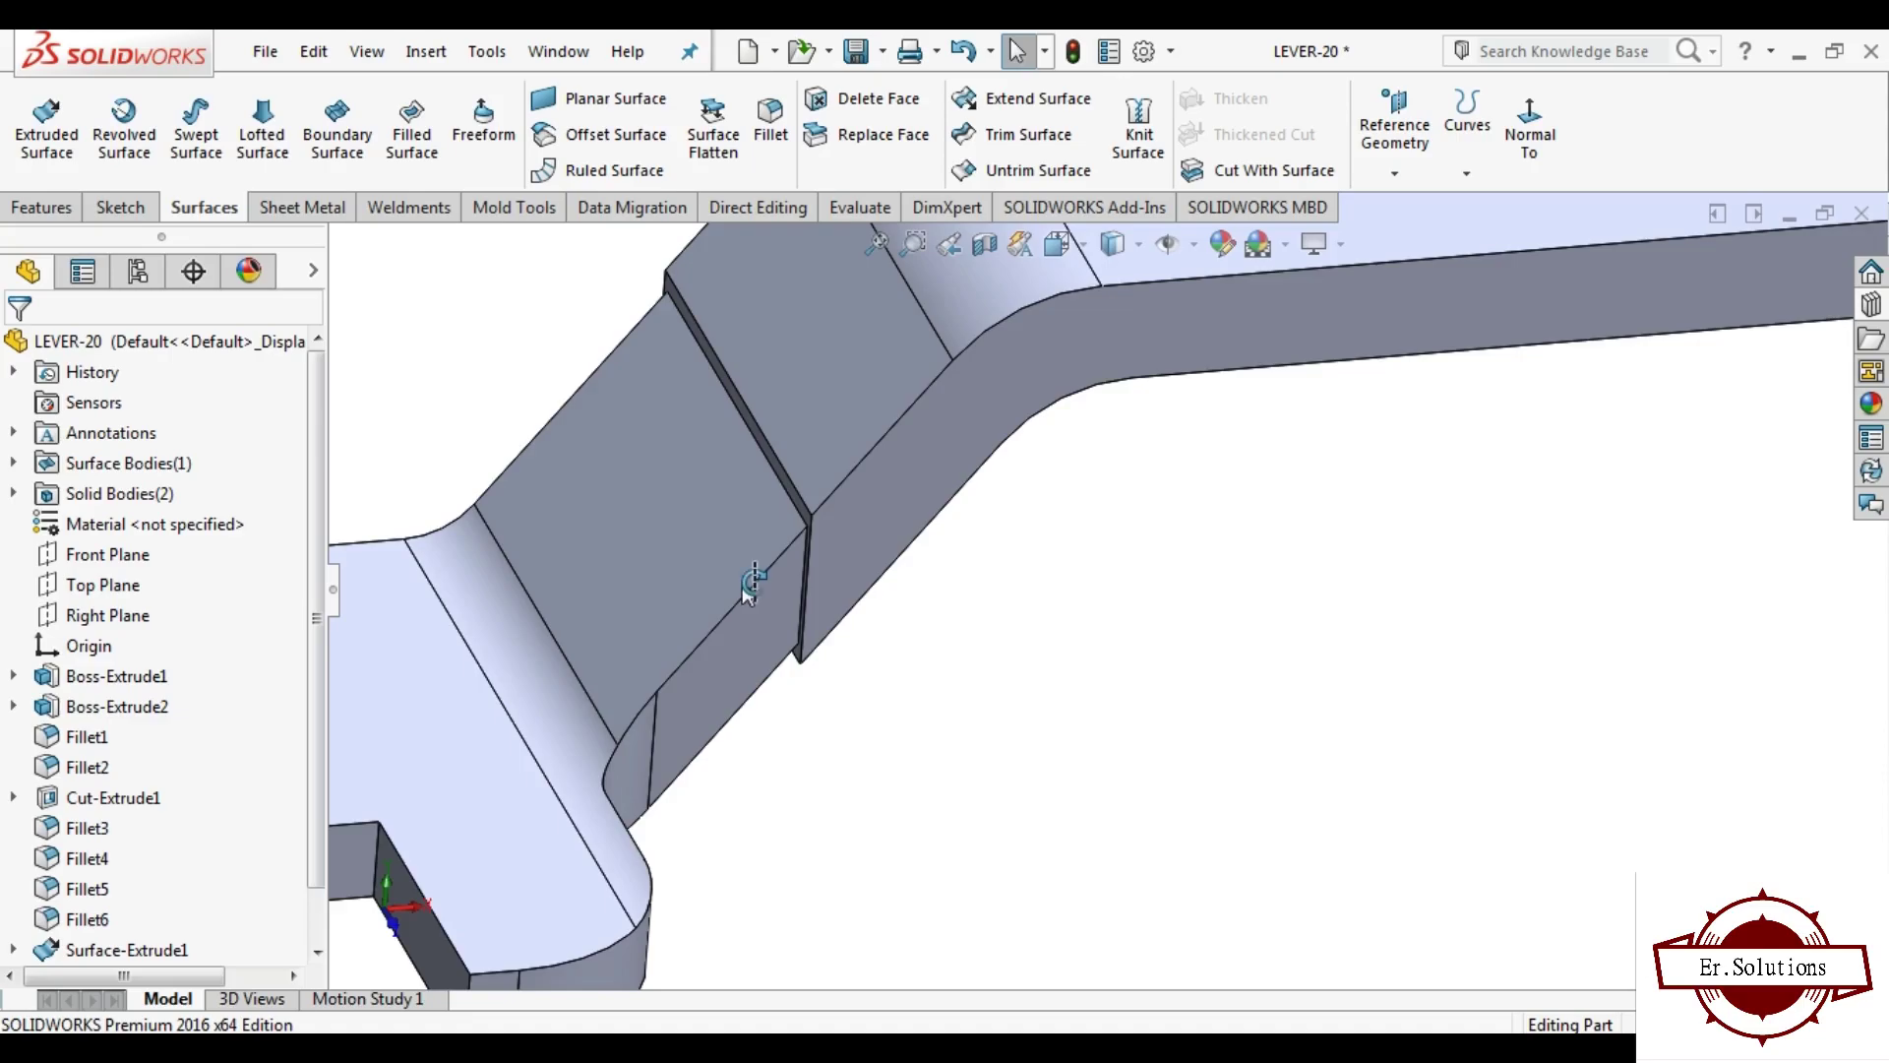
scroll(764, 536, down, 2)
scroll(767, 705, up, 6)
scroll(652, 767, up, 3)
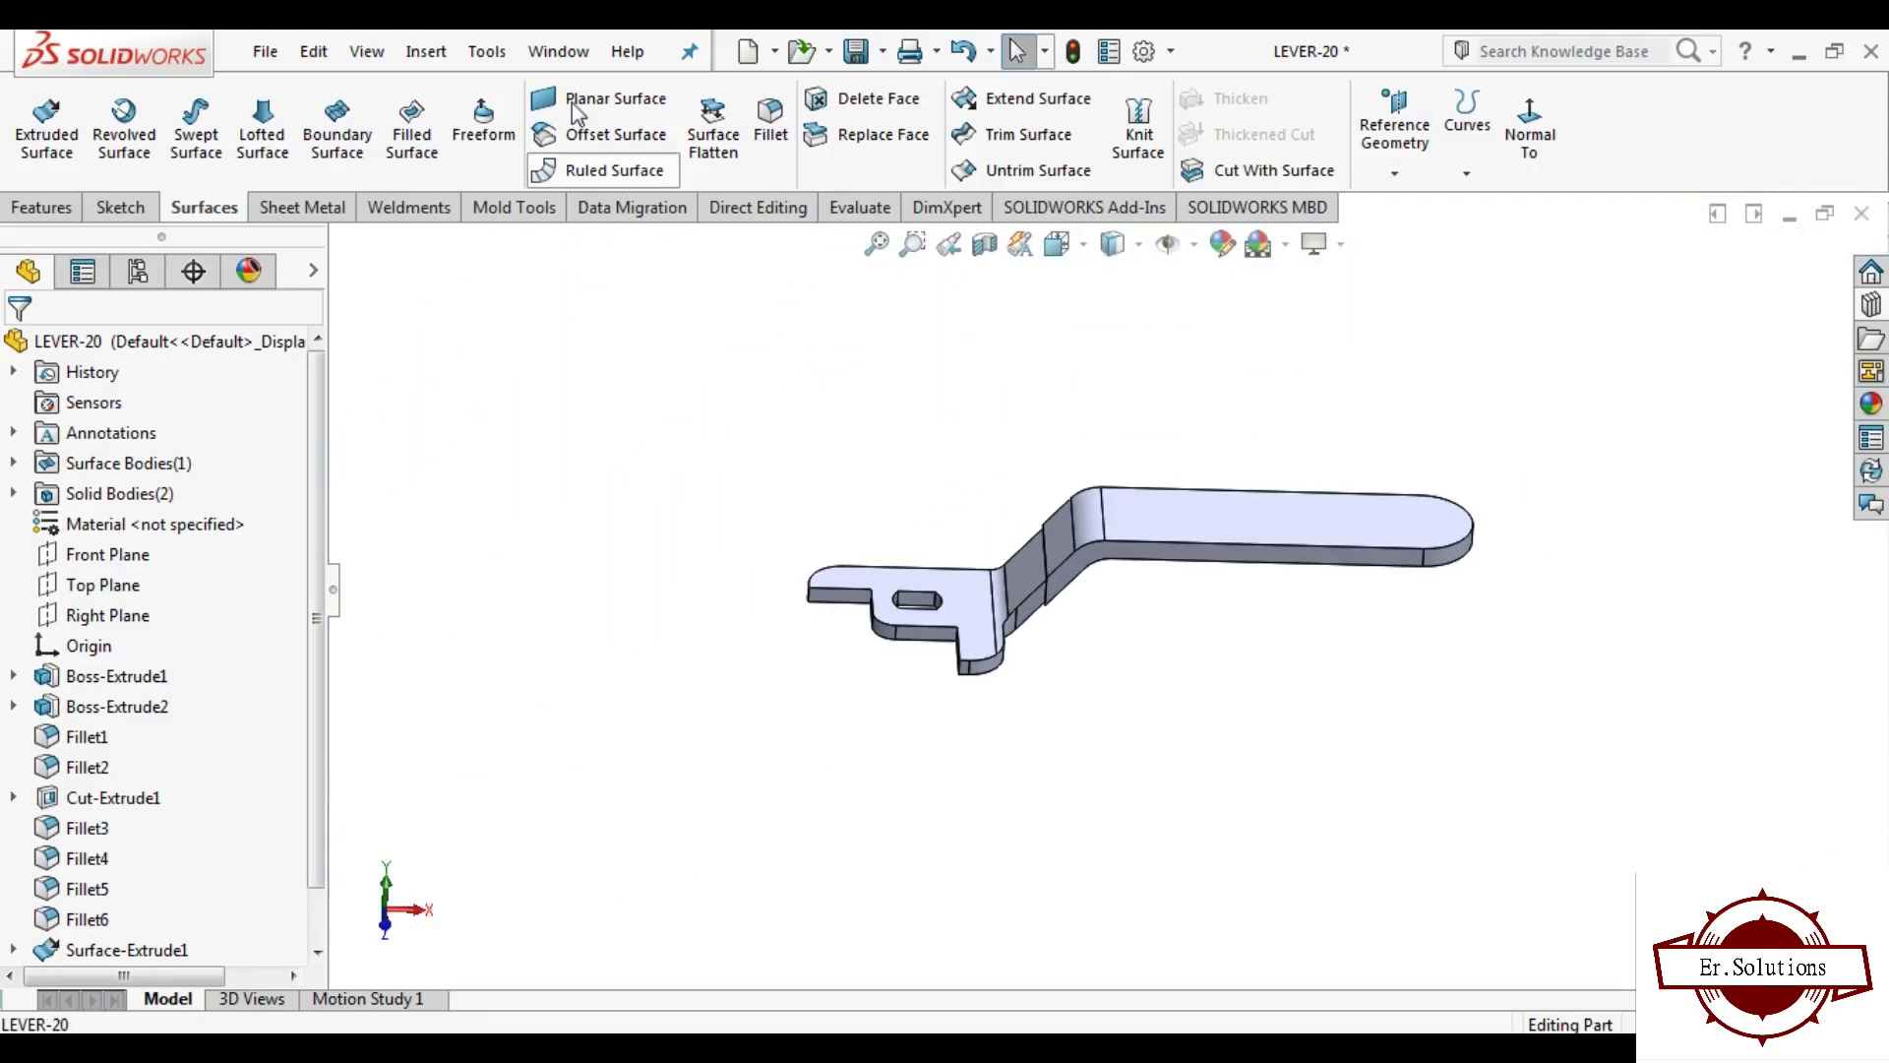
click(426, 51)
Step: Start editing Move Face1's appearance and set its colour to red
click(844, 331)
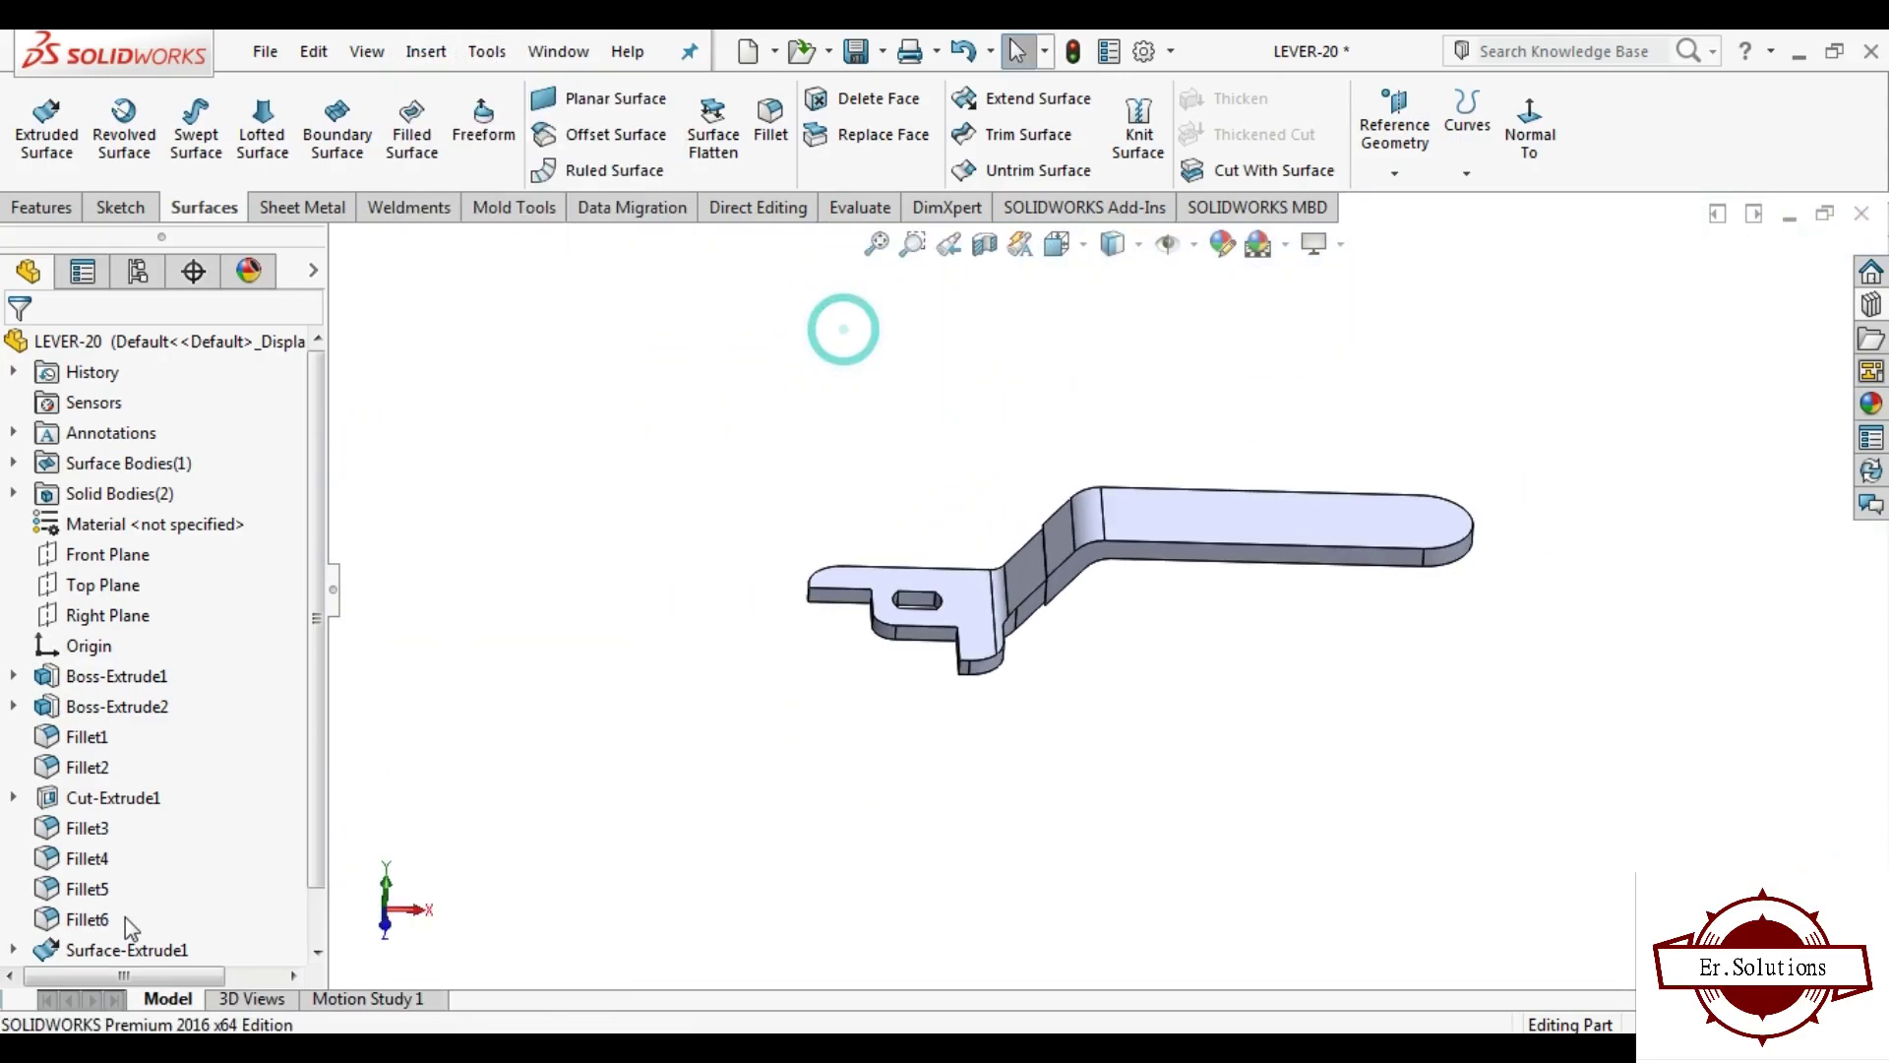
click(122, 950)
drag(327, 866, 311, 946)
click(110, 950)
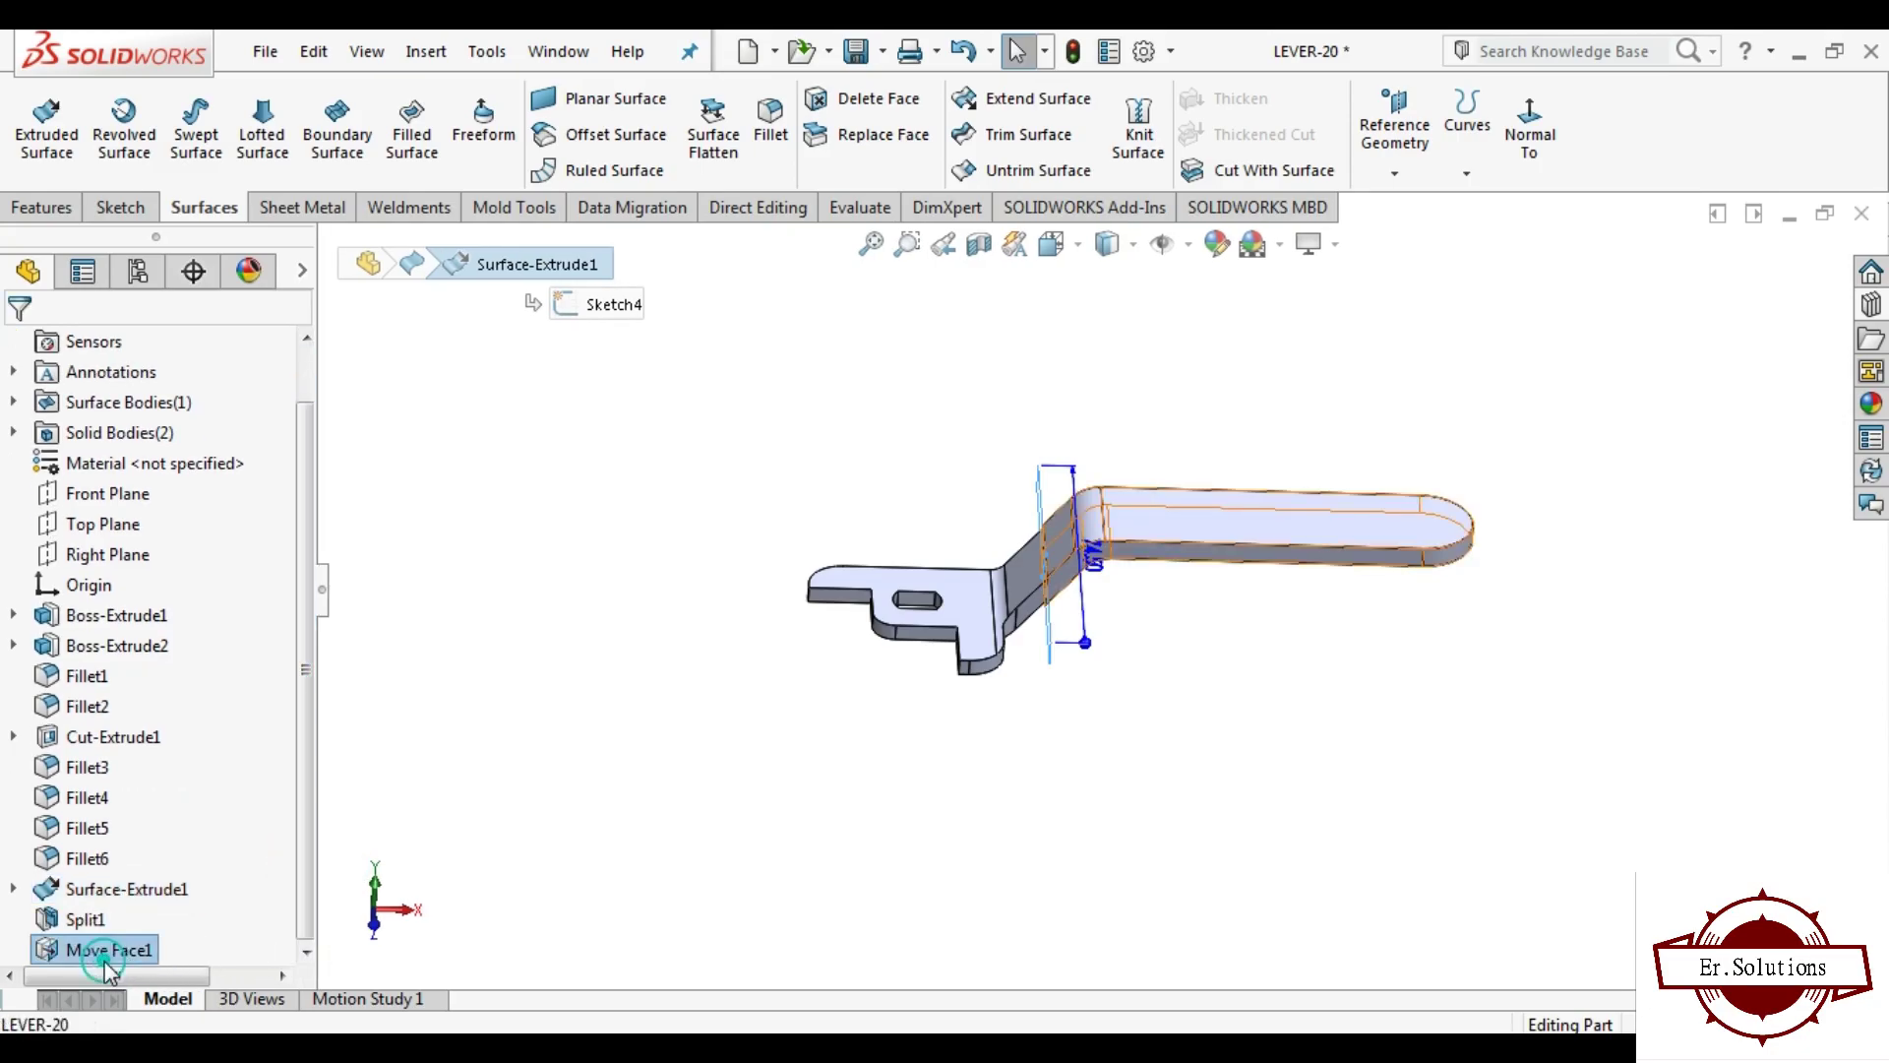
click(1218, 248)
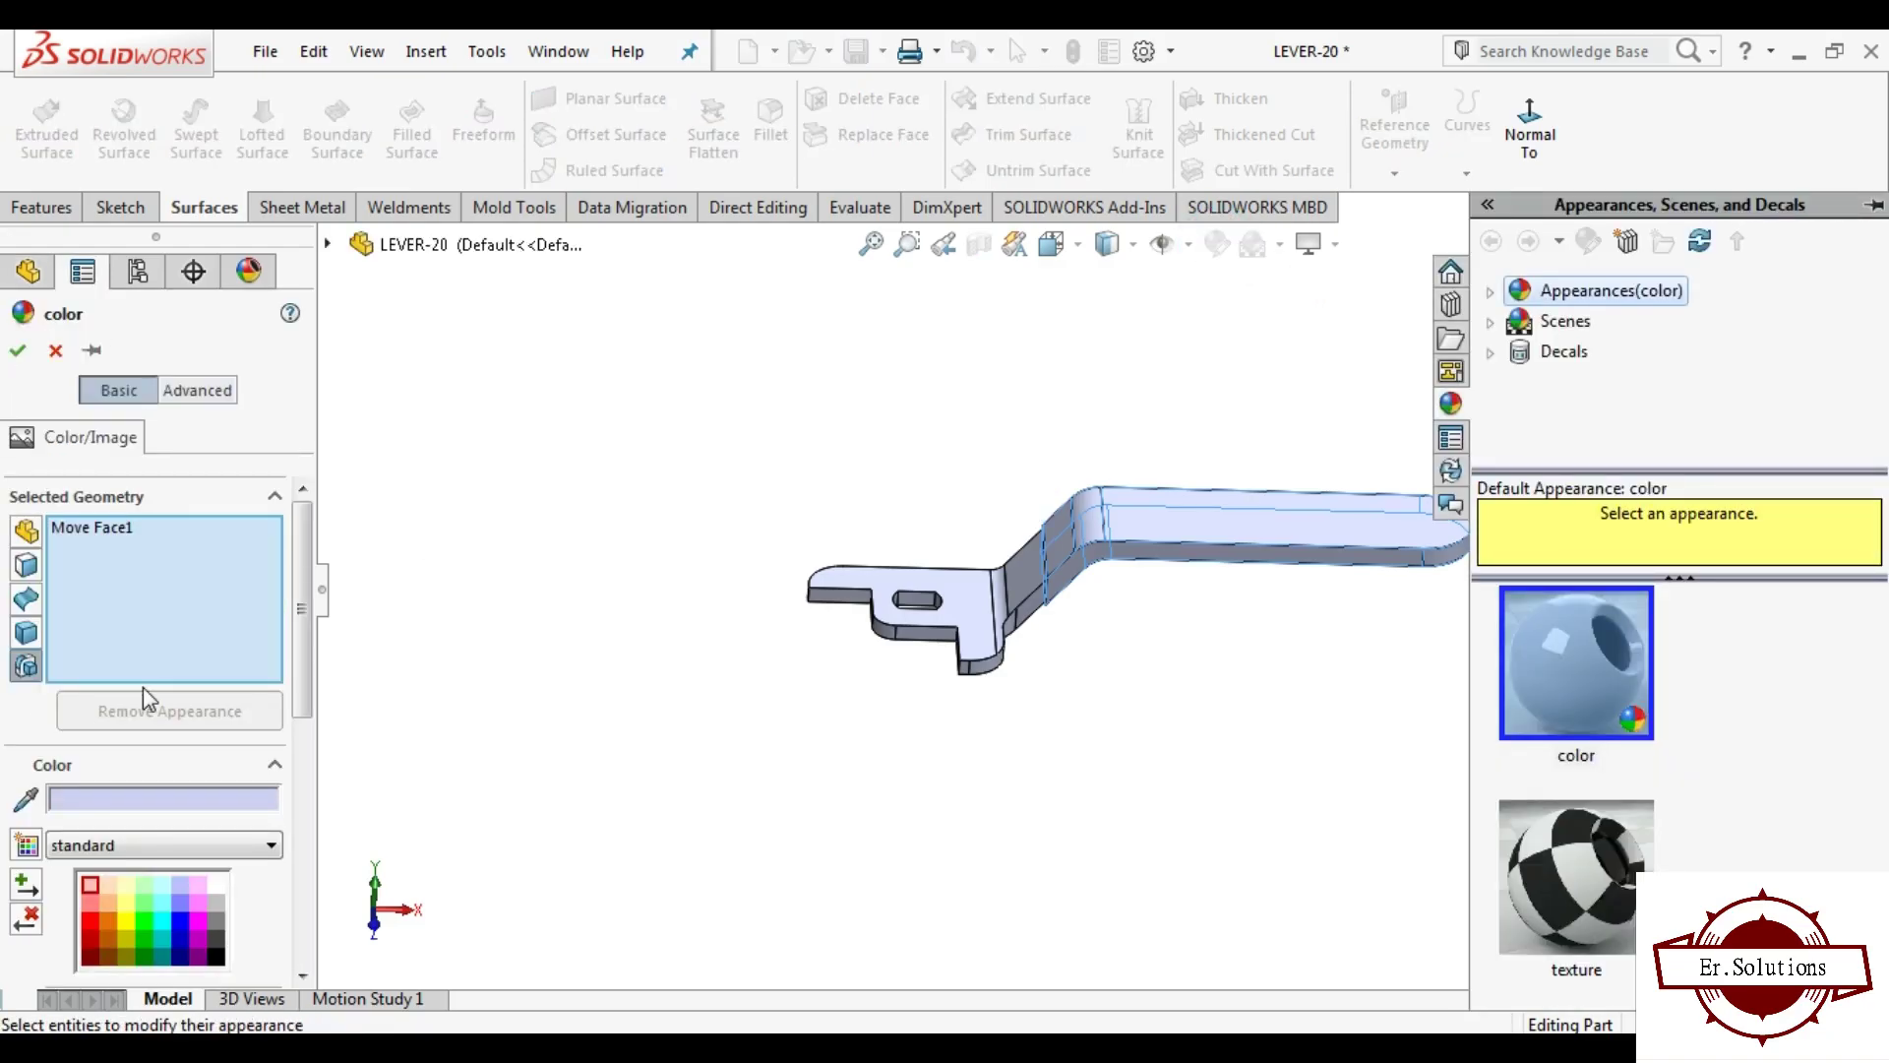
click(89, 919)
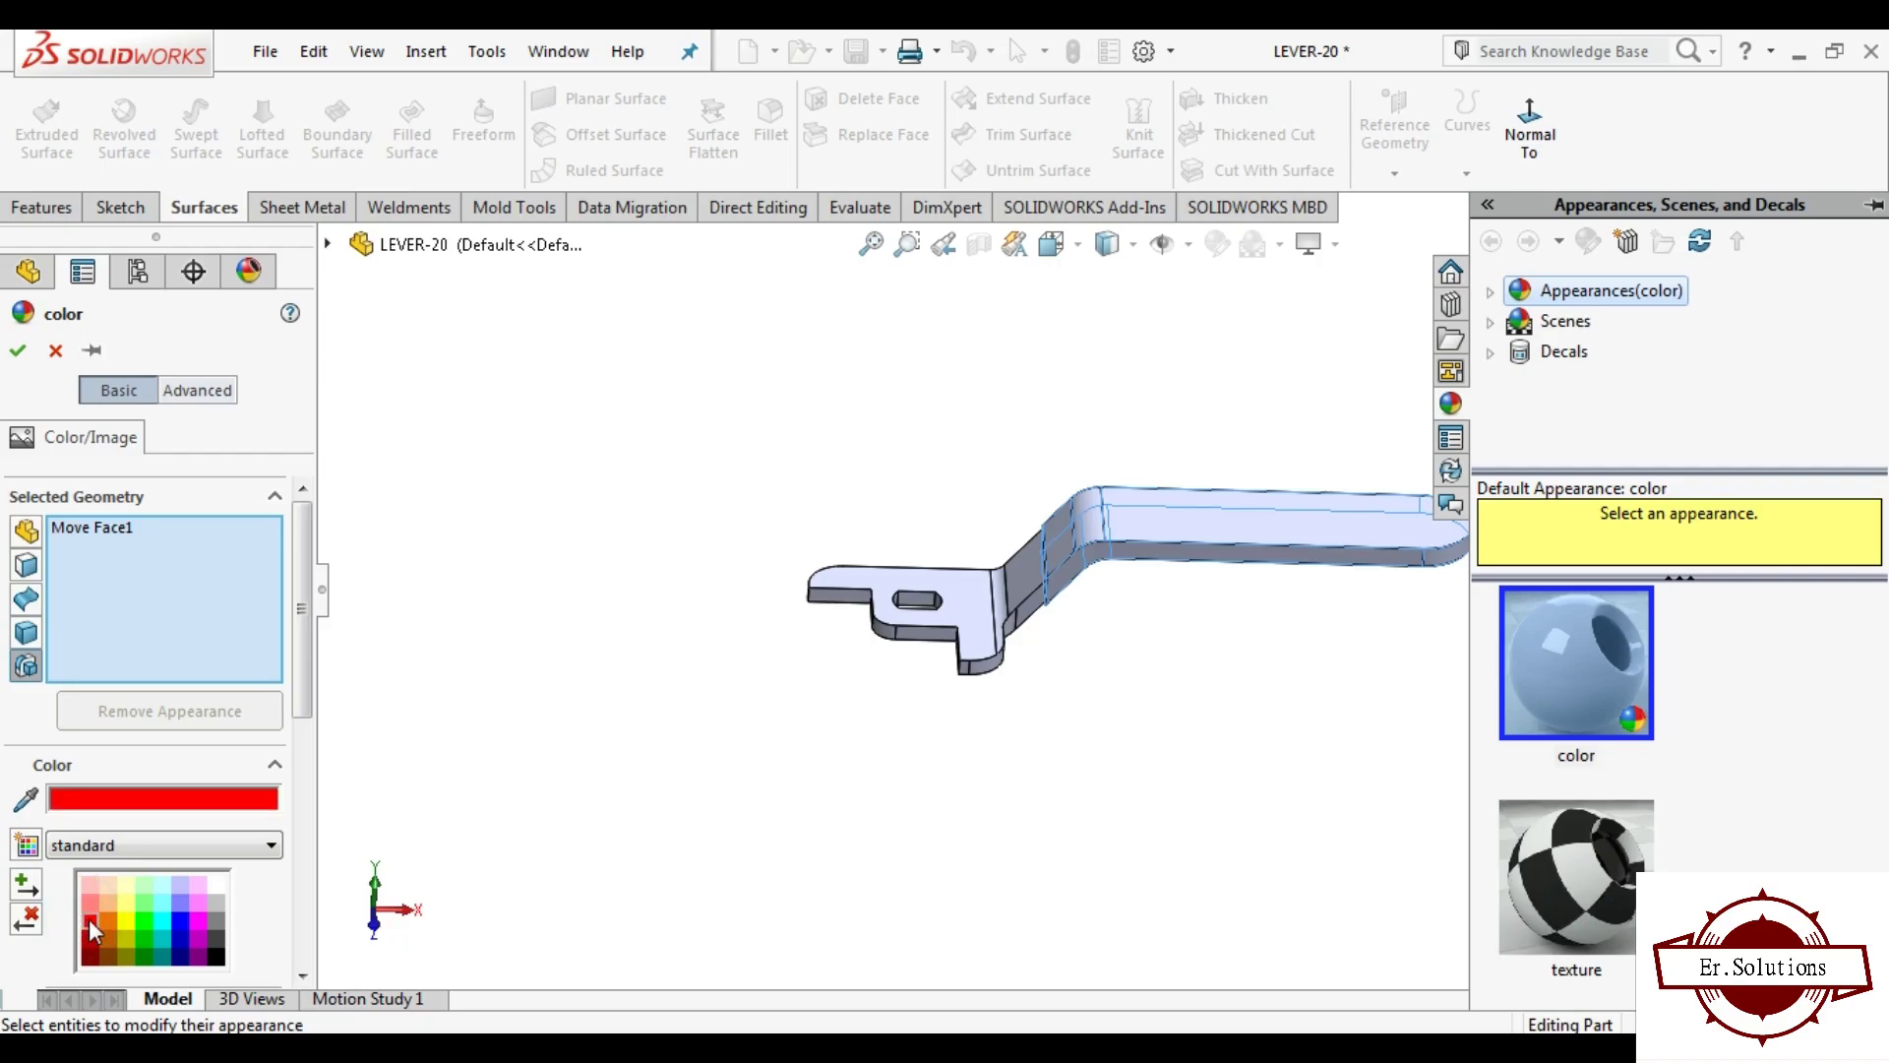
click(89, 529)
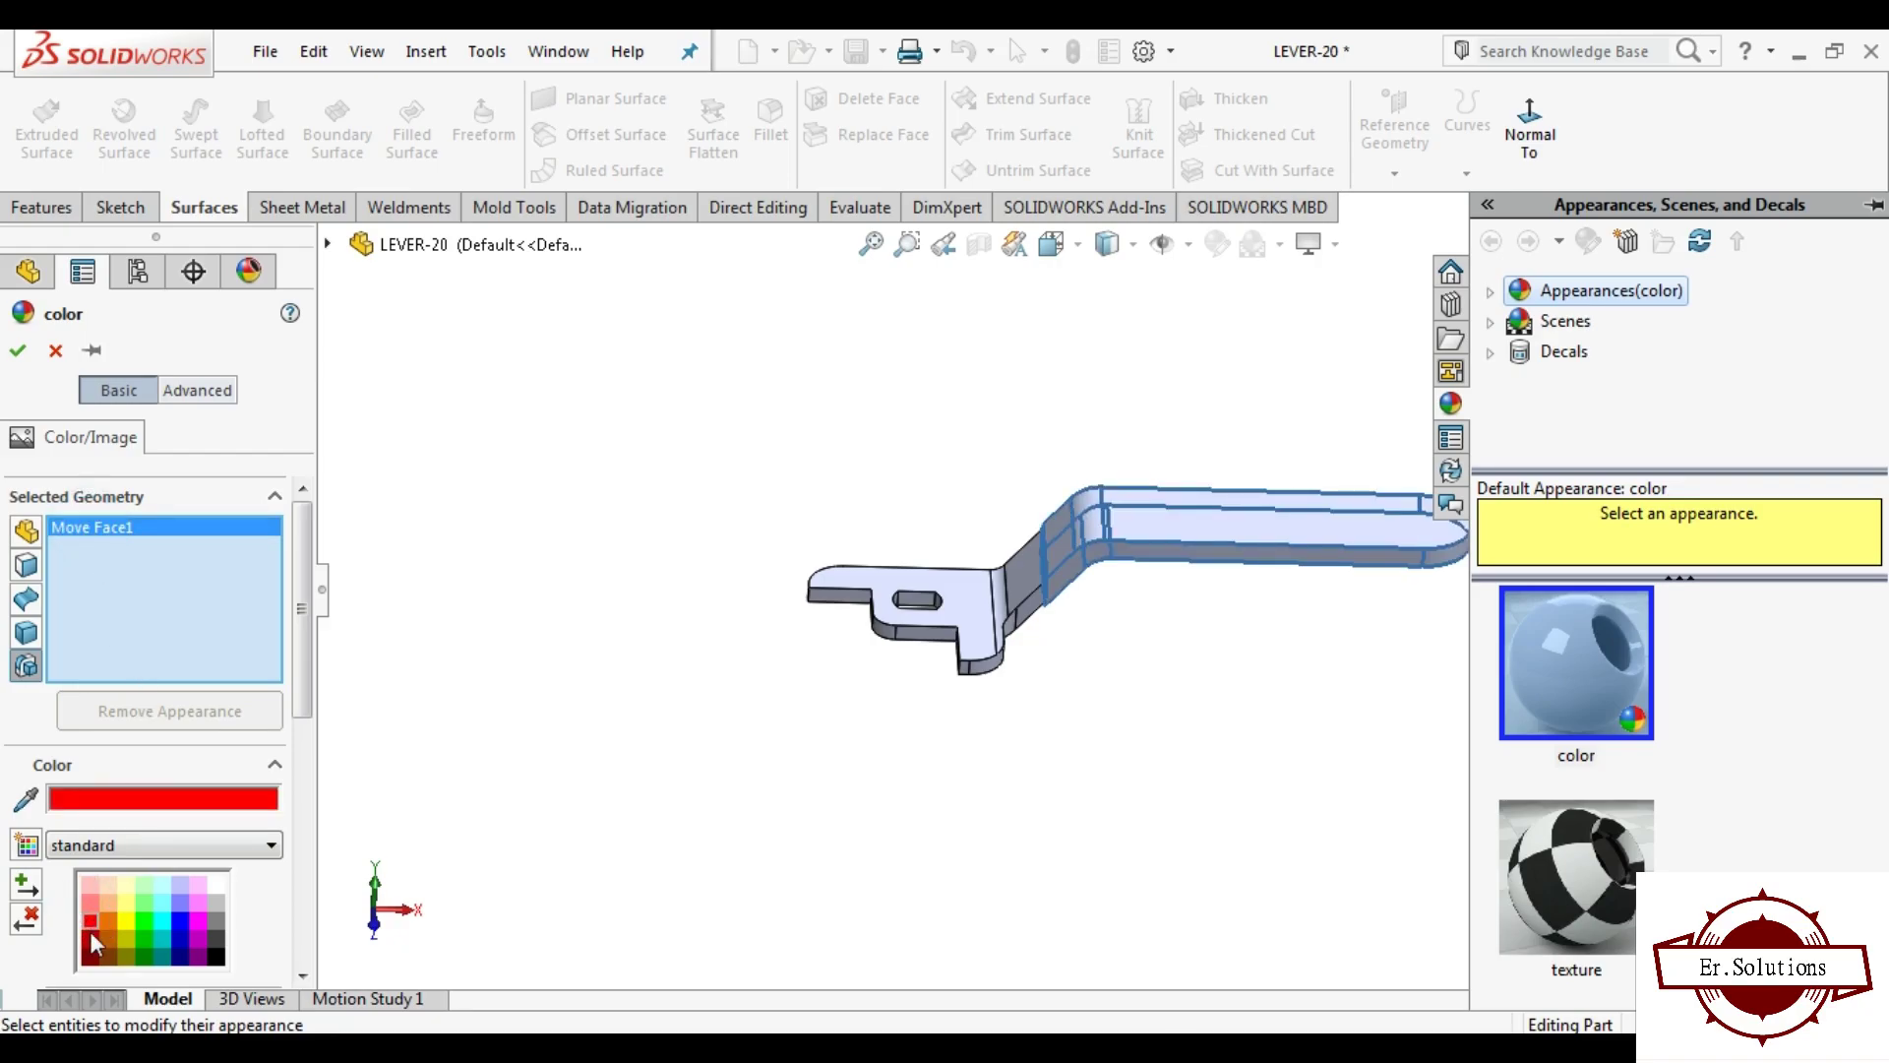
click(1176, 732)
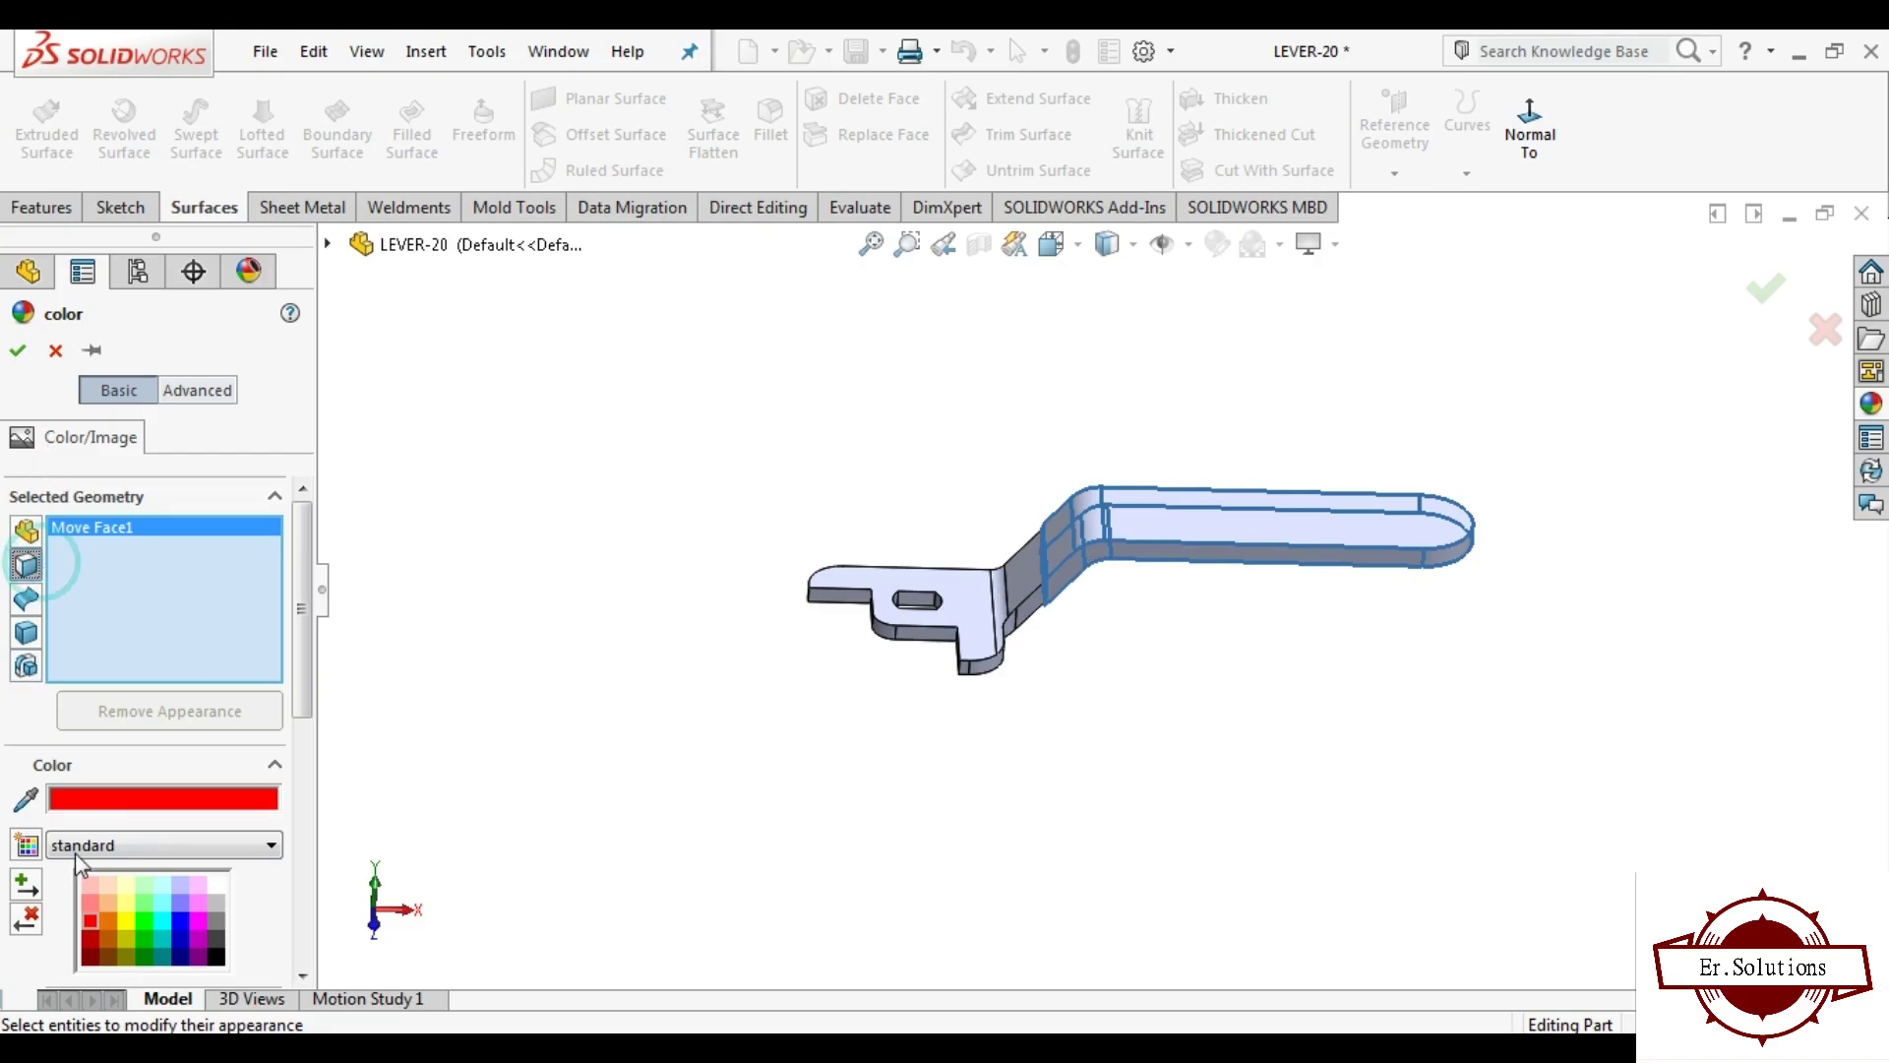
click(86, 802)
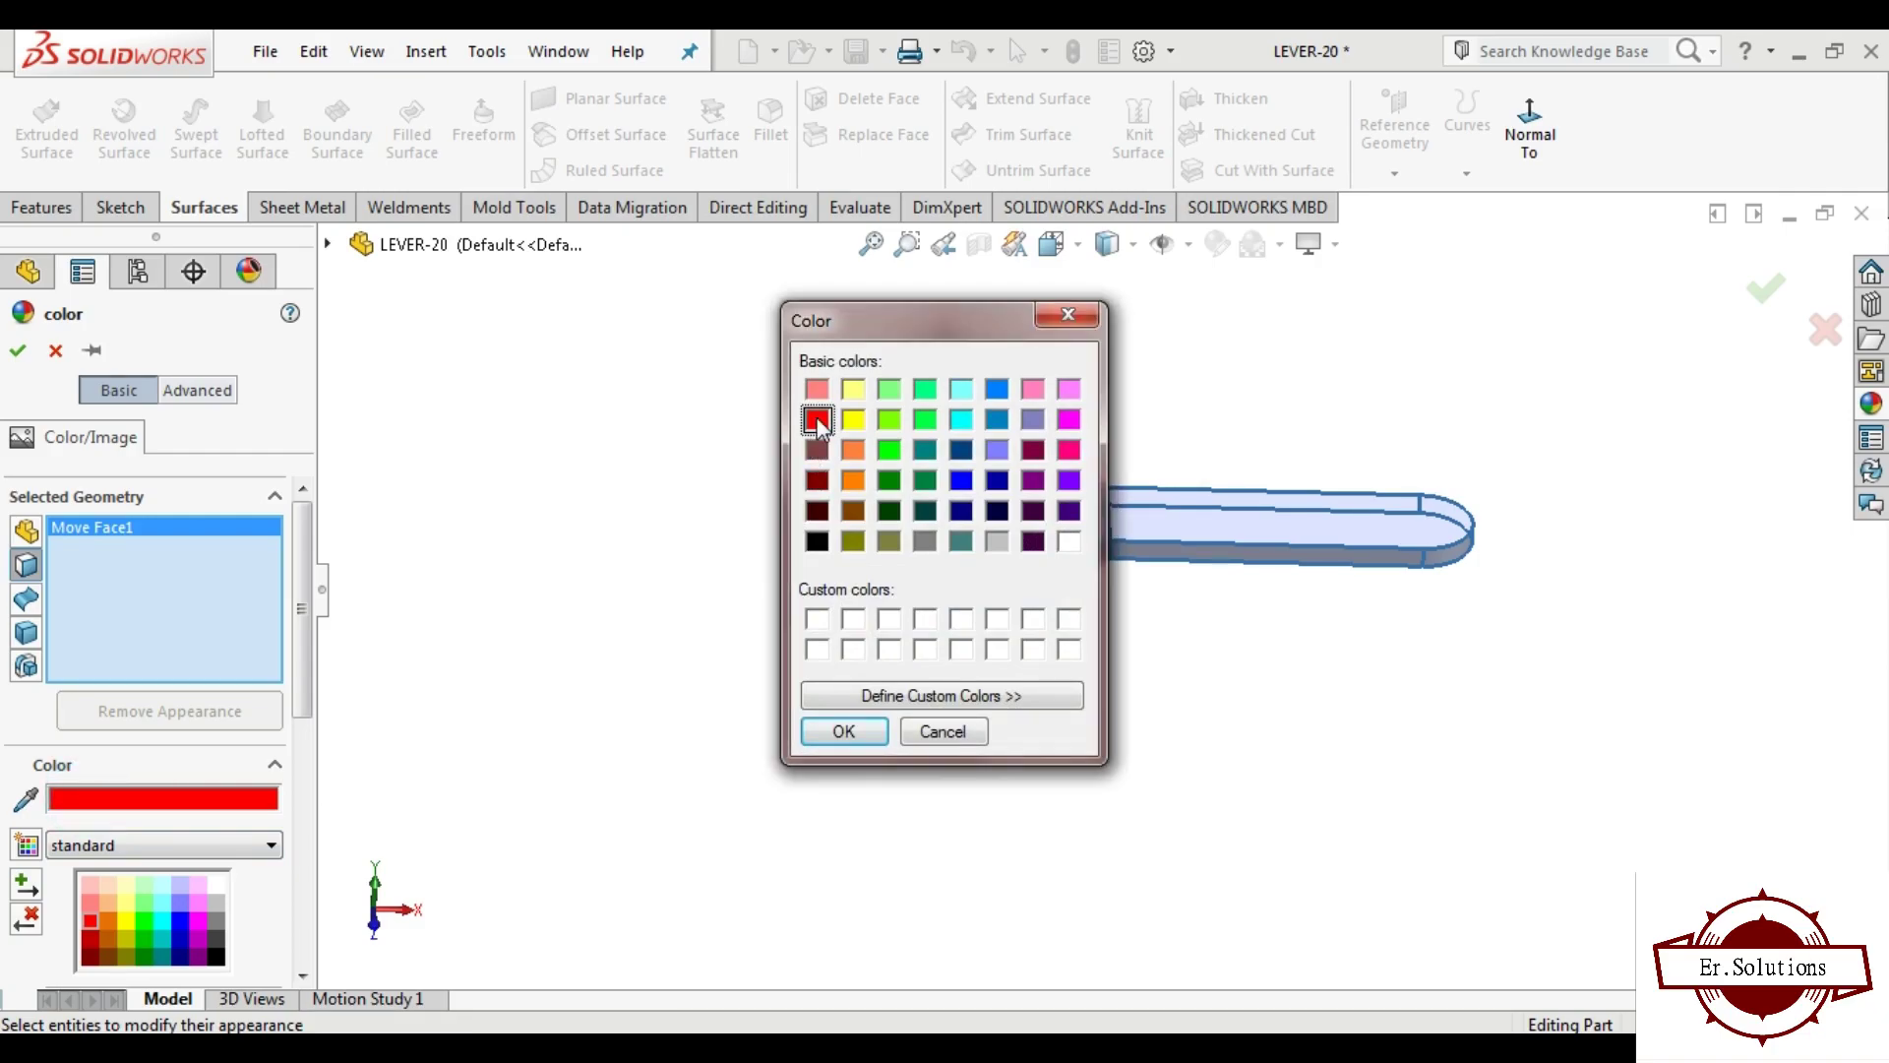
click(839, 732)
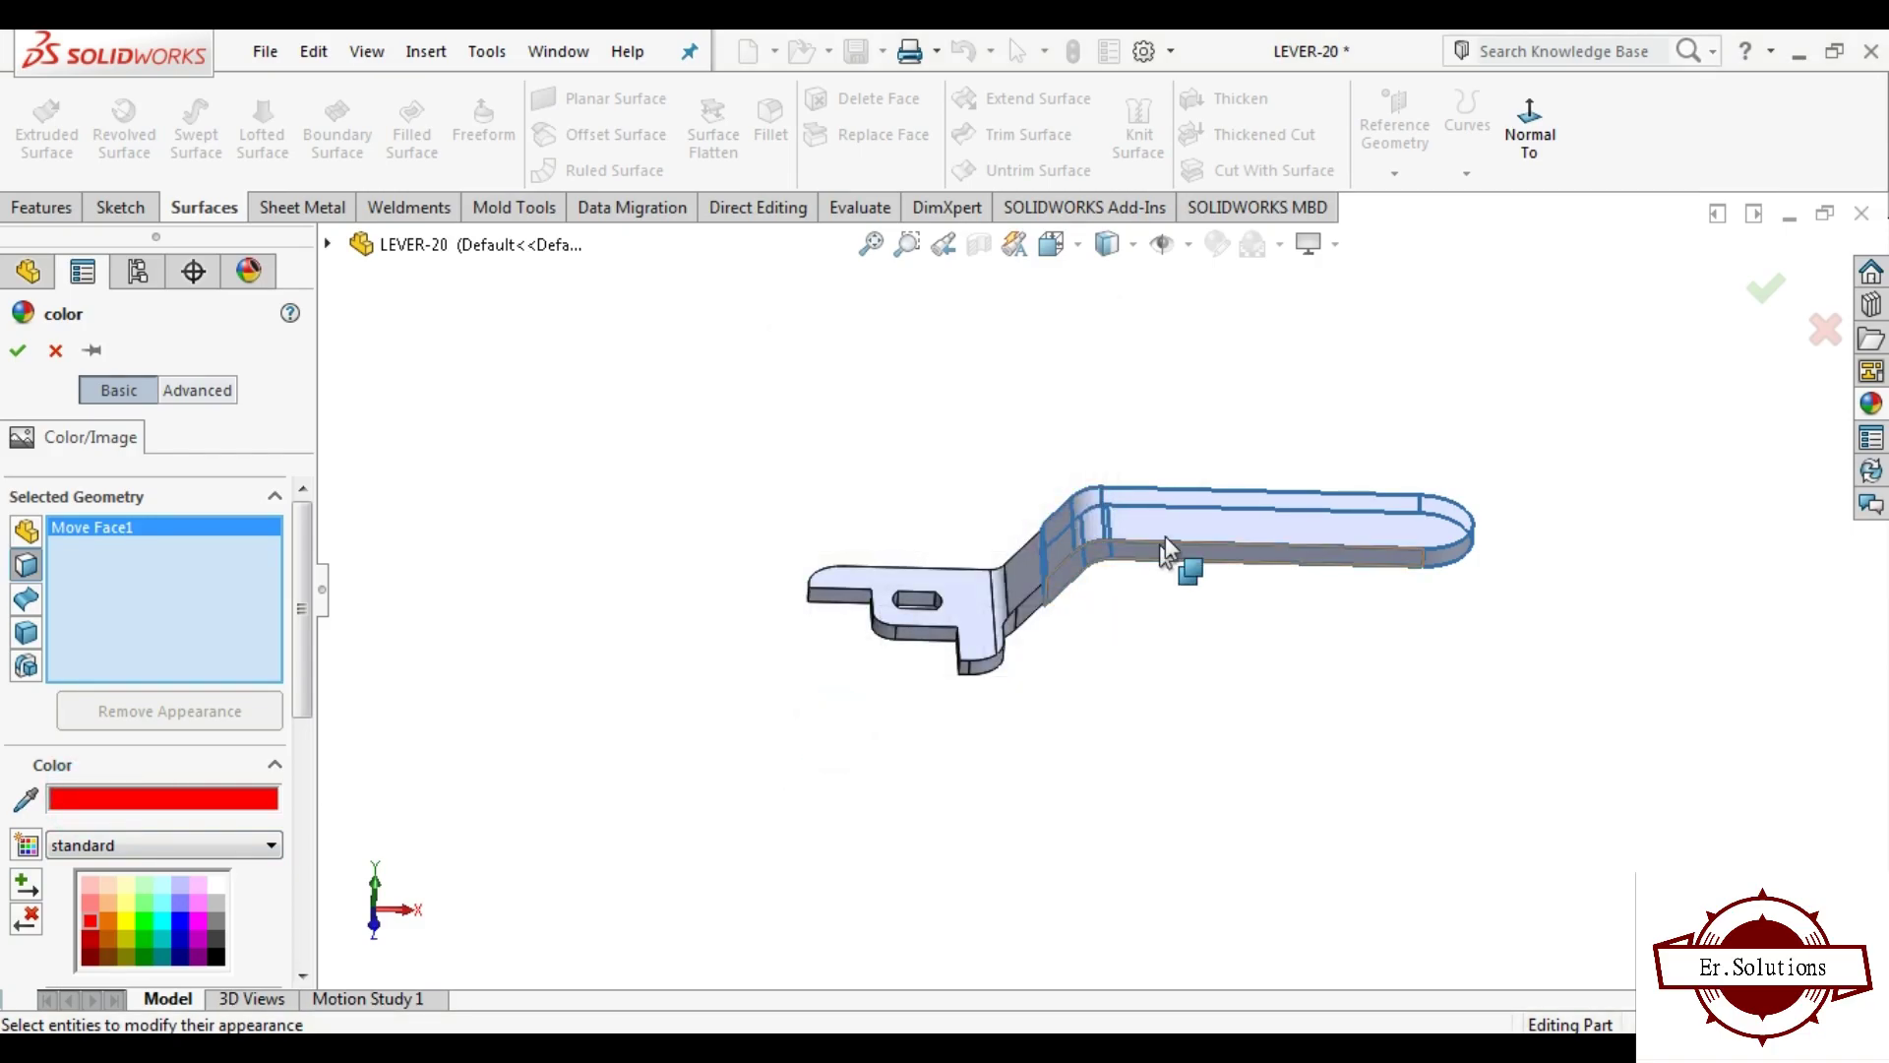
Step: Paint the handle's top face, bend faces and end faces red
click(1167, 510)
middle_drag(1159, 610, 1048, 517)
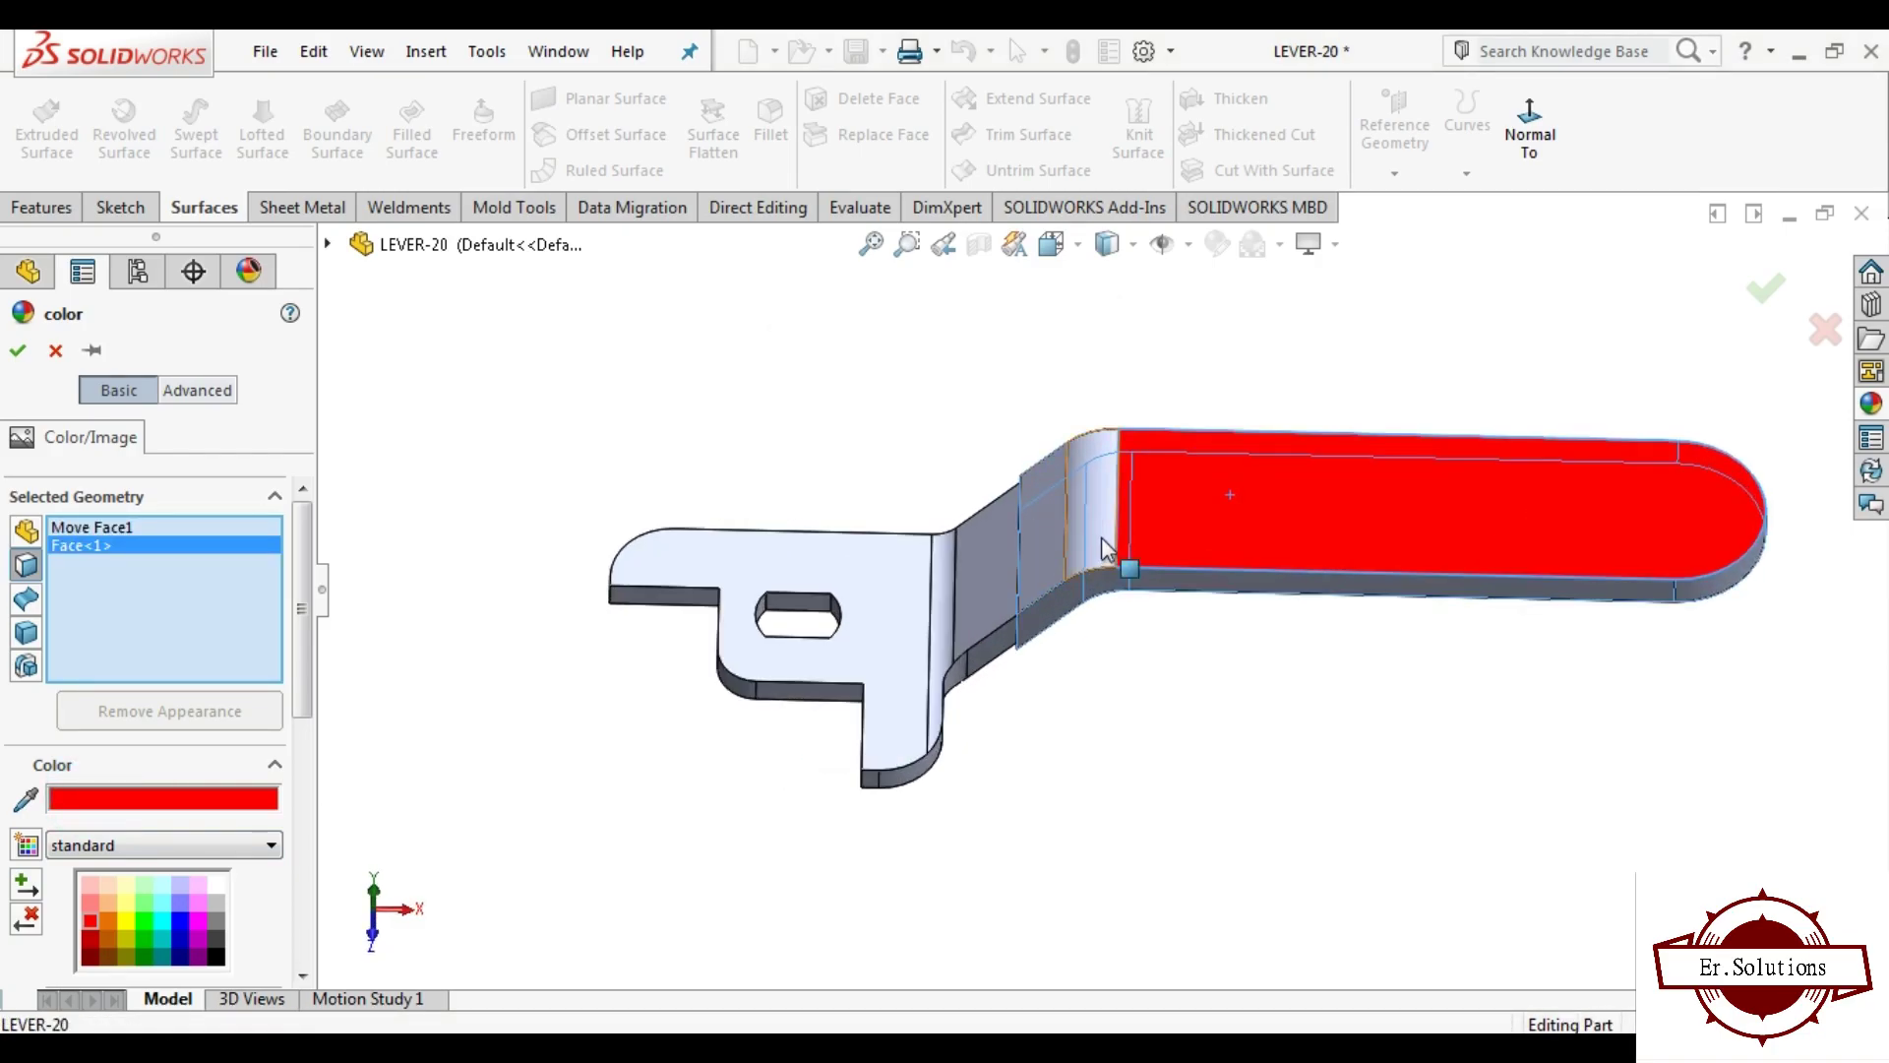
click(1101, 537)
click(1049, 550)
click(1054, 612)
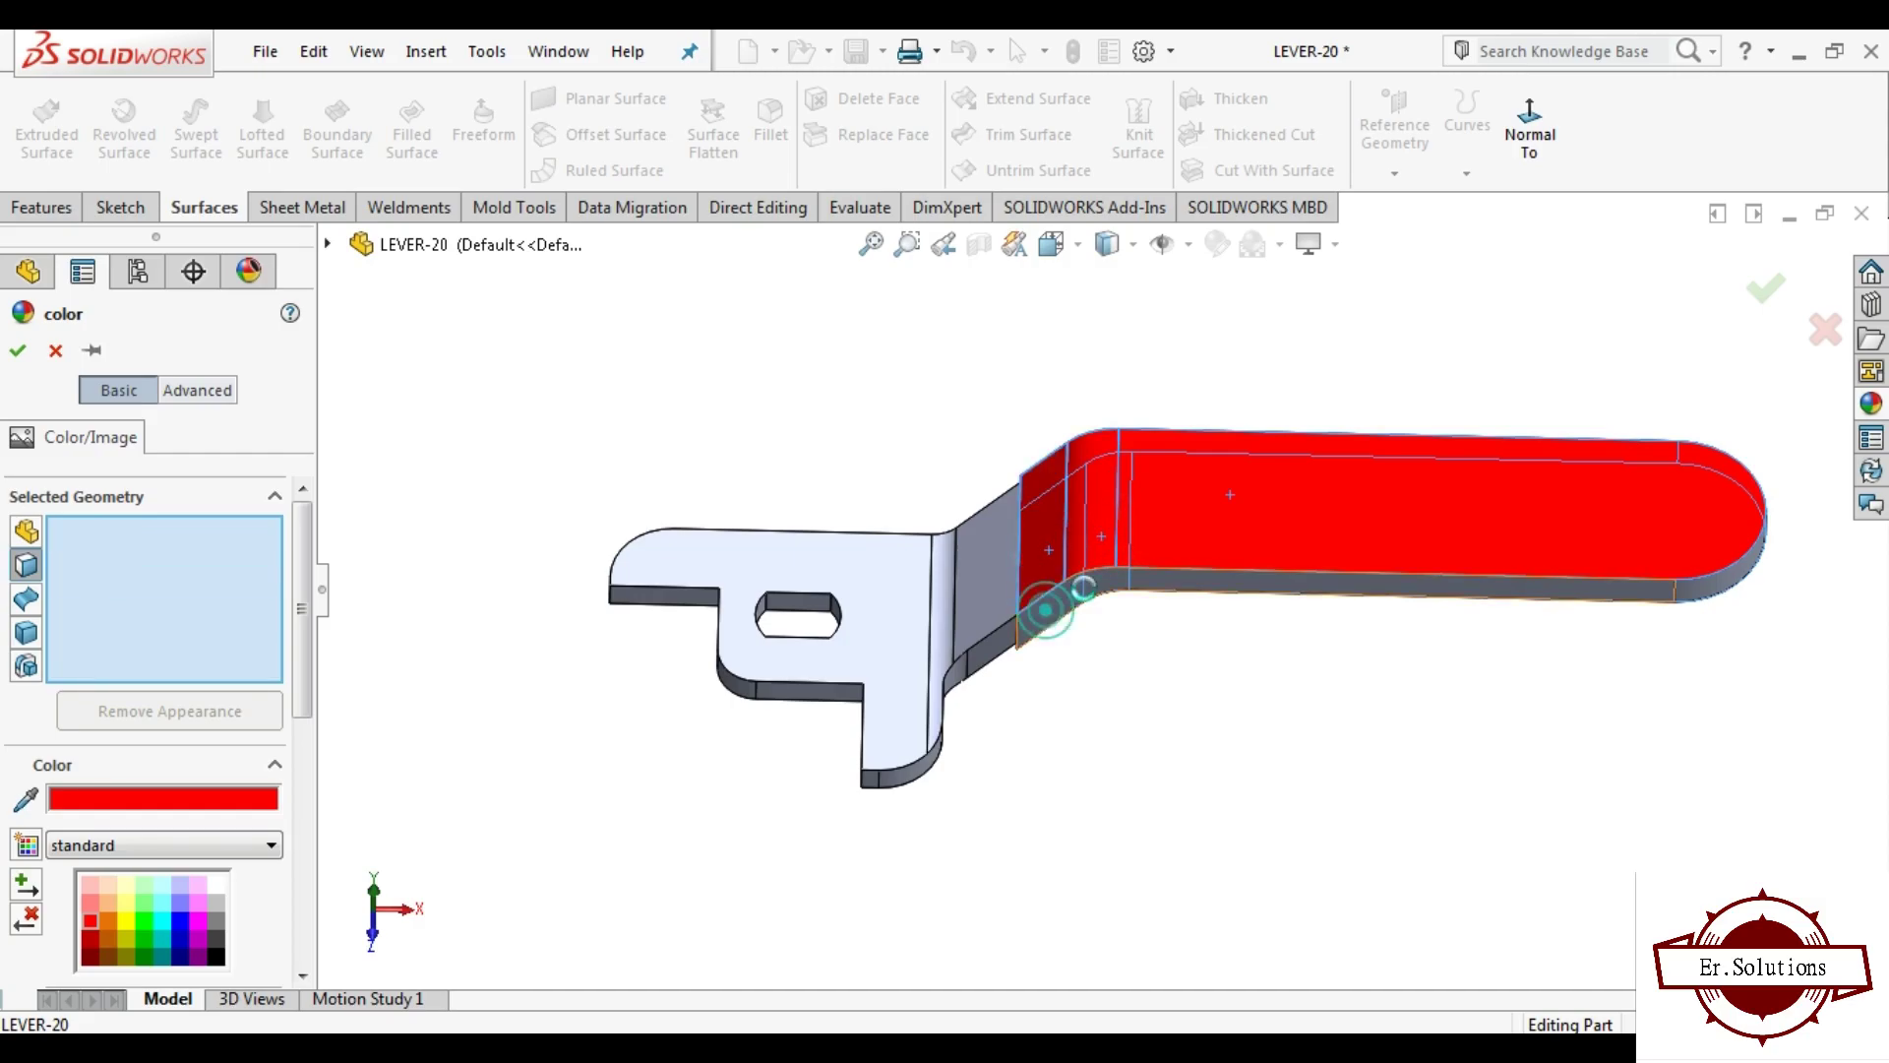
middle_drag(1193, 601, 1303, 596)
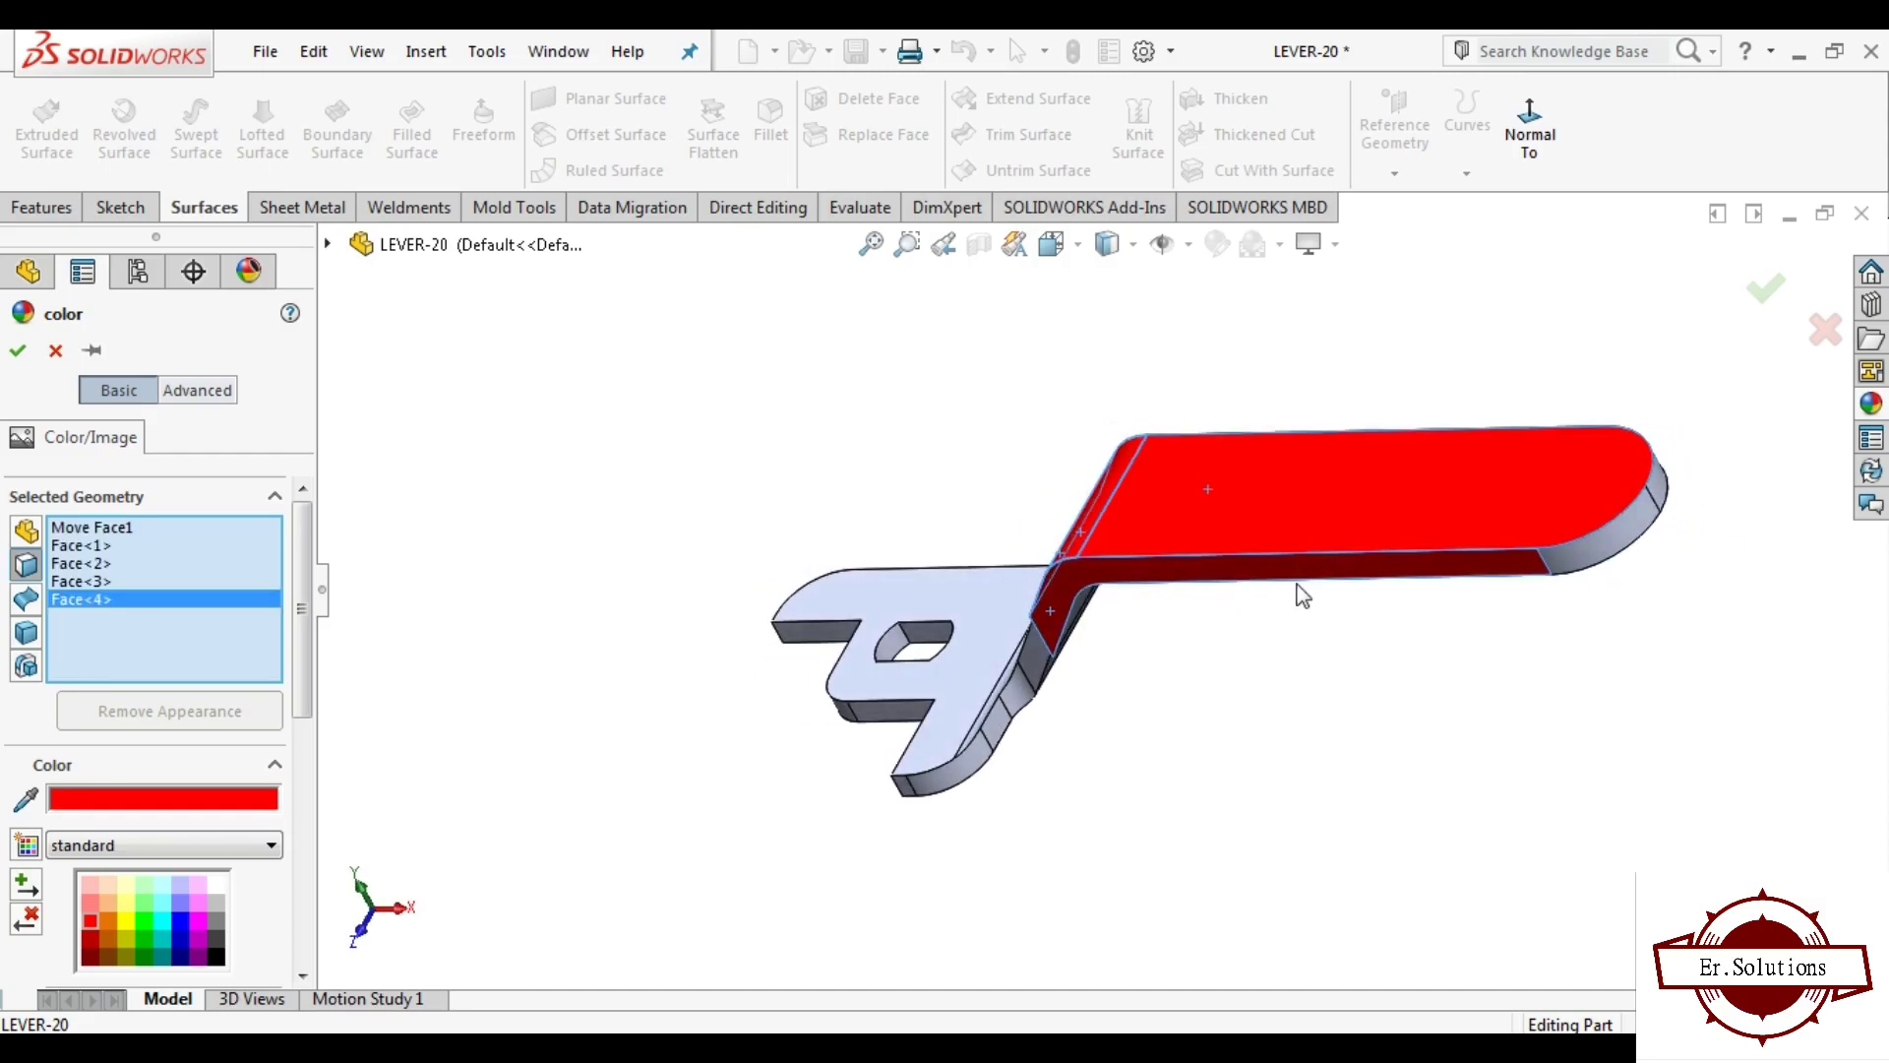
click(1610, 546)
mouse_move(1609, 546)
middle_down()
mouse_move(1539, 690)
mouse_move(1257, 726)
middle_up()
click(1257, 726)
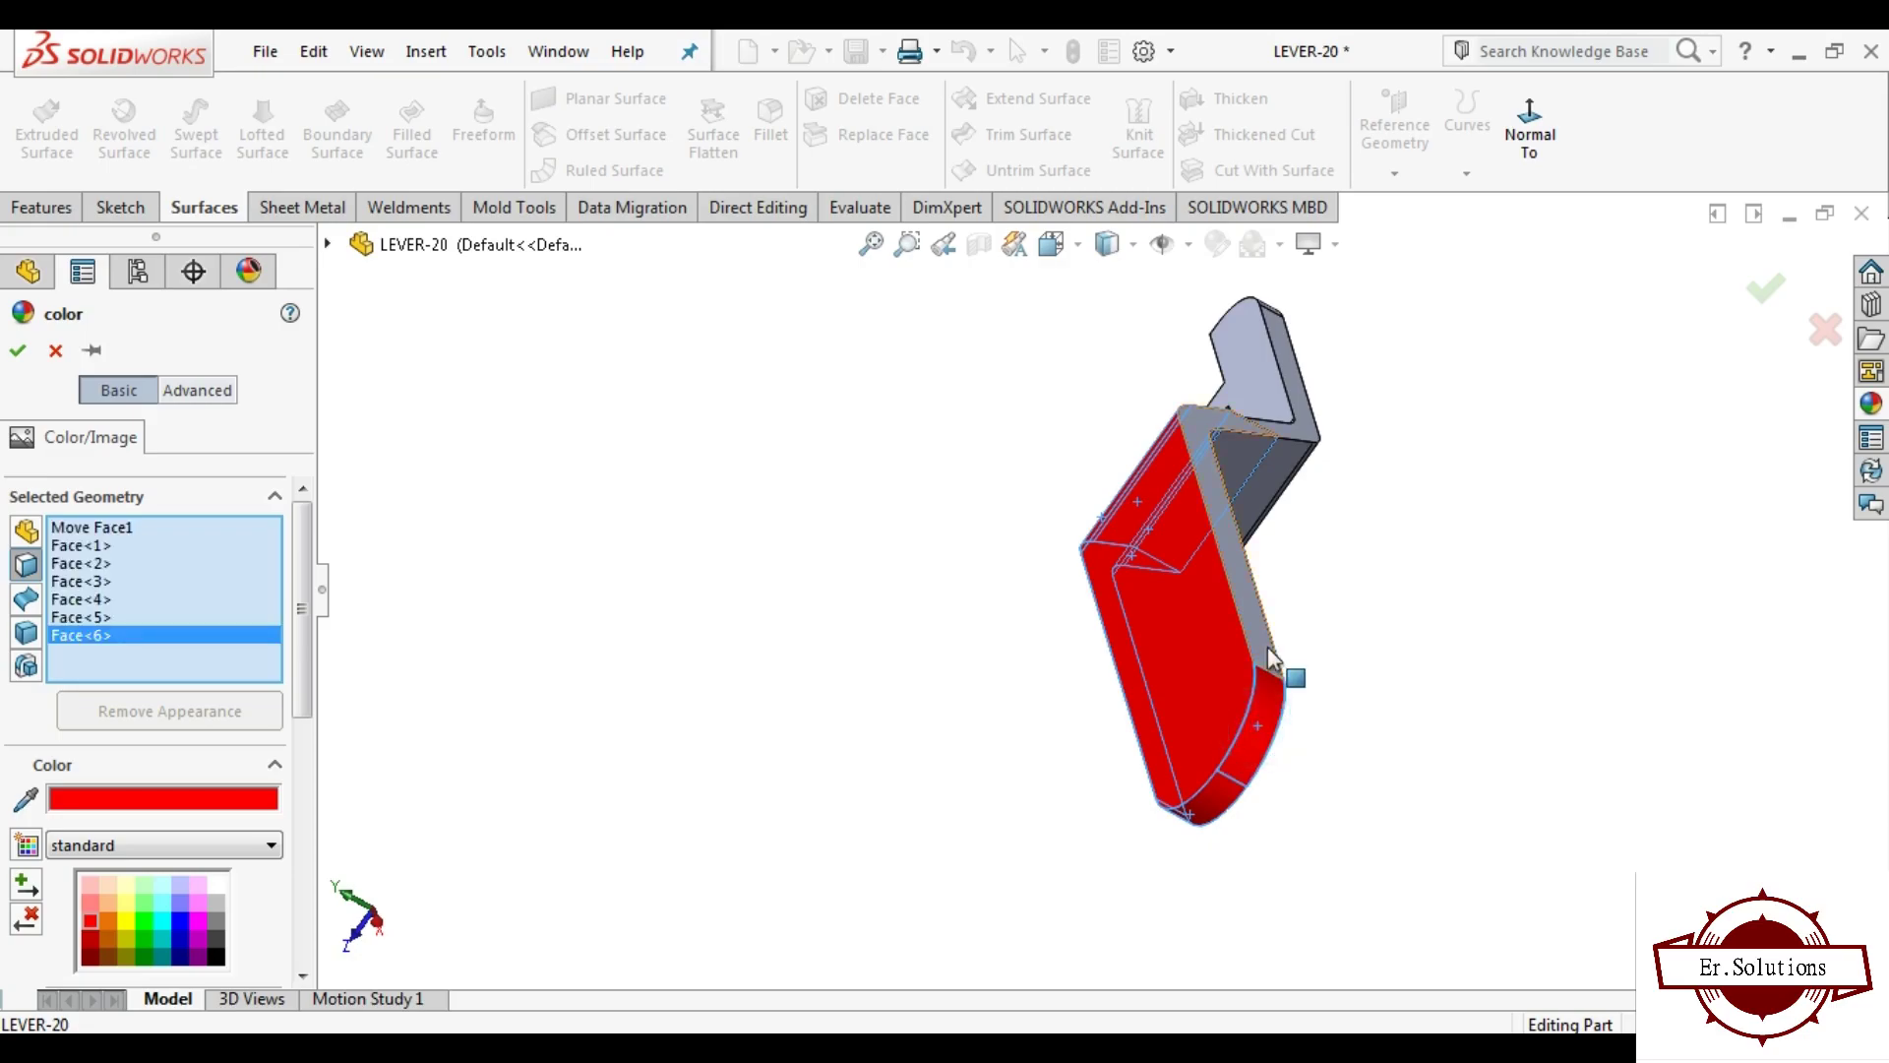
Step: Add the remaining side, bend and handle faces and accept the red colour
click(1271, 655)
mouse_move(1271, 654)
middle_down()
mouse_move(1223, 600)
mouse_move(1208, 460)
middle_up()
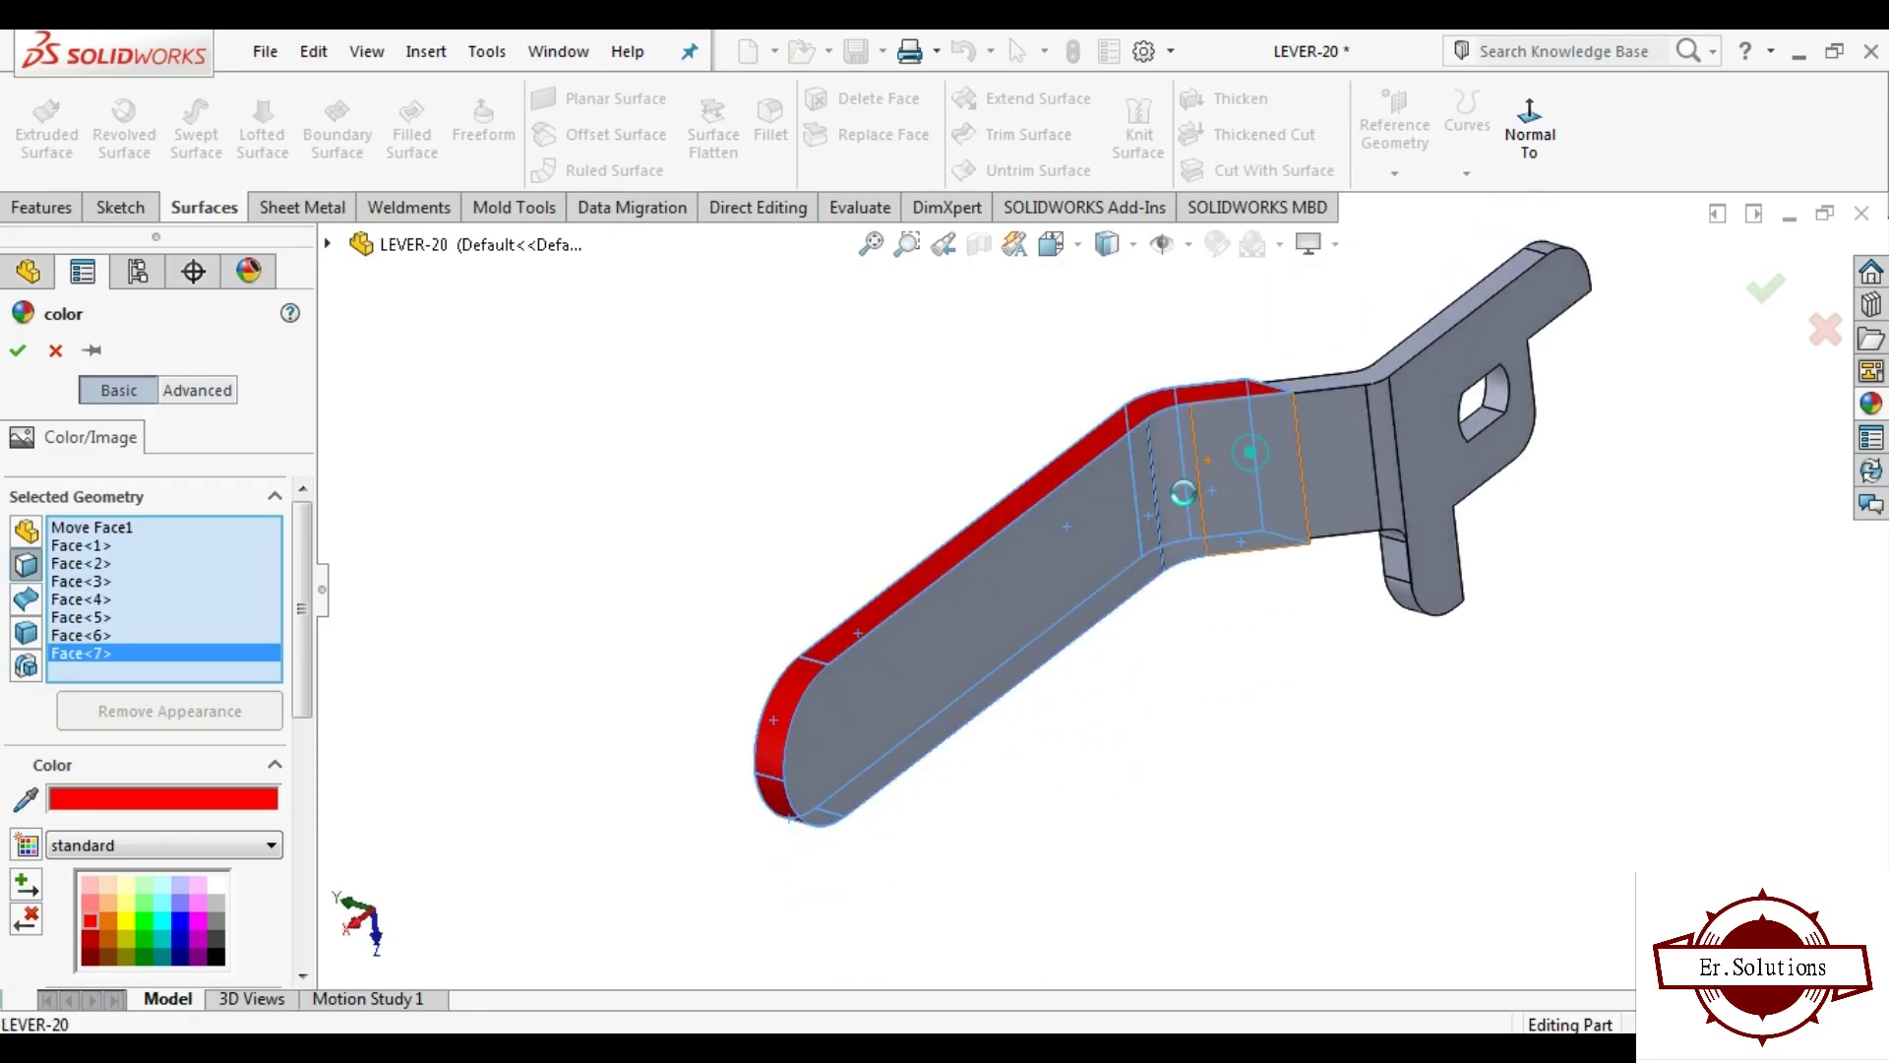
click(1186, 491)
click(1039, 586)
mouse_move(1054, 612)
middle_down()
mouse_move(1084, 814)
mouse_move(1206, 630)
mouse_move(1417, 962)
mouse_move(1468, 903)
middle_up()
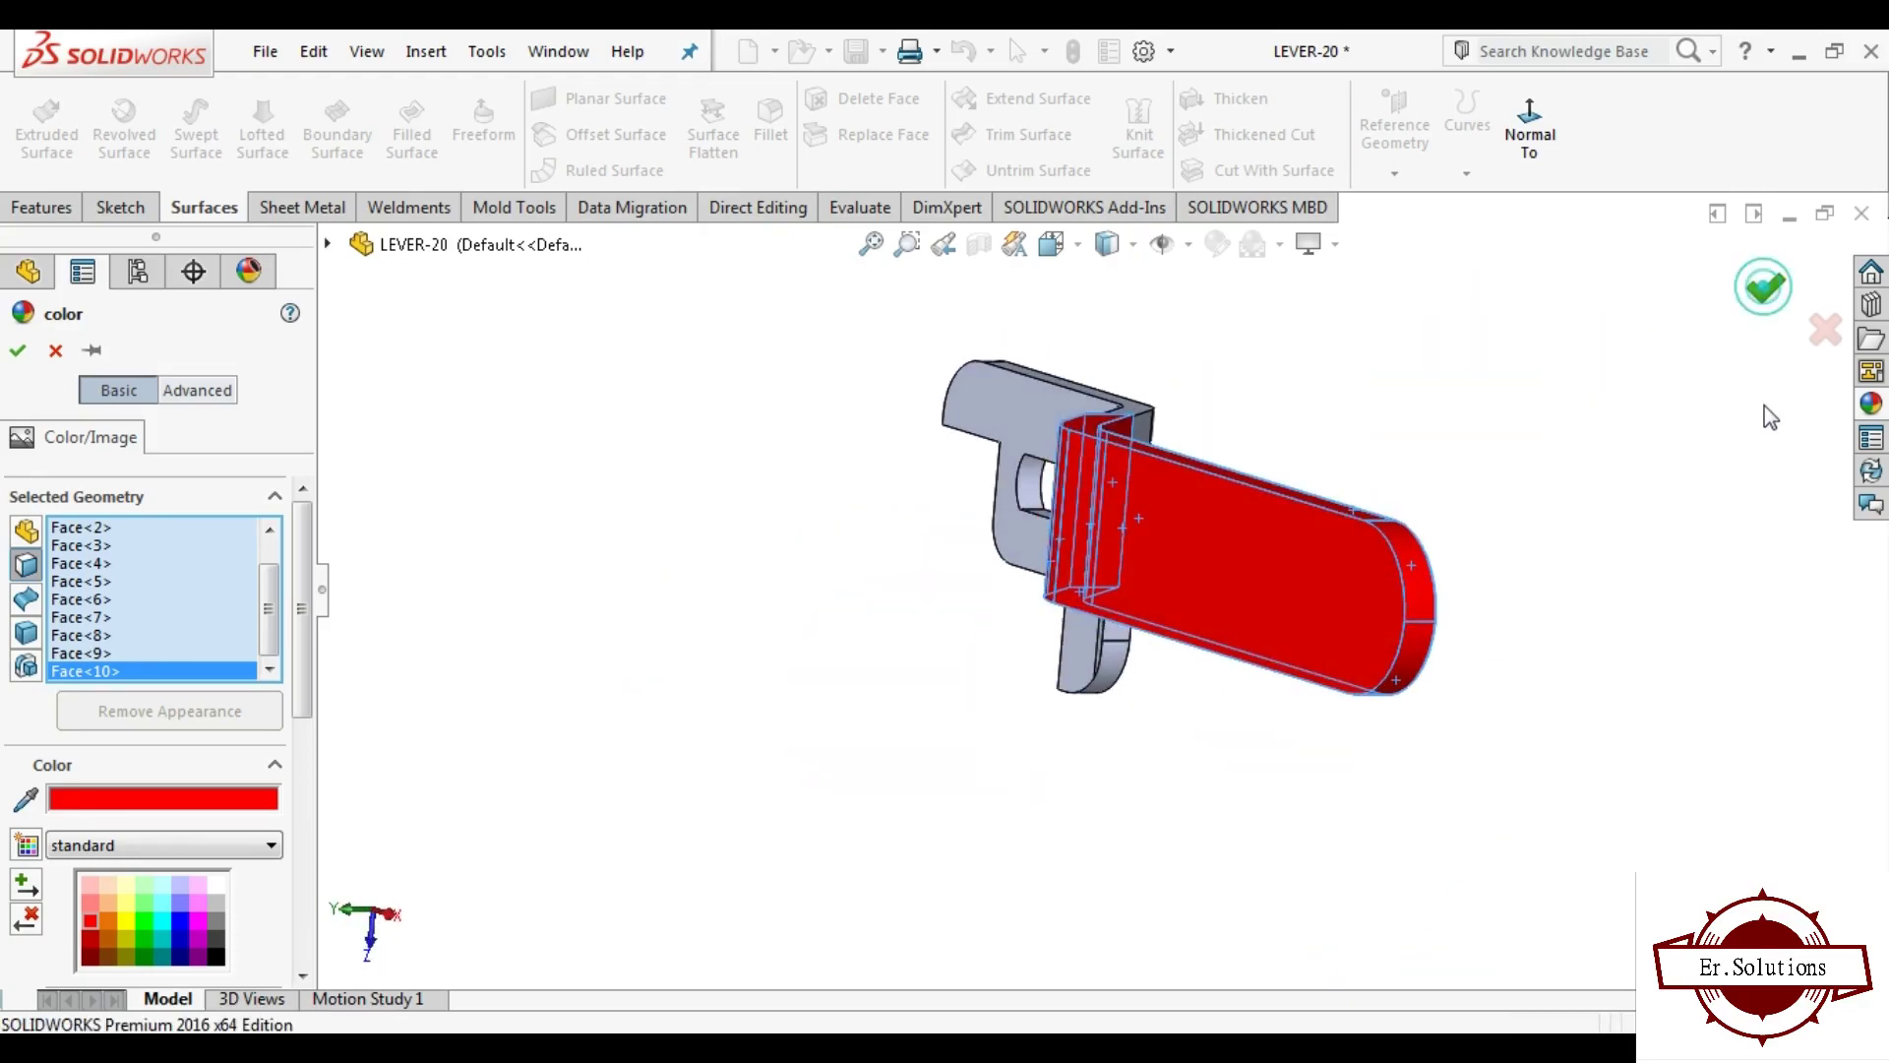
click(1766, 287)
mouse_move(1733, 456)
middle_down()
mouse_move(1743, 275)
mouse_move(1568, 681)
middle_up()
scroll(1077, 630, up, 3)
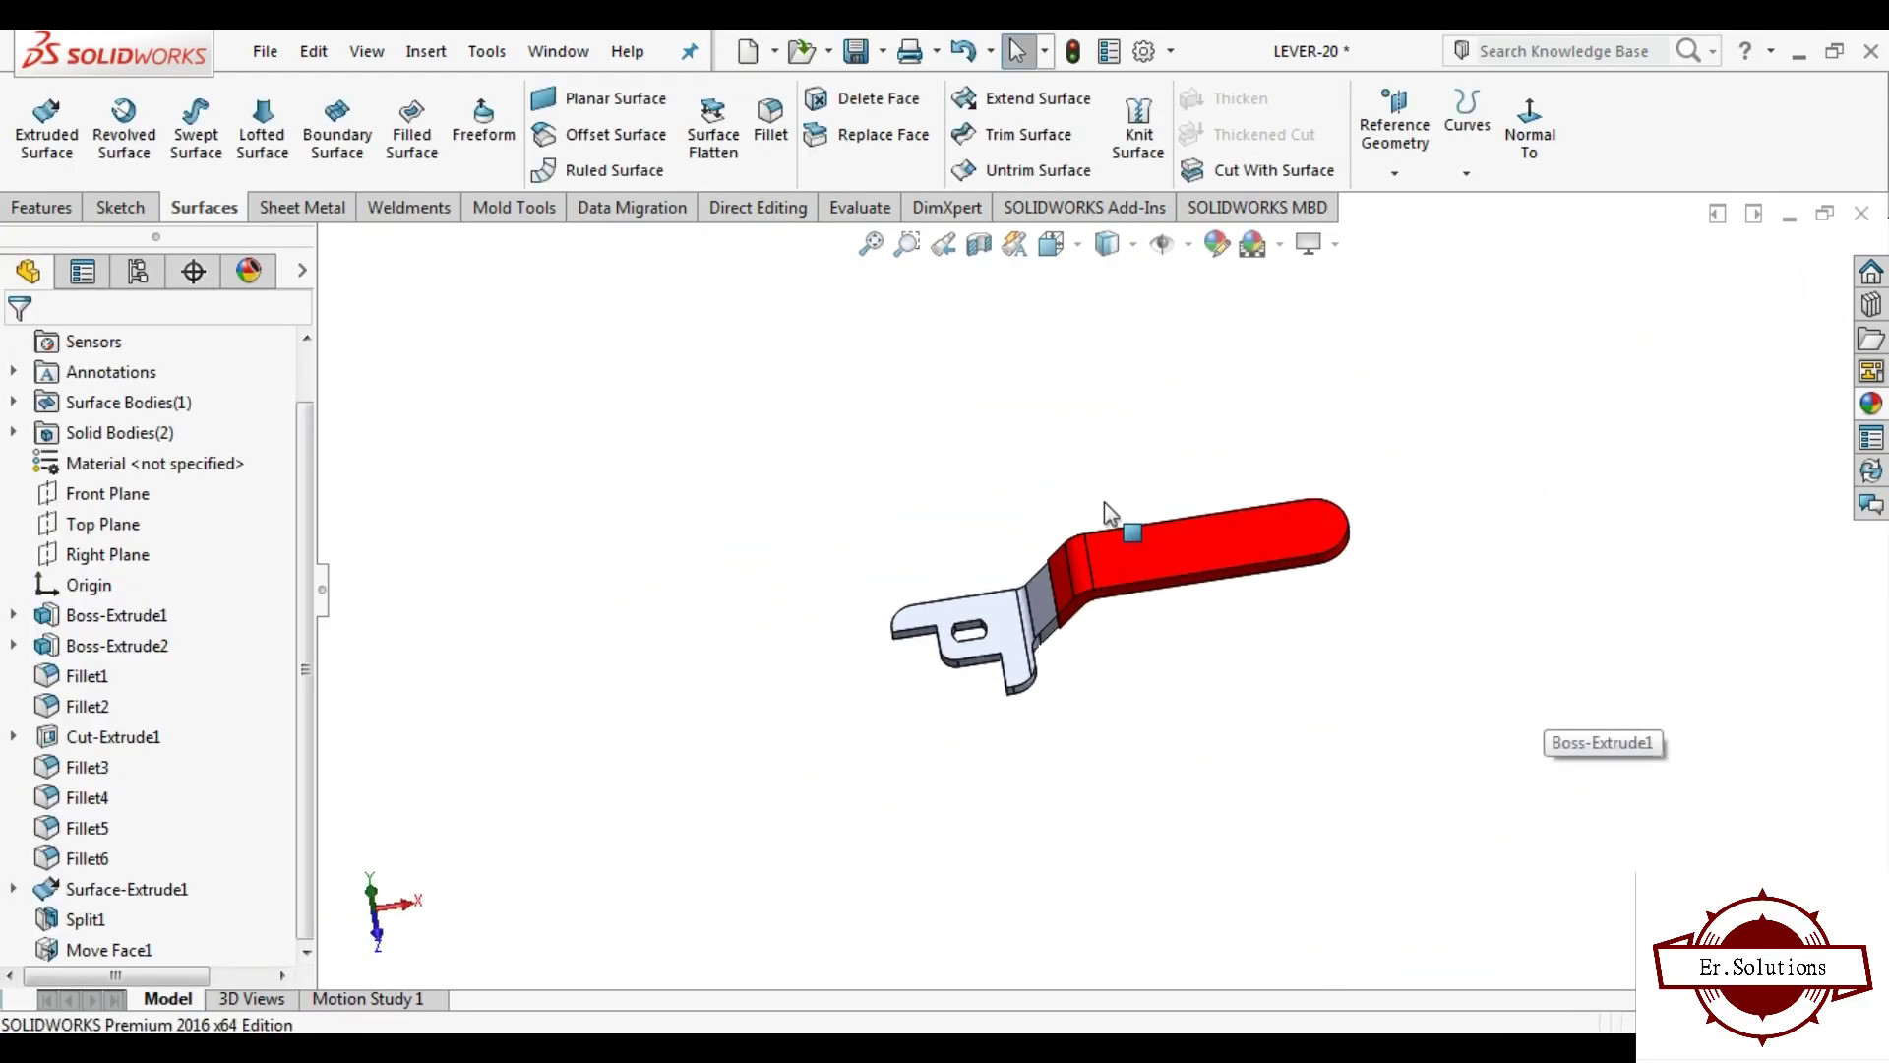
Step: Save the part, then combine both lever bodies into one with Combine (Add)
click(853, 54)
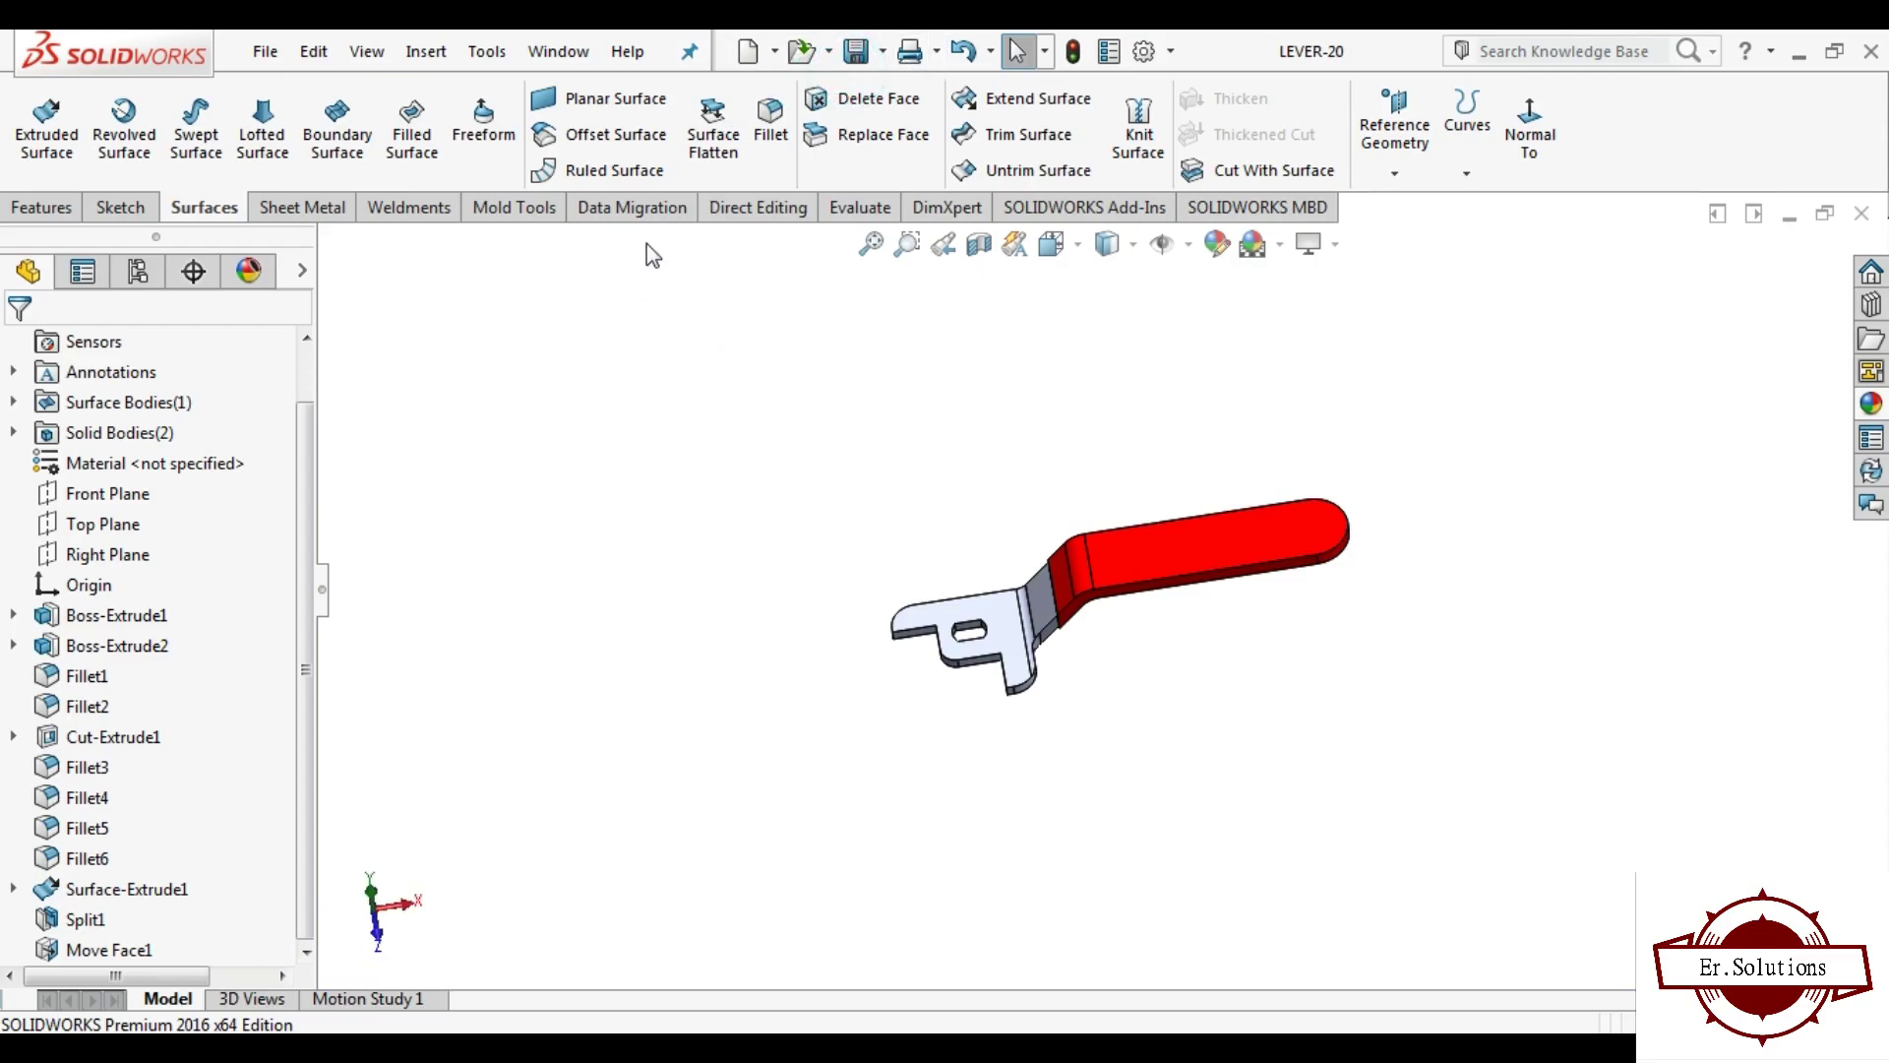
click(421, 54)
click(487, 185)
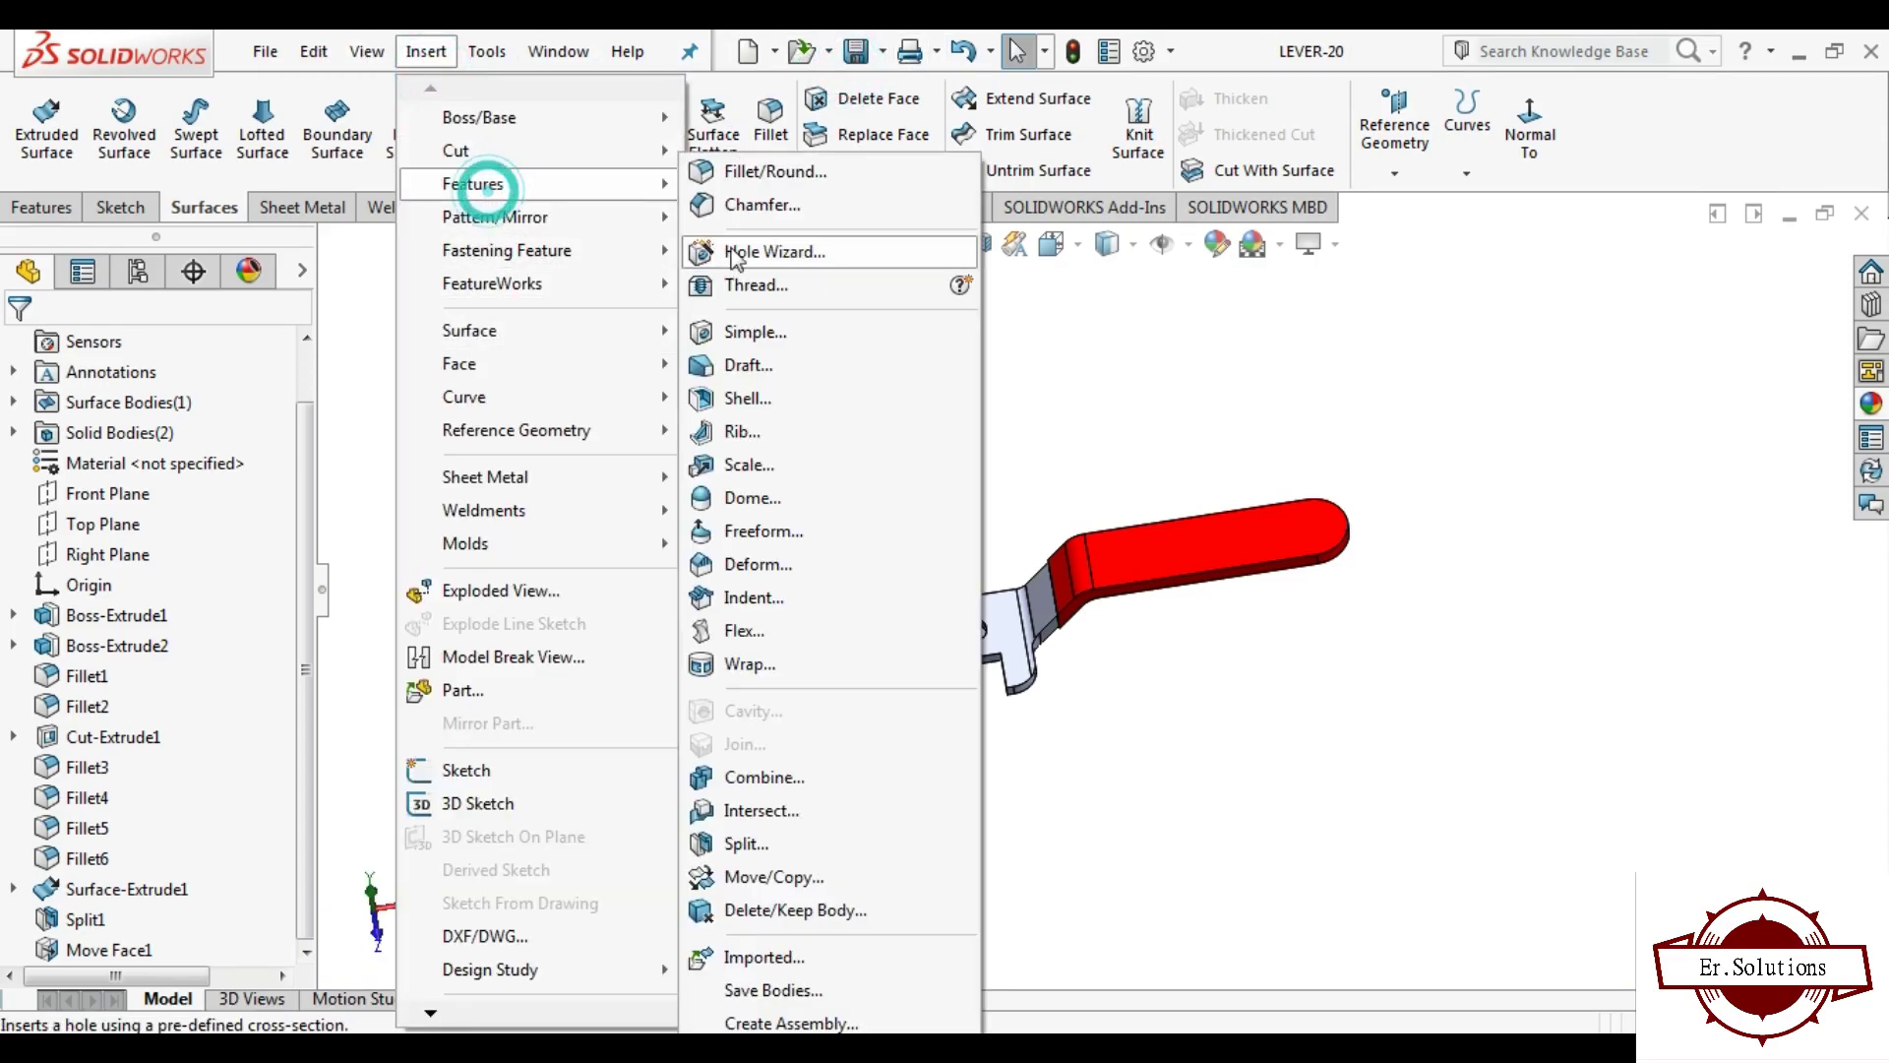
click(748, 777)
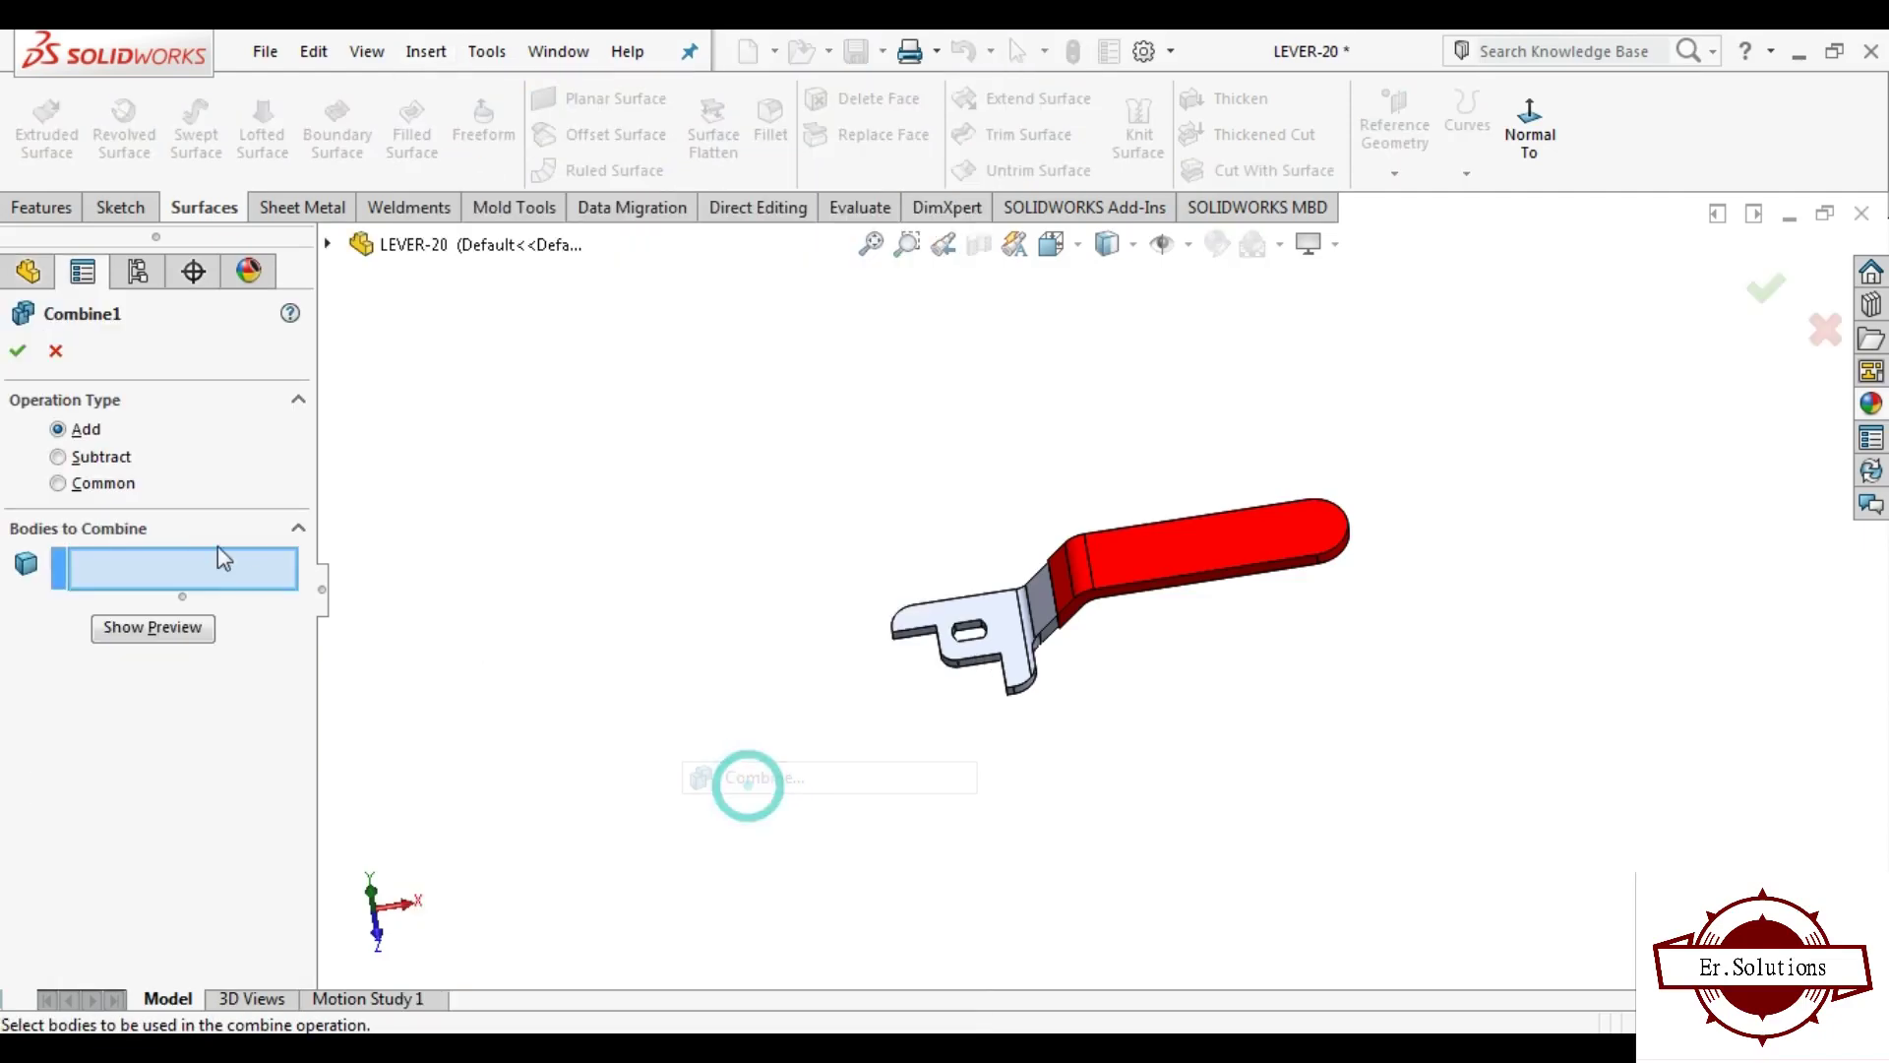
click(959, 634)
click(1143, 585)
click(16, 353)
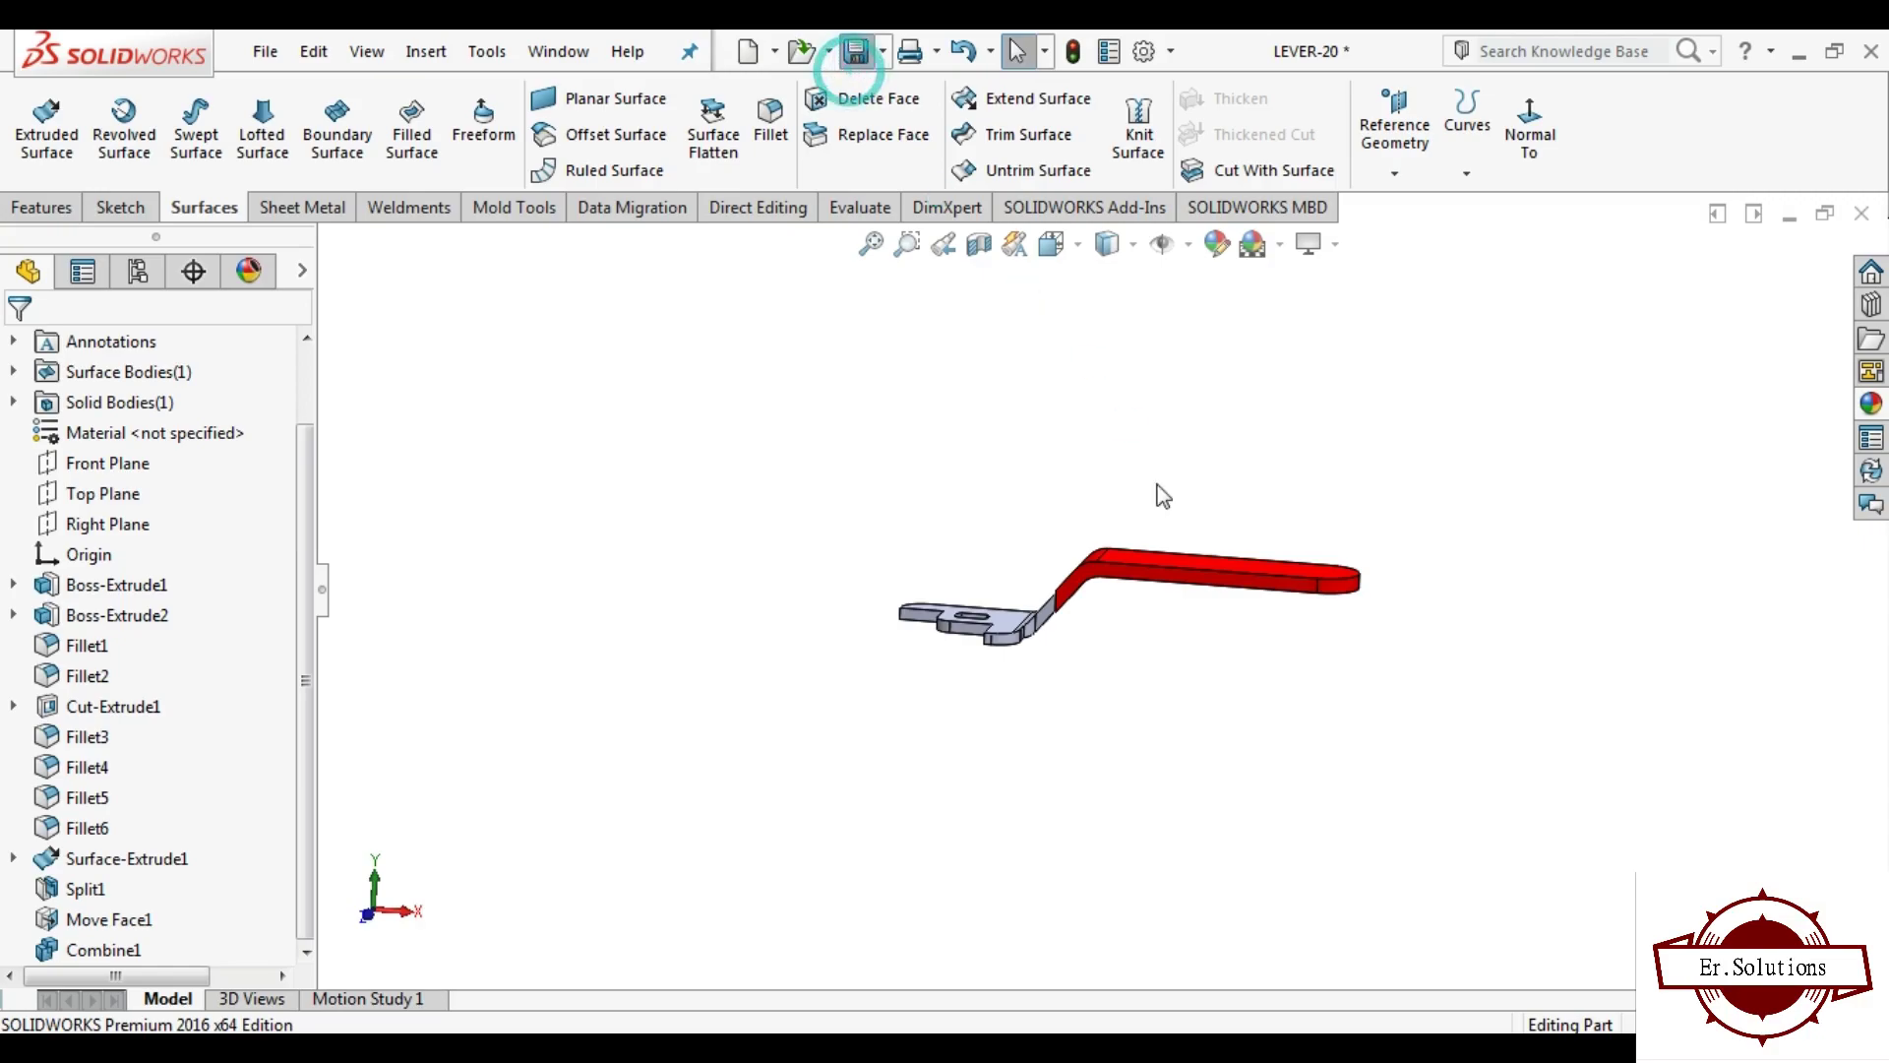
Step: Cancel a fillet attempt and roll the history back to before Move Face1
middle_drag(1166, 551, 1338, 641)
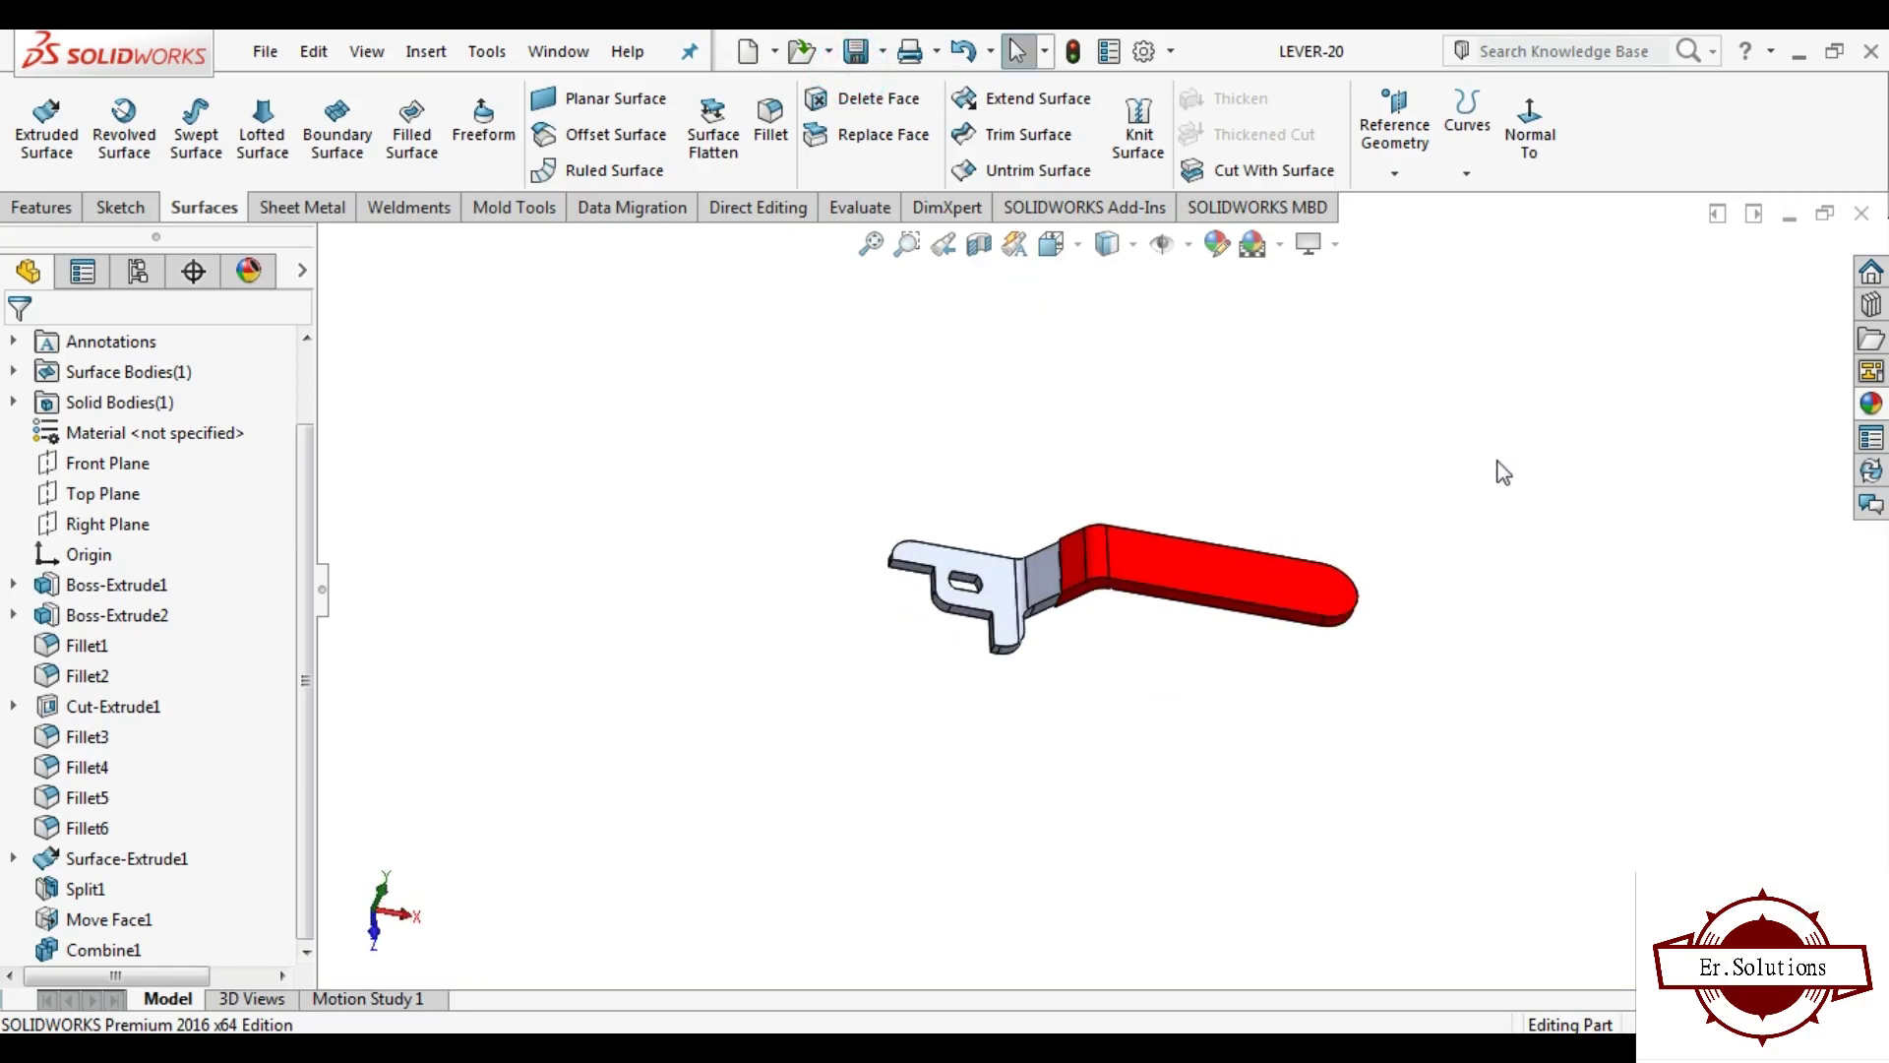
click(771, 126)
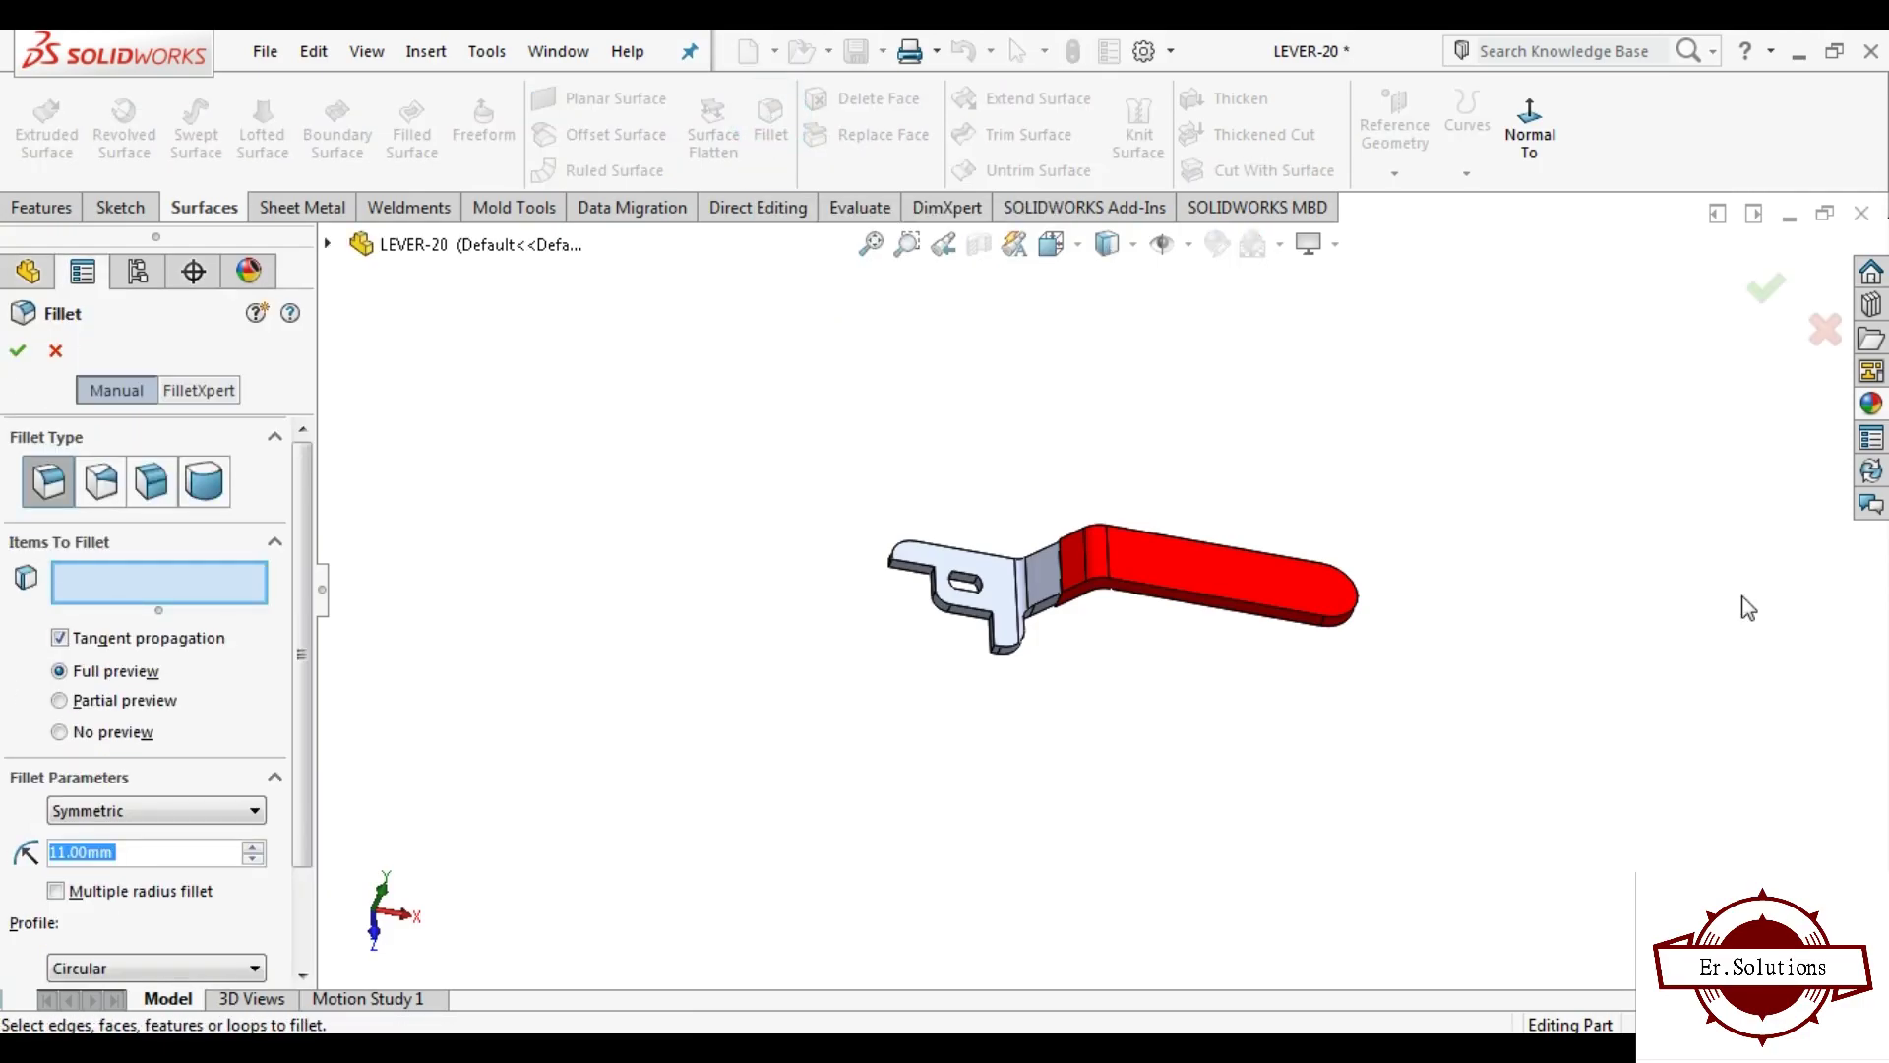
scroll(303, 622, down, 3)
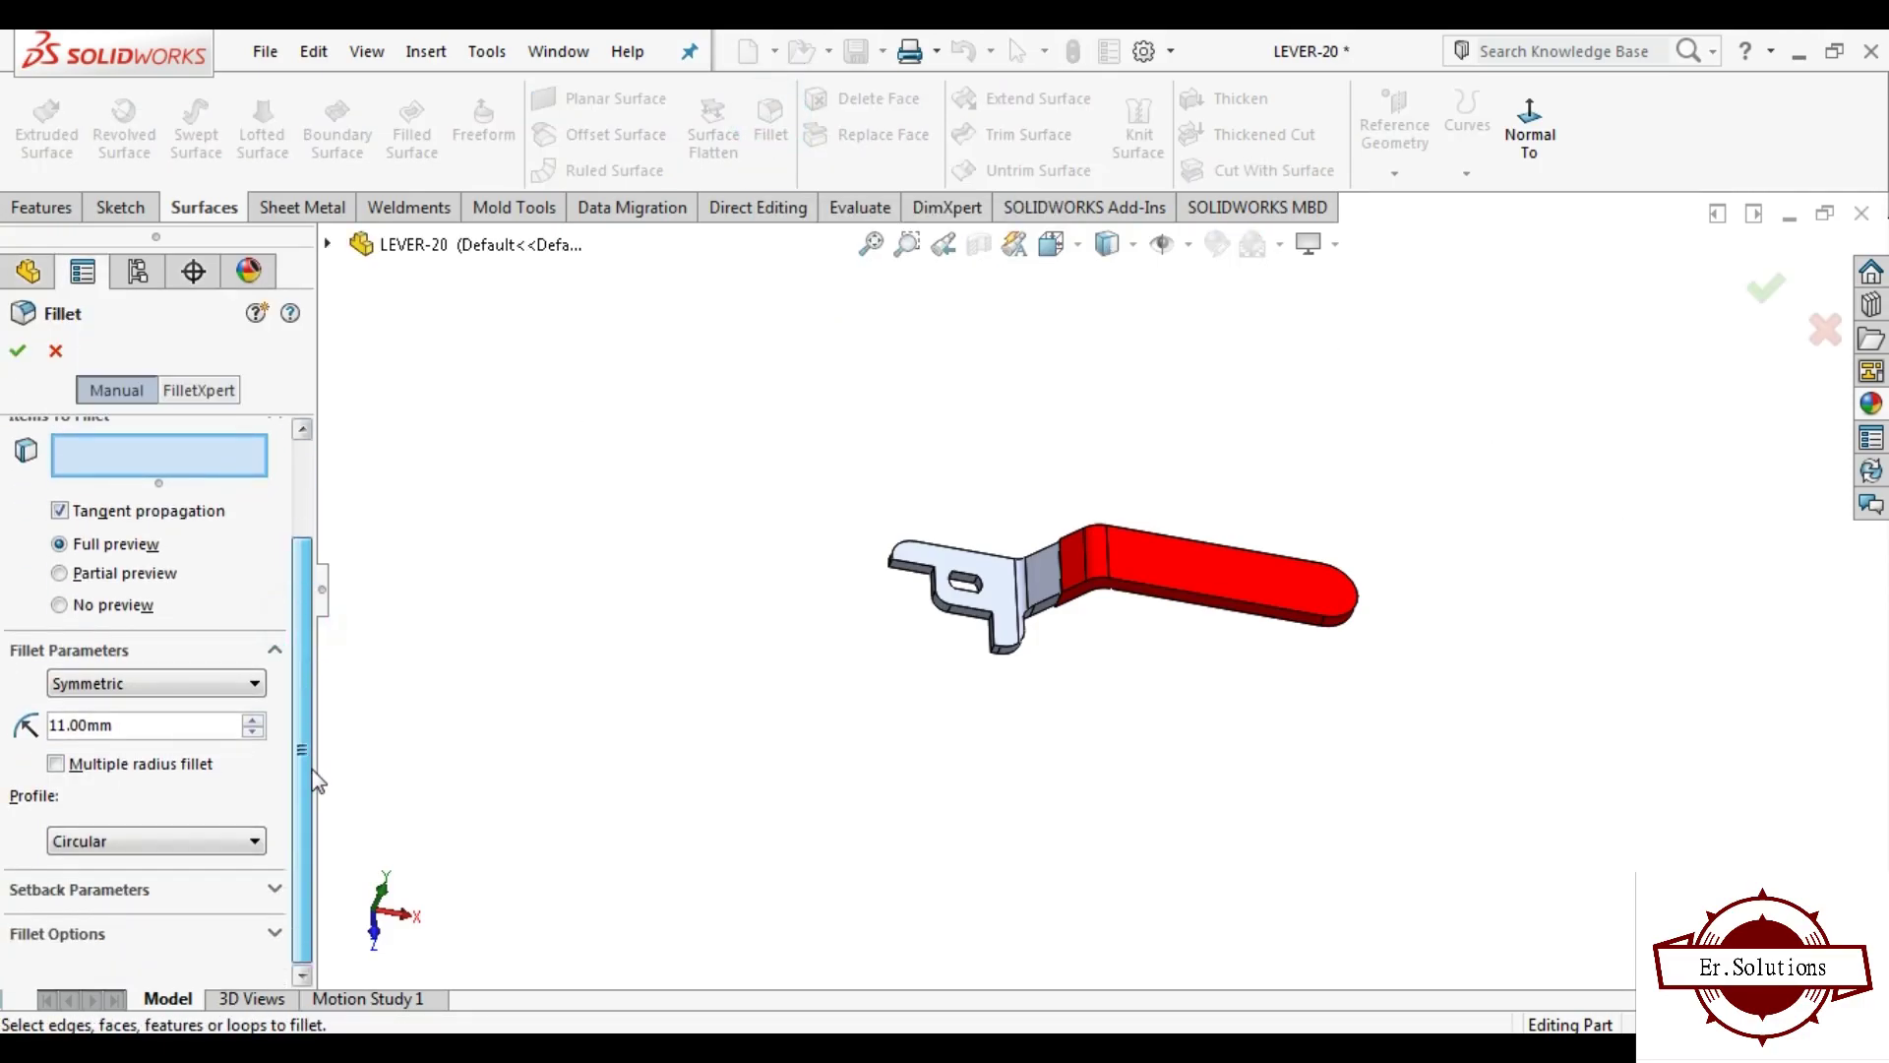
key(Escape)
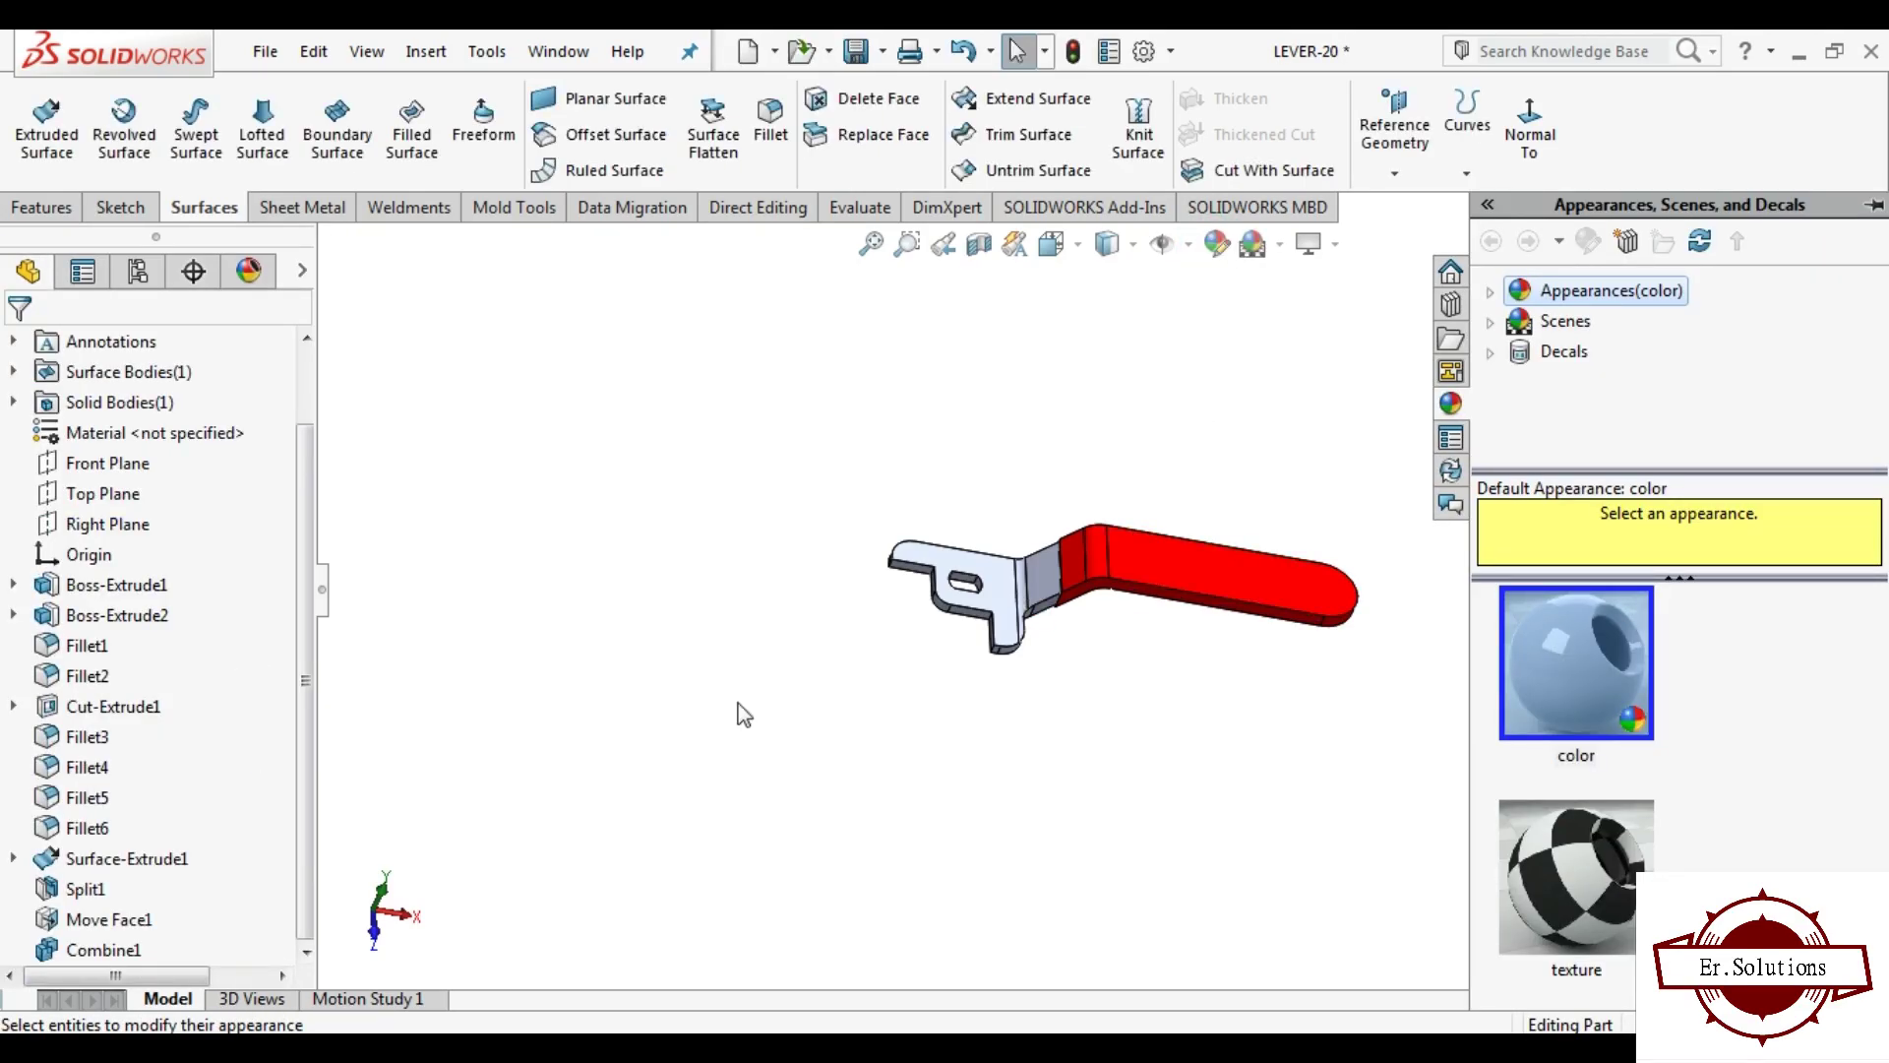
click(852, 693)
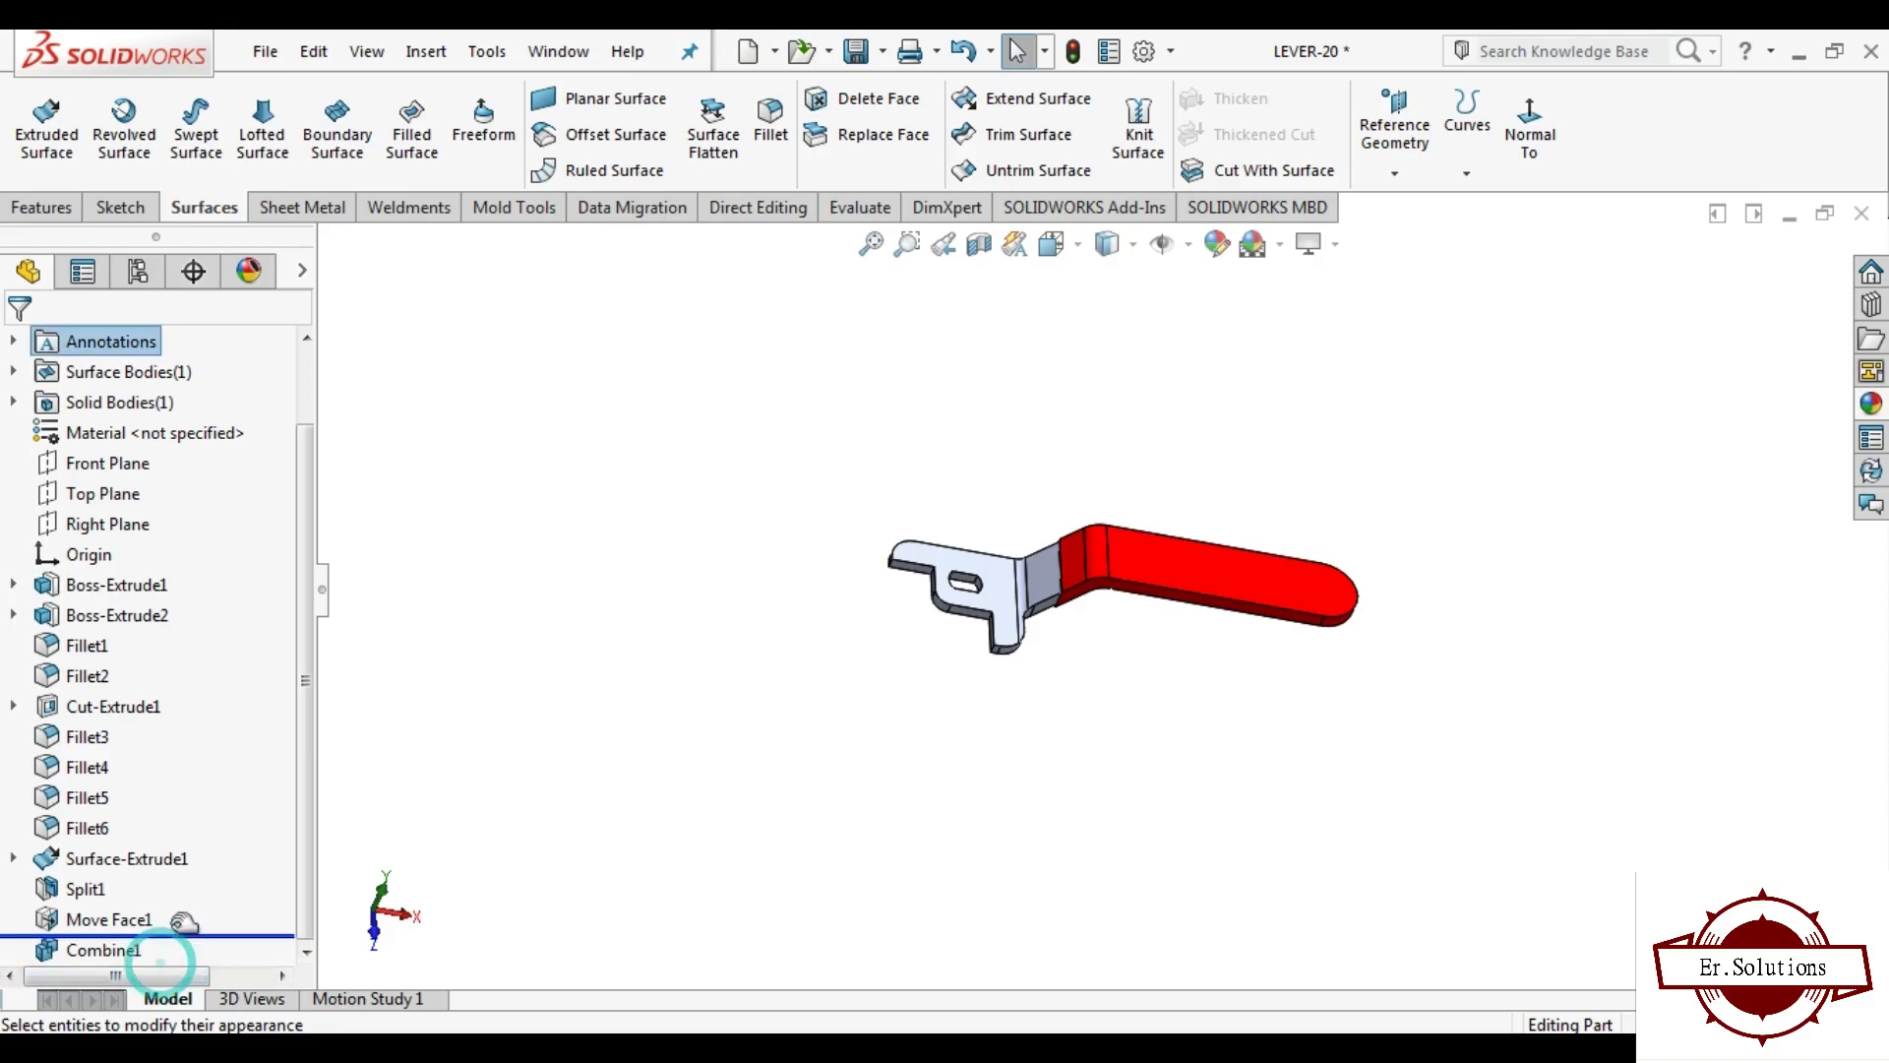
drag(173, 961, 157, 903)
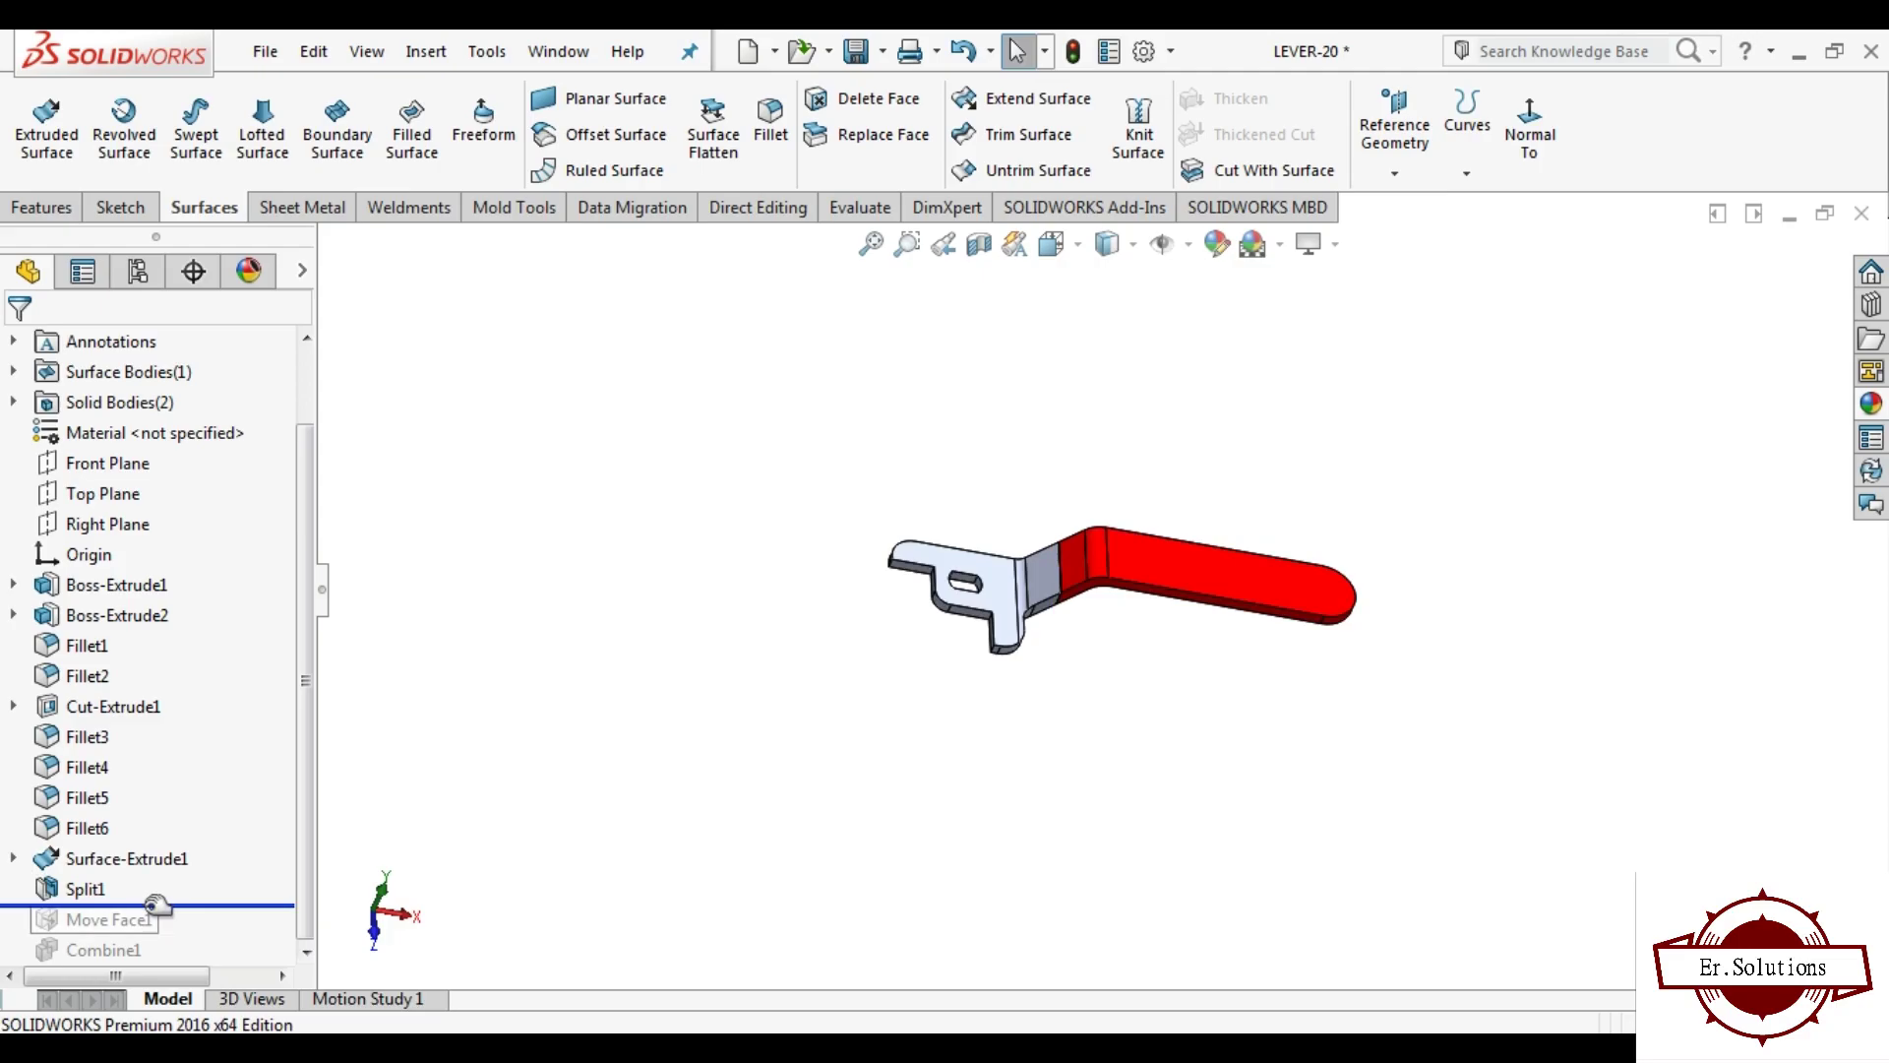
Step: Cancel another fillet and move the rollback bar to just above Combine1
click(770, 123)
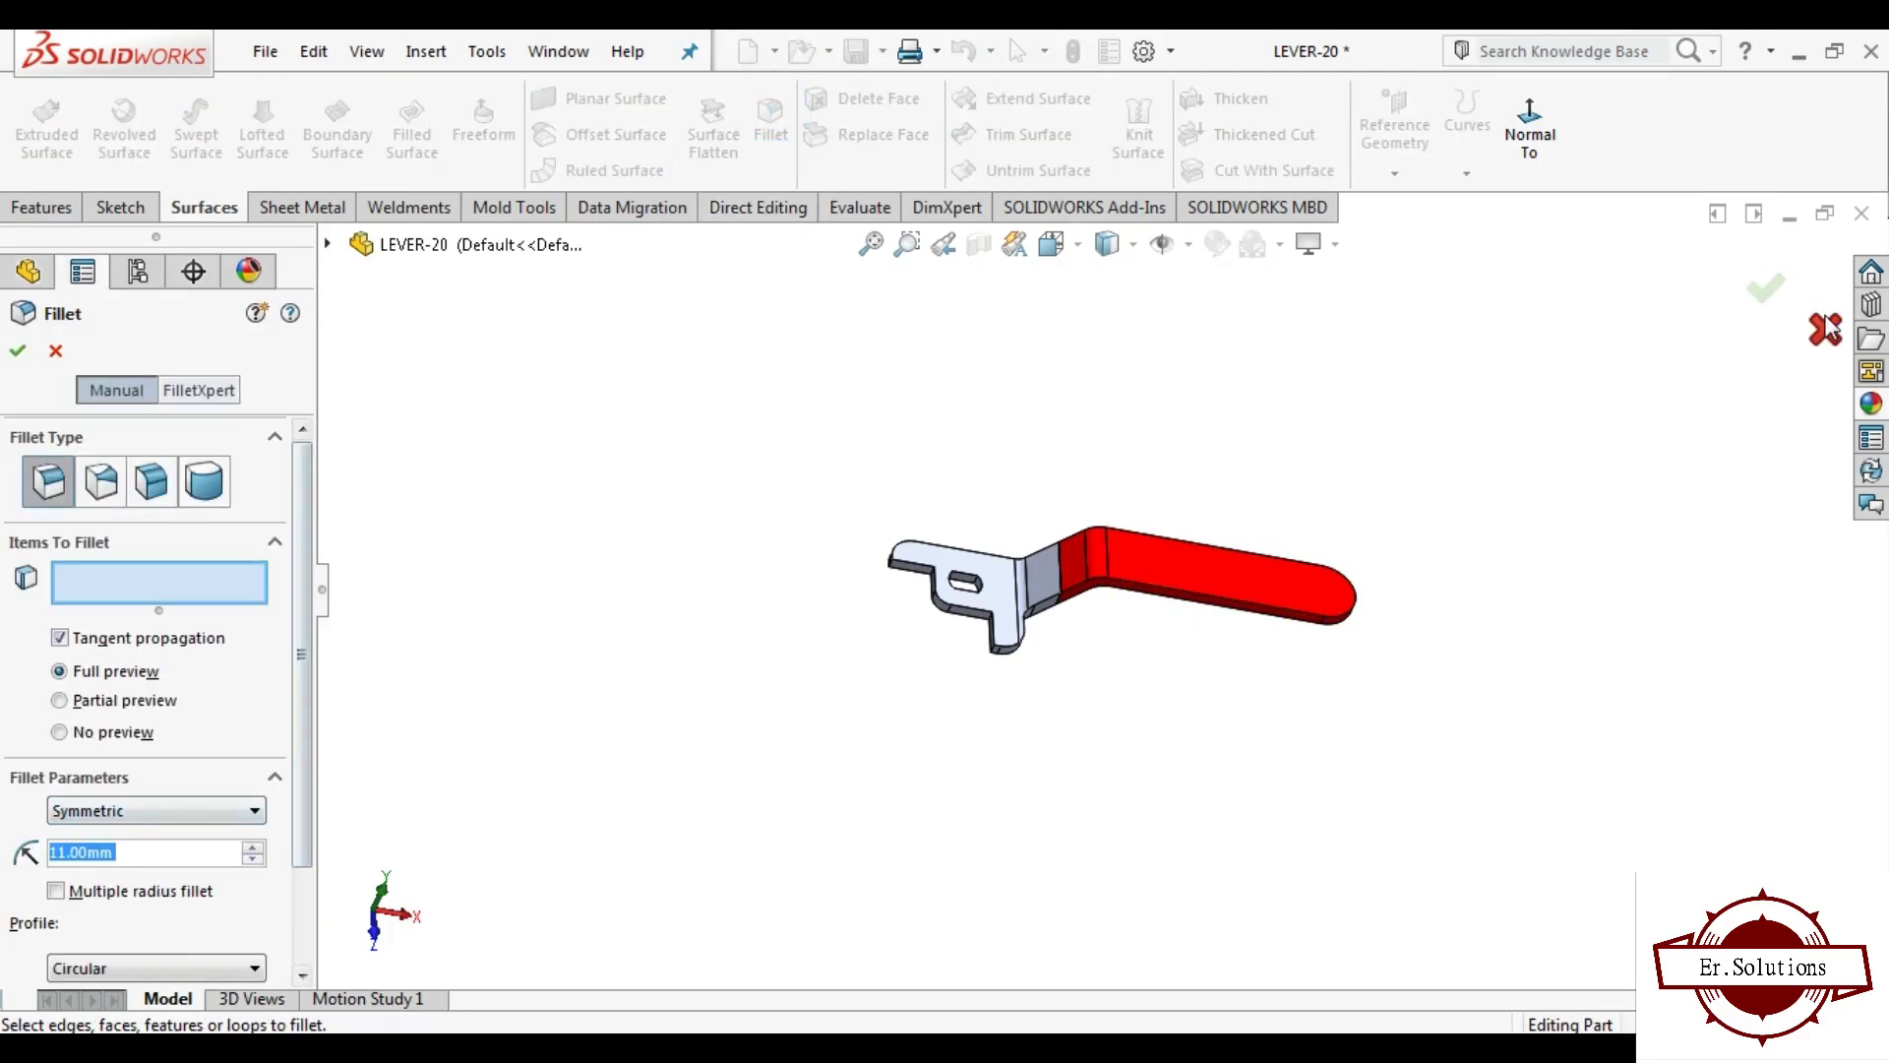
click(1825, 324)
drag(207, 903, 200, 969)
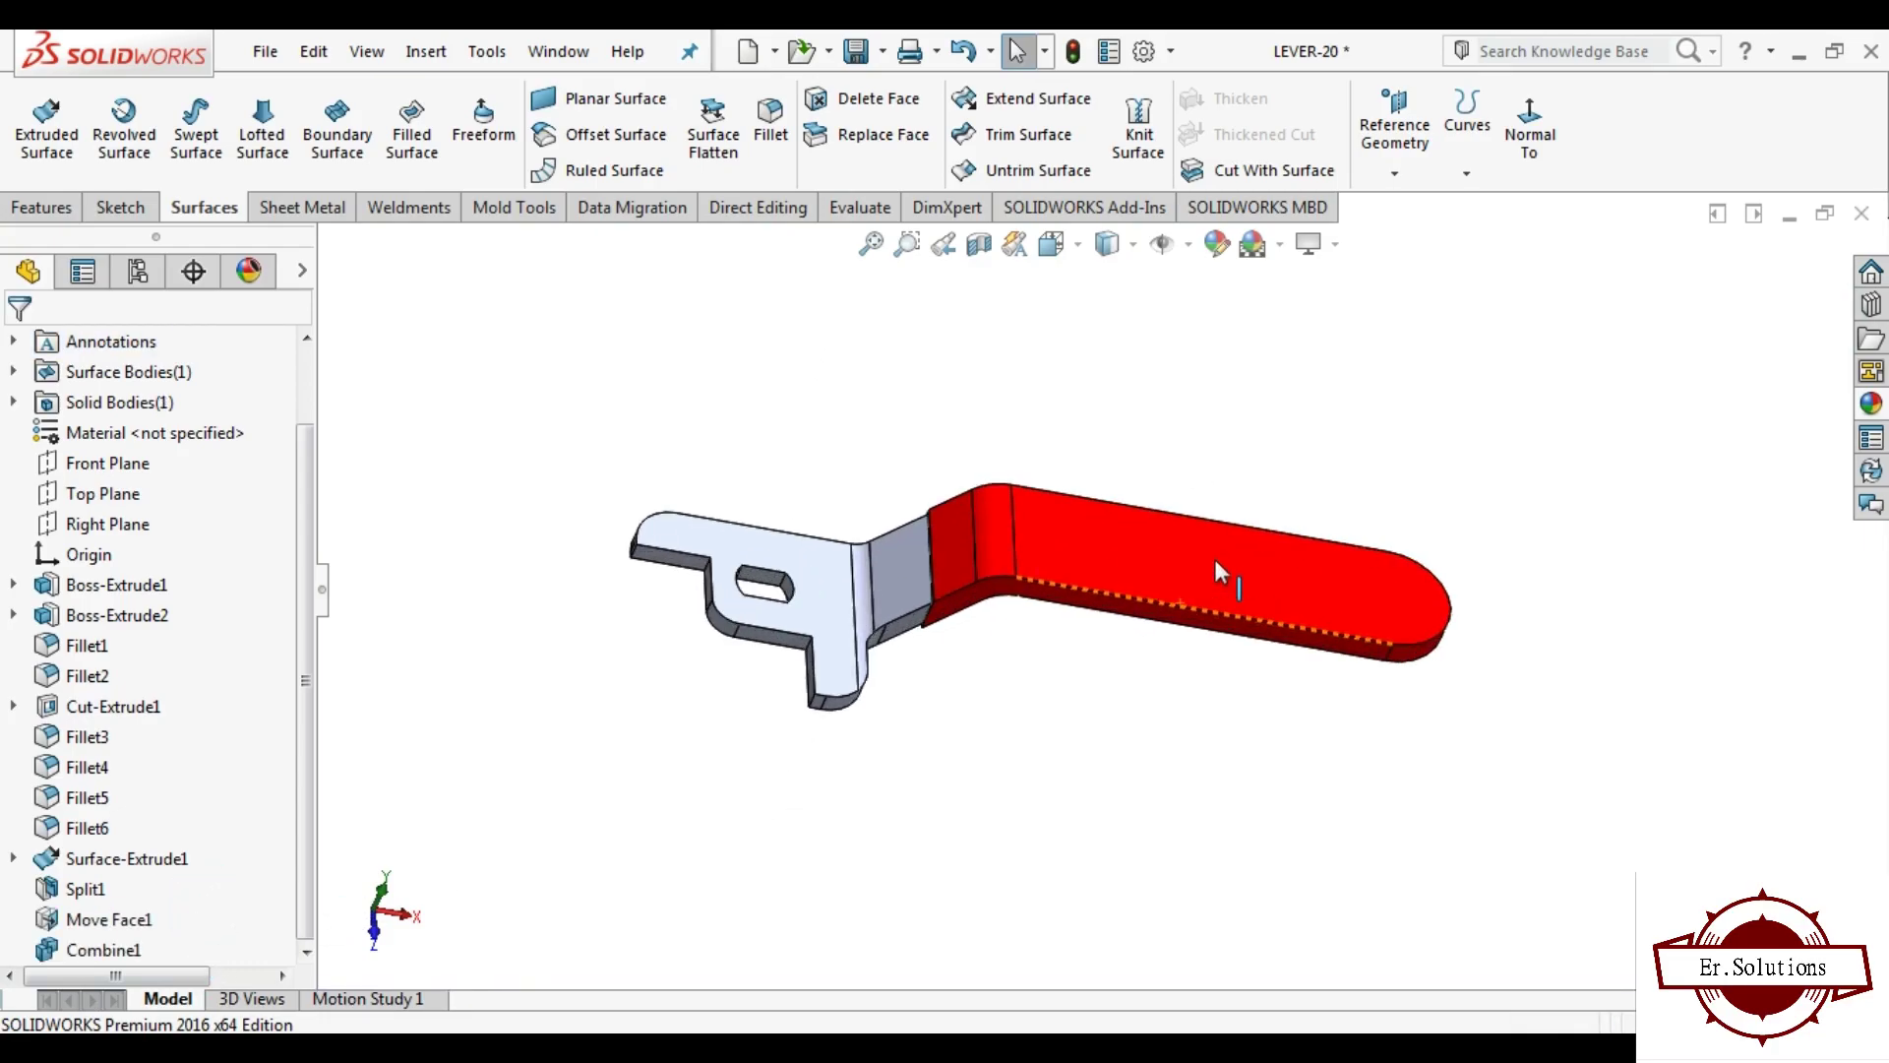
middle_drag(1210, 453, 1264, 408)
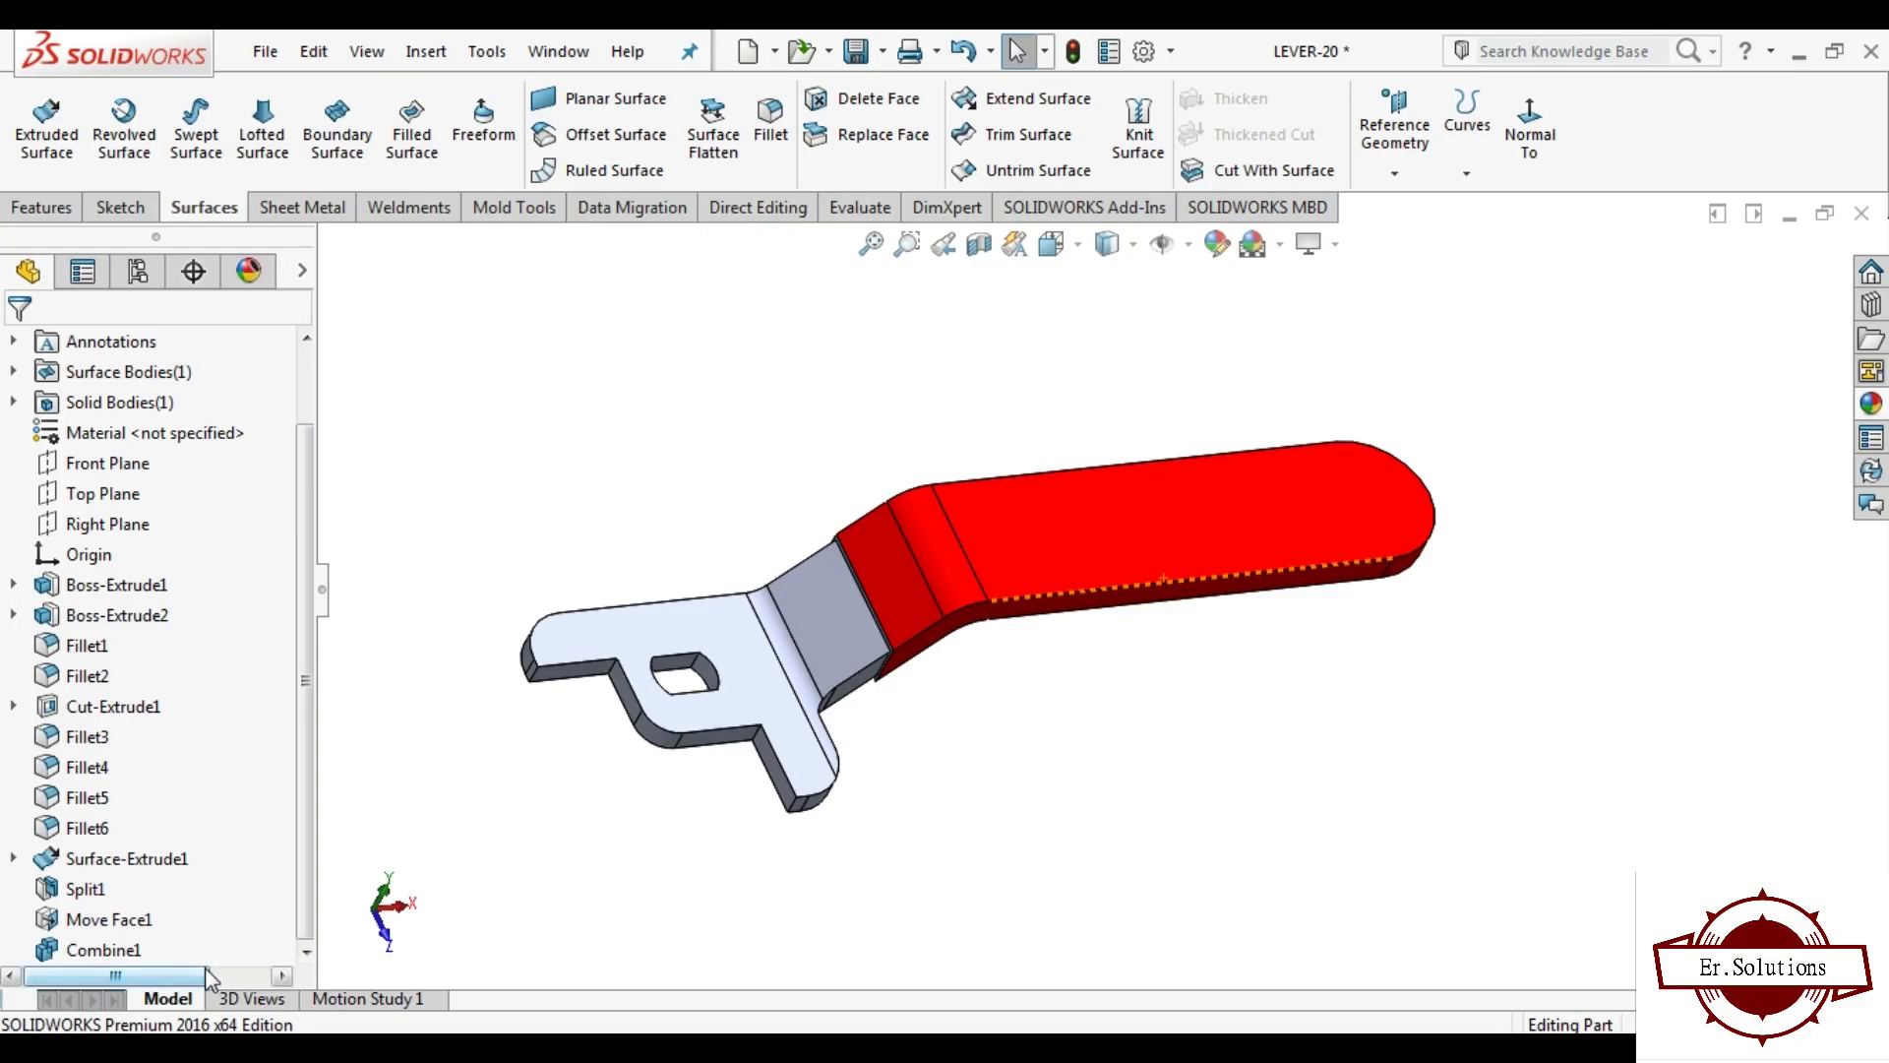
drag(208, 965, 197, 935)
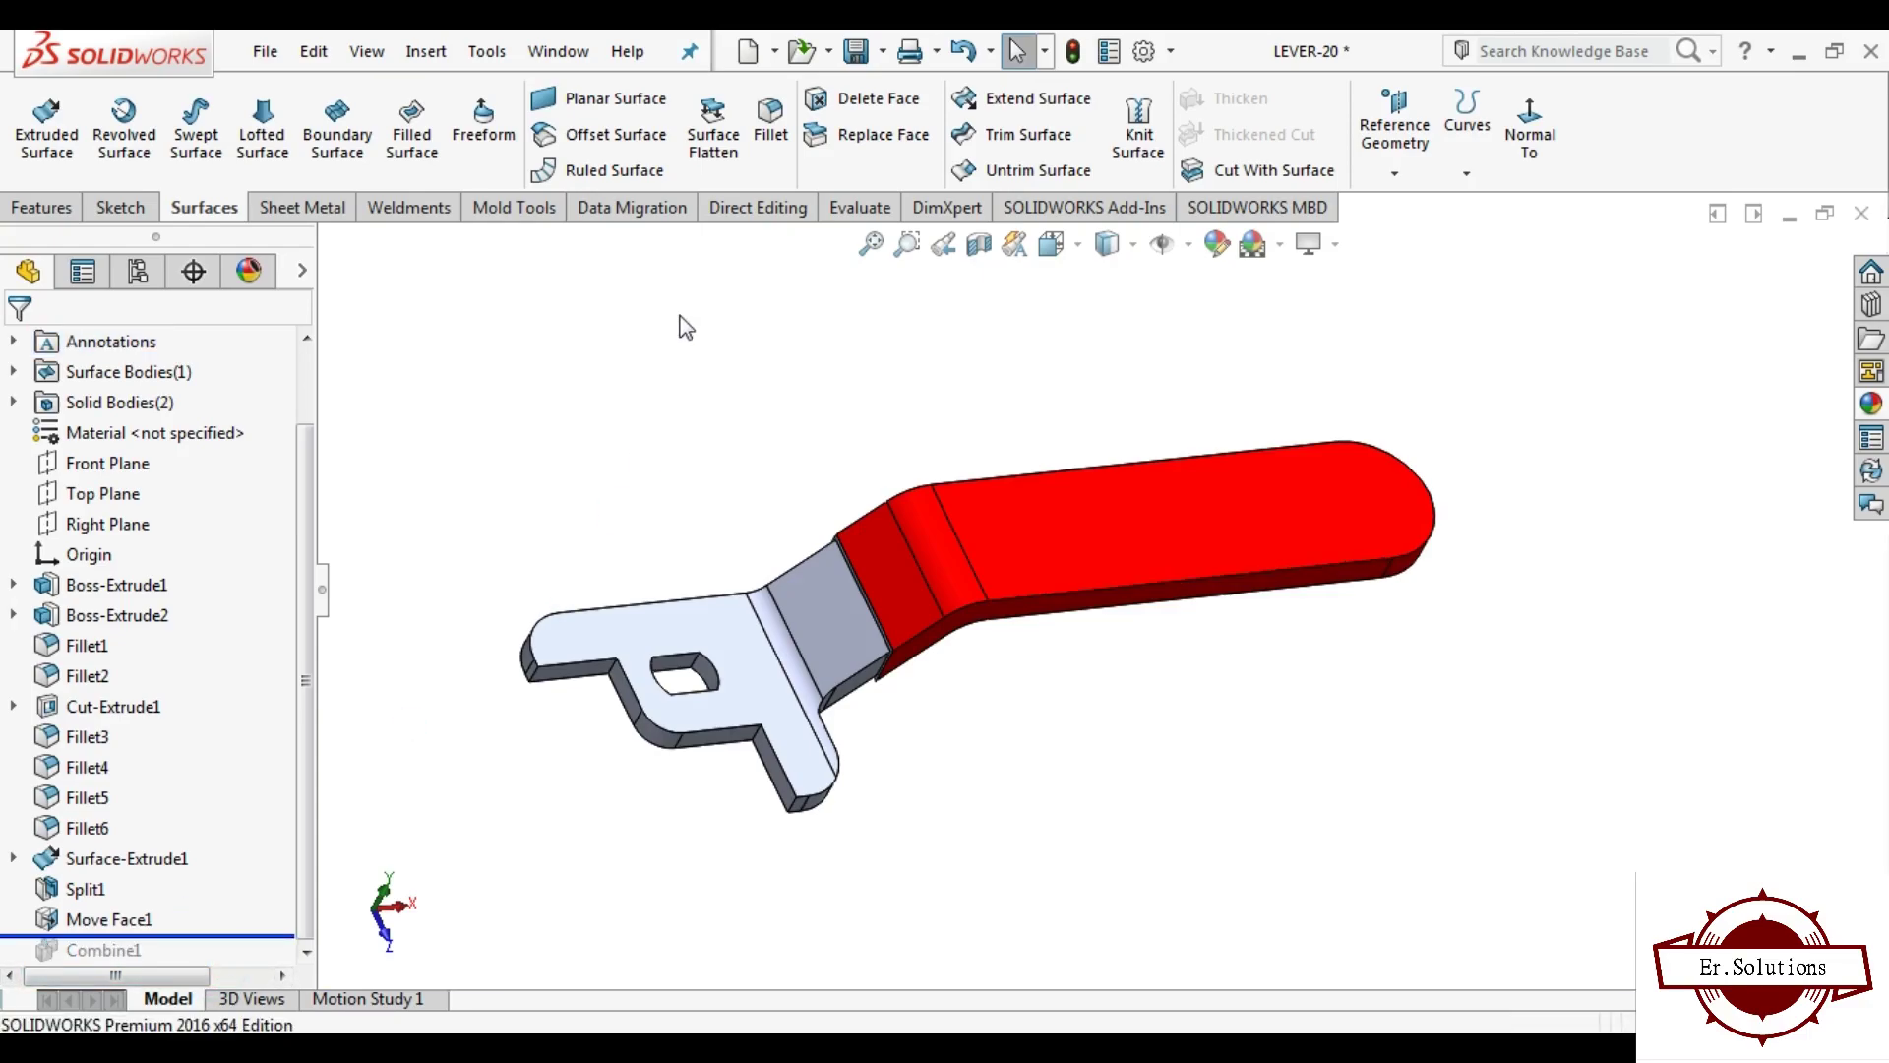
Step: Fillet the red handle's top and bottom faces with a 1.5 mm radius
click(771, 123)
click(1020, 504)
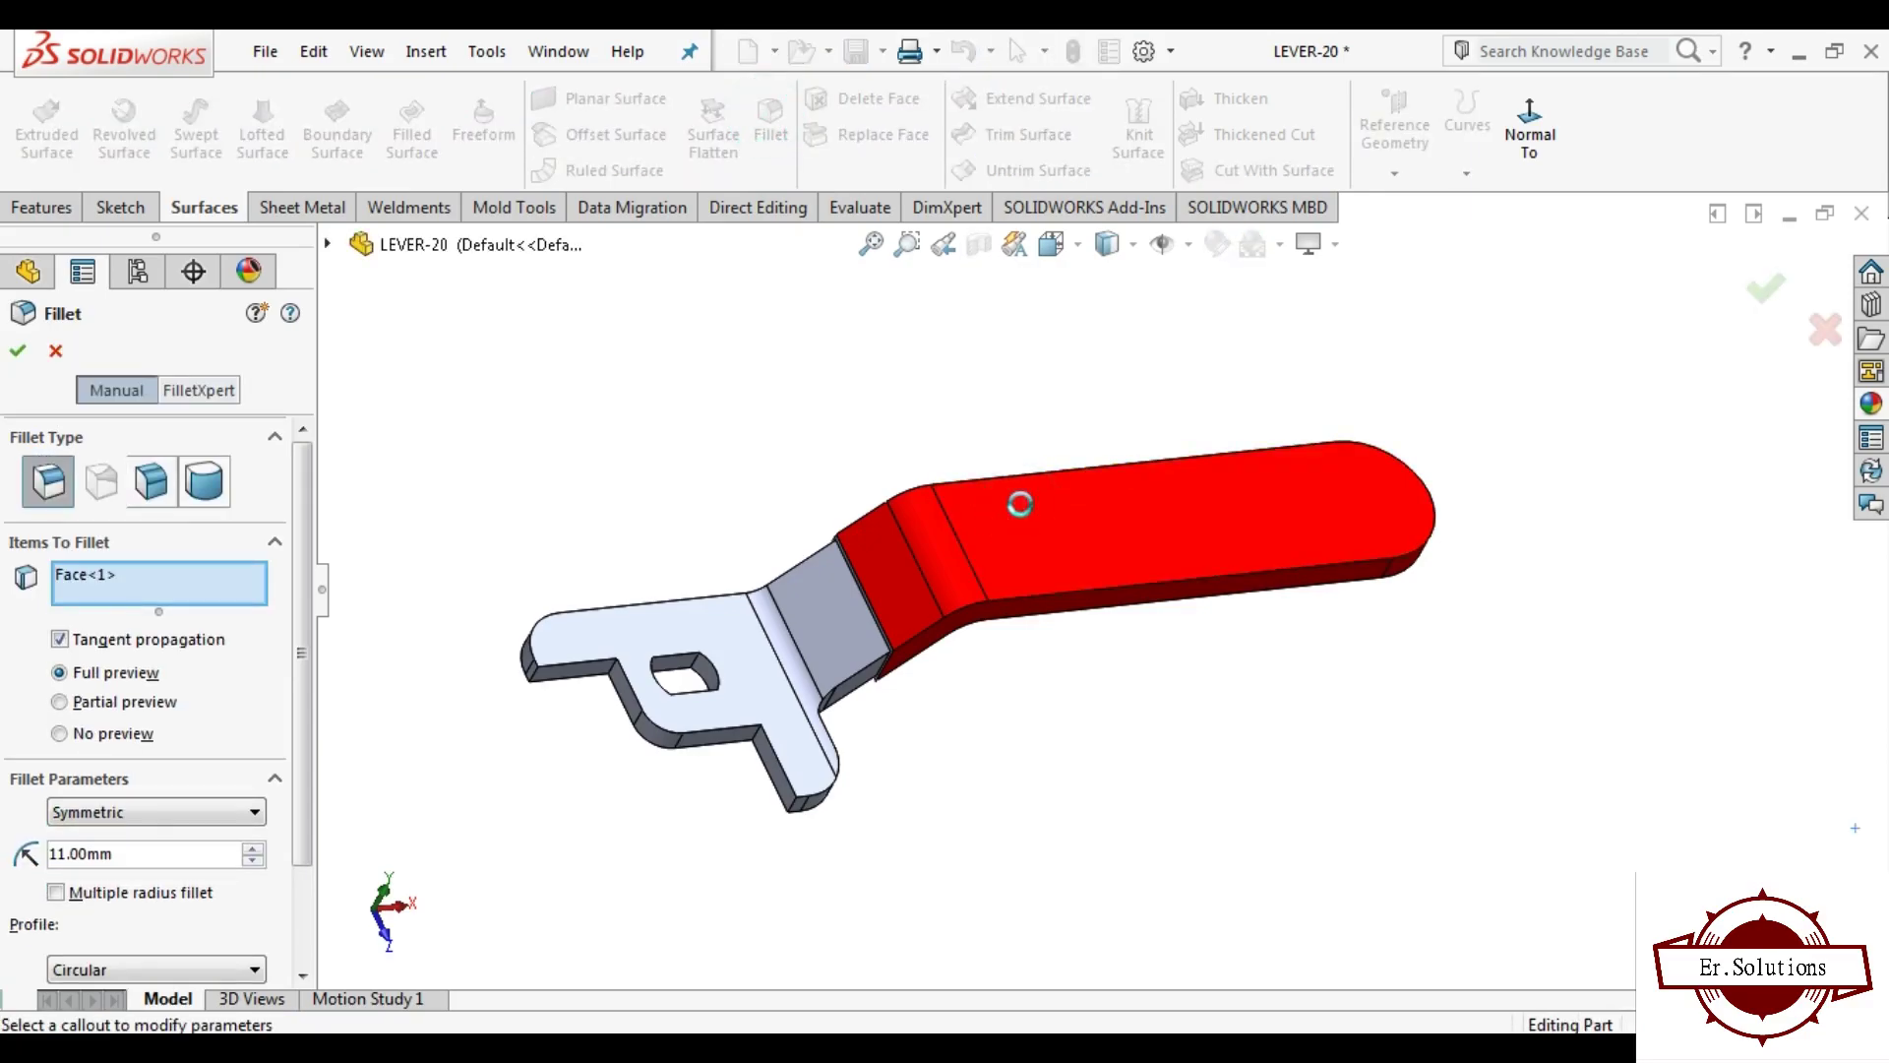
middle_drag(953, 546, 886, 409)
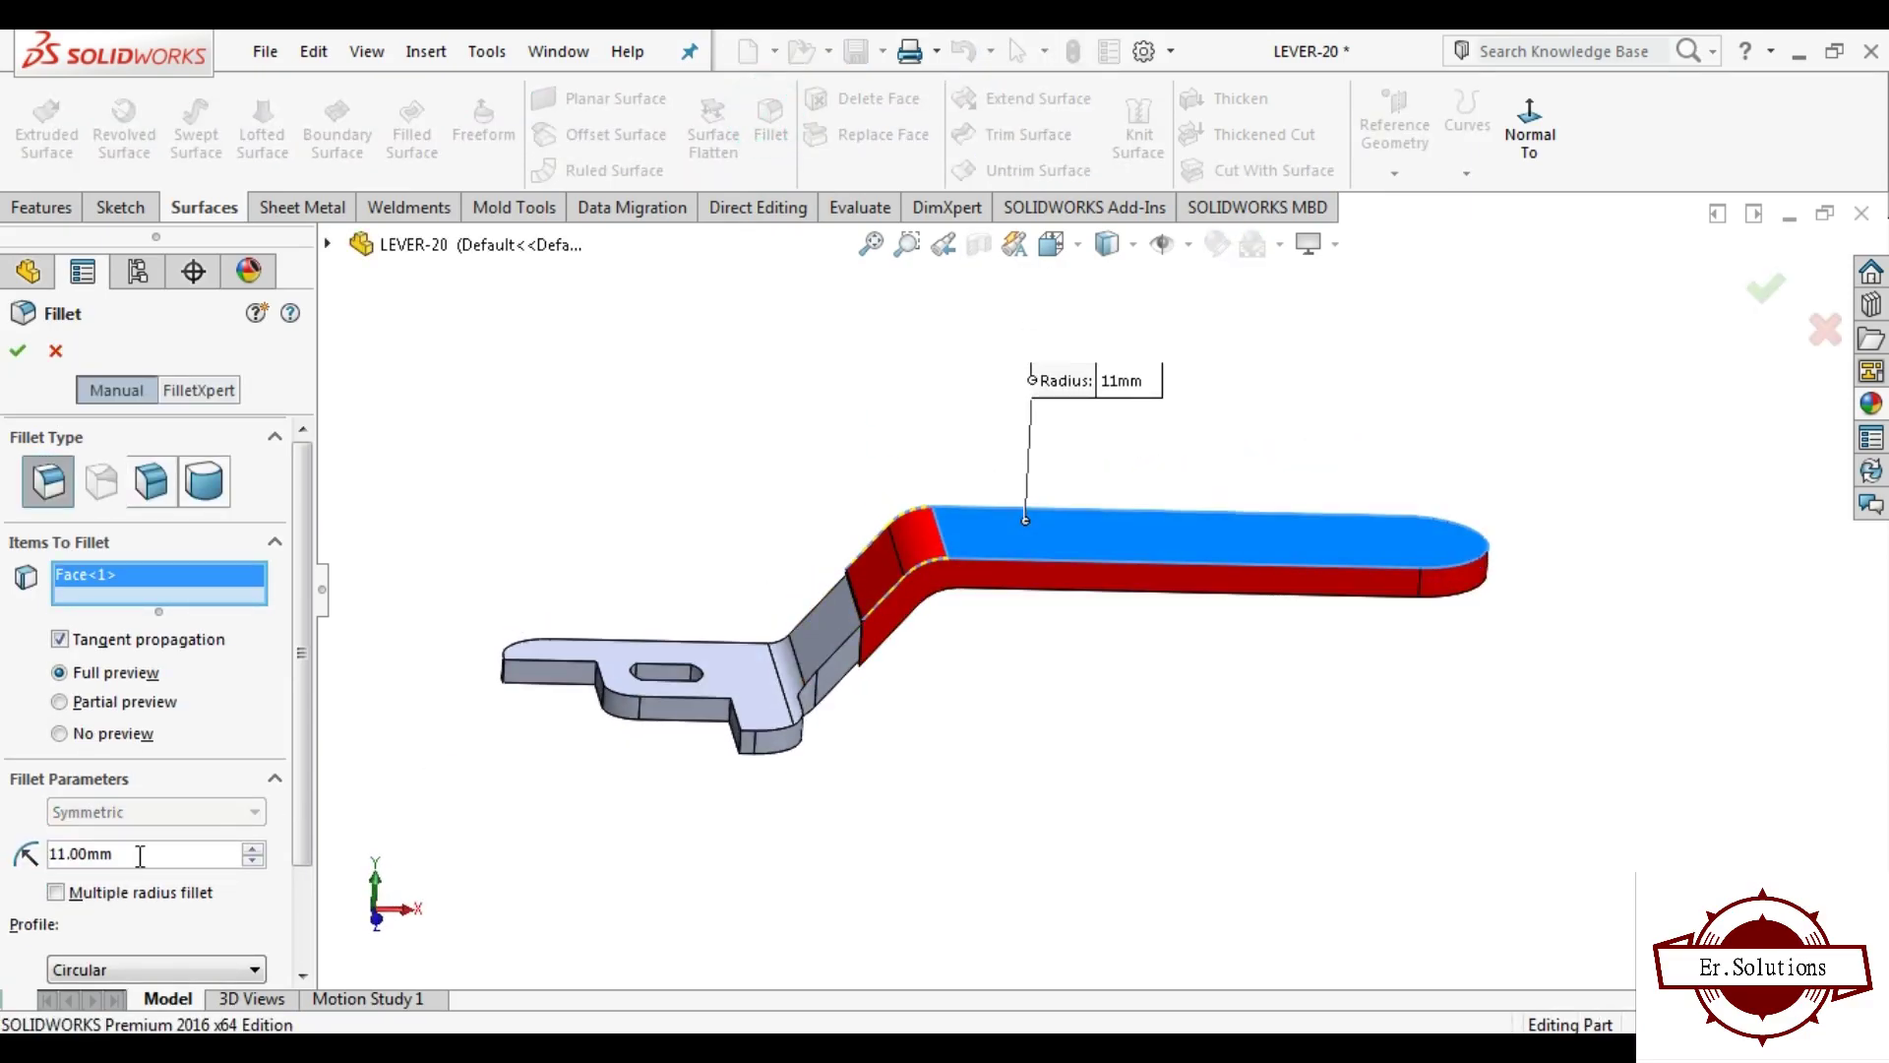
text(1)
key(Return)
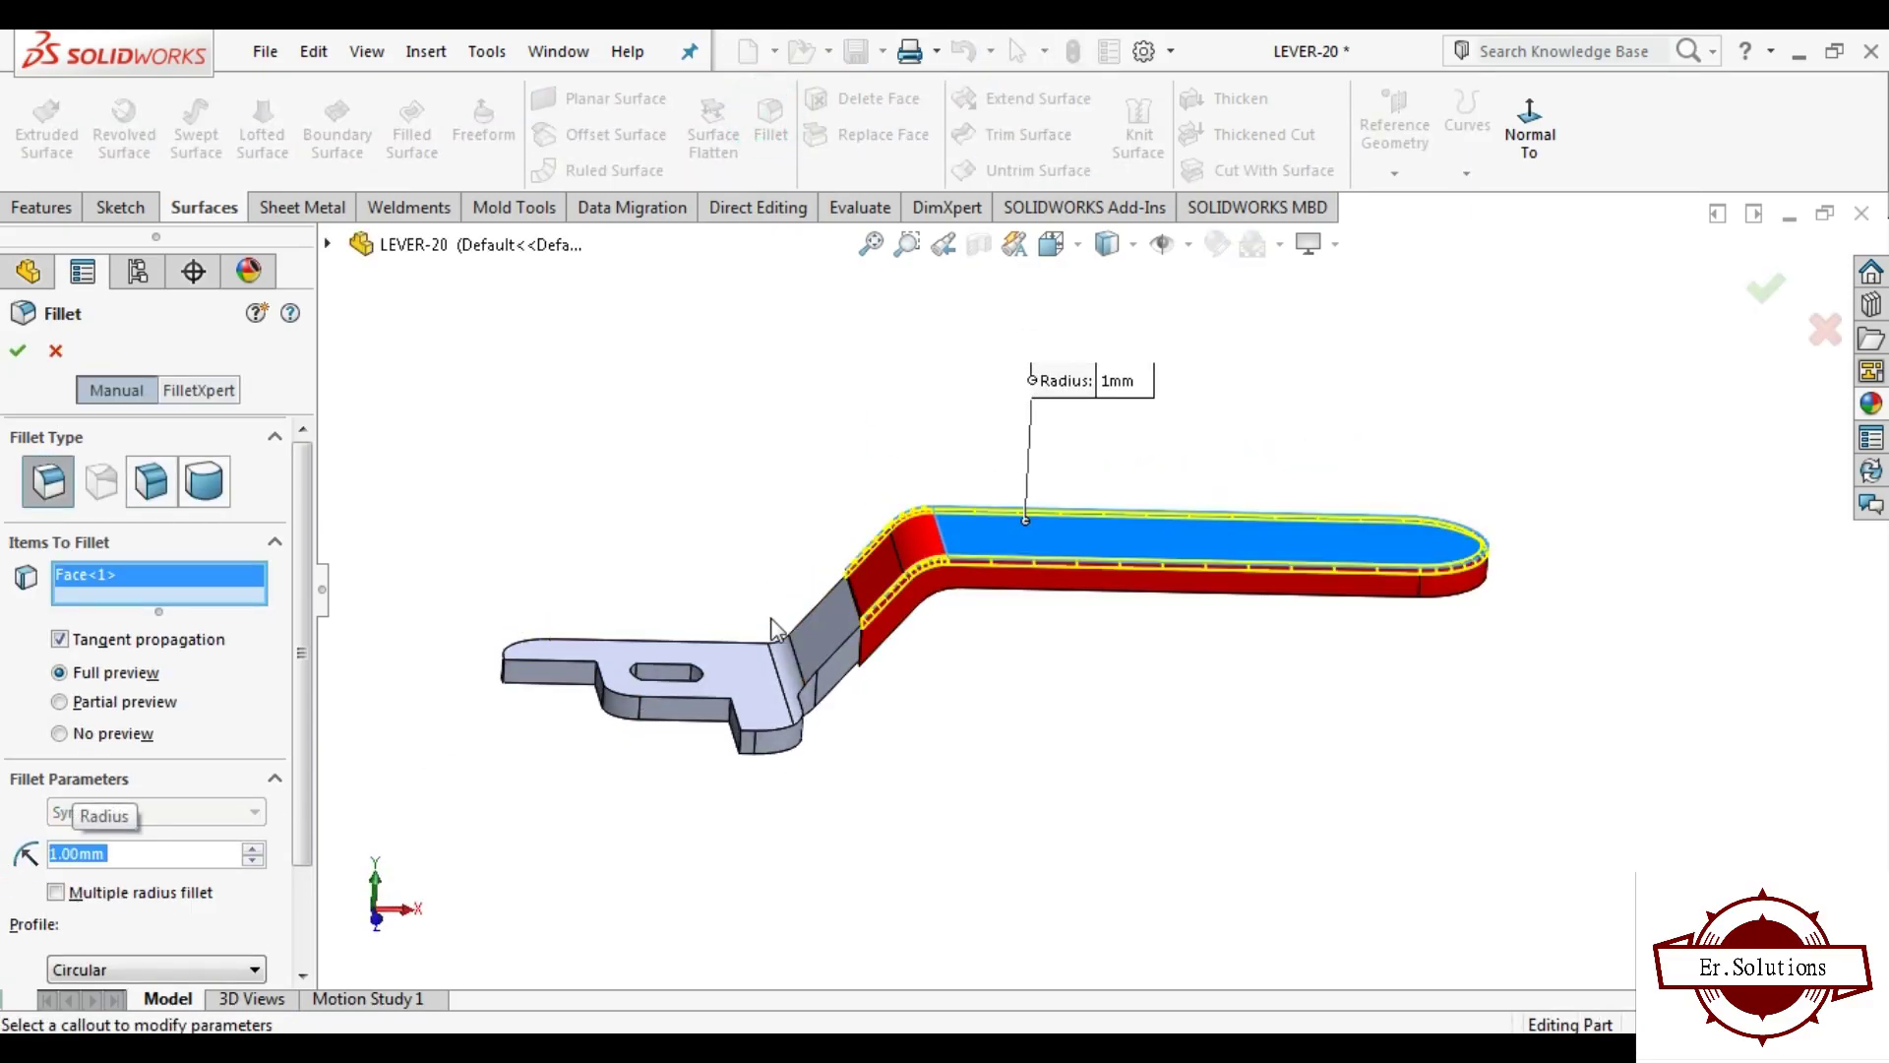
mouse_move(774, 628)
middle_down()
mouse_move(1059, 611)
mouse_move(1020, 675)
mouse_move(1046, 641)
mouse_move(1024, 759)
mouse_move(1053, 979)
middle_up()
click(1060, 618)
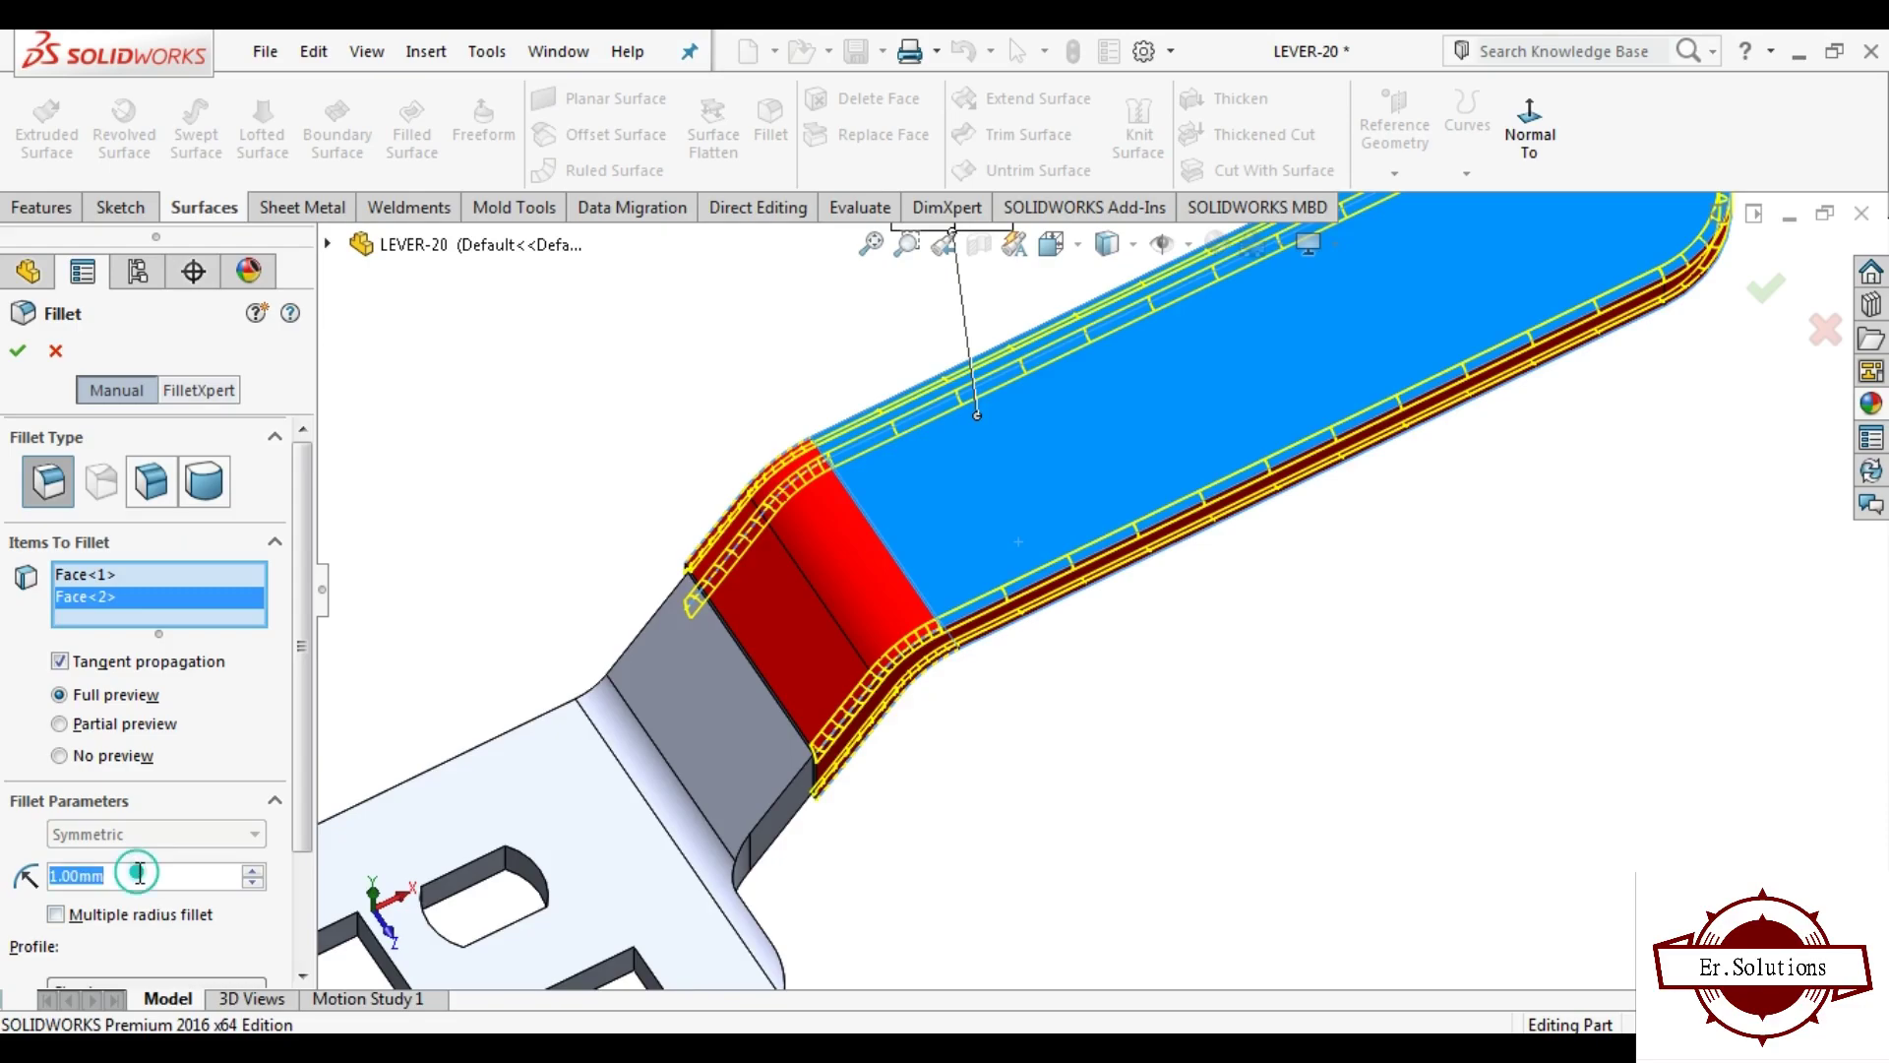
text(1.5)
key(Return)
key(f)
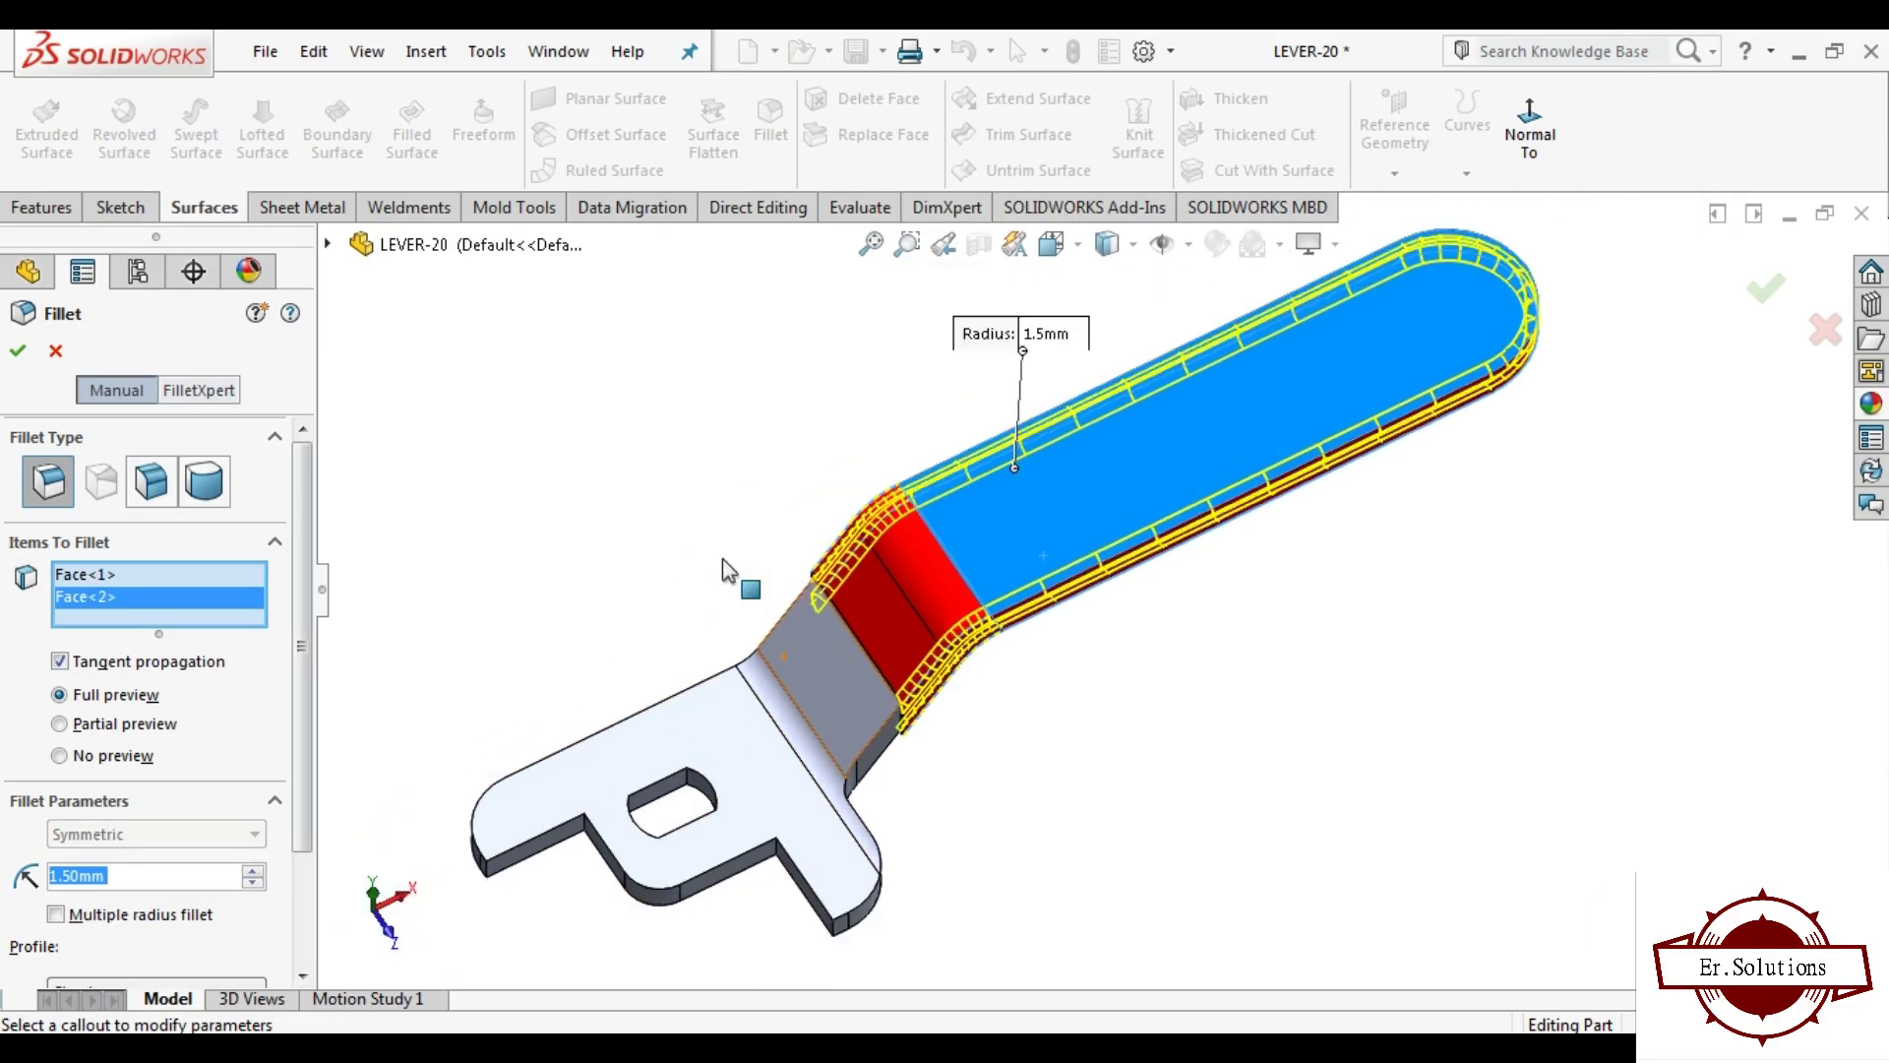
middle_drag(728, 573, 632, 443)
scroll(693, 506, up, 2)
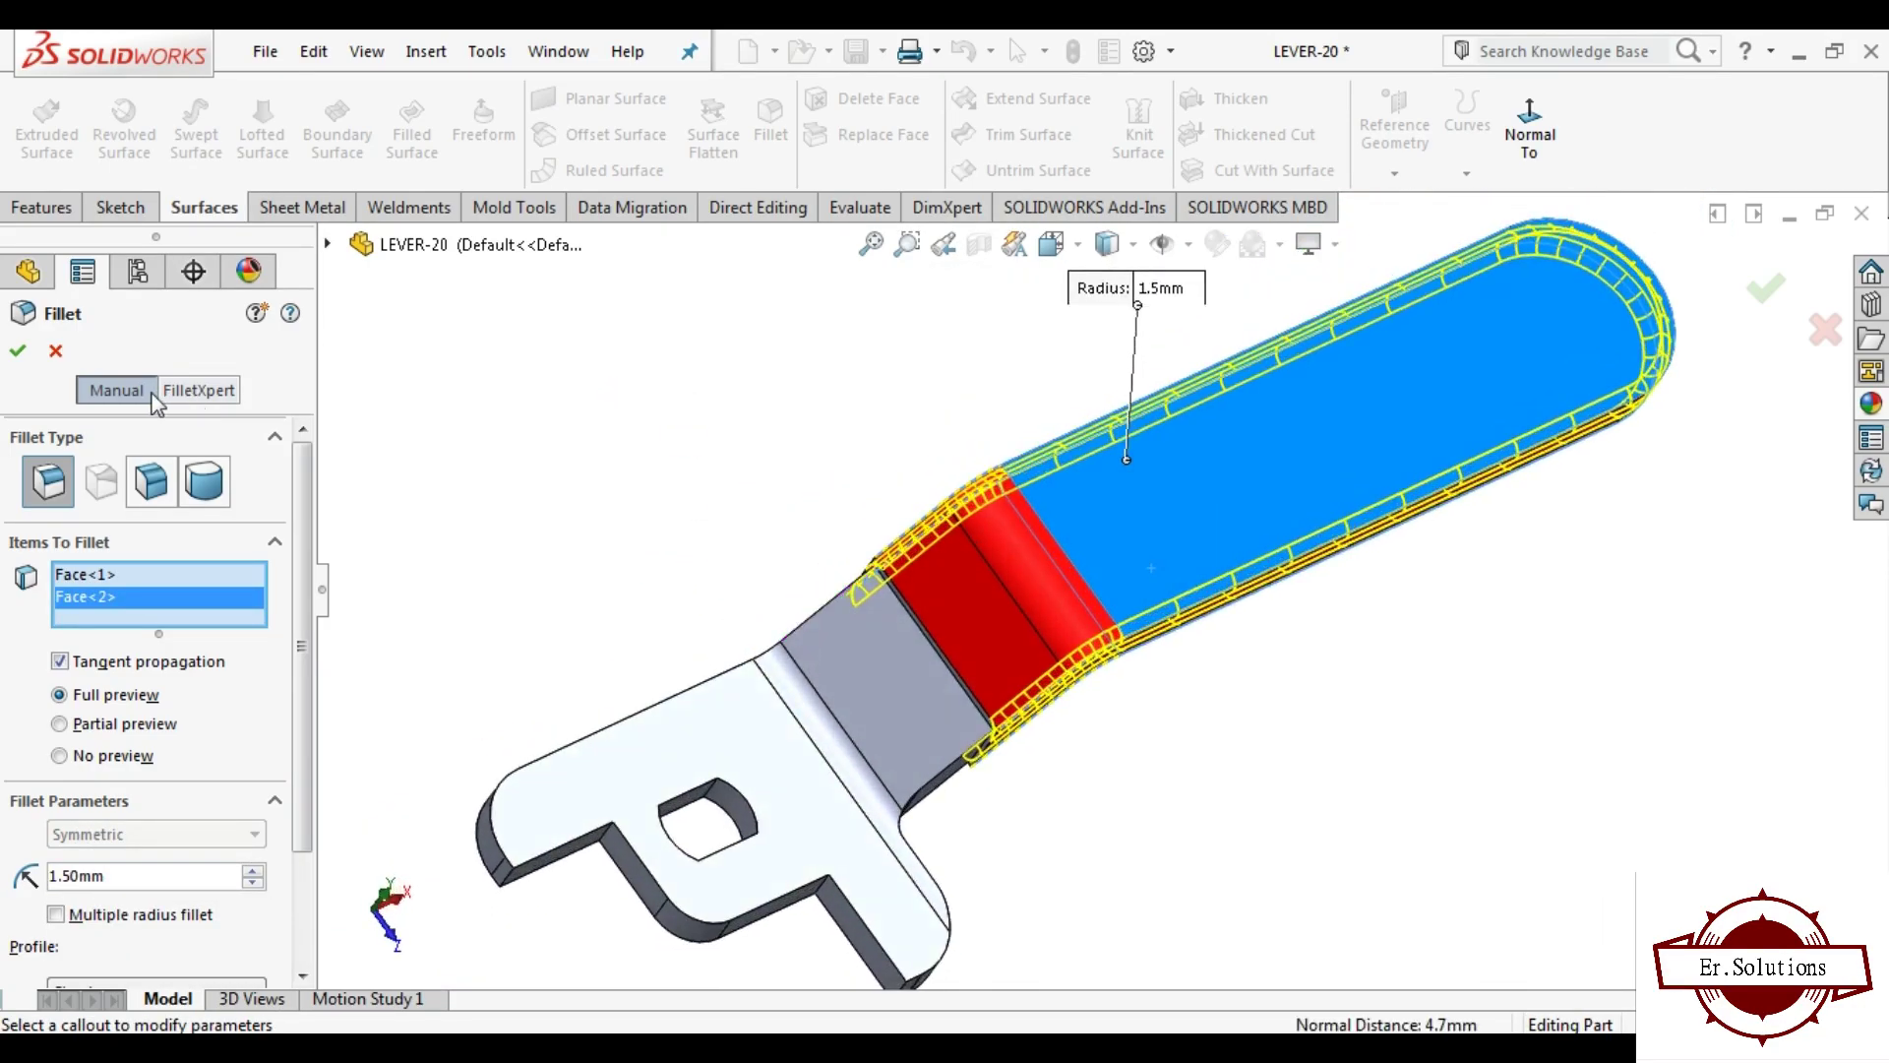
click(19, 352)
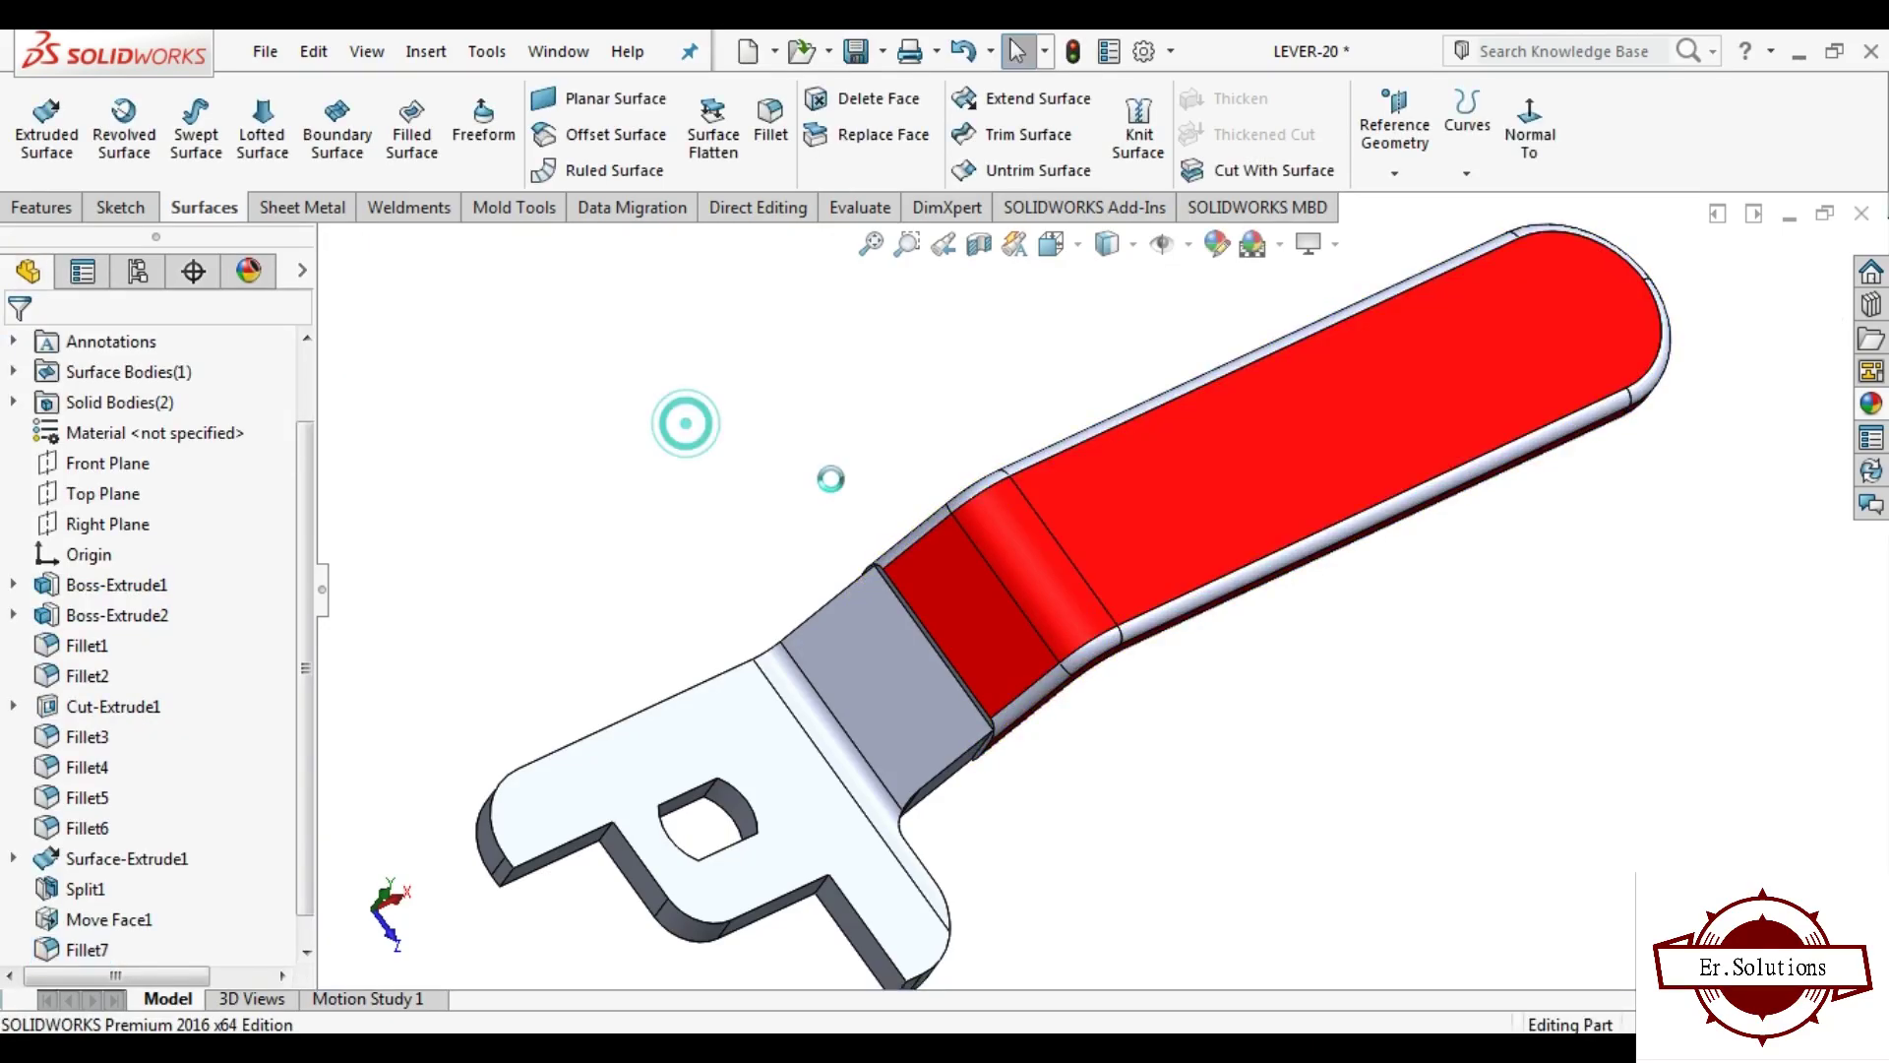
Step: Roll the history forward past Combine1 to rejoin the bodies
mouse_move(688, 423)
middle_down()
mouse_move(735, 185)
mouse_move(864, 515)
middle_up()
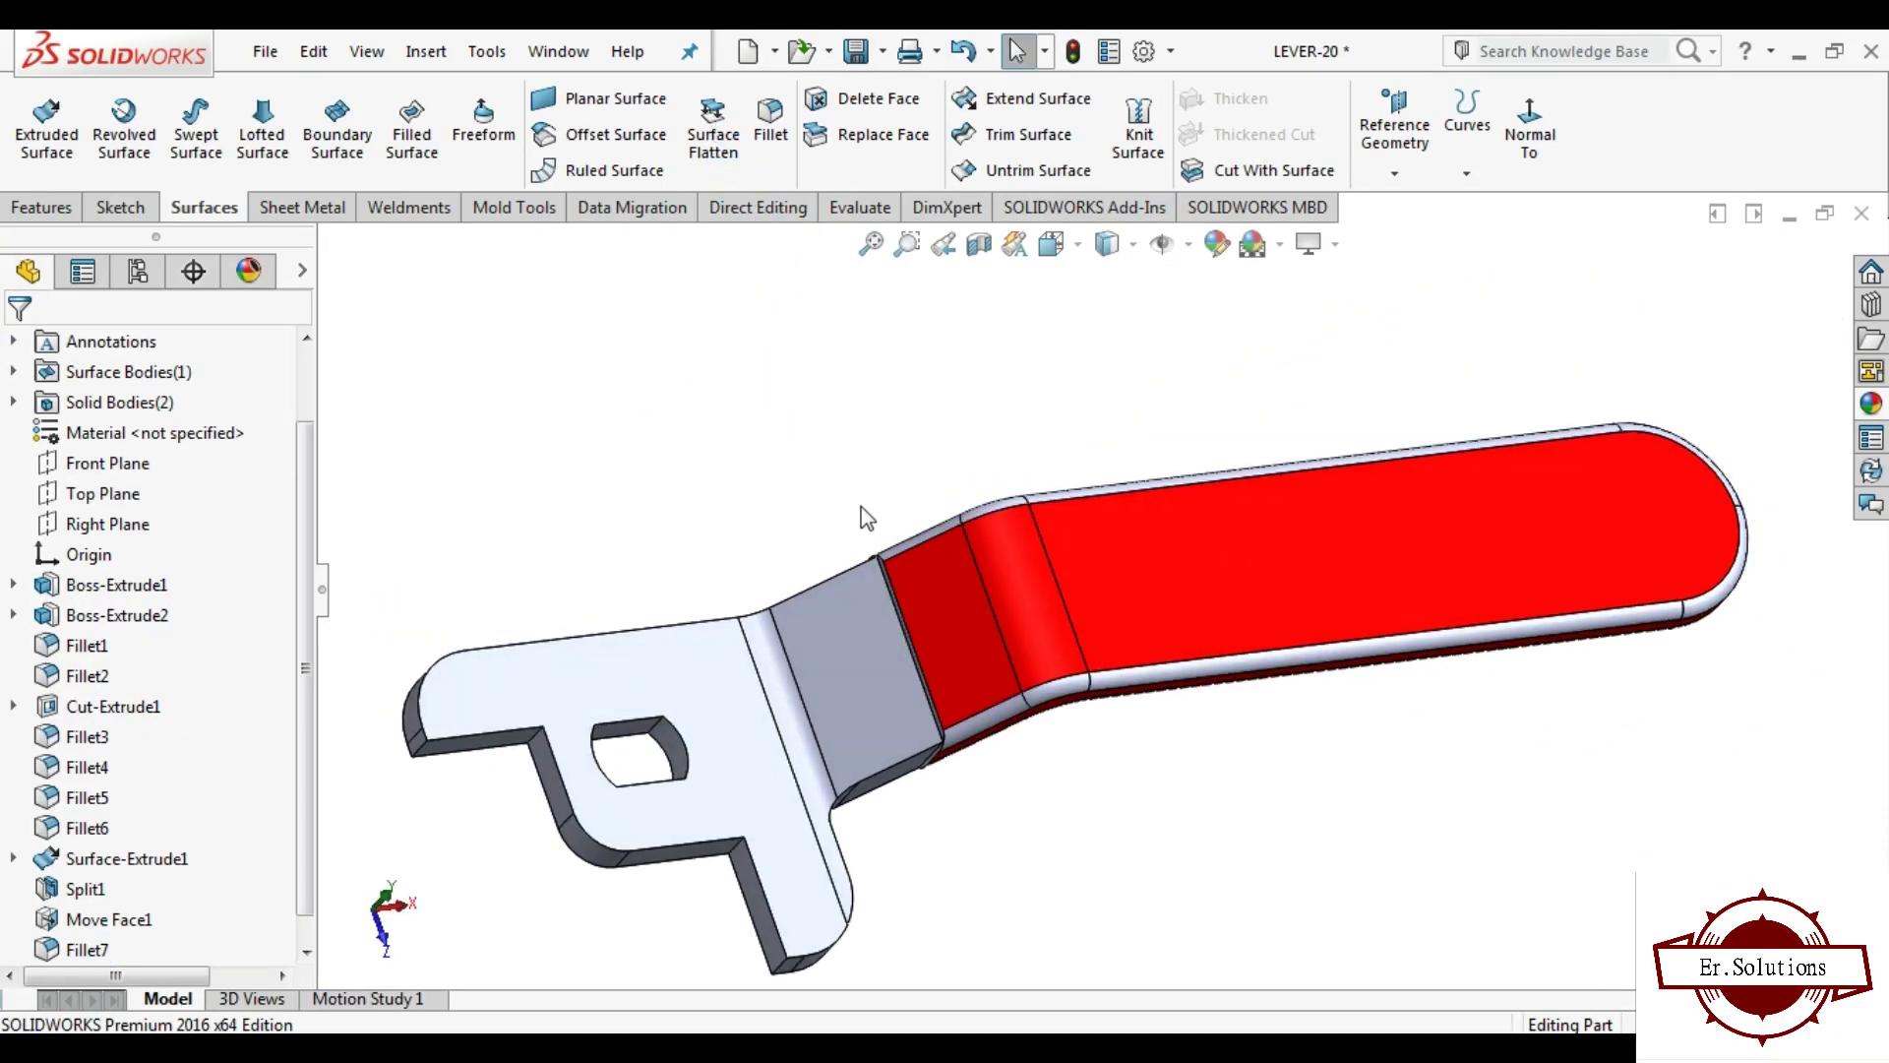
scroll(865, 515, down, 5)
middle_drag(958, 708, 1002, 620)
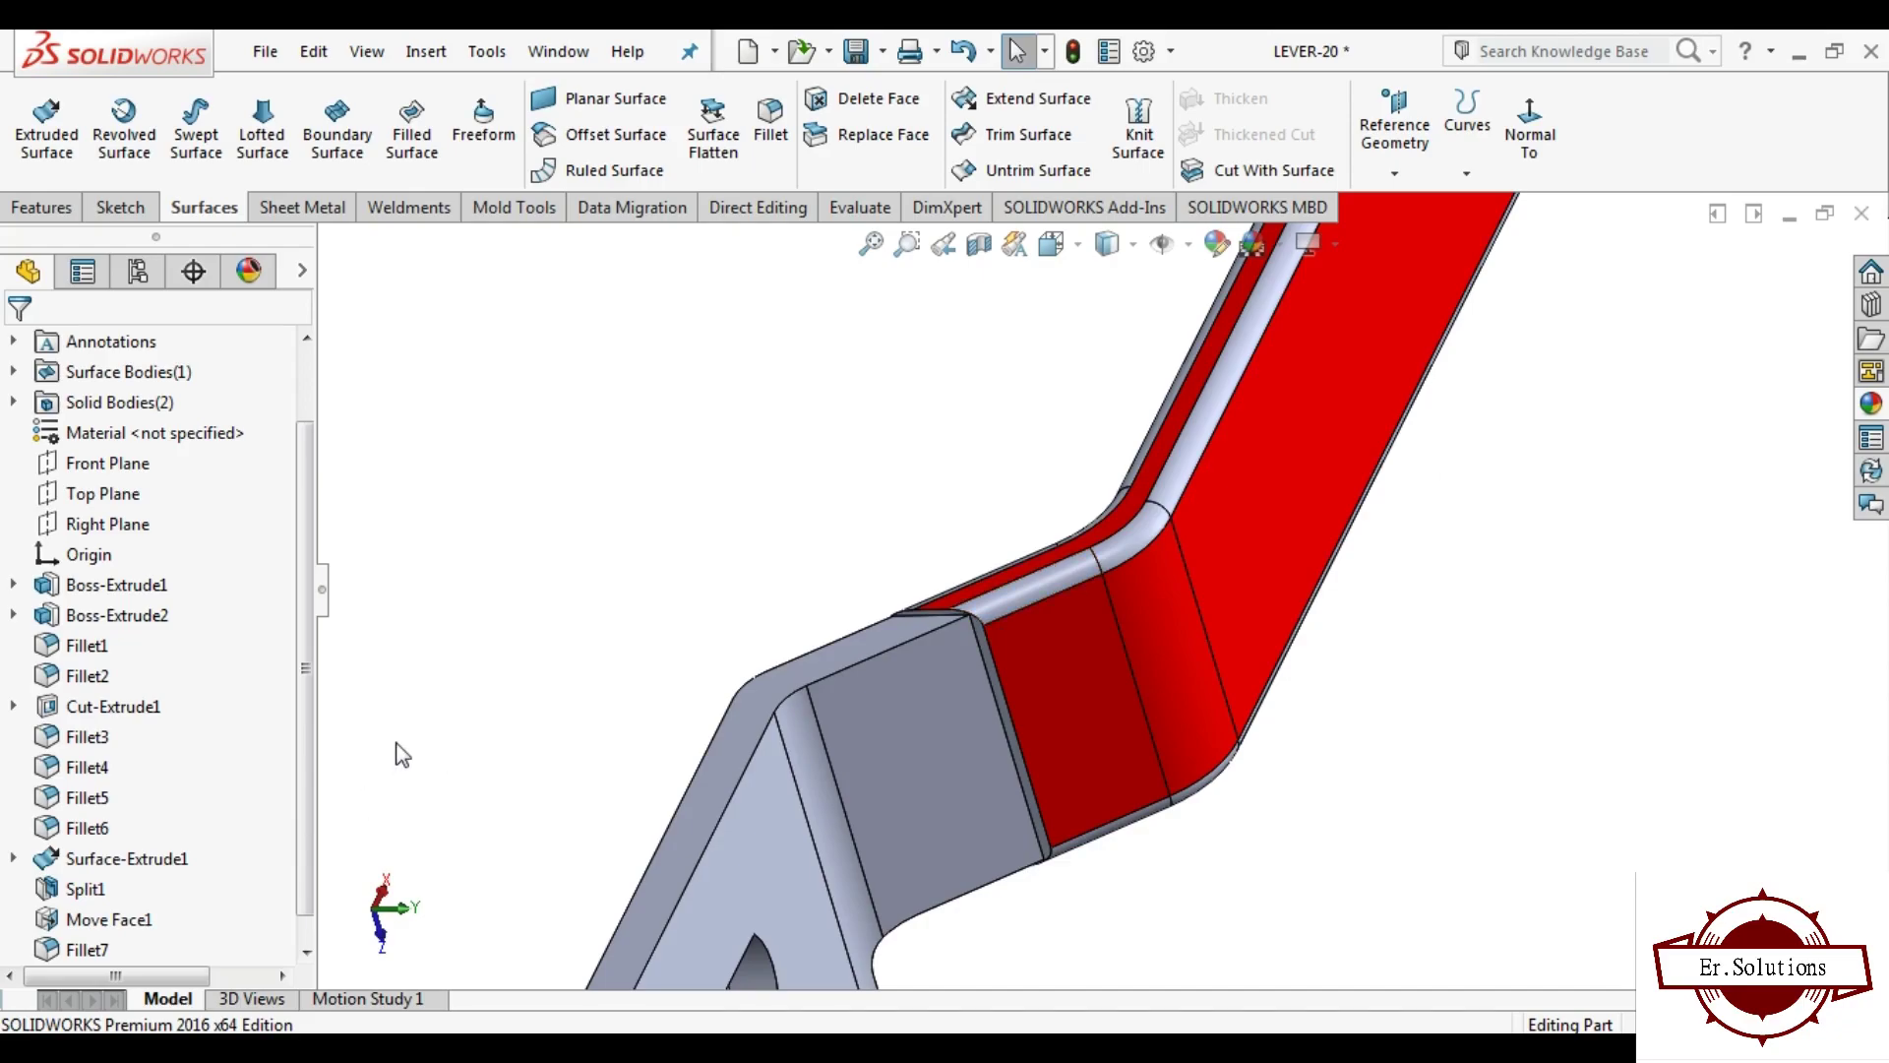
scroll(180, 894, down, 1)
click(180, 942)
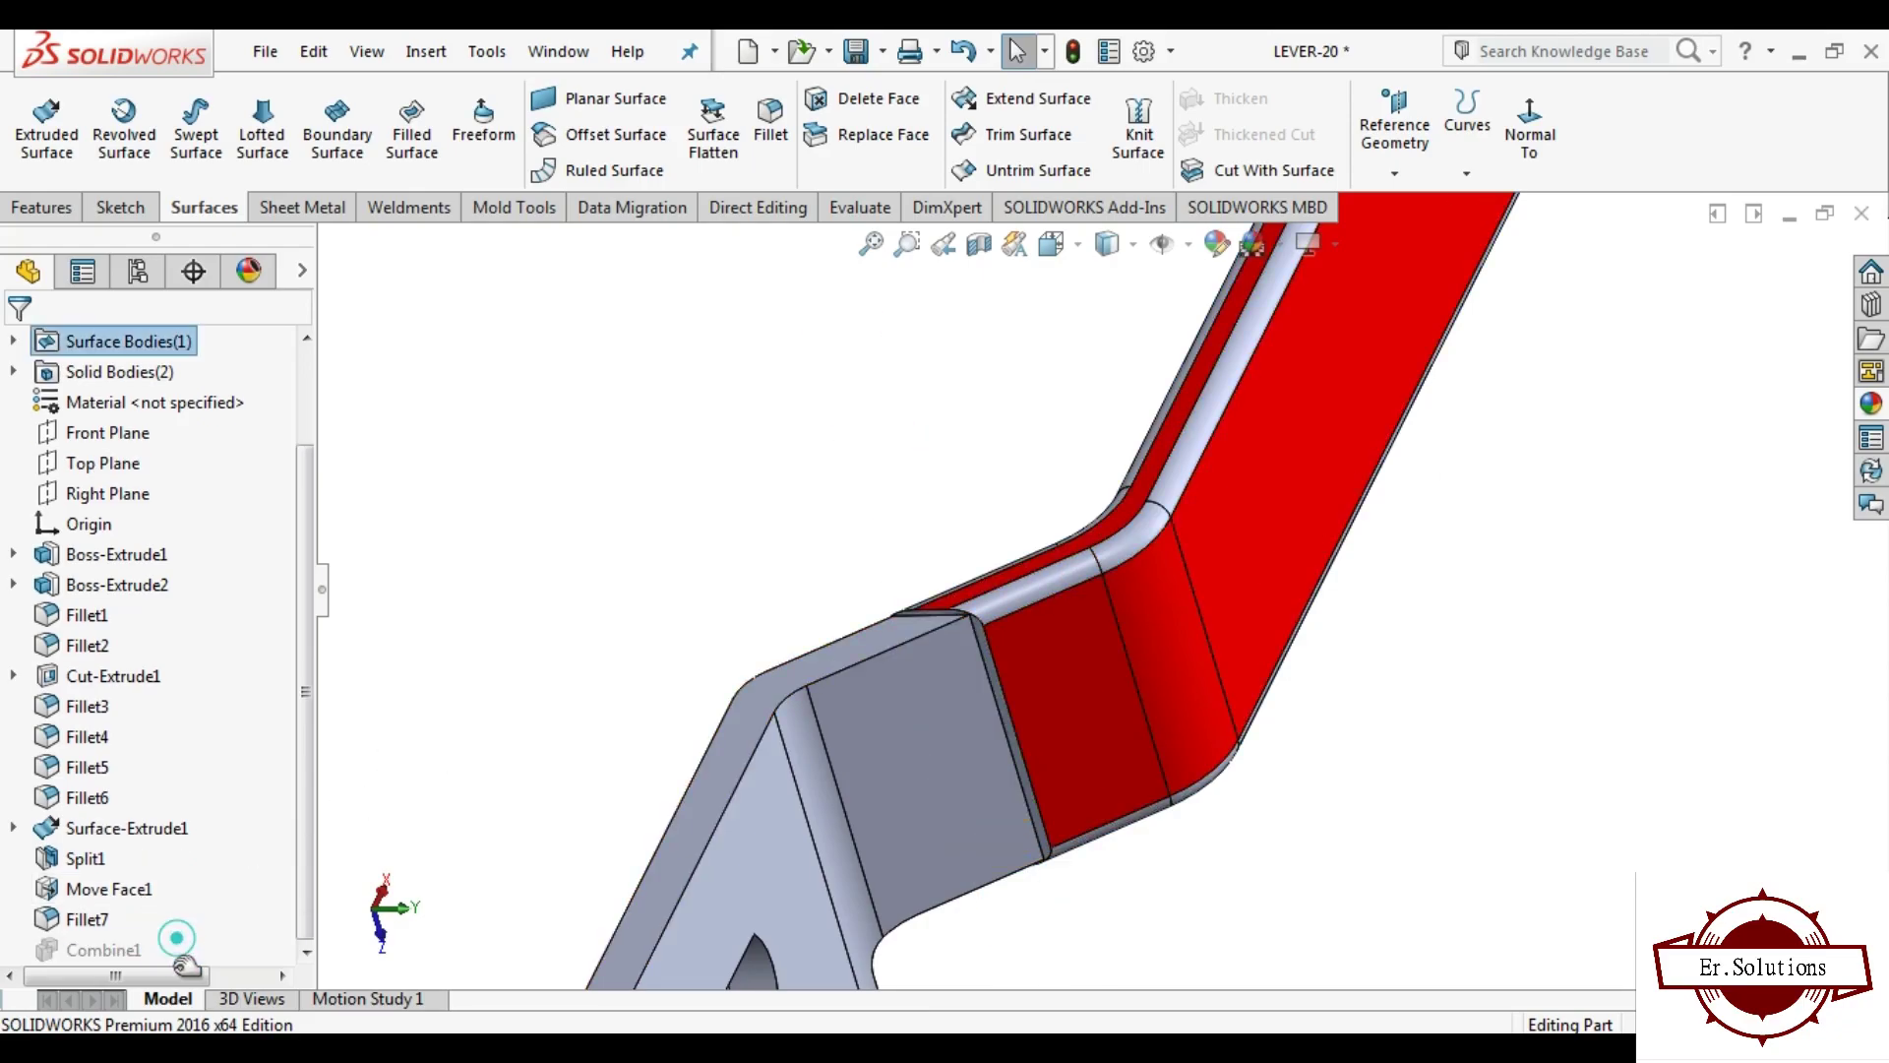
mouse_move(1190, 780)
middle_down()
mouse_move(1048, 415)
mouse_move(957, 384)
mouse_move(876, 413)
mouse_move(1134, 850)
middle_up()
mouse_move(1101, 784)
middle_down()
mouse_move(1089, 582)
mouse_move(1083, 826)
mouse_move(1100, 519)
middle_up()
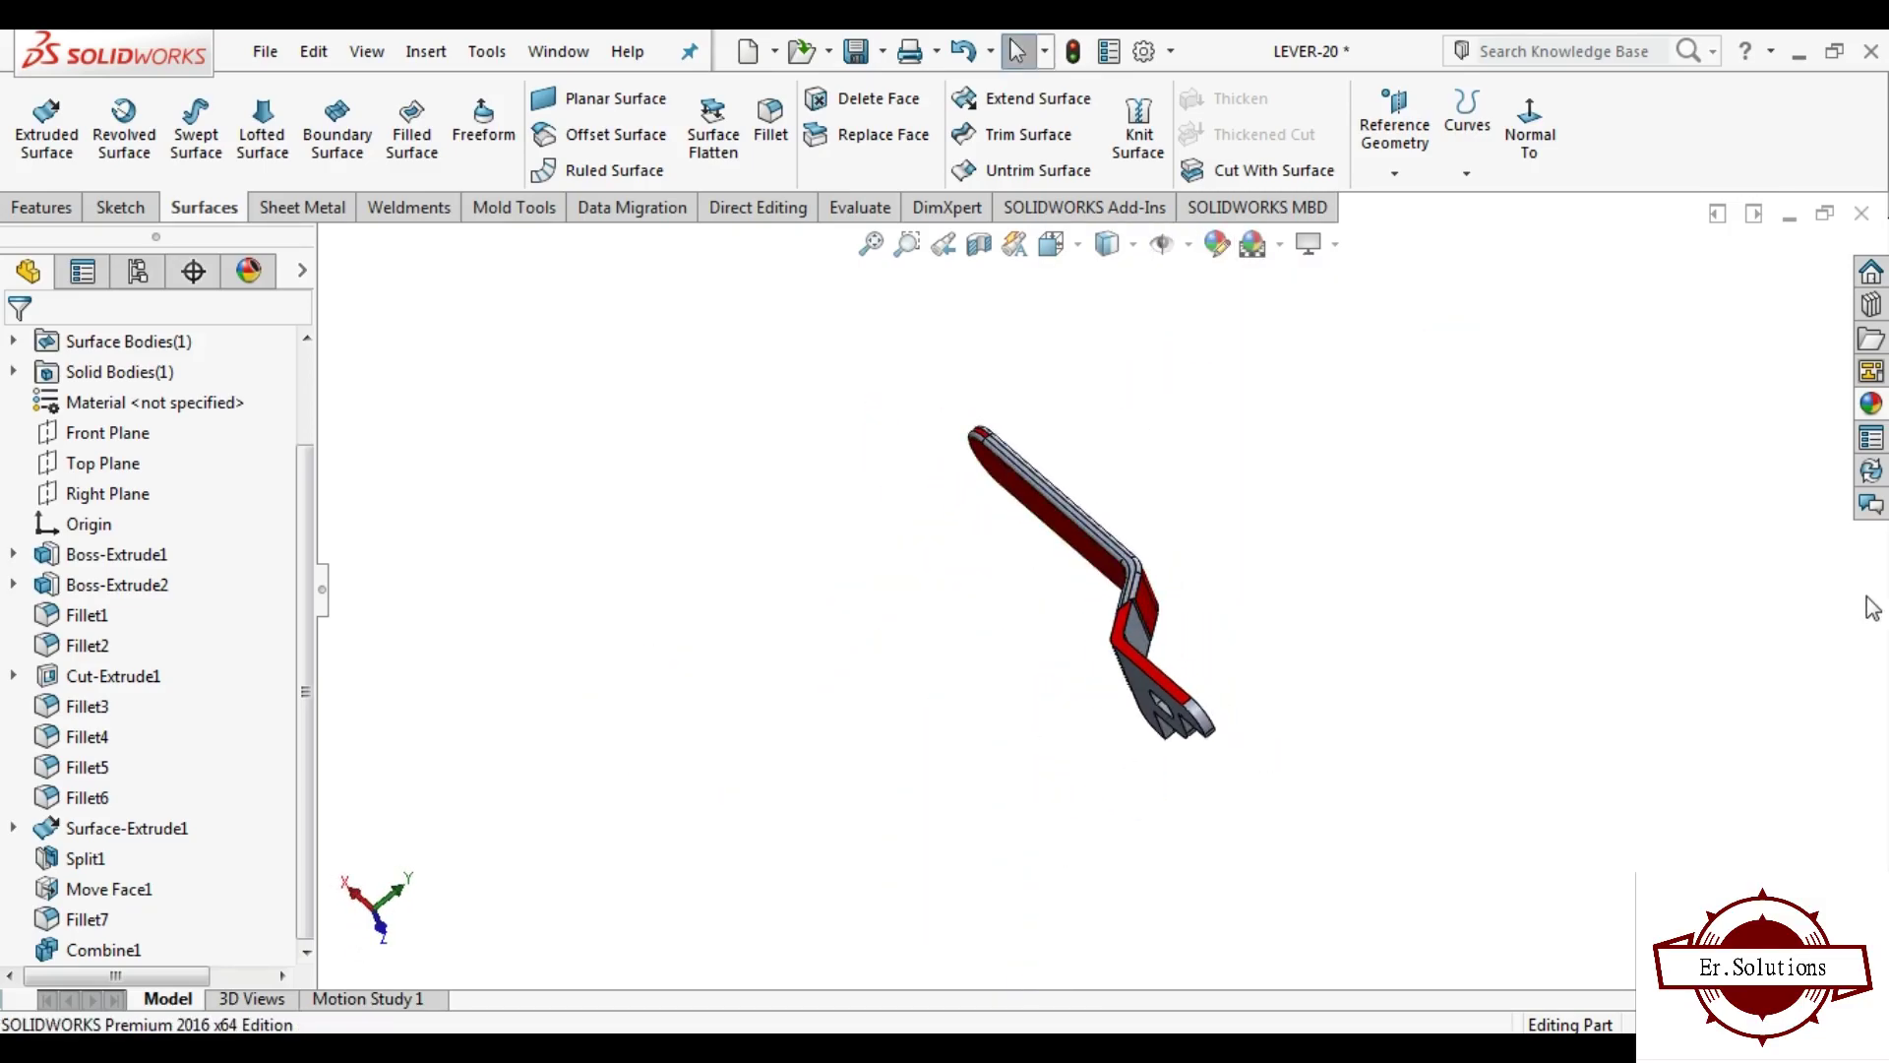
Step: Pick the plain colour appearance from the Appearances library
click(1870, 406)
click(1577, 662)
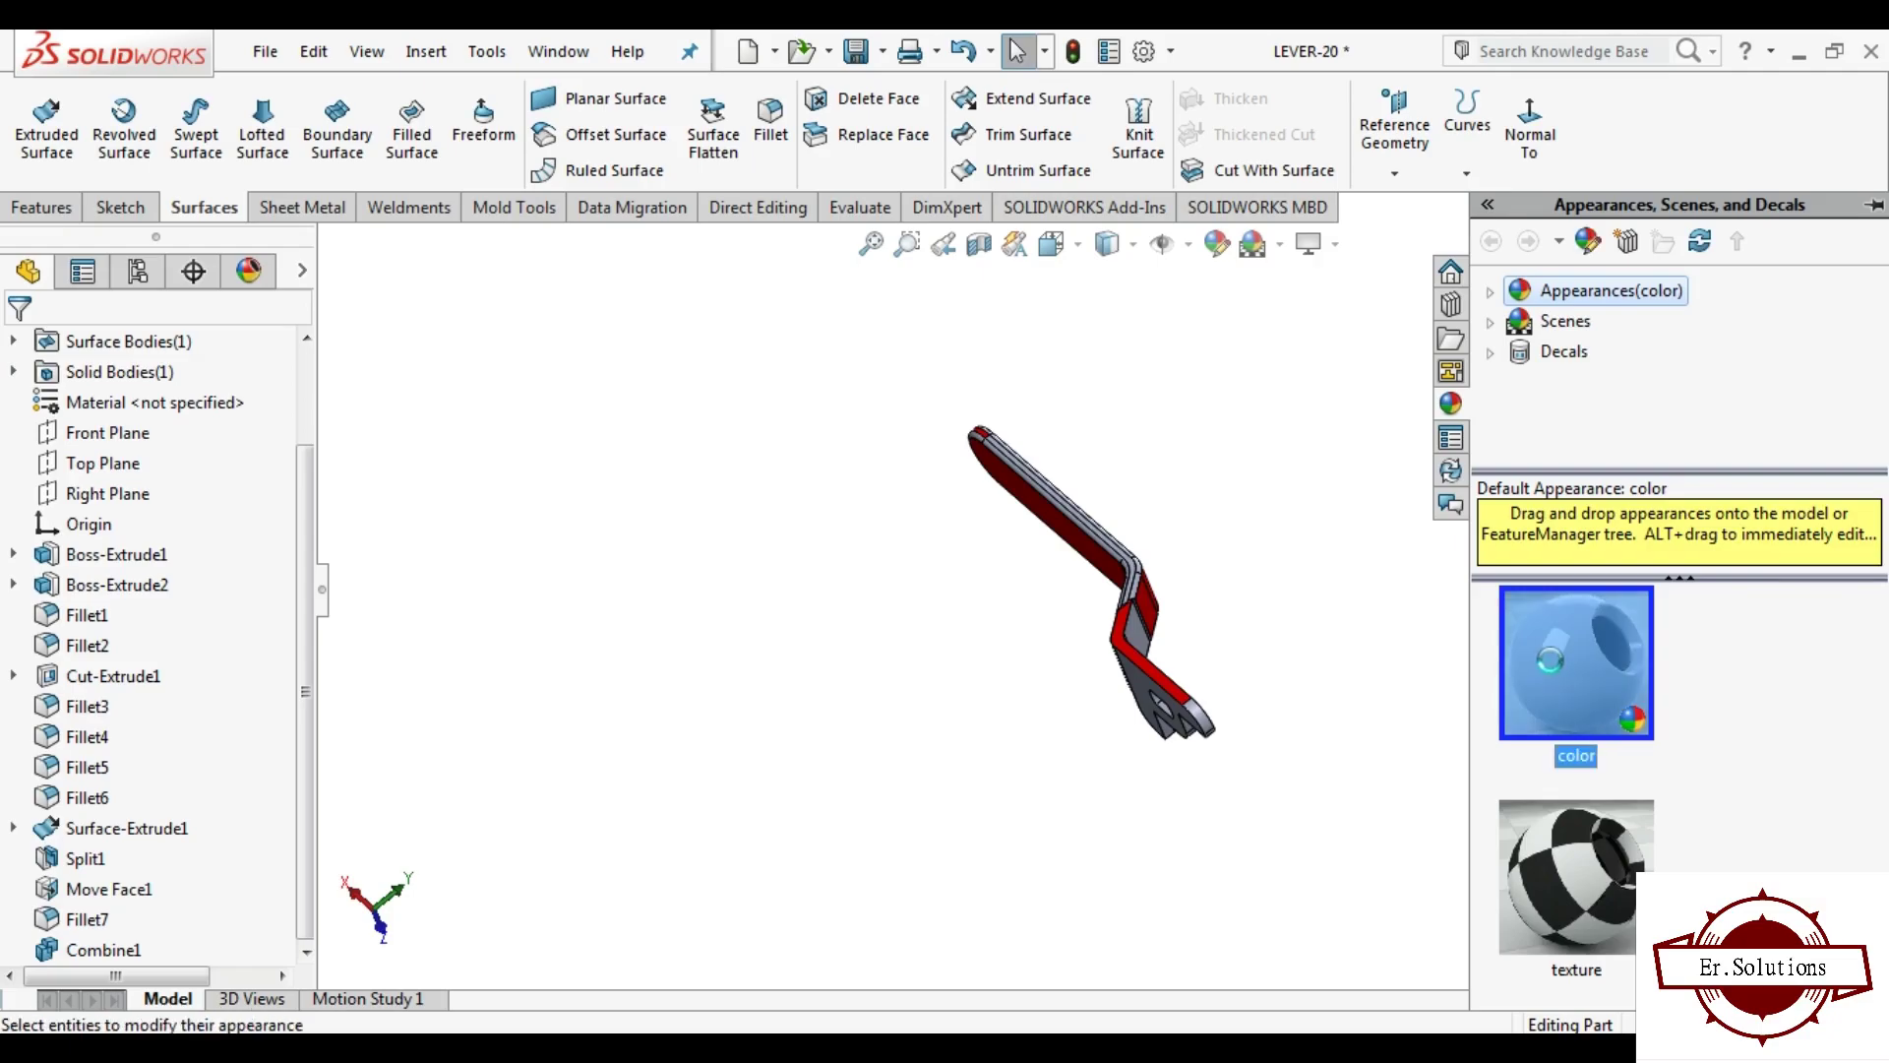
scroll(1141, 646, down, 3)
scroll(1141, 646, down, 2)
click(1141, 646)
scroll(1316, 666, up, 3)
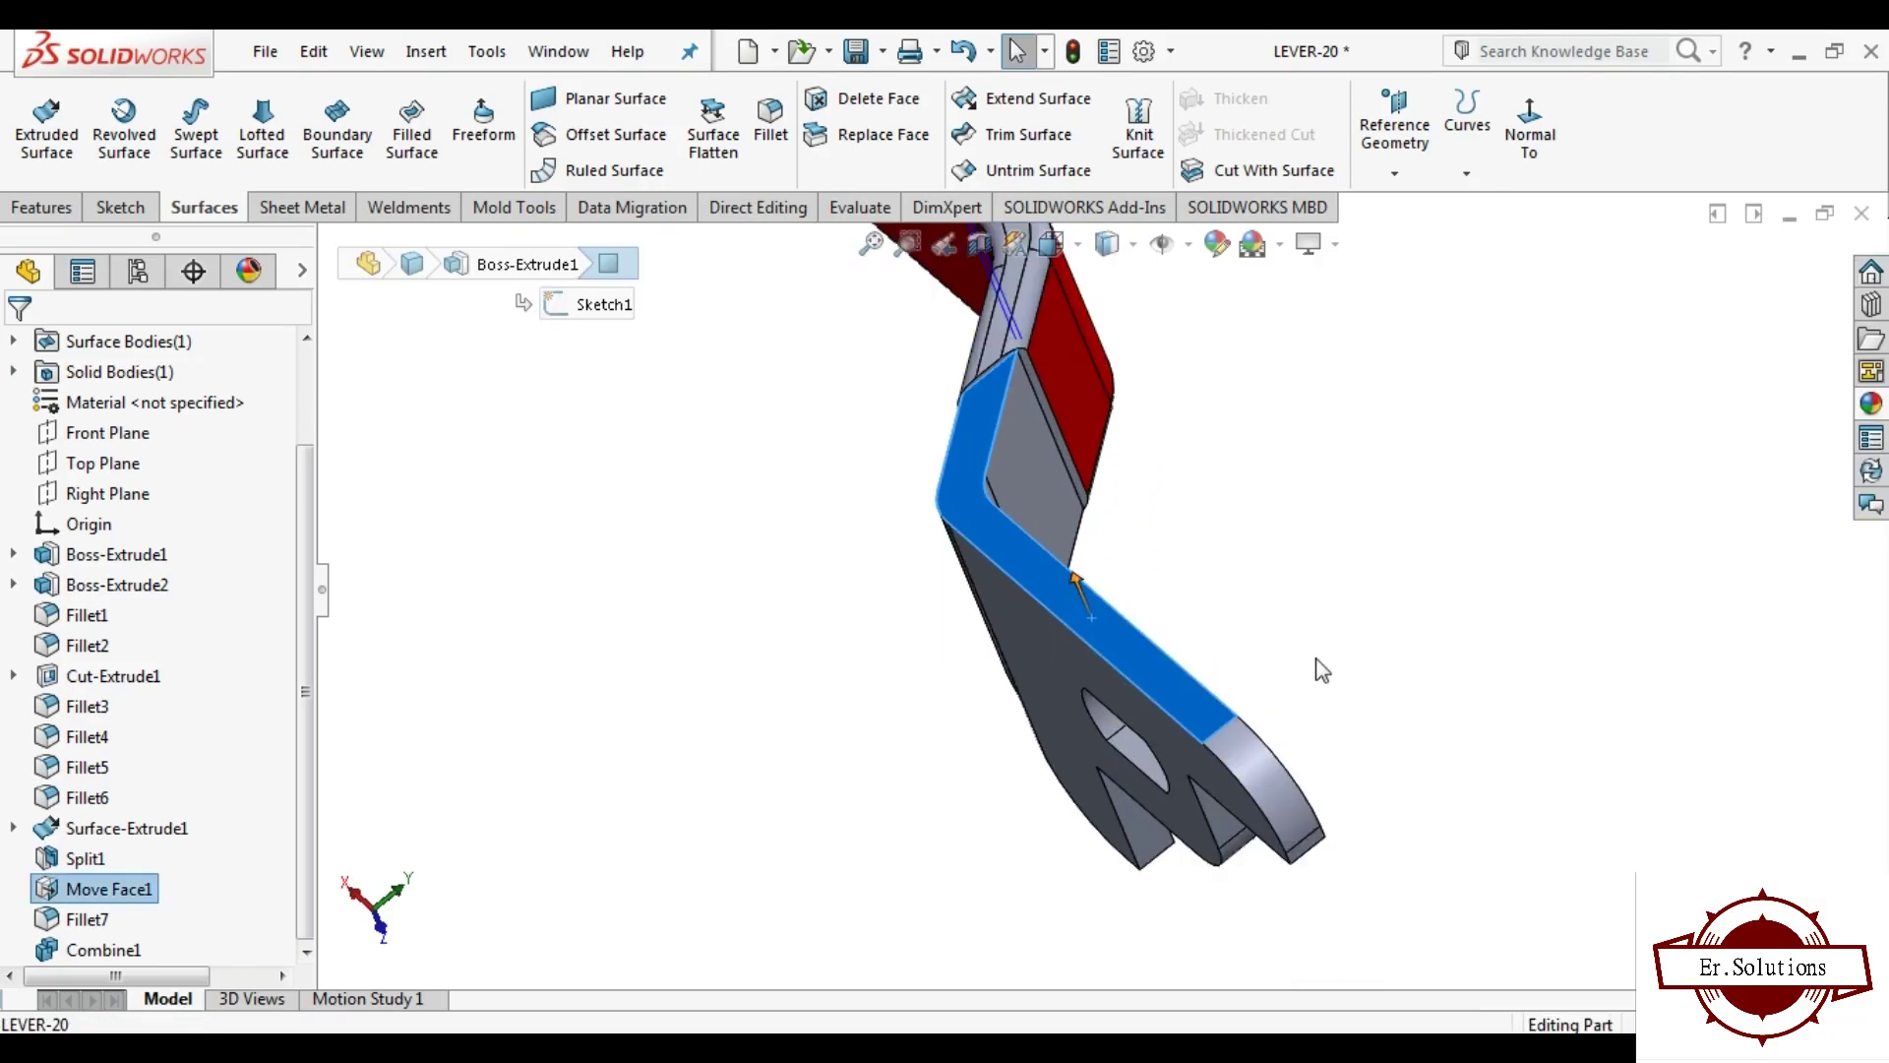
scroll(1328, 632, up, 2)
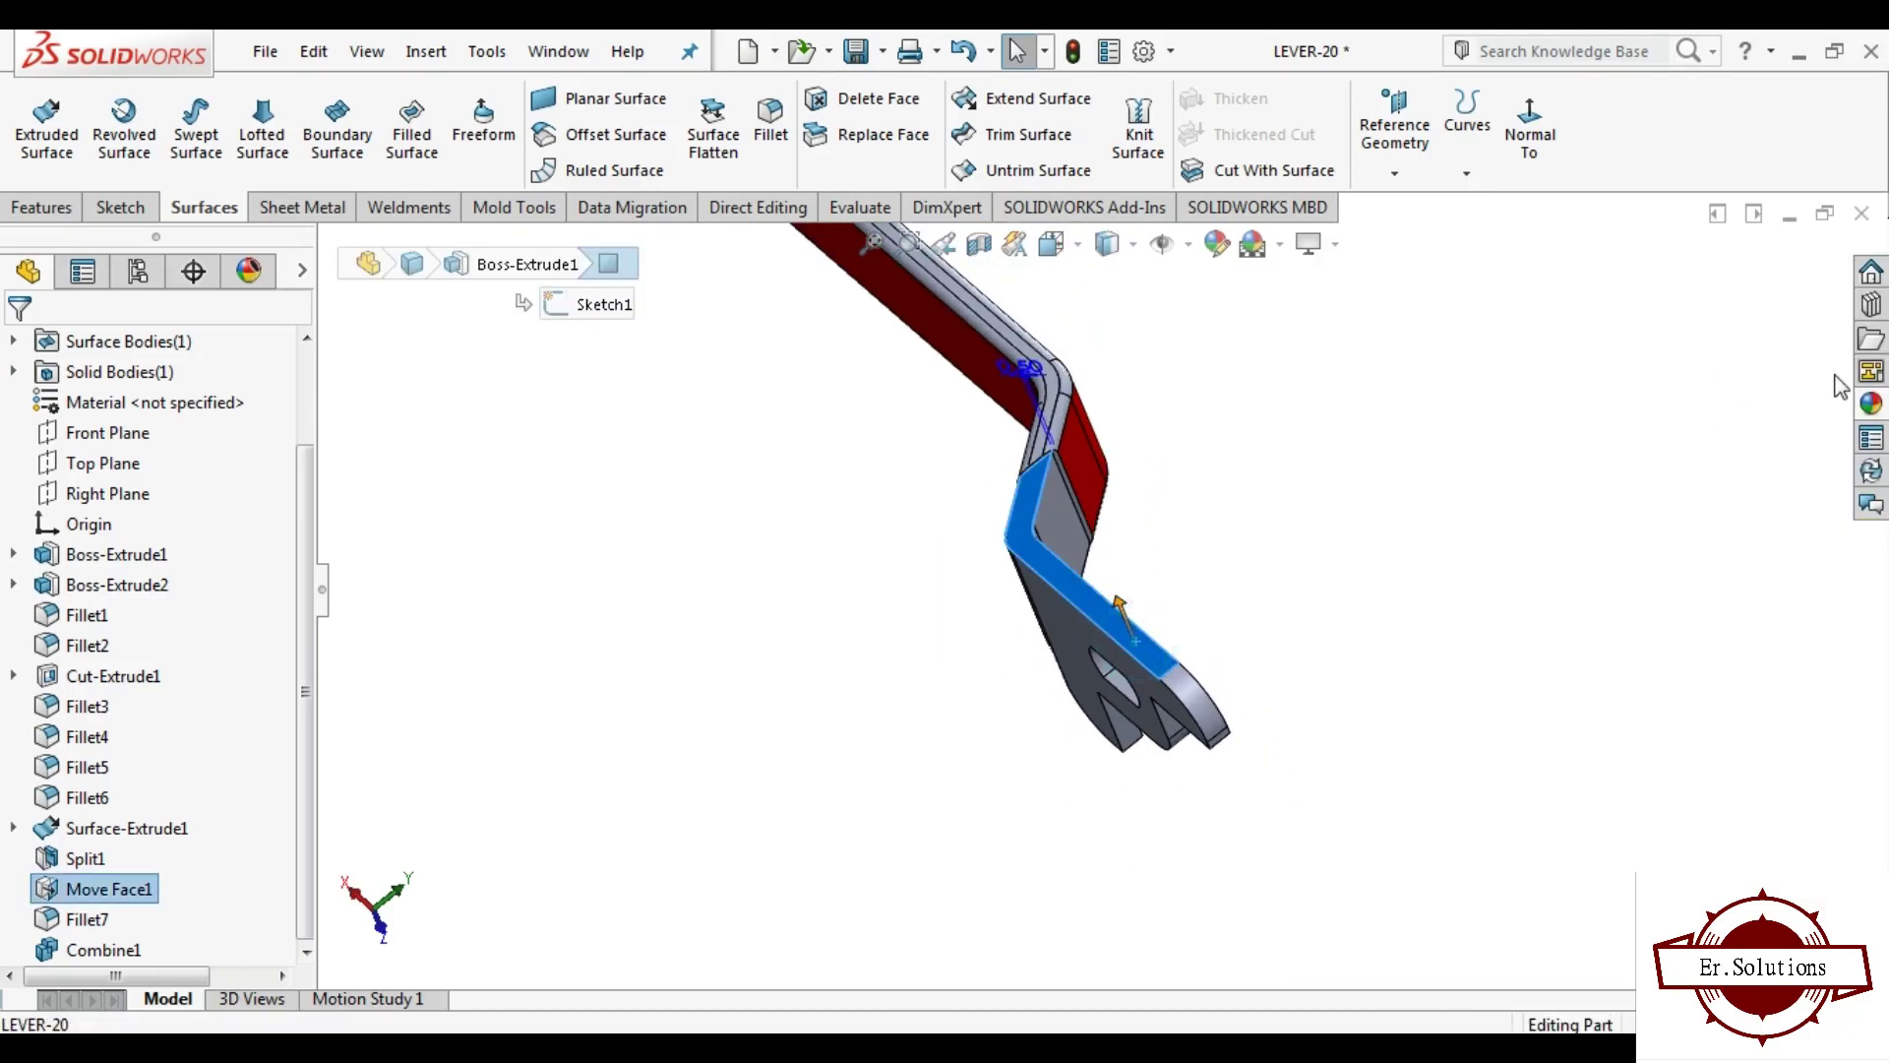
Step: Apply the colour appearance to the LEVER-20 part and set it to red
click(1869, 405)
click(1577, 662)
click(1292, 554)
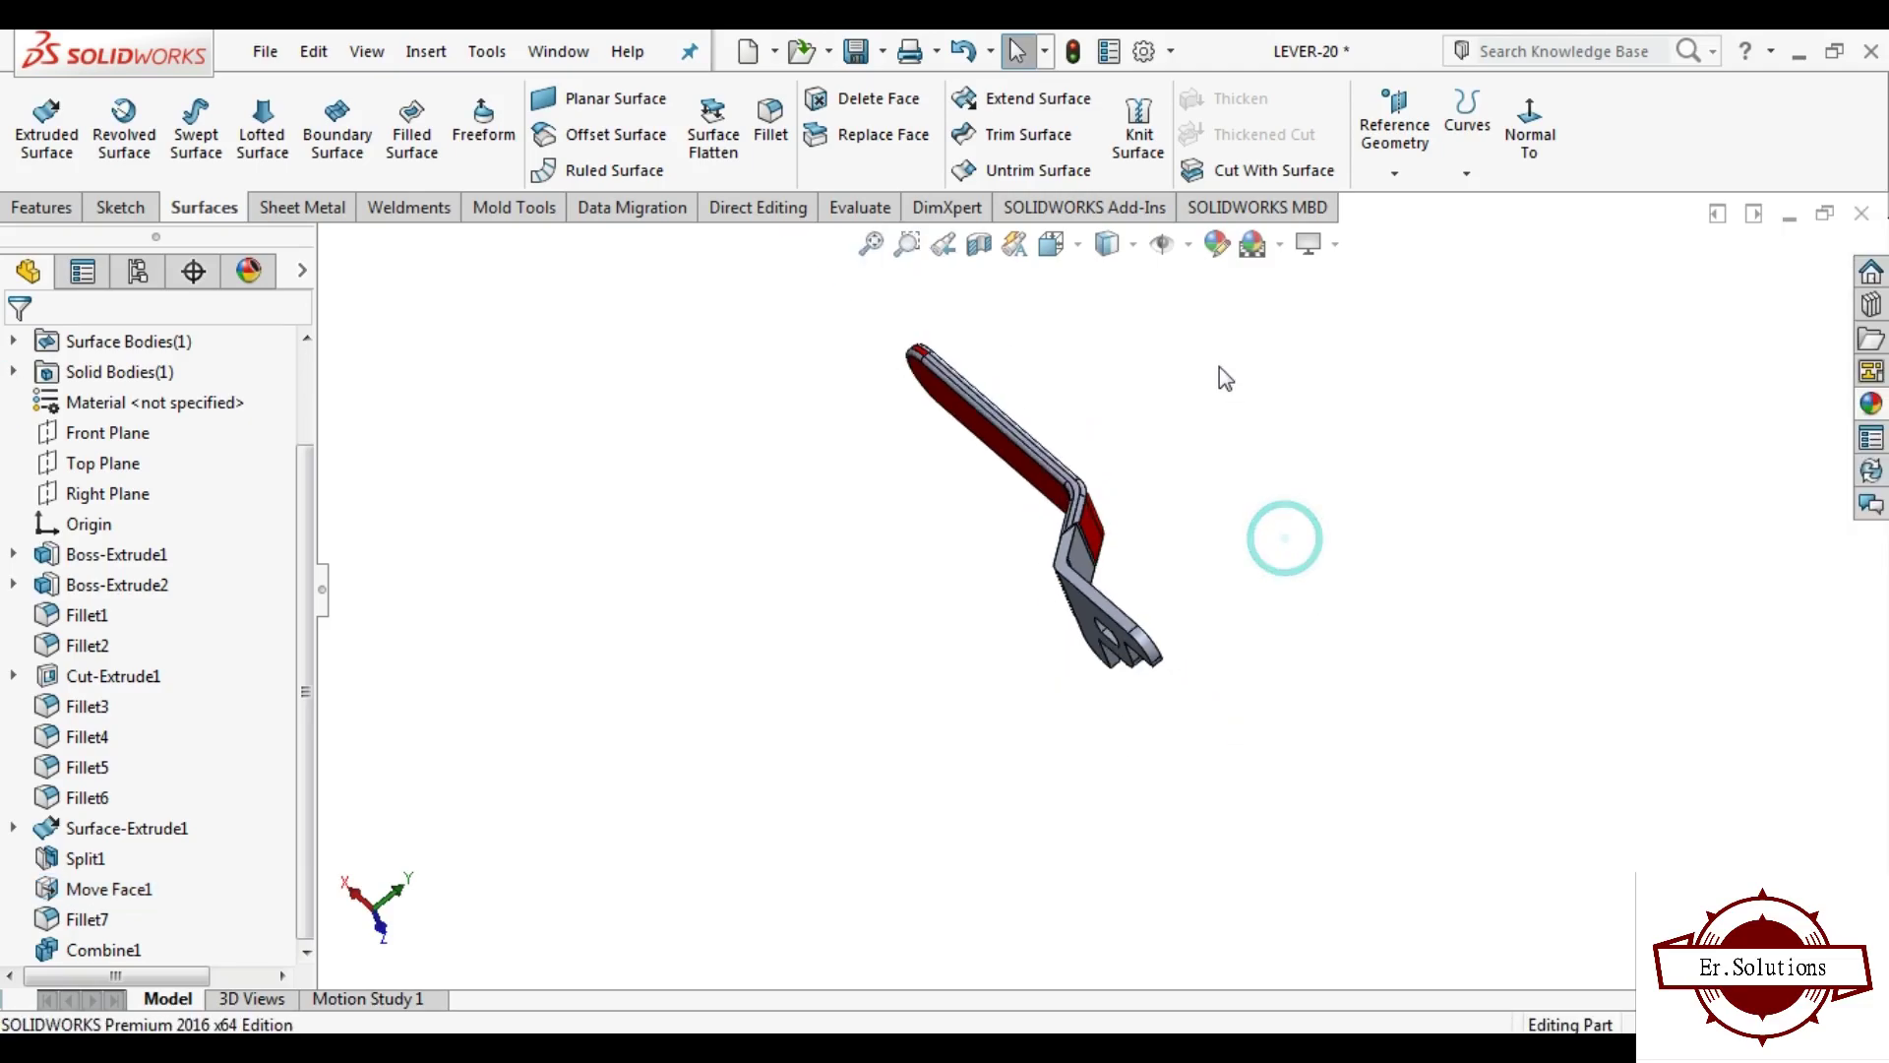
mouse_move(1286, 535)
middle_down()
mouse_move(1077, 510)
mouse_move(982, 590)
mouse_move(1194, 455)
mouse_move(1142, 315)
middle_up()
click(1217, 247)
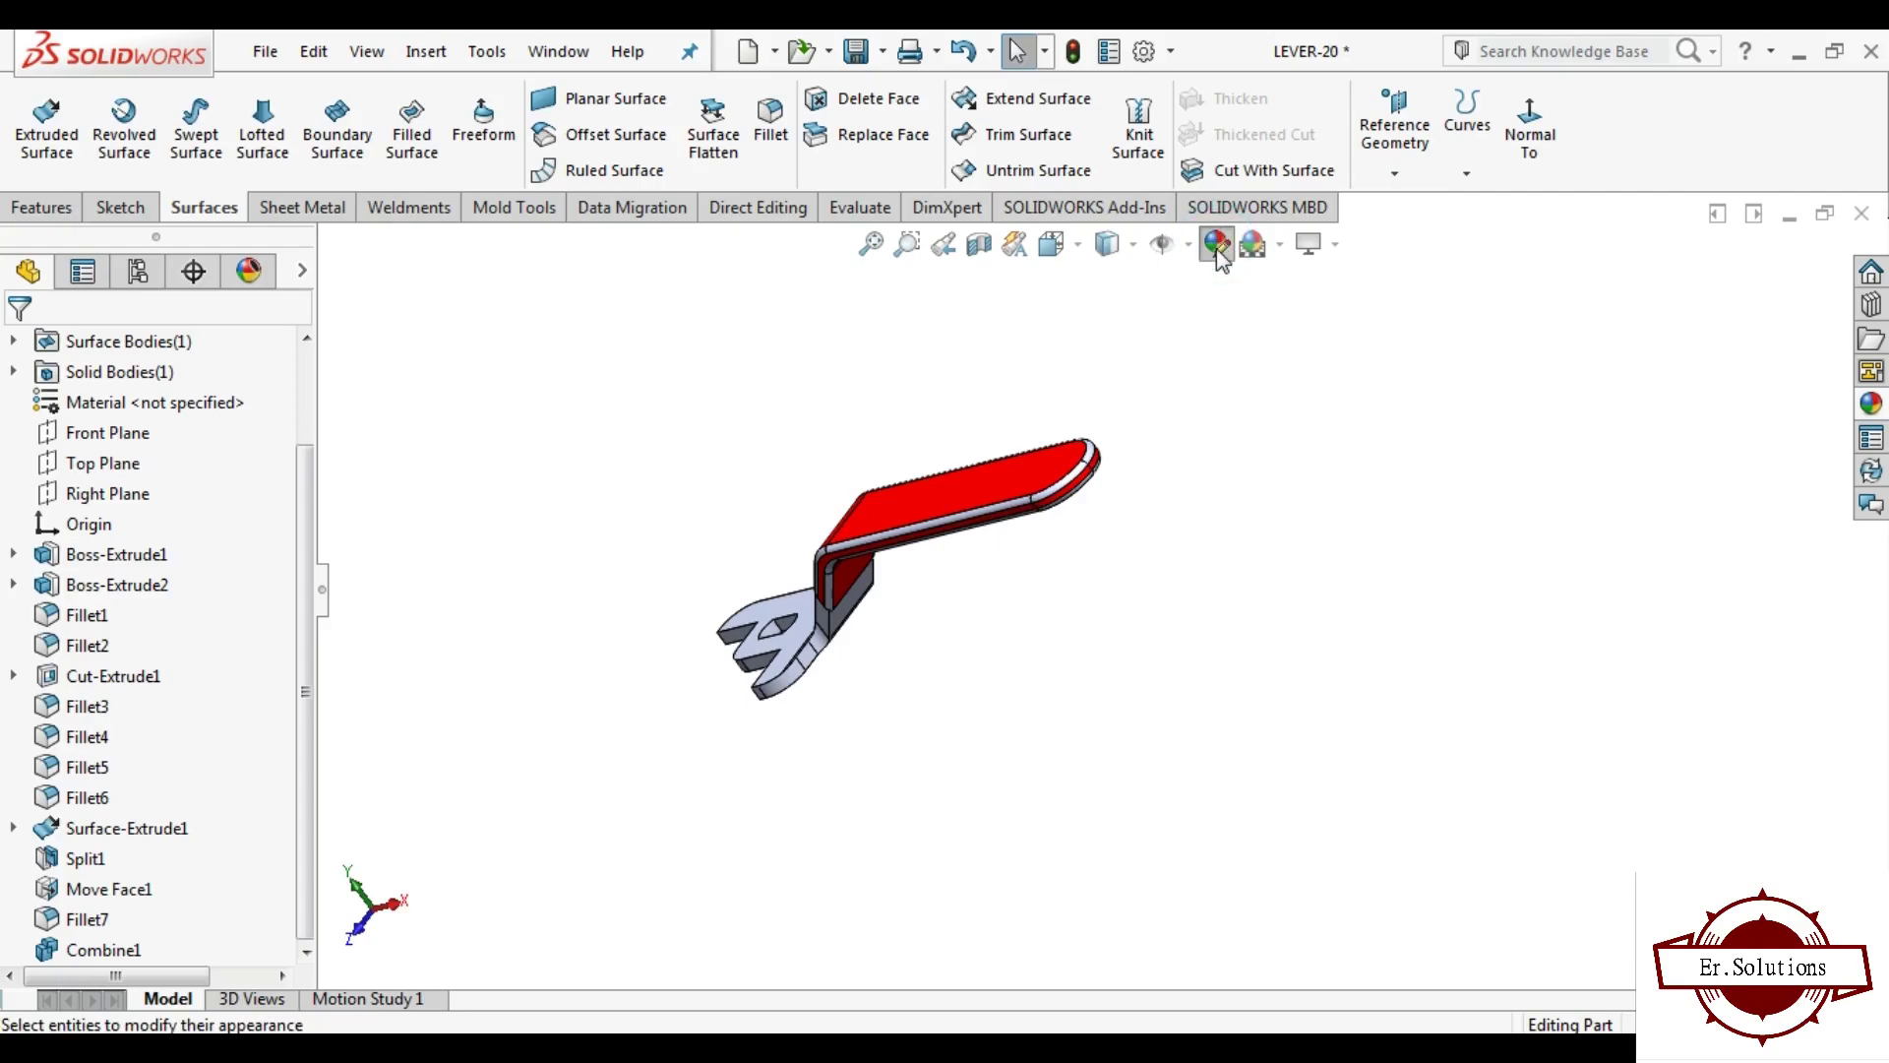
scroll(915, 561, down, 3)
click(90, 921)
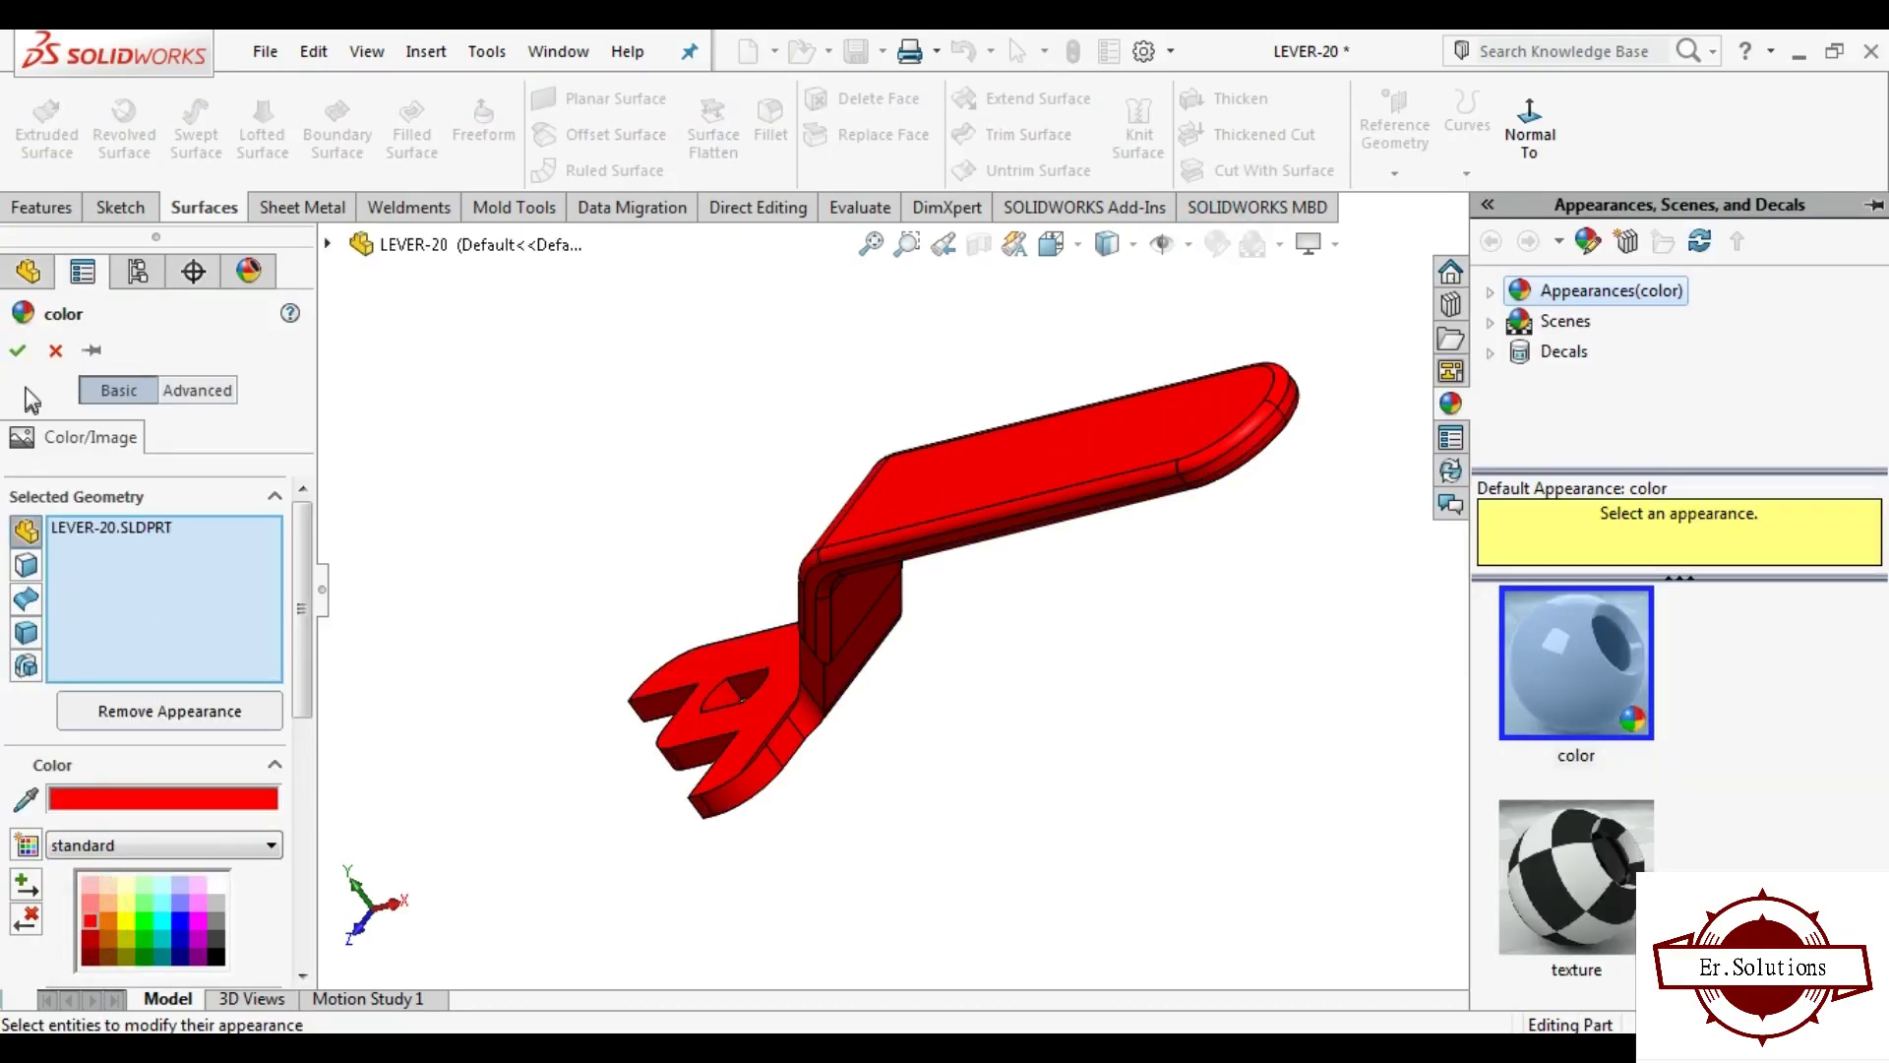
Step: Switch to face selection and delete the whole-part entry from Selected Geometry
click(18, 350)
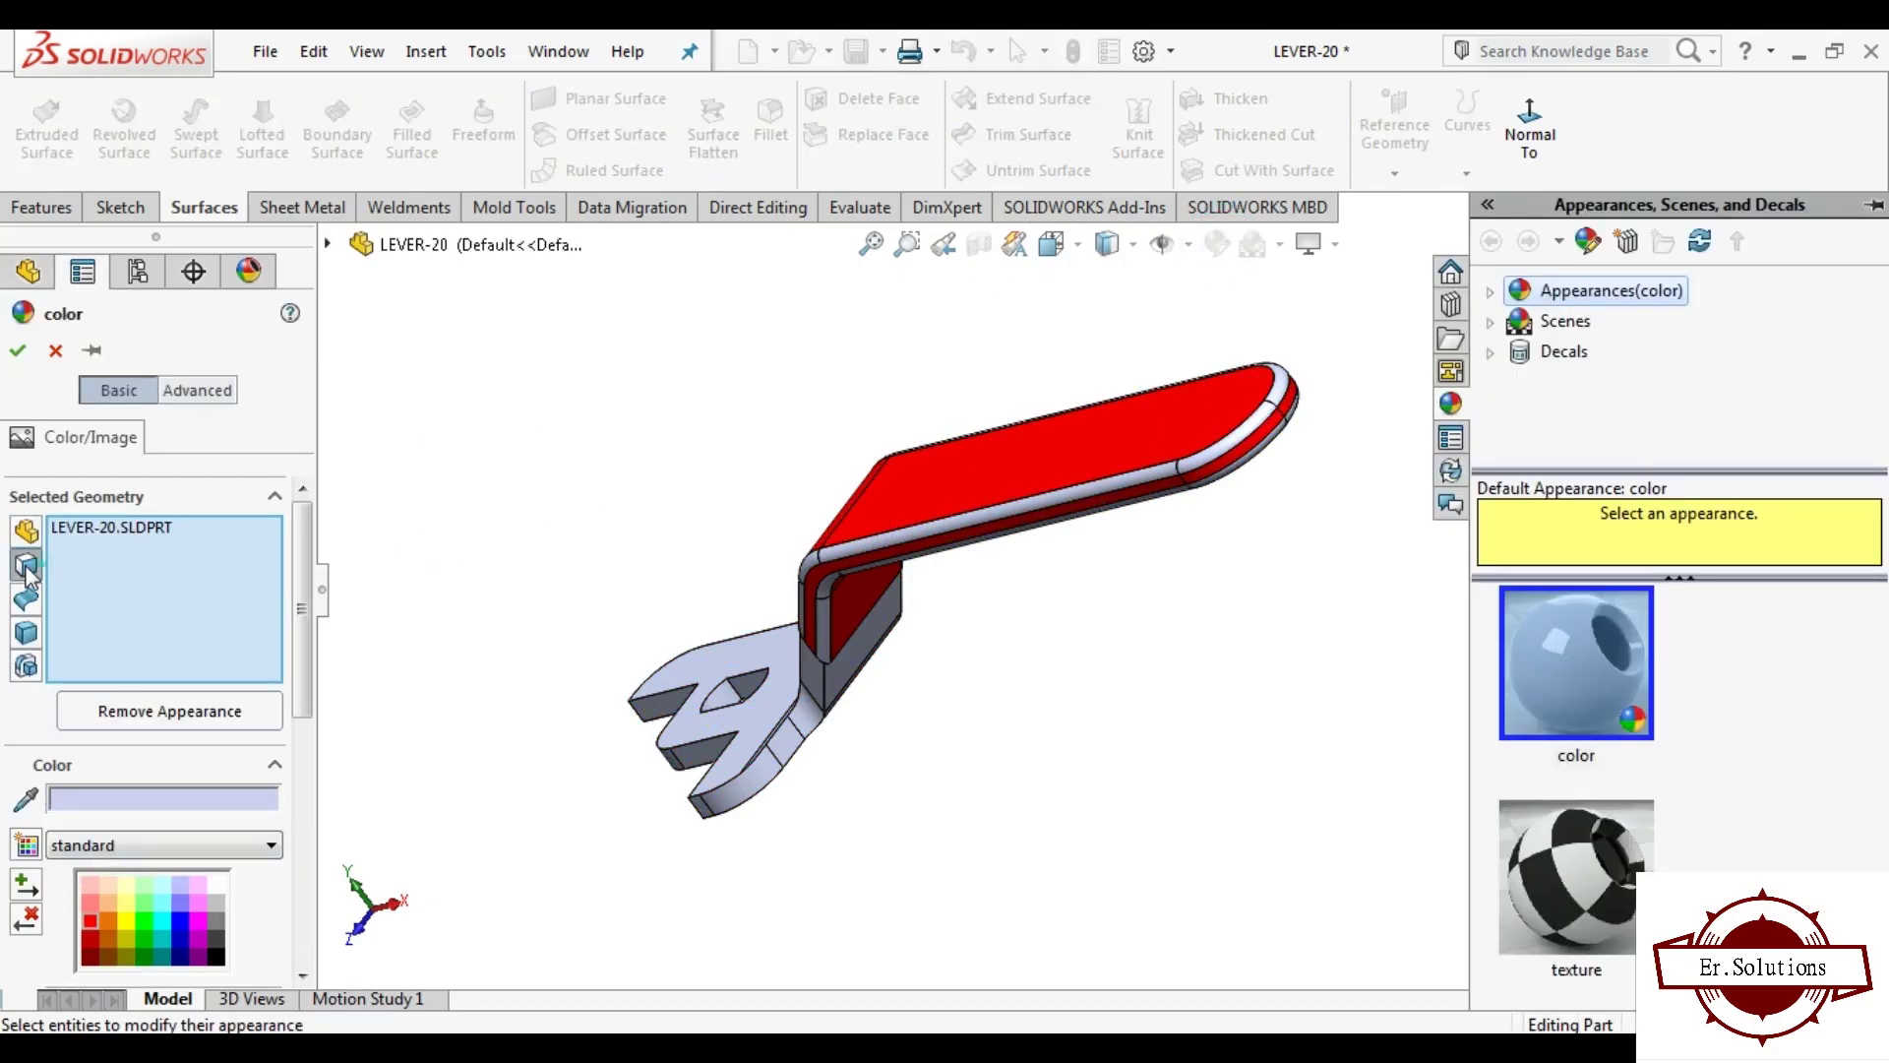
scroll(809, 560, down, 3)
scroll(984, 580, down, 3)
scroll(1004, 590, down, 2)
click(950, 602)
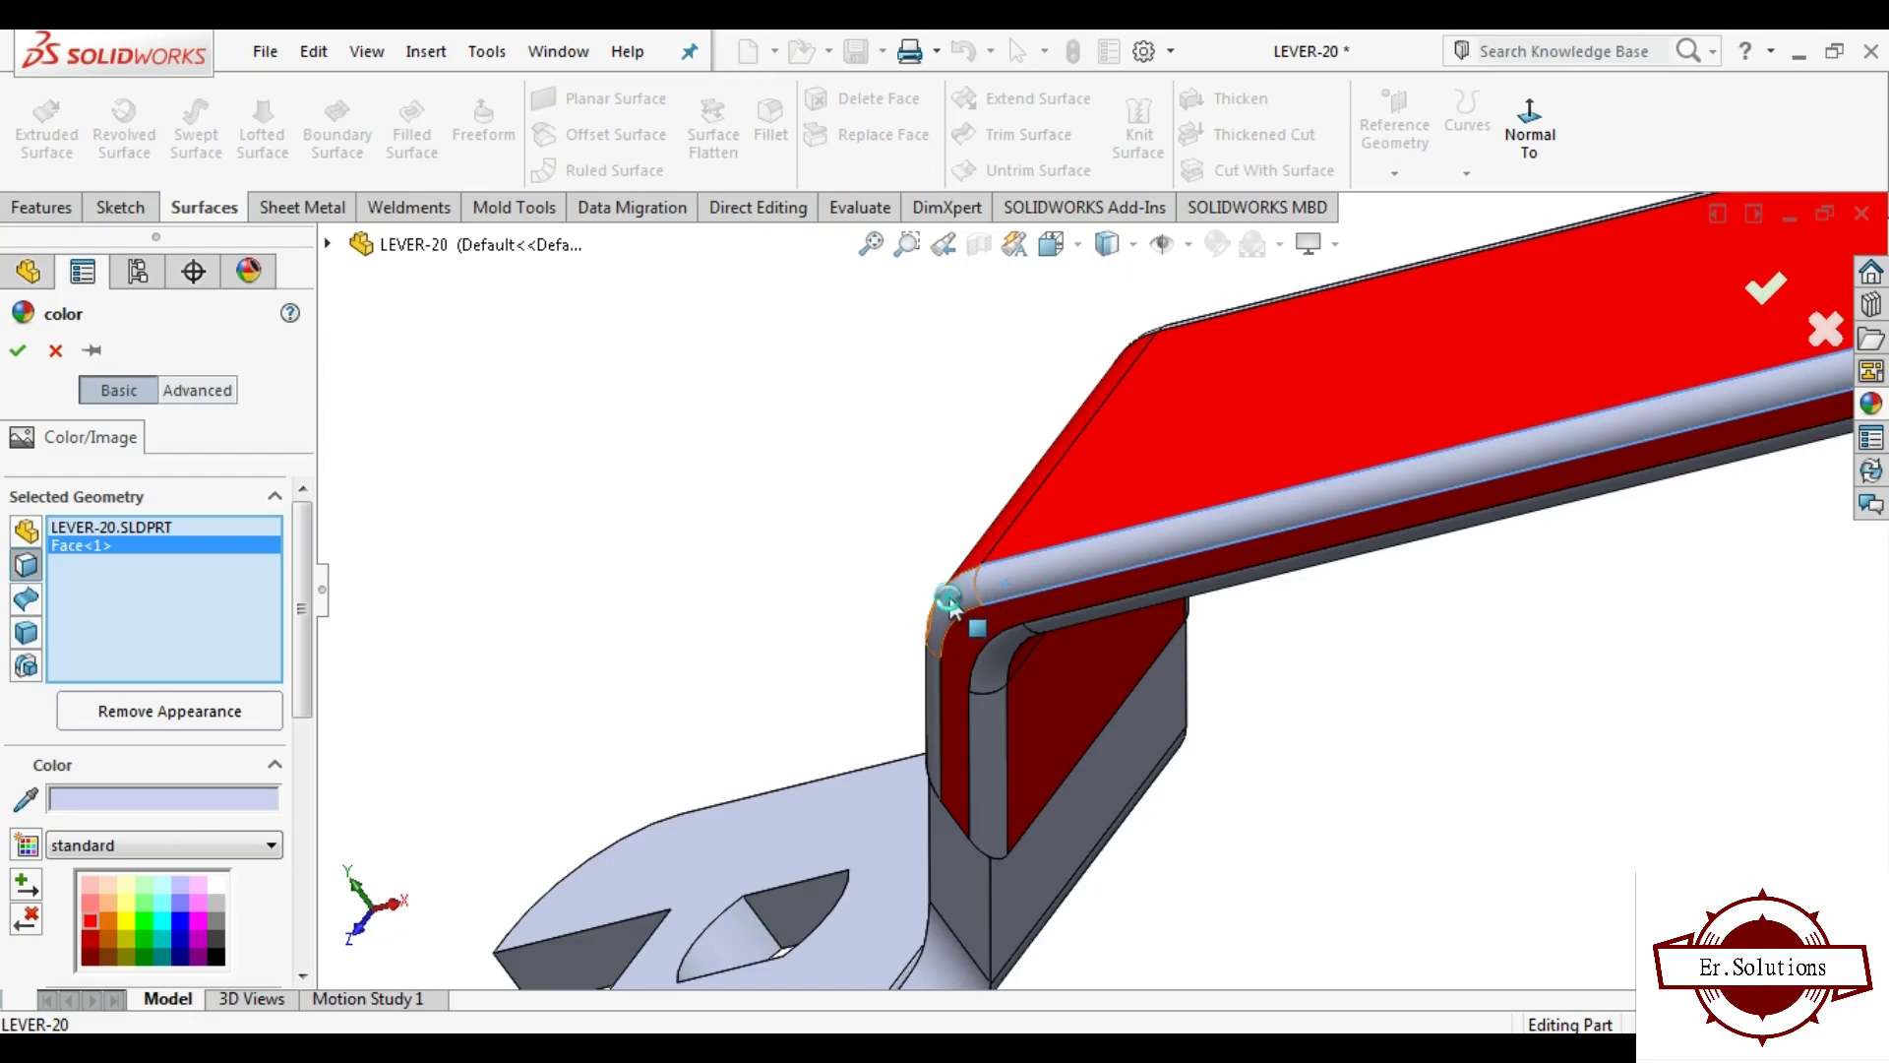
middle_drag(950, 602, 911, 668)
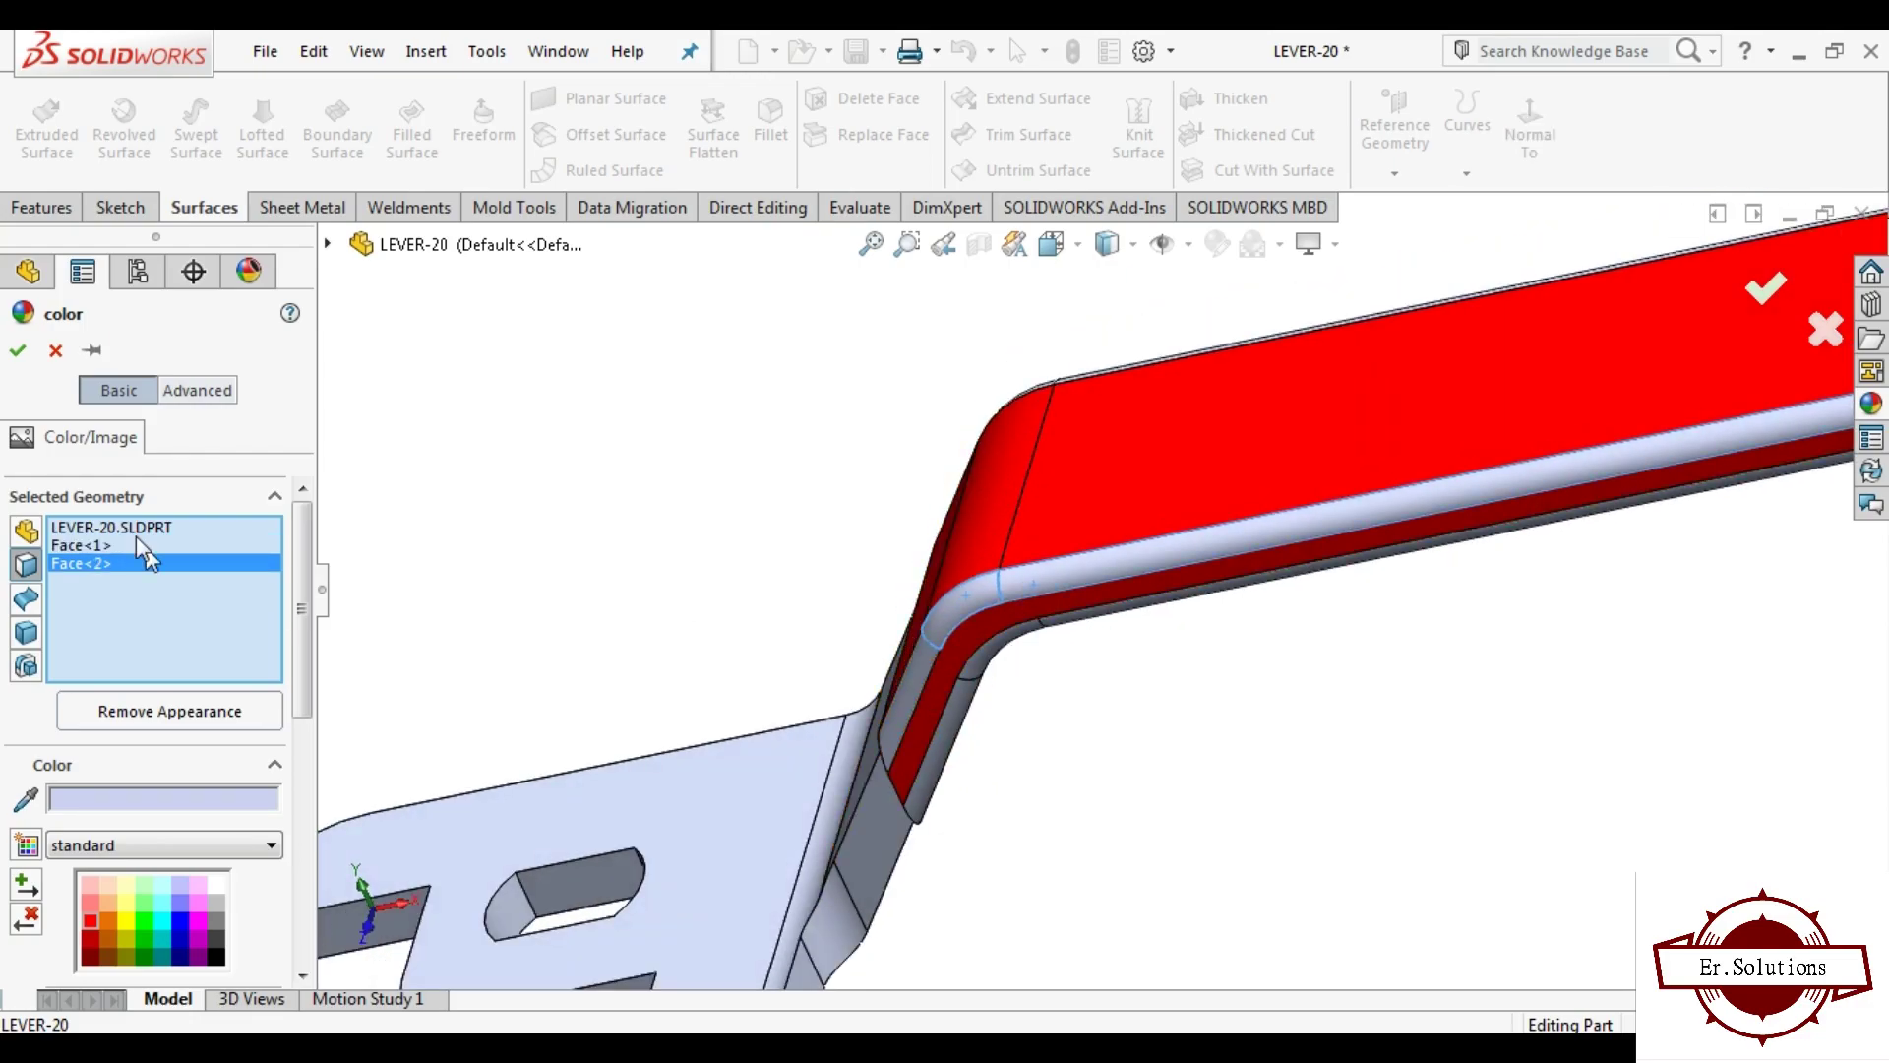
click(108, 525)
right_click(108, 525)
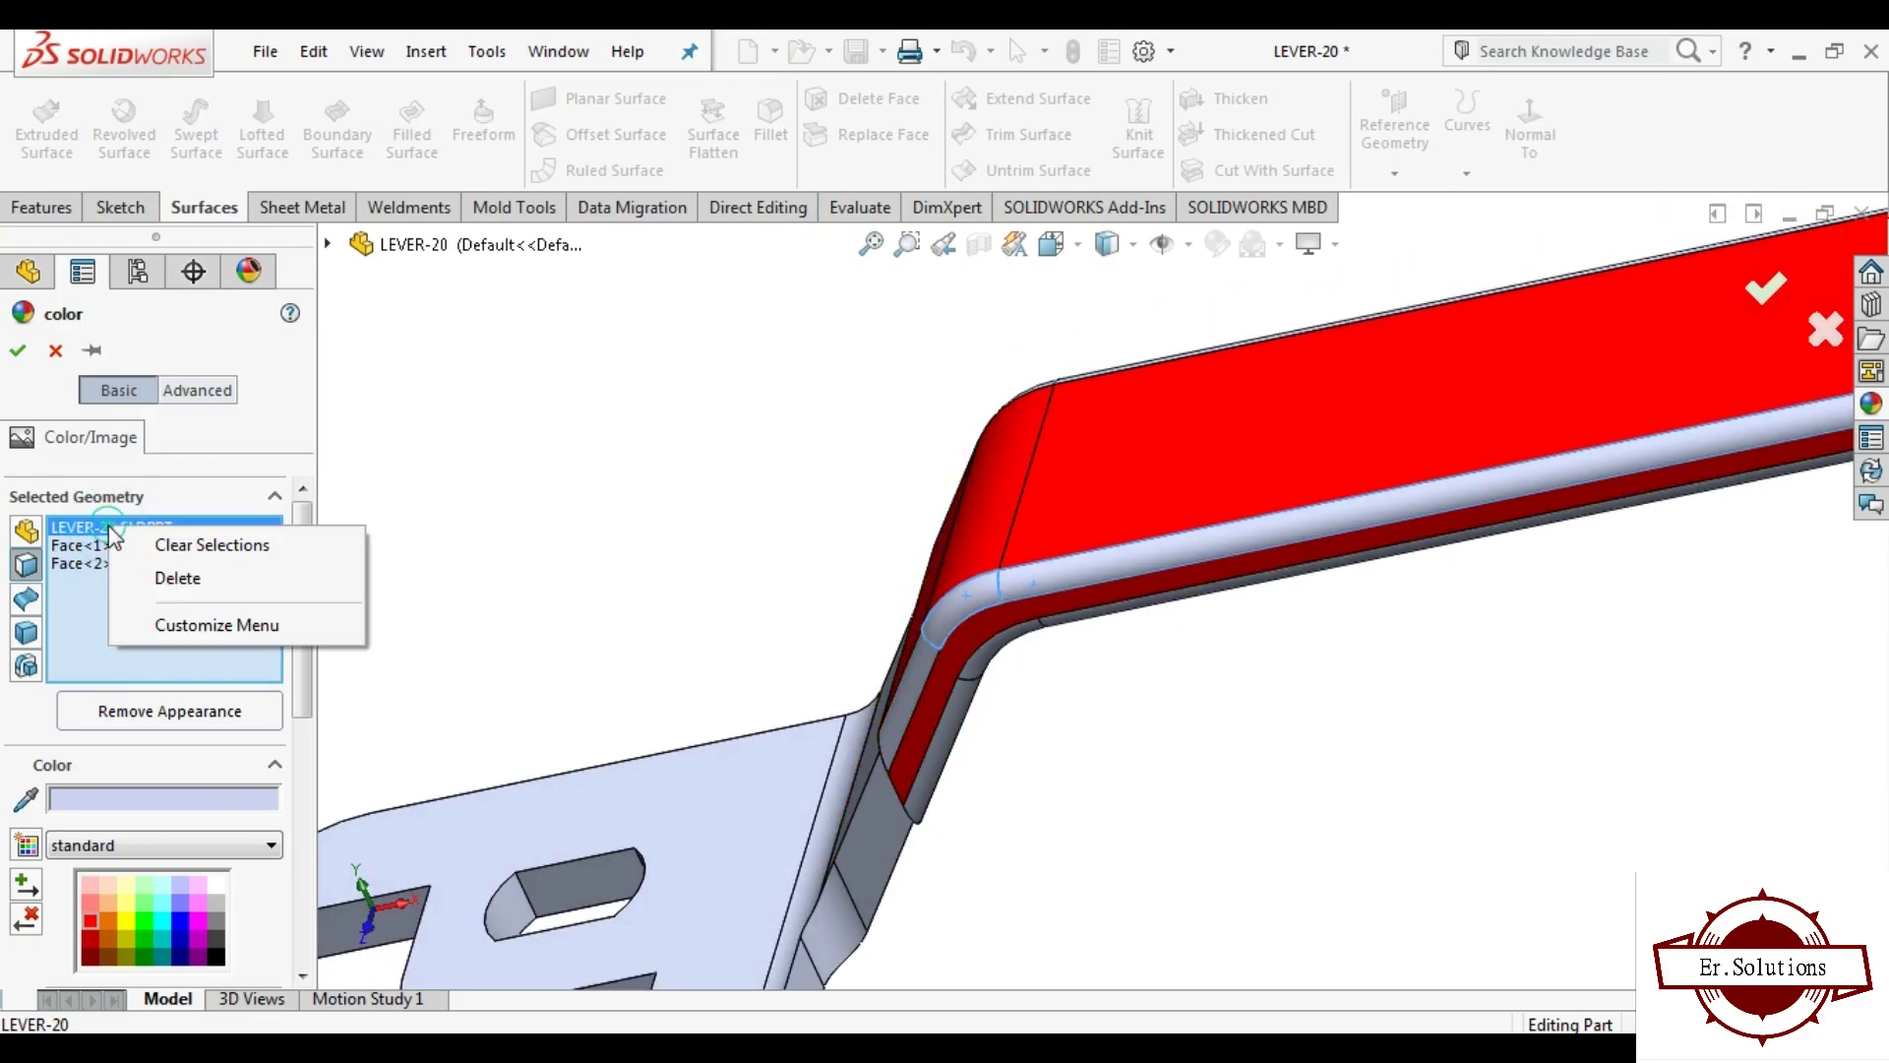
click(185, 583)
Step: Add the bend fillet faces and several handle faces to the colour selection
click(915, 667)
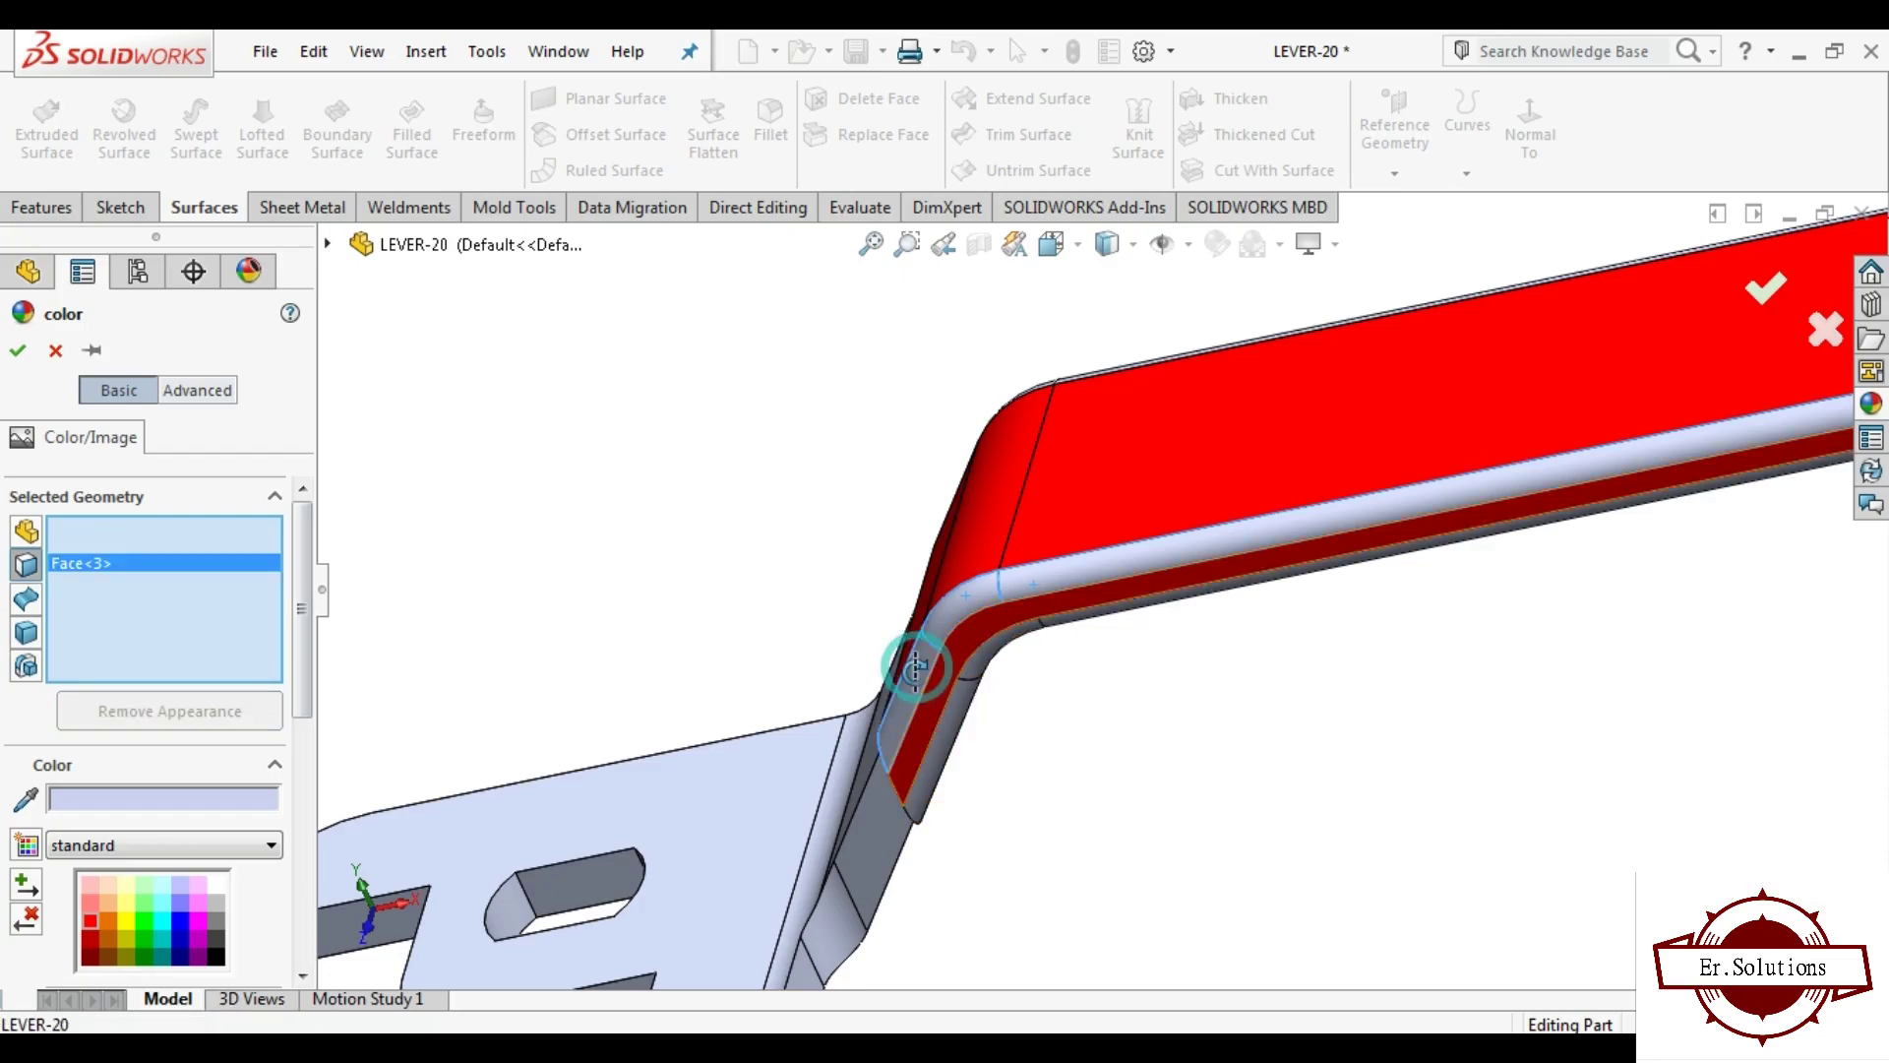
middle_drag(915, 667, 844, 485)
click(962, 710)
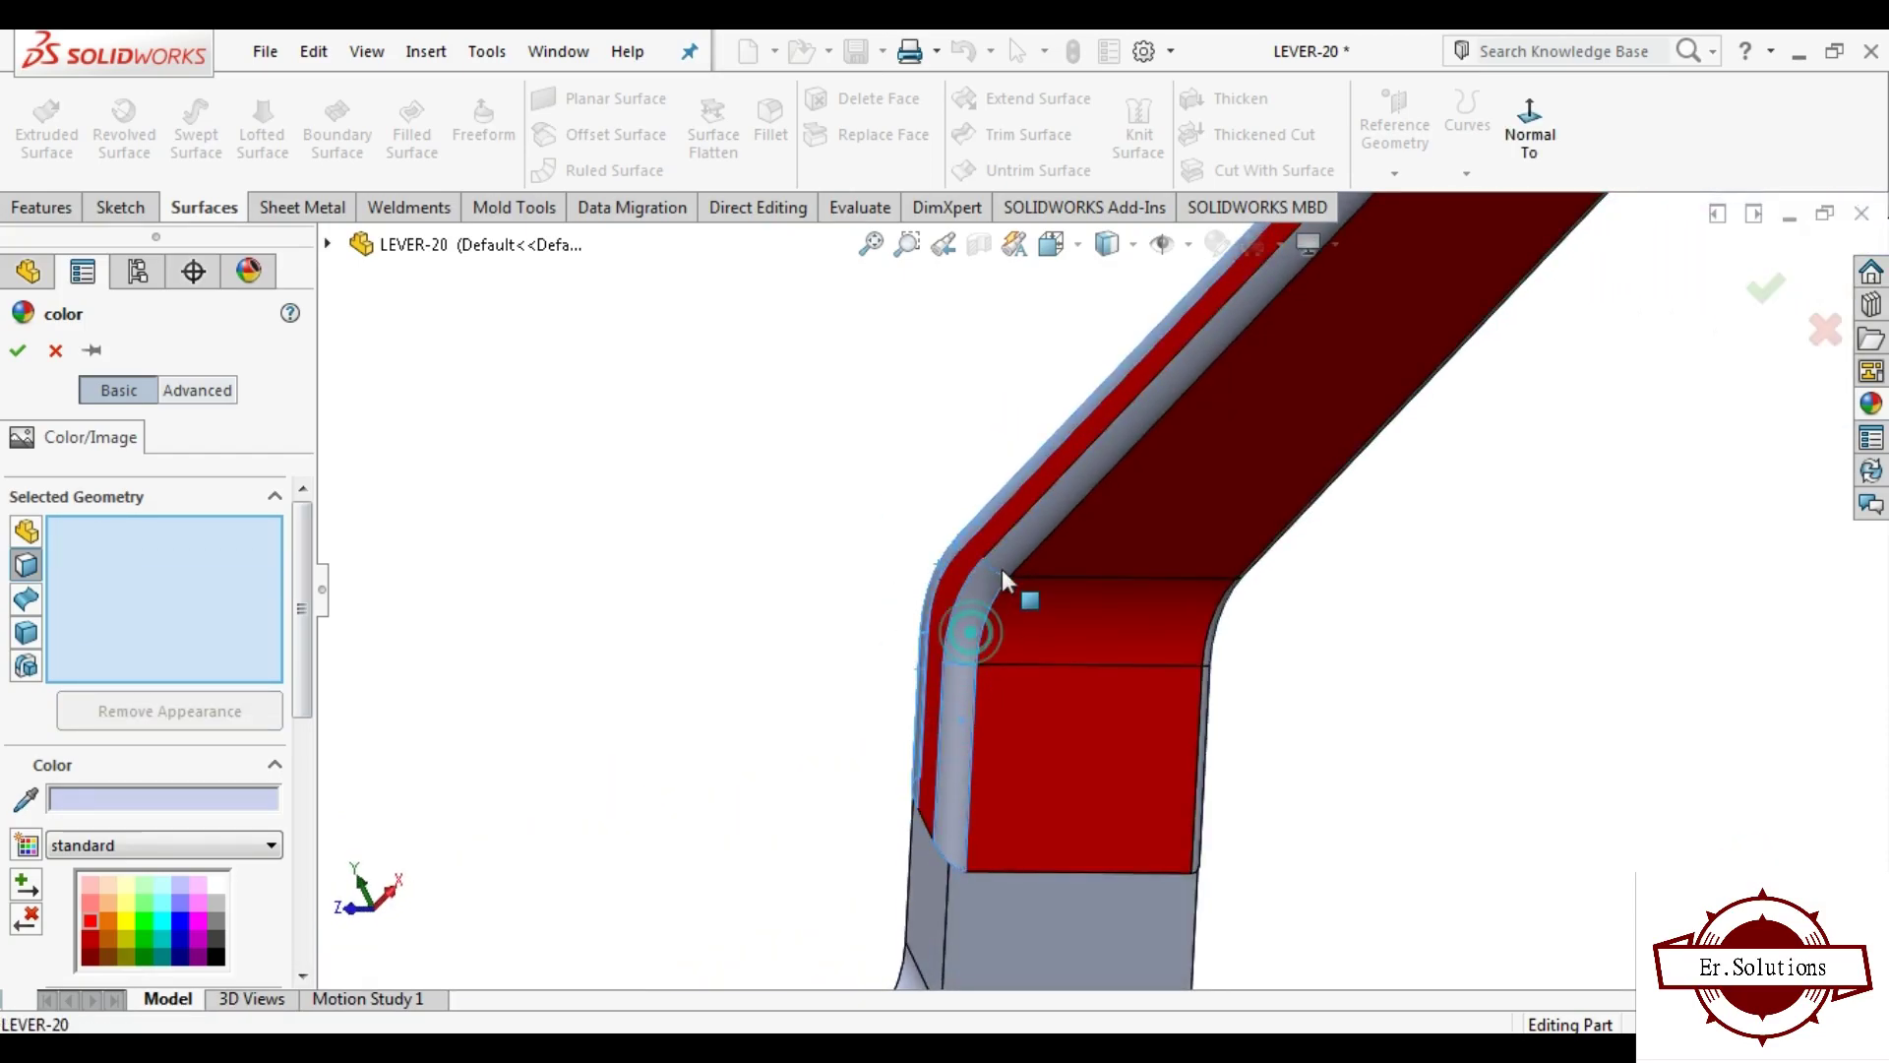
scroll(1047, 533, up, 5)
scroll(1244, 385, down, 5)
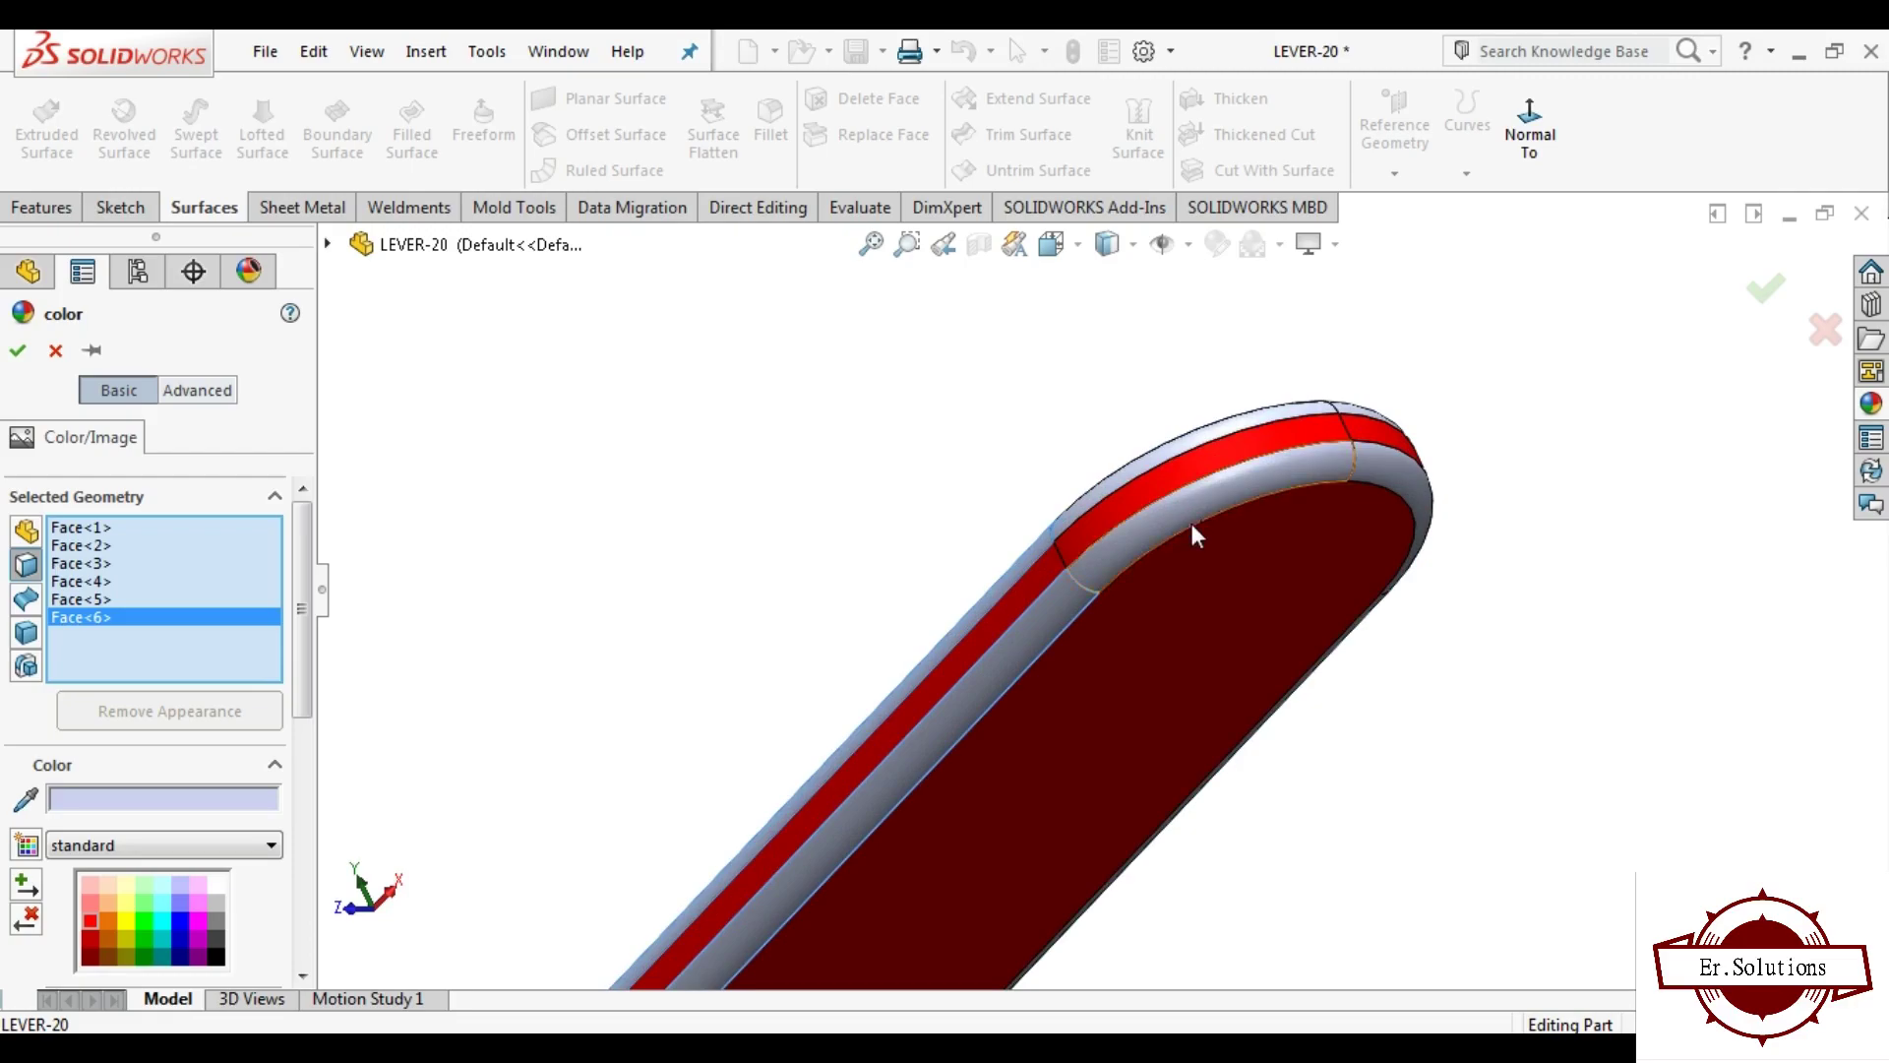
click(1159, 521)
mouse_move(1158, 522)
middle_down()
mouse_move(1131, 476)
mouse_move(1099, 536)
mouse_move(1206, 470)
mouse_move(1242, 495)
middle_up()
click(1131, 469)
click(1254, 411)
click(1303, 451)
Step: Add the handle's rounded edge face and tip face to the selection
scroll(1130, 421, up, 2)
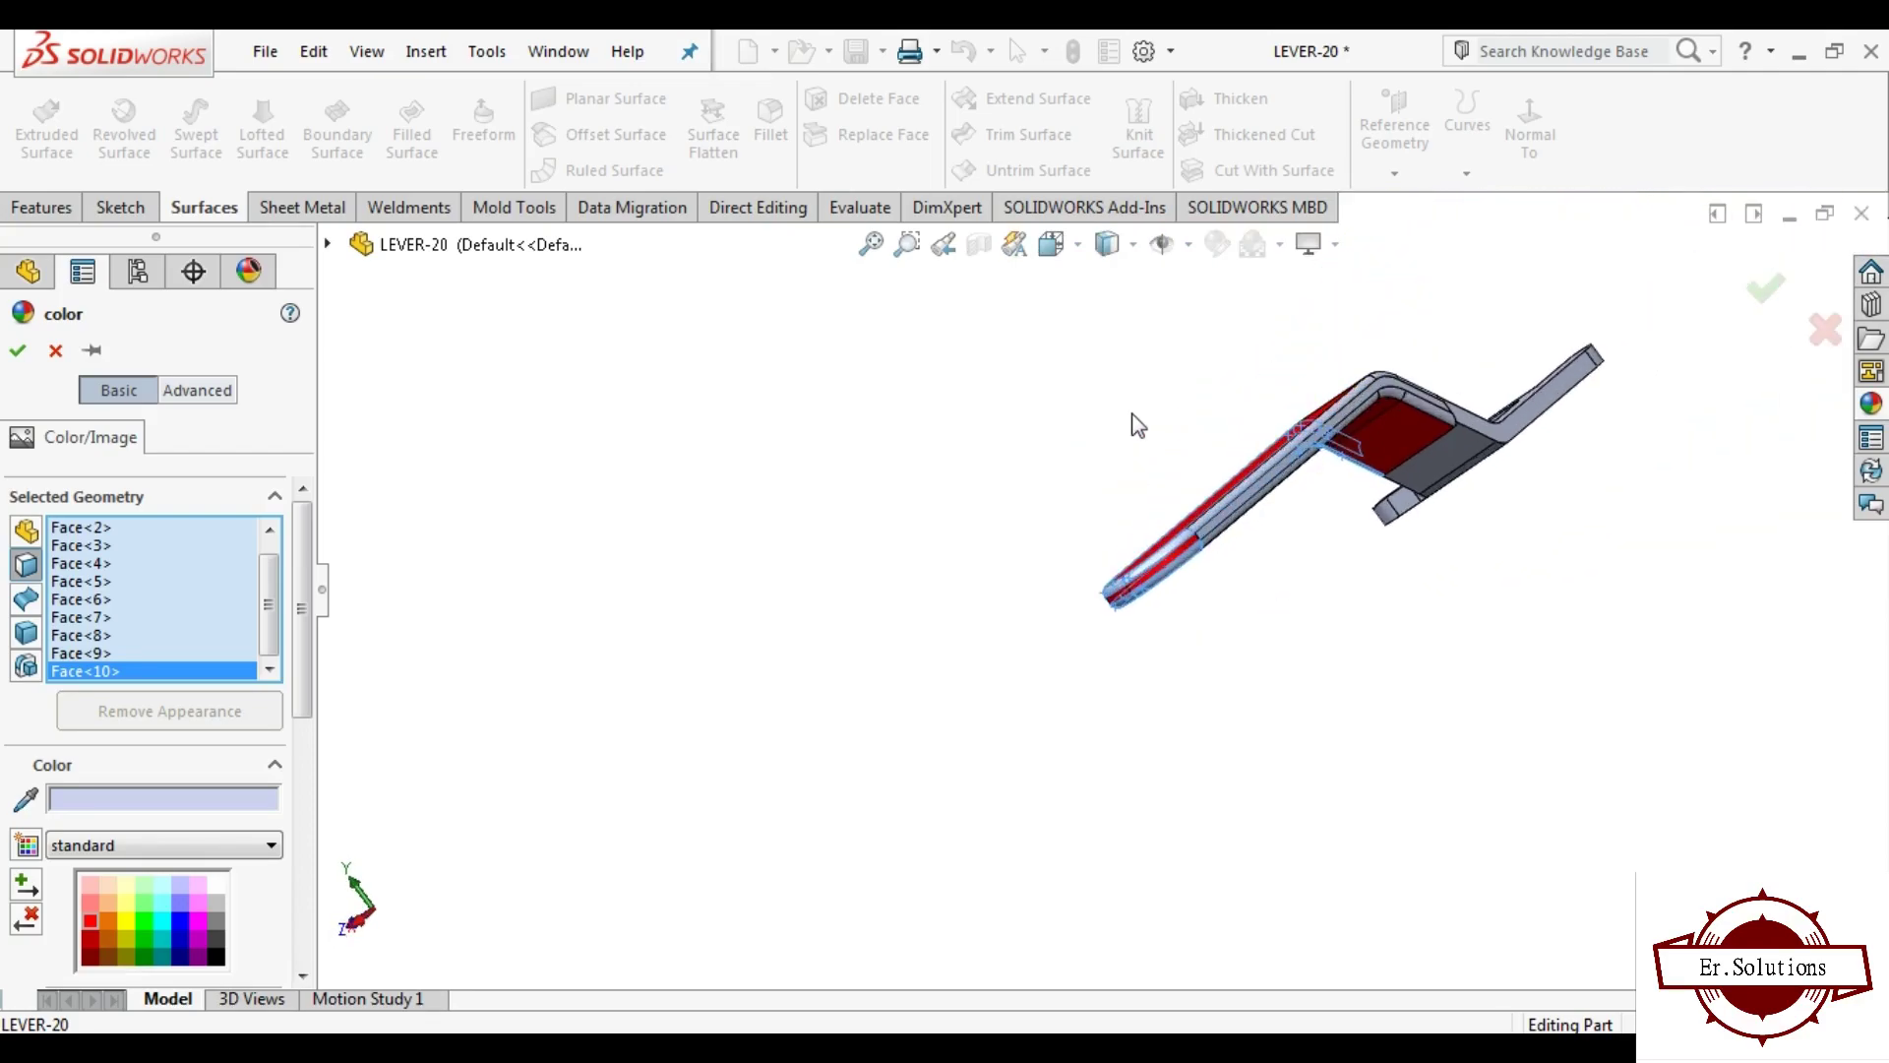
scroll(1244, 611, down, 5)
click(1279, 736)
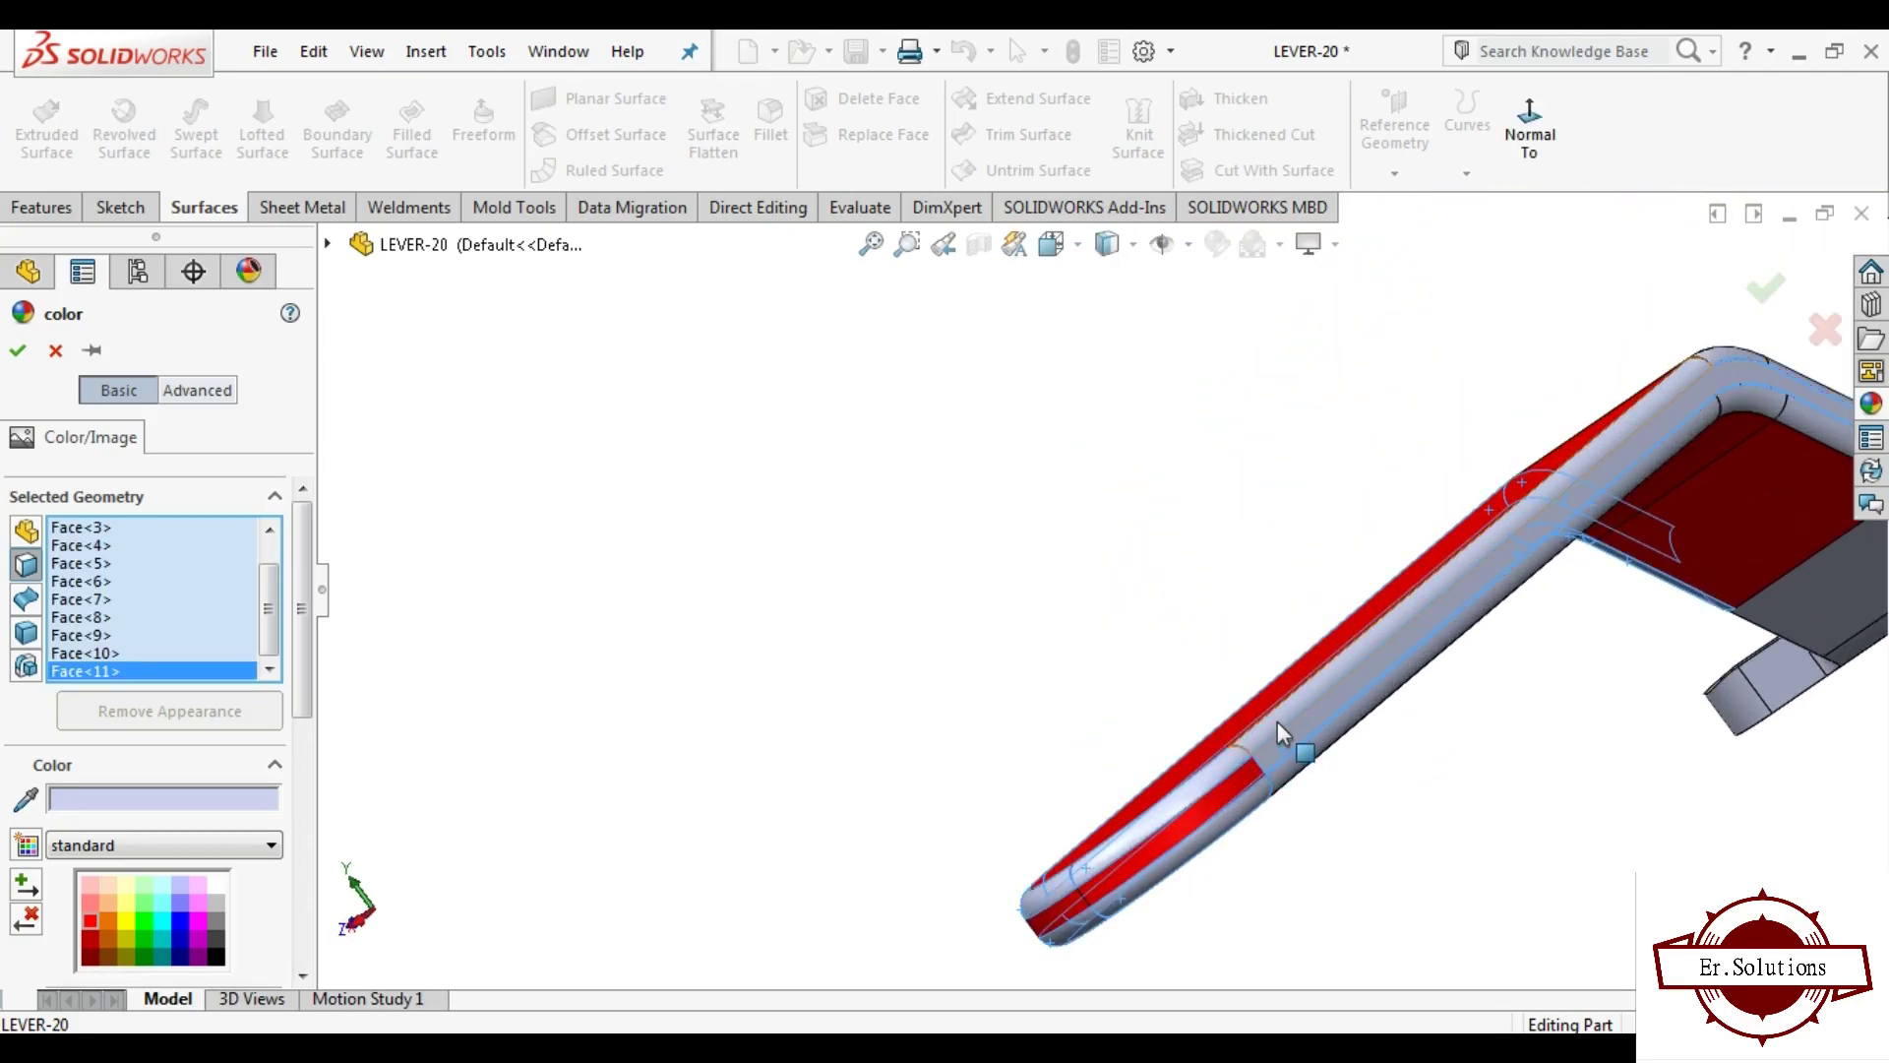
click(1245, 815)
click(1247, 816)
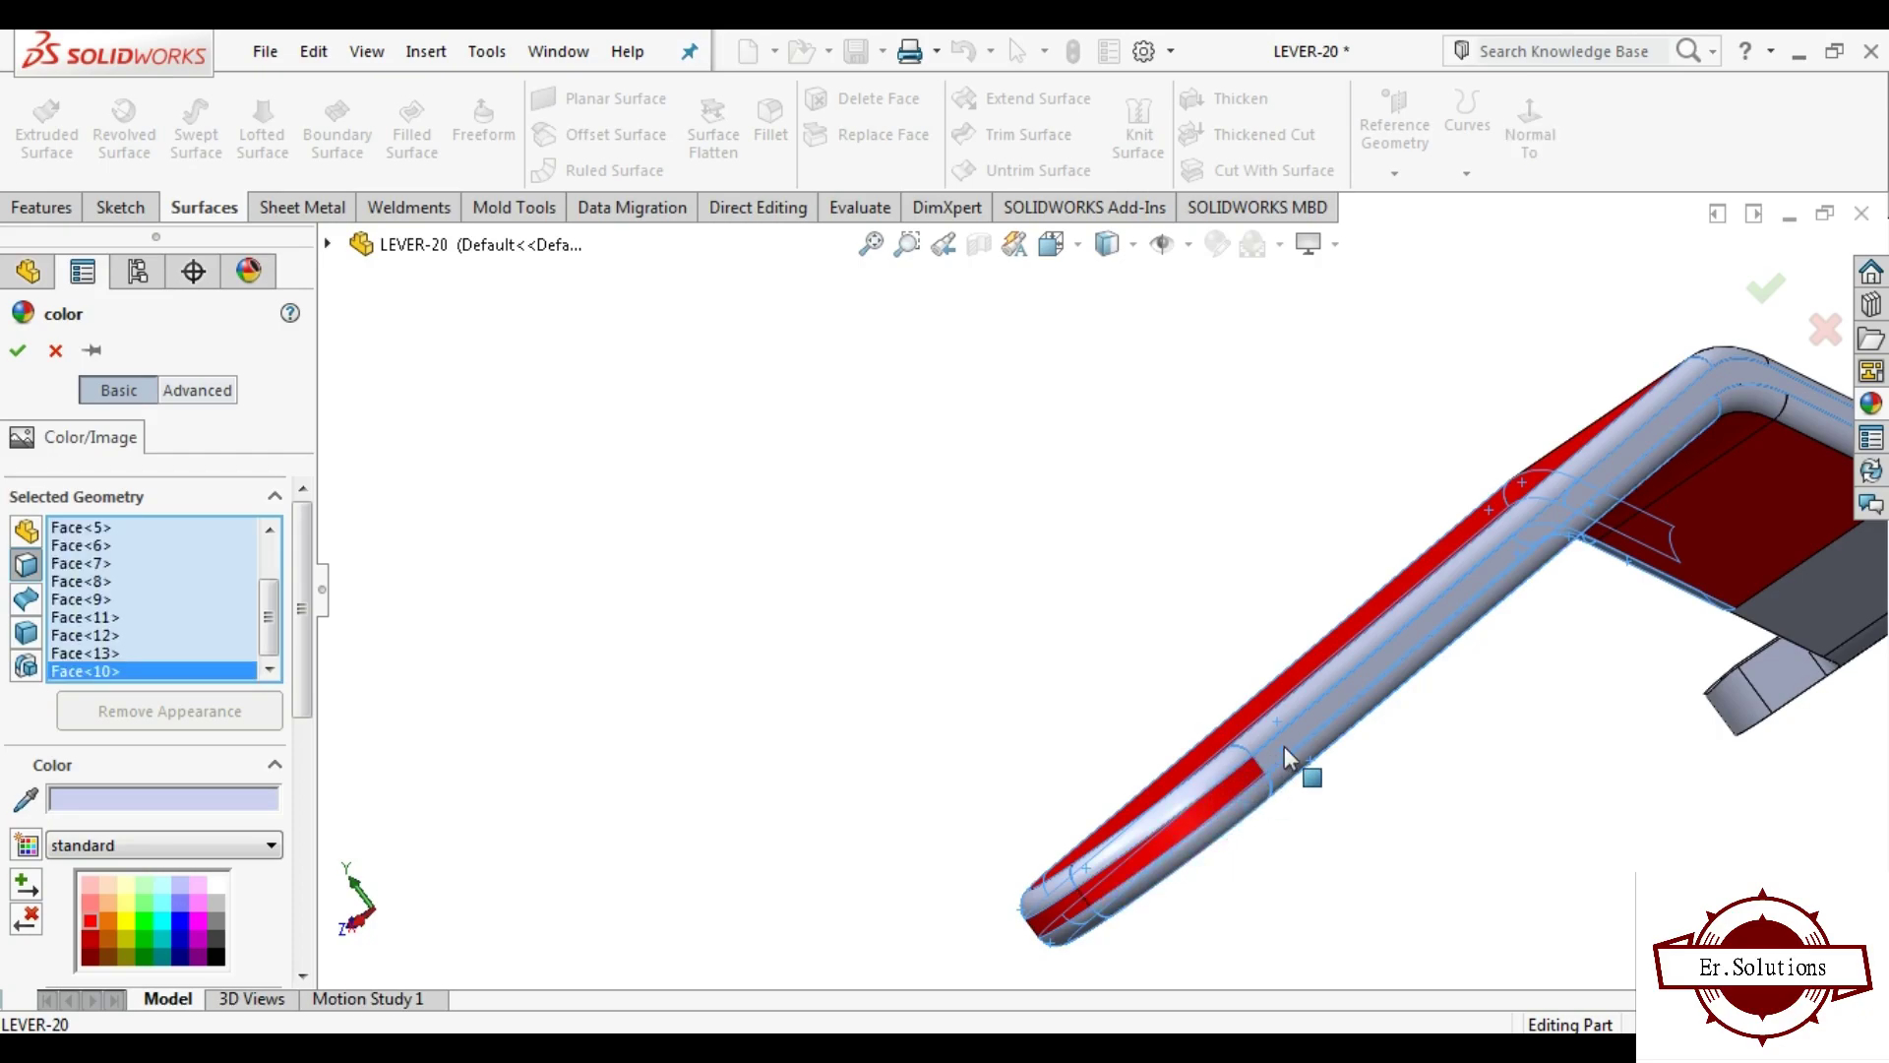
scroll(1284, 746, up, 3)
scroll(1354, 512, down, 3)
scroll(1220, 528, down, 2)
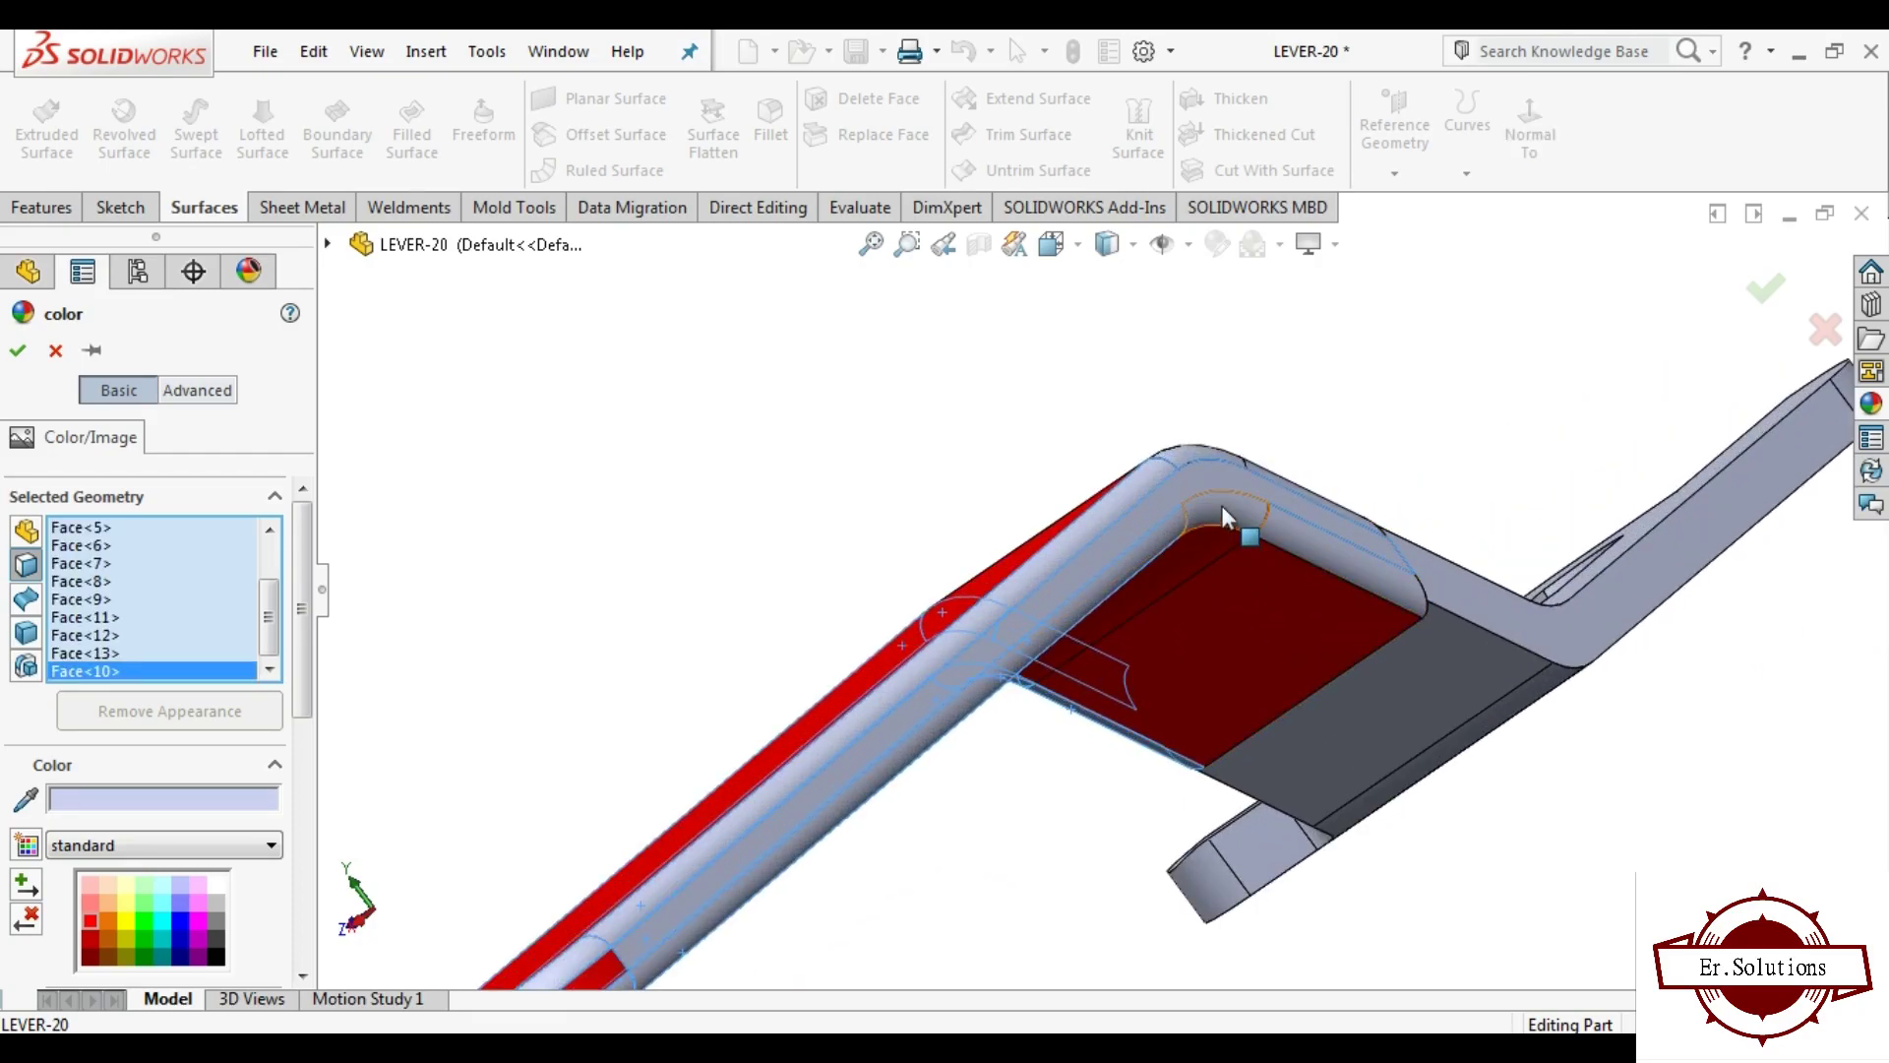
Step: Add the remaining bend fillet faces and colour all seventeen faces red
click(1222, 507)
click(1304, 546)
middle_drag(1303, 546, 1289, 504)
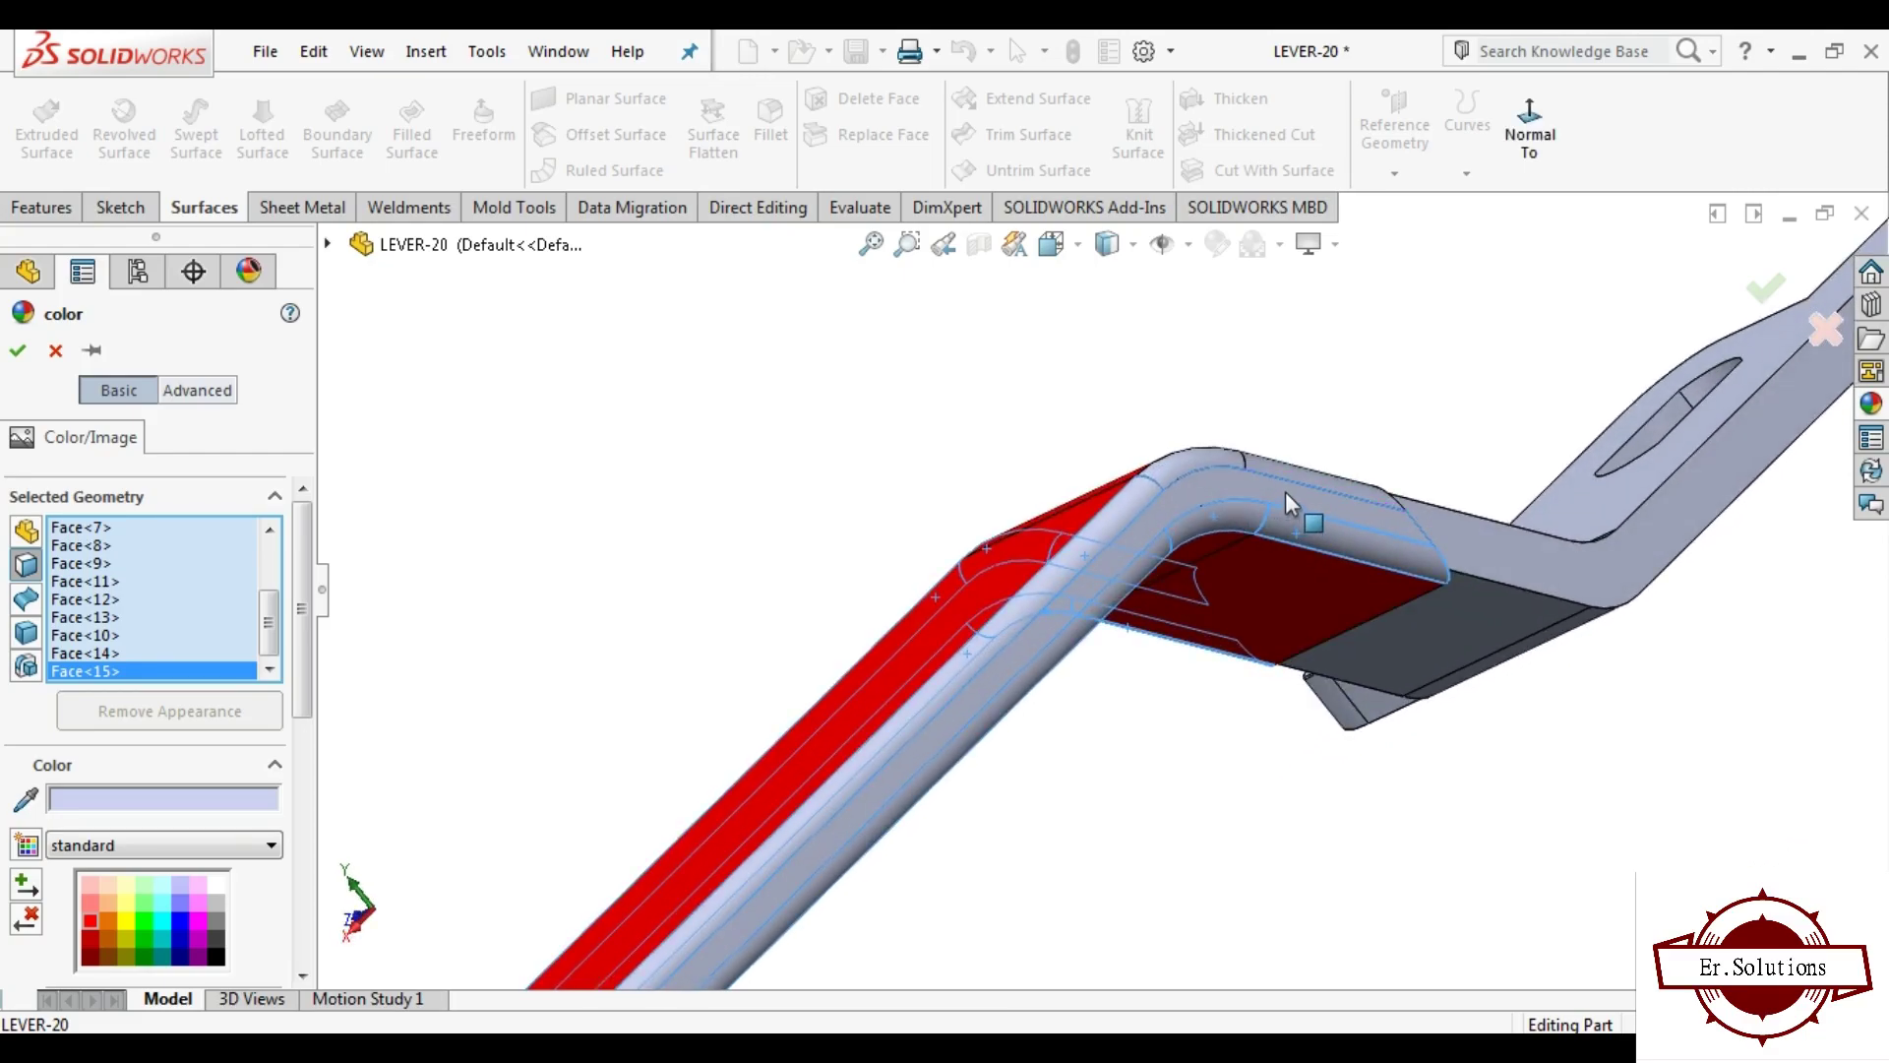
click(1269, 489)
click(1215, 457)
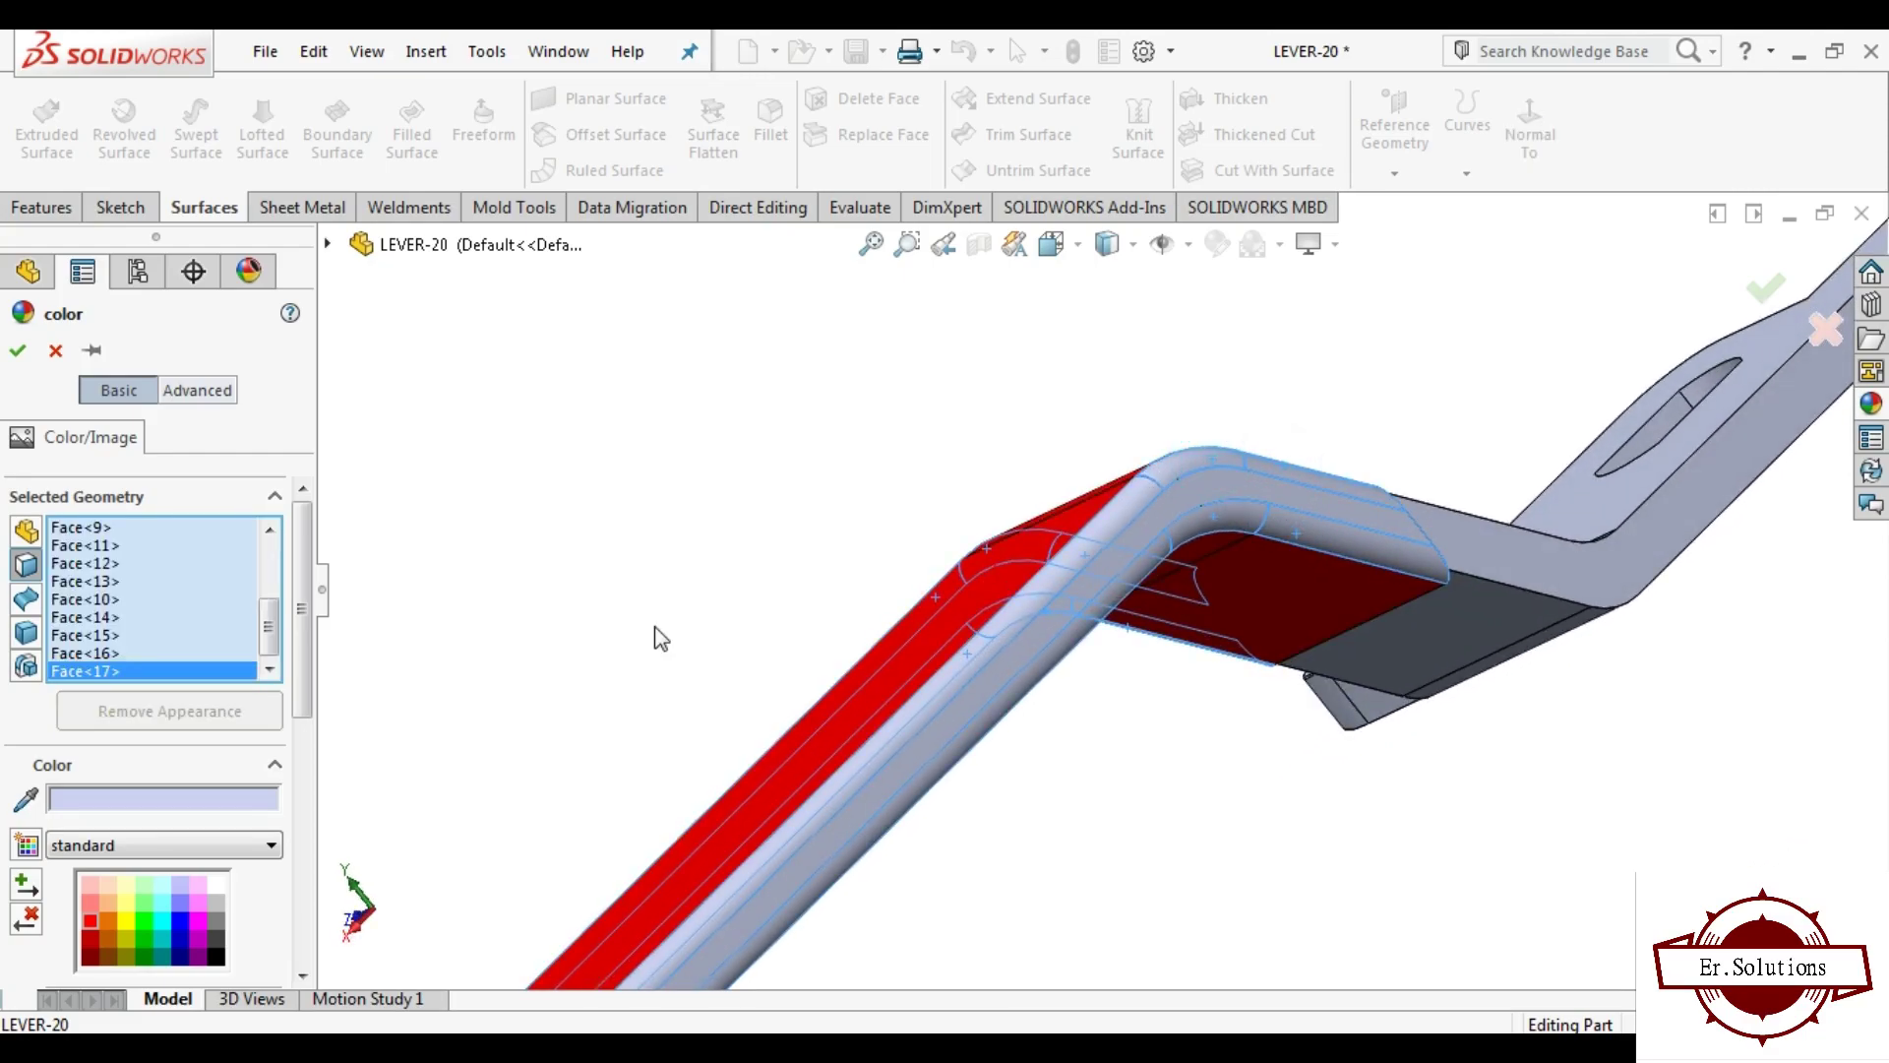
click(88, 930)
scroll(682, 612, up, 3)
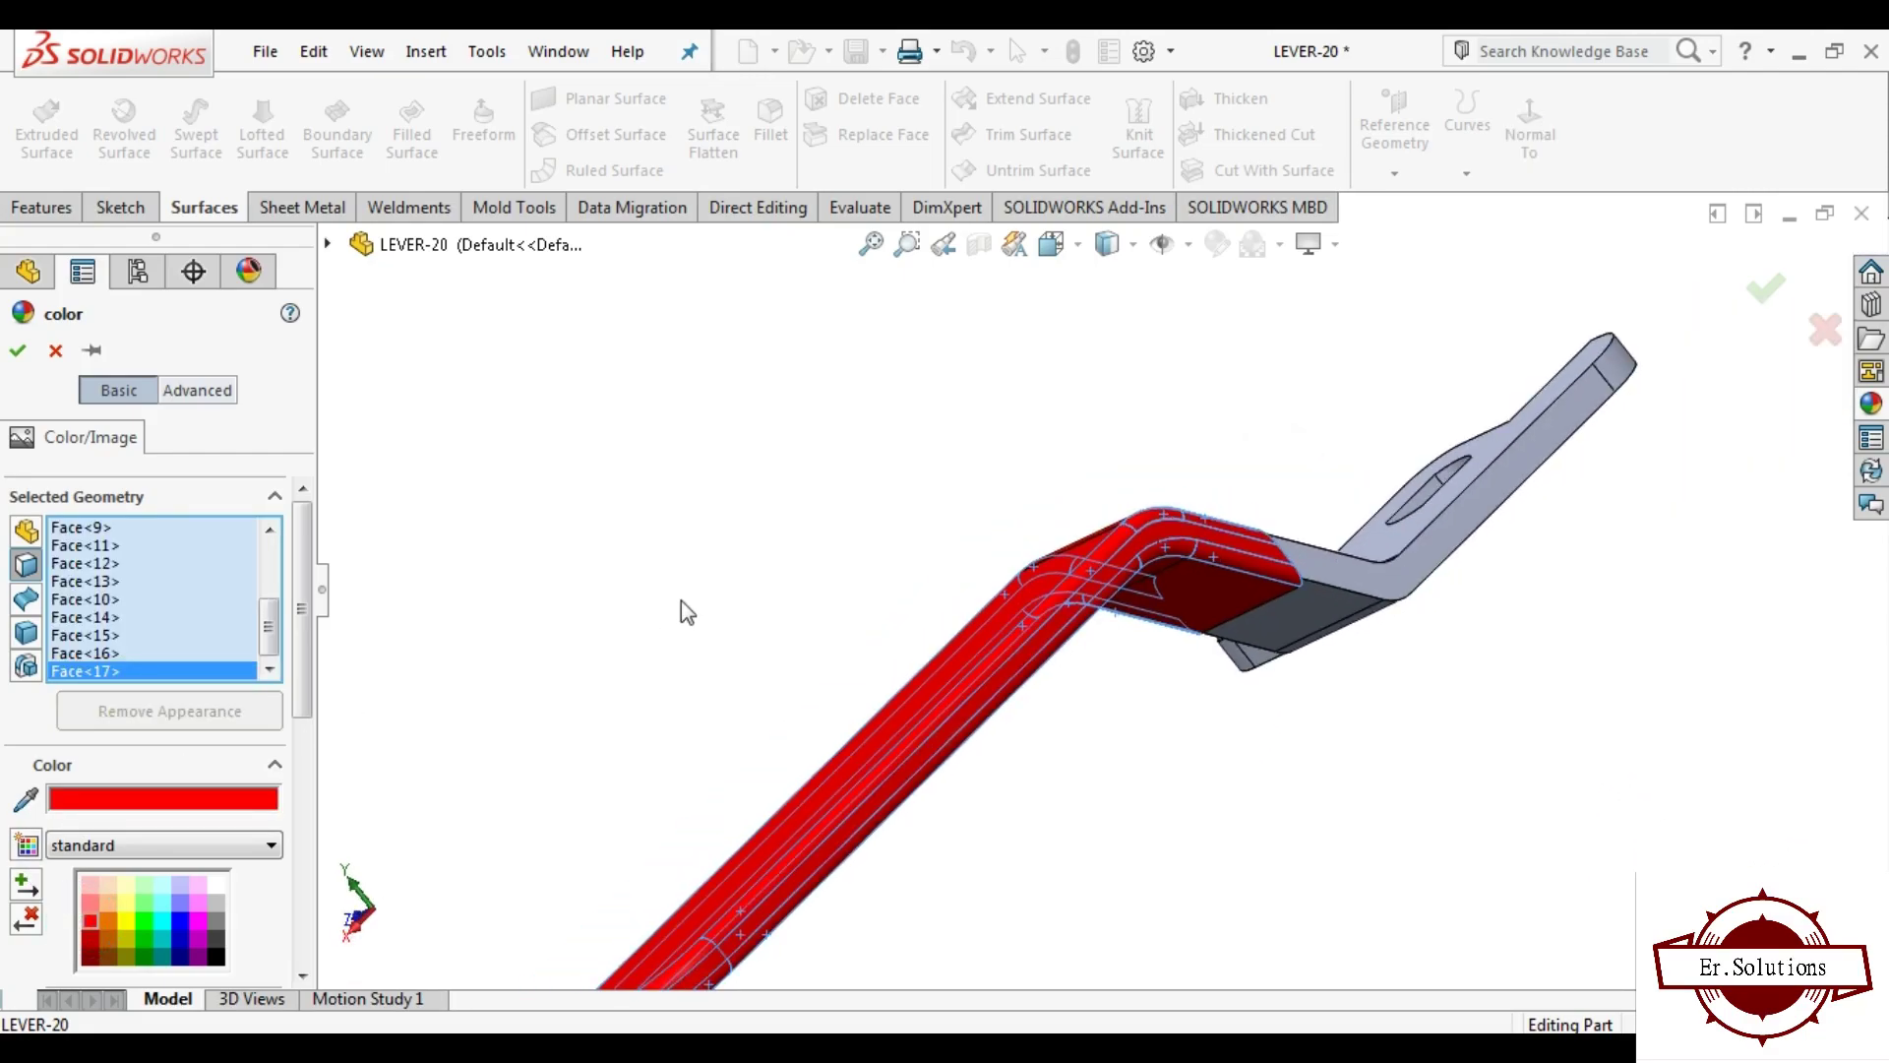
mouse_move(682, 612)
middle_down()
mouse_move(827, 288)
mouse_move(939, 532)
mouse_move(476, 514)
middle_up()
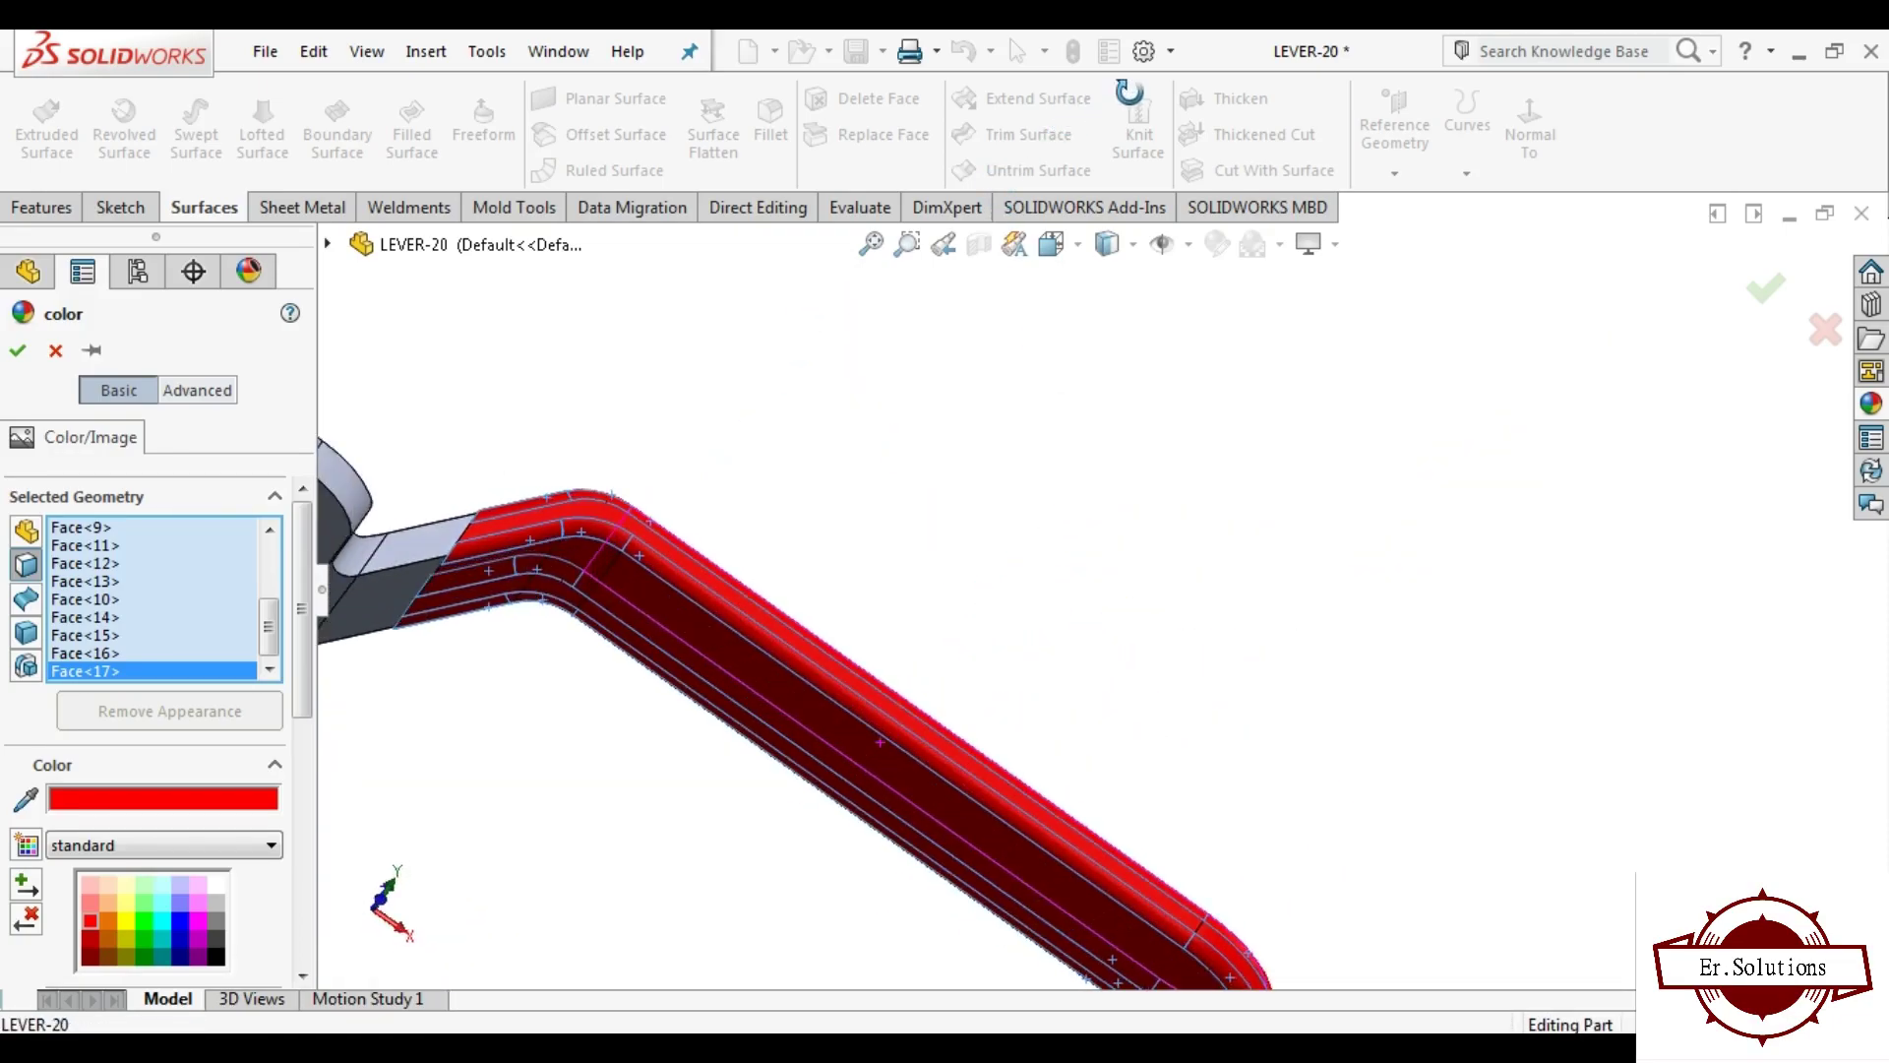
Step: Accept the red face colour changes and save LEVER-20
click(20, 345)
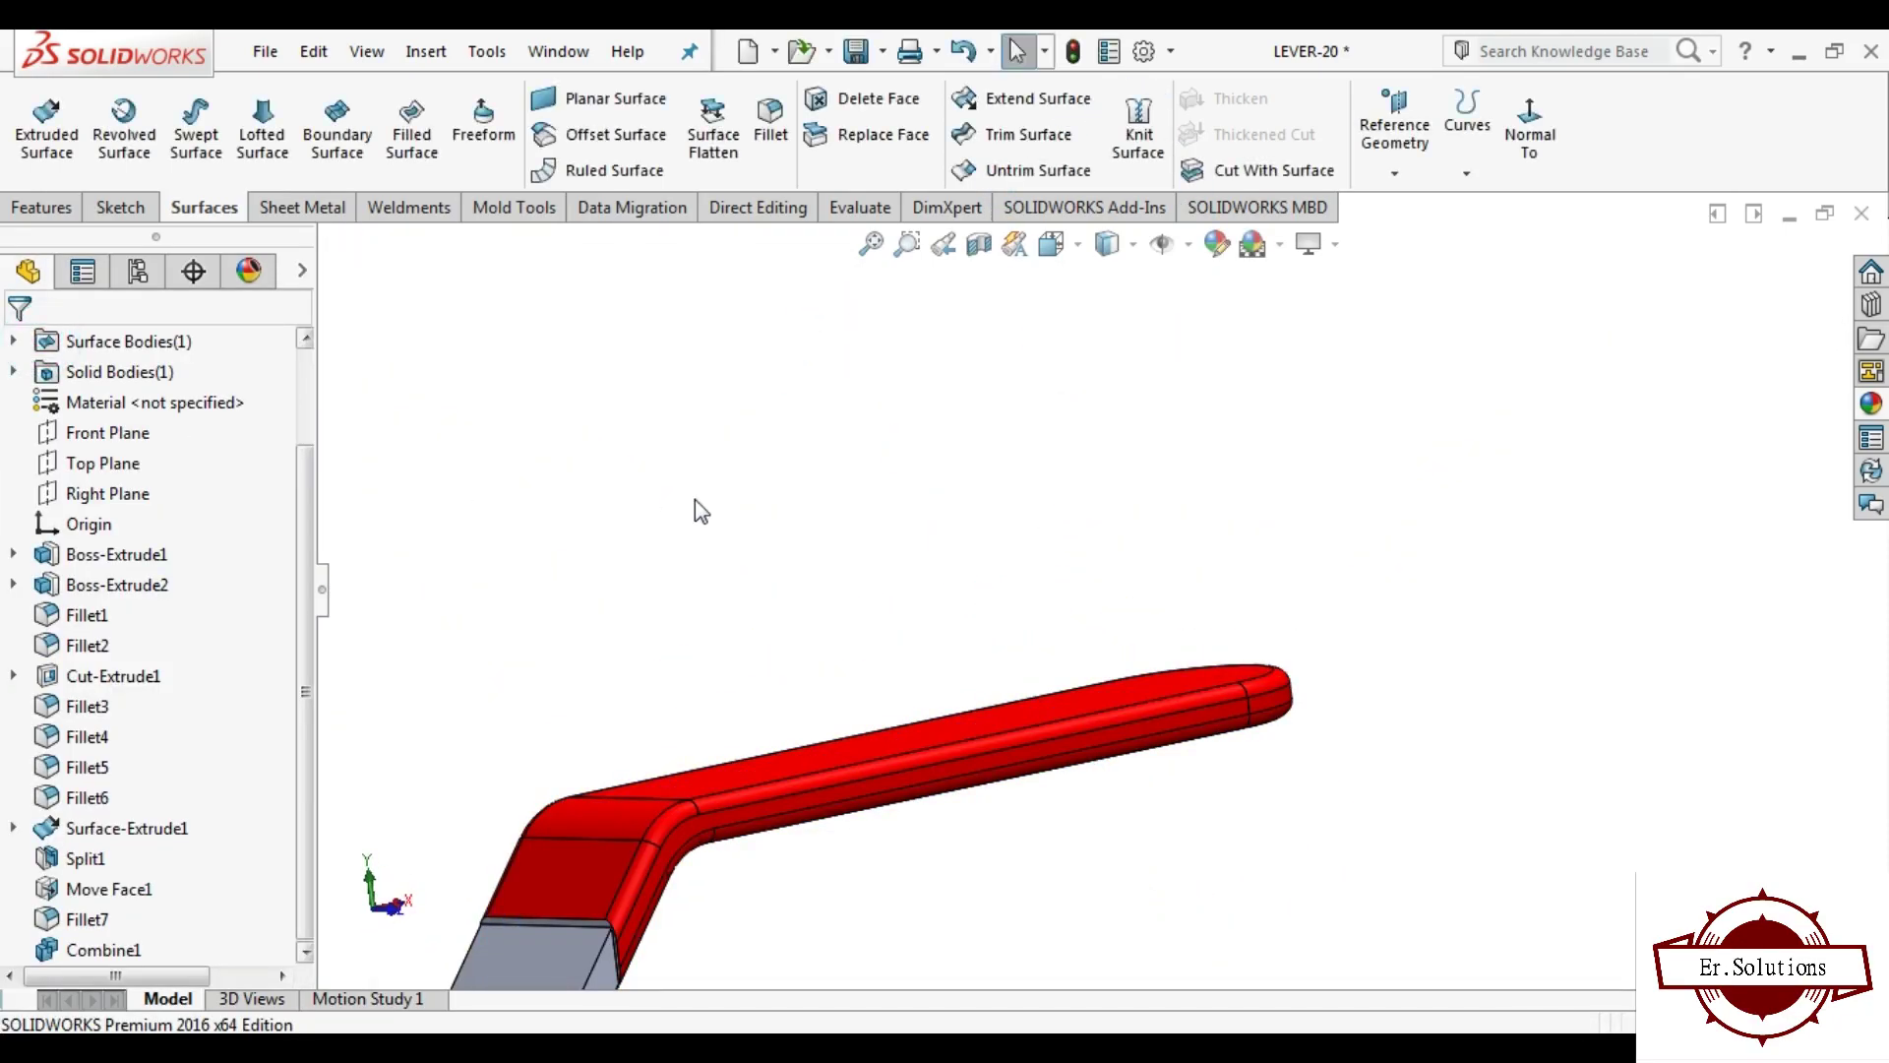
scroll(694, 499, up, 4)
scroll(653, 591, up, 2)
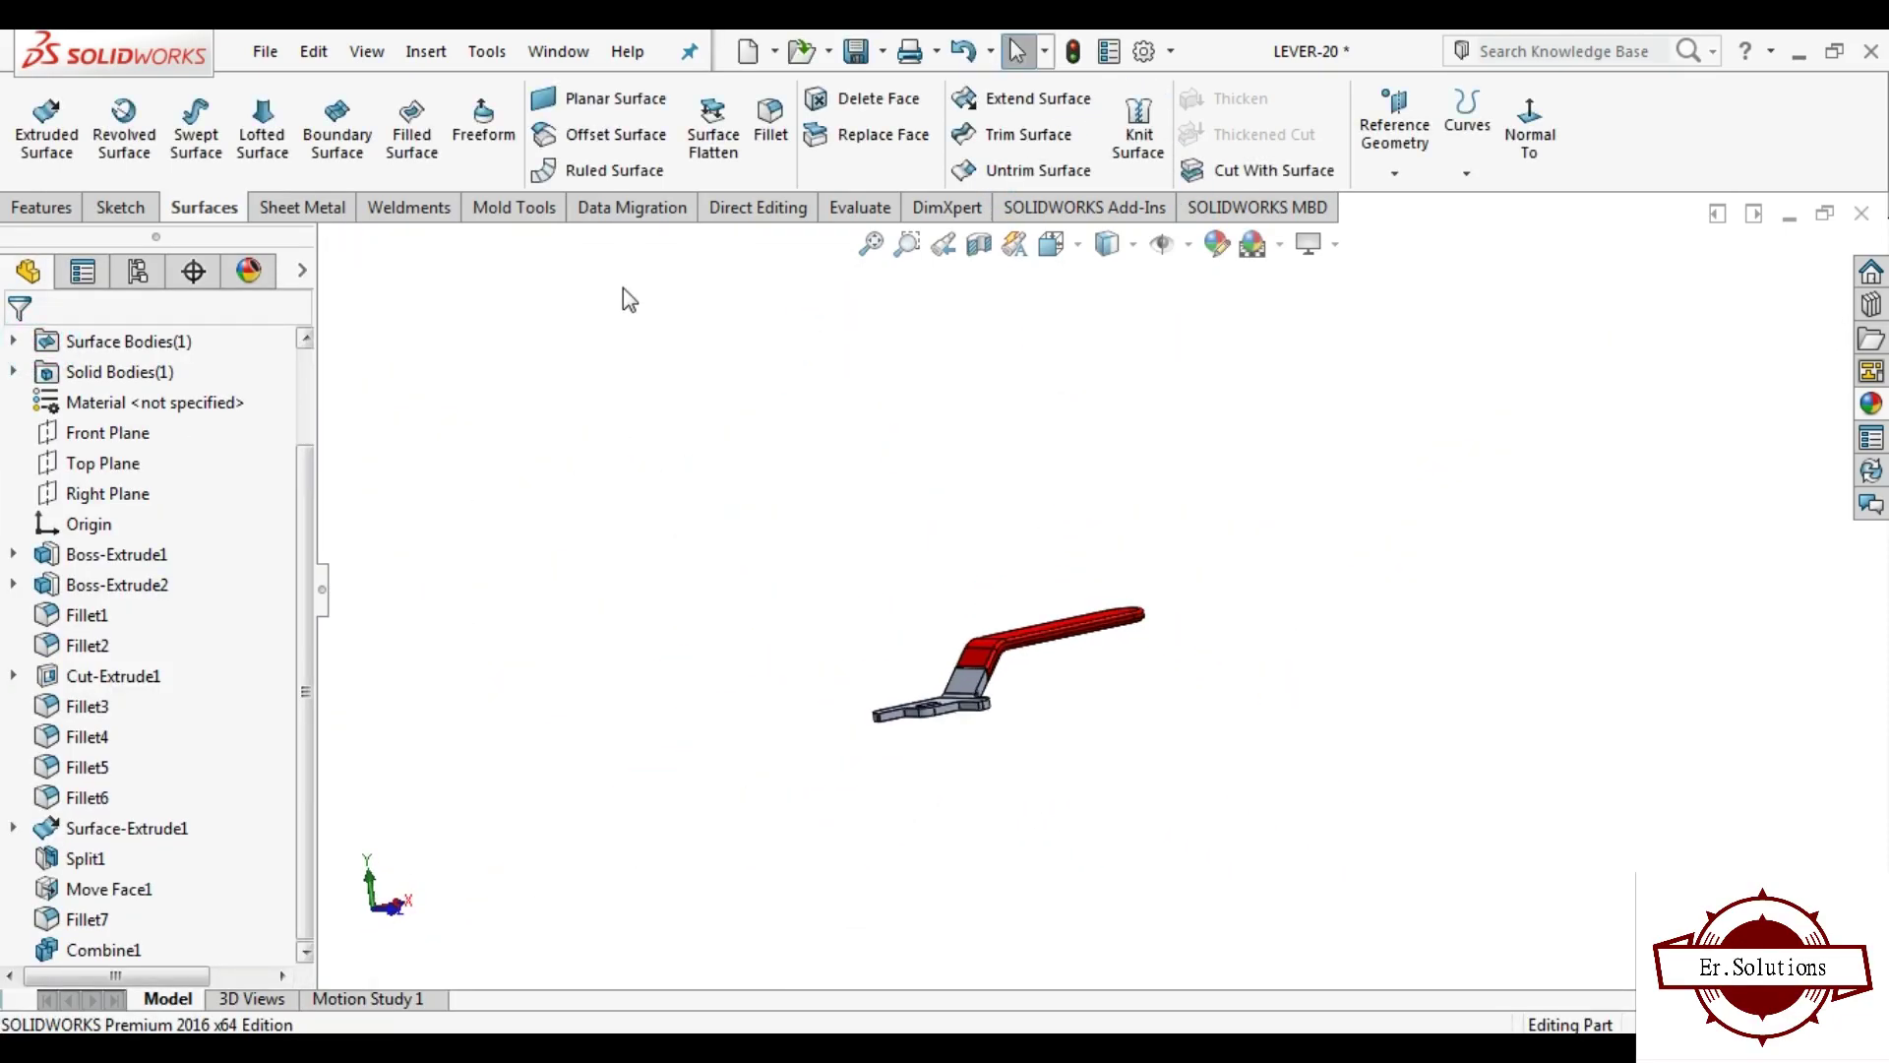
click(856, 51)
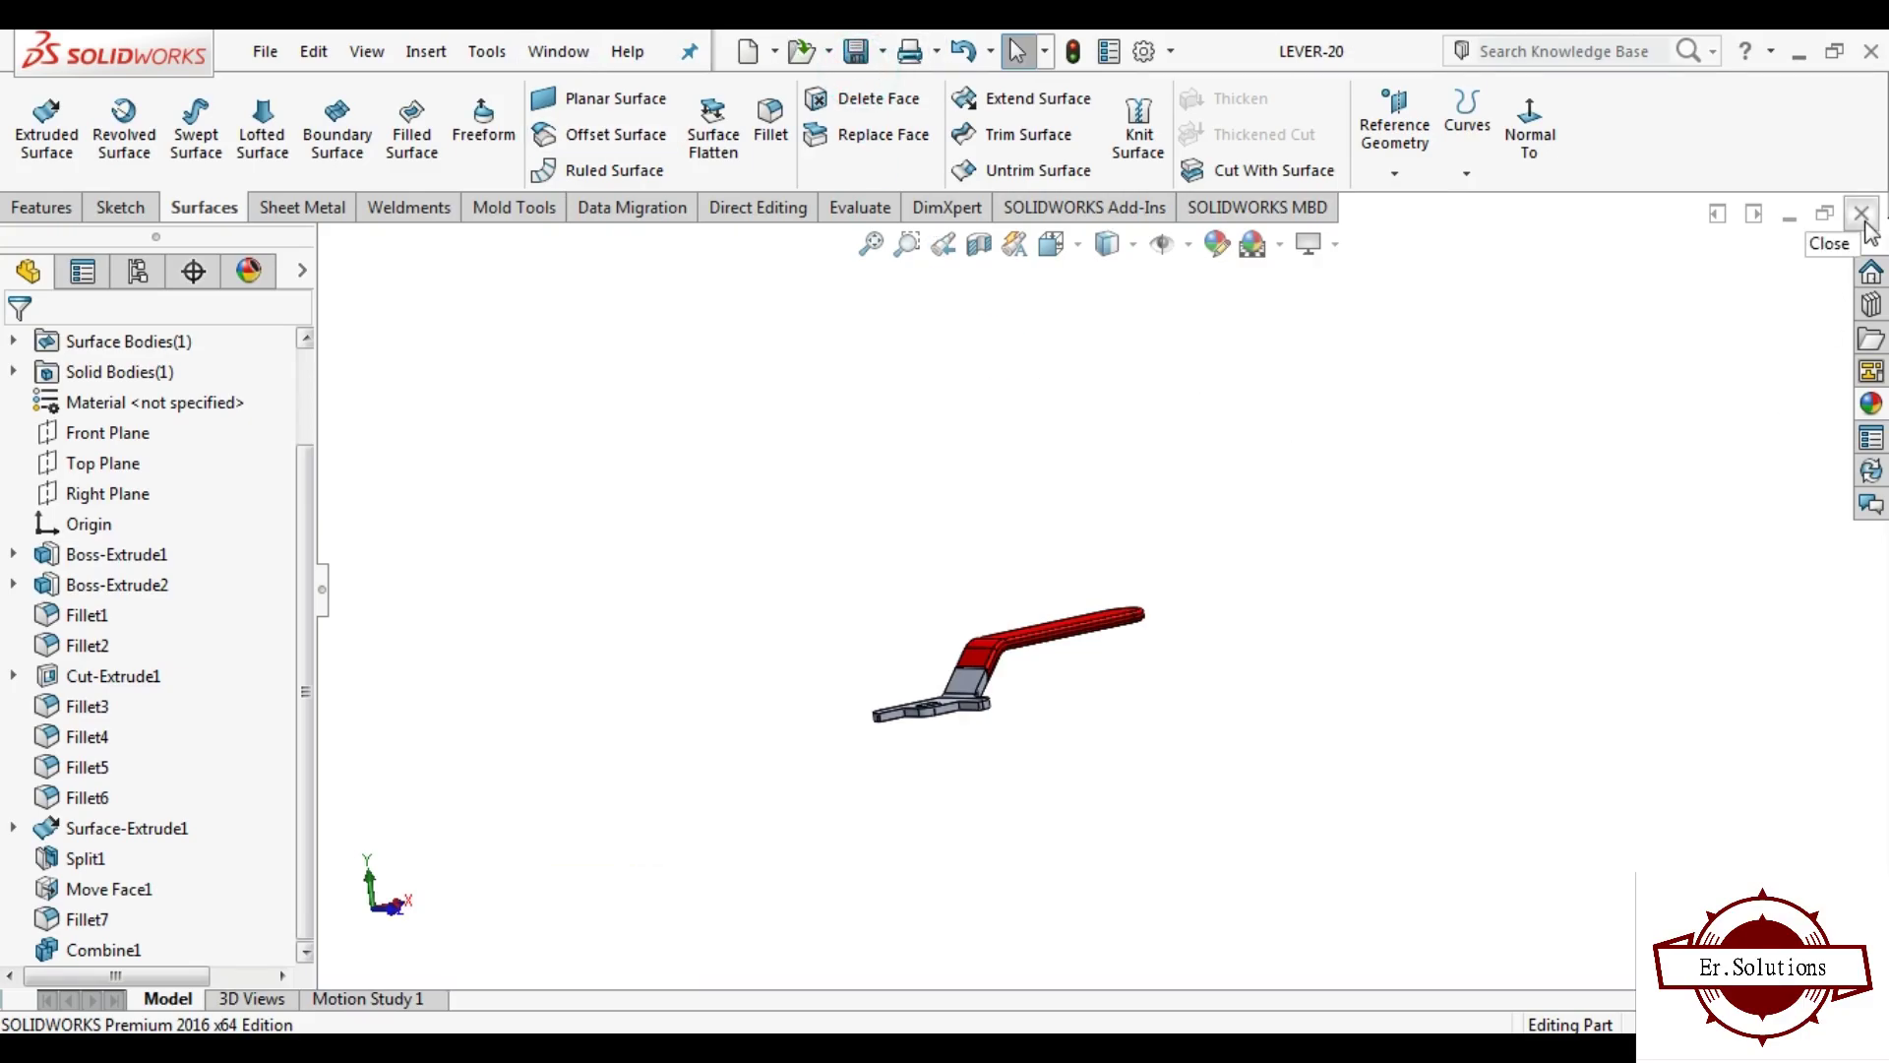